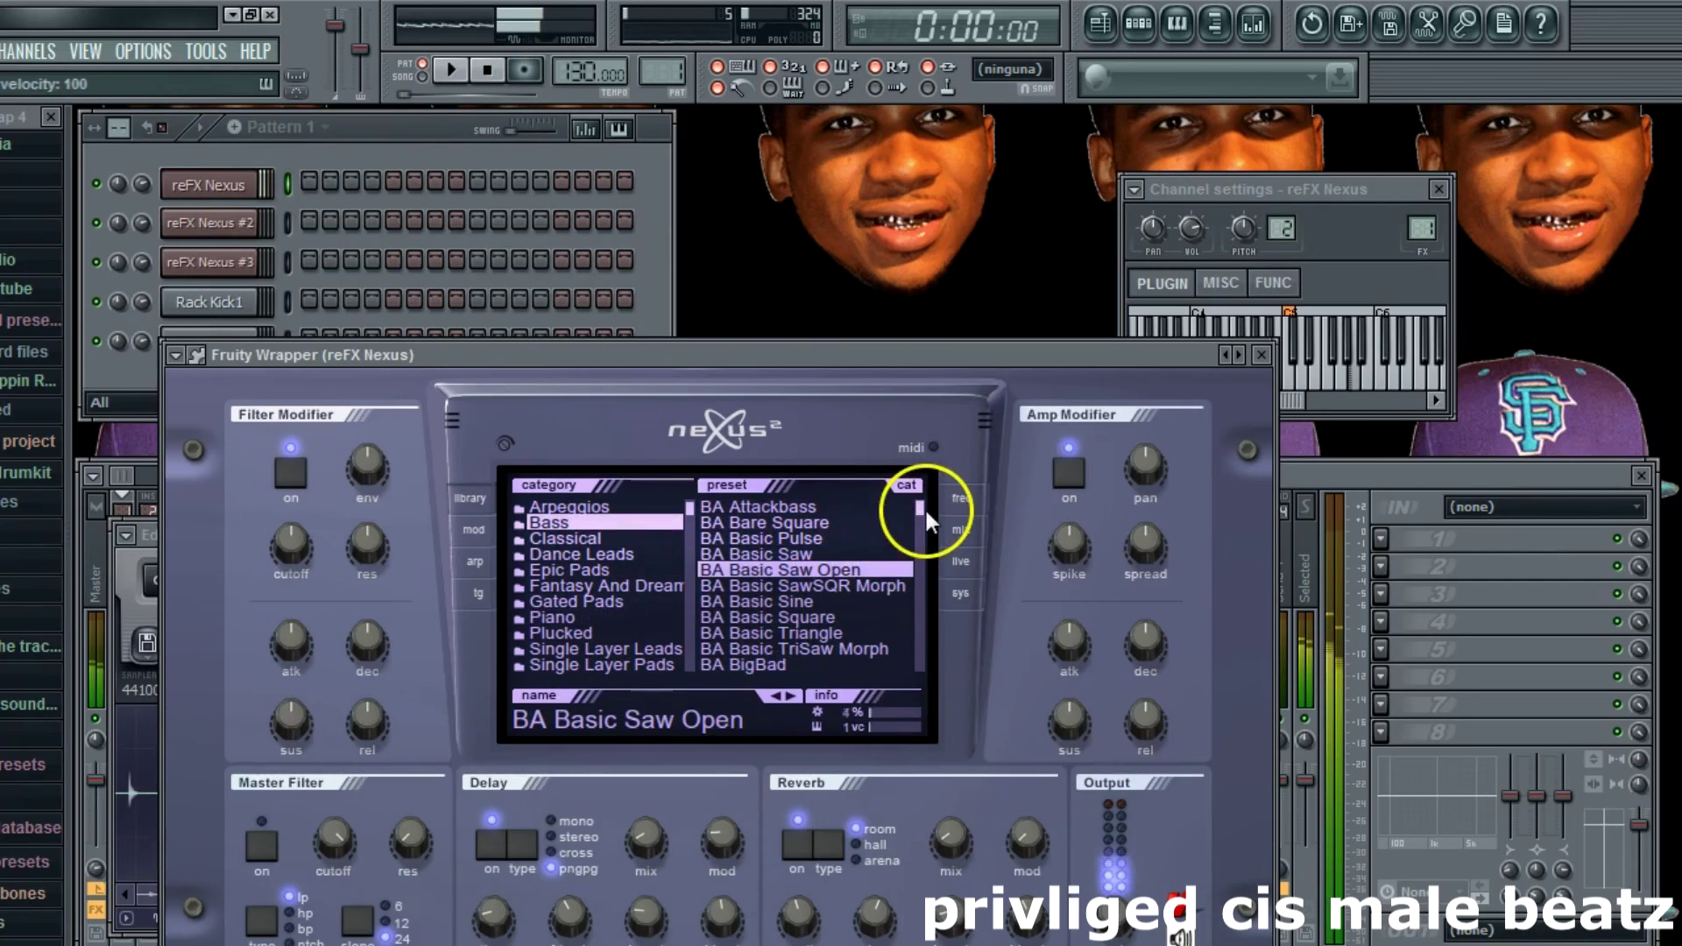
# Step: Audition the BA Basic Square and BA Basic Triangle bass presets, and return to BA Basic Saw Open
pyautogui.scroll(-1, 848, 566)
pyautogui.click(848, 568)
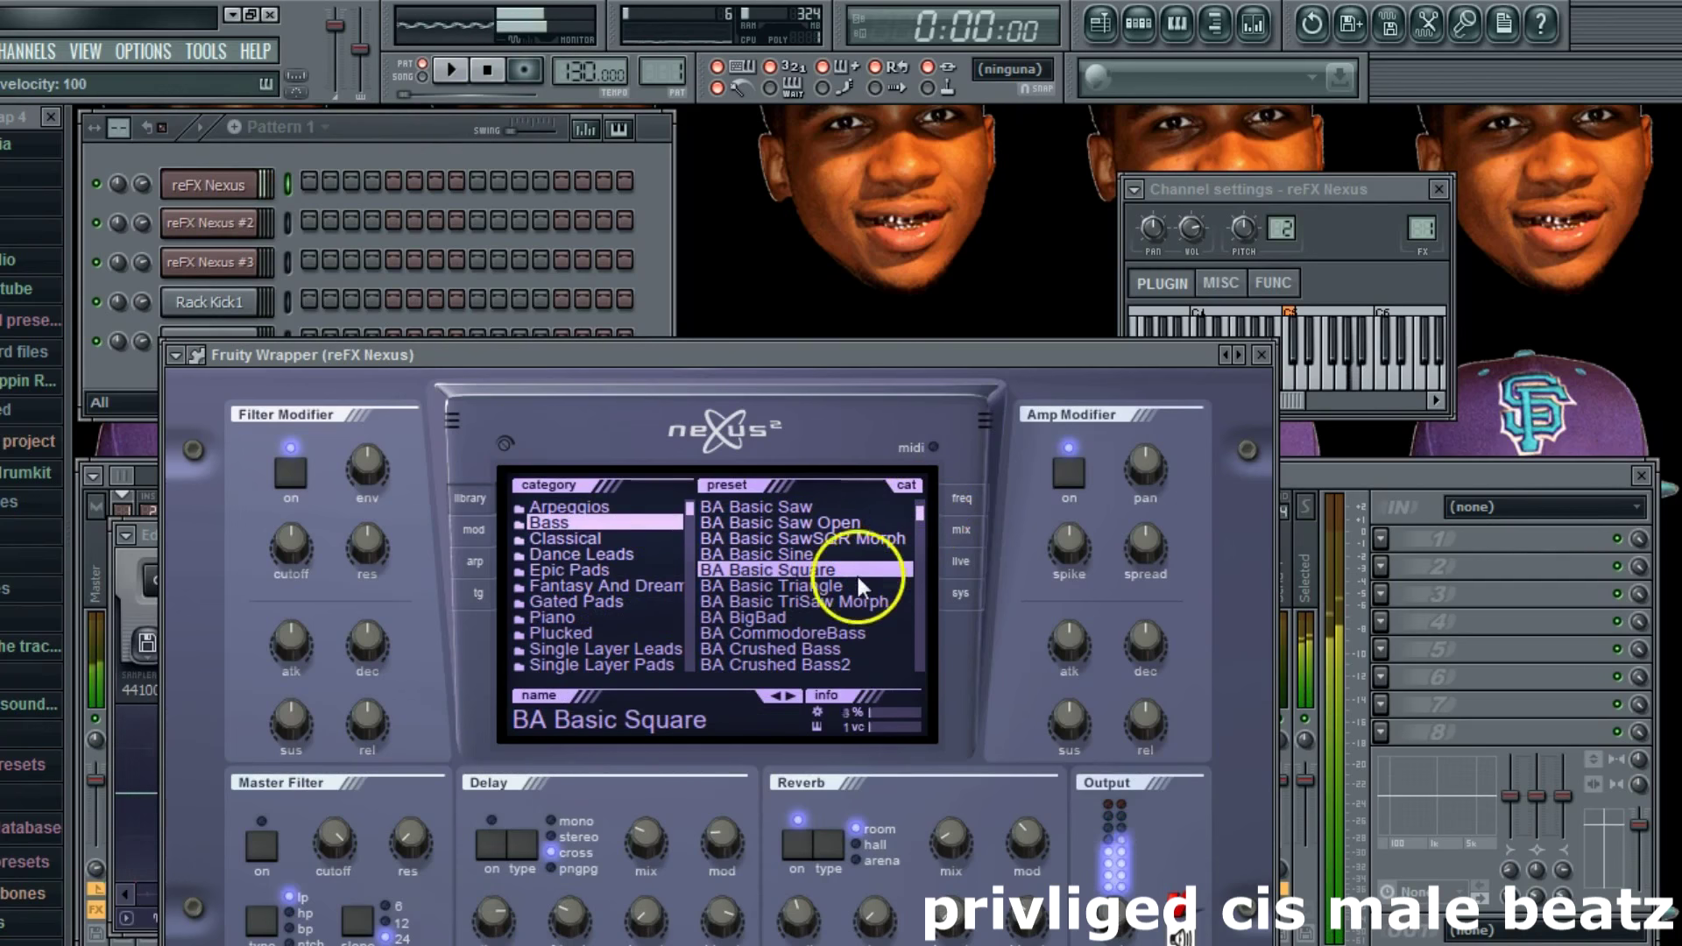
pyautogui.click(850, 580)
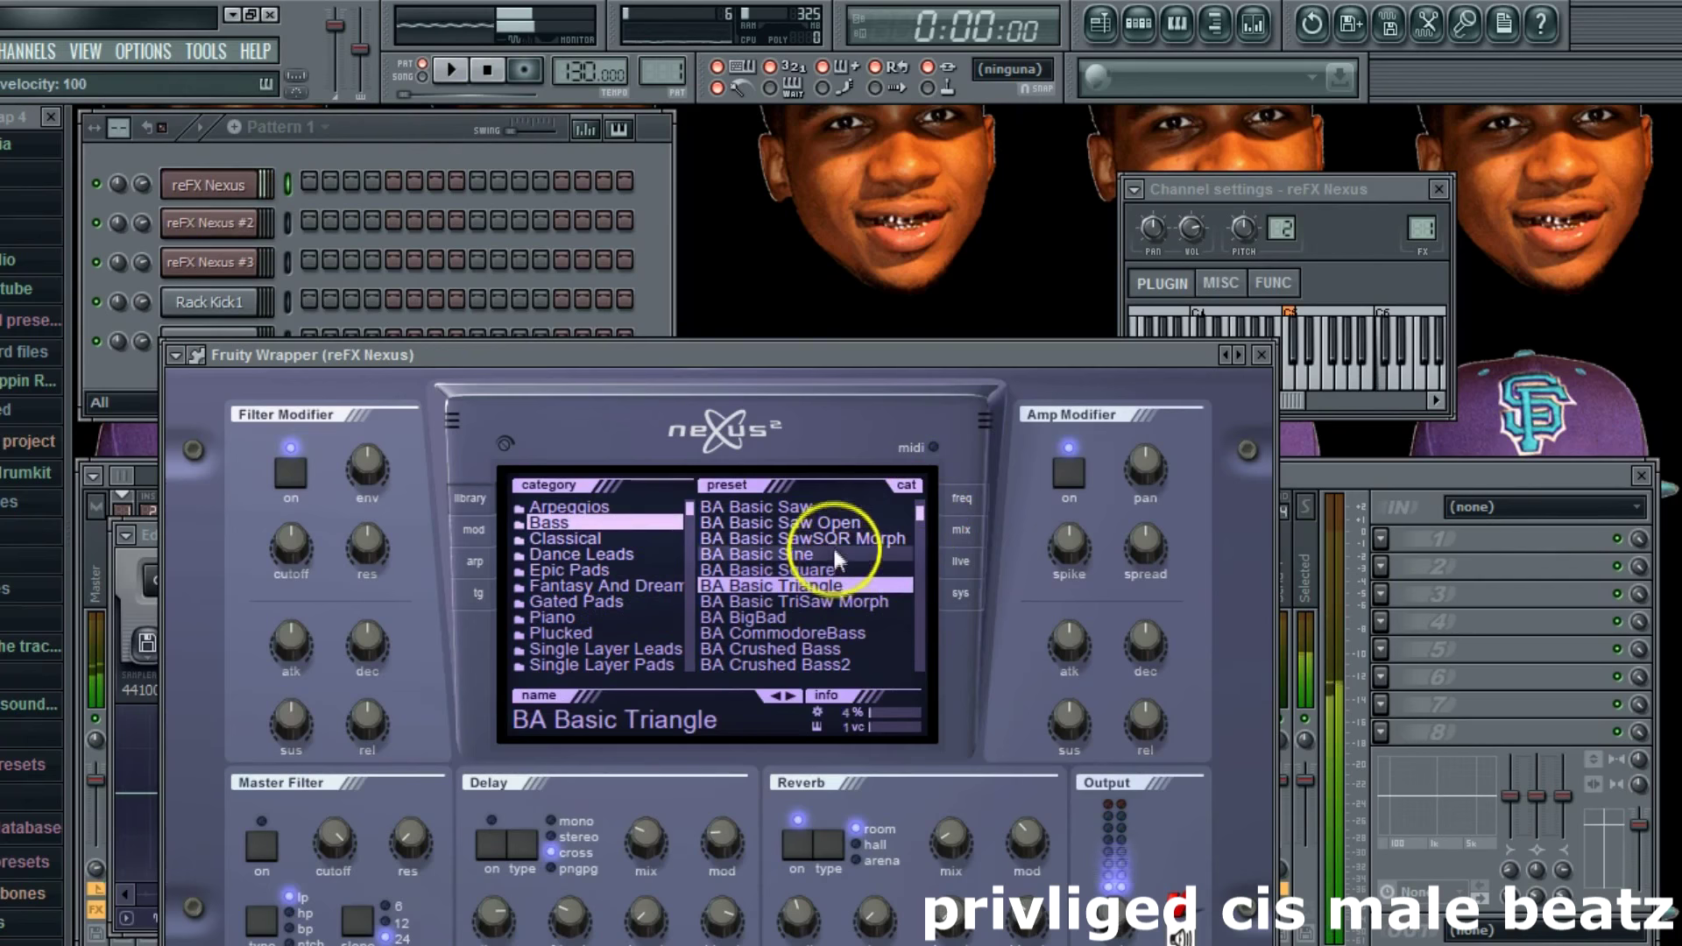
pyautogui.click(824, 523)
# Step: Change the preset's first effect from ensemble to chorus among the Nexus mix settings
pyautogui.click(487, 529)
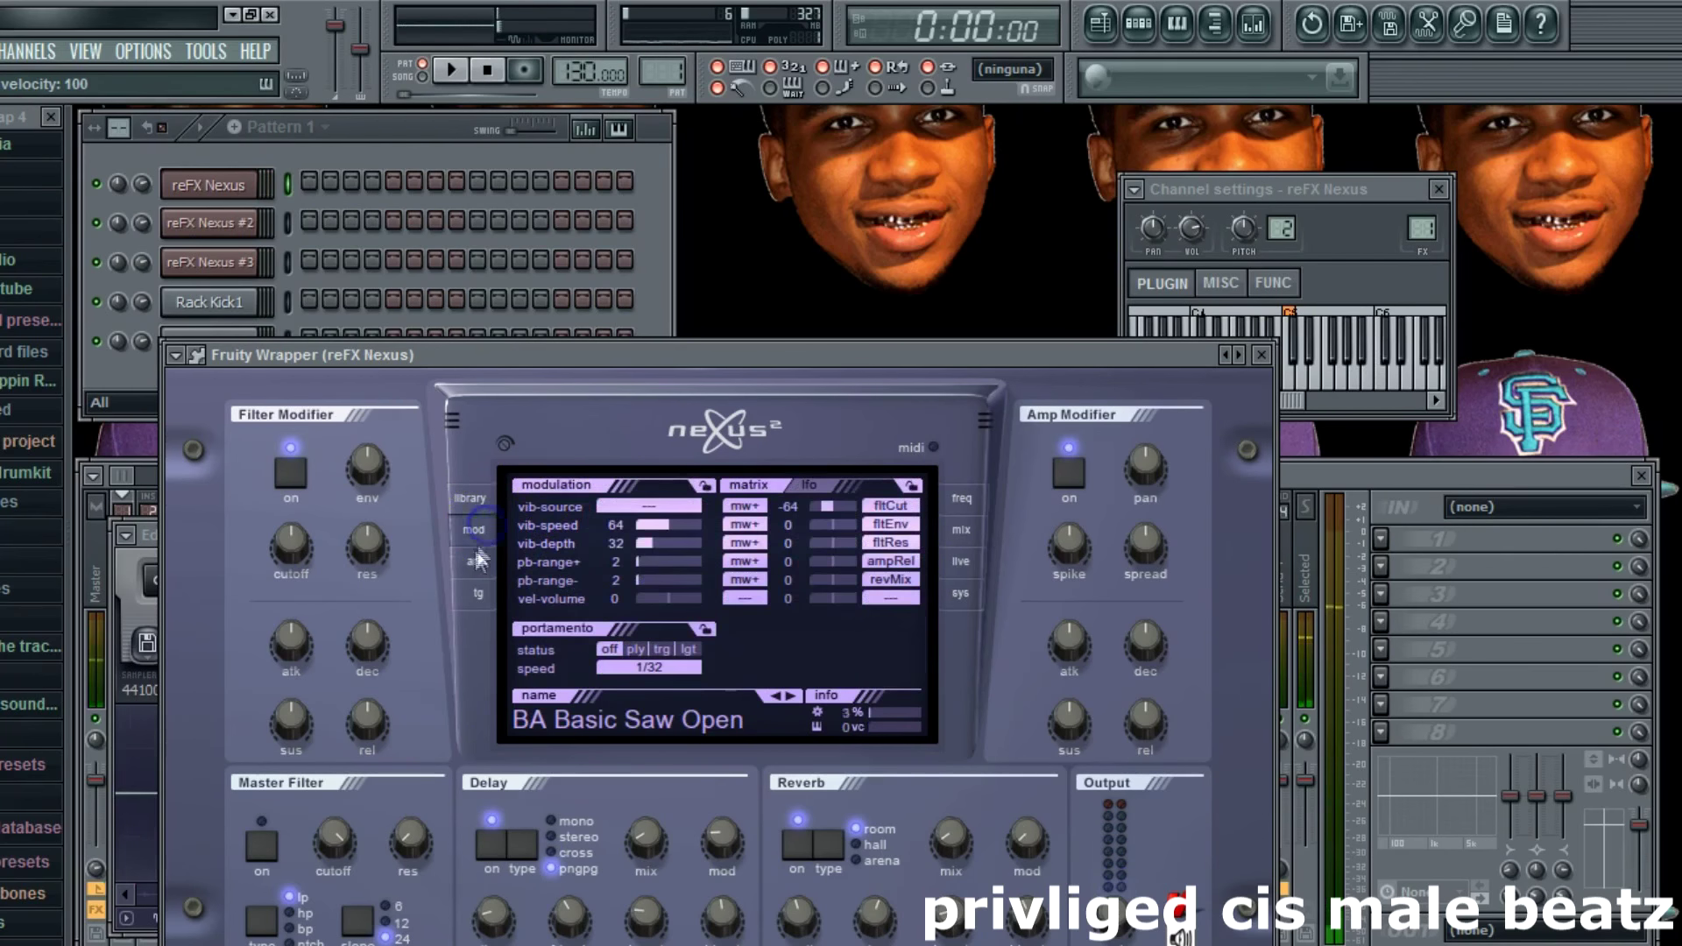
pyautogui.click(472, 553)
pyautogui.click(973, 533)
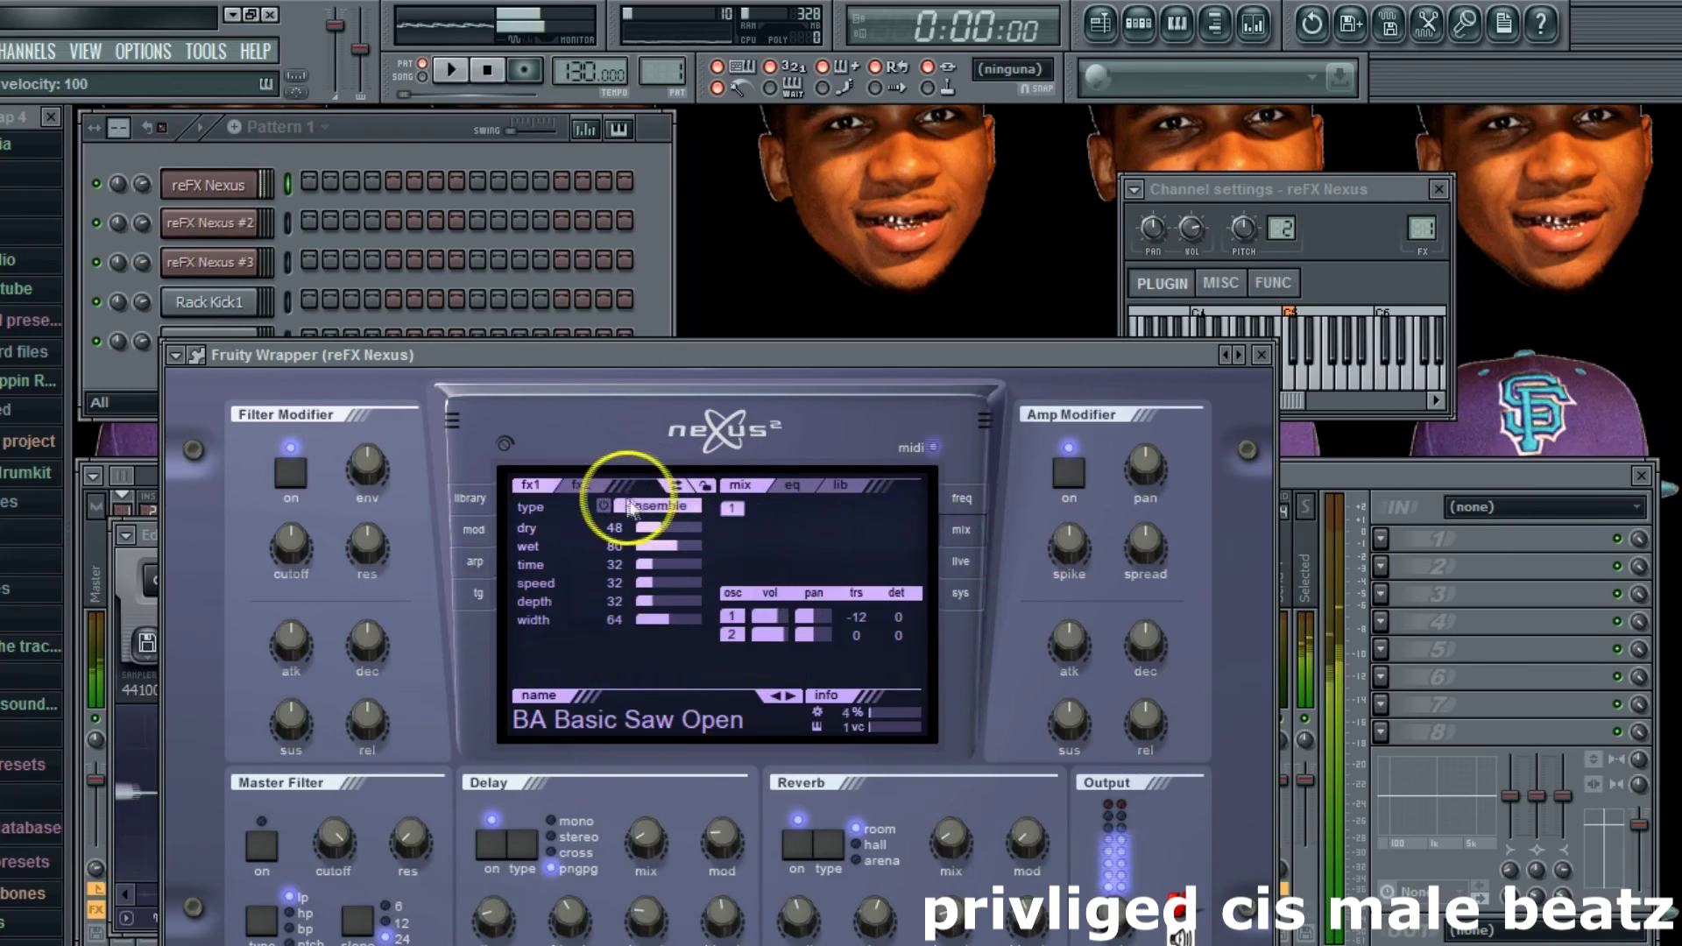
pyautogui.click(659, 508)
pyautogui.click(682, 531)
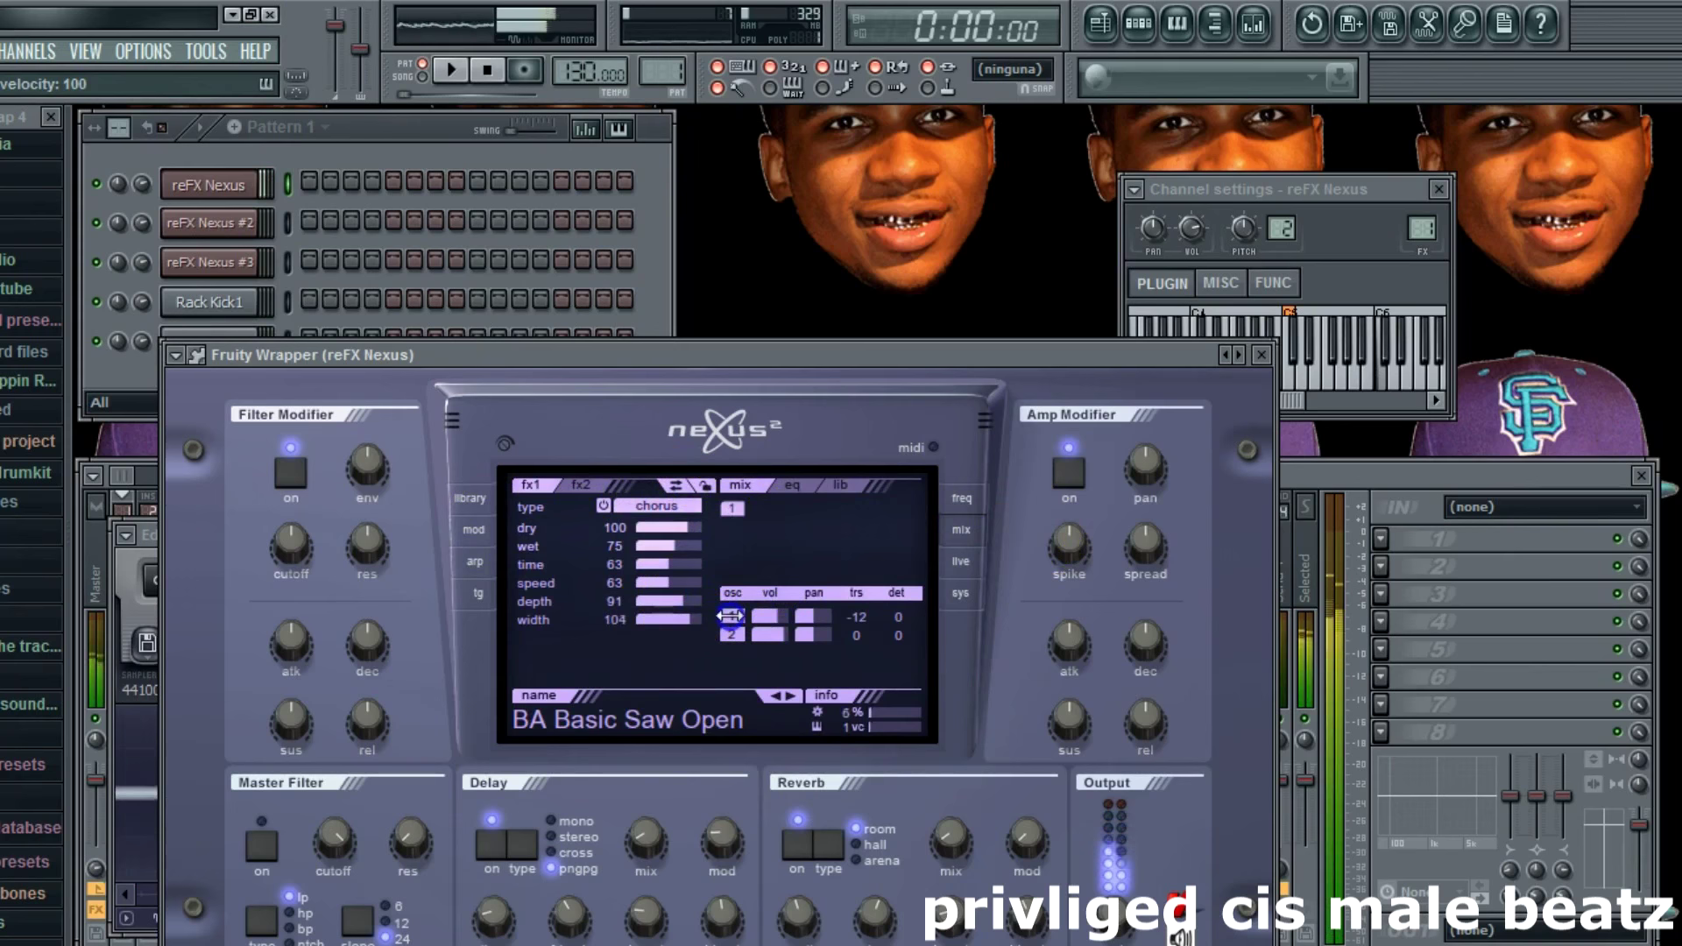
# Step: Set the chorus to dry 38, wet 103, time 94, speed 72, depth 54 and width 127
pyautogui.moveTo(677, 585); pyautogui.dragTo(693, 584)
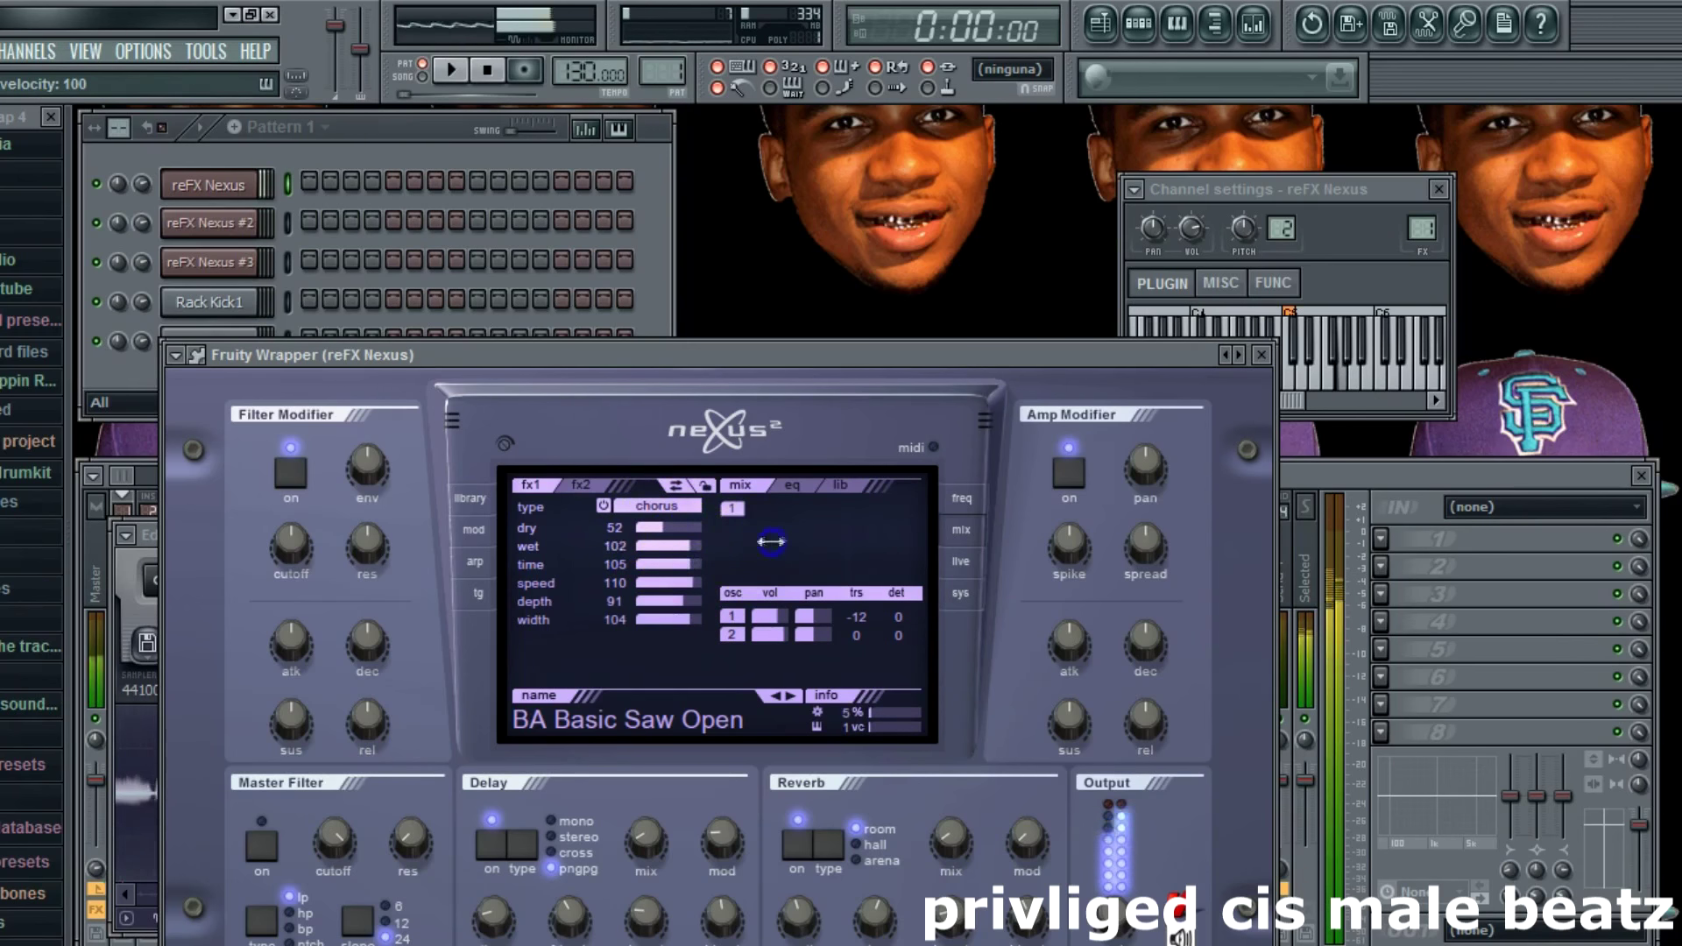
pyautogui.moveTo(656, 528); pyautogui.dragTo(652, 528)
pyautogui.moveTo(677, 565); pyautogui.dragTo(676, 565)
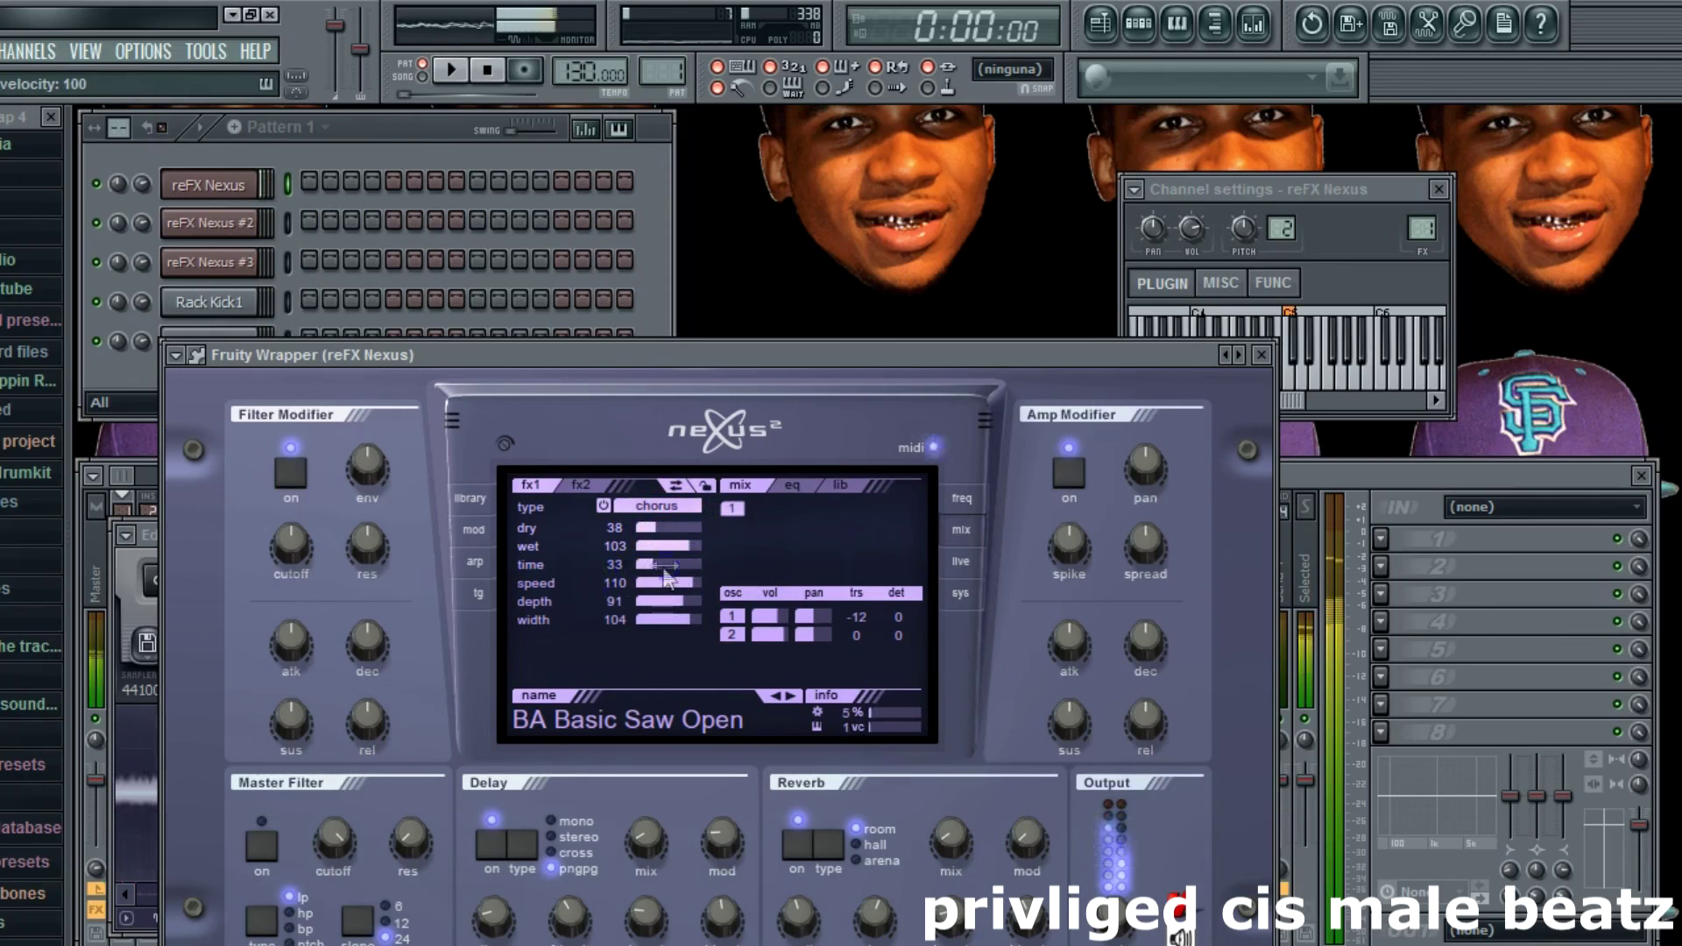
pyautogui.moveTo(694, 565)
pyautogui.mouseDown()
pyautogui.moveTo(666, 583)
pyautogui.moveTo(687, 586)
pyautogui.mouseUp()
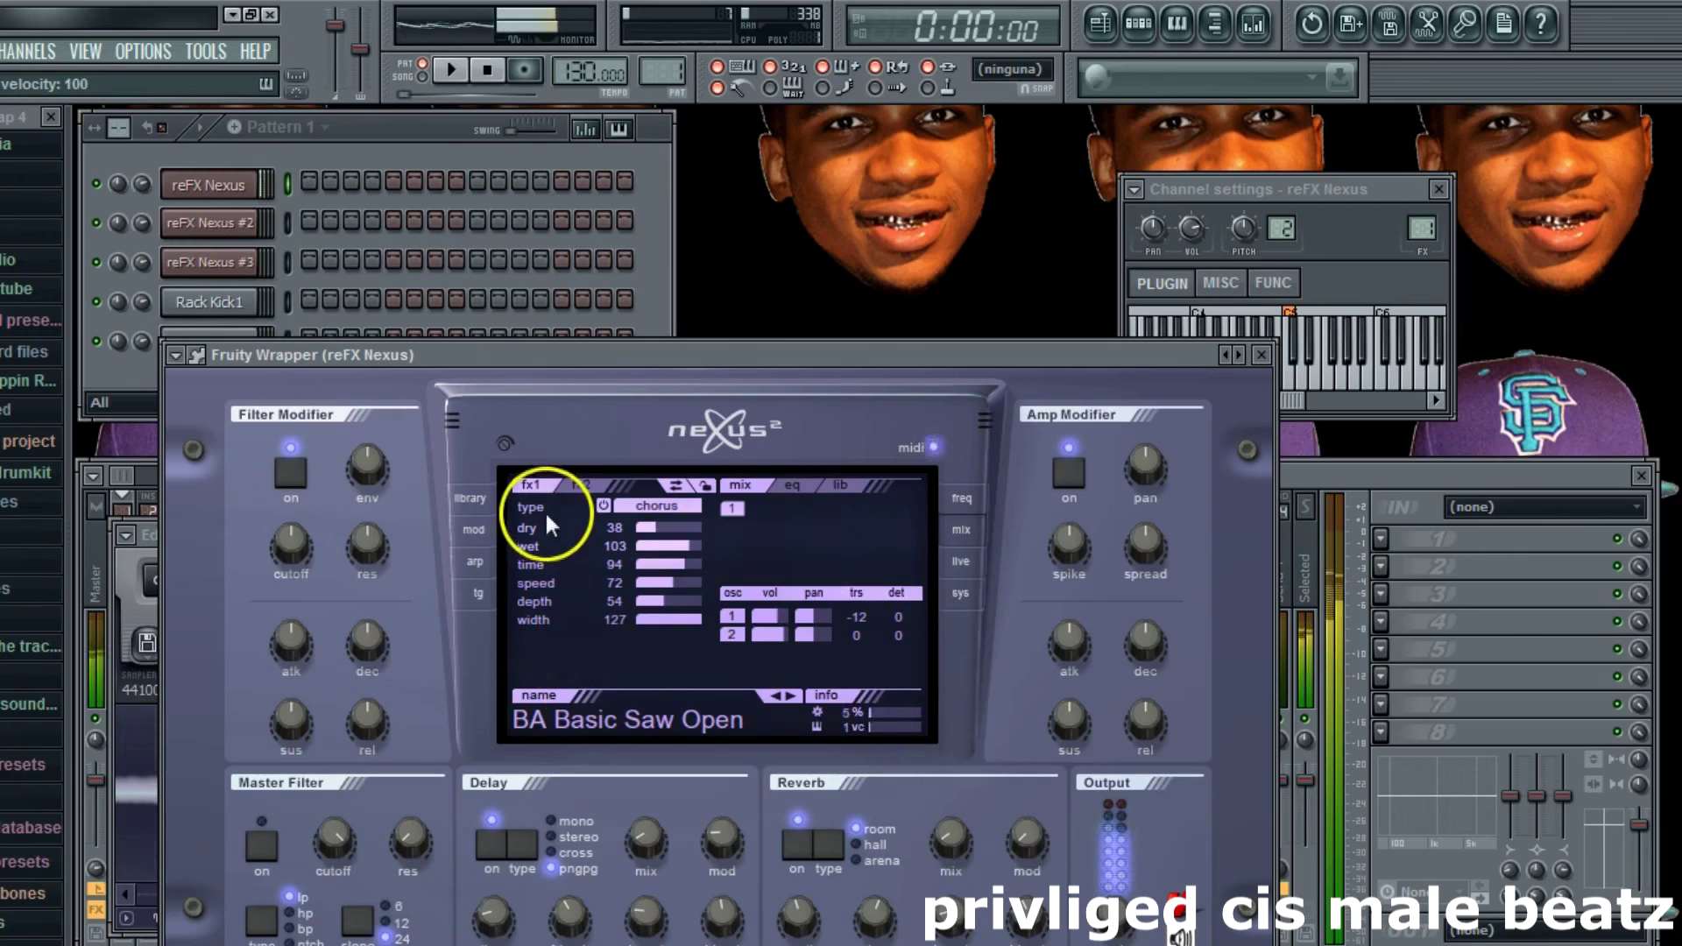
# Step: Set the reverb type to arena, fine-tune its mix, and raise the chorus depth to 94
pyautogui.click(856, 860)
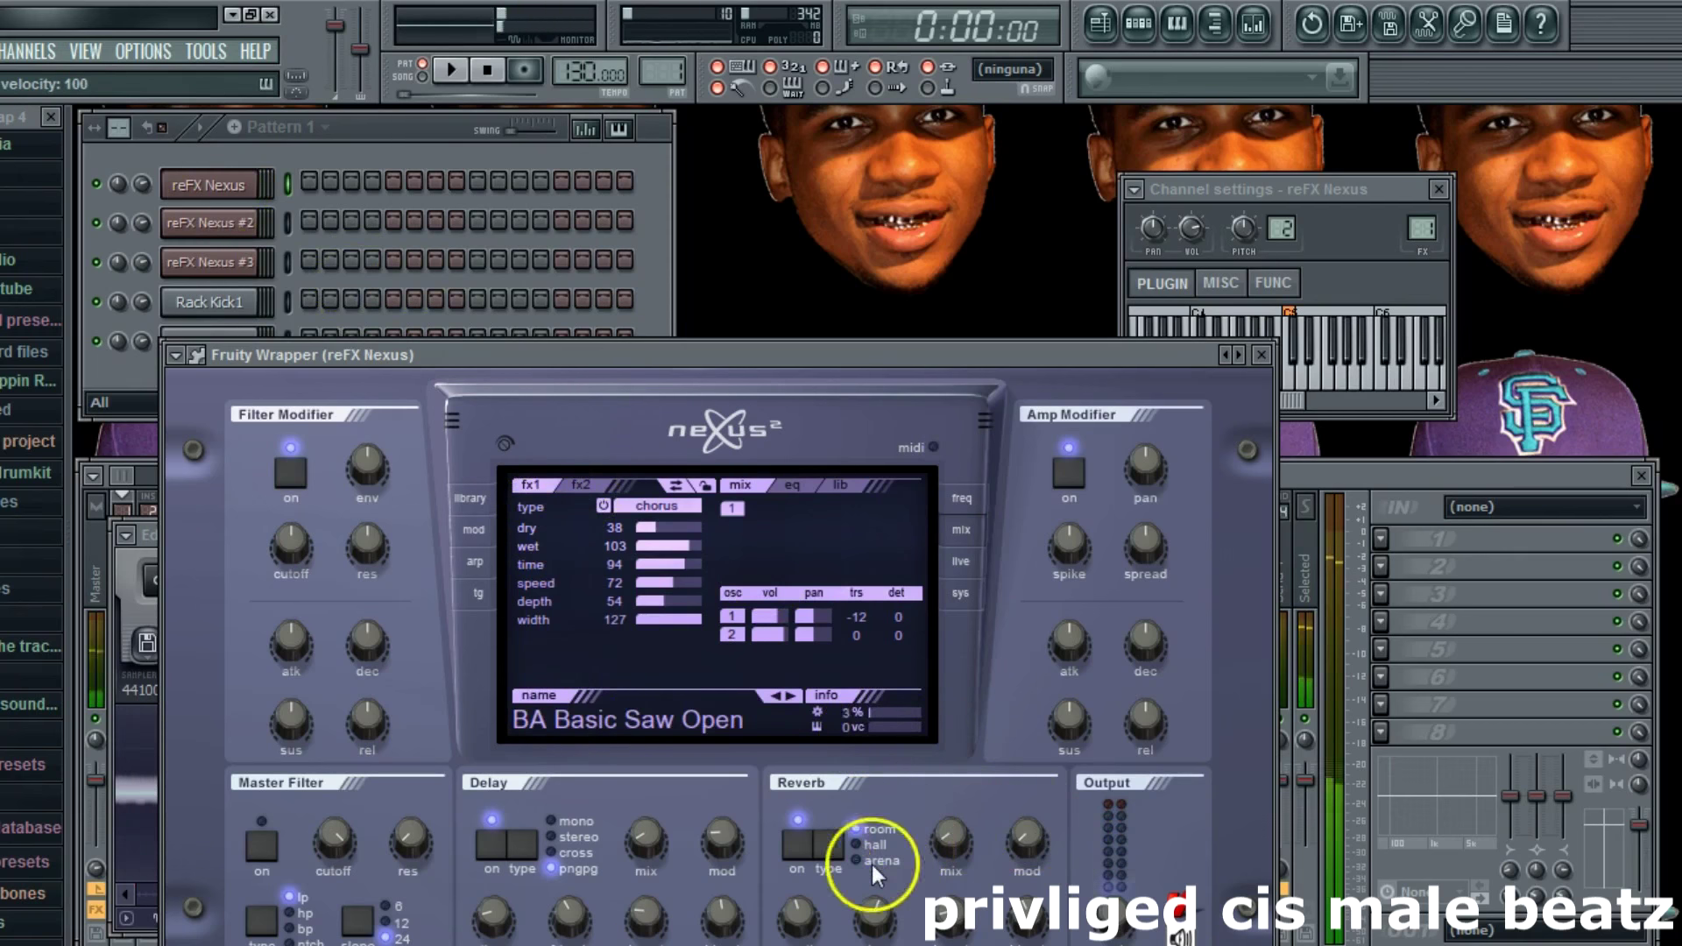
pyautogui.moveTo(952, 843); pyautogui.dragTo(956, 843)
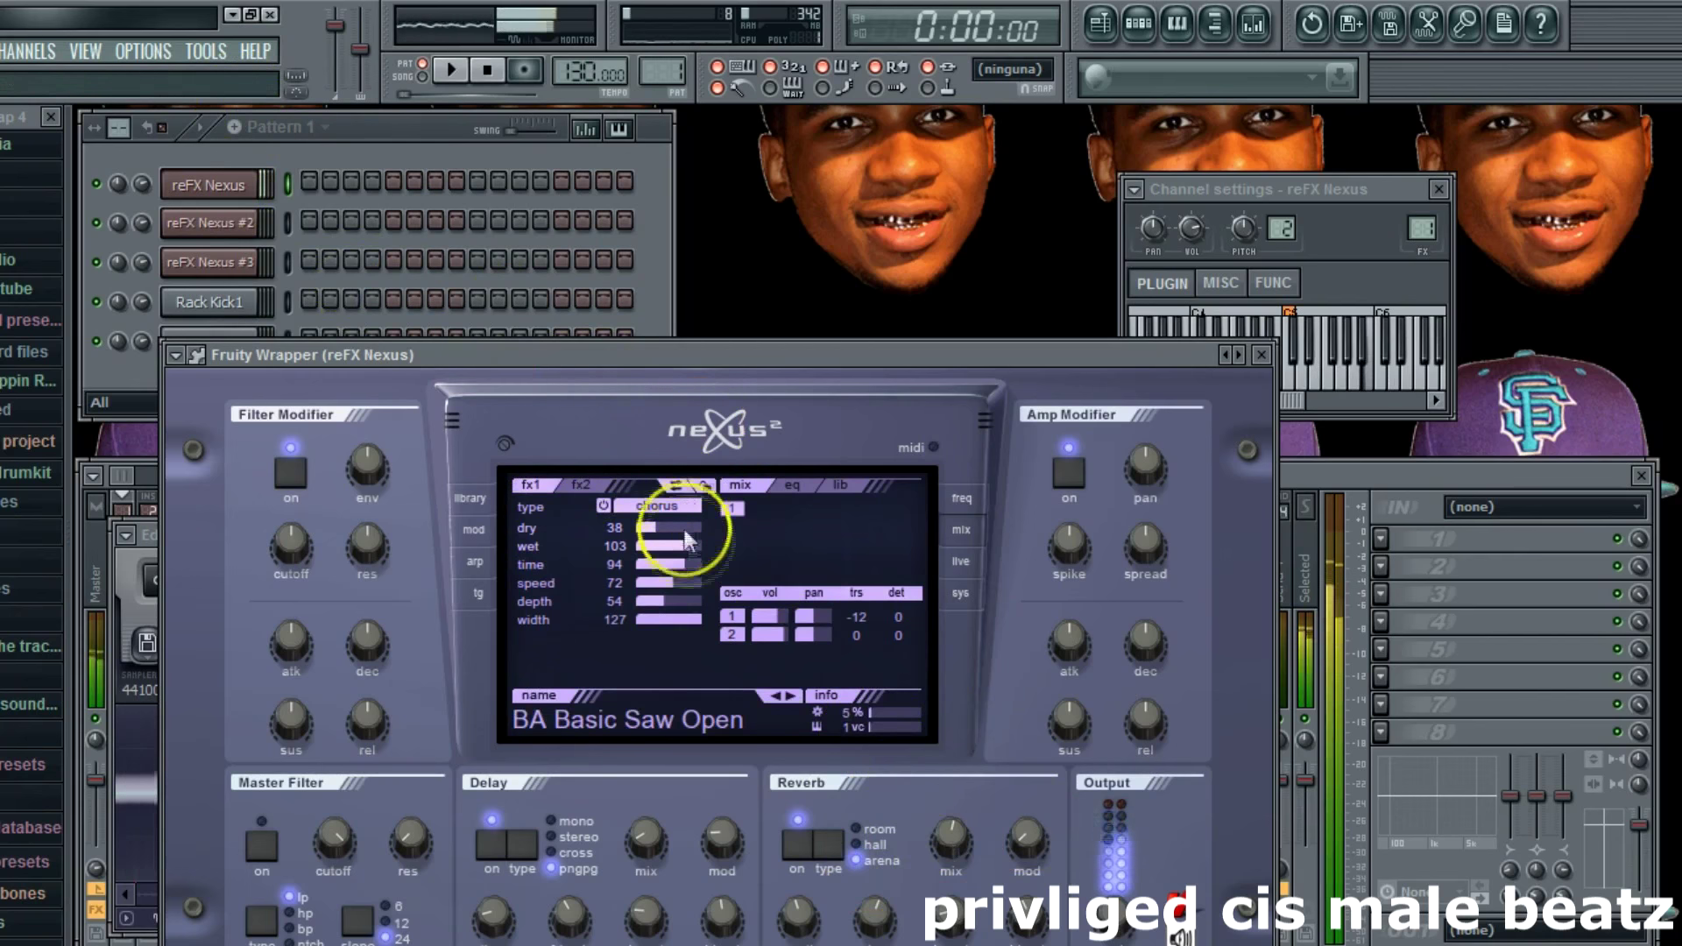
pyautogui.moveTo(681, 620); pyautogui.dragTo(760, 611)
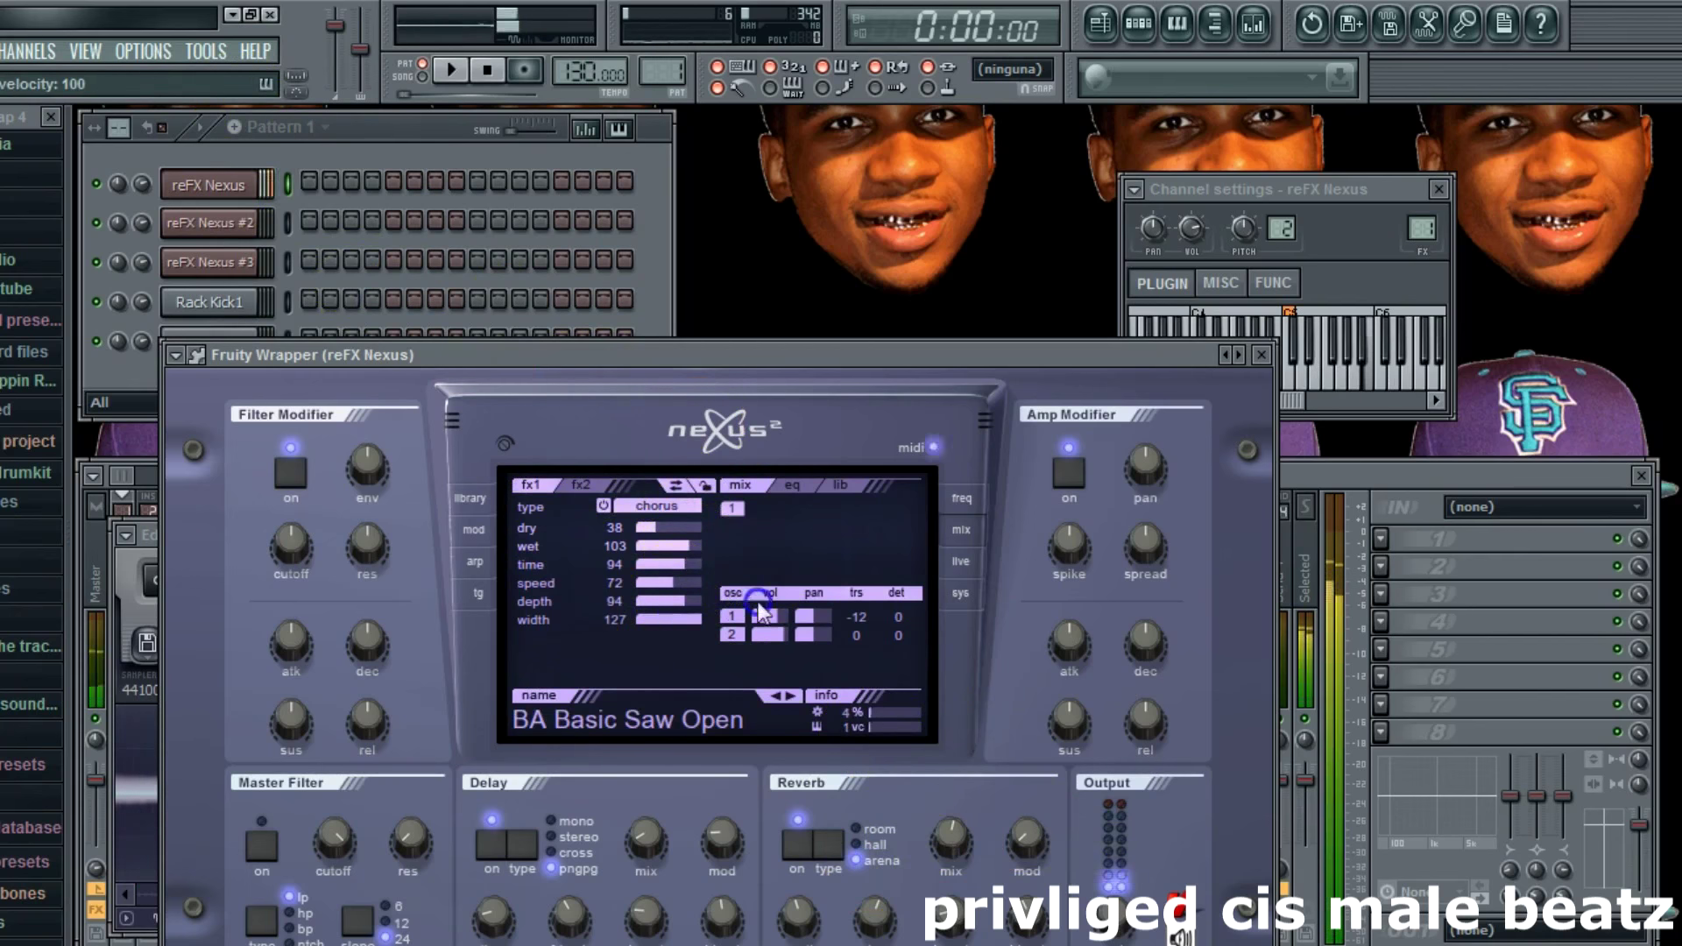
# Step: Load Gross Beat into the first effect slot of mixer Insert 1 and return to the Nexus window
pyautogui.click(1319, 574)
pyautogui.click(1381, 539)
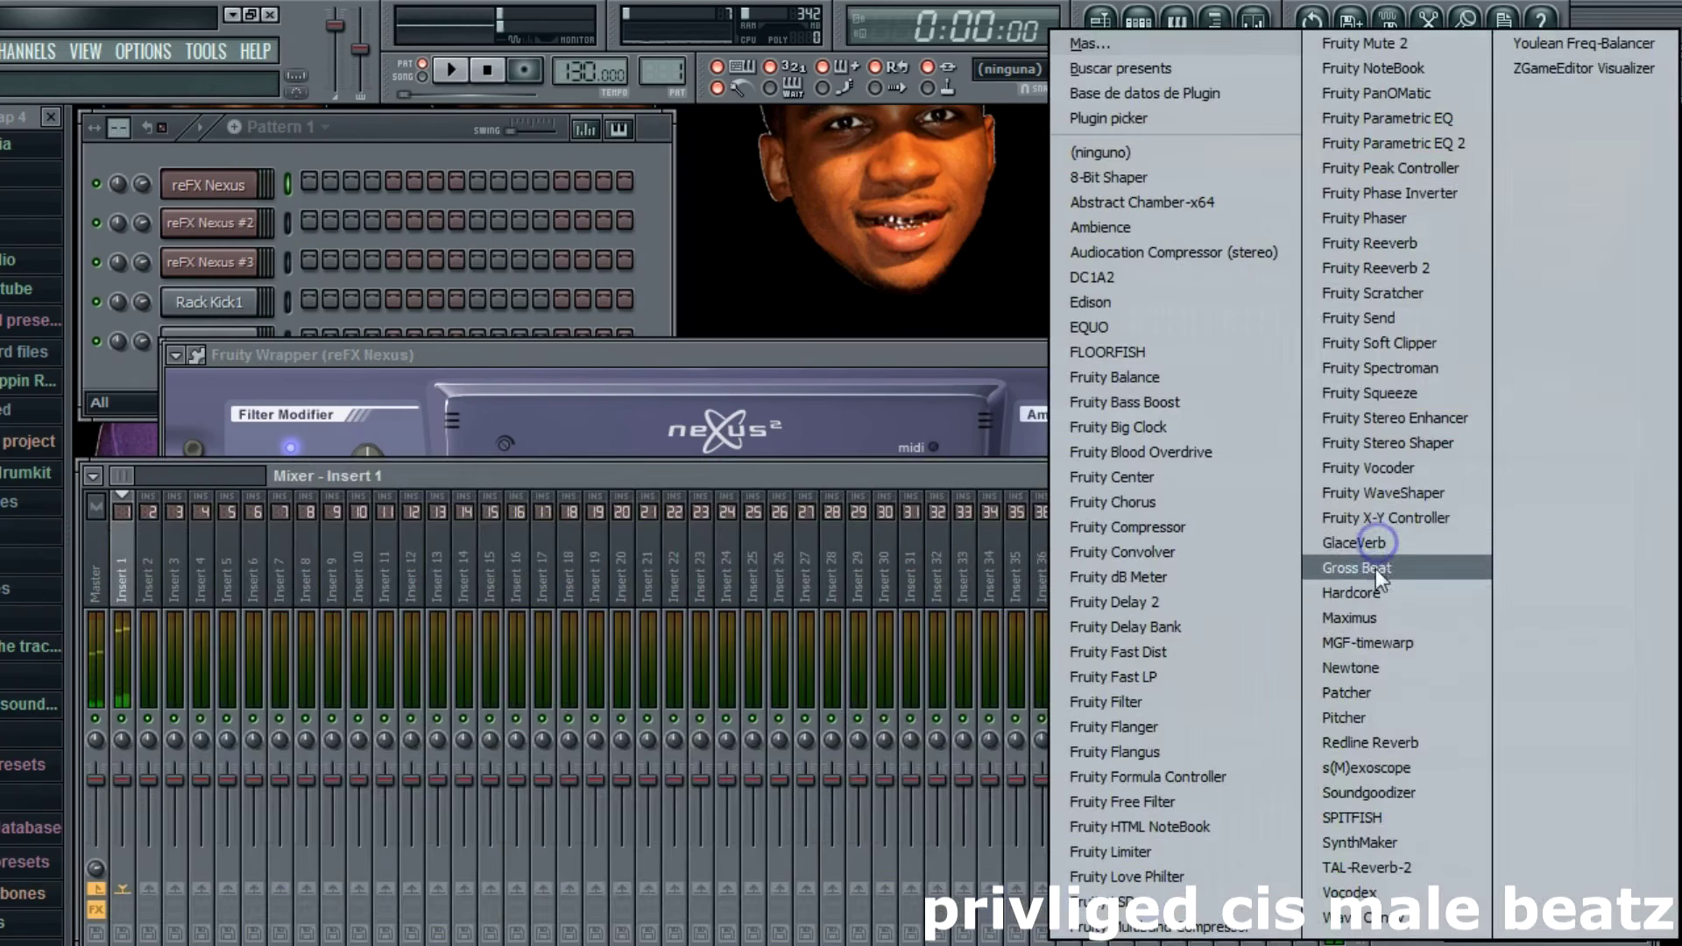
pyautogui.click(1371, 567)
pyautogui.rightClick(1167, 318)
pyautogui.click(1191, 392)
pyautogui.moveTo(1166, 318); pyautogui.dragTo(1175, 476)
pyautogui.click(1227, 411)
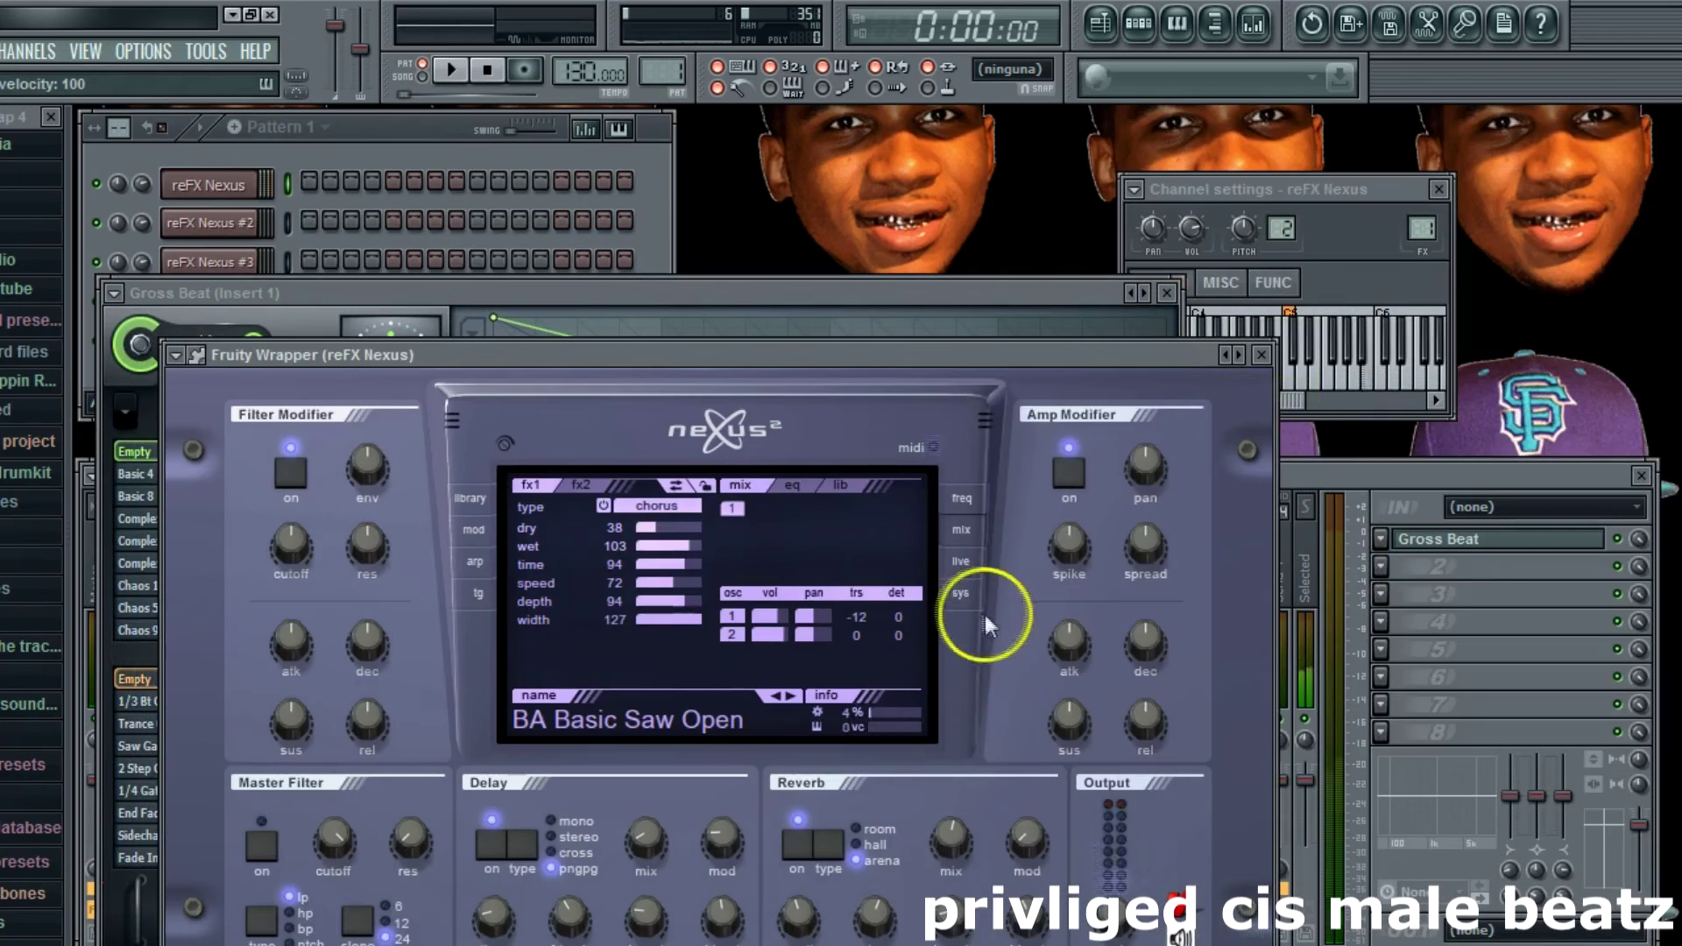
# Step: Reposition the Nexus window and raise the amp modifier's decay and release
pyautogui.click(815, 846)
pyautogui.moveTo(802, 916); pyautogui.dragTo(833, 936)
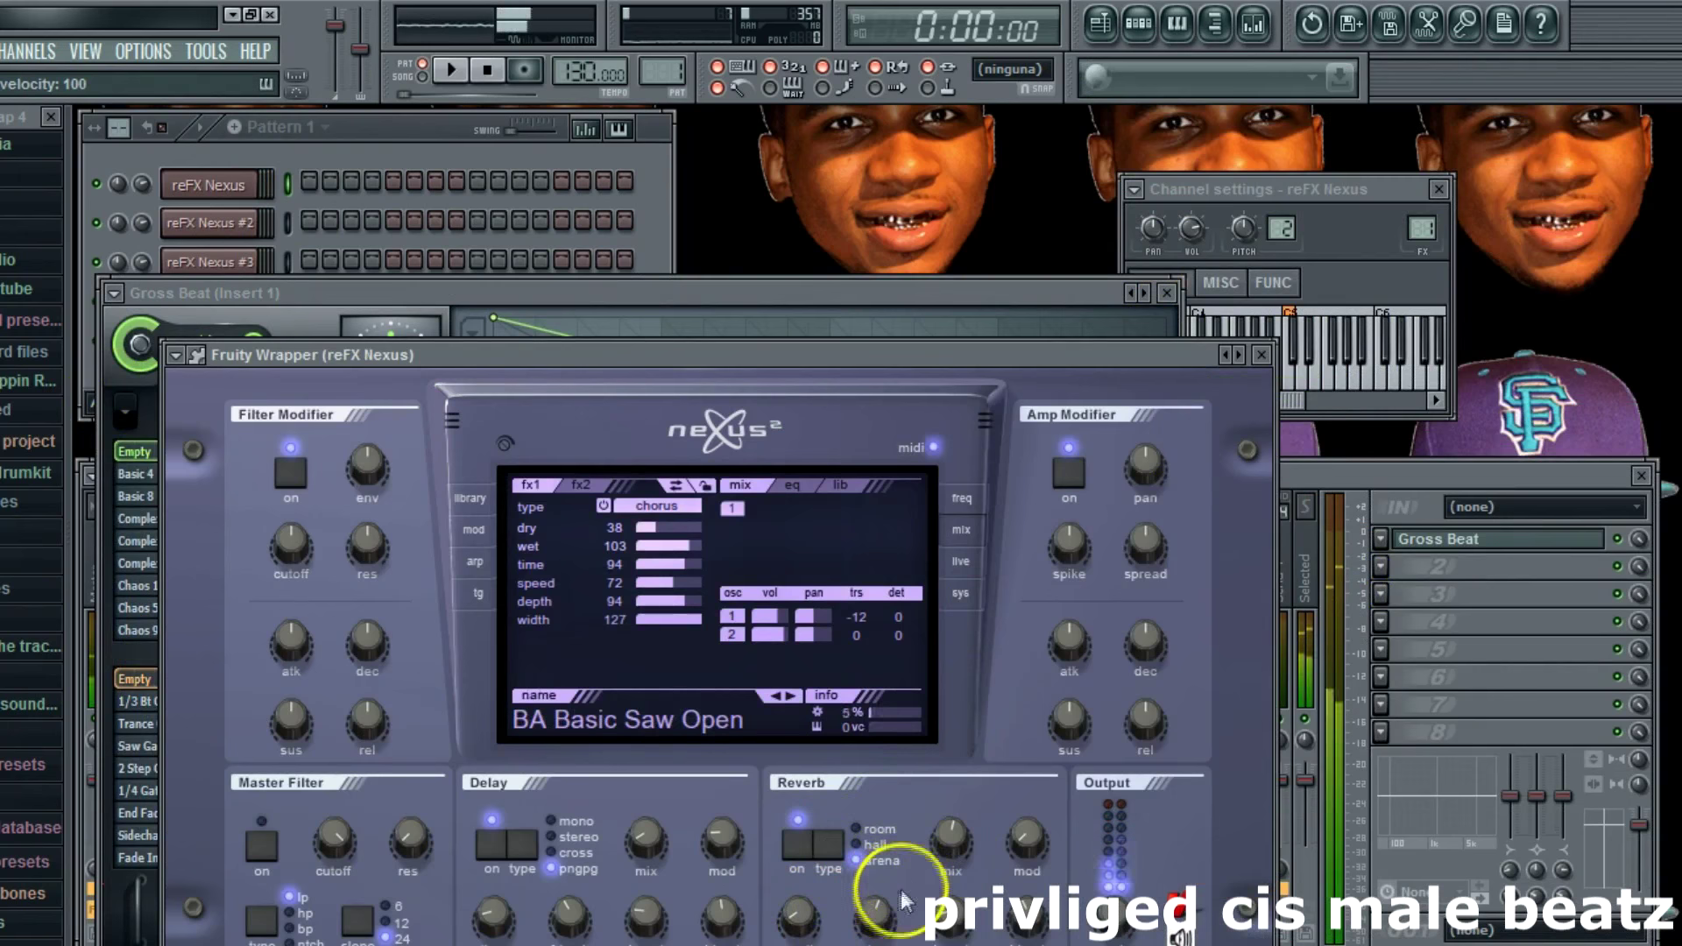
pyautogui.moveTo(850, 353); pyautogui.dragTo(892, 237)
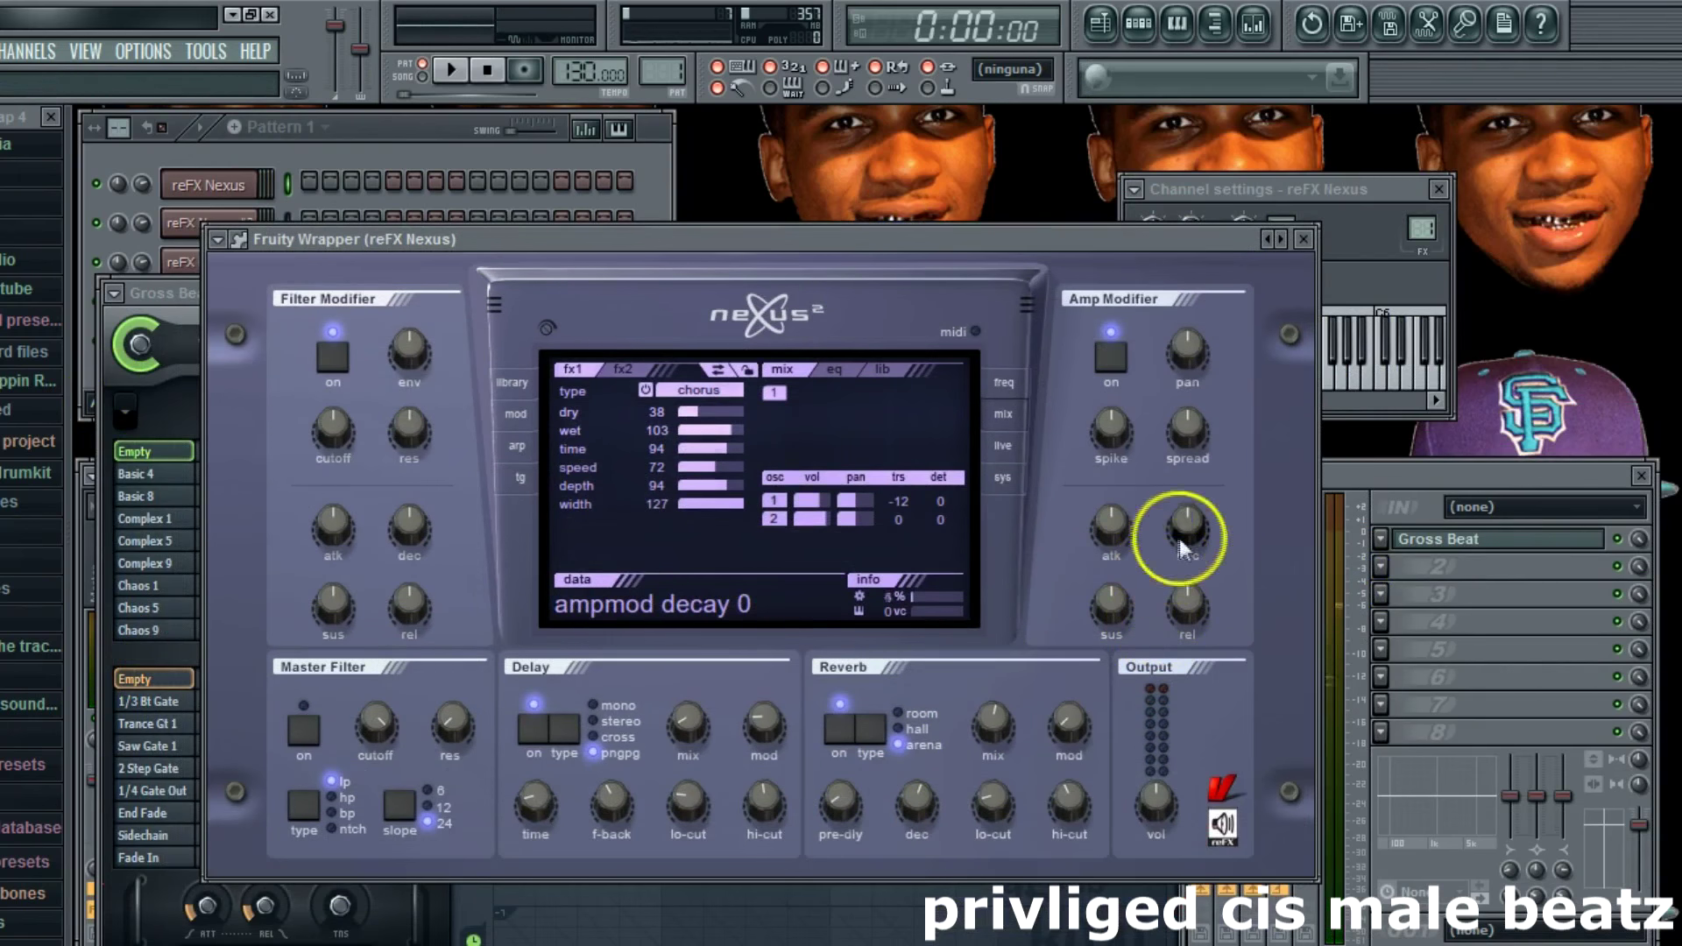
pyautogui.moveTo(1182, 464); pyautogui.dragTo(1182, 437)
pyautogui.moveTo(1190, 537)
pyautogui.mouseDown()
pyautogui.moveTo(1186, 520)
pyautogui.moveTo(1205, 534)
pyautogui.mouseUp()
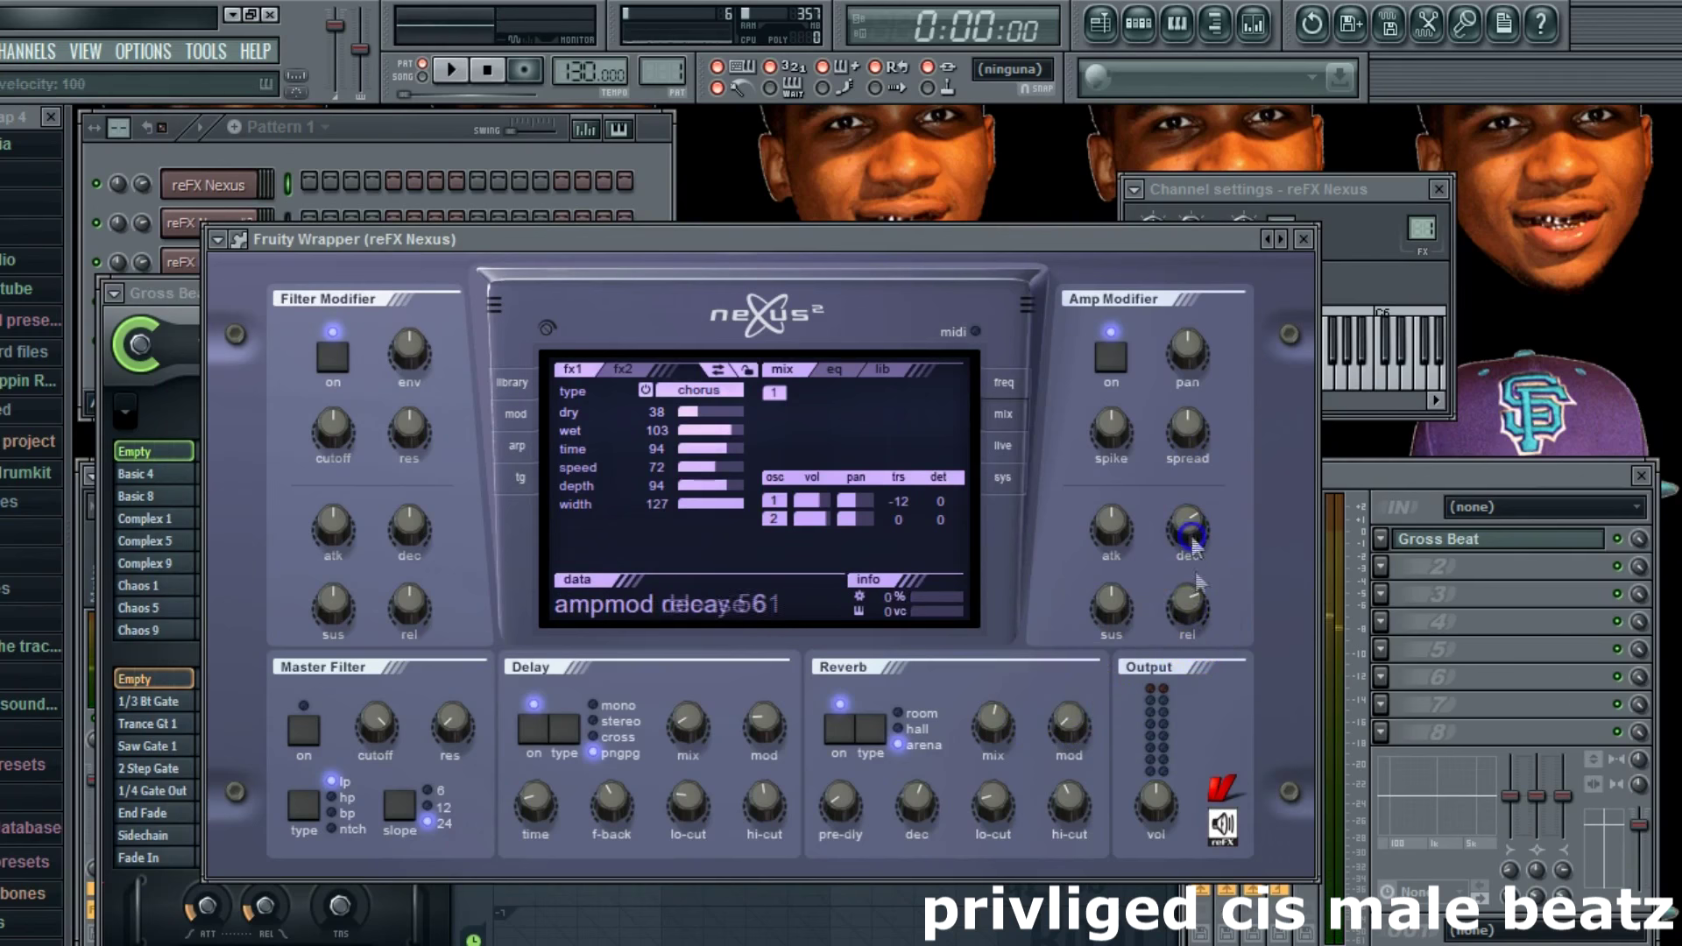
pyautogui.click(1198, 627)
pyautogui.moveTo(1192, 627); pyautogui.dragTo(1193, 638)
# Step: Adjust the reverb's decay, mix and modulation amounts
pyautogui.click(999, 793)
pyautogui.click(930, 802)
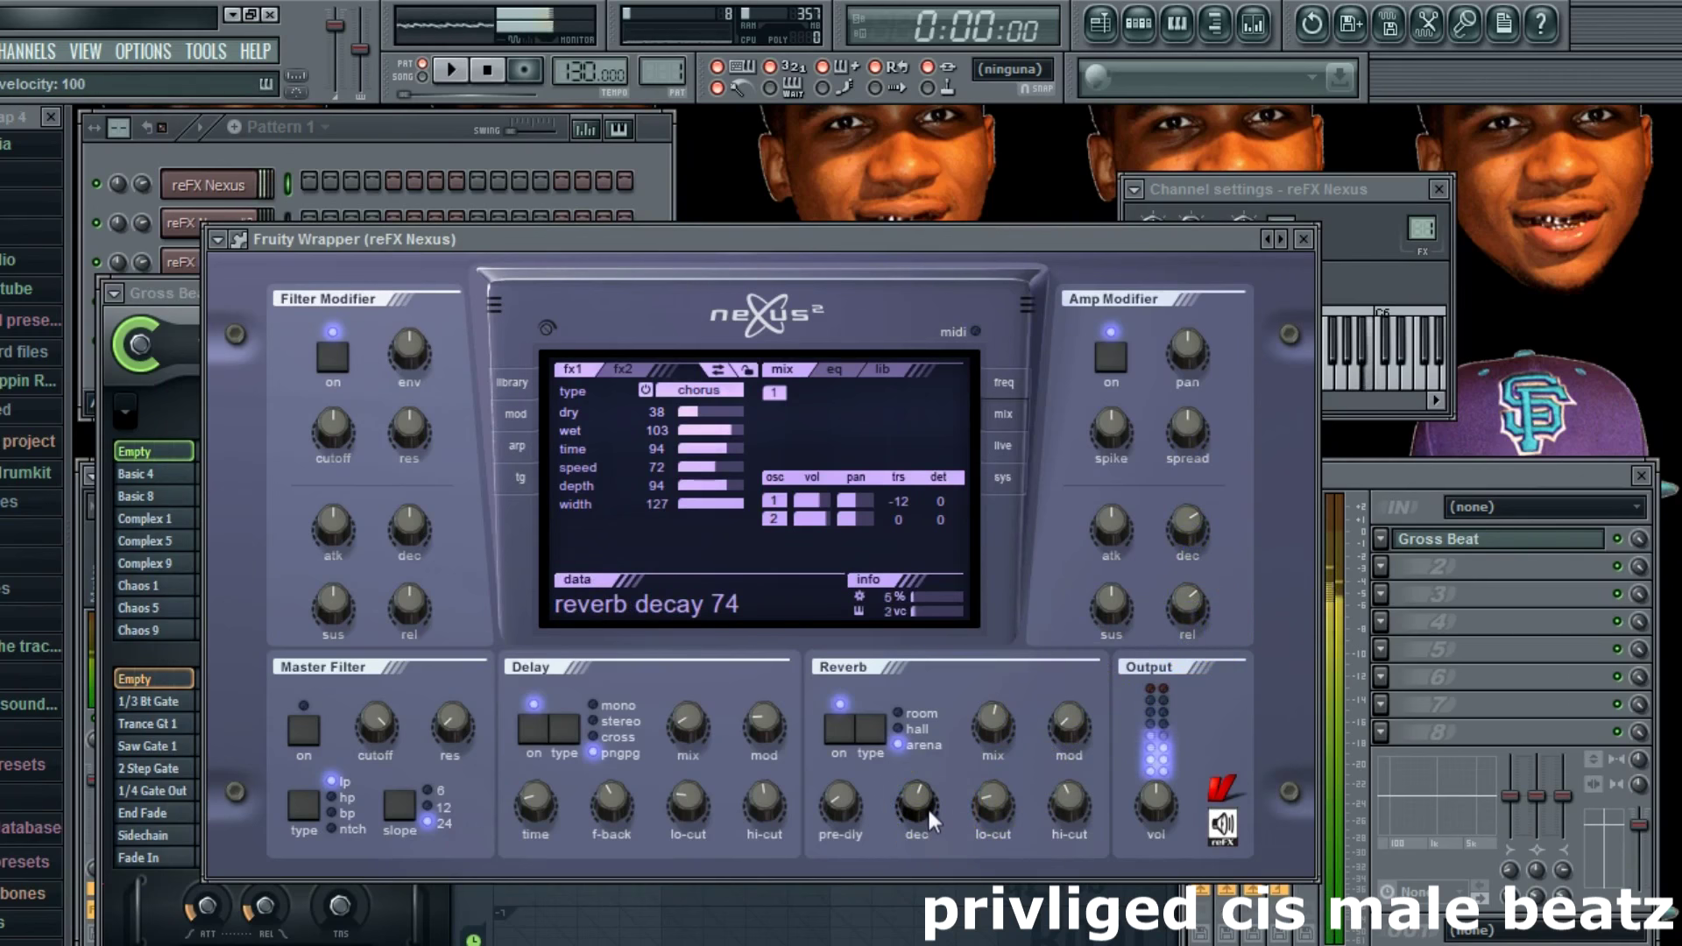
pyautogui.moveTo(927, 799); pyautogui.dragTo(930, 754)
pyautogui.click(927, 793)
pyautogui.click(991, 717)
pyautogui.click(1085, 739)
pyautogui.moveTo(1071, 596); pyautogui.dragTo(1066, 668)
pyautogui.moveTo(997, 720); pyautogui.dragTo(1004, 801)
# Step: Open the piano roll for the first reFX Nexus channel
pyautogui.click(324, 159)
pyautogui.rightClick(202, 191)
pyautogui.click(301, 186)
pyautogui.press('space')
pyautogui.click(197, 333)
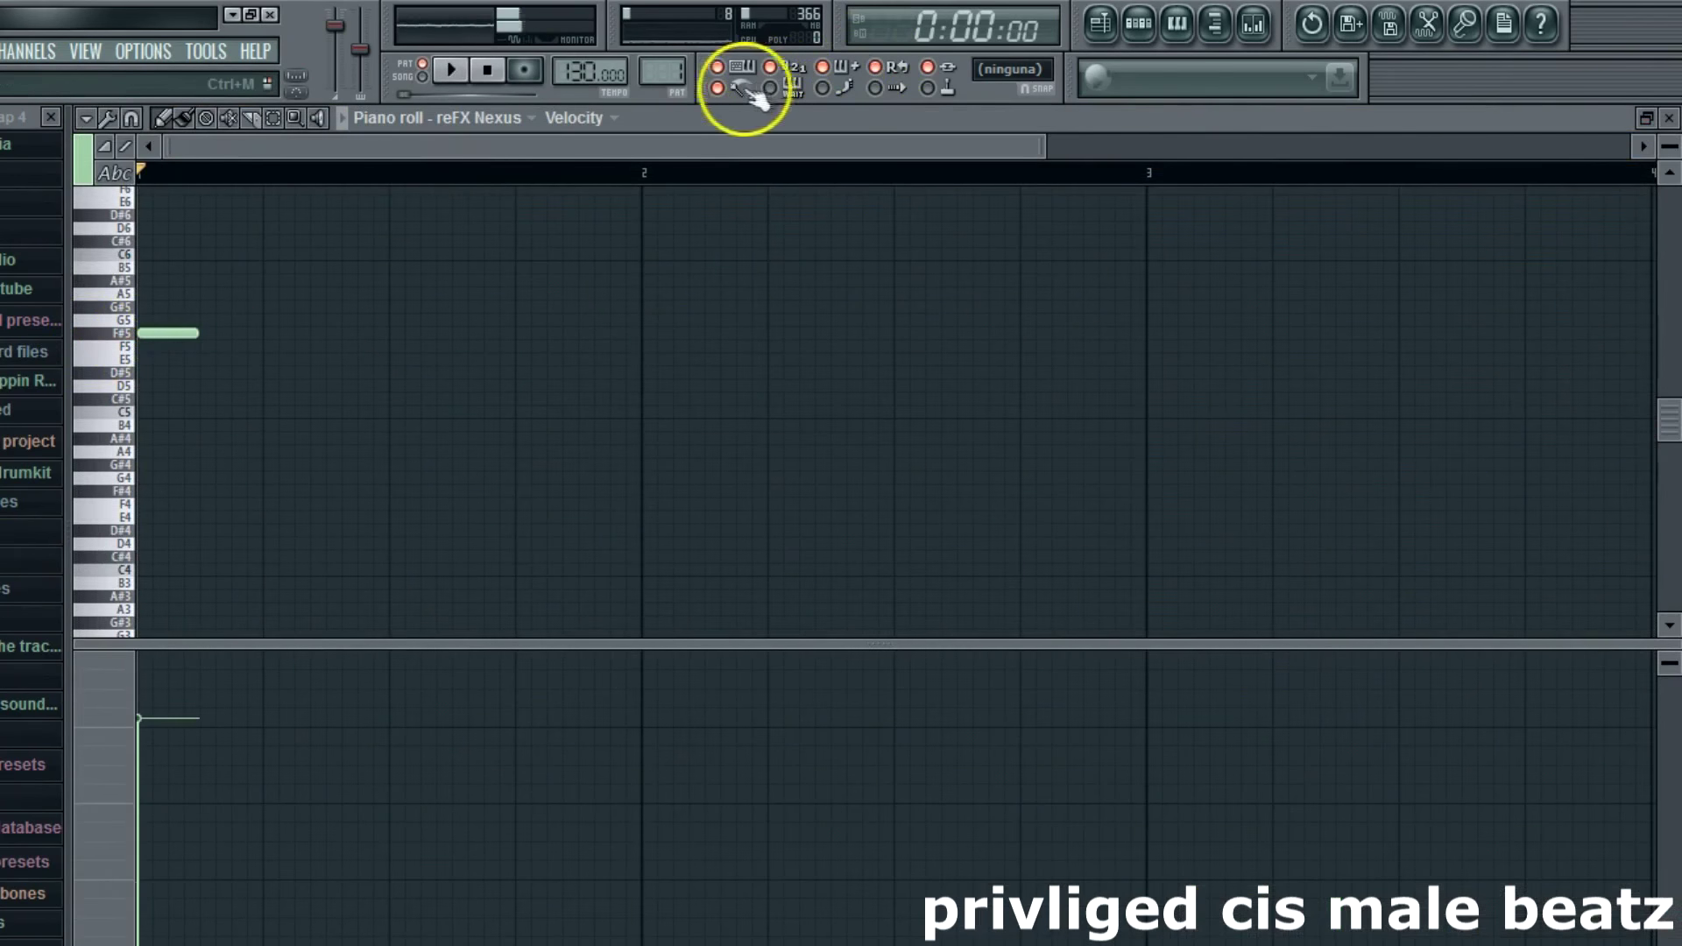
pyautogui.moveTo(194, 335); pyautogui.dragTo(382, 383)
pyautogui.moveTo(301, 334); pyautogui.dragTo(207, 304)
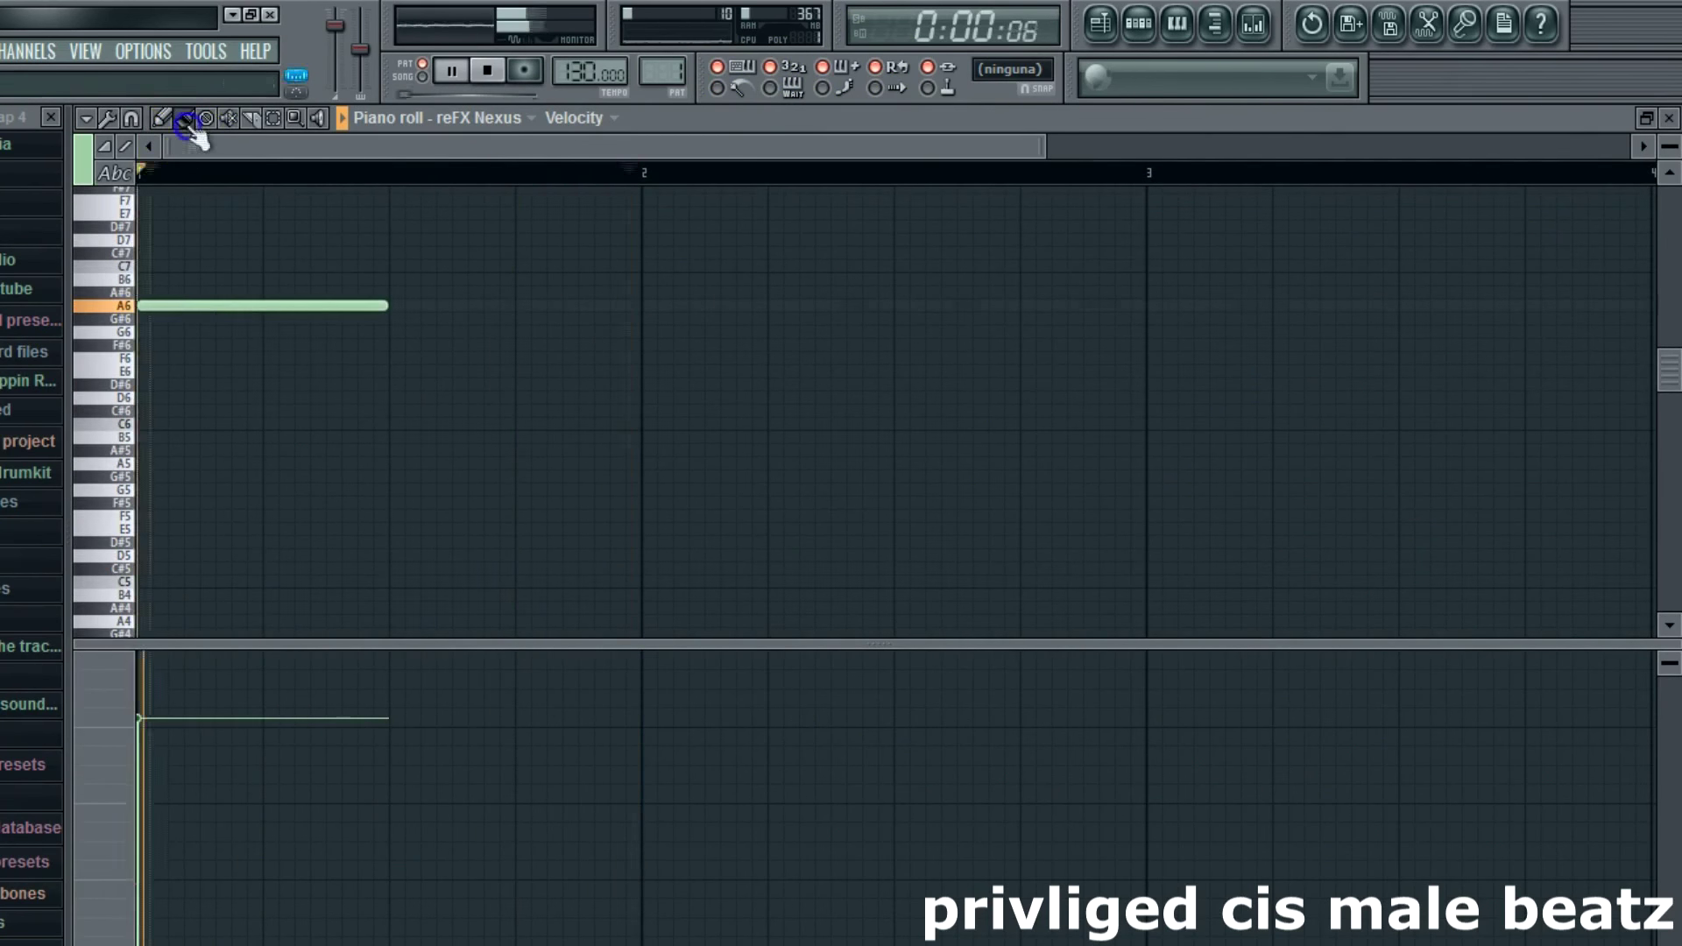
pyautogui.click(379, 383)
pyautogui.rightClick(435, 387)
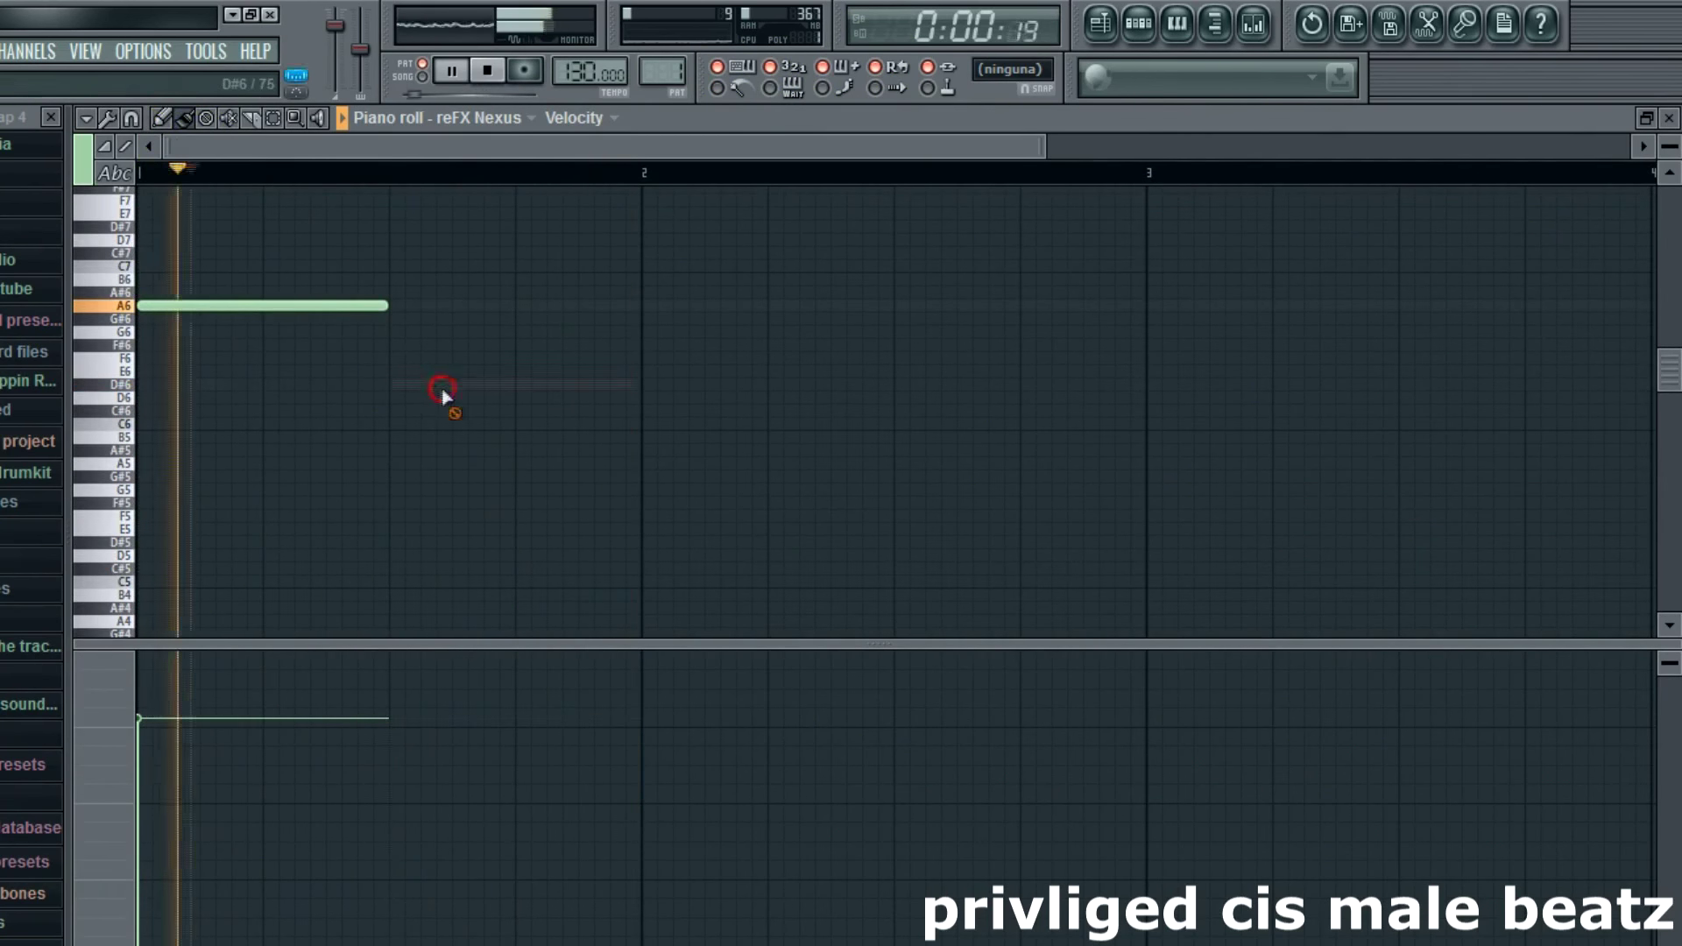
pyautogui.moveTo(390, 302); pyautogui.dragTo(263, 351)
pyautogui.click(271, 398)
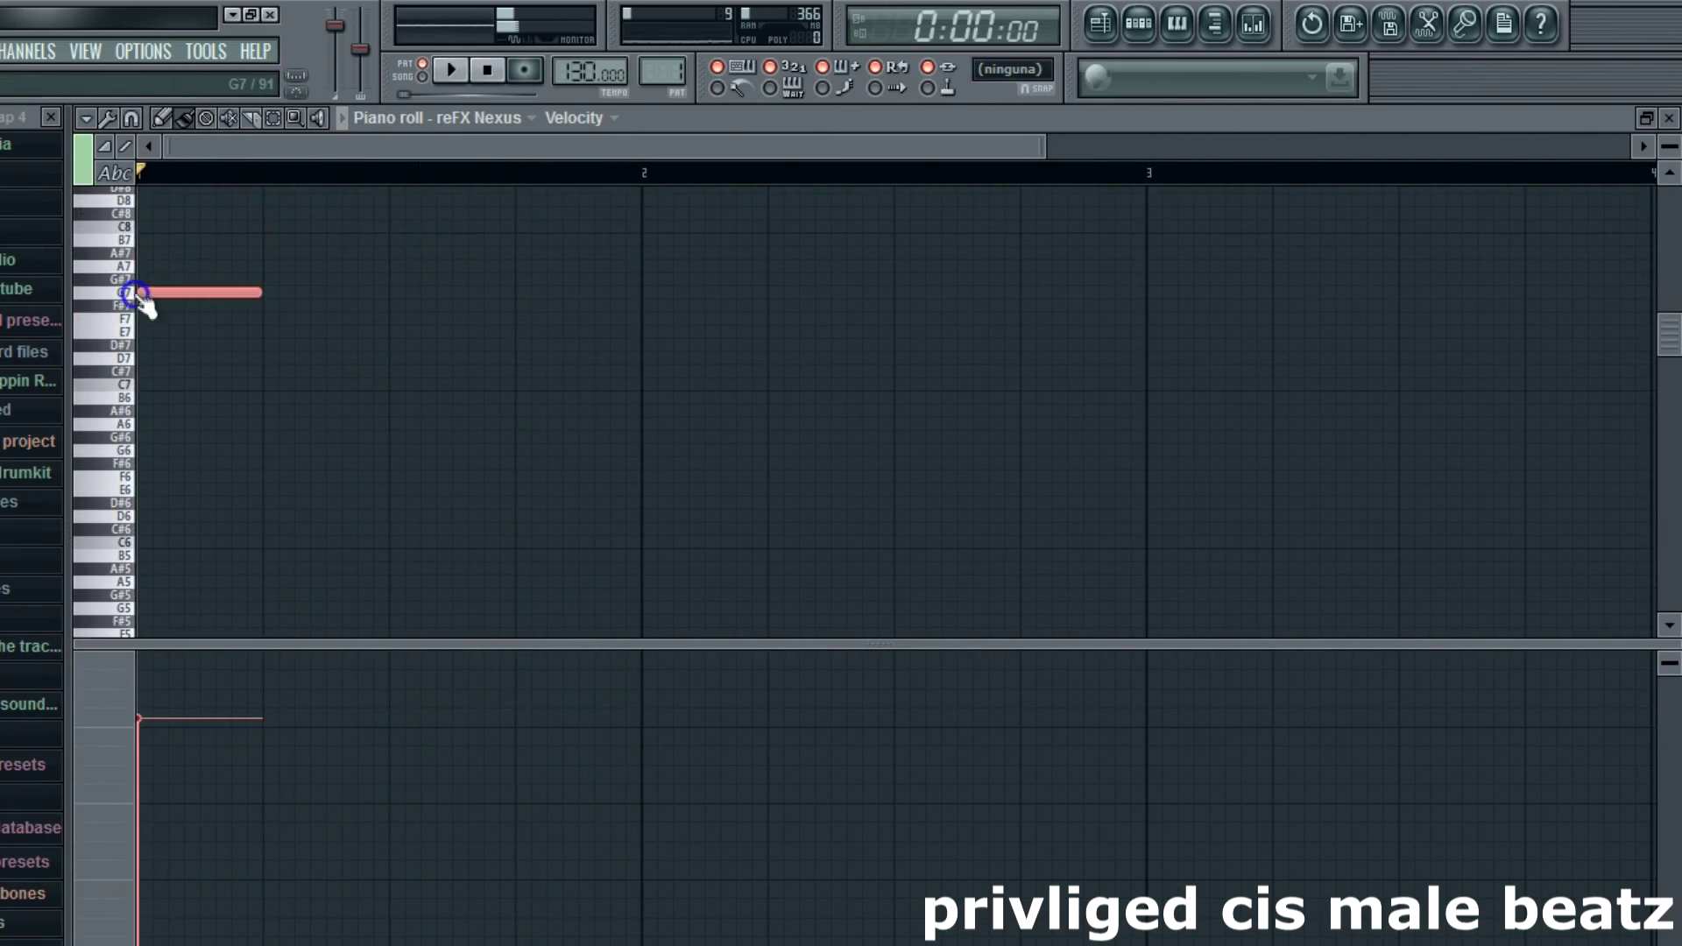
pyautogui.rightClick(187, 292)
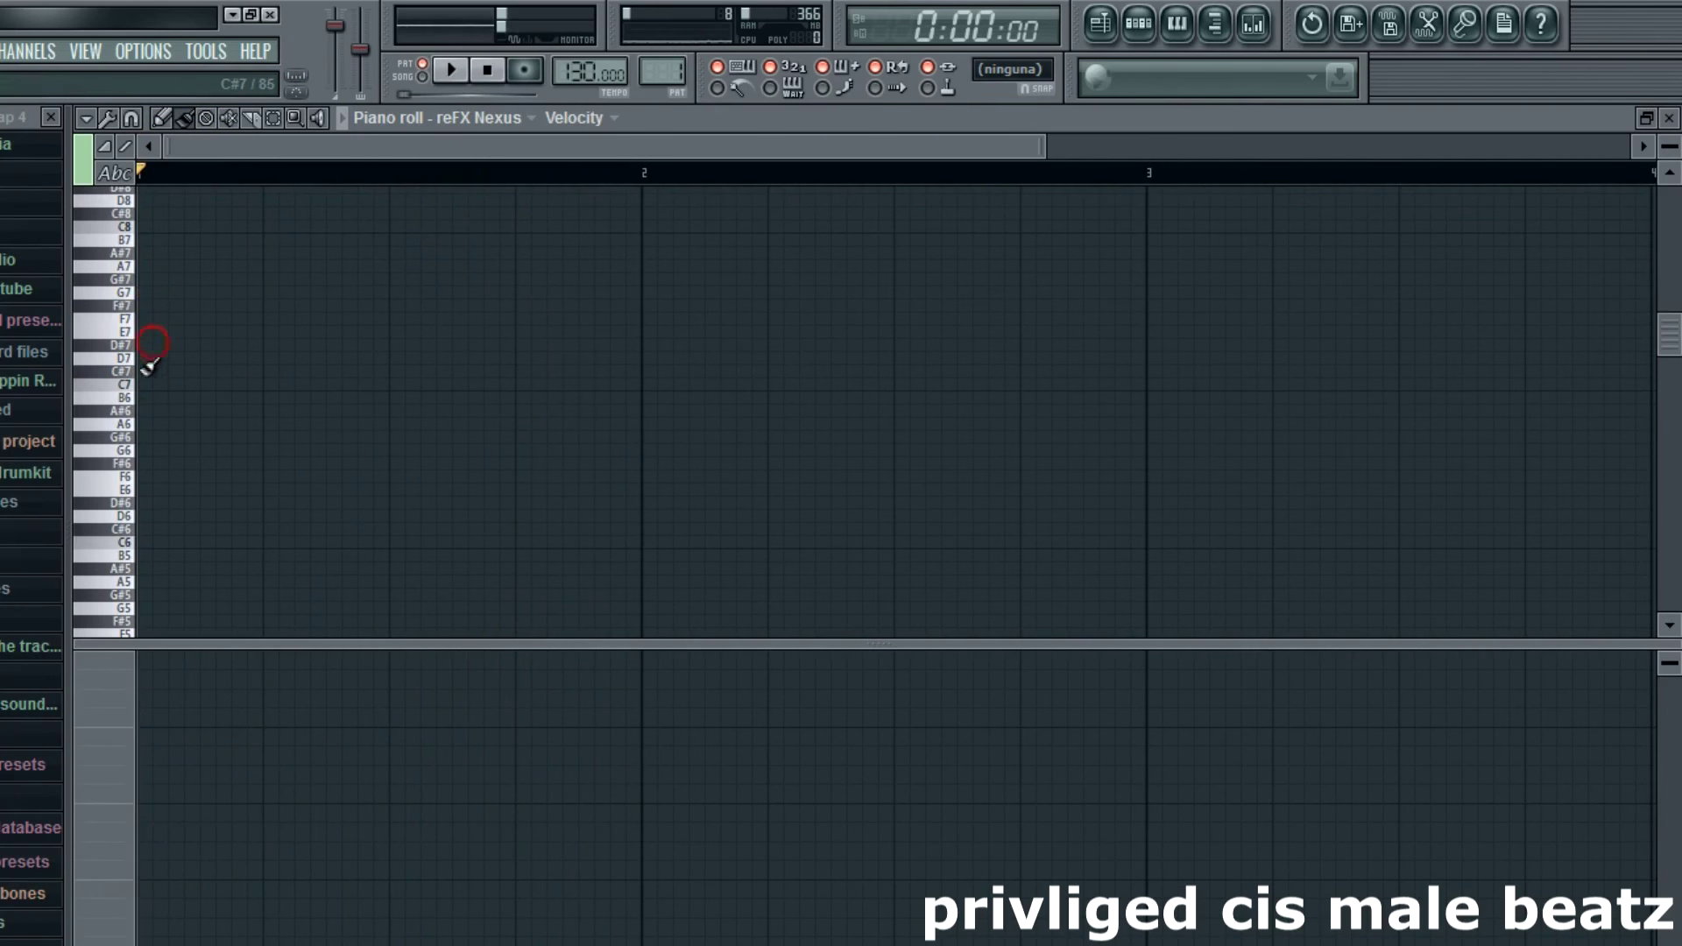
# Step: Draw a one-beat note at C#7 on the first beat and one at G#7 on the second beat during playback
pyautogui.click(272, 307)
pyautogui.press('space')
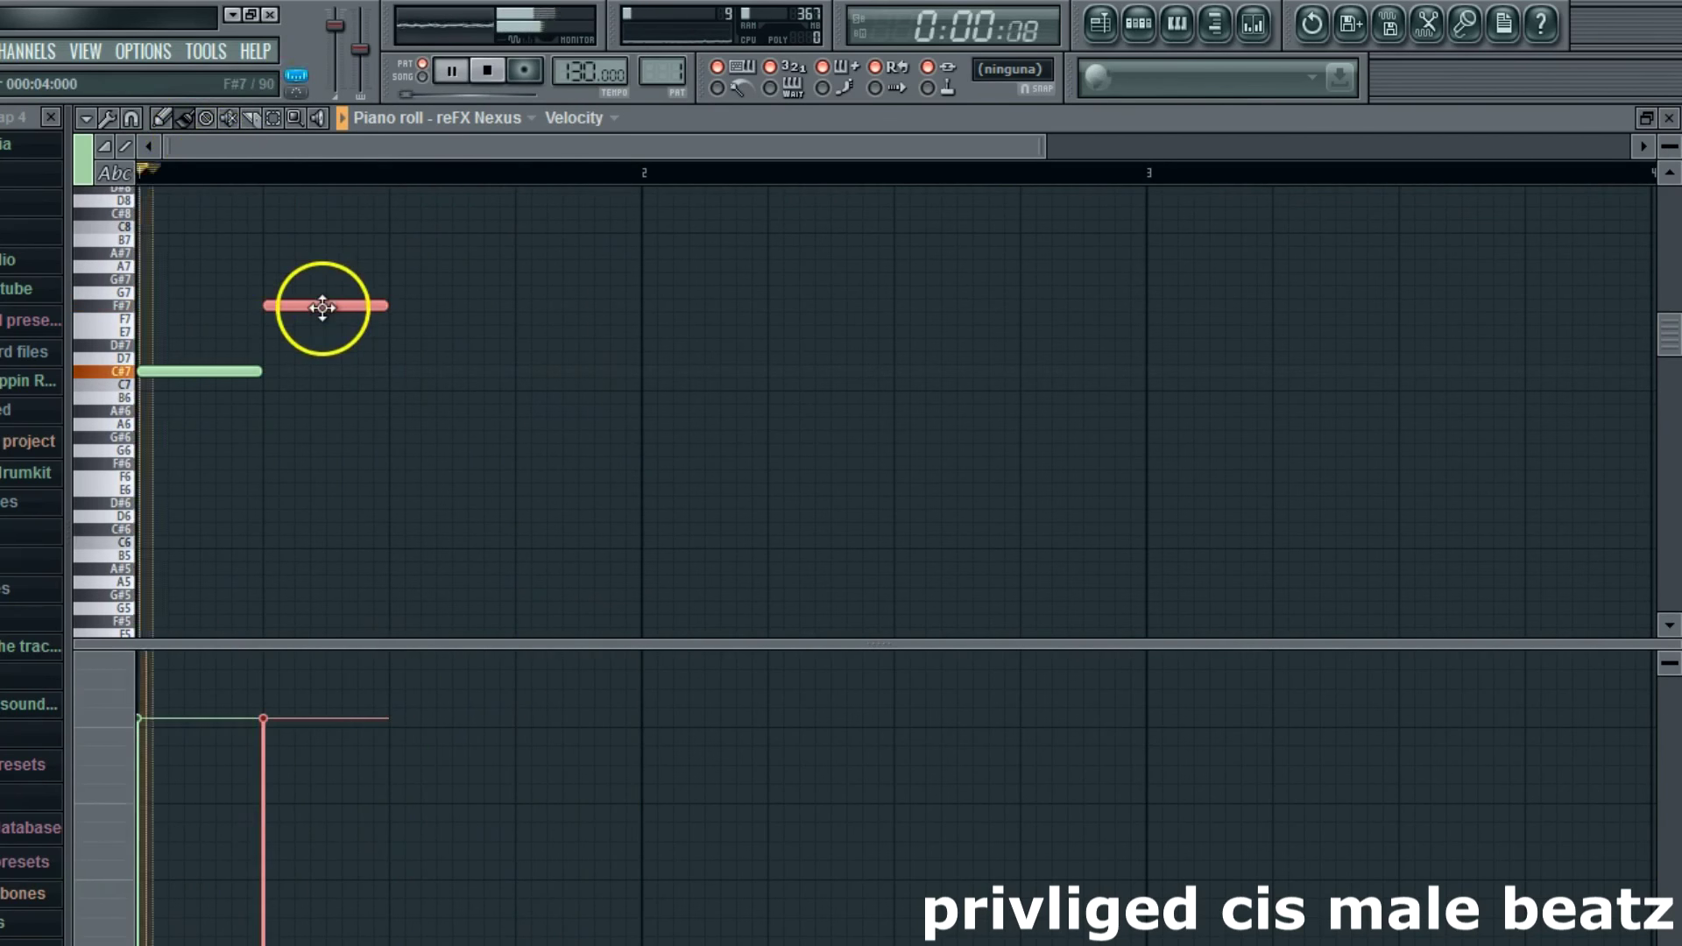
pyautogui.moveTo(322, 306); pyautogui.dragTo(324, 211)
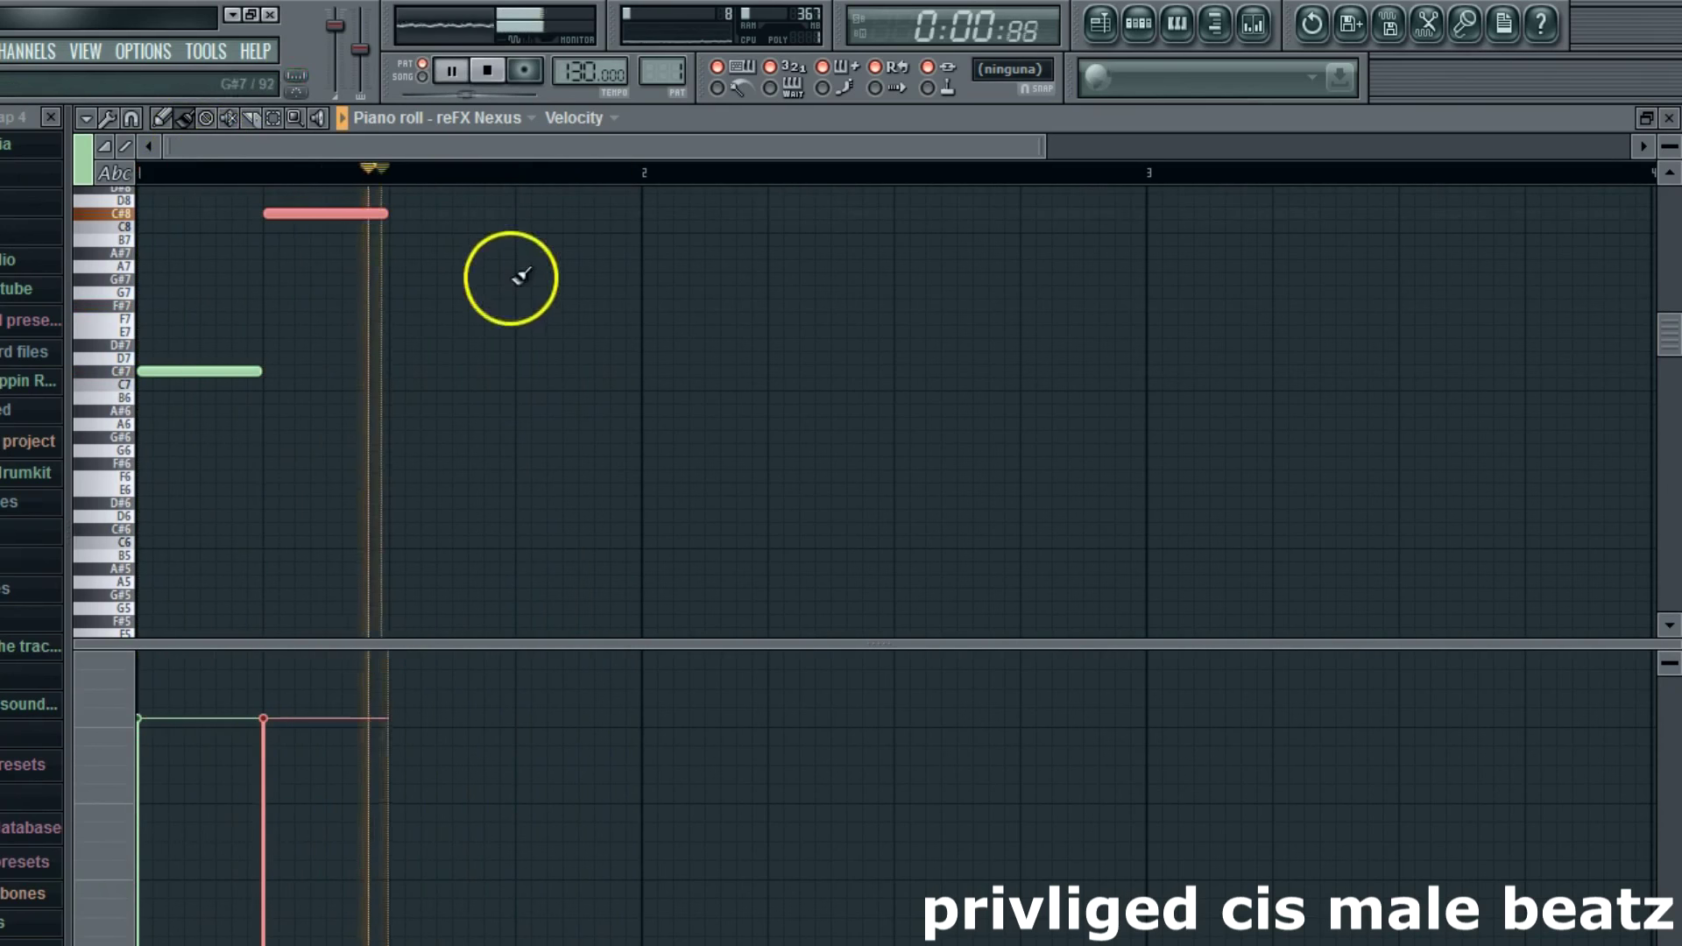
pyautogui.click(517, 268)
pyautogui.rightClick(530, 272)
pyautogui.click(278, 213)
pyautogui.moveTo(279, 214); pyautogui.dragTo(274, 281)
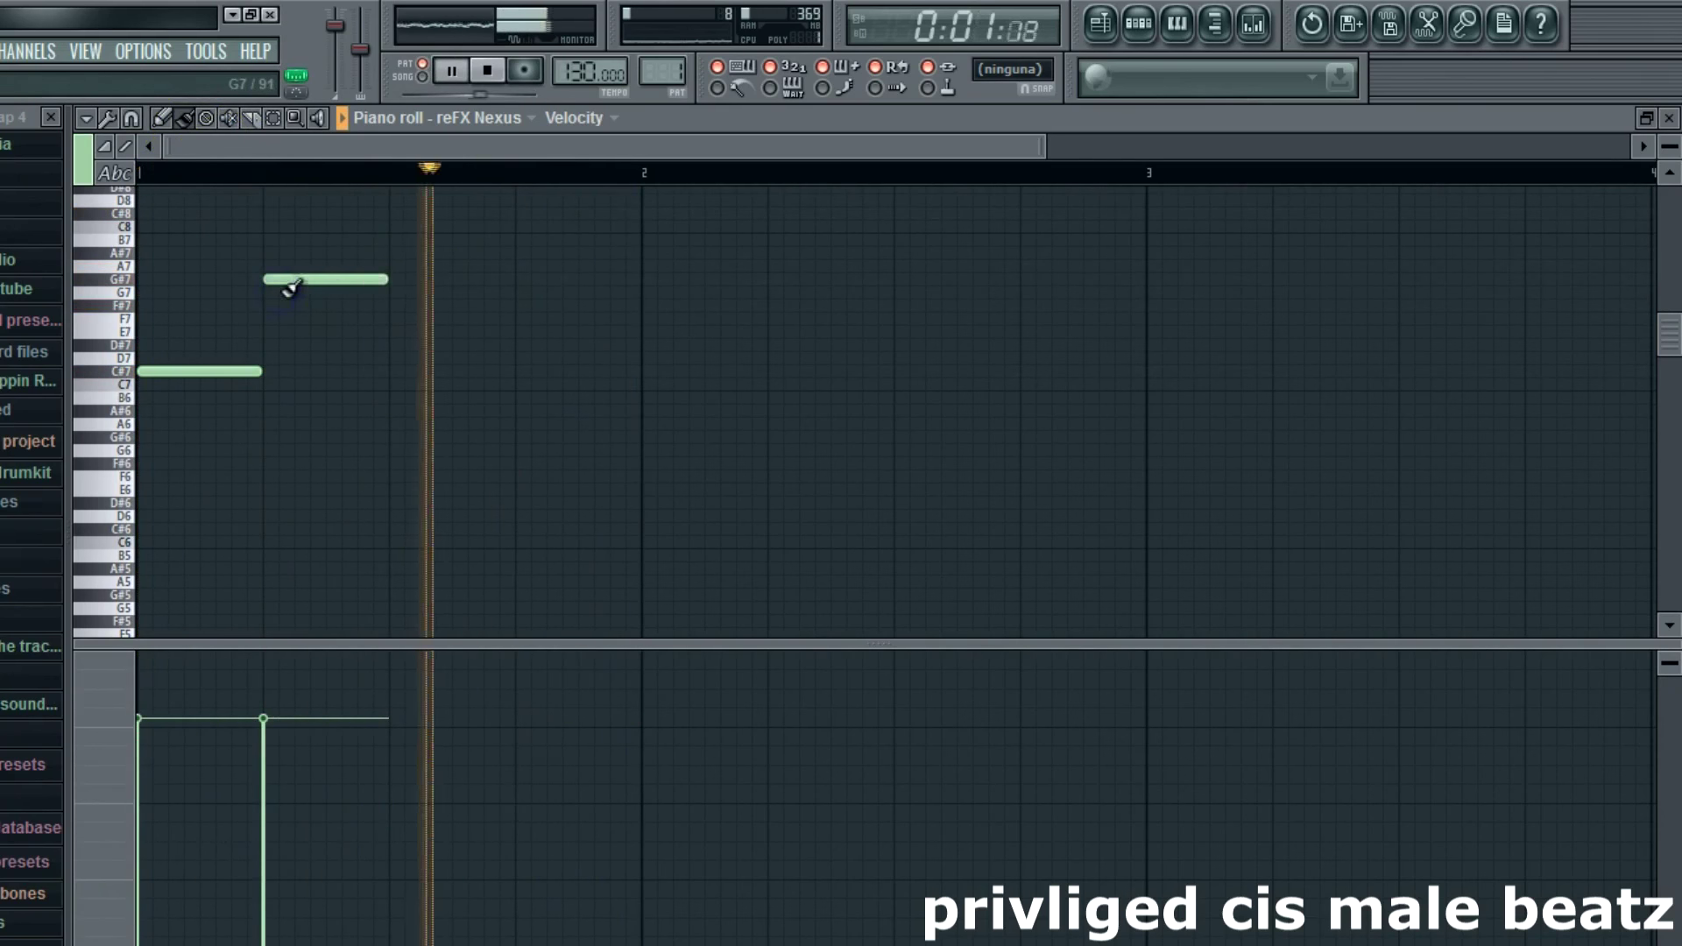
# Step: Duplicate the two notes to fill the first bar and transpose the phrase down to alternate A6 and E7
pyautogui.click(84, 117)
pyautogui.moveTo(118, 170)
pyautogui.click(411, 242)
pyautogui.click(274, 119)
pyautogui.moveTo(106, 239)
pyautogui.mouseDown()
pyautogui.moveTo(108, 381)
pyautogui.moveTo(179, 425)
pyautogui.mouseUp()
pyautogui.click(184, 119)
pyautogui.press('space')
pyautogui.press('space')
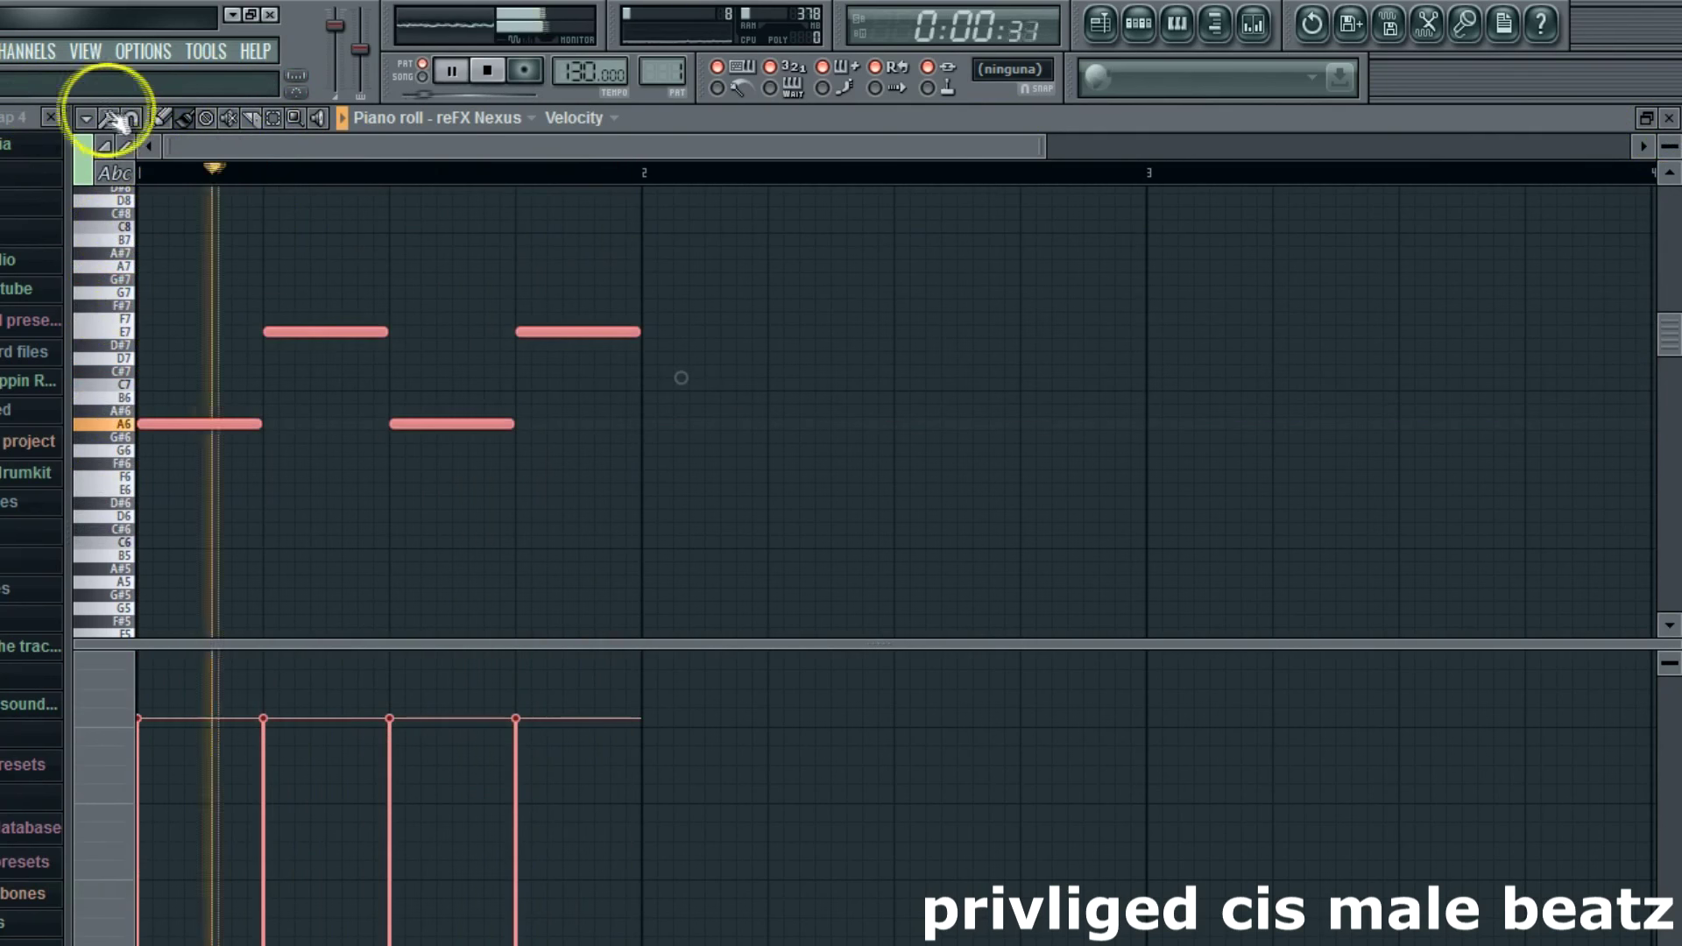
# Step: Duplicate the four-note phrase into the second bar and deselect the notes
pyautogui.click(87, 118)
pyautogui.moveTo(107, 171)
pyautogui.click(316, 245)
pyautogui.click(912, 288)
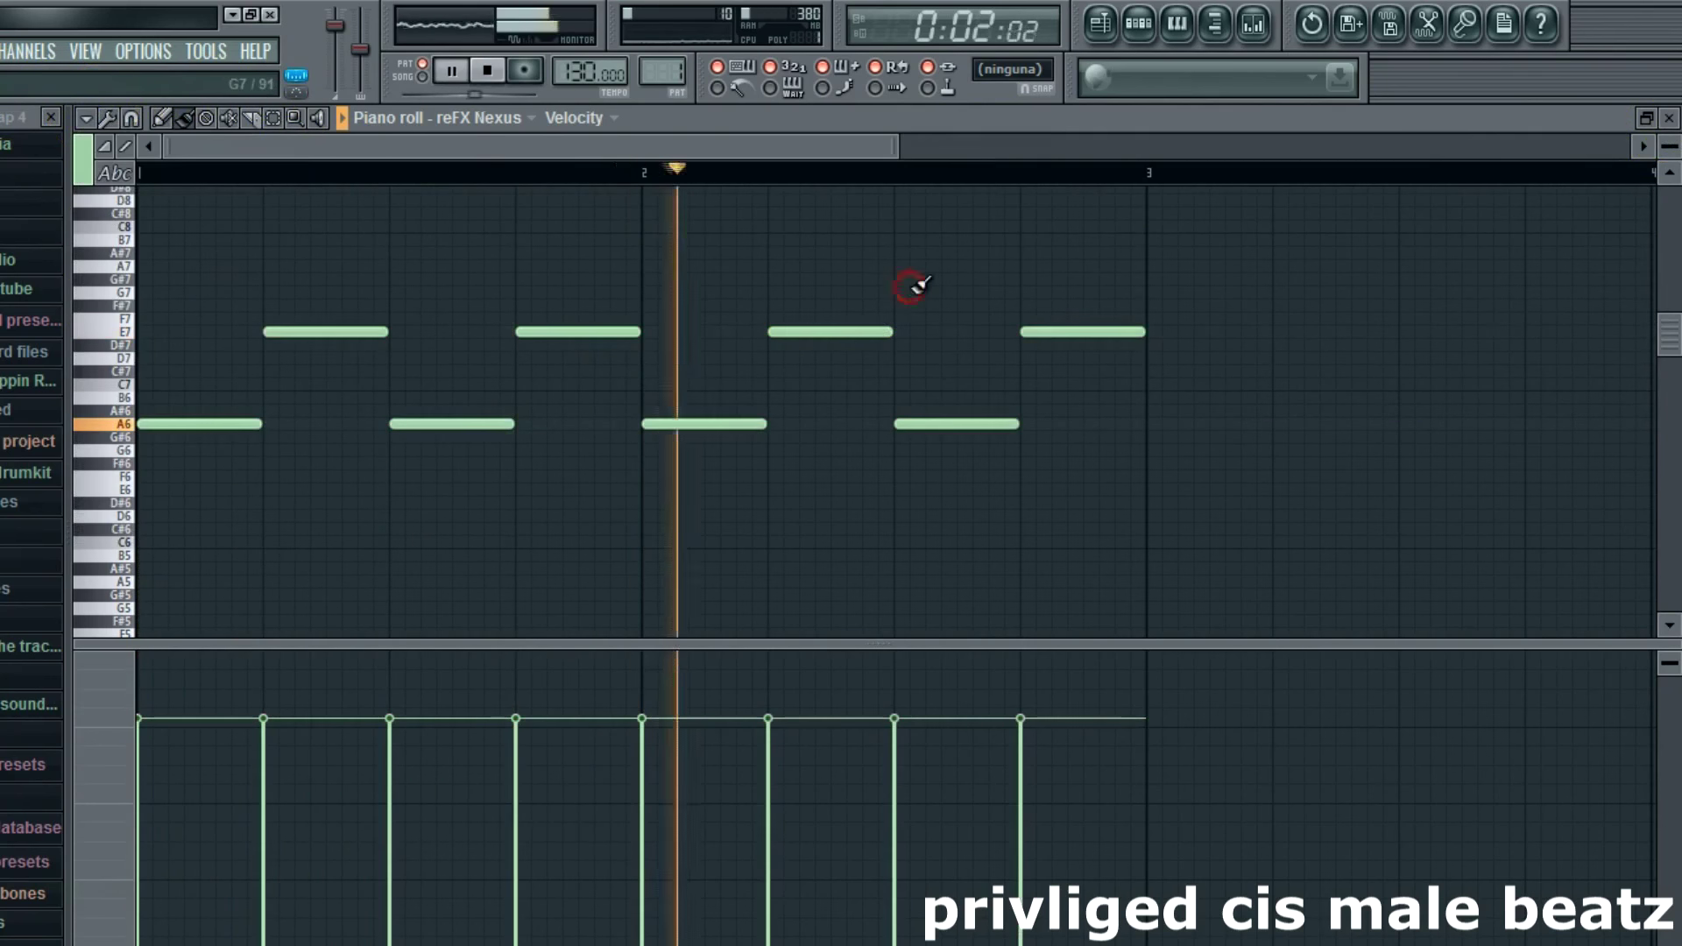
# Step: Try moving the second bar's two low notes up to A7, and return them to A6
pyautogui.moveTo(638, 394); pyautogui.dragTo(1090, 503)
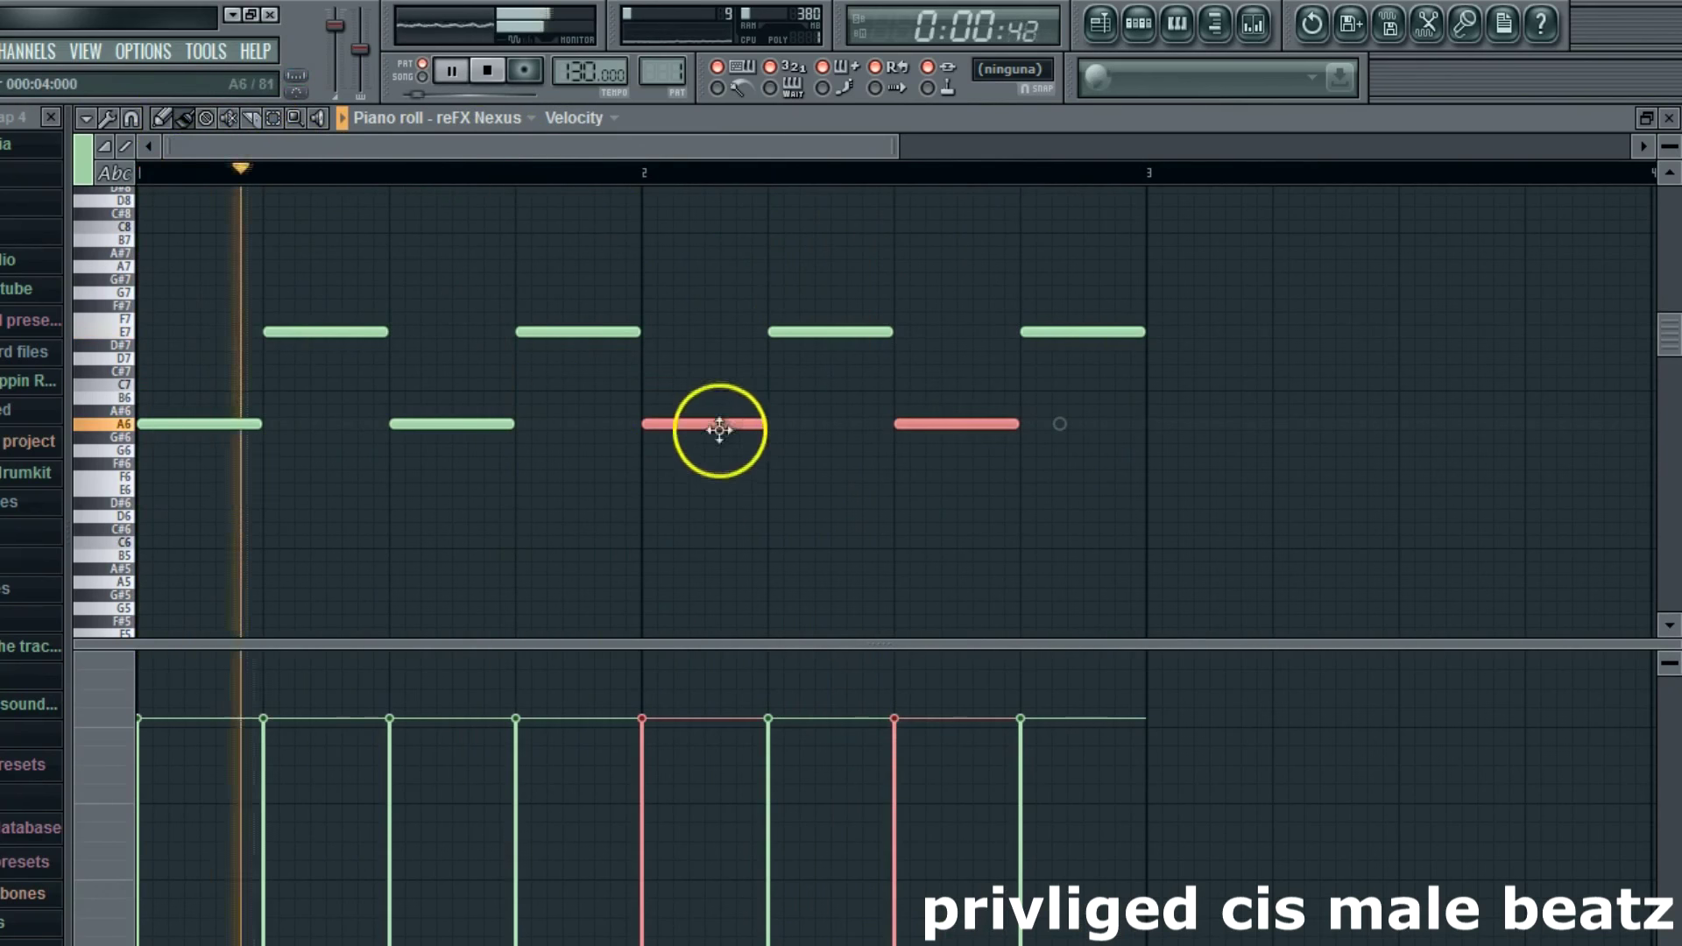
pyautogui.moveTo(720, 429); pyautogui.dragTo(719, 265)
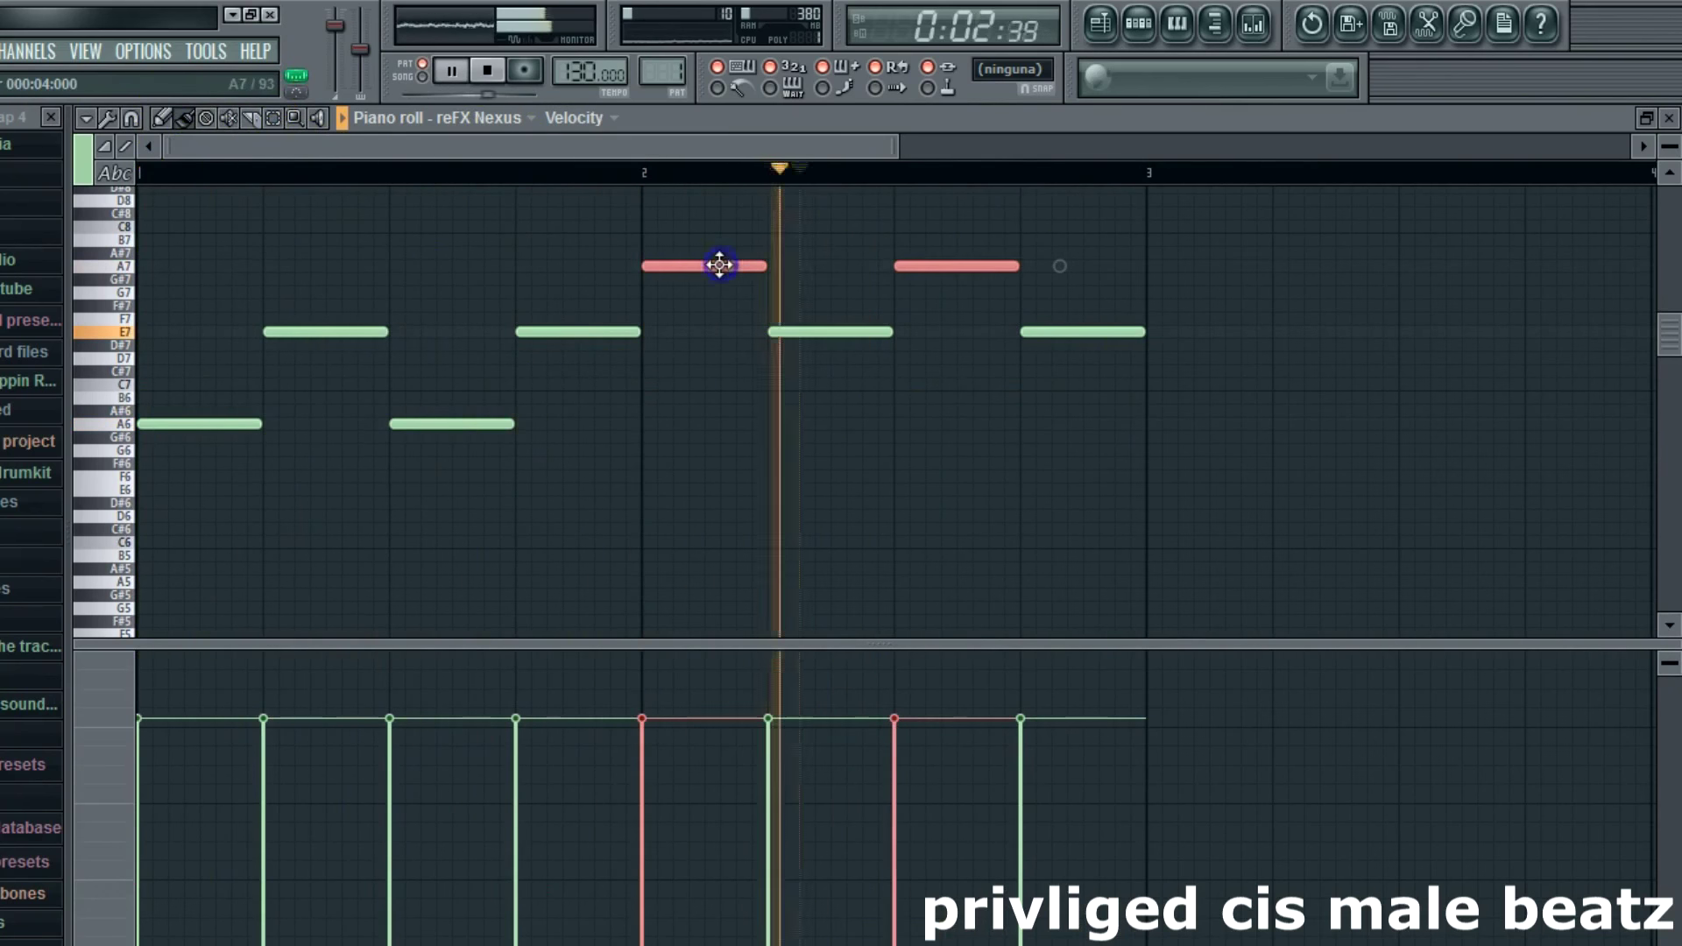
pyautogui.moveTo(717, 263); pyautogui.dragTo(711, 424)
pyautogui.keyDown('ctrl'); pyautogui.click(864, 407); pyautogui.keyUp('ctrl')
pyautogui.moveTo(914, 425)
pyautogui.mouseDown()
pyautogui.moveTo(915, 406)
pyautogui.moveTo(915, 425)
pyautogui.mouseUp()
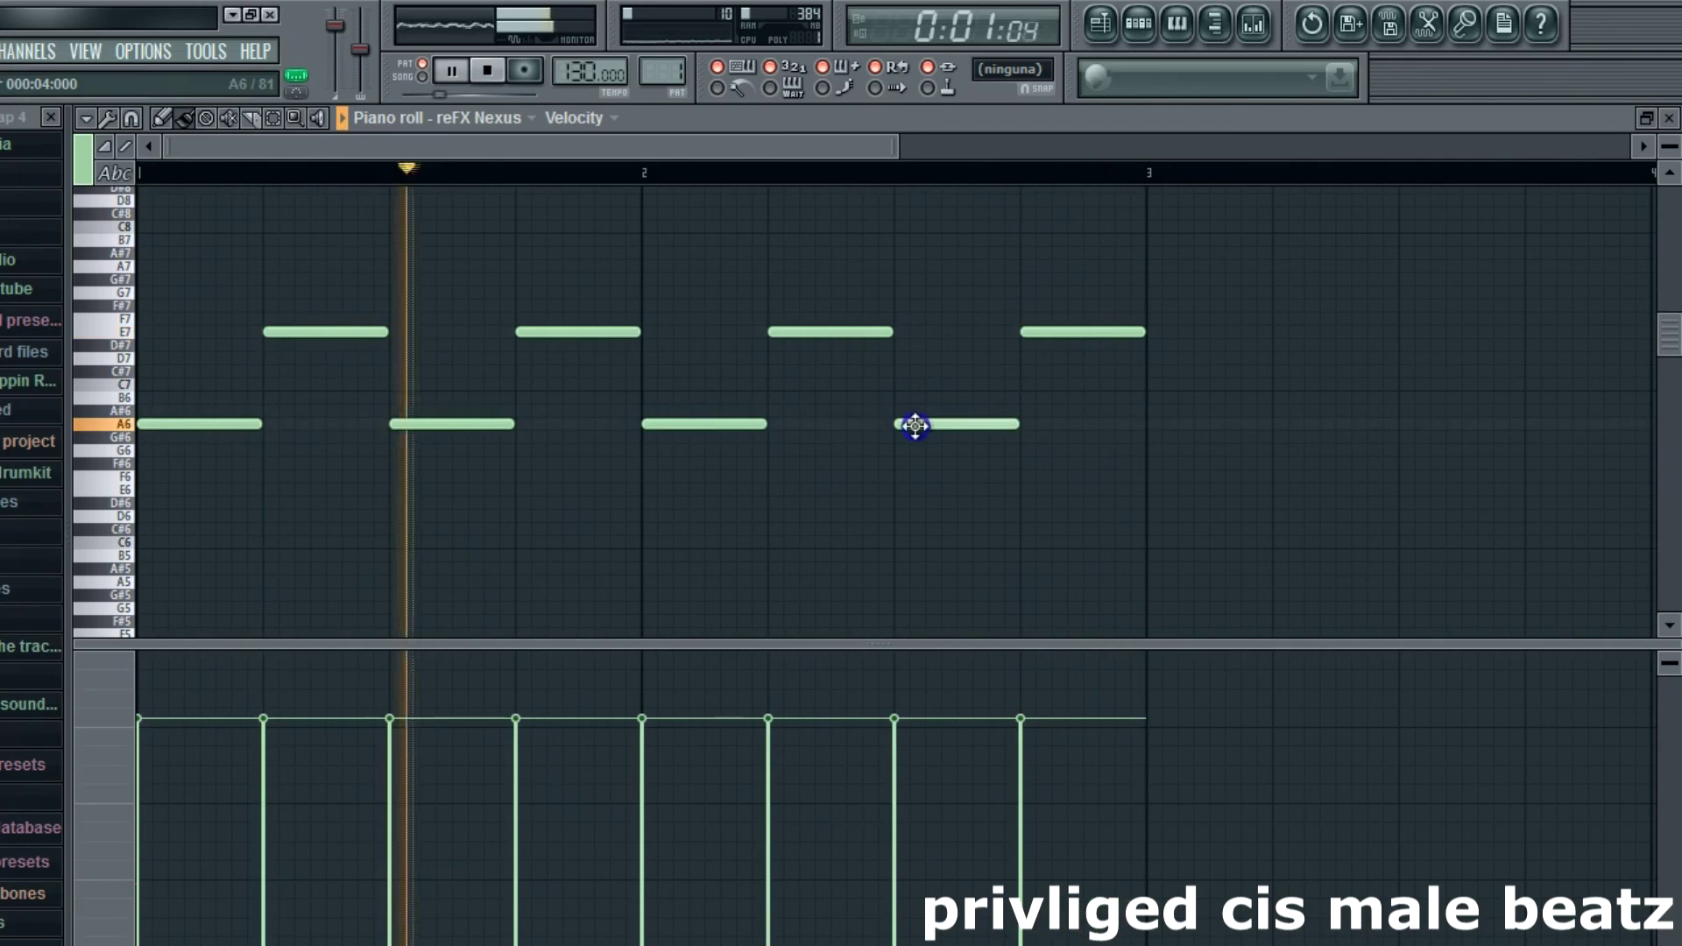
# Step: Close the piano roll and set the project tempo to 148
pyautogui.click(1668, 117)
pyautogui.moveTo(566, 72); pyautogui.dragTo(565, 73)
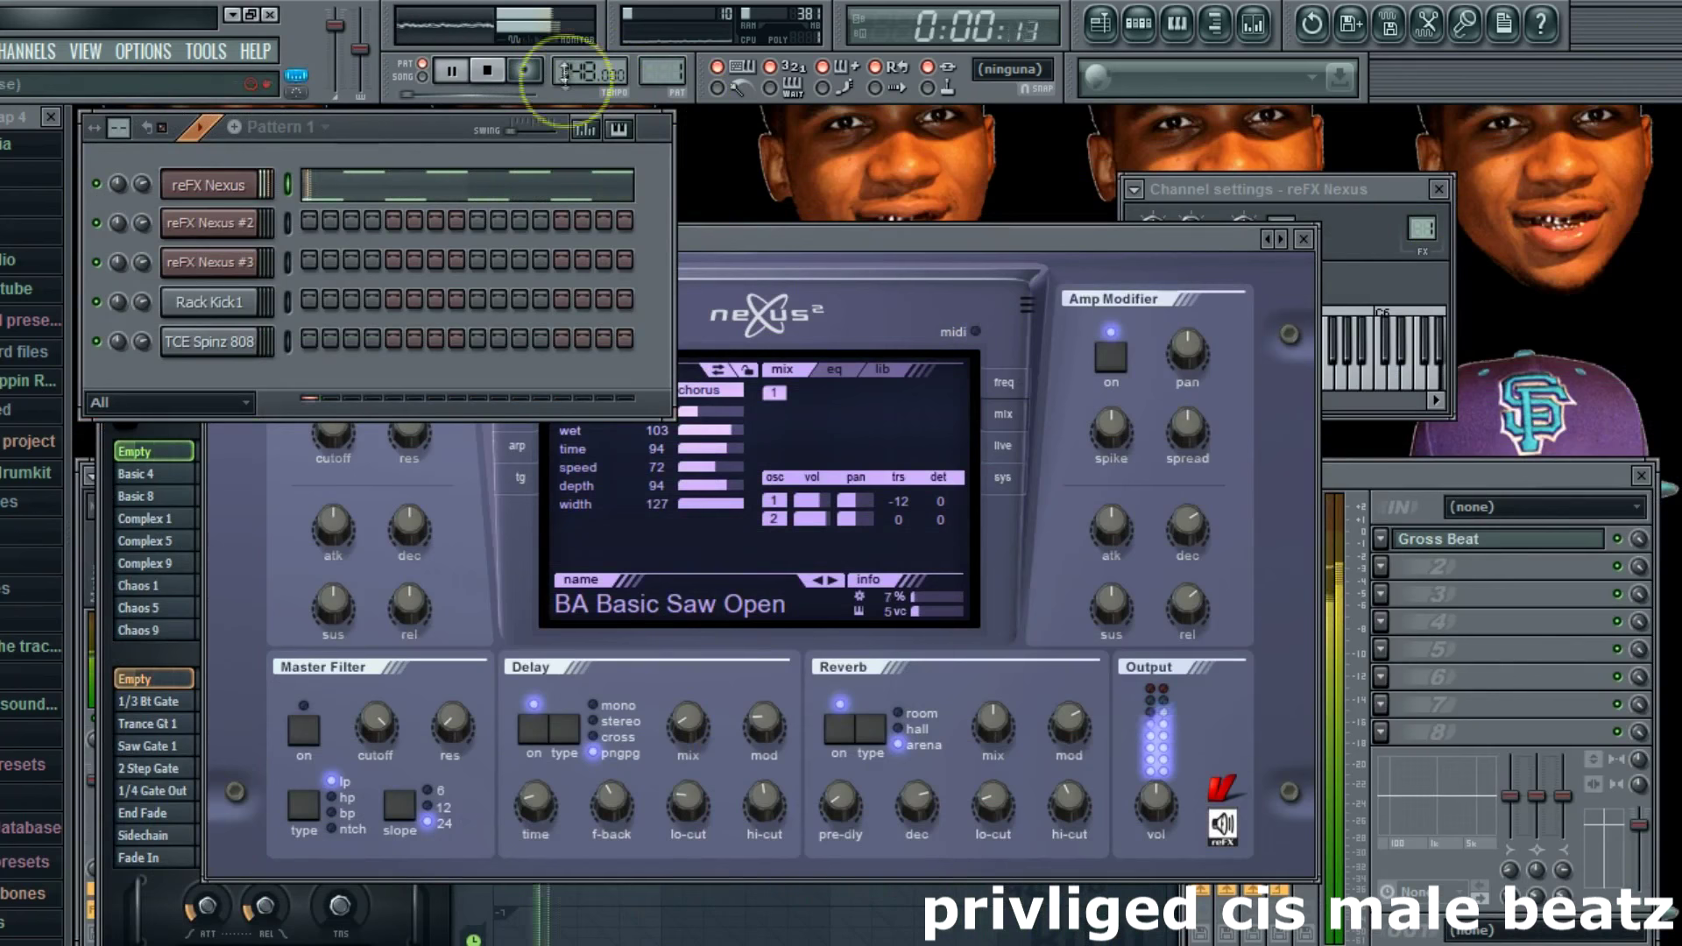
# Step: Set the Nexus chorus dry level to 24 and wet level to 126 while replaying the melody
pyautogui.moveTo(751, 243); pyautogui.dragTo(784, 178)
pyautogui.click(556, 312)
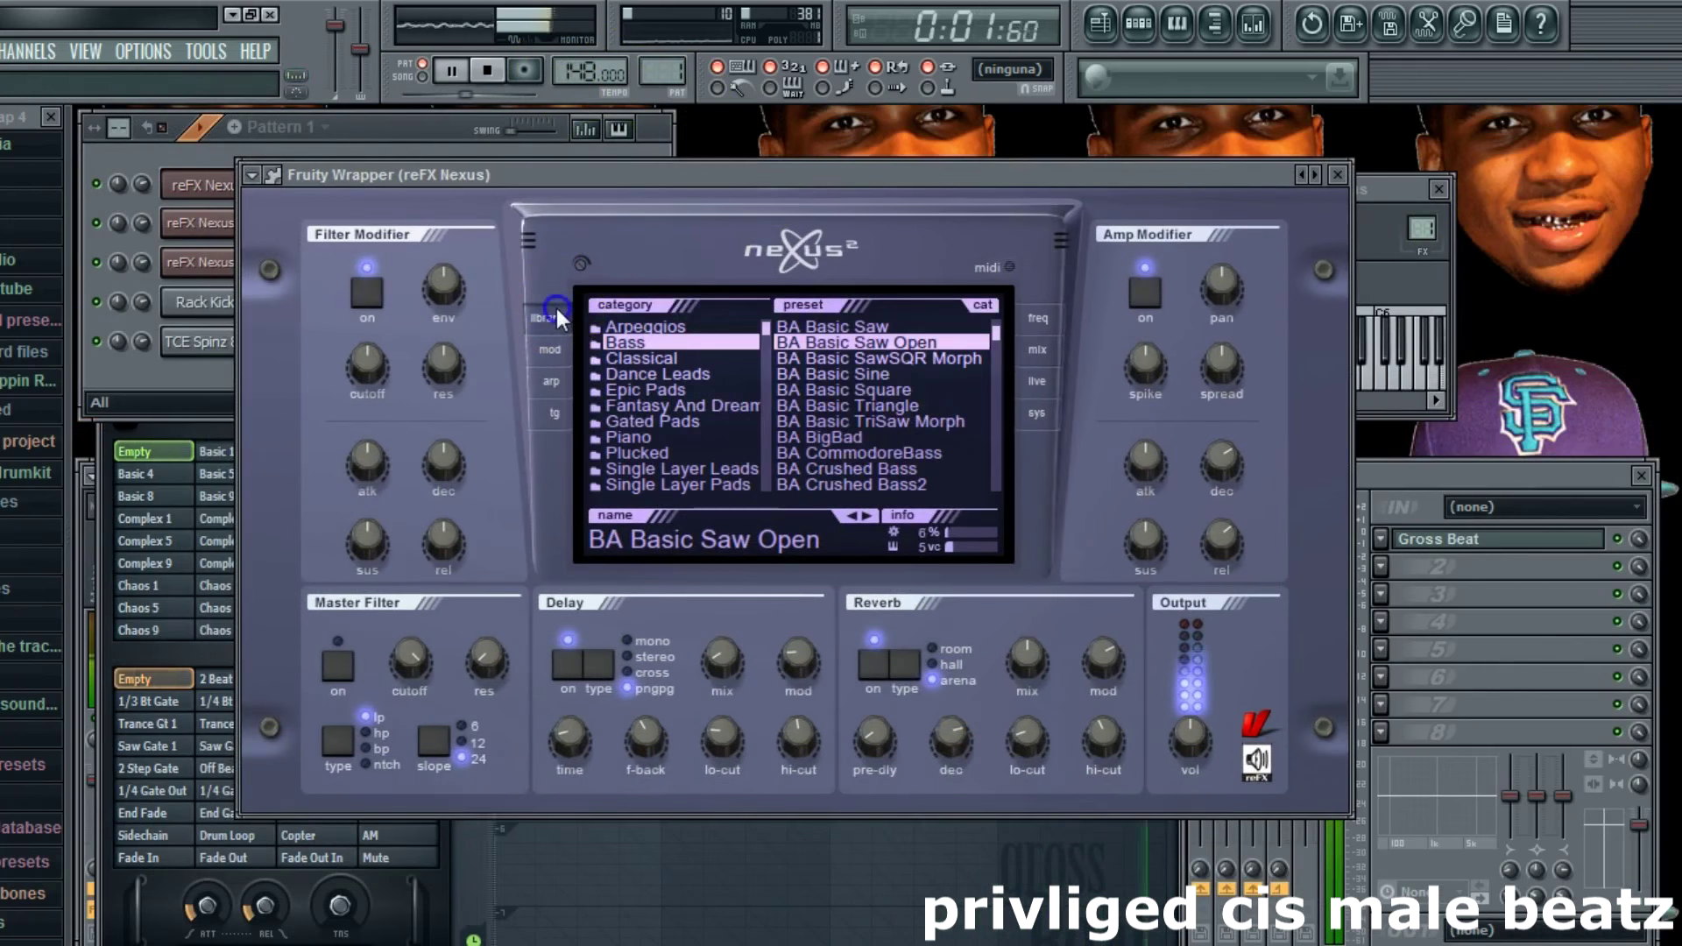
pyautogui.click(1034, 349)
pyautogui.press('space')
pyautogui.moveTo(755, 355); pyautogui.dragTo(767, 360)
pyautogui.press('space')
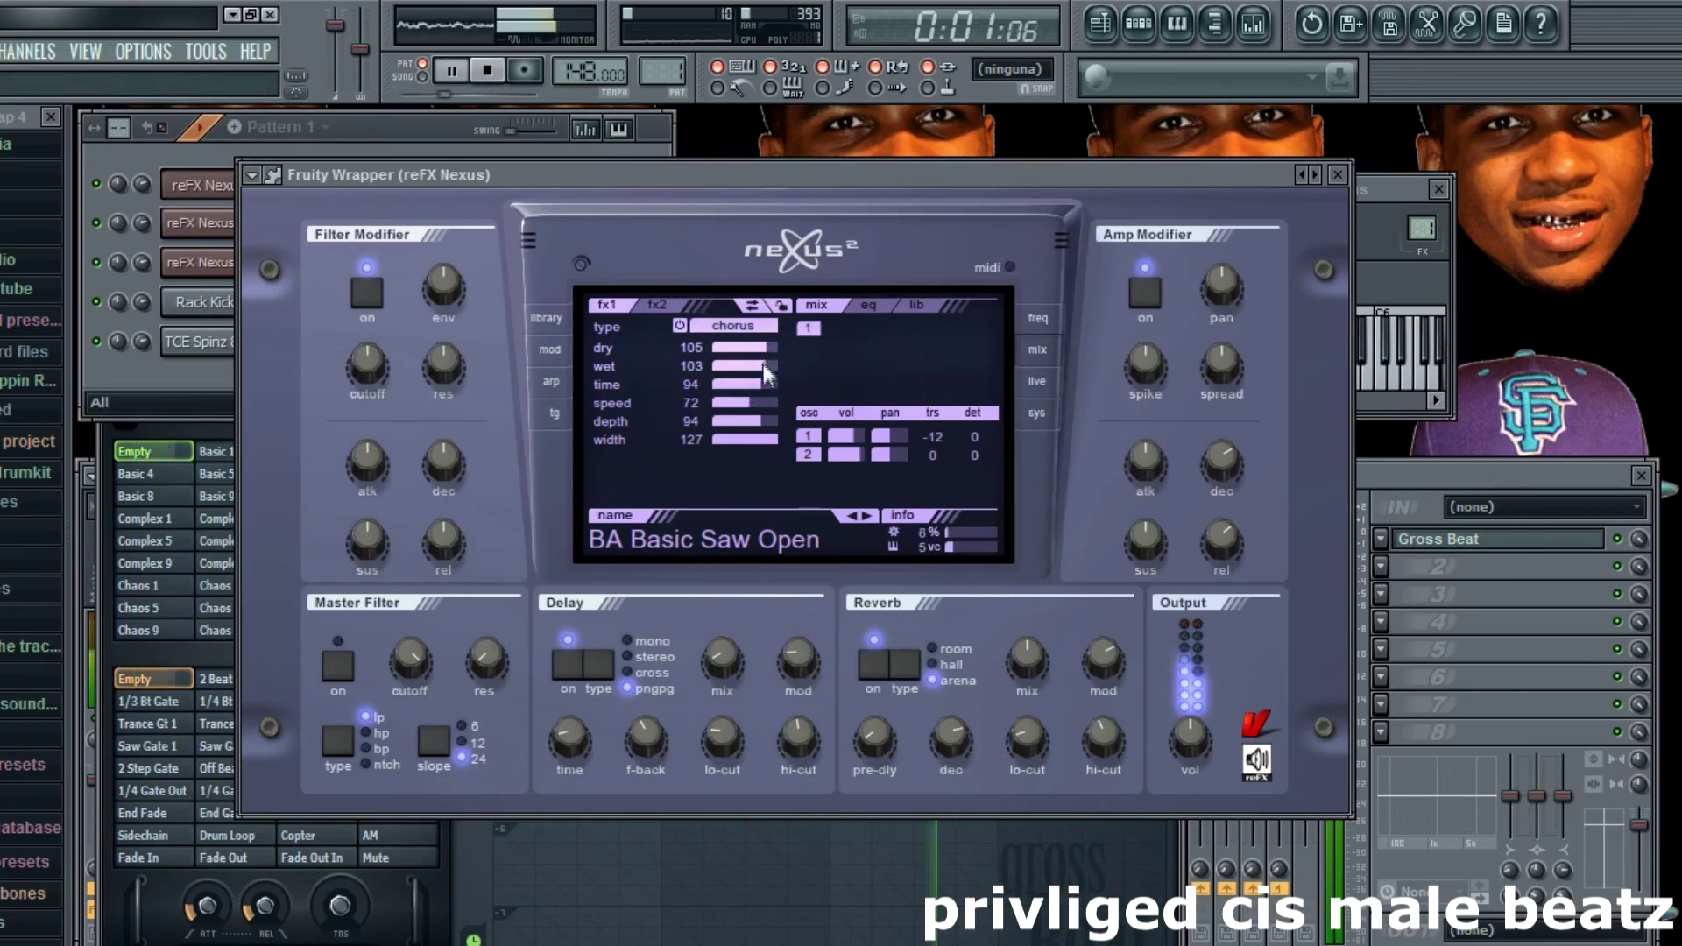
pyautogui.moveTo(740, 374); pyautogui.dragTo(789, 364)
pyautogui.moveTo(673, 348); pyautogui.dragTo(743, 354)
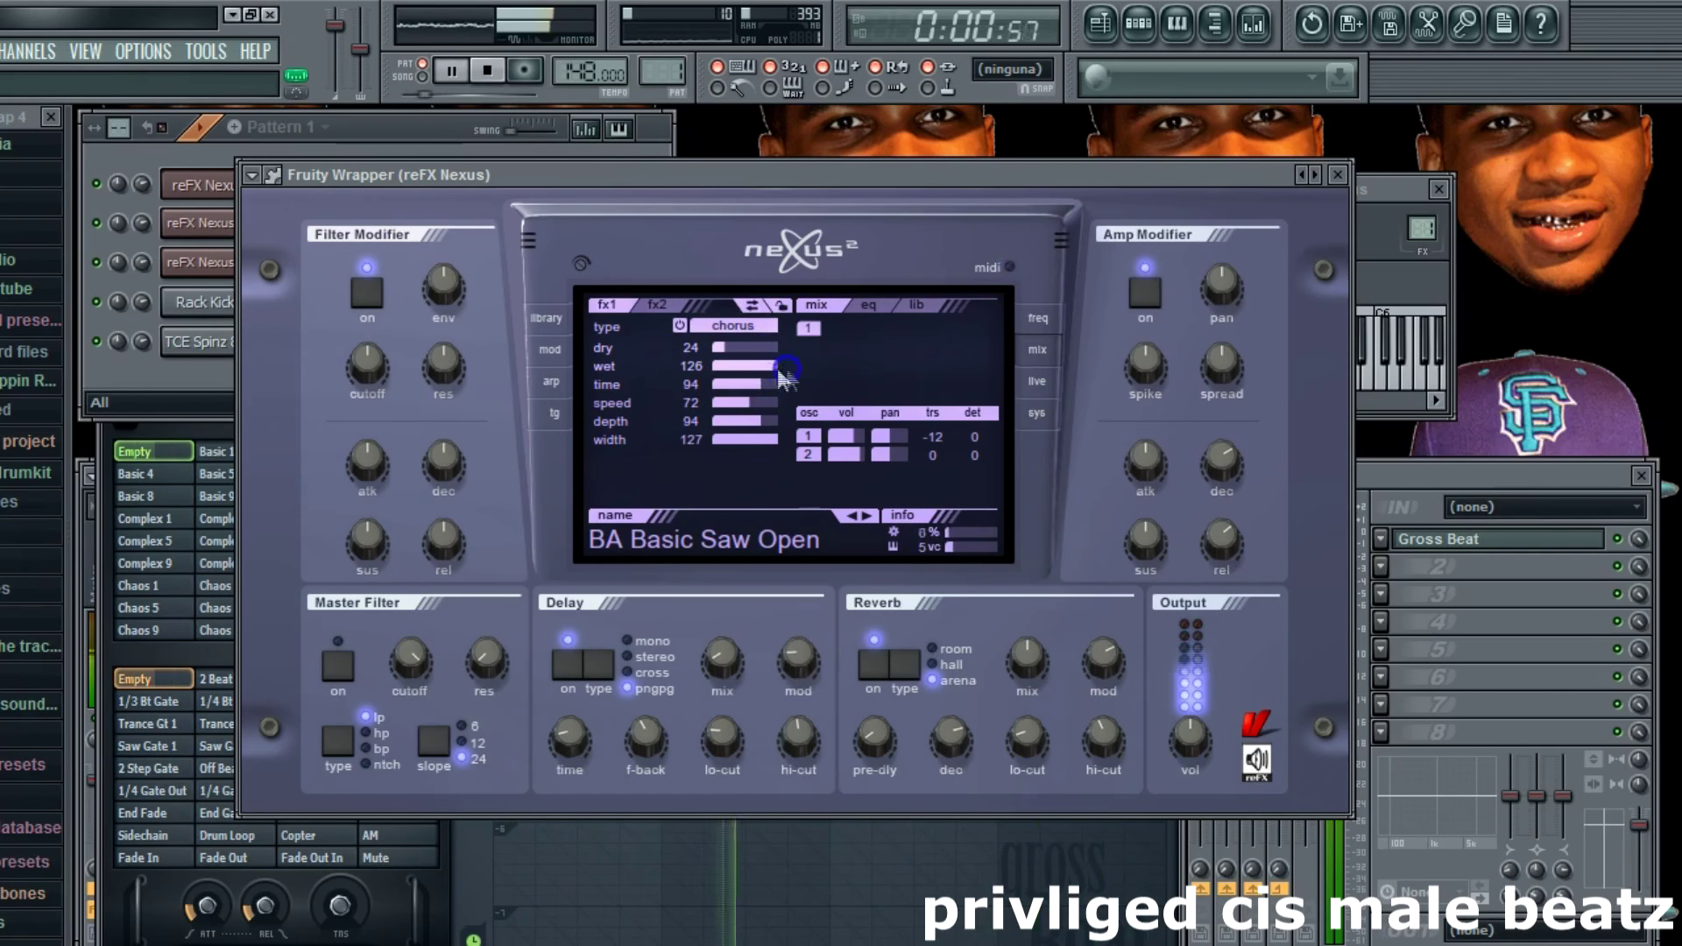
# Step: Switch the first effect of the bass preset to flanger and adjust its dry level
pyautogui.click(712, 326)
pyautogui.click(740, 383)
pyautogui.moveTo(722, 349); pyautogui.dragTo(734, 349)
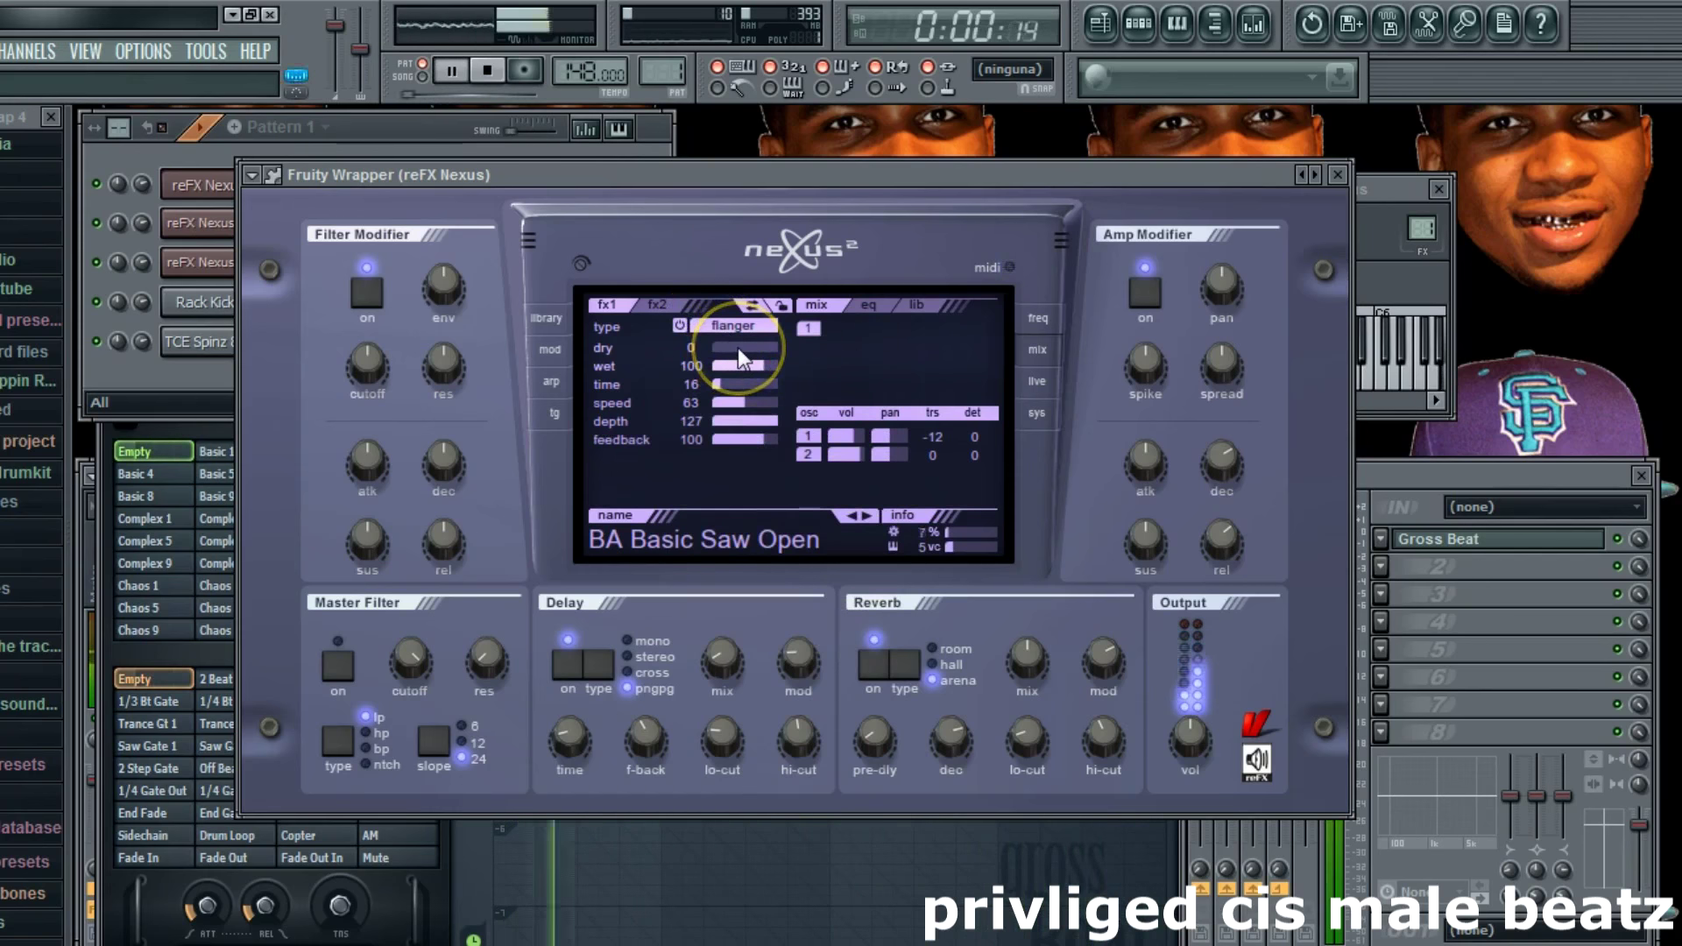
# Step: Stop playback and browse the Plucked presets in the Nexus library
pyautogui.click(560, 323)
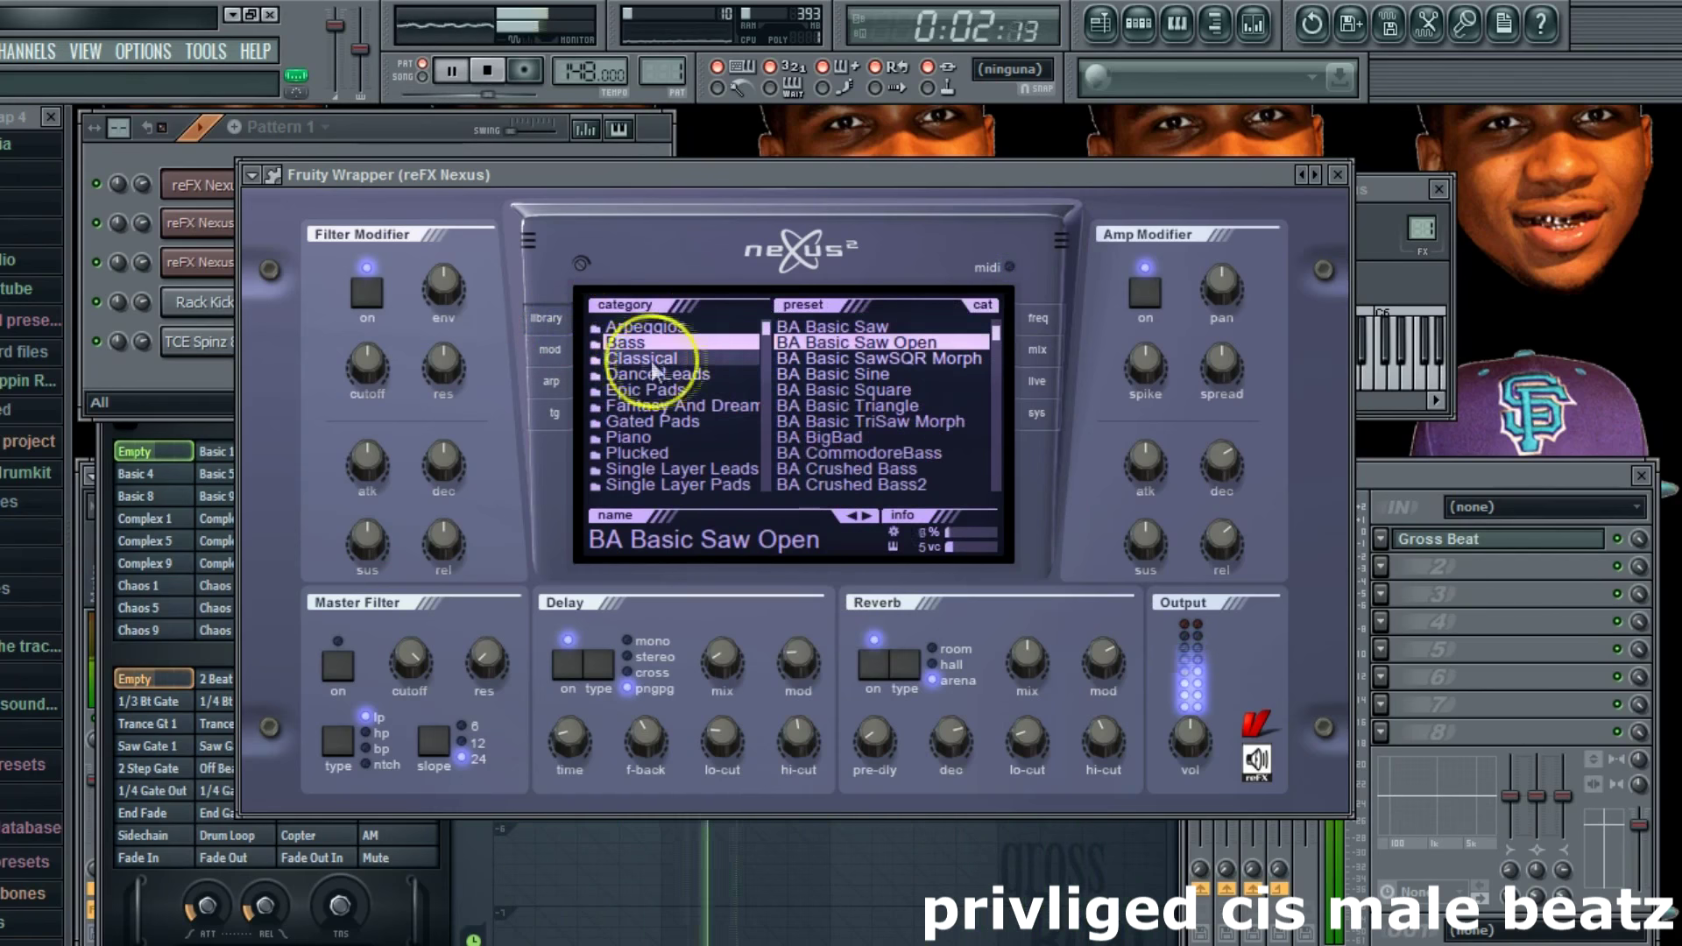
pyautogui.press('space')
pyautogui.click(697, 449)
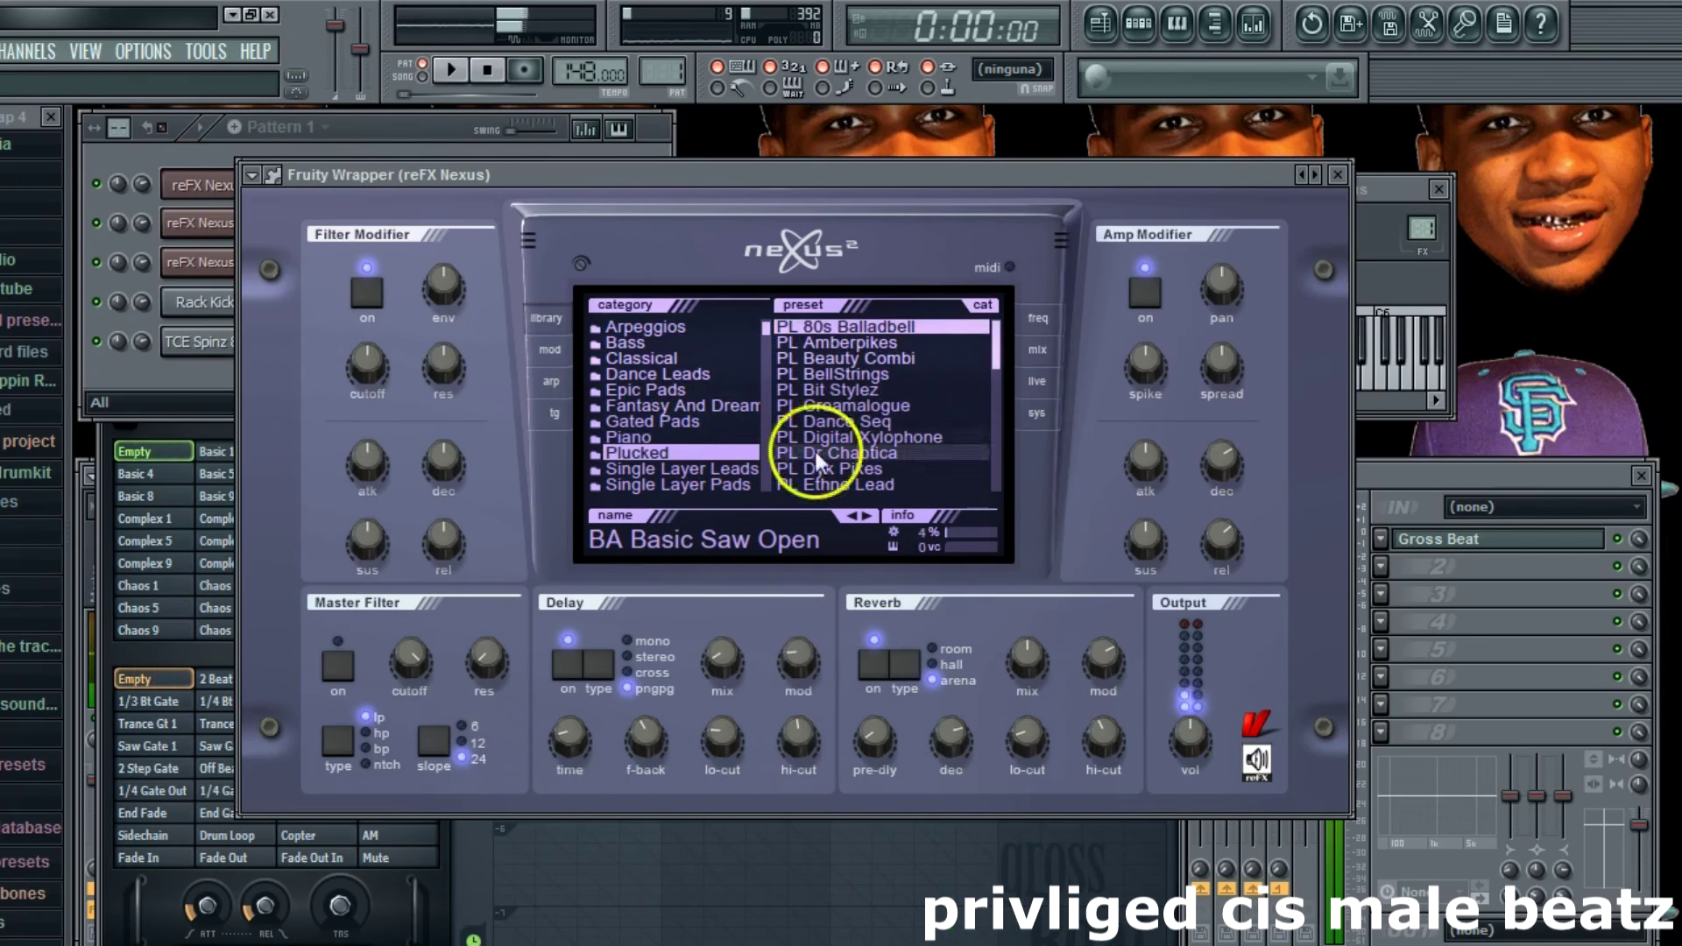
pyautogui.scroll(-1, 888, 424)
pyautogui.click(882, 450)
pyautogui.scroll(-1, 887, 451)
pyautogui.scroll(-9, 912, 449)
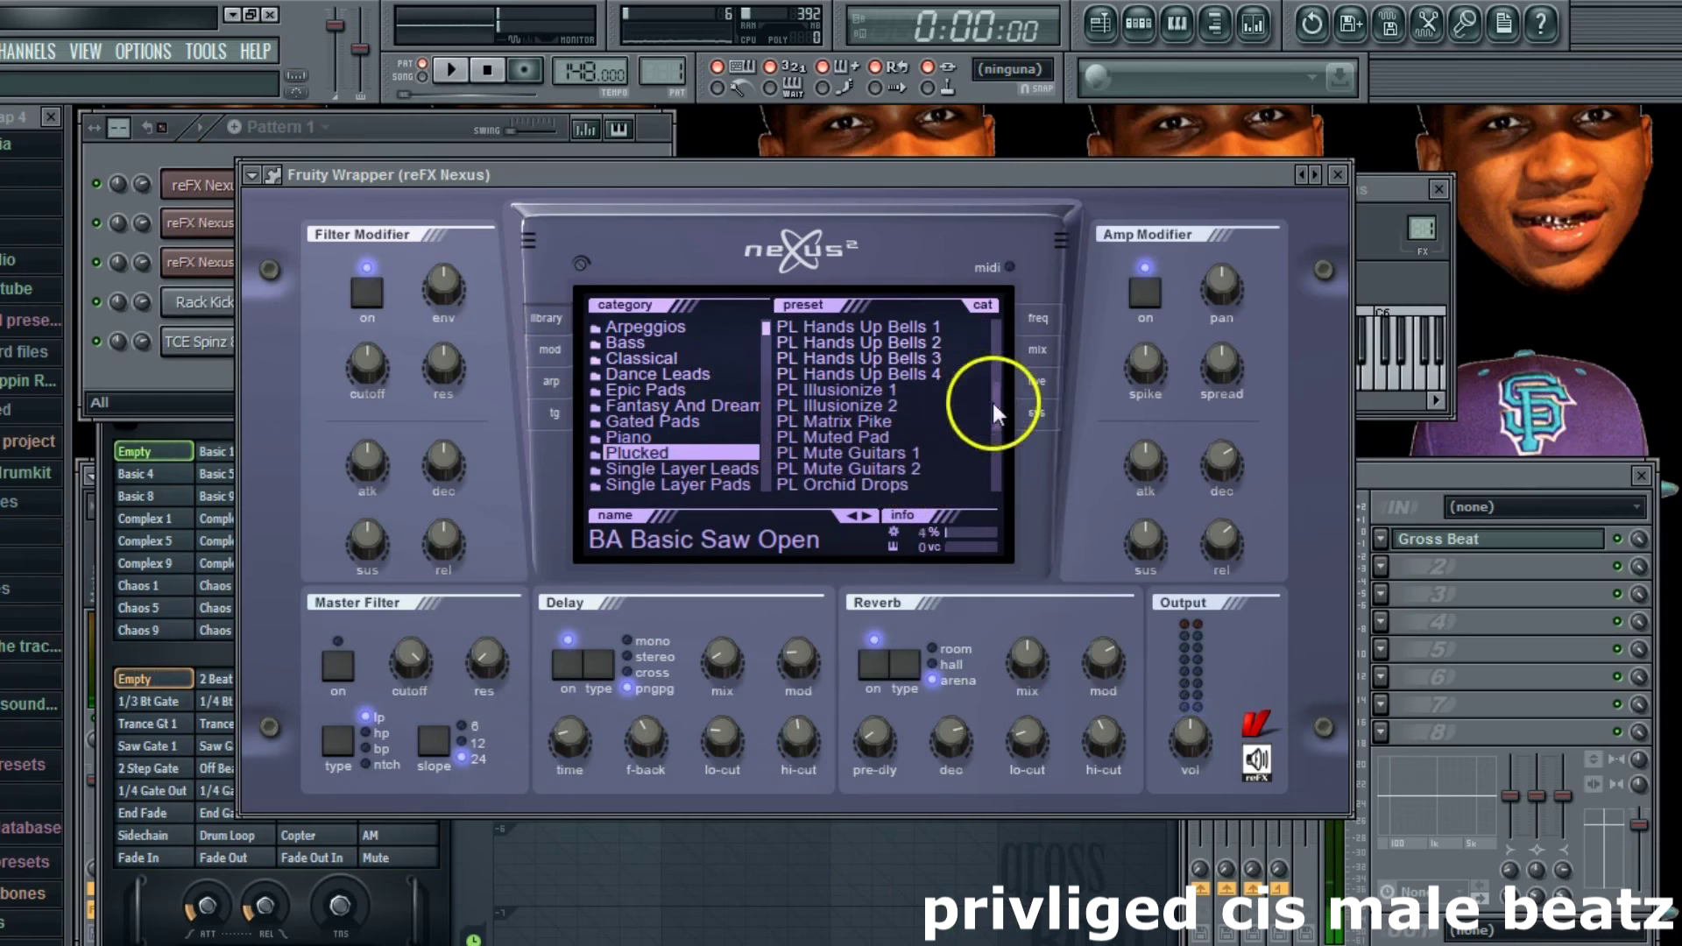
# Step: Load the SY Cosmic Dreamer preset from the Fantasy And Dream category and audition it
pyautogui.click(678, 408)
pyautogui.moveTo(995, 347); pyautogui.dragTo(996, 358)
pyautogui.click(934, 438)
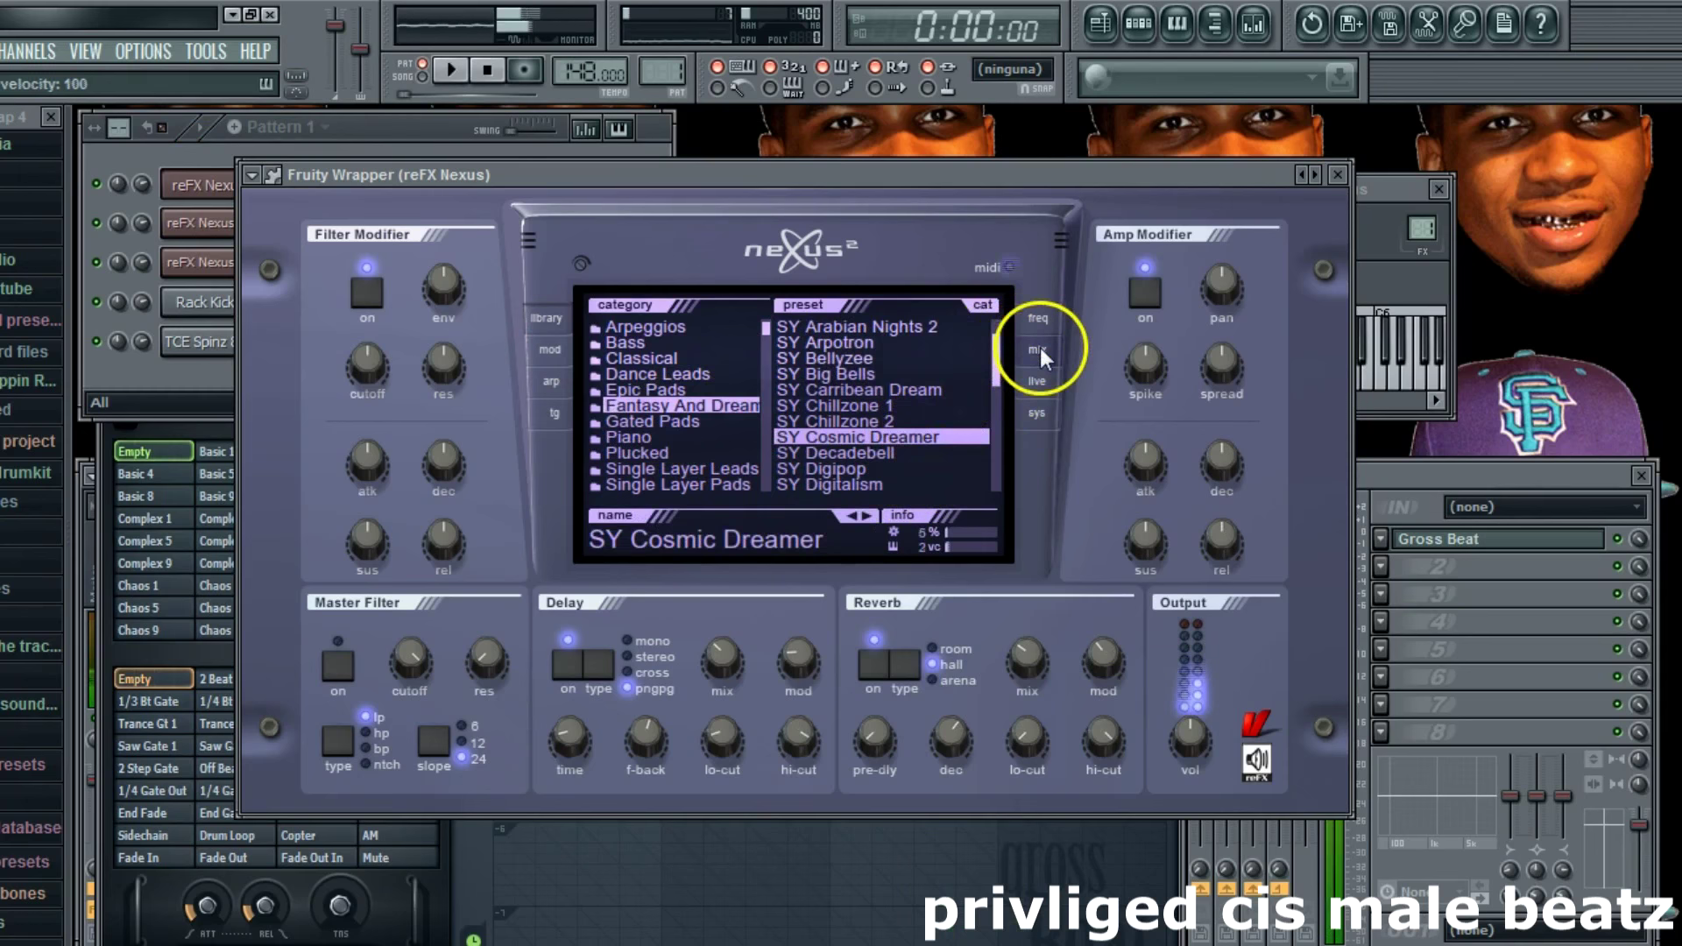
pyautogui.moveTo(1244, 544)
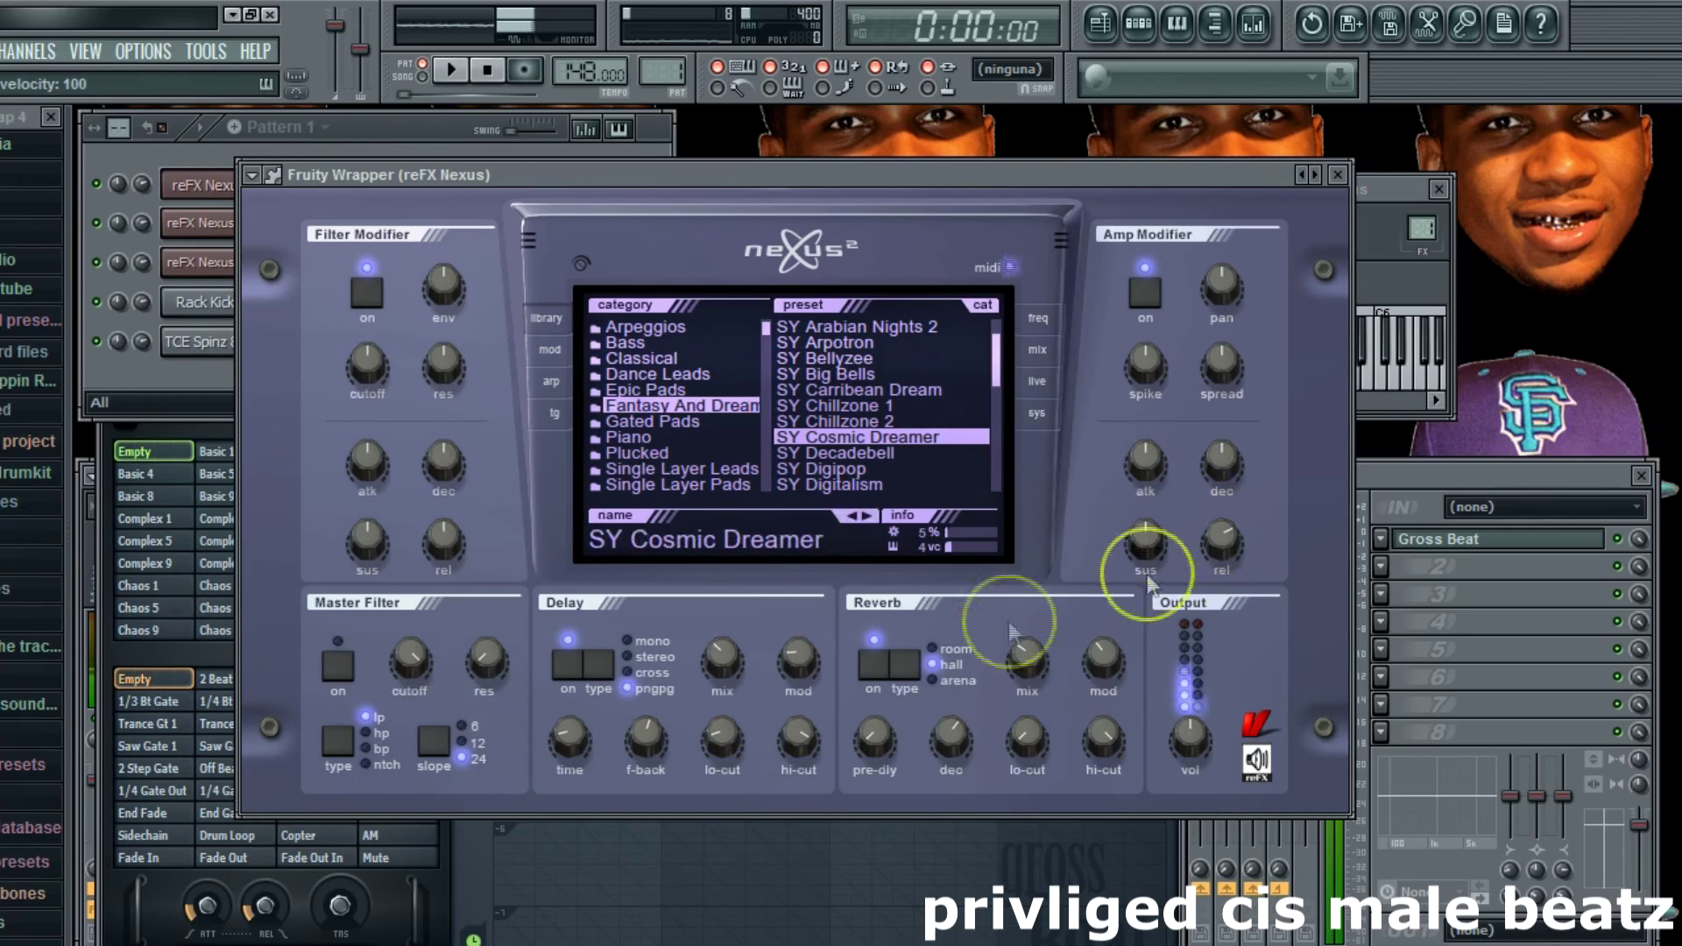
# Step: Set the Nexus reverb type to arena and adjust the reverb mix and mod amounts
pyautogui.click(936, 683)
pyautogui.moveTo(1038, 680); pyautogui.dragTo(1026, 611)
pyautogui.moveTo(1103, 648); pyautogui.dragTo(1097, 640)
# Step: Enable the first effect as a flanger with dry 8, wet 106, time 94, speed 109, depth 127 and feedback 105
pyautogui.click(1038, 348)
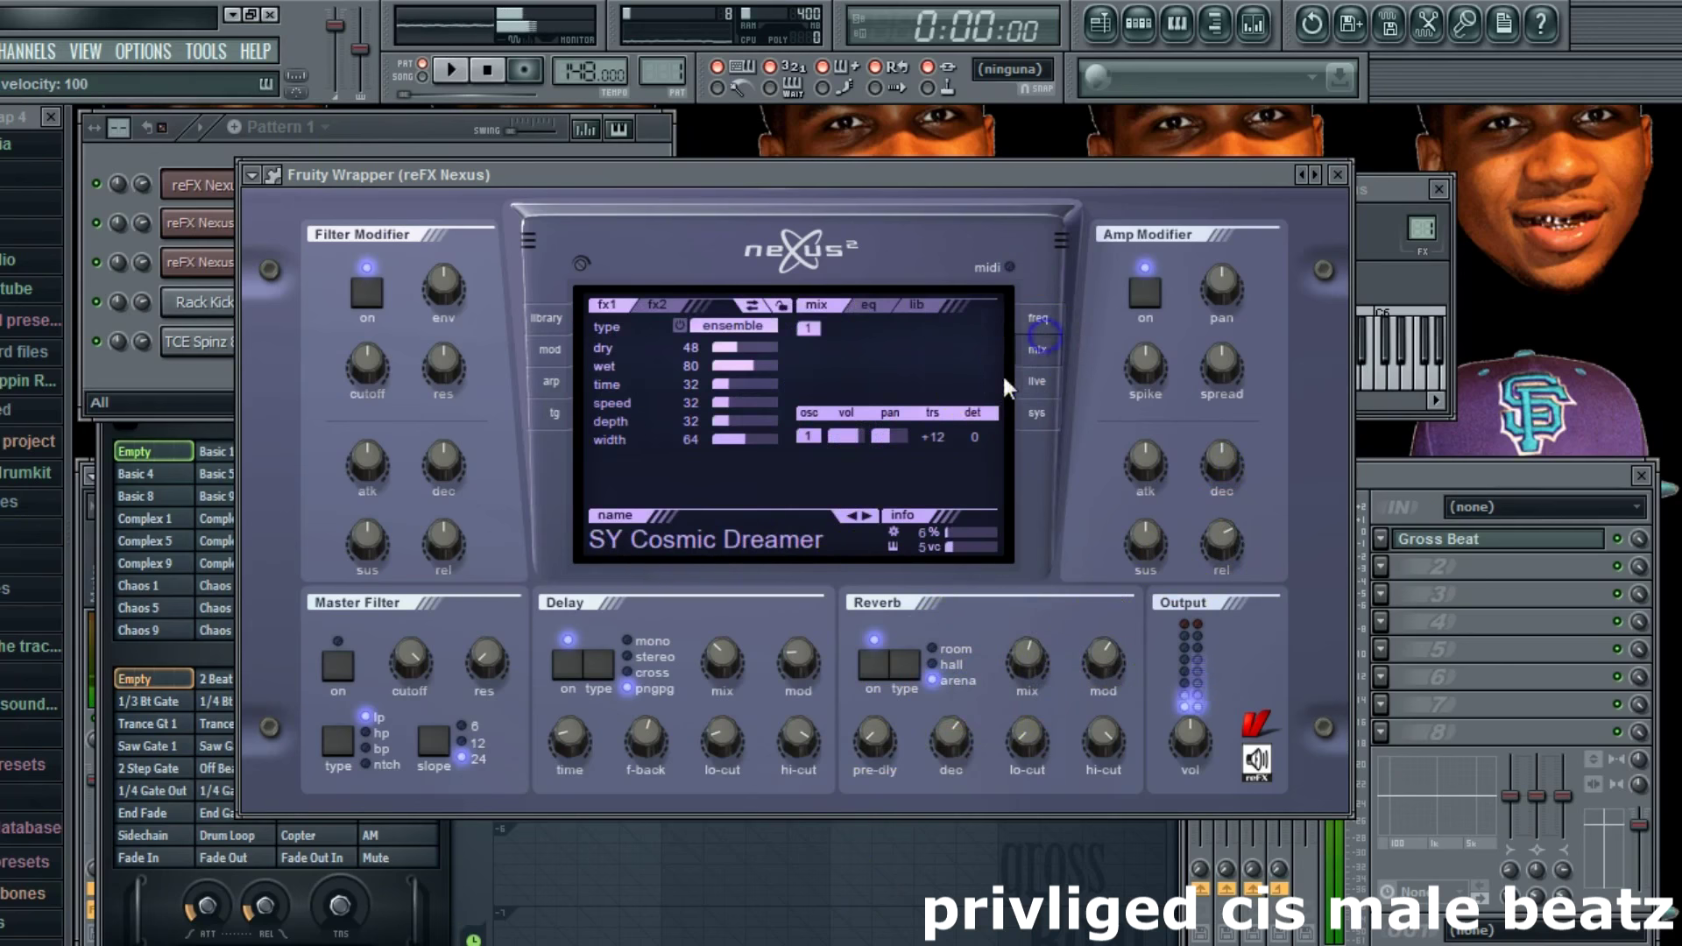
pyautogui.click(710, 329)
pyautogui.click(687, 328)
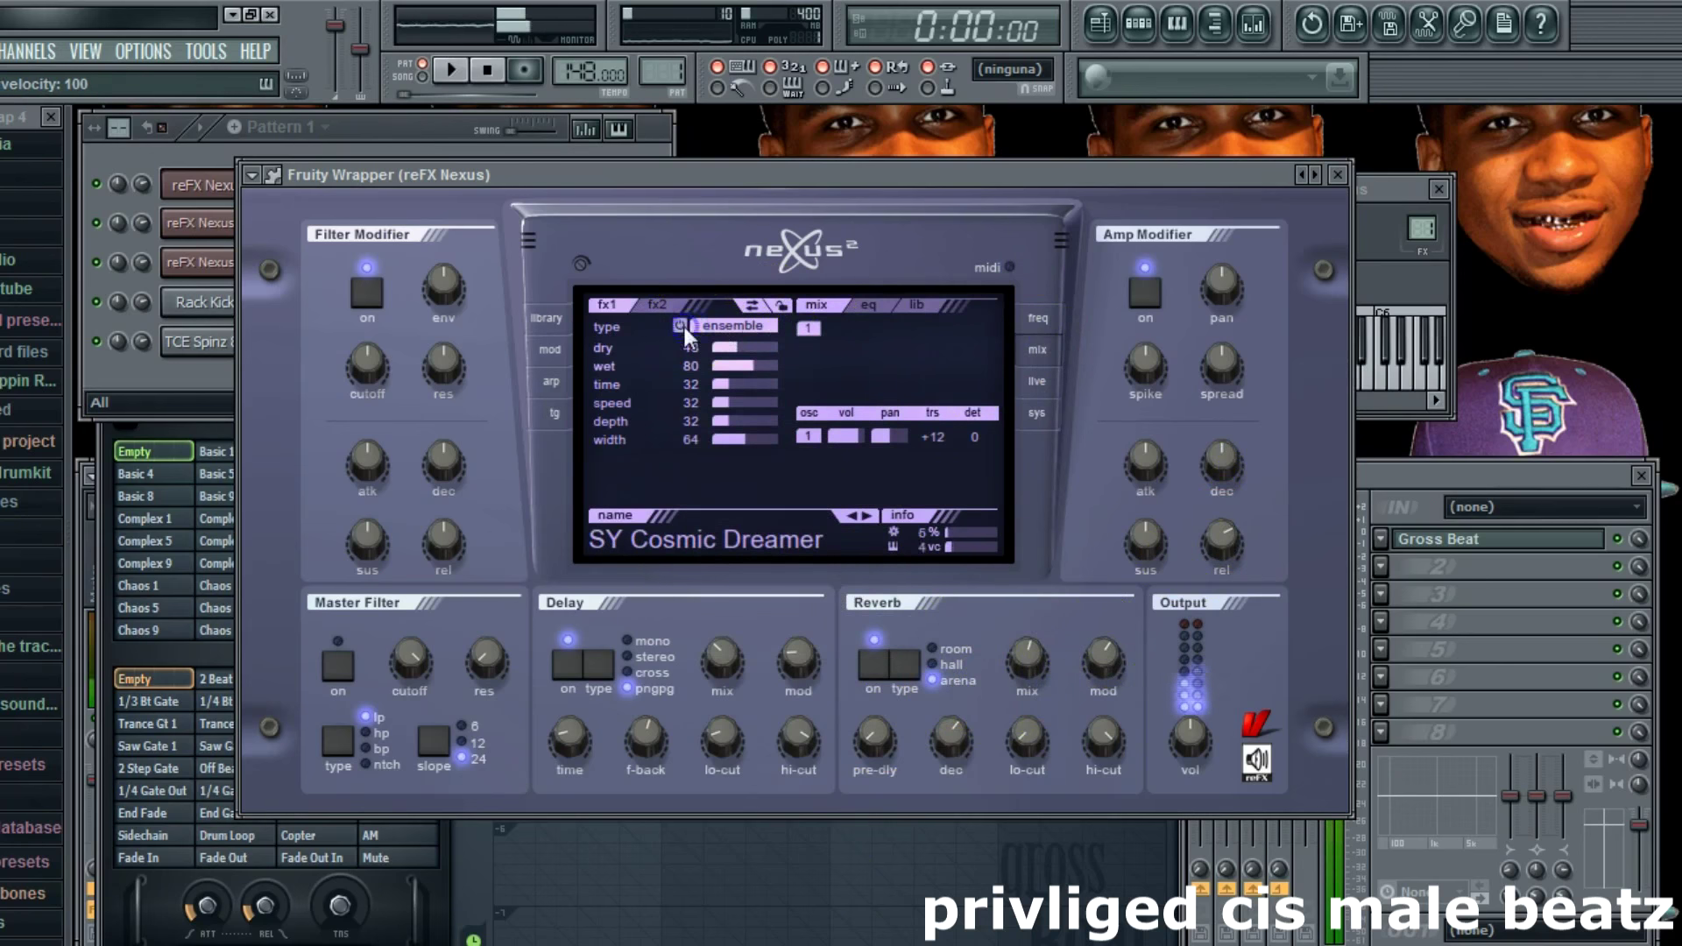
pyautogui.click(745, 328)
pyautogui.click(739, 373)
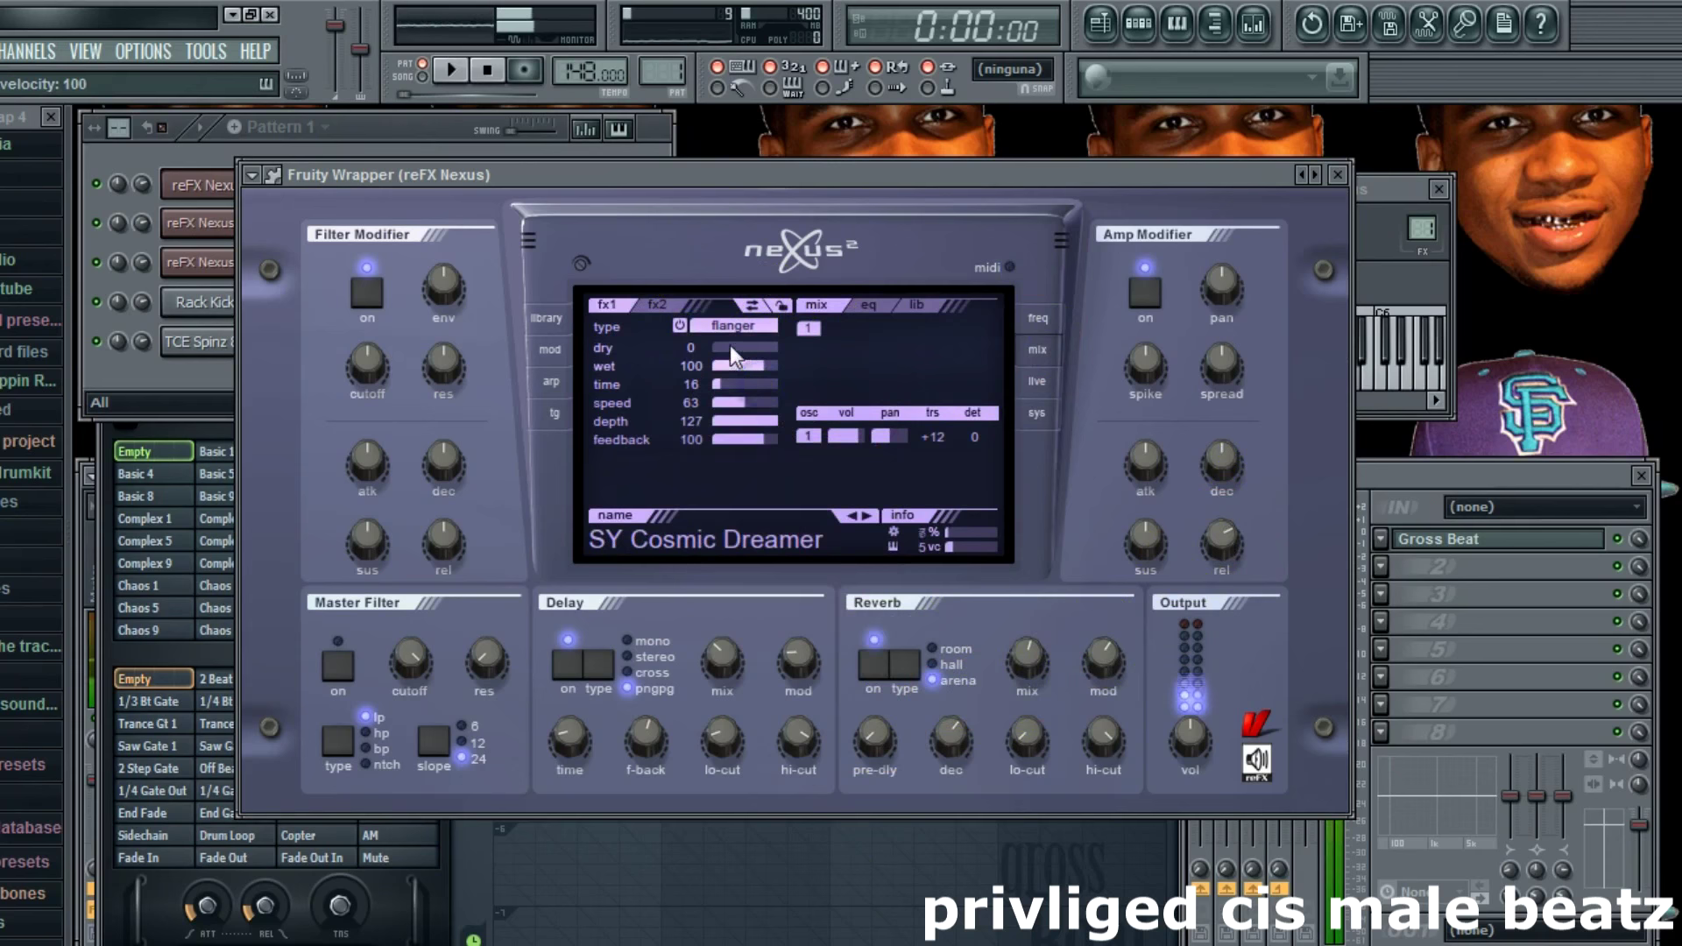
pyautogui.moveTo(748, 345); pyautogui.dragTo(773, 378)
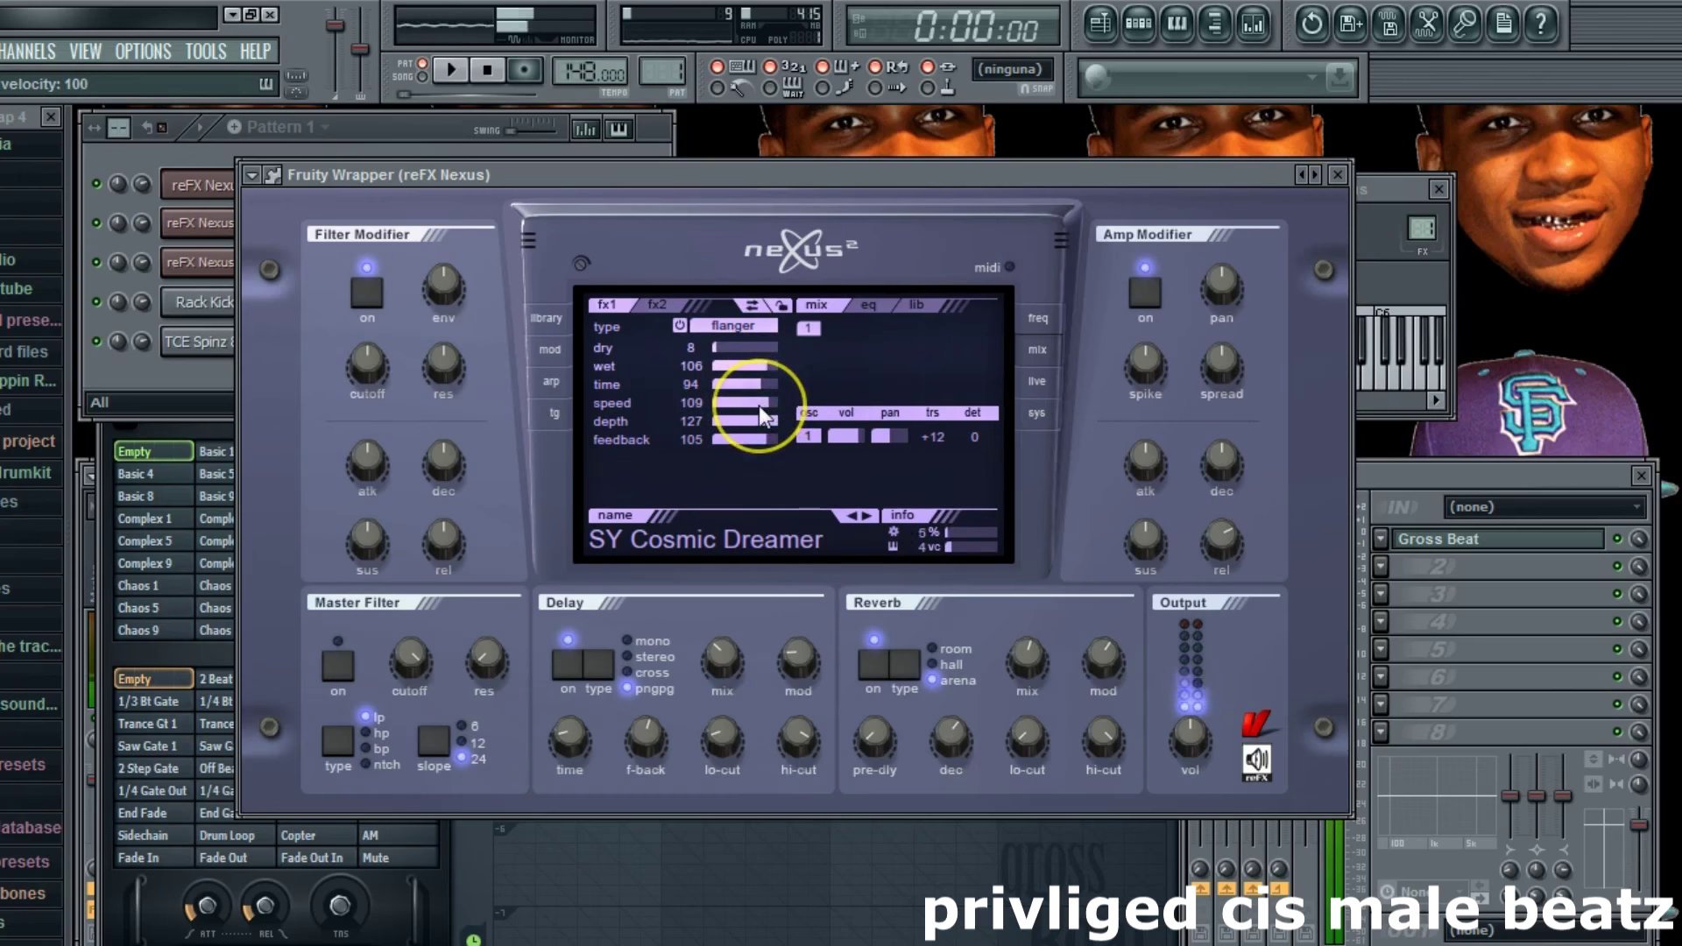
# Step: Transpose the whole first-channel melody down so its notes alternate between D#6 and A#6, replay it, and close the piano roll
pyautogui.press('space')
pyautogui.click(368, 141)
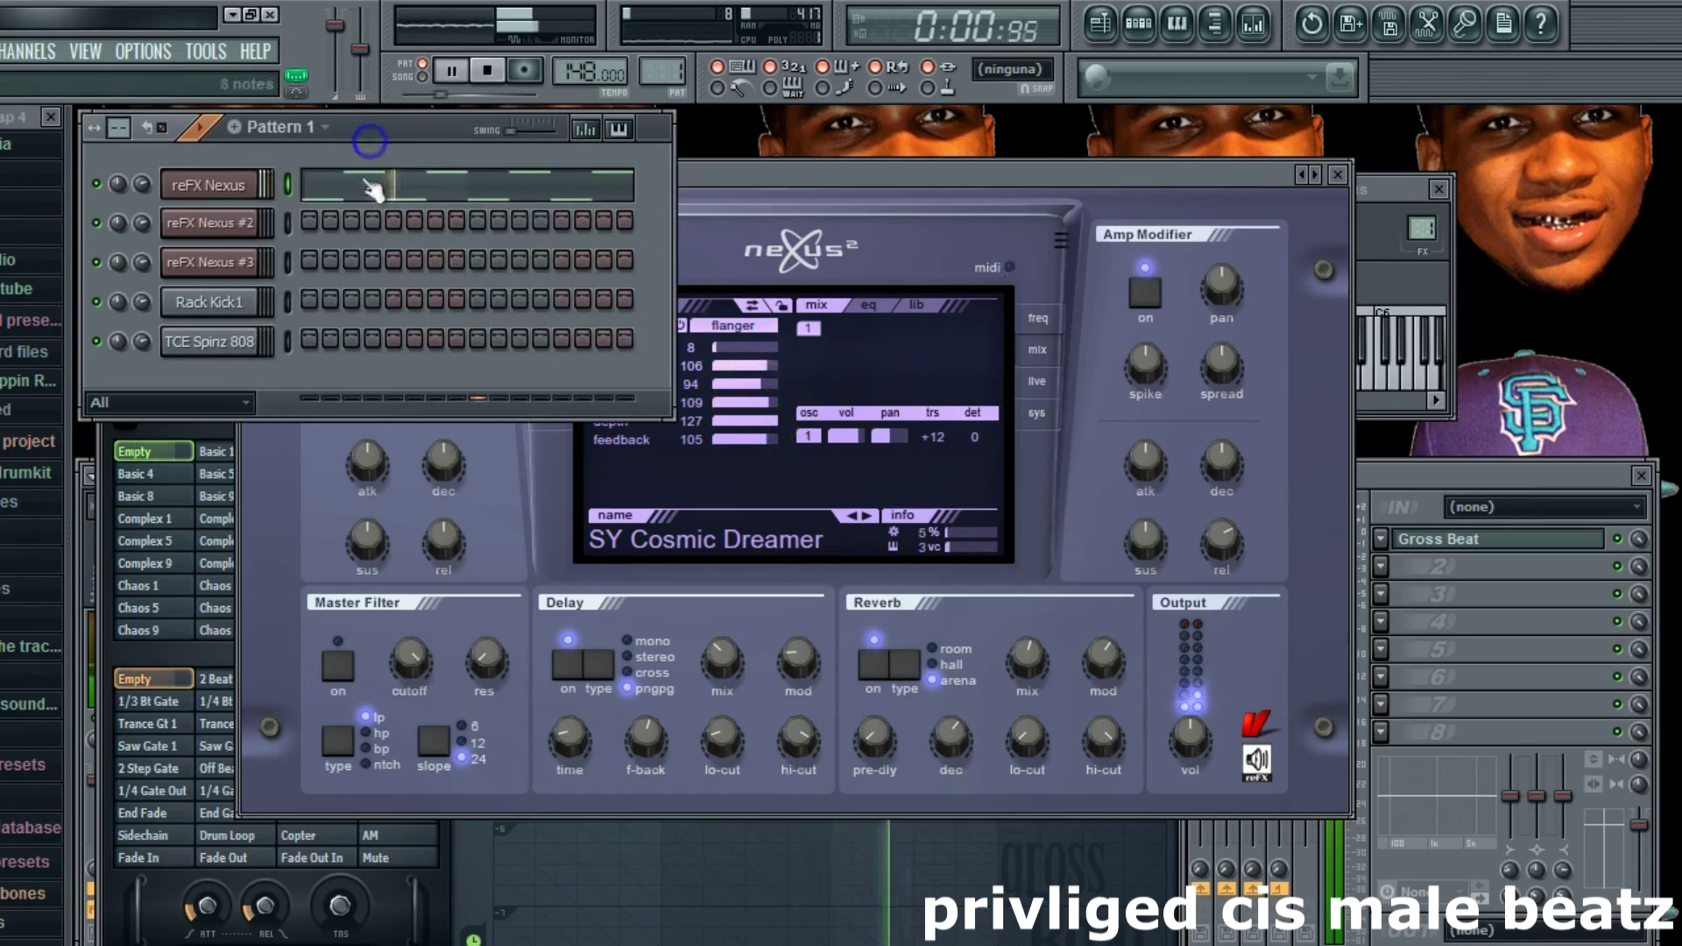
pyautogui.click(371, 185)
pyautogui.scroll(-3, 165, 459)
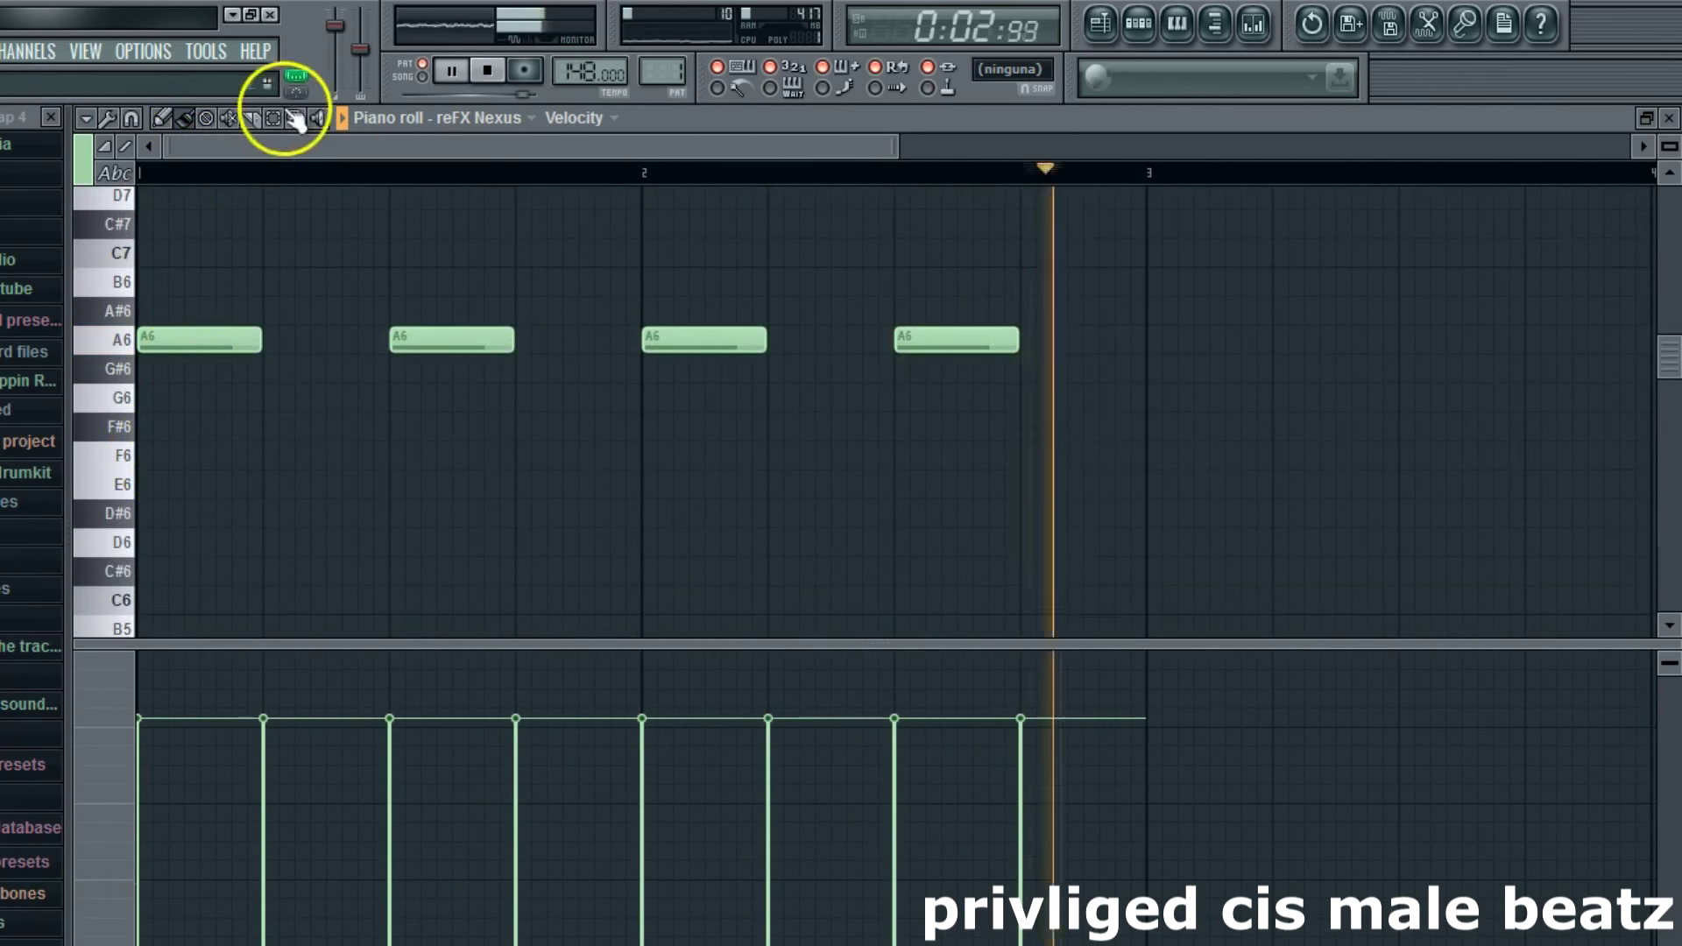
pyautogui.moveTo(117, 384); pyautogui.dragTo(188, 131)
pyautogui.scroll(-2, 240, 511)
pyautogui.press('space')
pyautogui.moveTo(212, 432); pyautogui.dragTo(171, 545)
pyautogui.press('space')
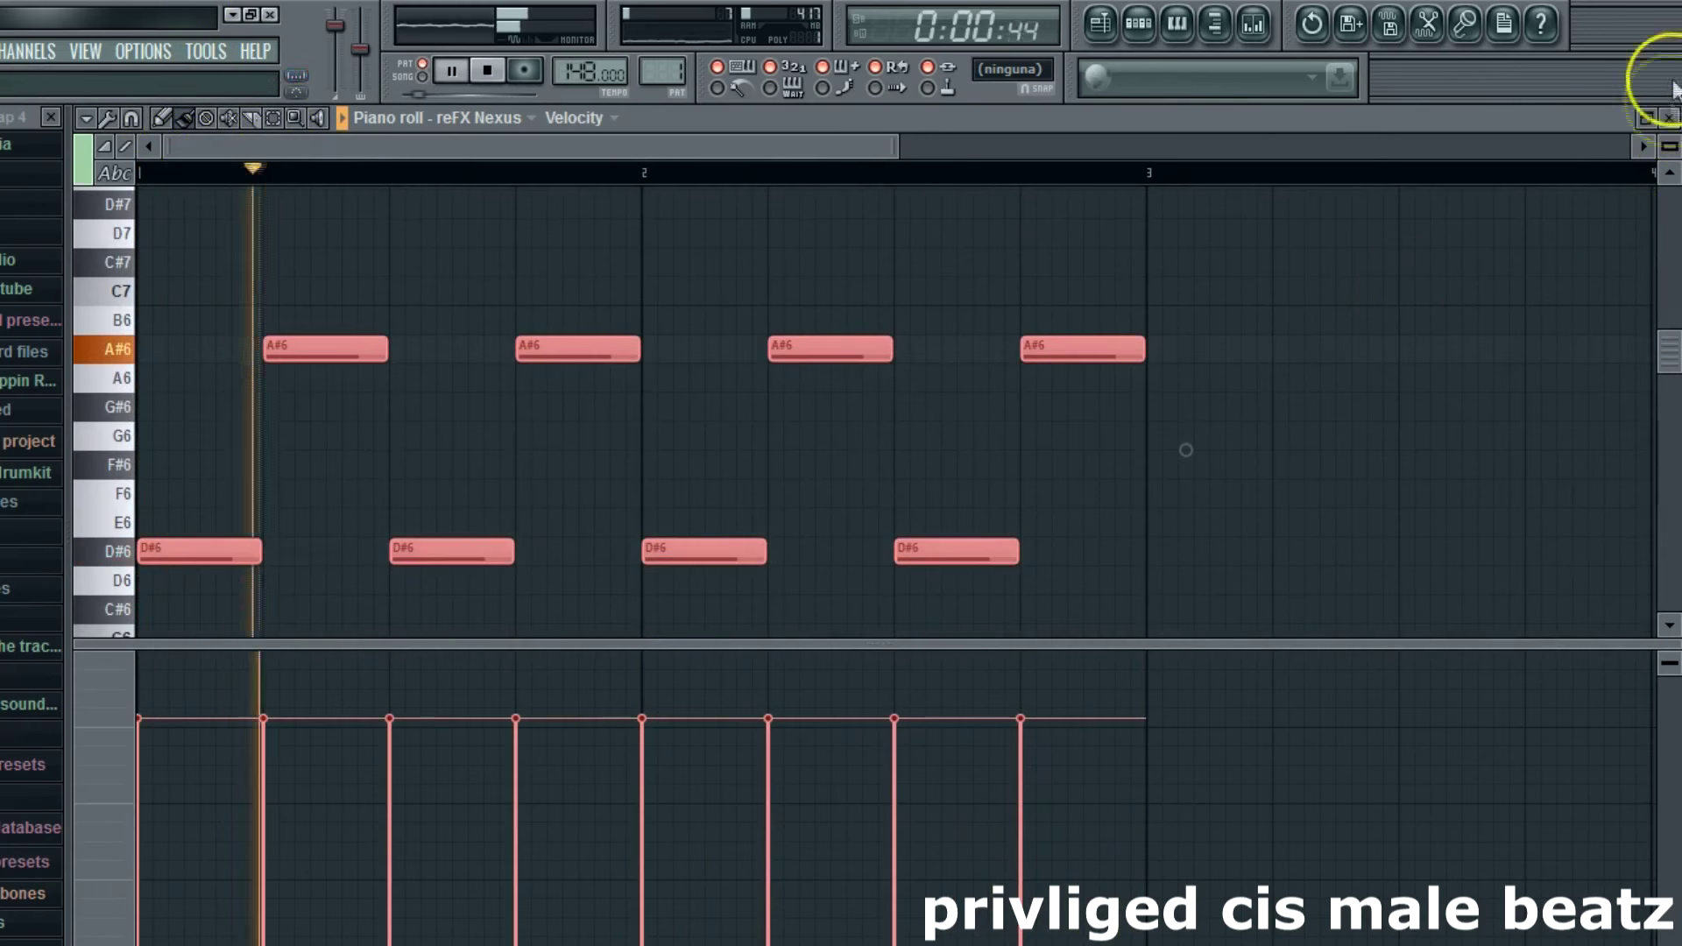
pyautogui.click(1669, 118)
# Step: Load the PN Arena Ambience preset from the Piano category into the reFX Nexus #2 channel
pyautogui.click(209, 223)
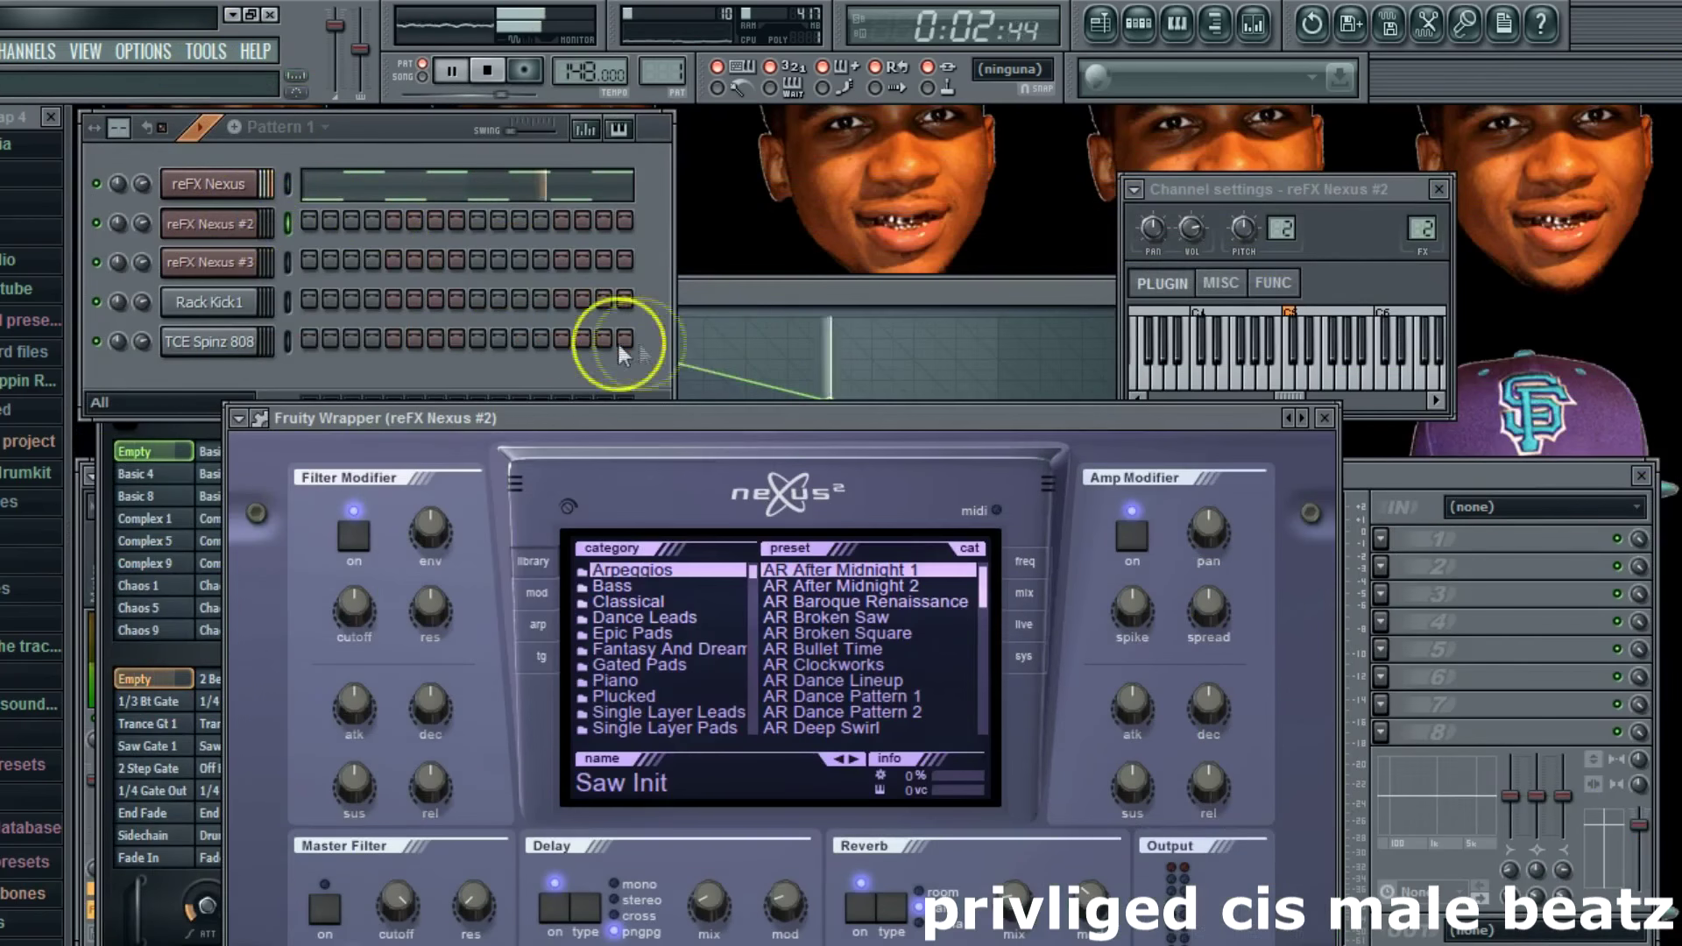
pyautogui.click(624, 681)
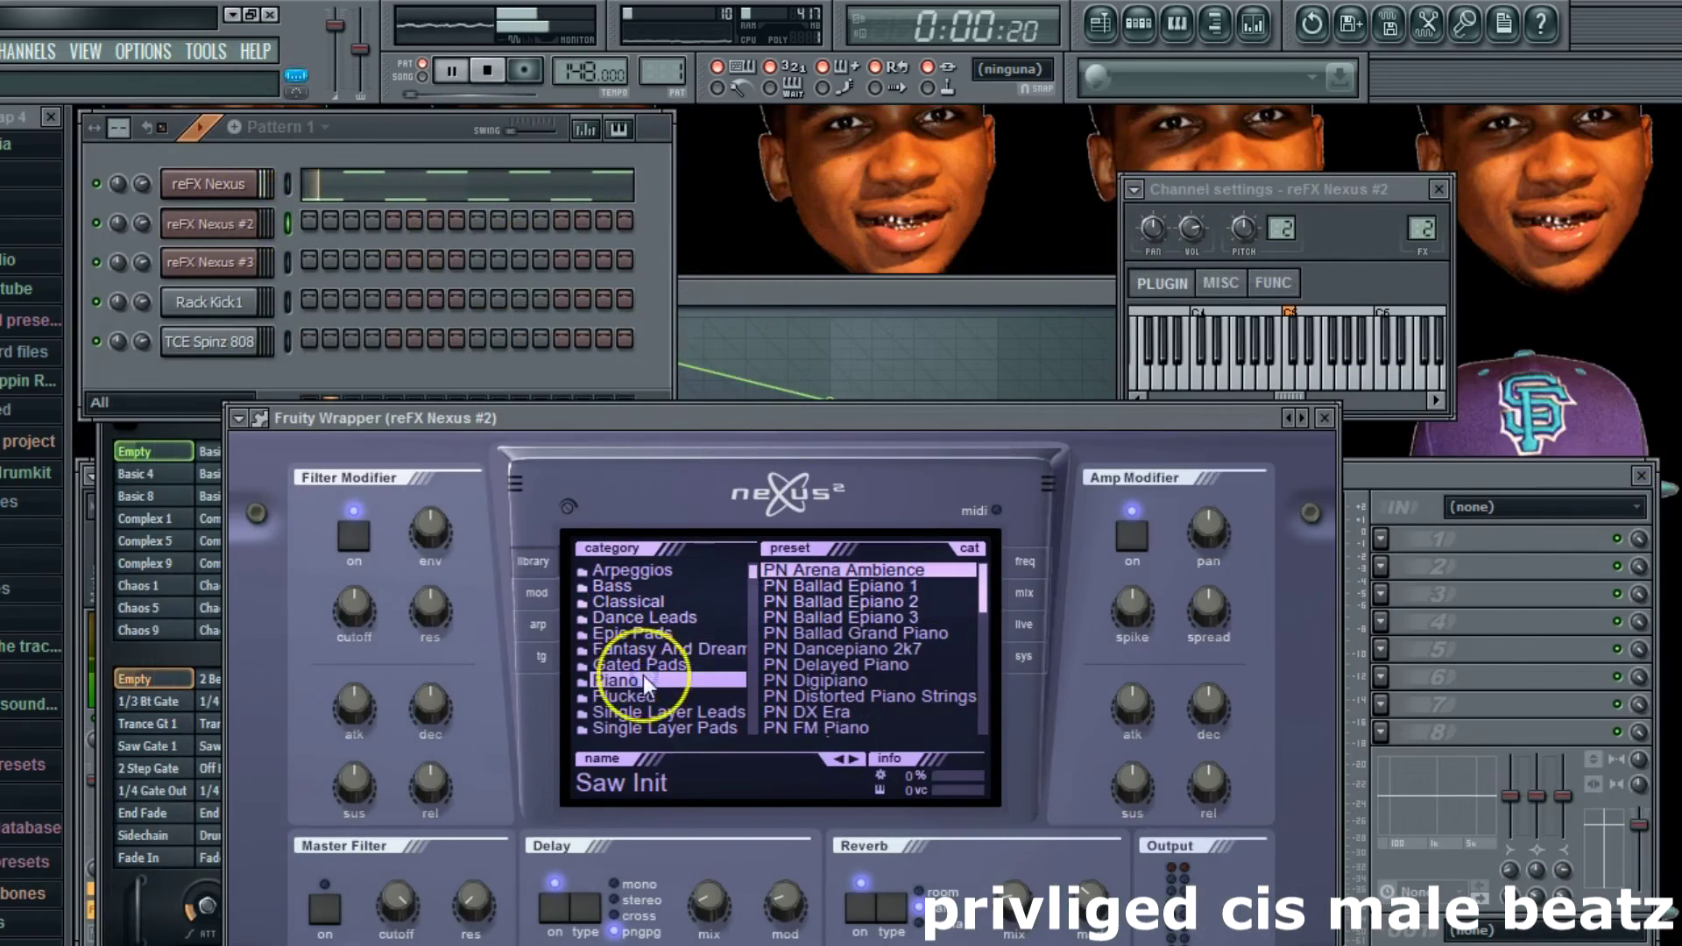
pyautogui.click(828, 571)
# Step: Start a piano melody in the reFX Nexus #2 piano roll with one-beat notes D#5, A#5, D#5 and B5 across bar 1
pyautogui.rightClick(210, 226)
pyautogui.click(279, 224)
pyautogui.moveTo(174, 249)
pyautogui.mouseDown()
pyautogui.moveTo(112, 198)
pyautogui.moveTo(110, 214)
pyautogui.mouseUp()
pyautogui.moveTo(161, 214); pyautogui.dragTo(161, 375)
pyautogui.click(307, 267)
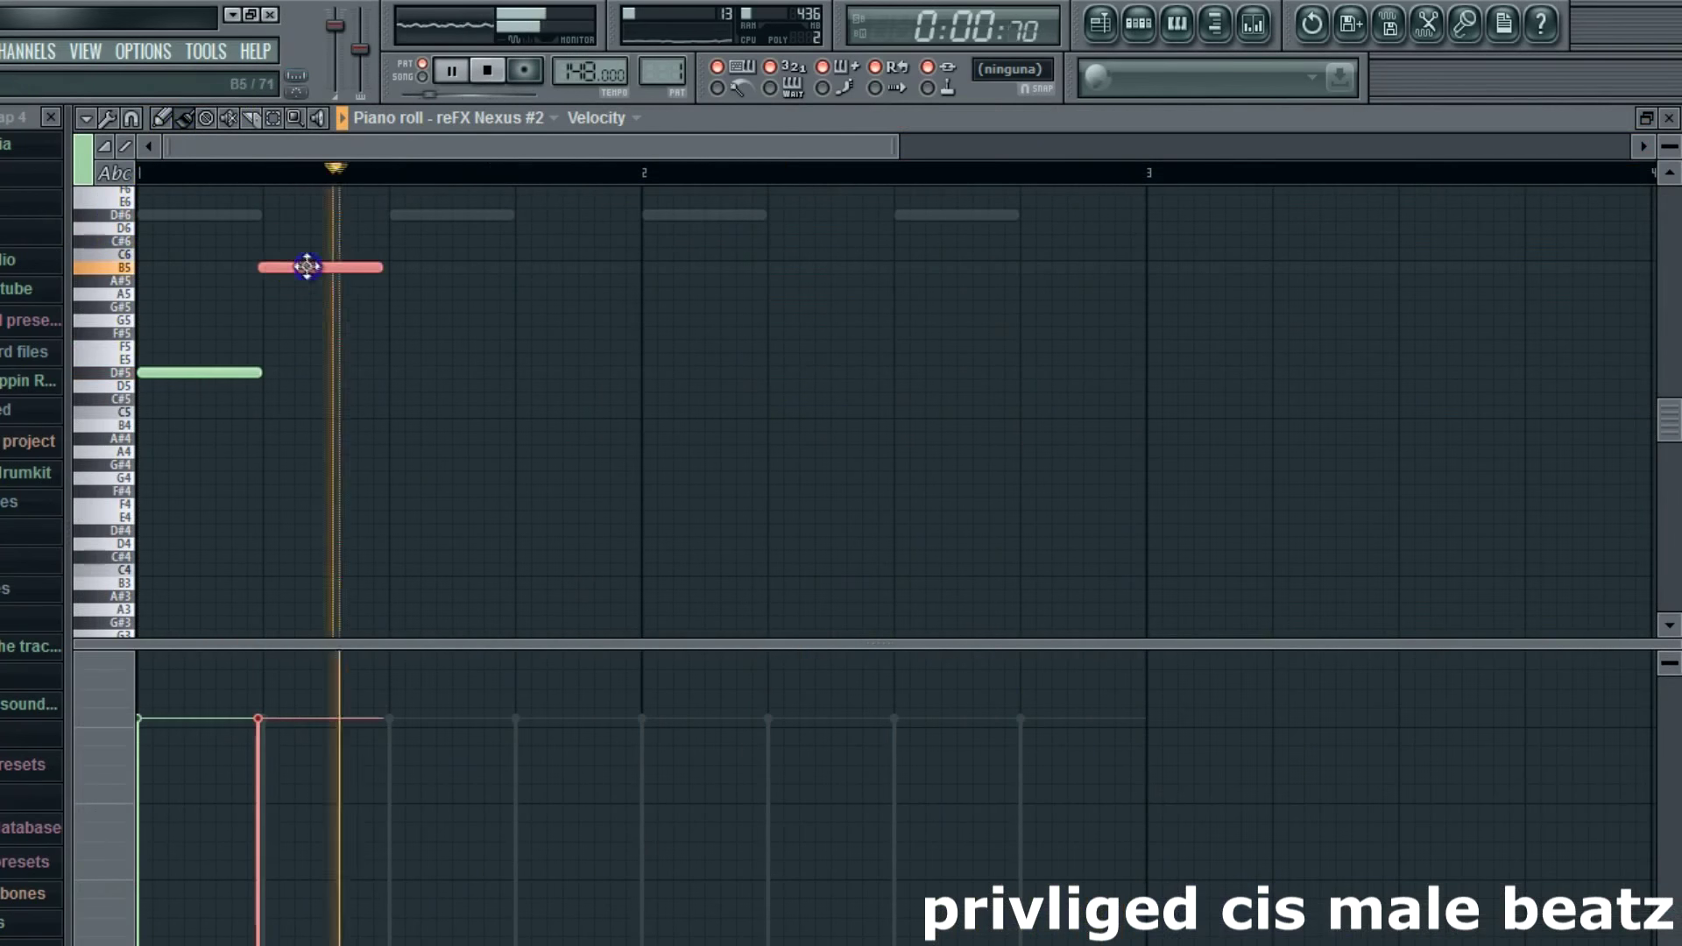
pyautogui.click(392, 372)
pyautogui.click(519, 267)
# Step: Fill bar 2 of the piano melody with one-beat notes D#6, B5, G#5 and A#5
pyautogui.click(646, 214)
pyautogui.click(769, 267)
pyautogui.press('space')
pyautogui.press('space')
pyautogui.click(901, 306)
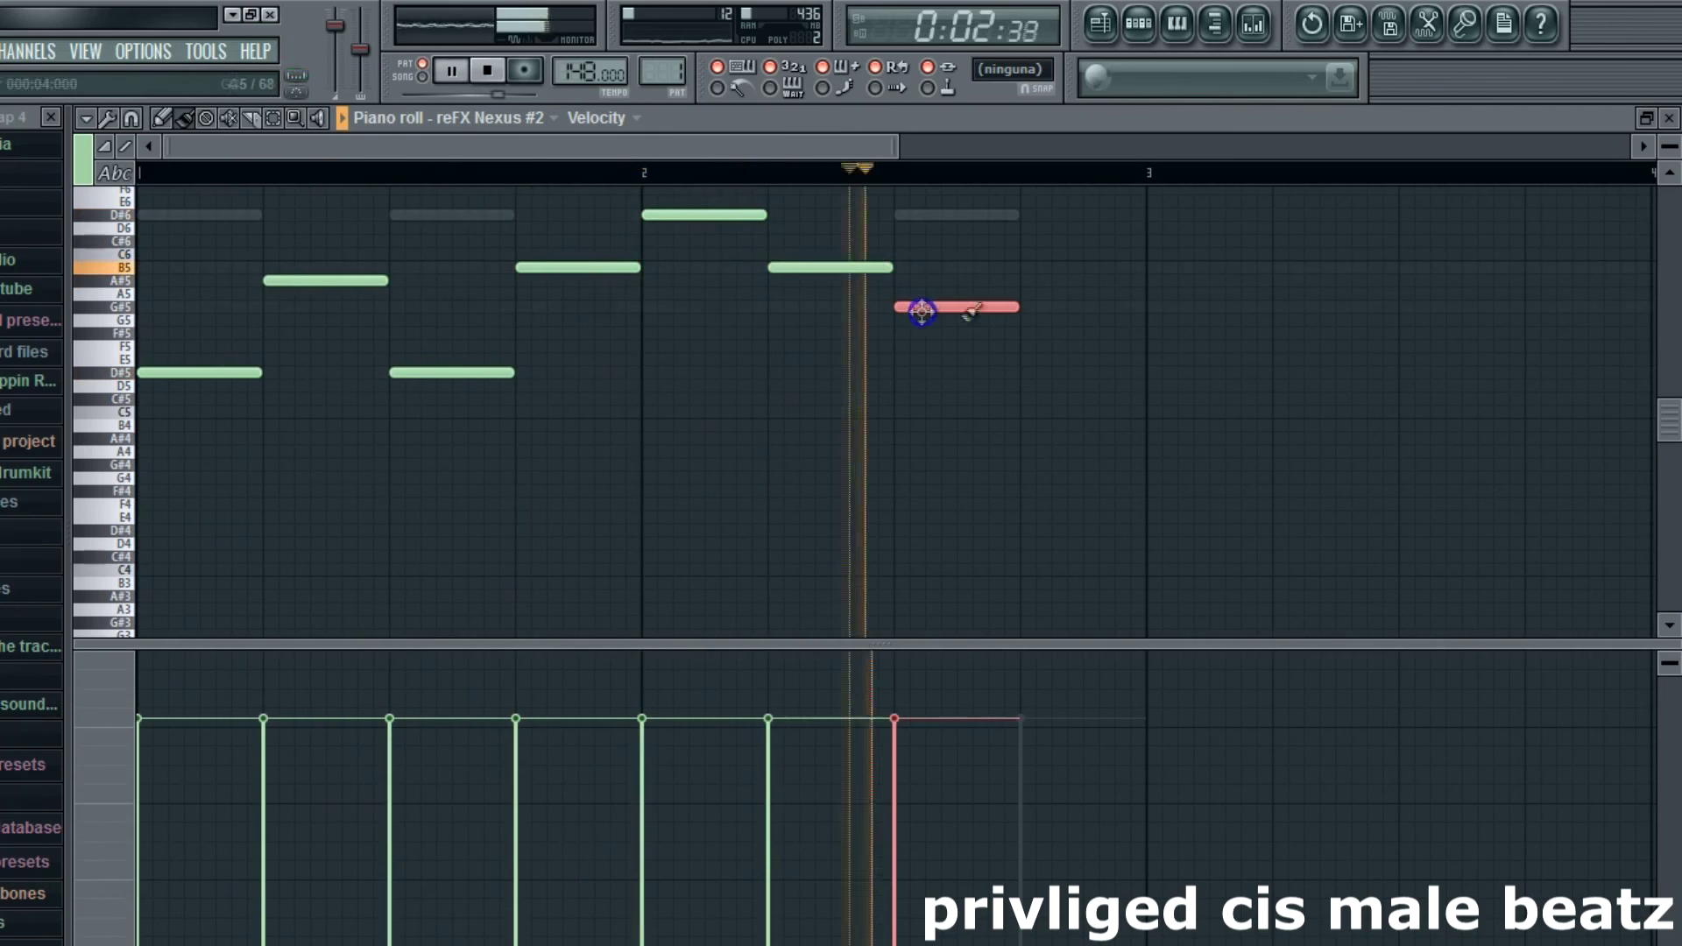
pyautogui.click(1027, 280)
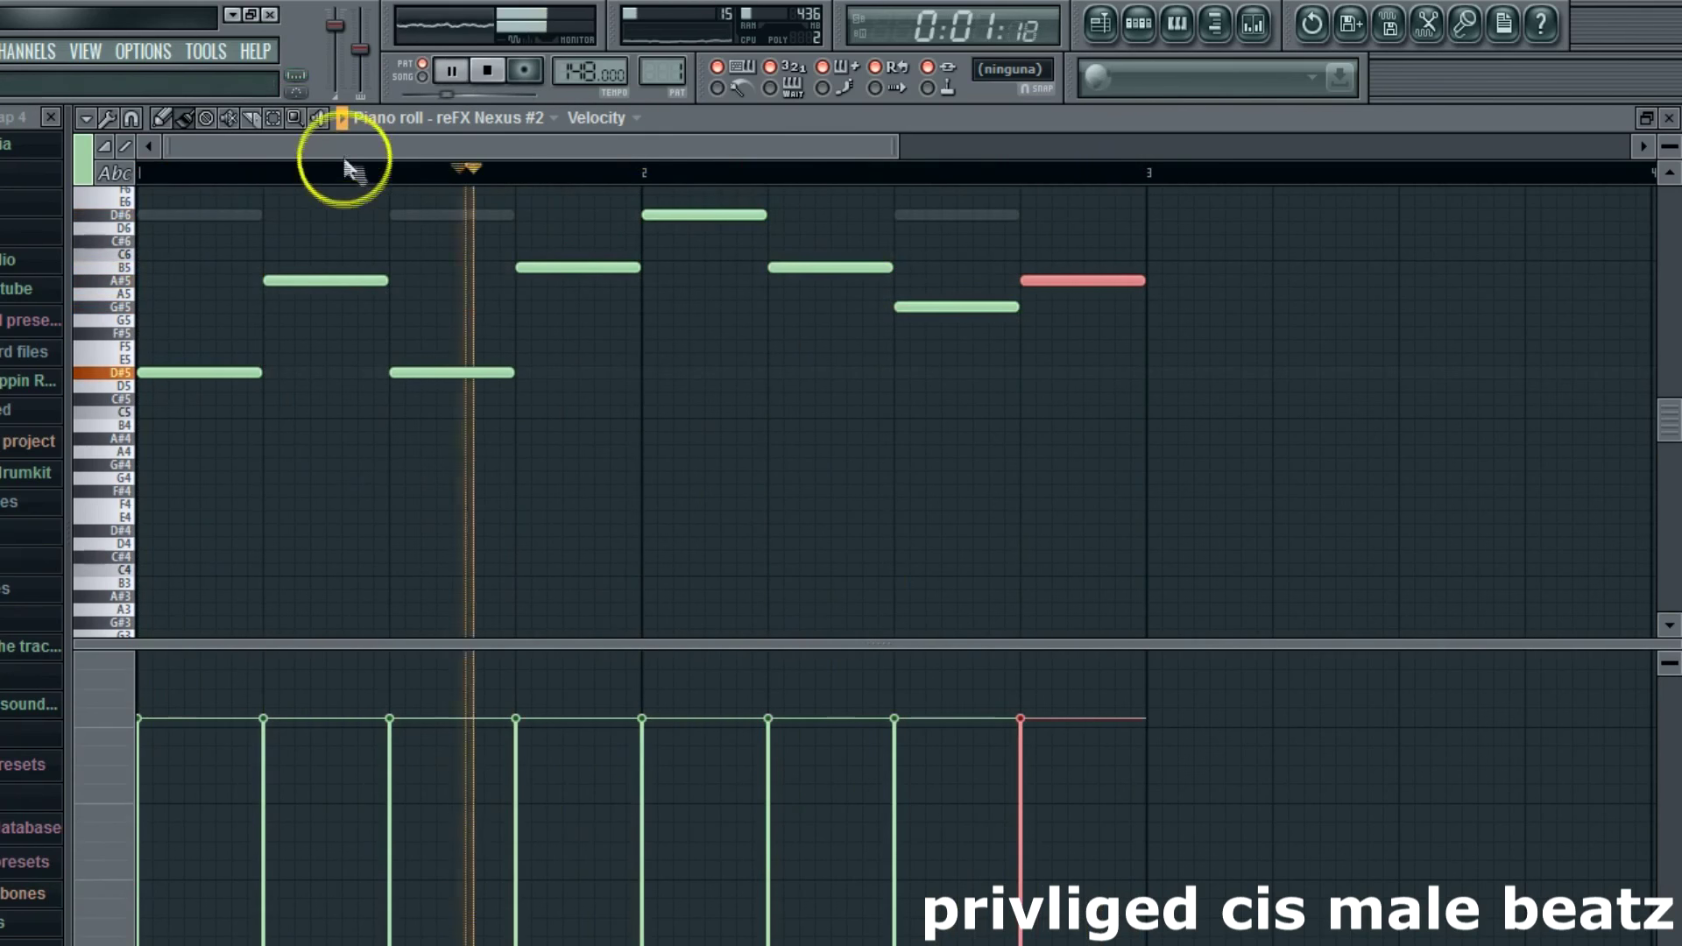
# Step: Transpose all the piano melody notes up one octave
pyautogui.hotkey('ctrl', 'a')
pyautogui.moveTo(201, 374); pyautogui.dragTo(138, 304)
pyautogui.scroll(3, 376, 365)
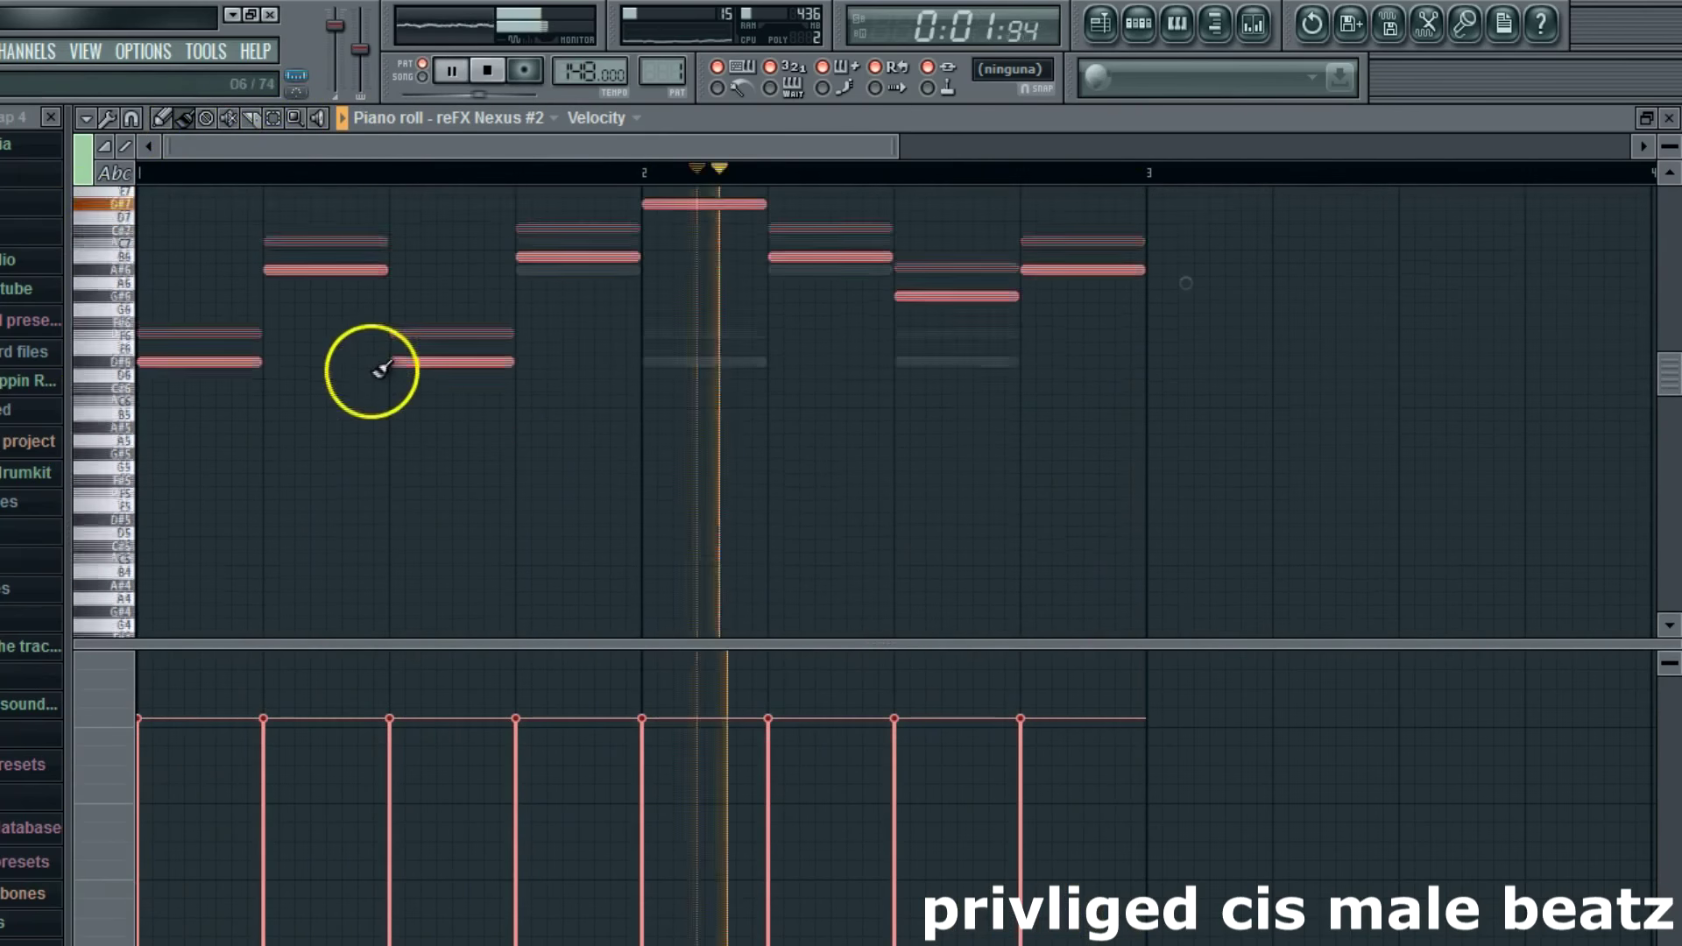
# Step: Add low notes under the piano melody on beats 1 and 3 of each bar: D#5, A#4, B4 and G#4
pyautogui.click(142, 530)
pyautogui.moveTo(394, 552); pyautogui.dragTo(417, 609)
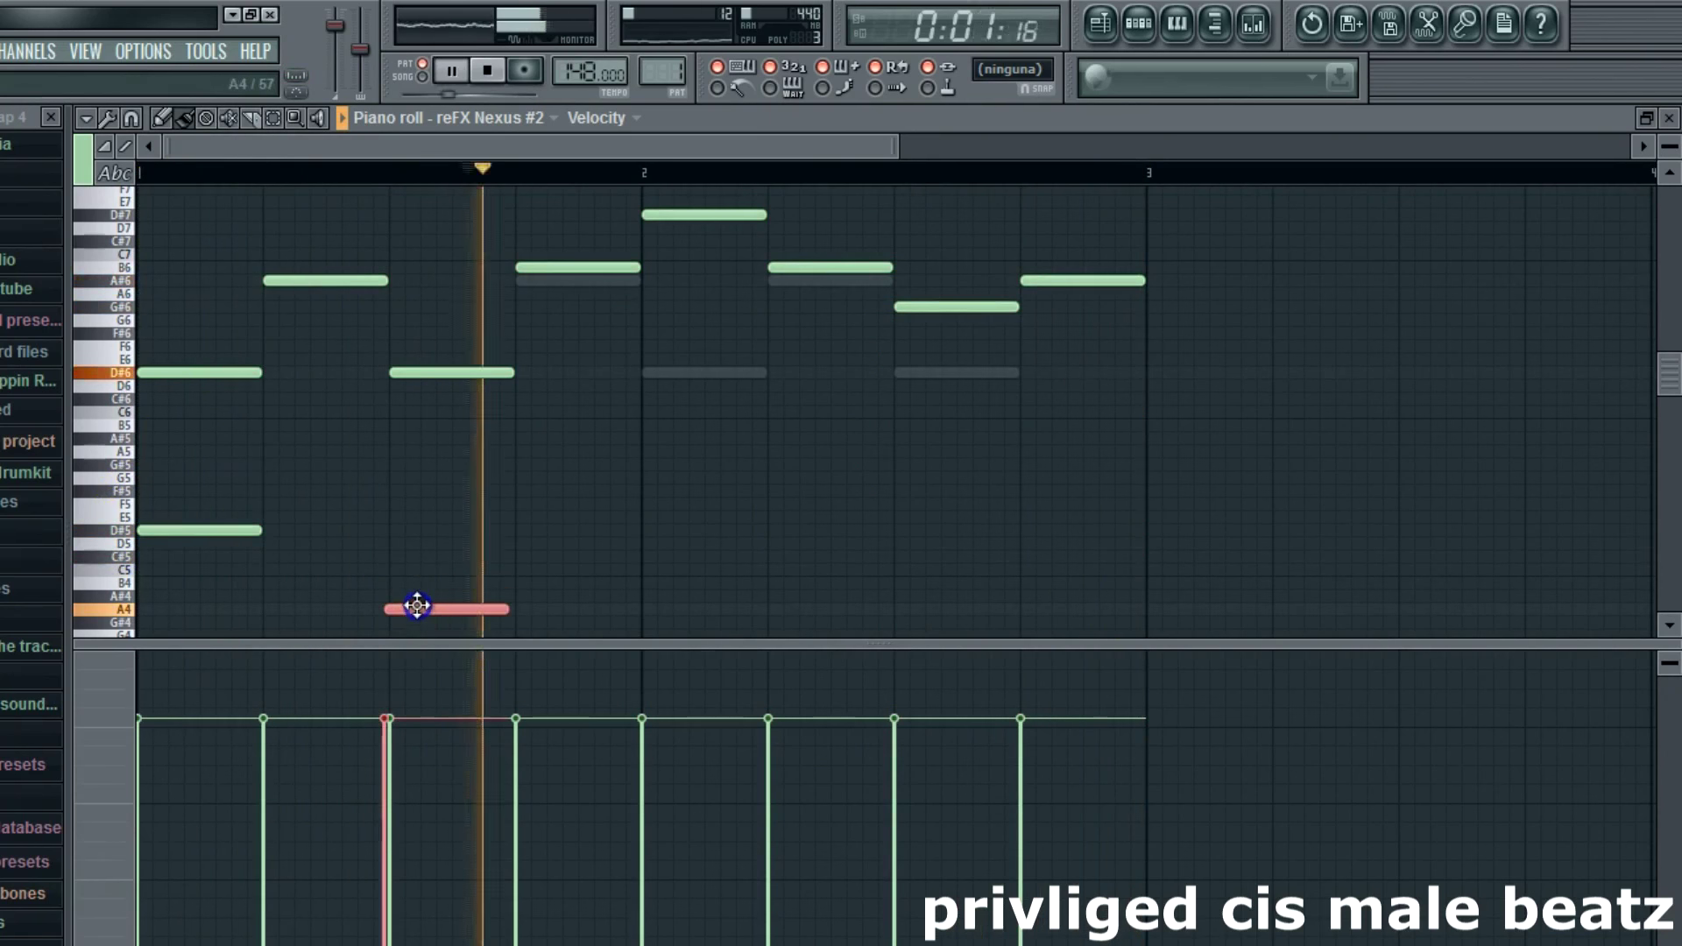
pyautogui.click(648, 608)
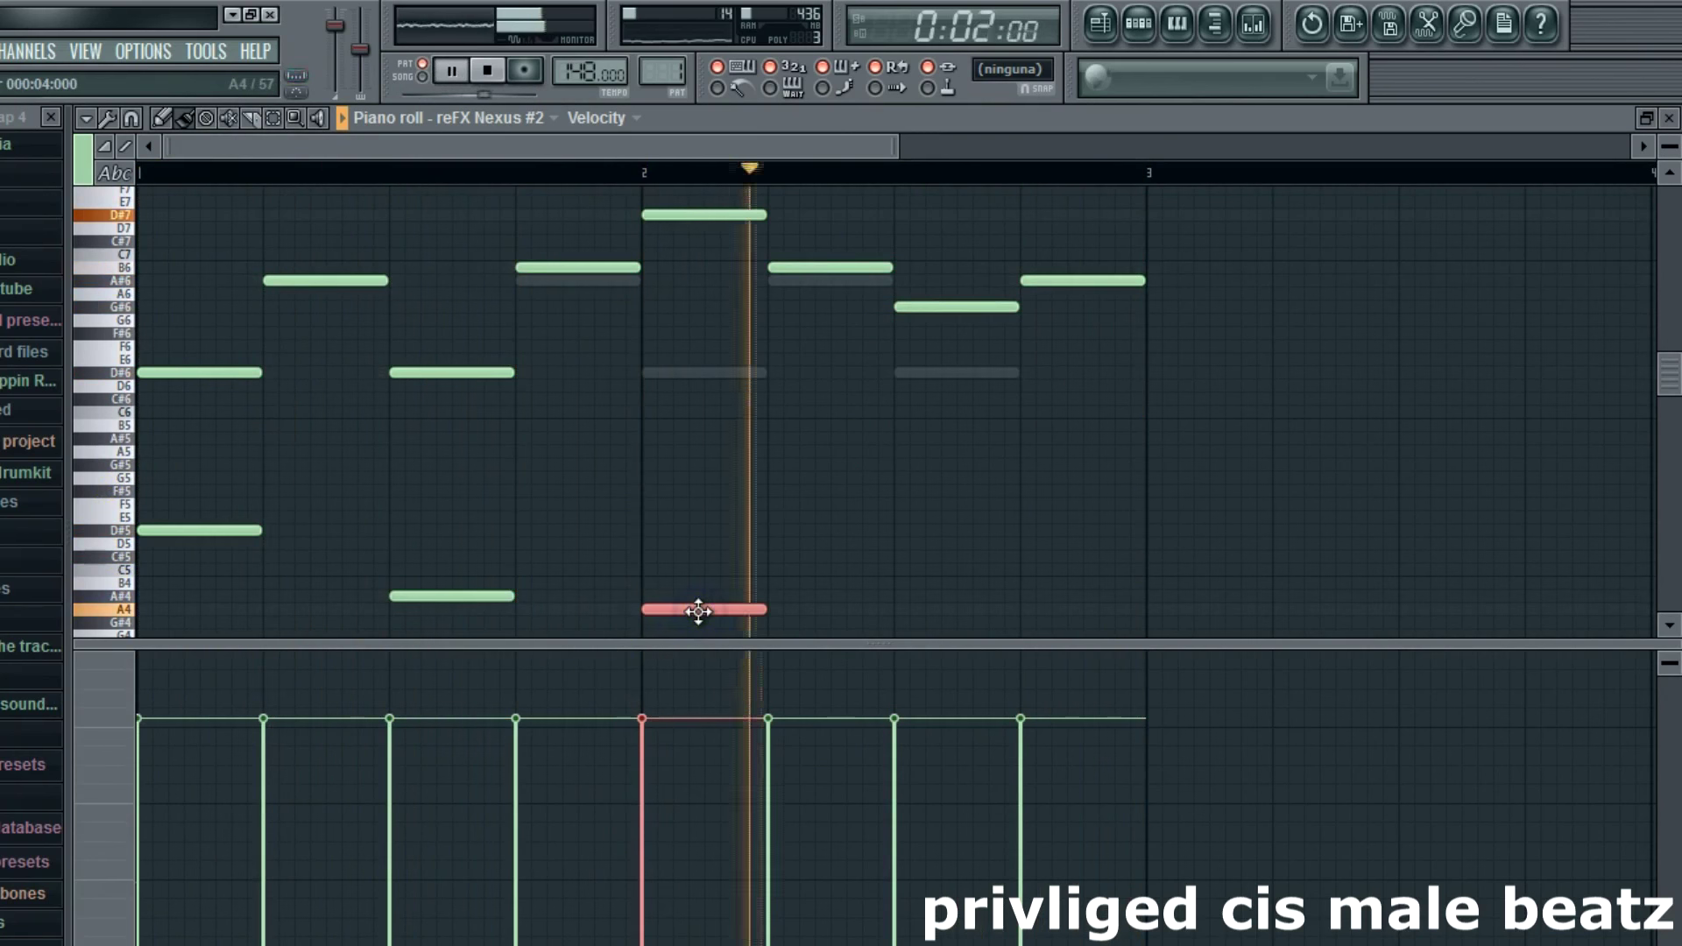
pyautogui.moveTo(698, 611); pyautogui.dragTo(698, 582)
pyautogui.click(894, 622)
pyautogui.scroll(-3, 789, 570)
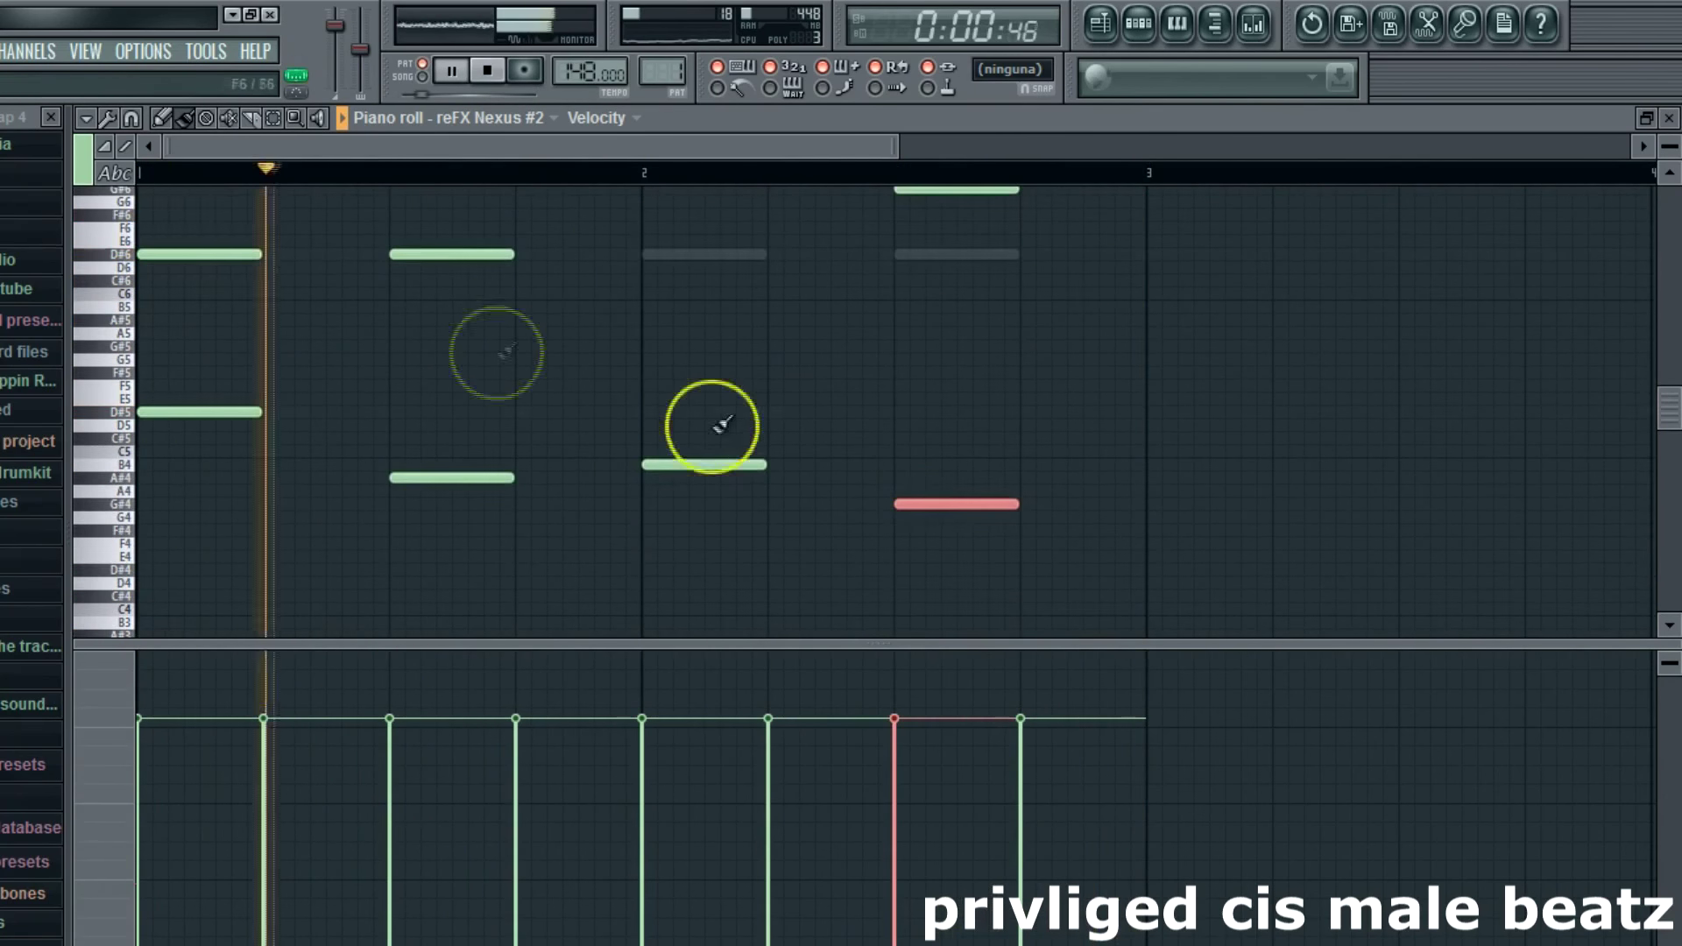
# Step: Lengthen the four low piano notes to two beats each and close the piano roll
pyautogui.moveTo(150, 405); pyautogui.dragTo(1034, 526)
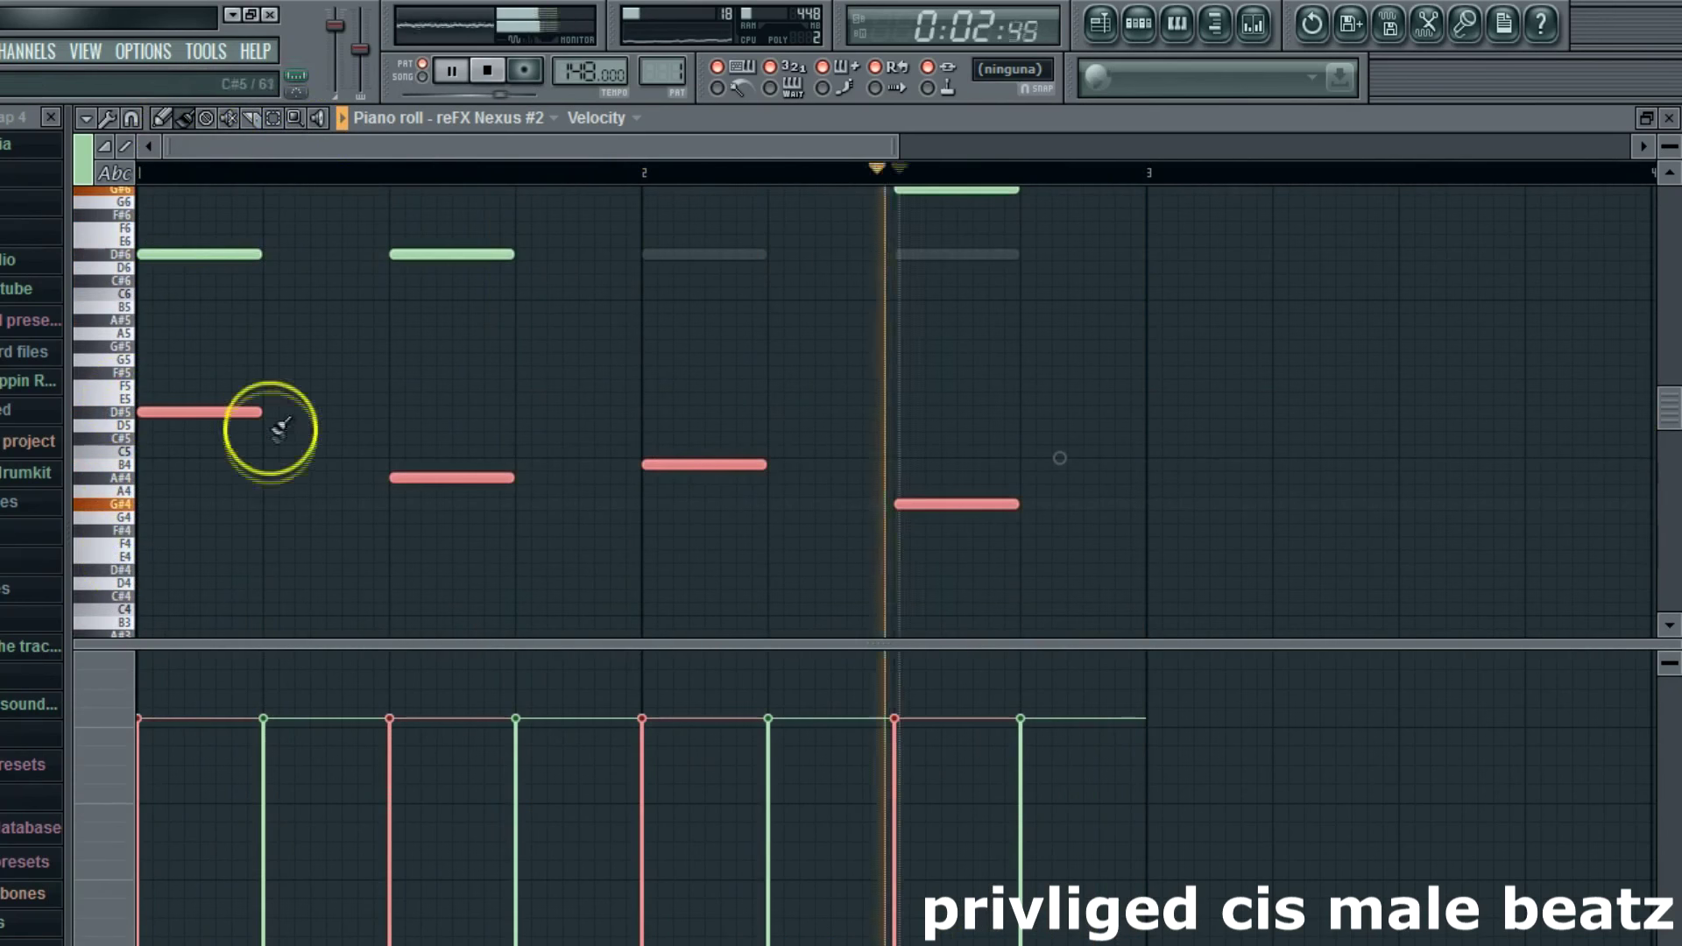
pyautogui.moveTo(260, 418); pyautogui.dragTo(374, 438)
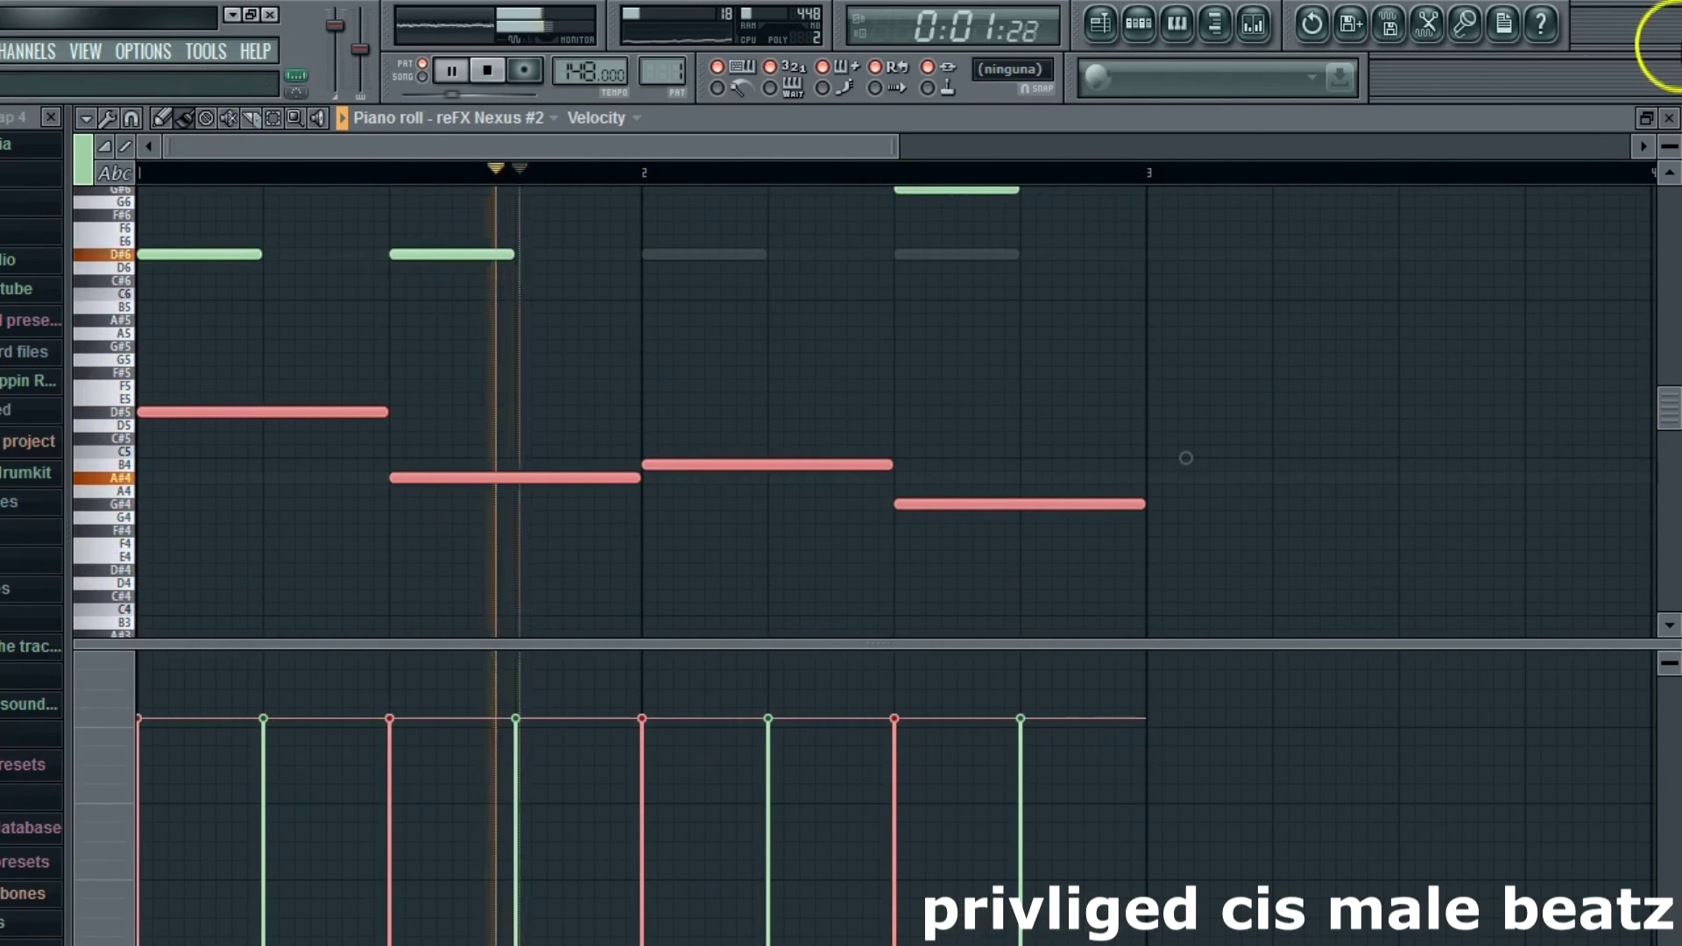
pyautogui.click(1668, 118)
# Step: Route the reFX Nexus #2 channel to mixer track 2 and load Gross Beat in the track's first effect slot
pyautogui.click(235, 229)
pyautogui.click(1137, 189)
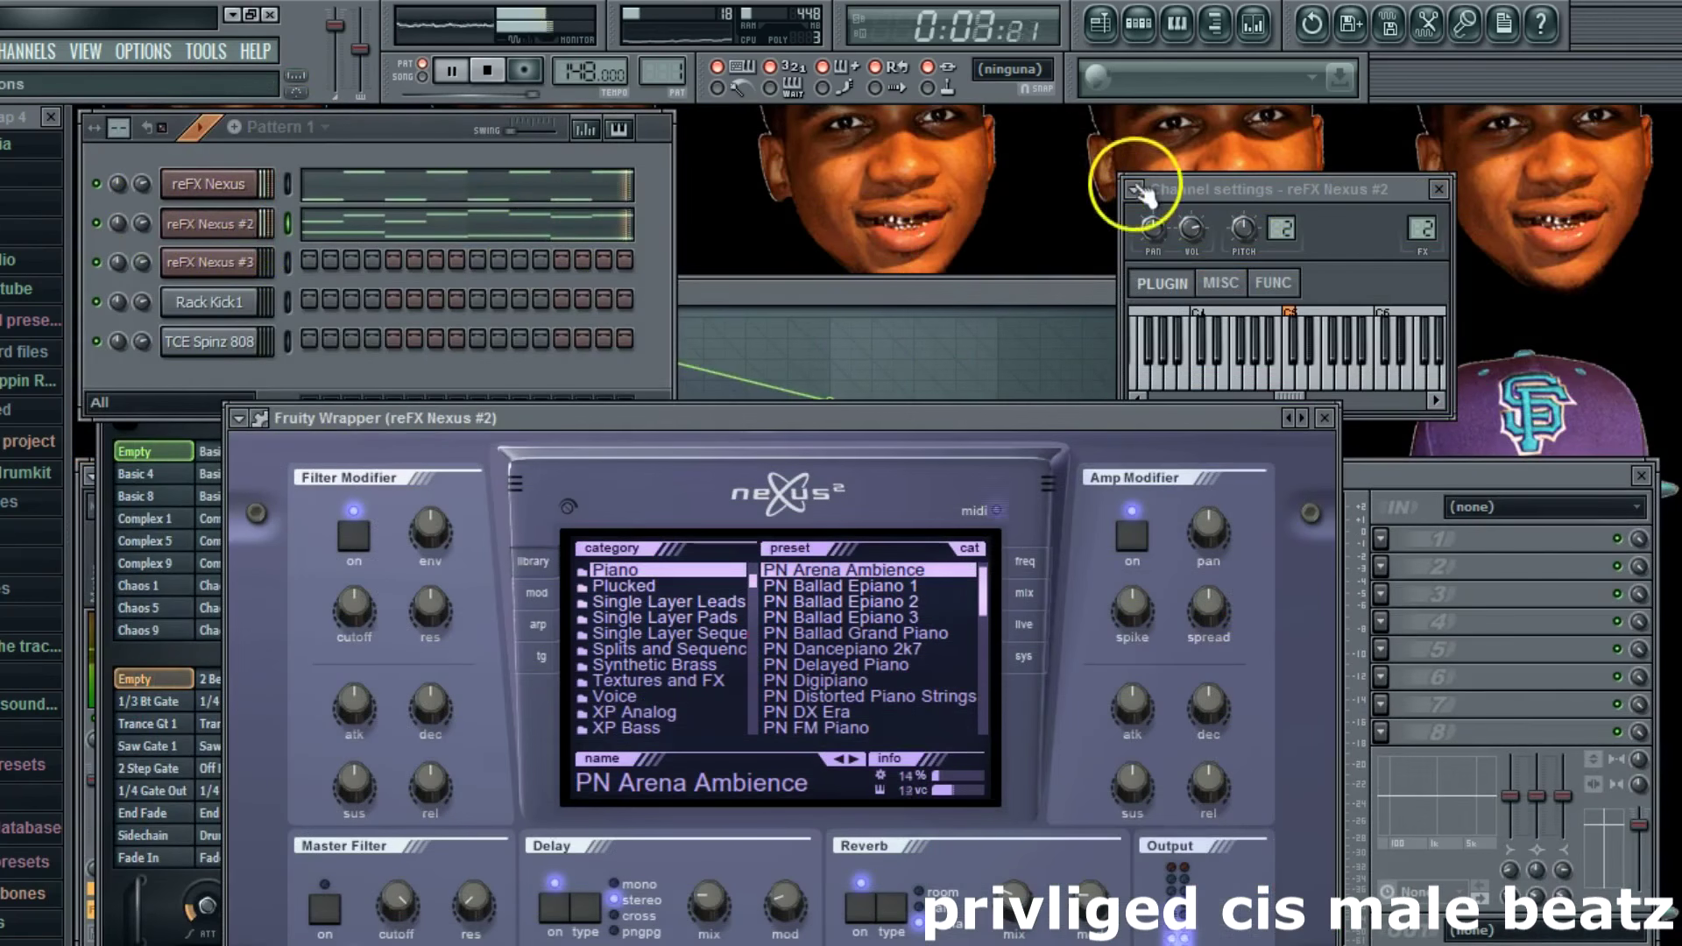
pyautogui.press('F9')
pyautogui.click(1382, 537)
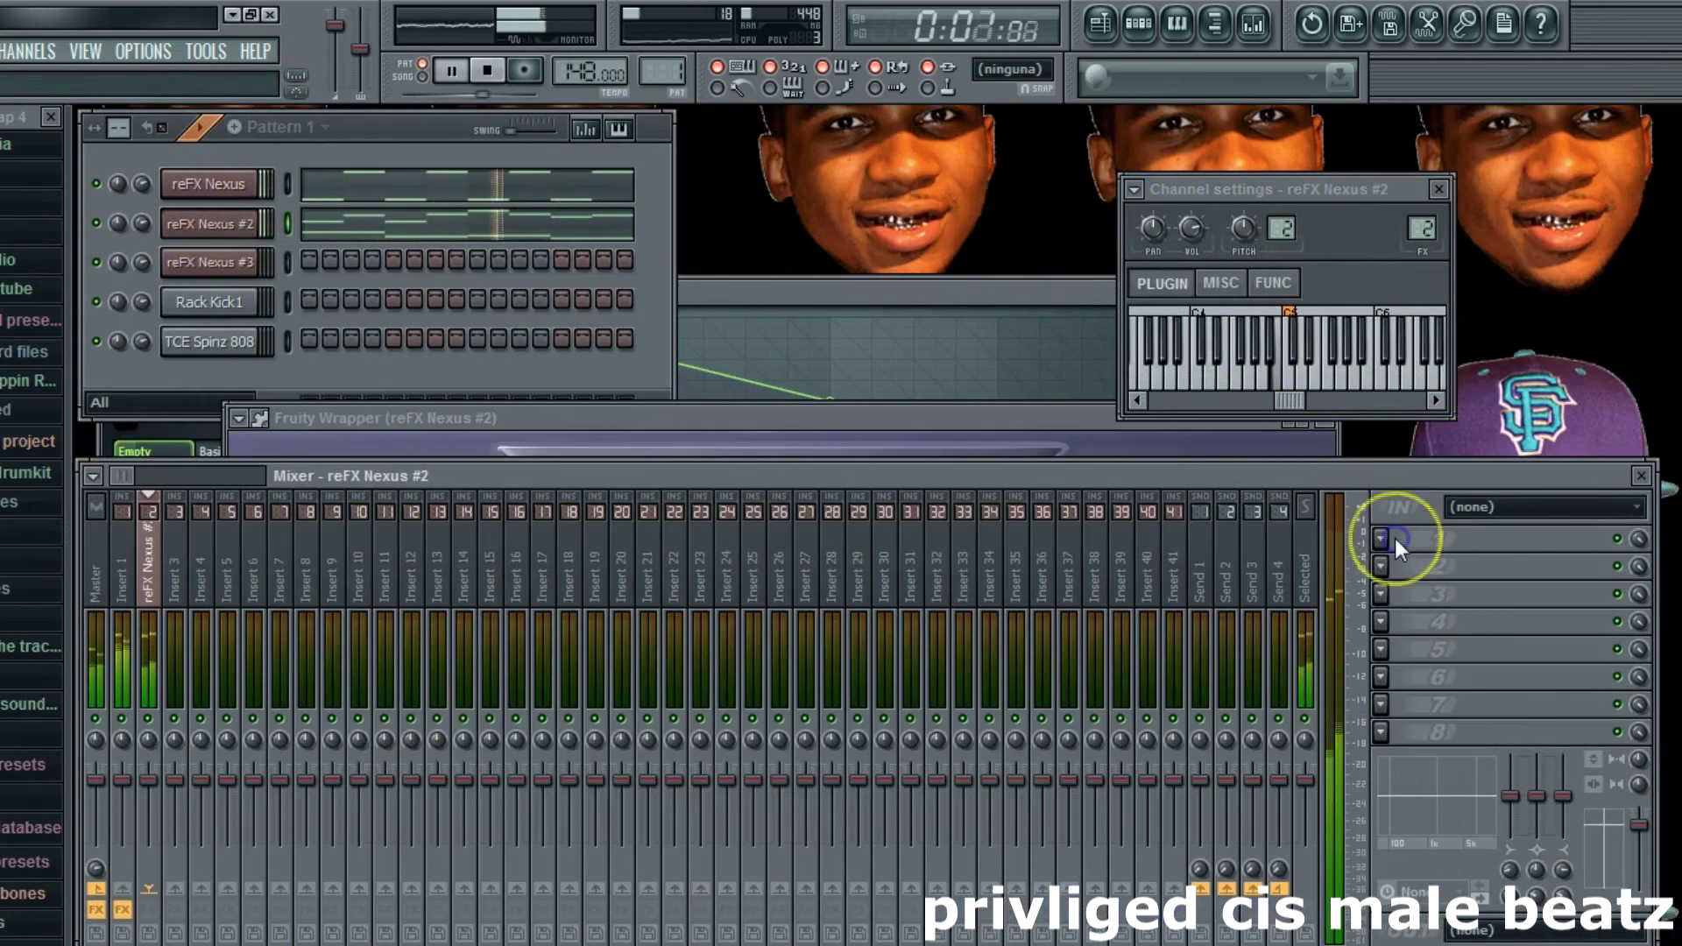
pyautogui.click(1393, 567)
# Step: Try several Gross Beat time presets, choose Basic 10, and replay the pattern
pyautogui.click(262, 524)
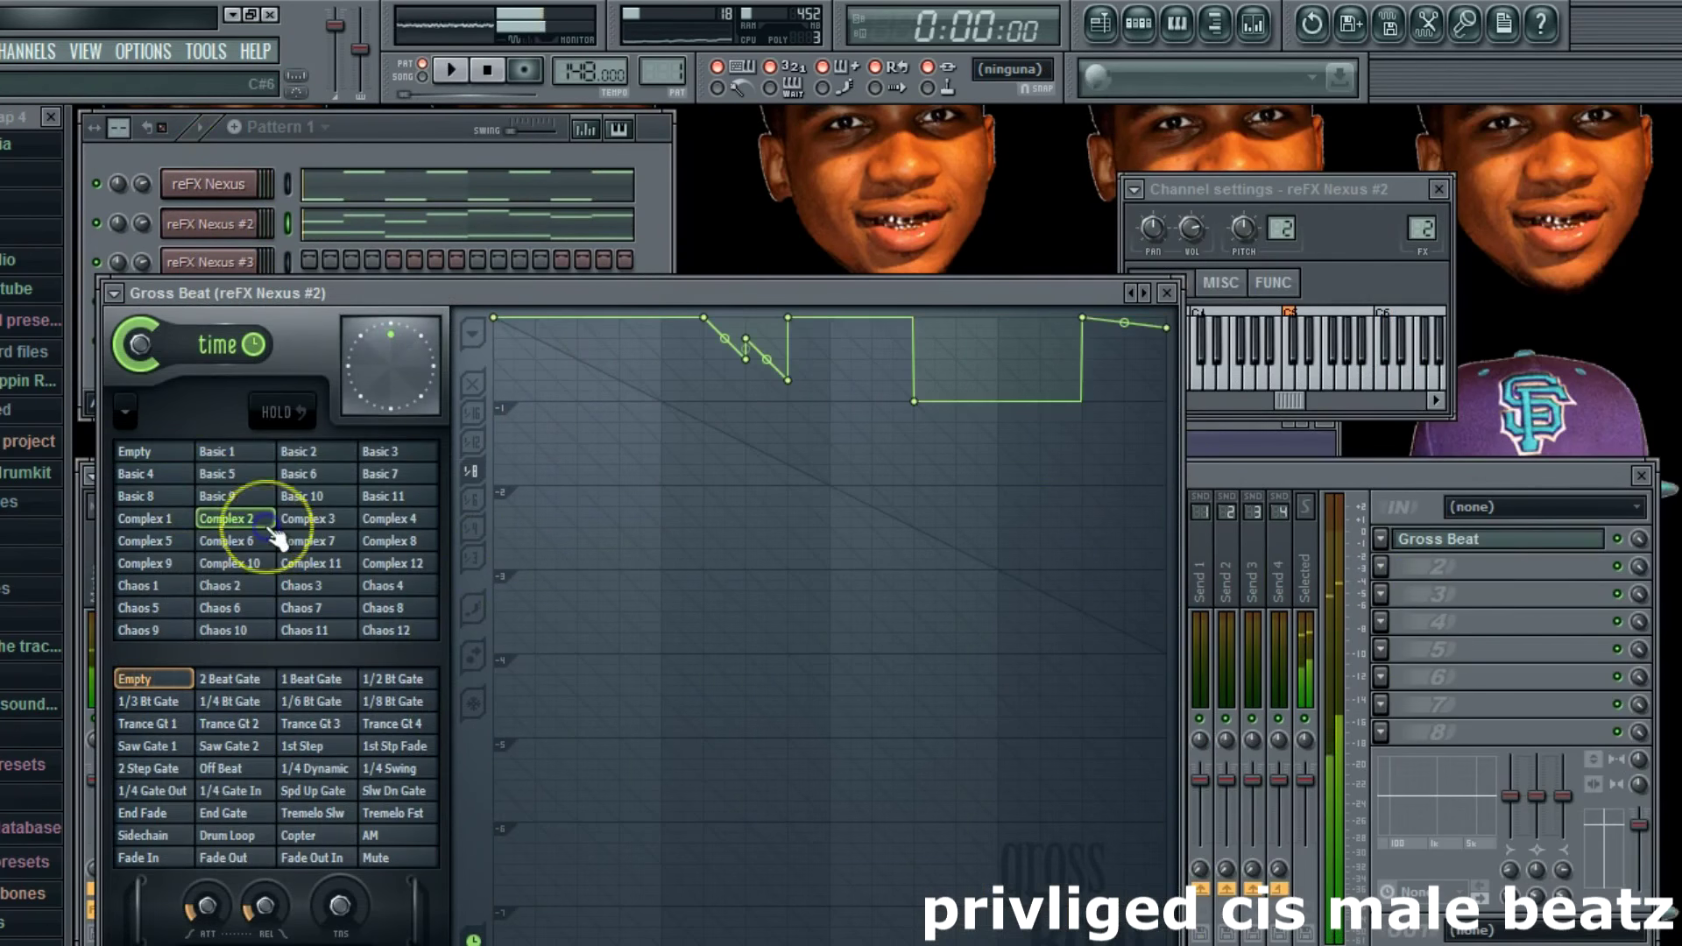
pyautogui.click(316, 542)
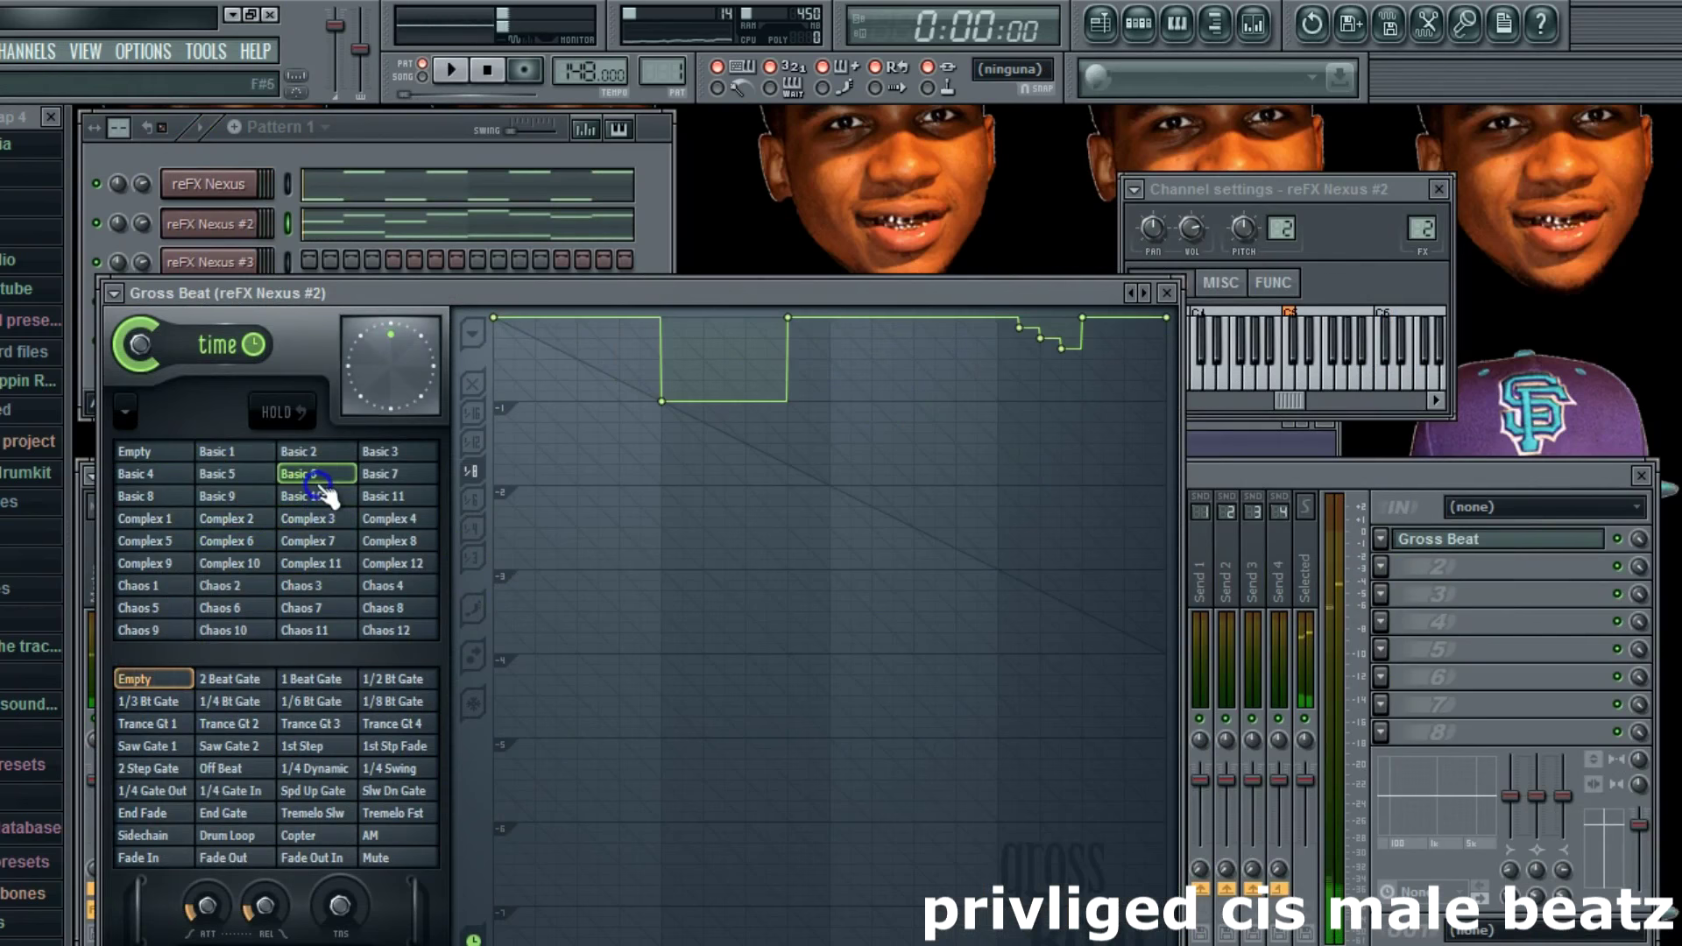
pyautogui.press('space')
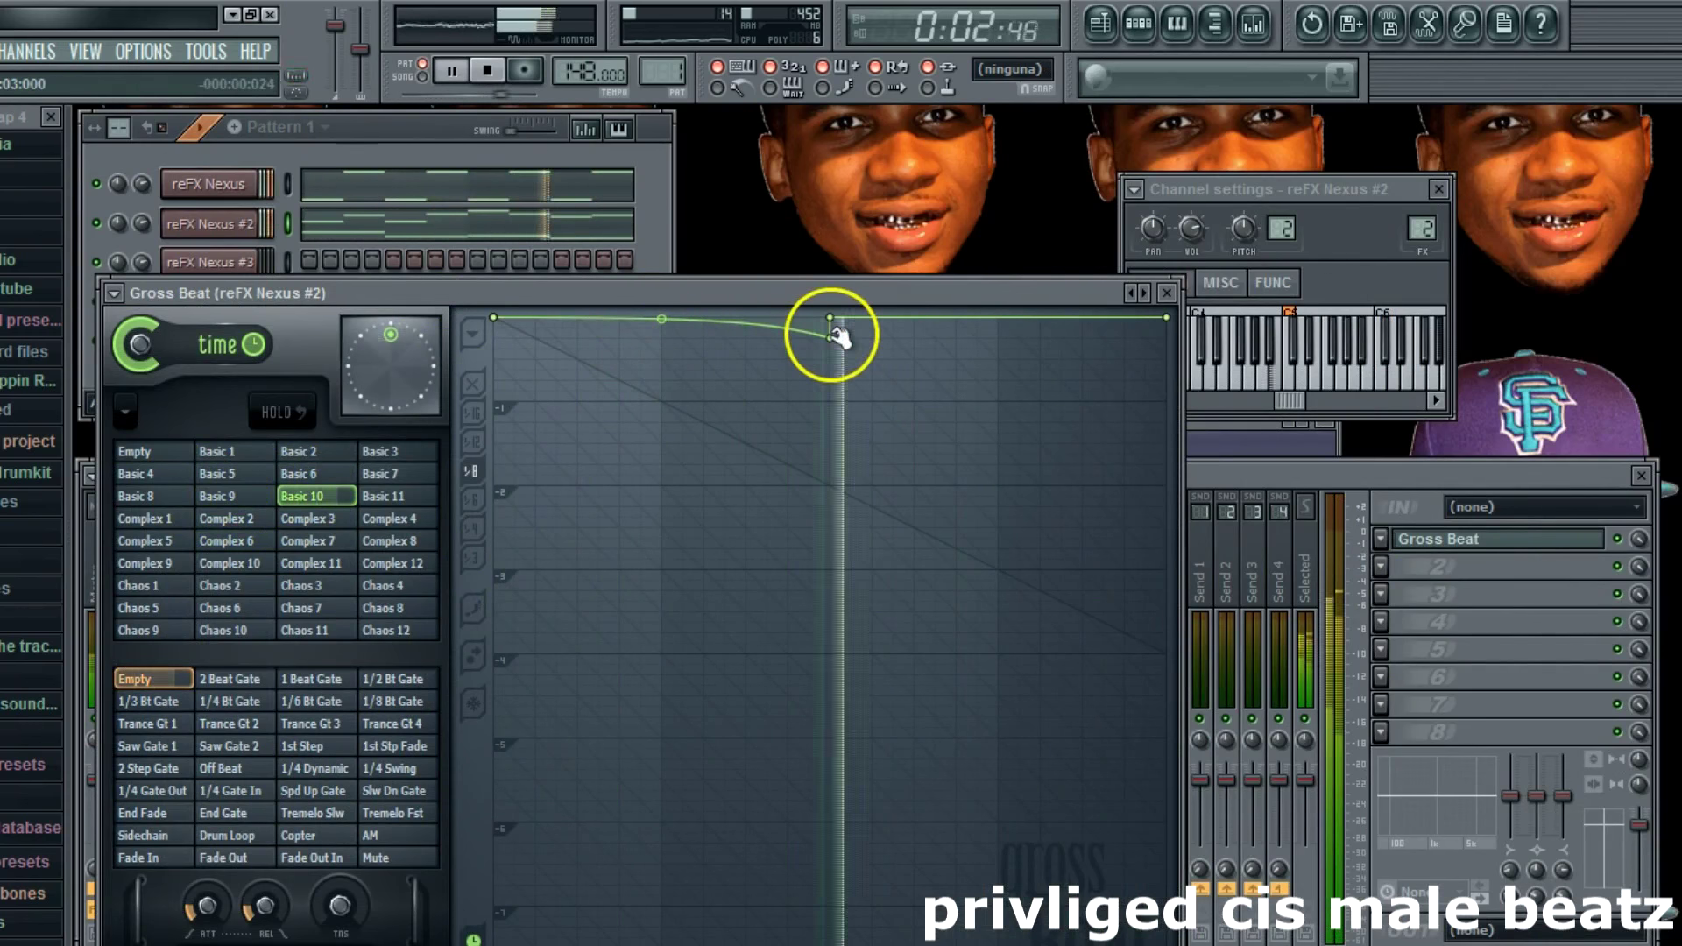
# Step: Shorten the time envelope's first dip to end at beat 2, and add a second shallow dip from beat 3 to beat 4
pyautogui.moveTo(832, 337); pyautogui.dragTo(694, 342)
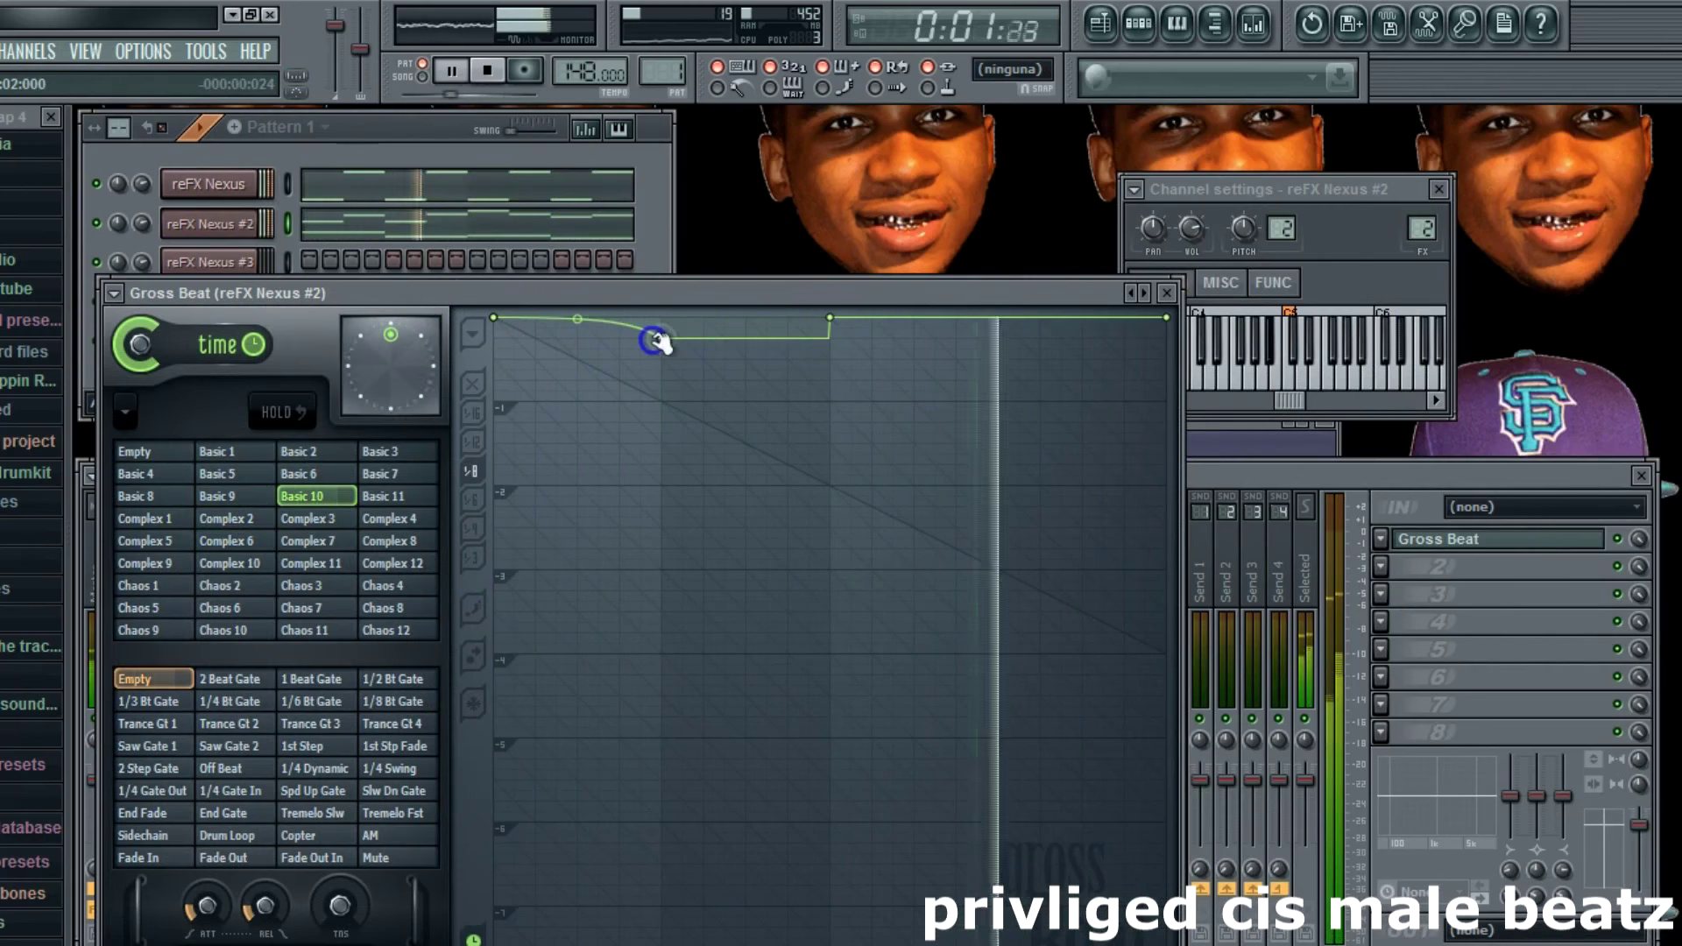
pyautogui.click(660, 317)
pyautogui.rightClick(830, 317)
pyautogui.rightClick(999, 338)
pyautogui.click(1022, 406)
pyautogui.click(999, 318)
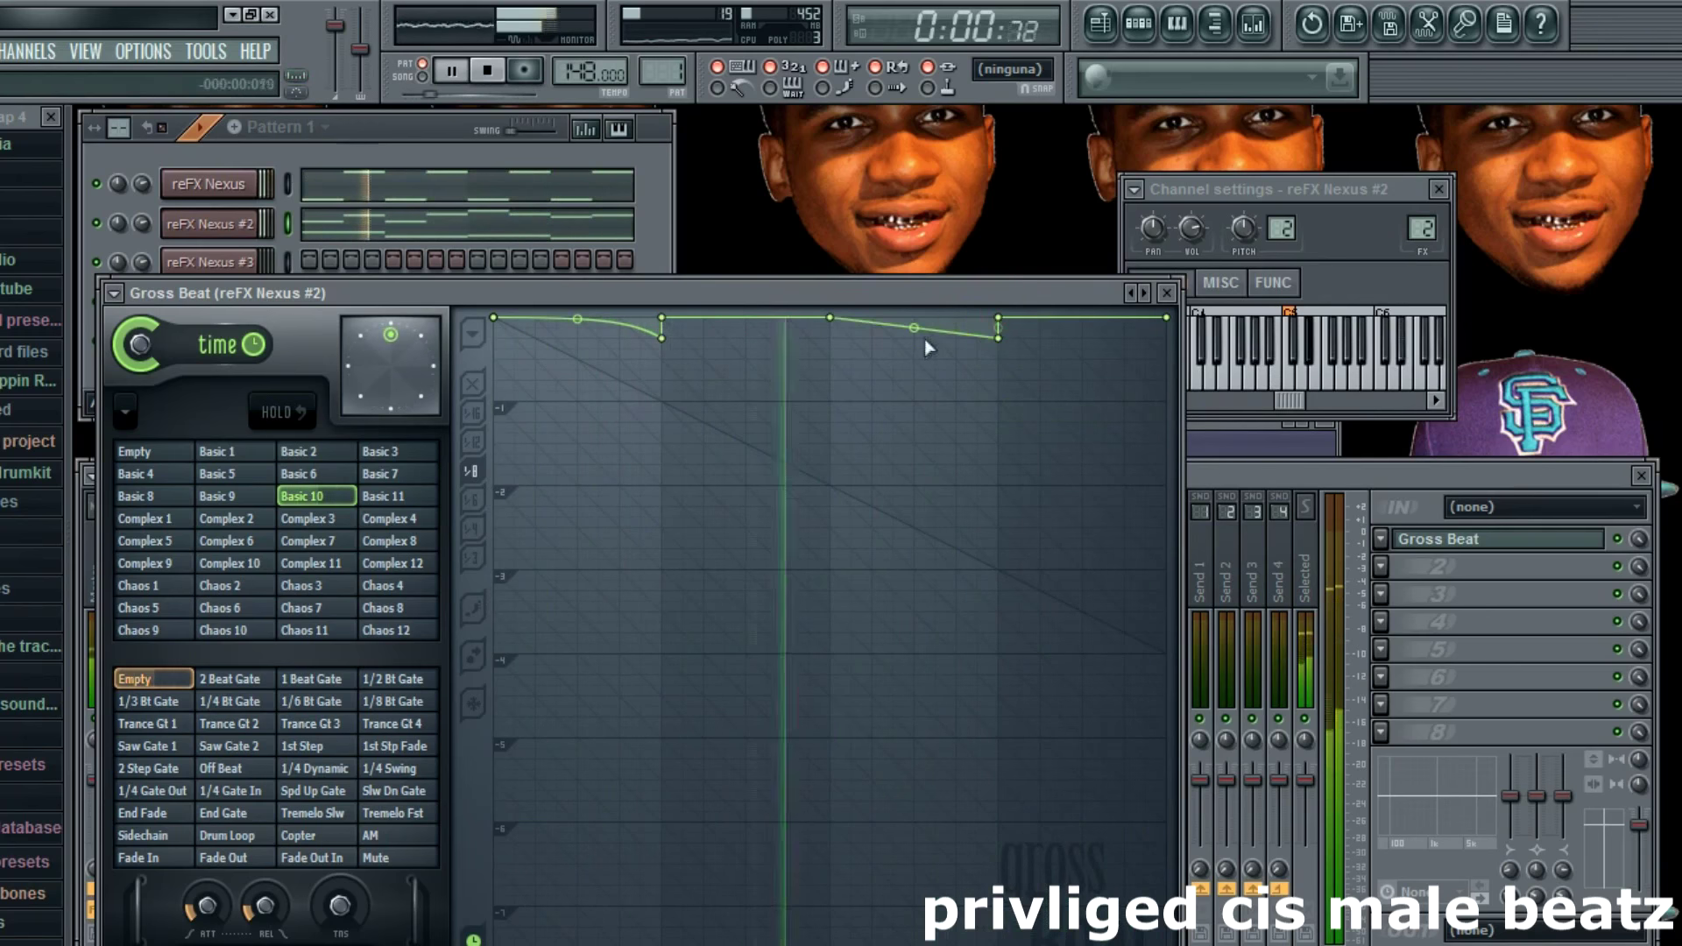
# Step: Deepen the time envelope's second dip to the first level line at beat 3.5 and slope its return up to beat 4
pyautogui.moveTo(999, 337); pyautogui.dragTo(914, 403)
pyautogui.click(916, 317)
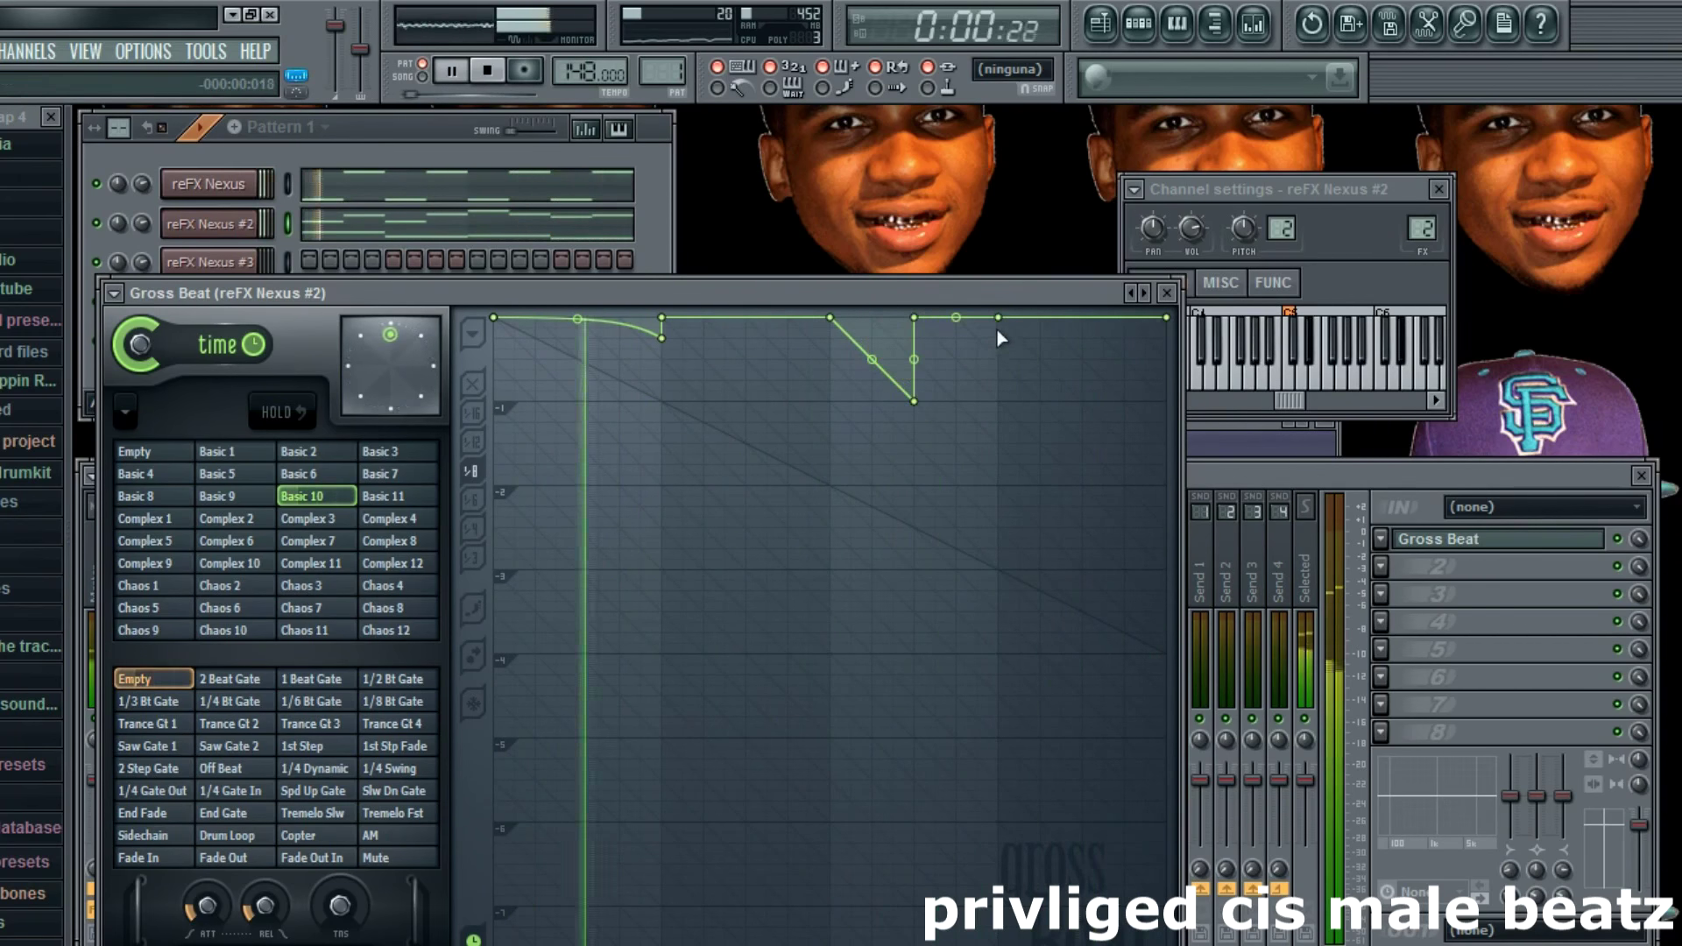
pyautogui.moveTo(914, 403)
pyautogui.mouseDown()
pyautogui.moveTo(917, 483)
pyautogui.moveTo(916, 401)
pyautogui.mouseUp()
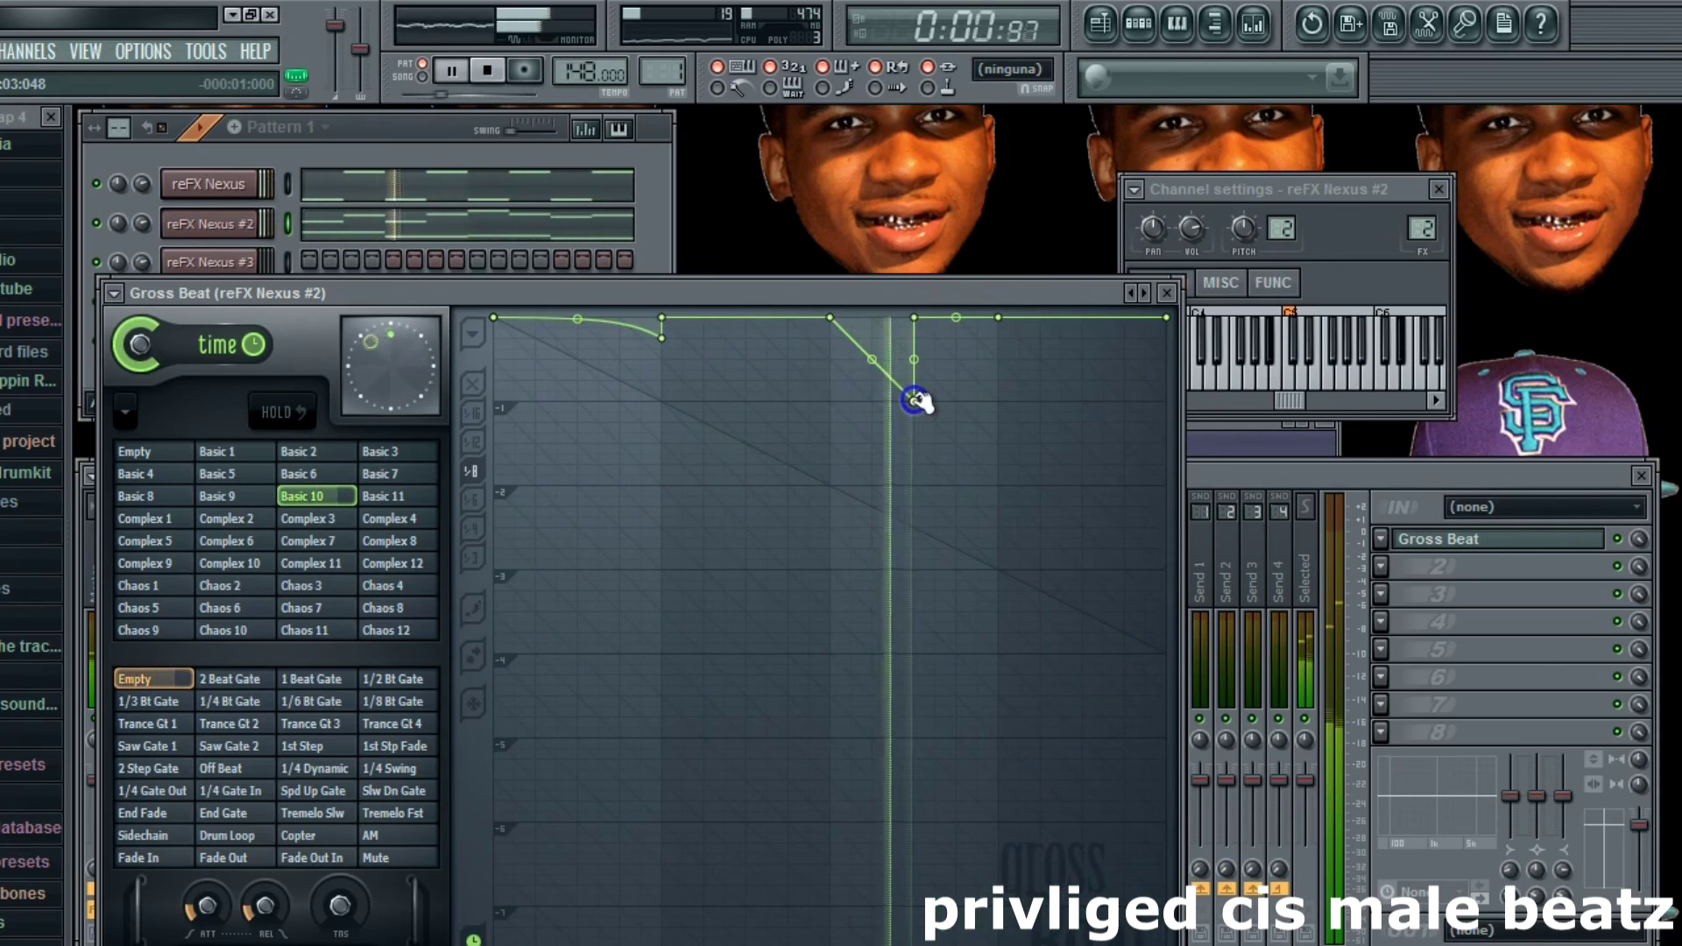
pyautogui.moveTo(914, 318); pyautogui.dragTo(1003, 320)
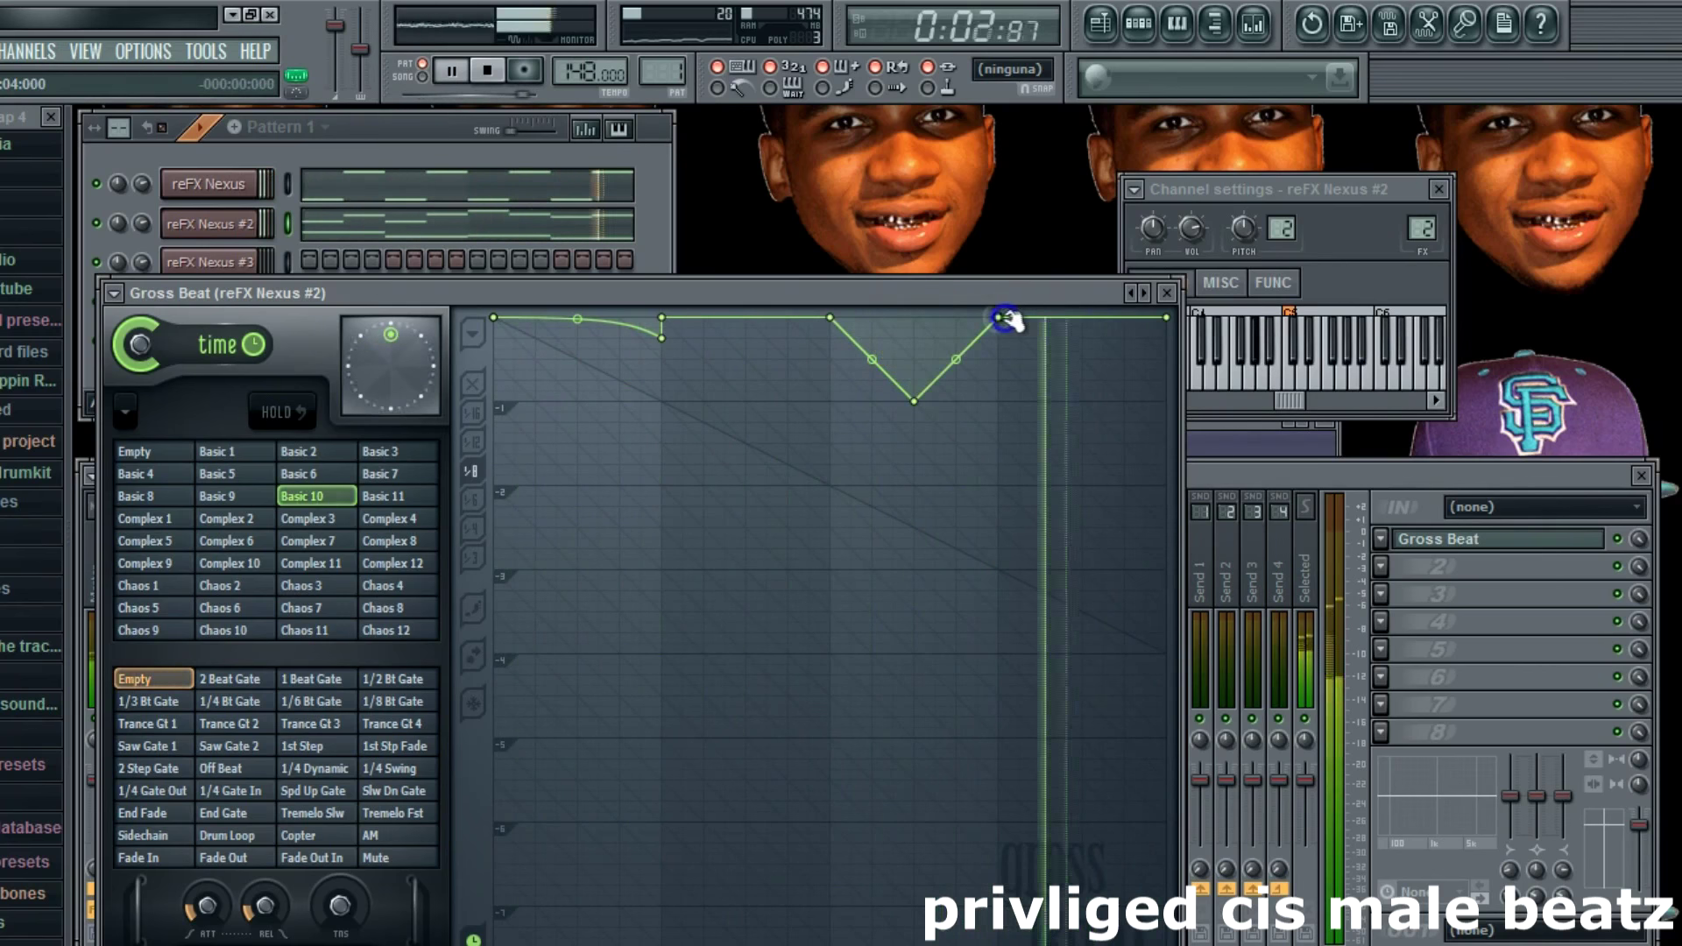
# Step: Shift the second dip to fall from beat 2.5 to beat 3 with a vertical return, and delete the extra points after it
pyautogui.click(835, 316)
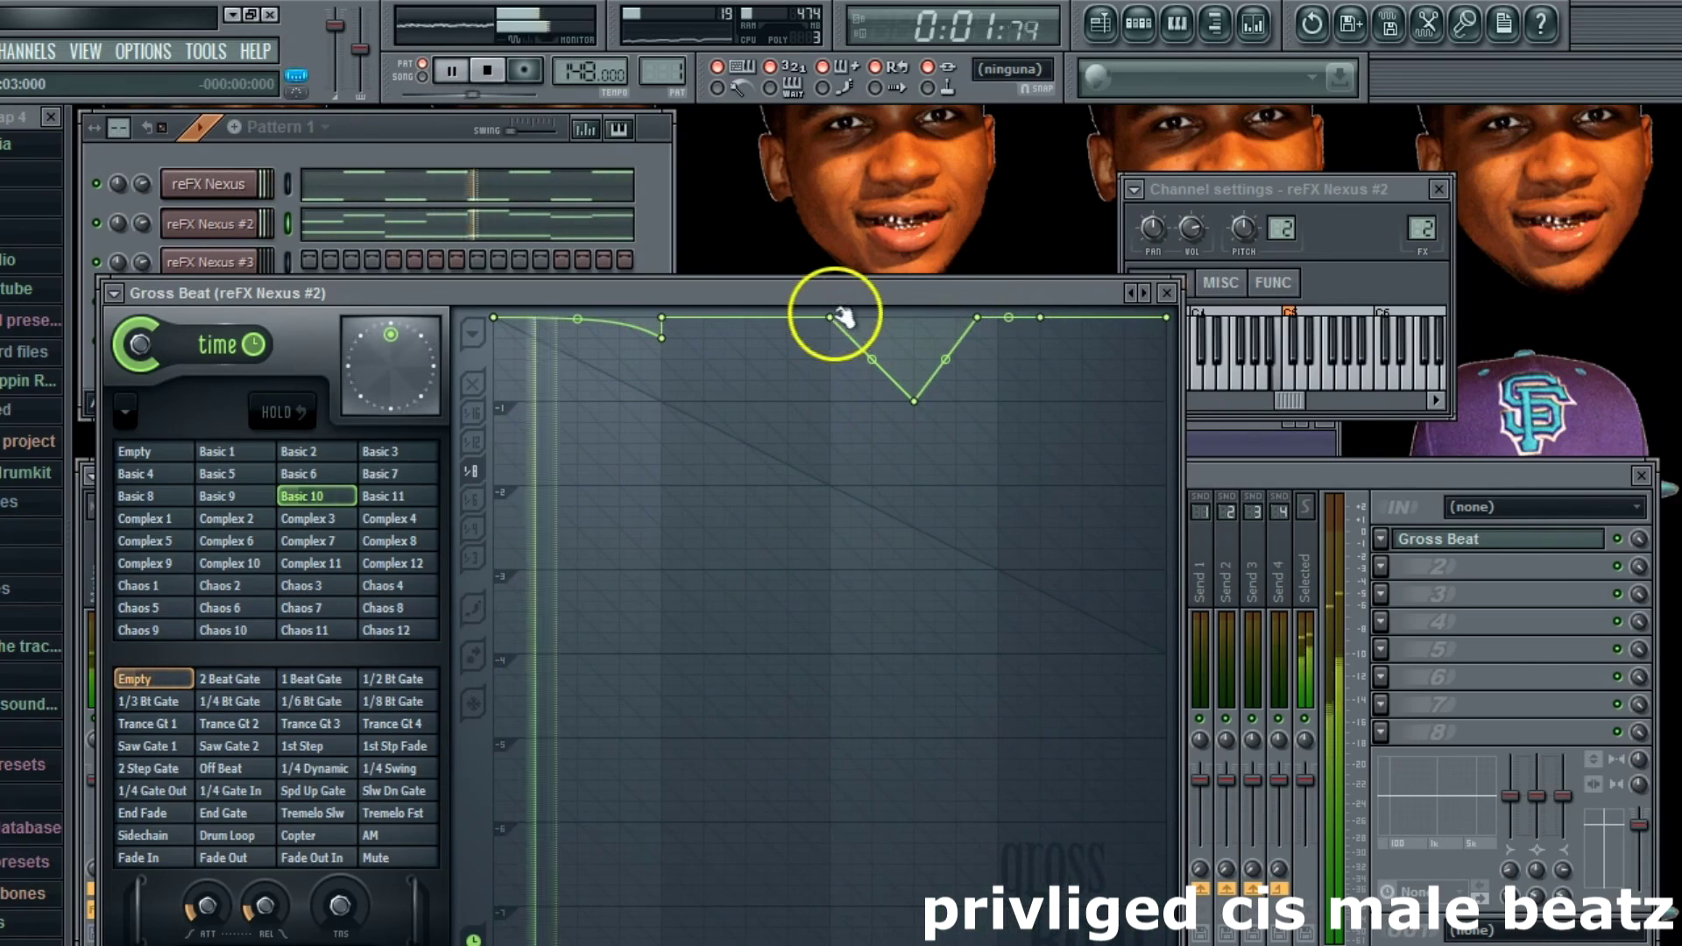
pyautogui.moveTo(706, 320); pyautogui.dragTo(745, 321)
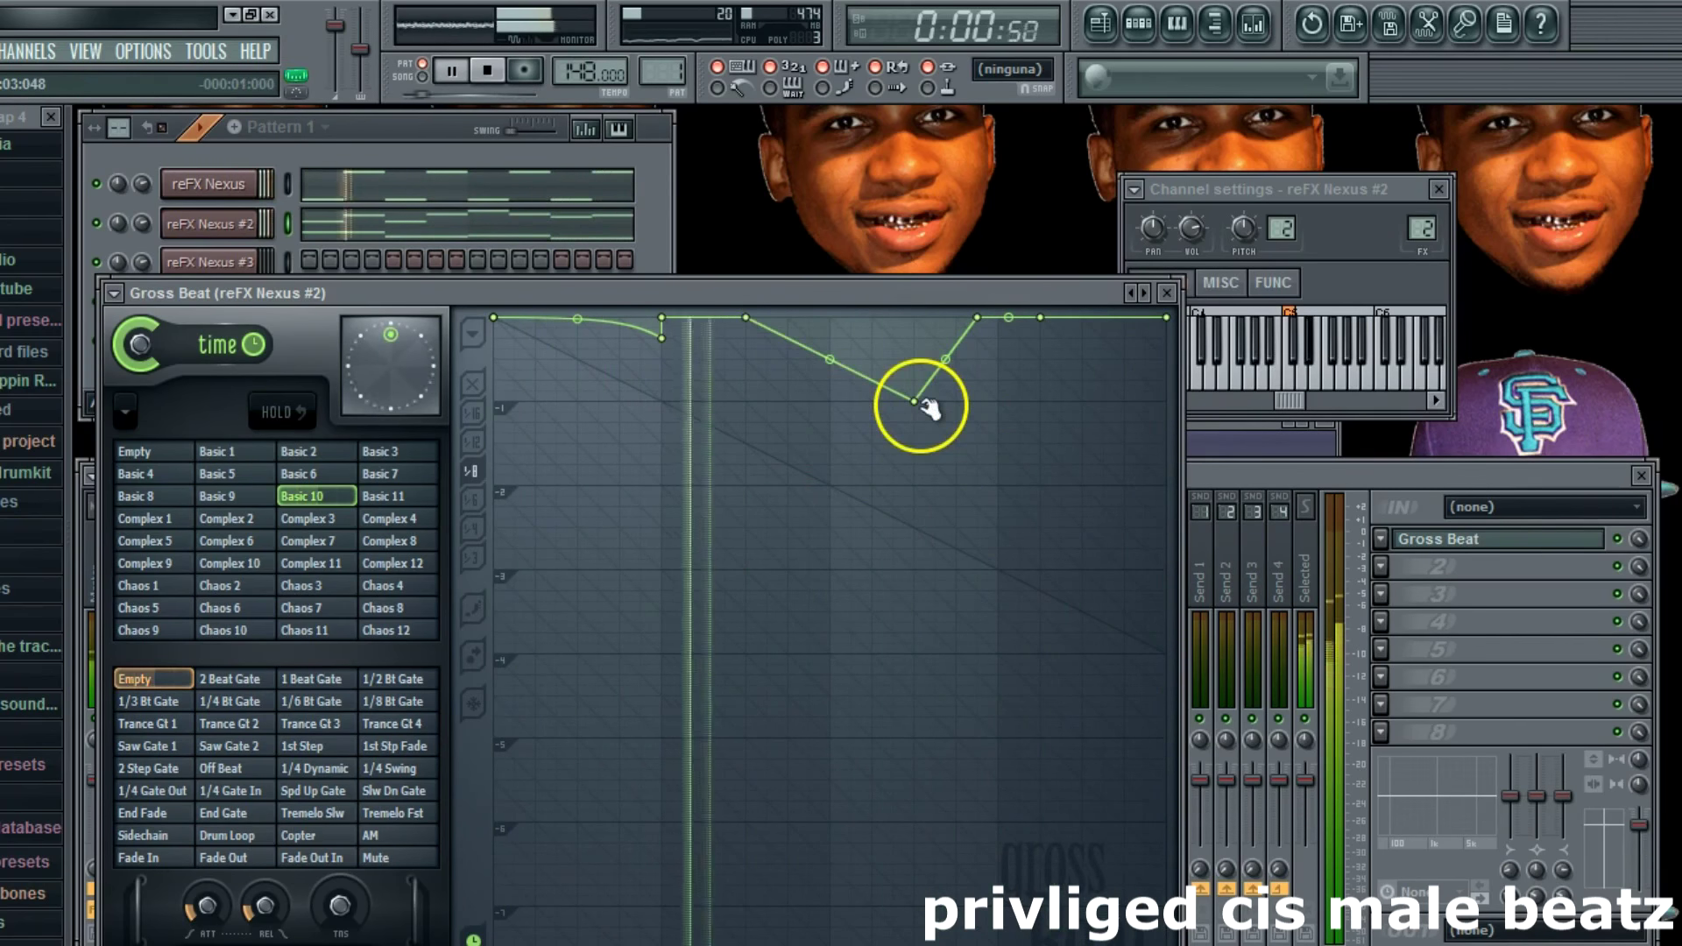
pyautogui.moveTo(914, 402); pyautogui.dragTo(839, 400)
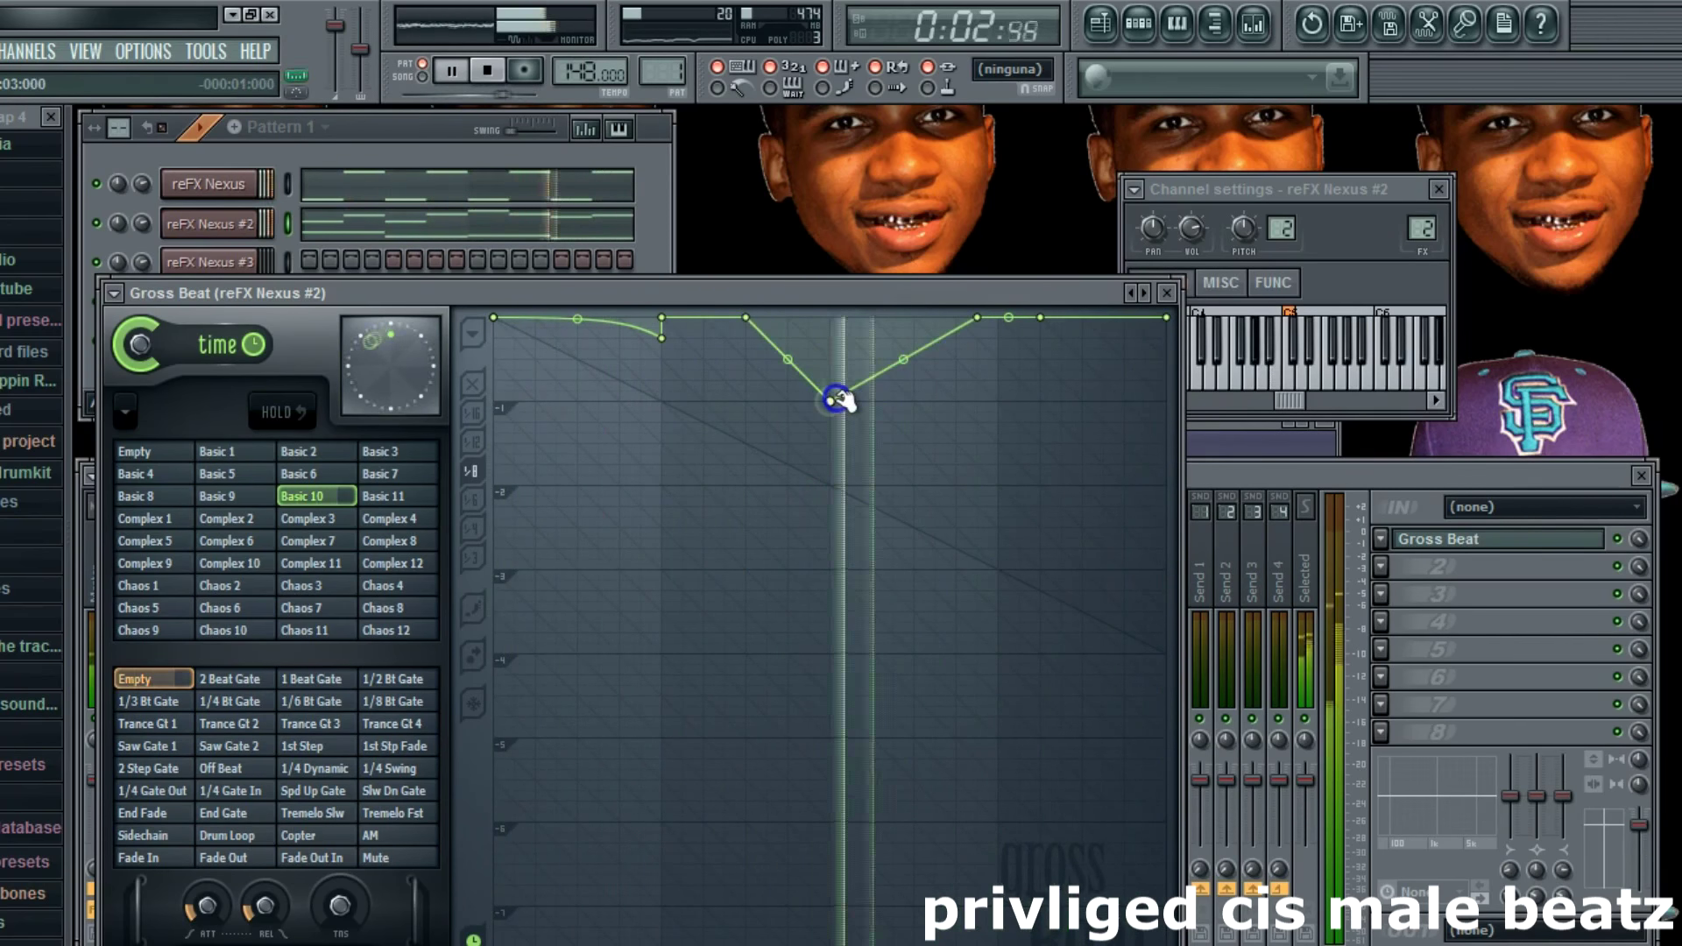
pyautogui.click(829, 320)
pyautogui.rightClick(977, 331)
pyautogui.click(990, 335)
pyautogui.rightClick(1050, 320)
pyautogui.click(1056, 333)
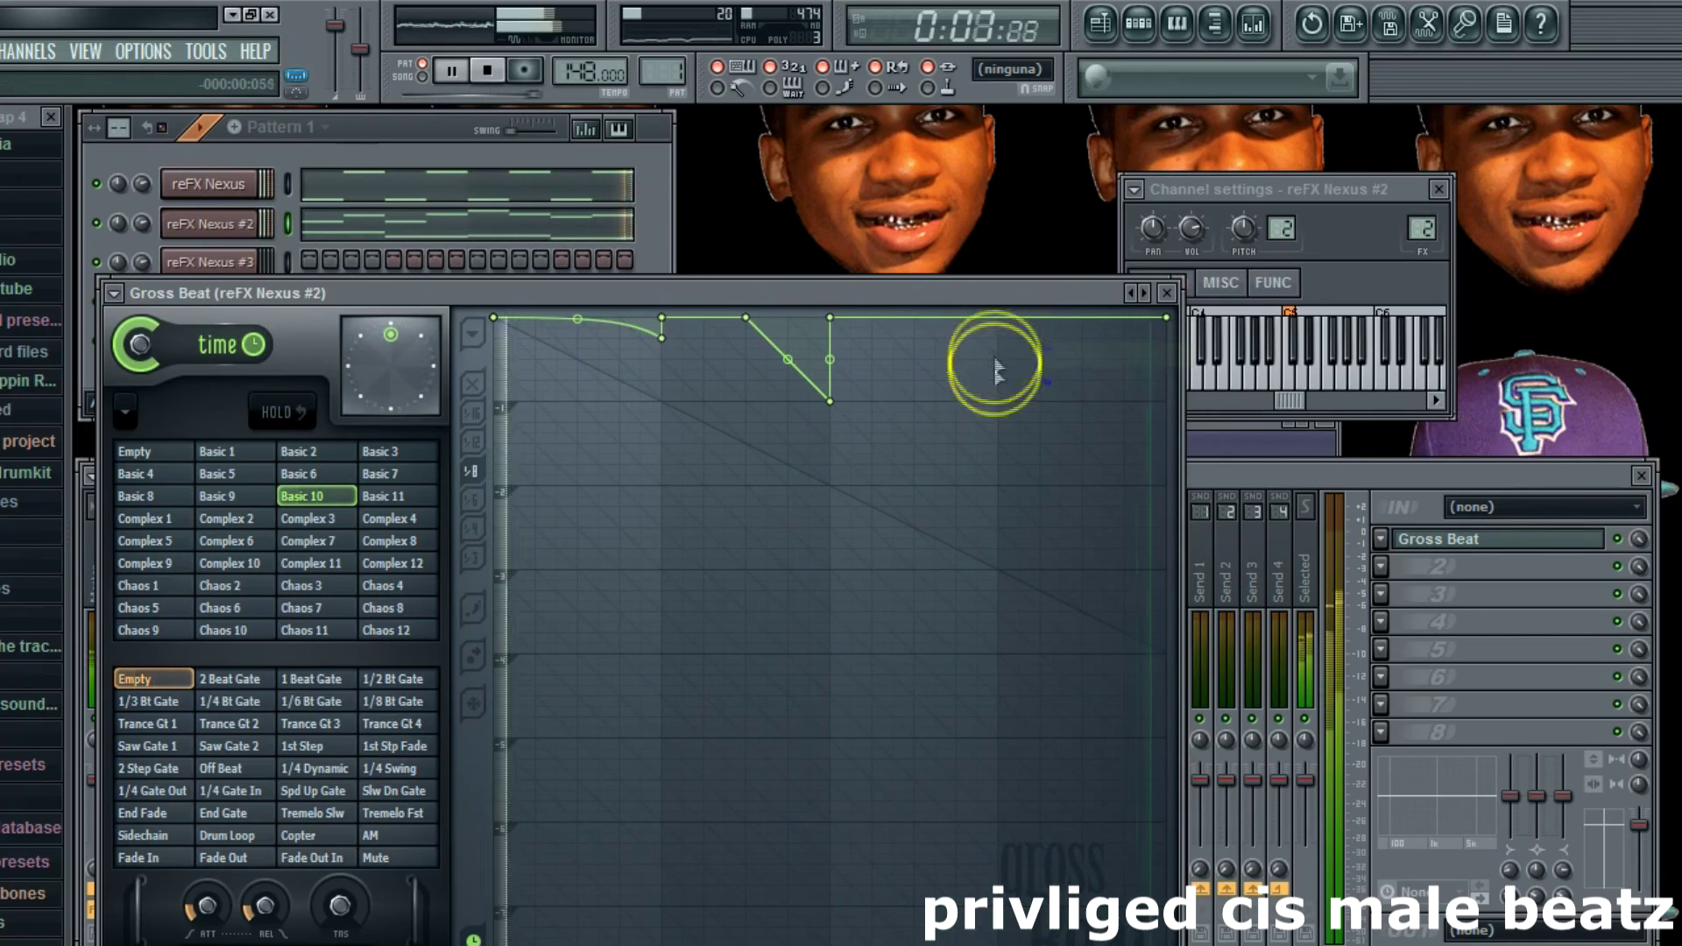
# Step: Add a held step down to the first level line from beat 3.5 to beat 4, and hold half that depth until the end
pyautogui.click(914, 381)
pyautogui.rightClick(914, 380)
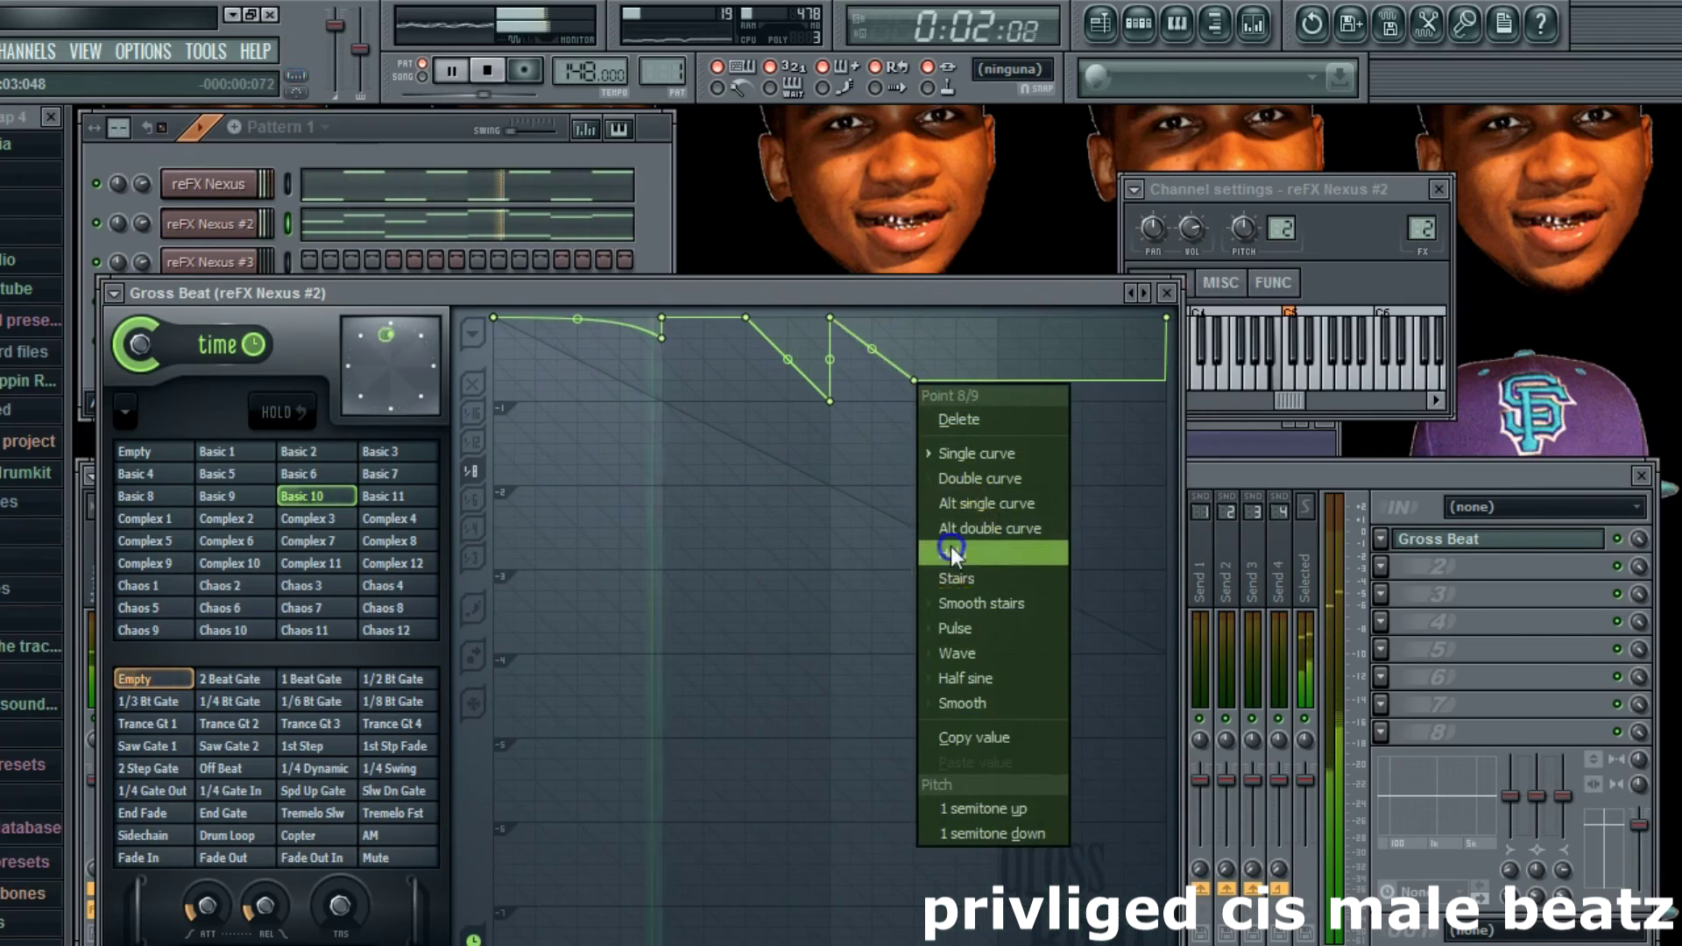
pyautogui.click(950, 550)
pyautogui.moveTo(917, 383); pyautogui.dragTo(917, 409)
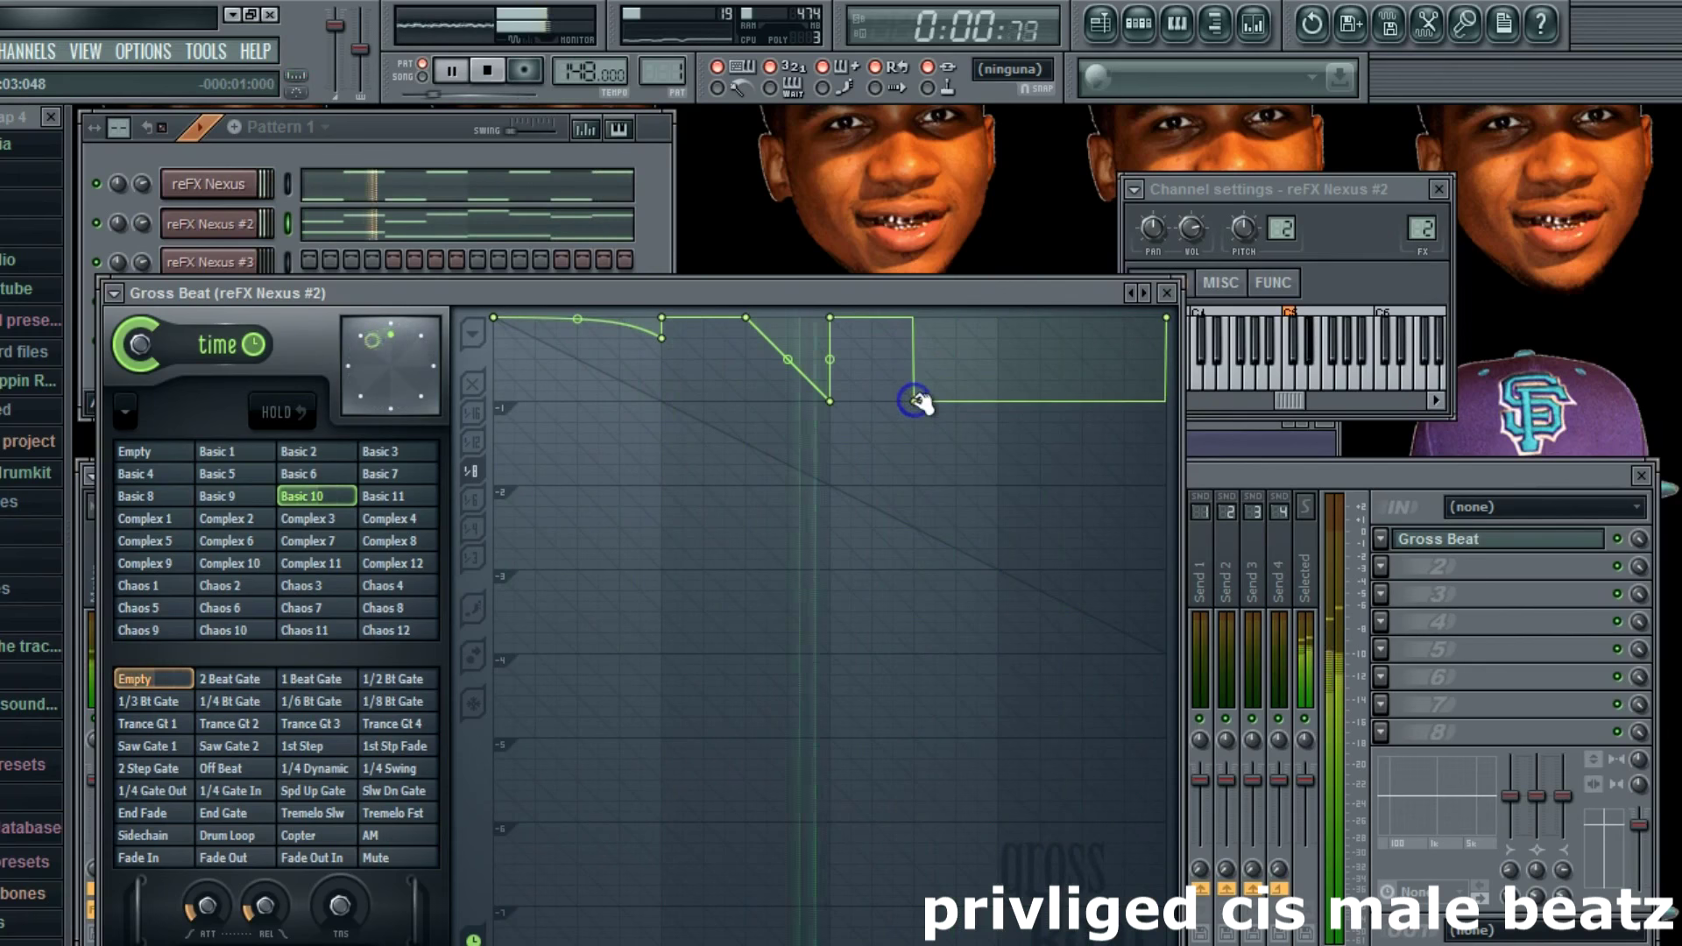
pyautogui.rightClick(996, 311)
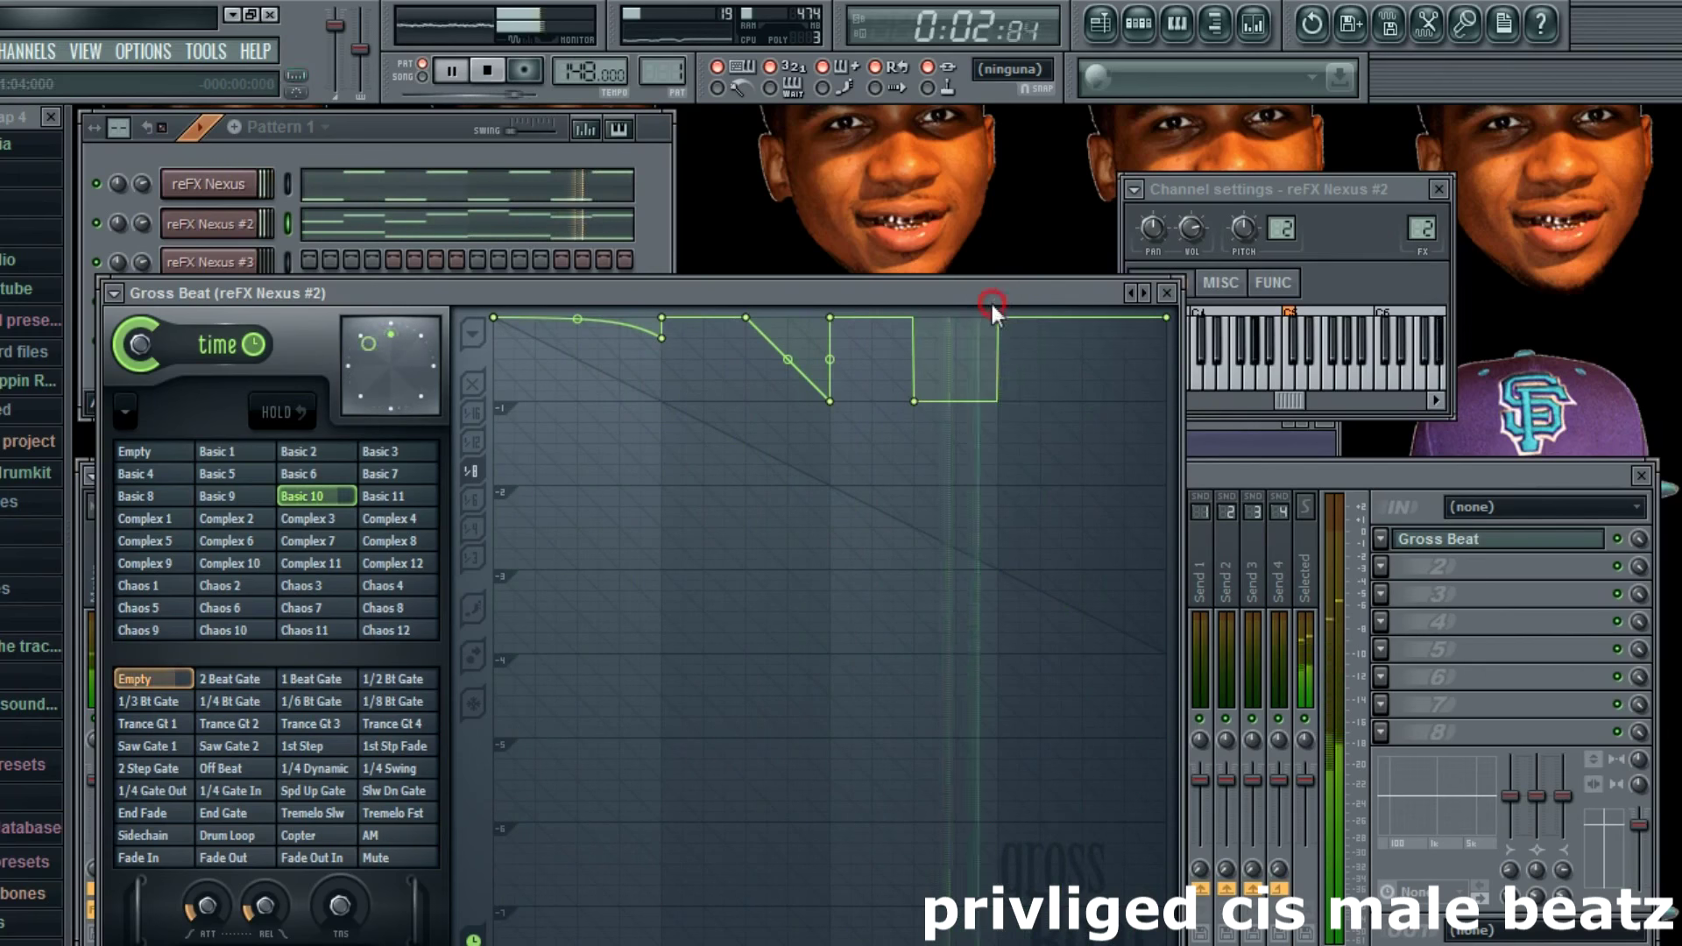
pyautogui.moveTo(998, 318); pyautogui.dragTo(997, 353)
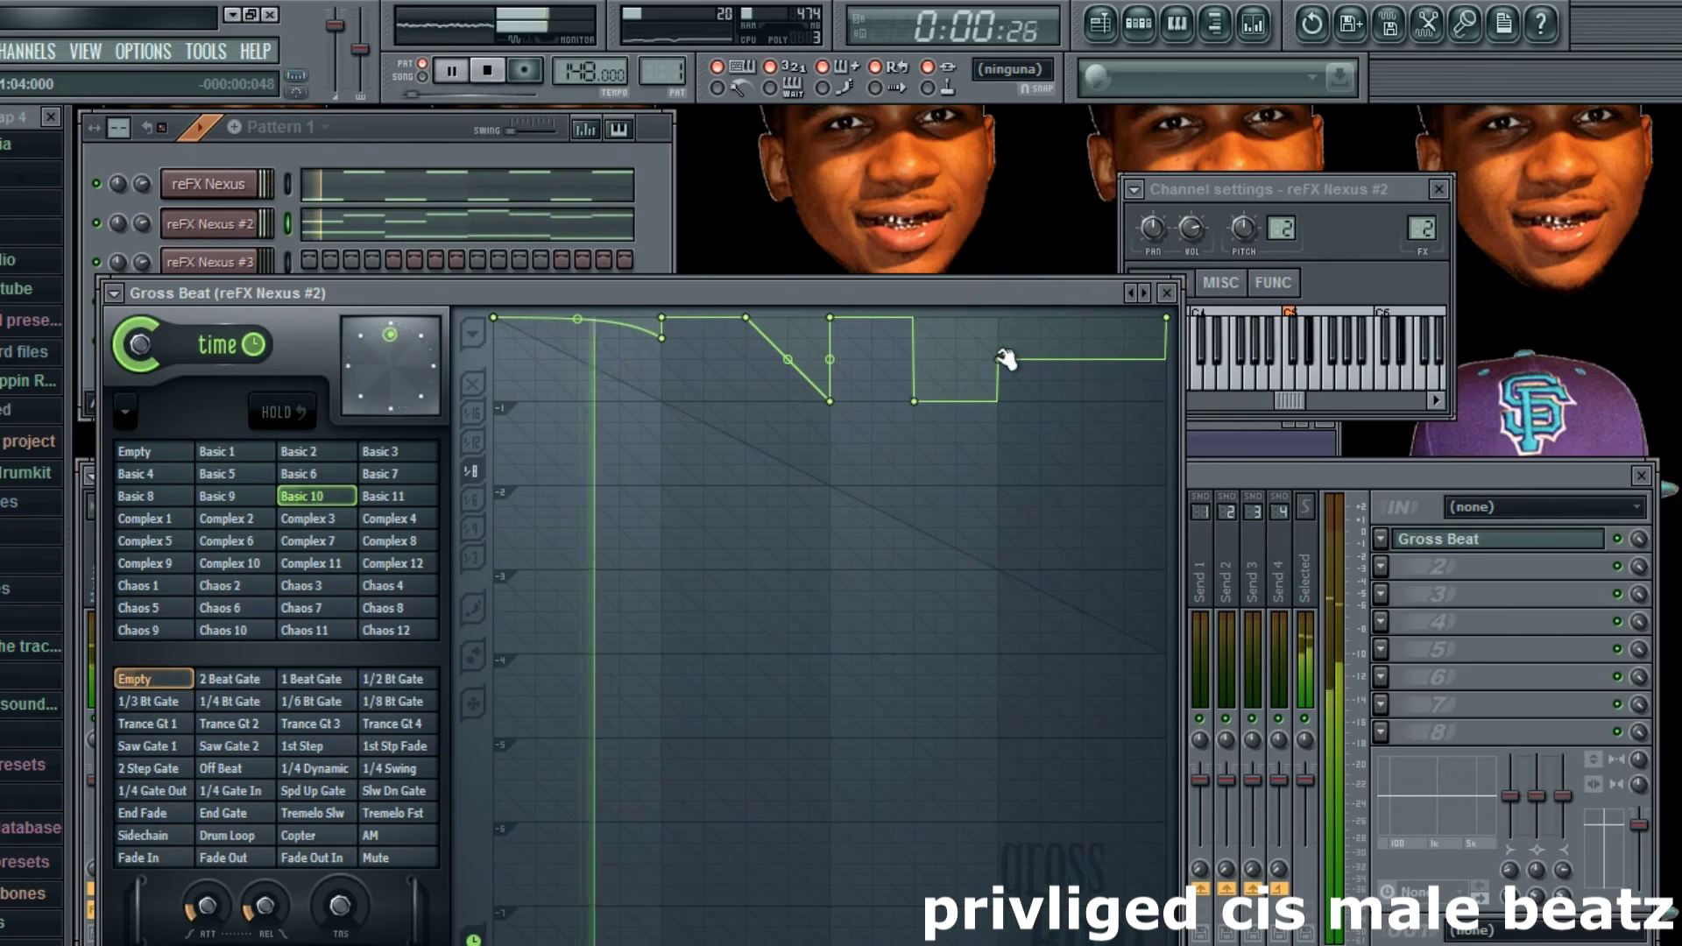
# Step: Transpose all notes of the reFX Nexus #2 and reFX Nexus channels down two semitones in their piano rolls
pyautogui.click(364, 143)
pyautogui.click(399, 233)
pyautogui.click(270, 121)
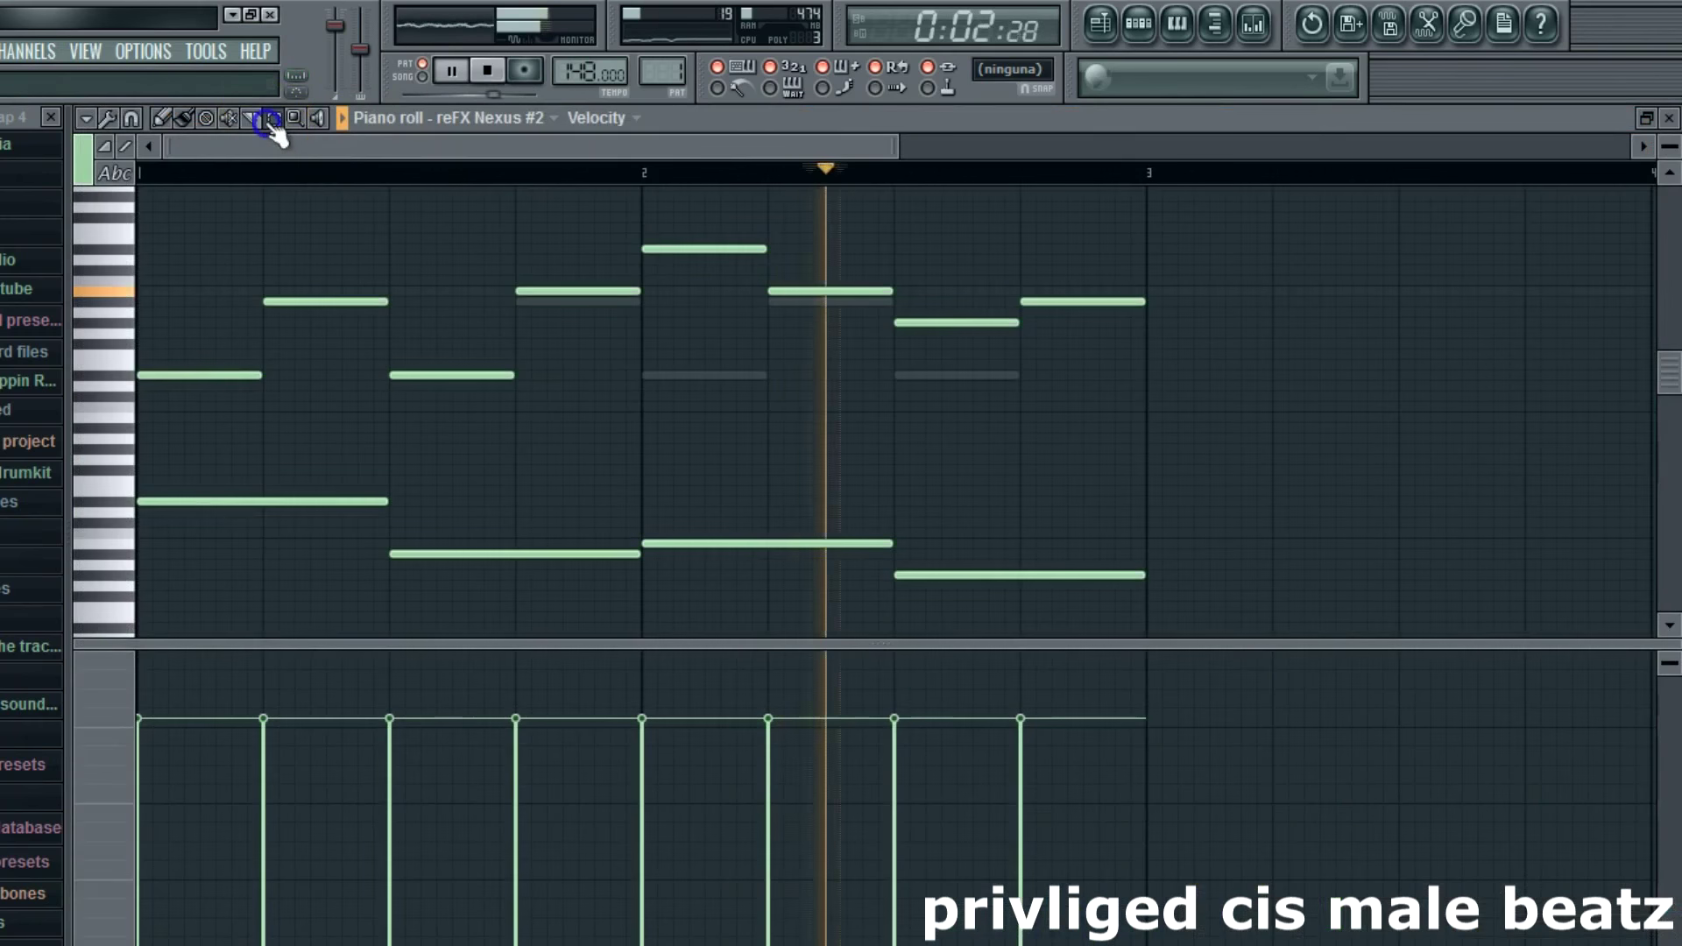
pyautogui.moveTo(1186, 210); pyautogui.dragTo(101, 620)
pyautogui.click(185, 121)
pyautogui.moveTo(210, 305); pyautogui.dragTo(196, 331)
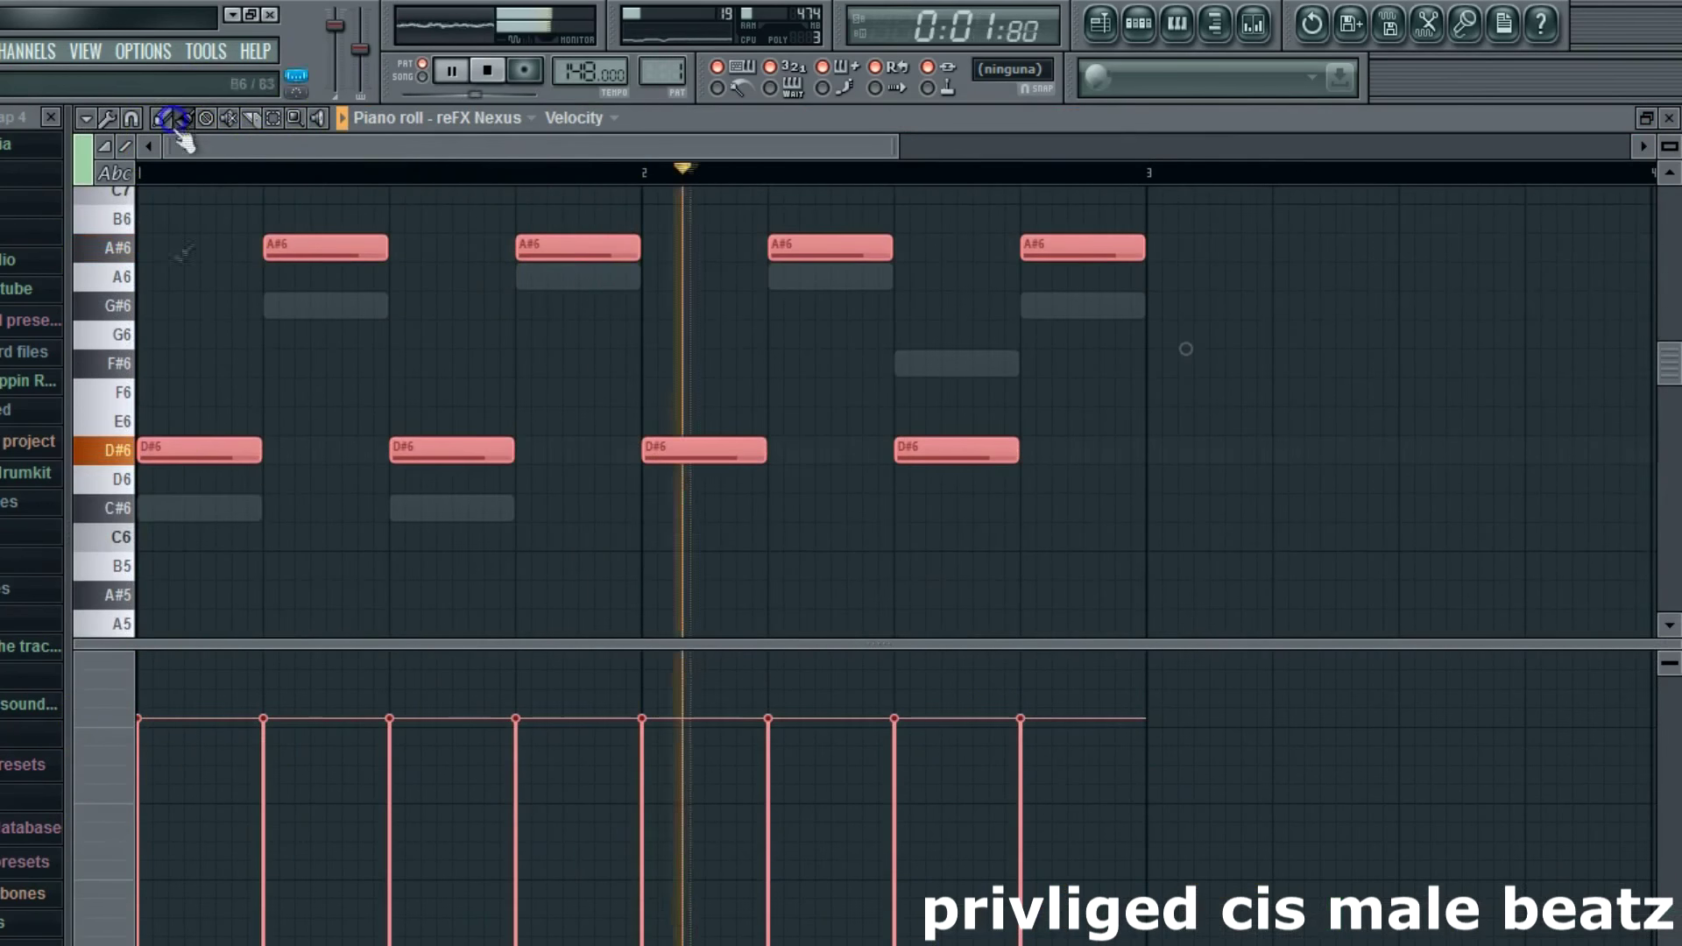
pyautogui.moveTo(169, 450); pyautogui.dragTo(166, 508)
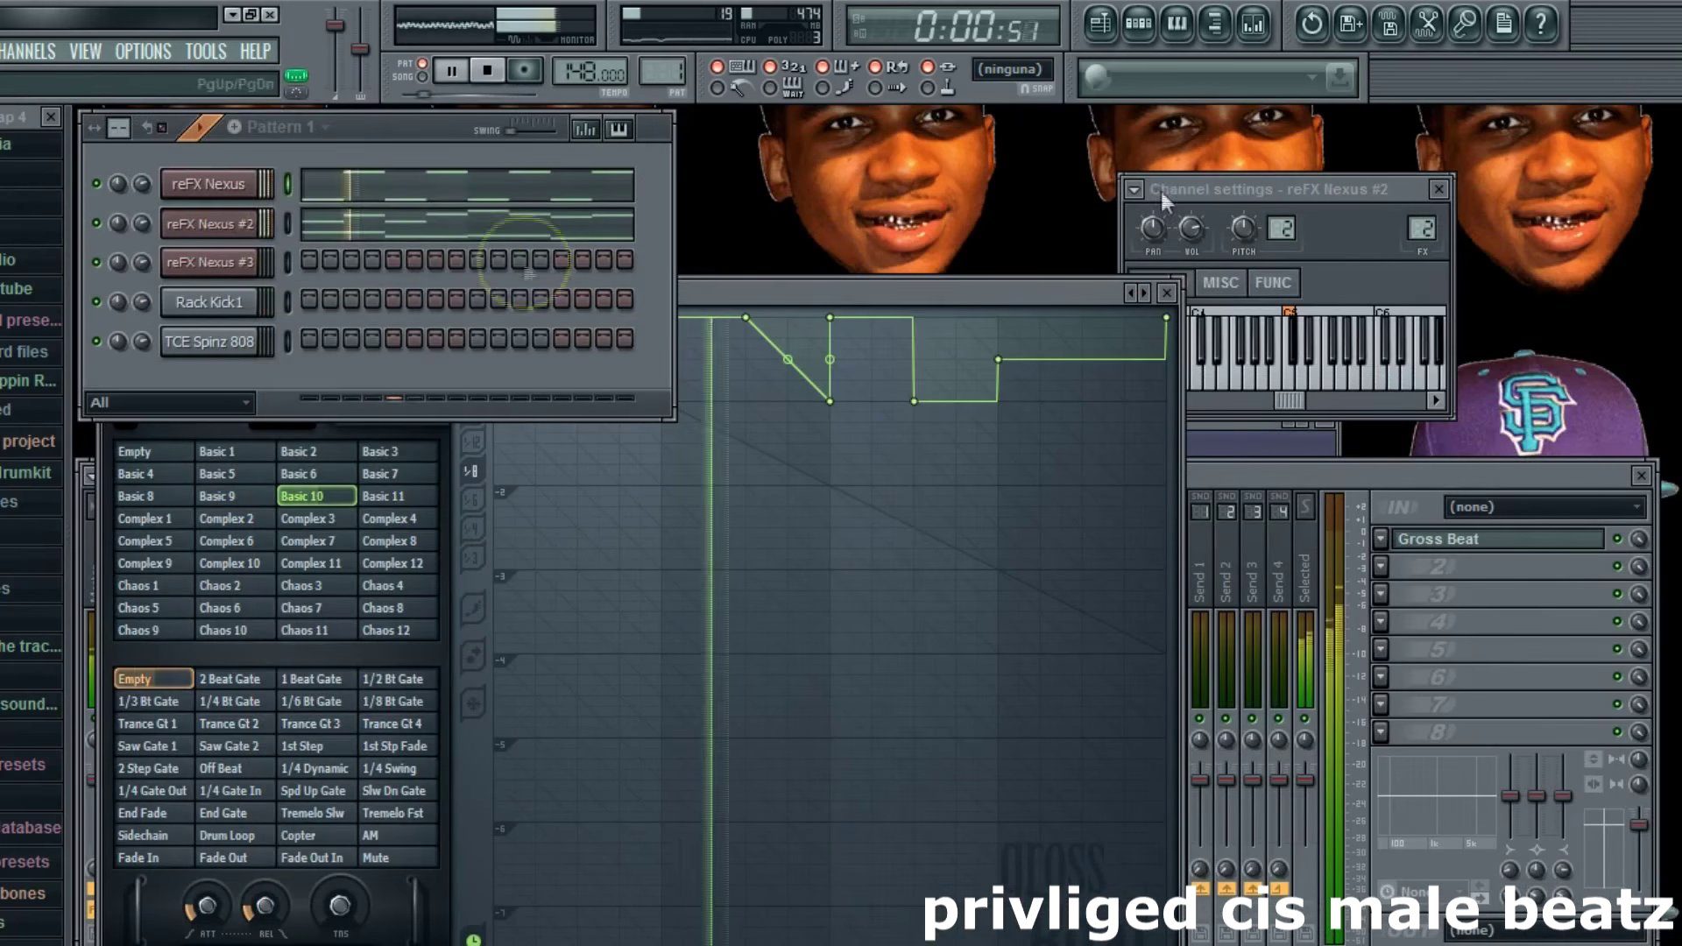
# Step: Open reFX Nexus #3, audition presets in the Bass category, and load BA Deltabass
pyautogui.click(201, 263)
pyautogui.moveTo(696, 481); pyautogui.dragTo(727, 208)
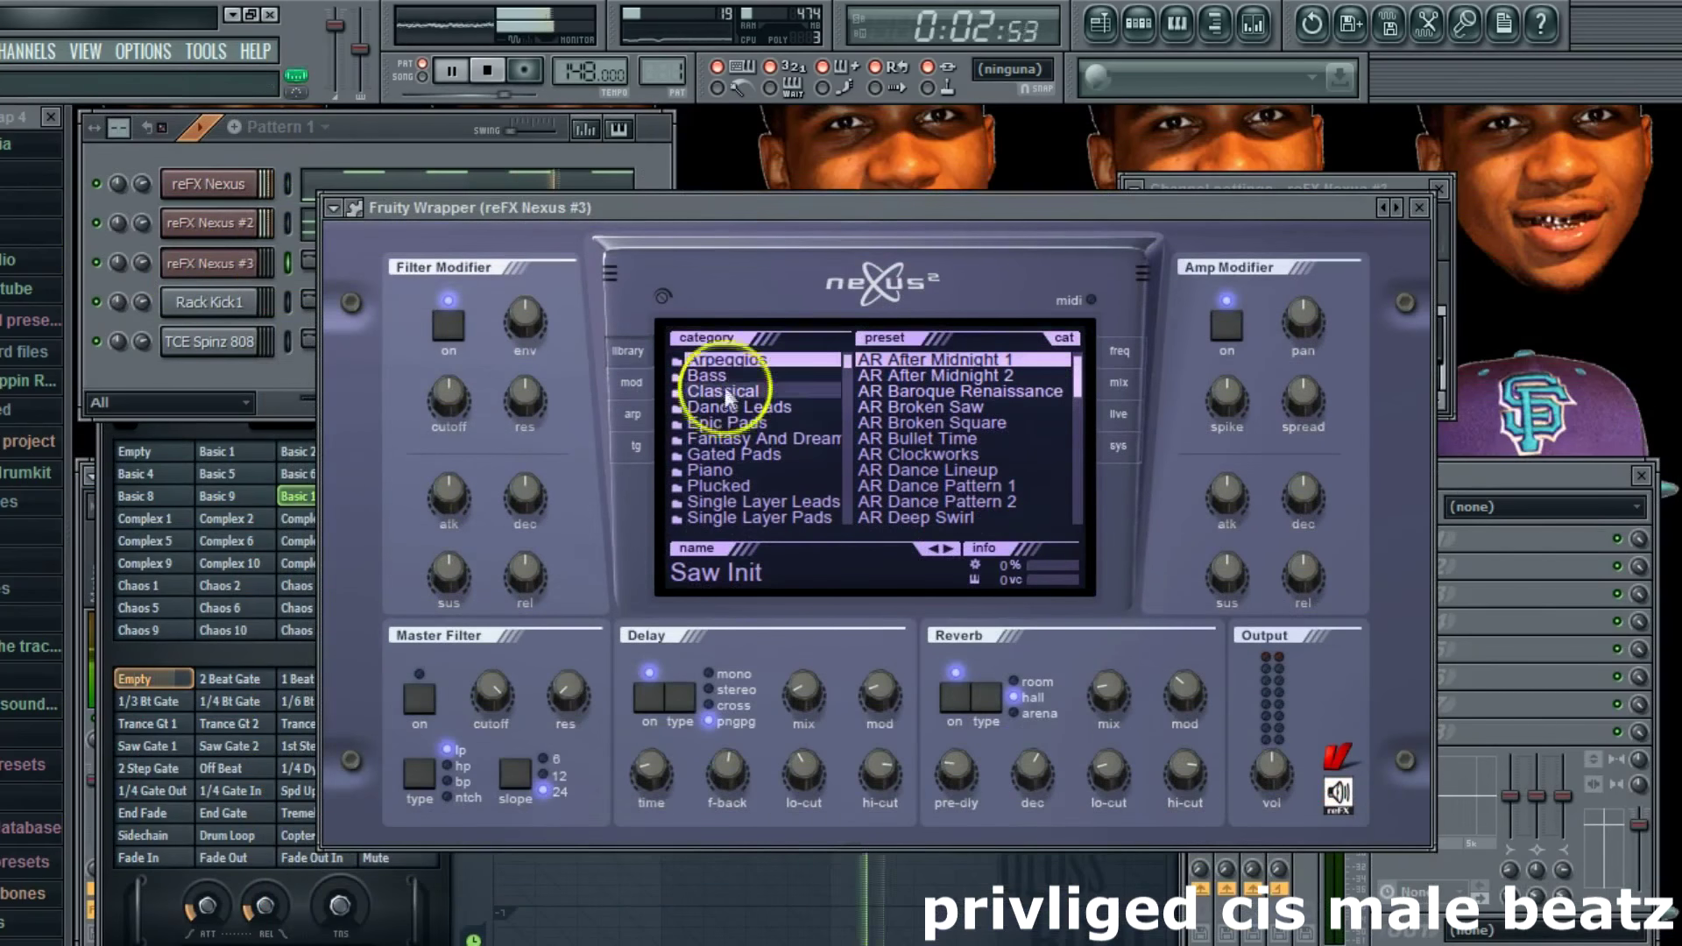
pyautogui.click(744, 392)
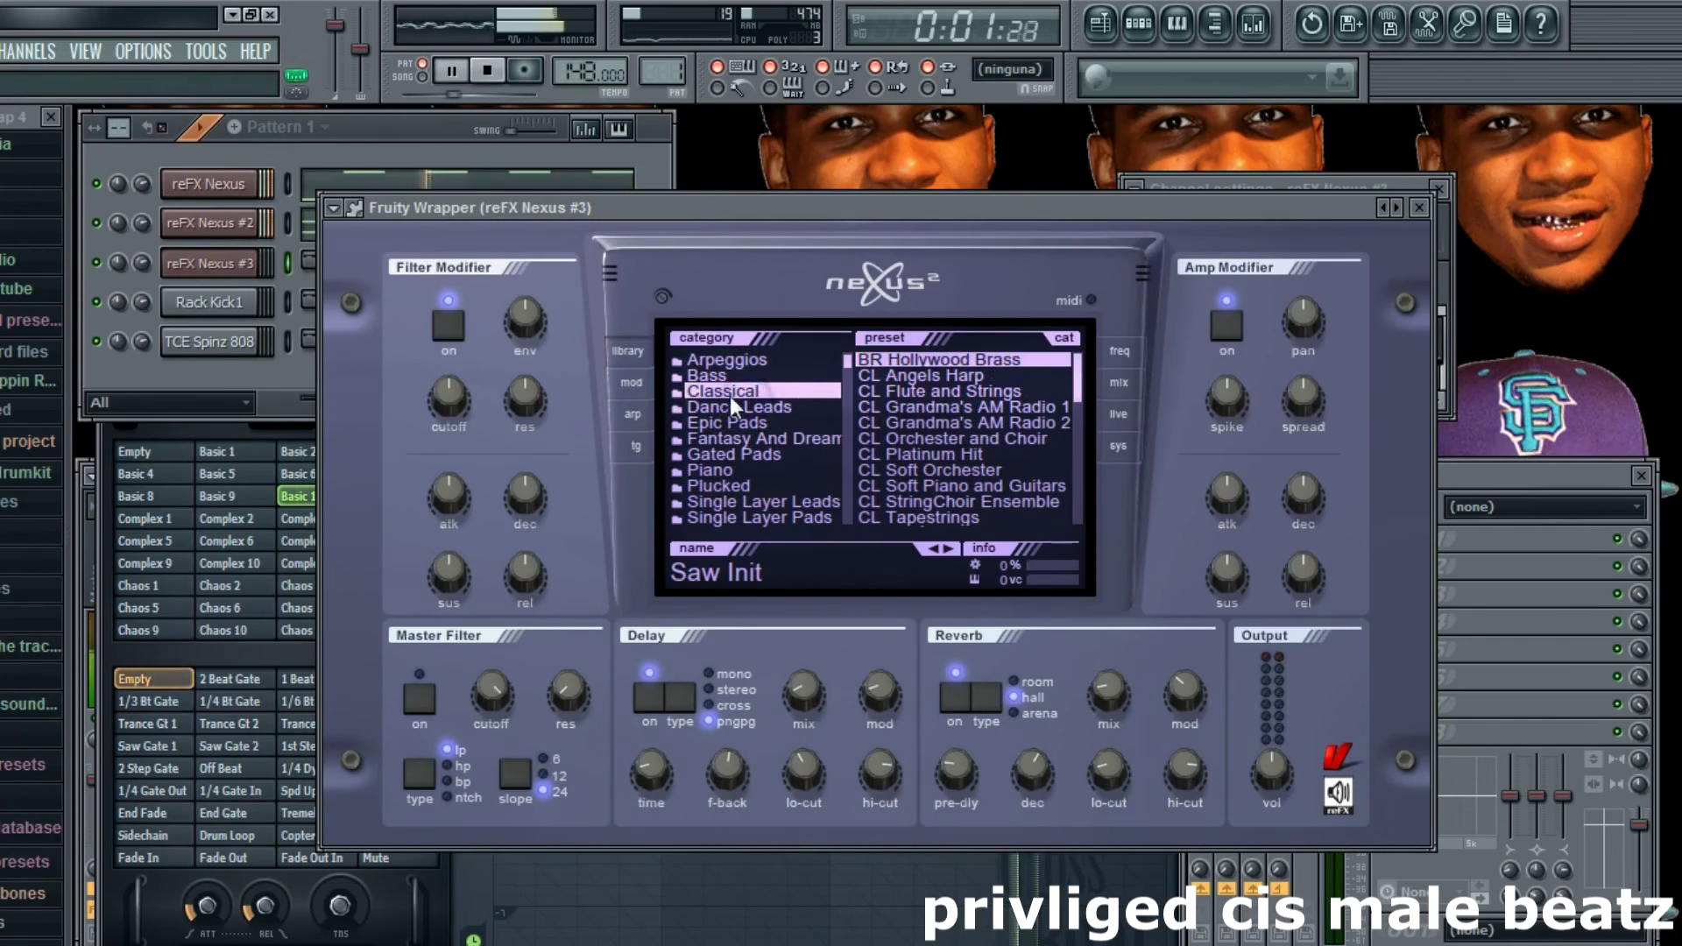
pyautogui.click(736, 375)
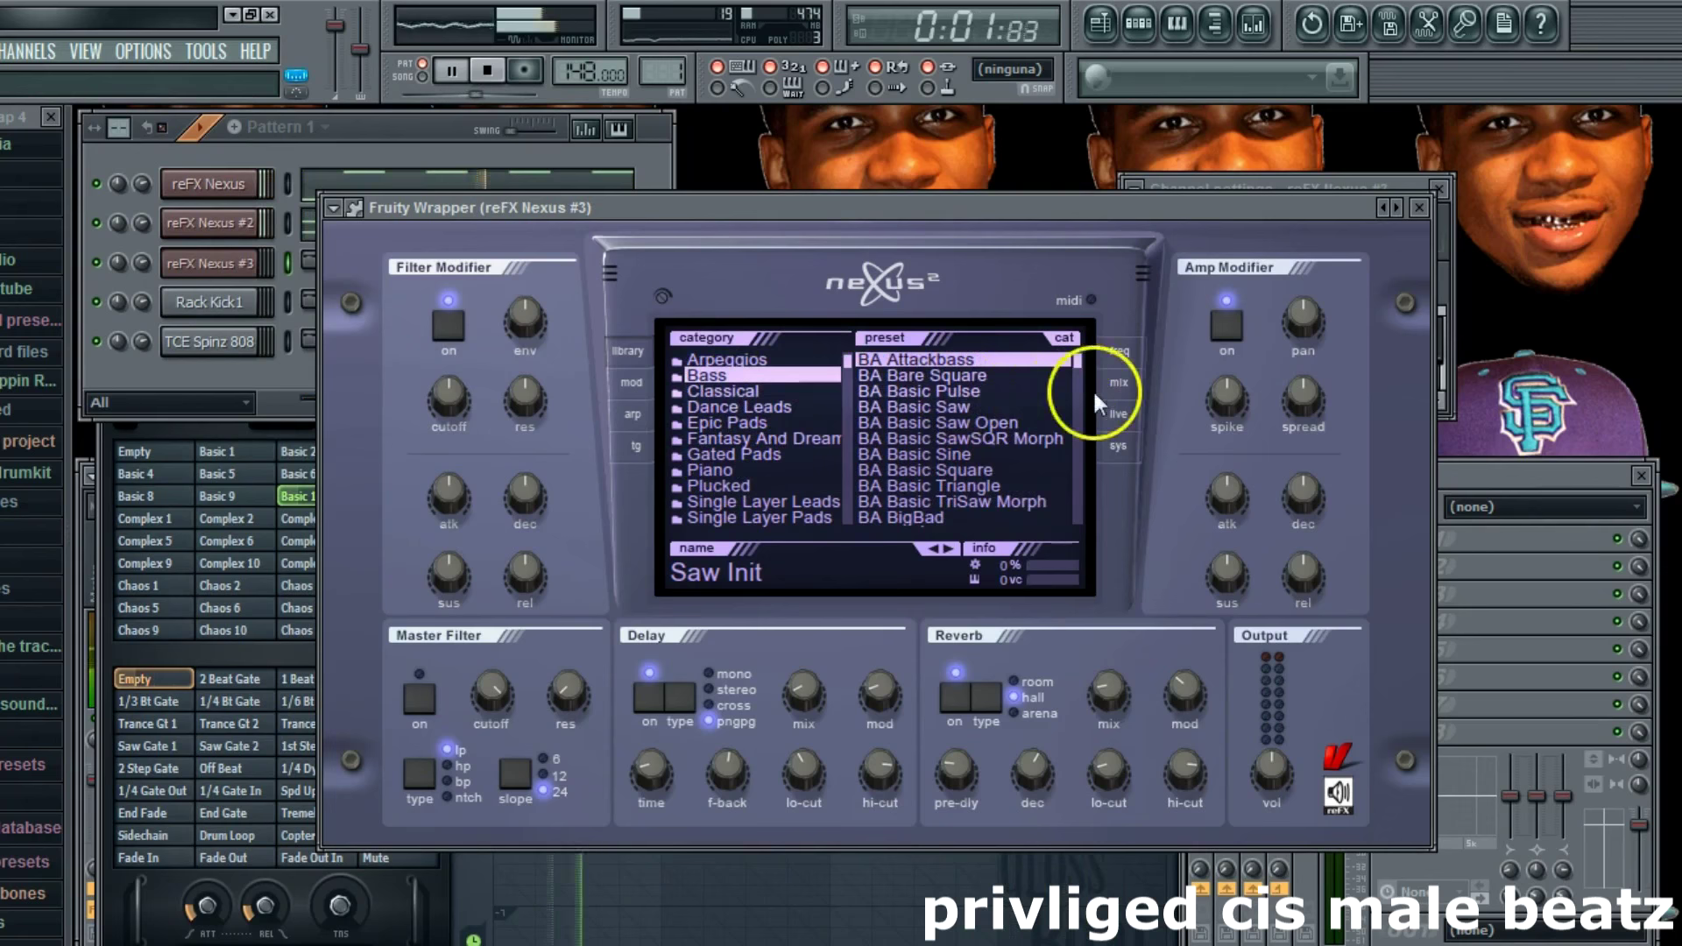
pyautogui.scroll(-5, 1081, 377)
pyautogui.click(999, 454)
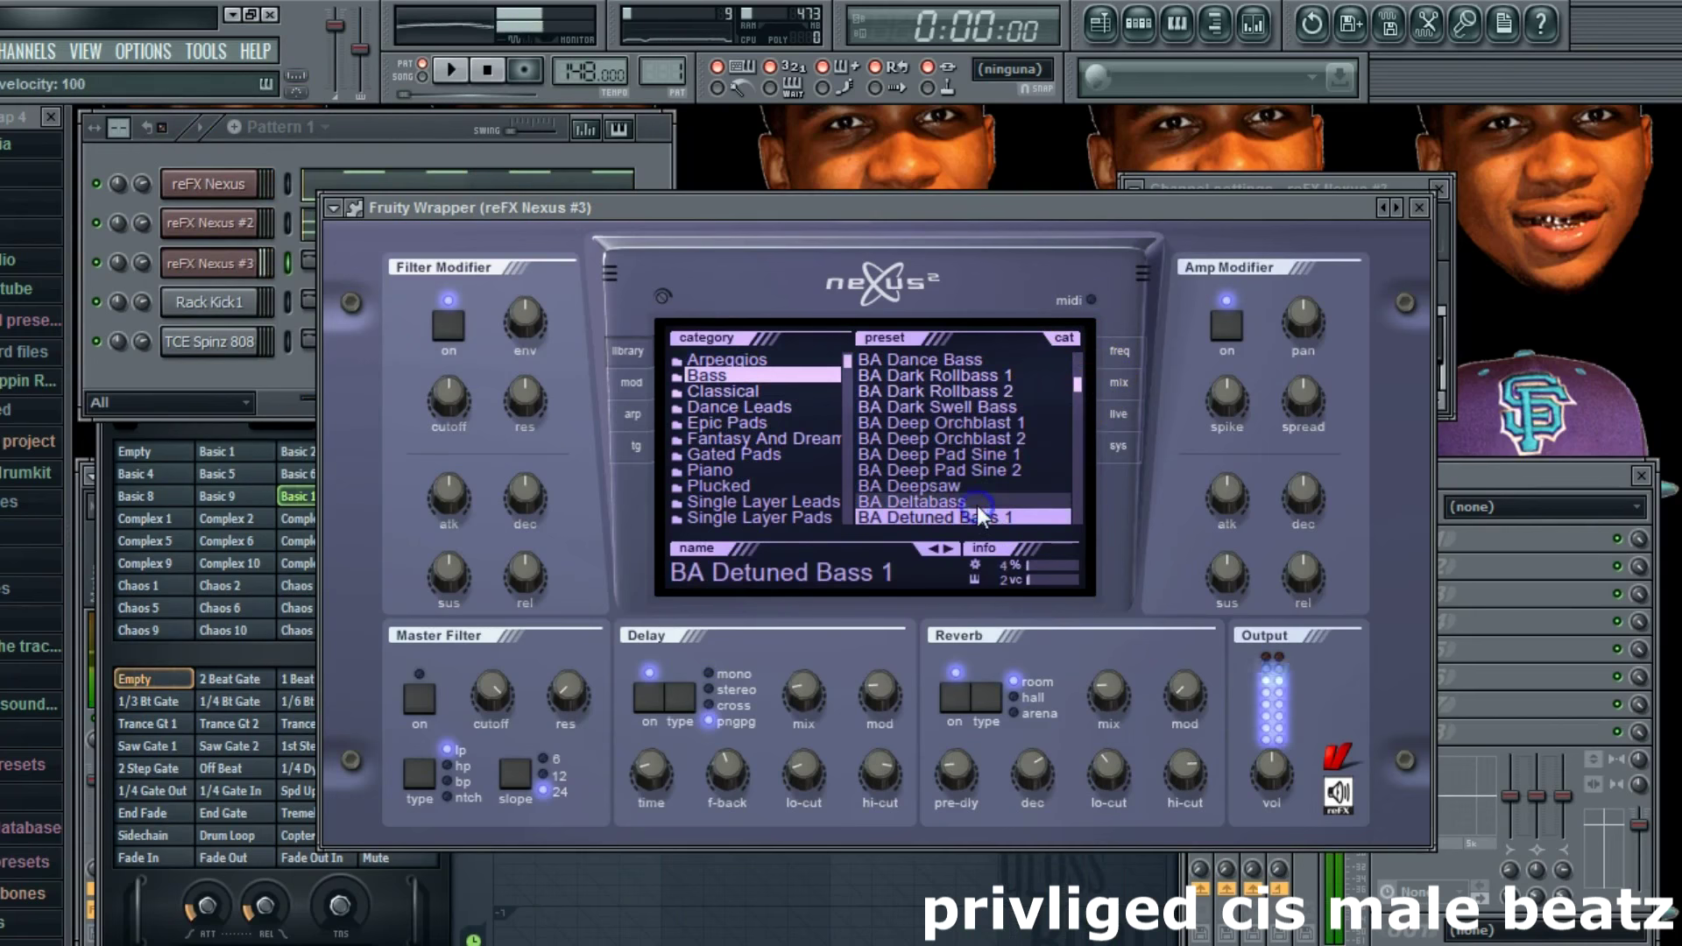
# Step: Route the reFX Nexus #3 channel to mixer track 3 and load Fruity Fast Dist in the track's first effect slot
pyautogui.click(1131, 188)
pyautogui.click(1148, 249)
pyautogui.click(1382, 540)
pyautogui.click(1243, 668)
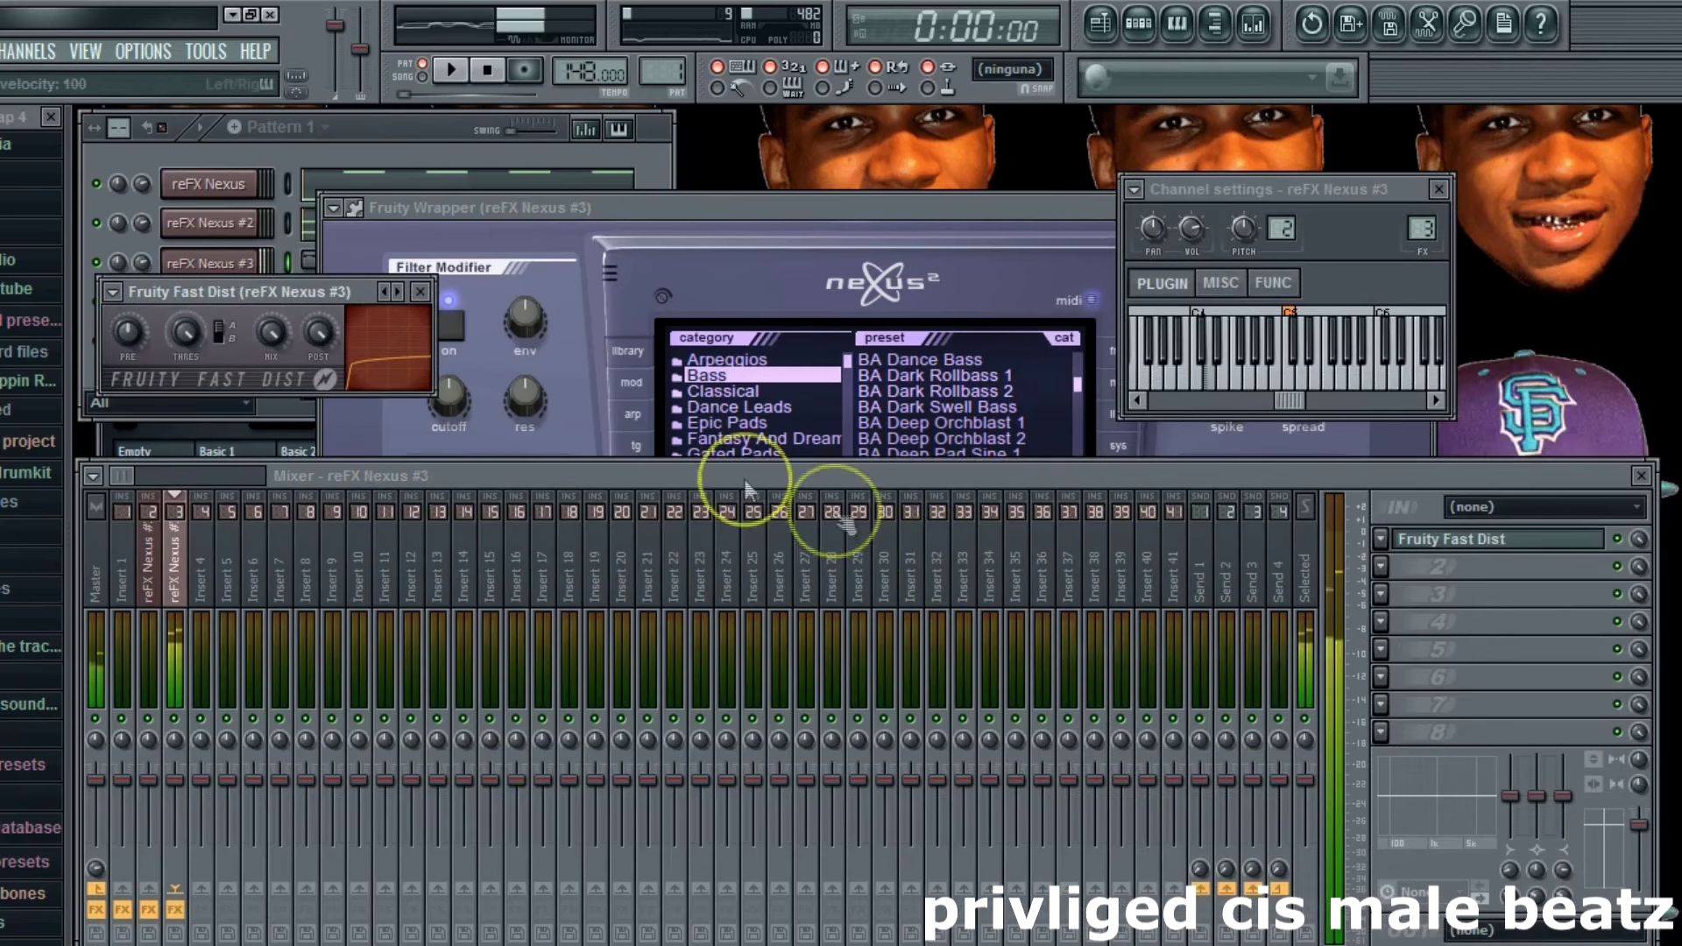
# Step: Load Fruity Parametric EQ 2 in the track's second effect slot and boost bands 6 and 7 around 1.5 kHz
pyautogui.click(1389, 570)
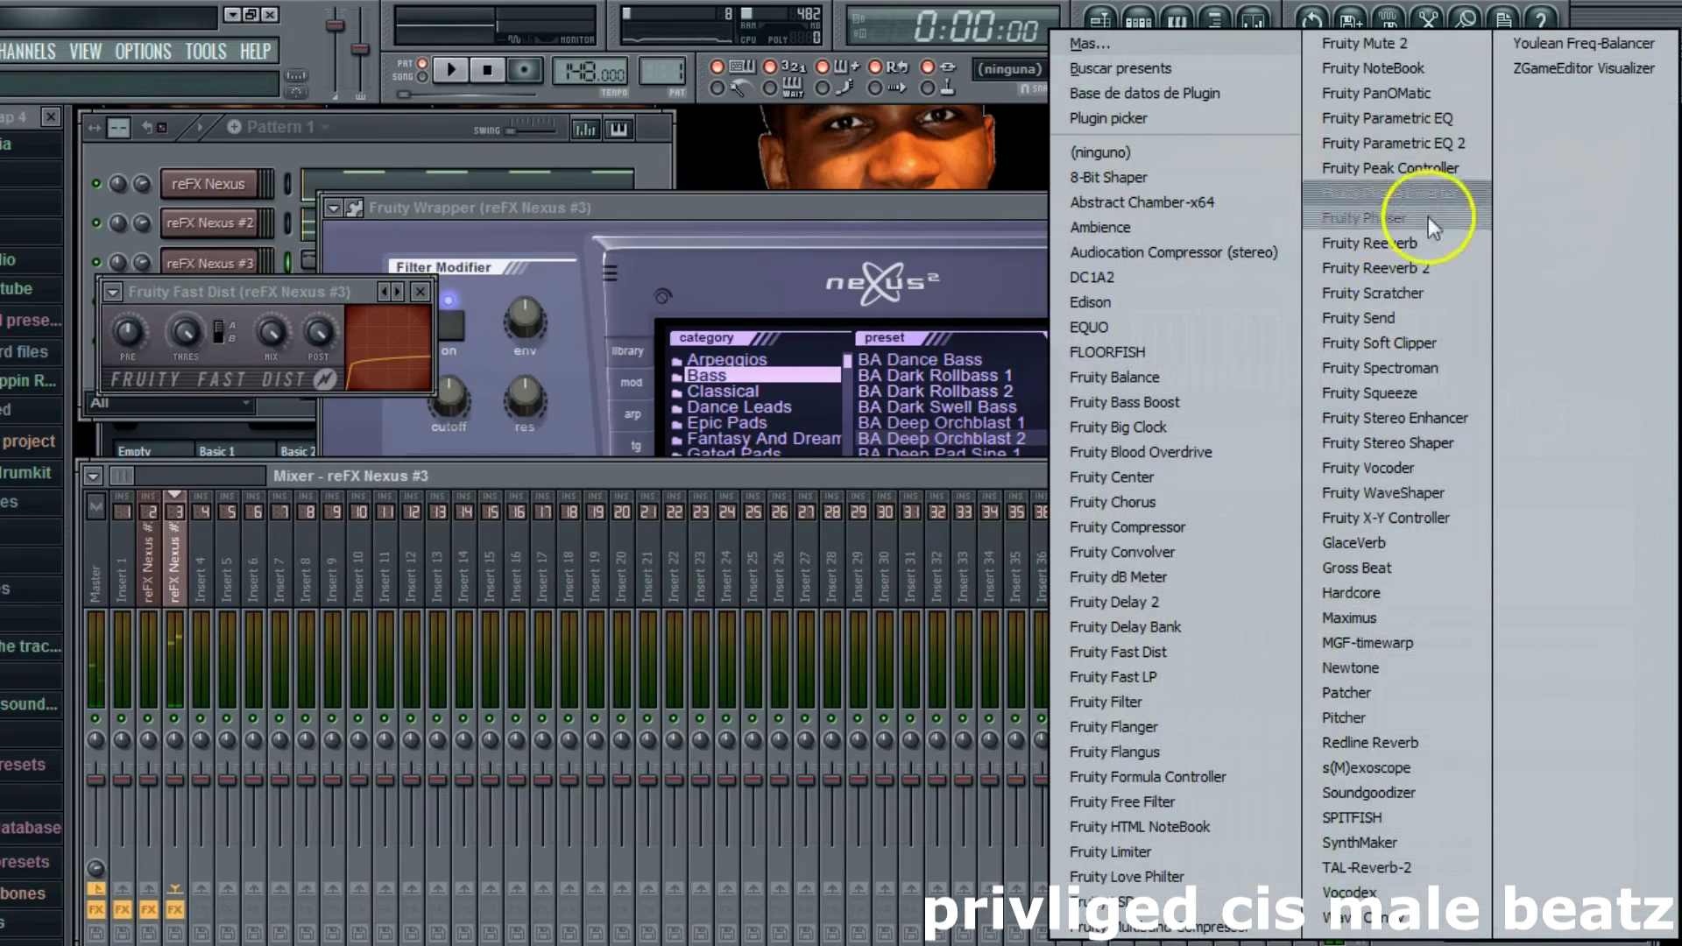
pyautogui.click(1434, 146)
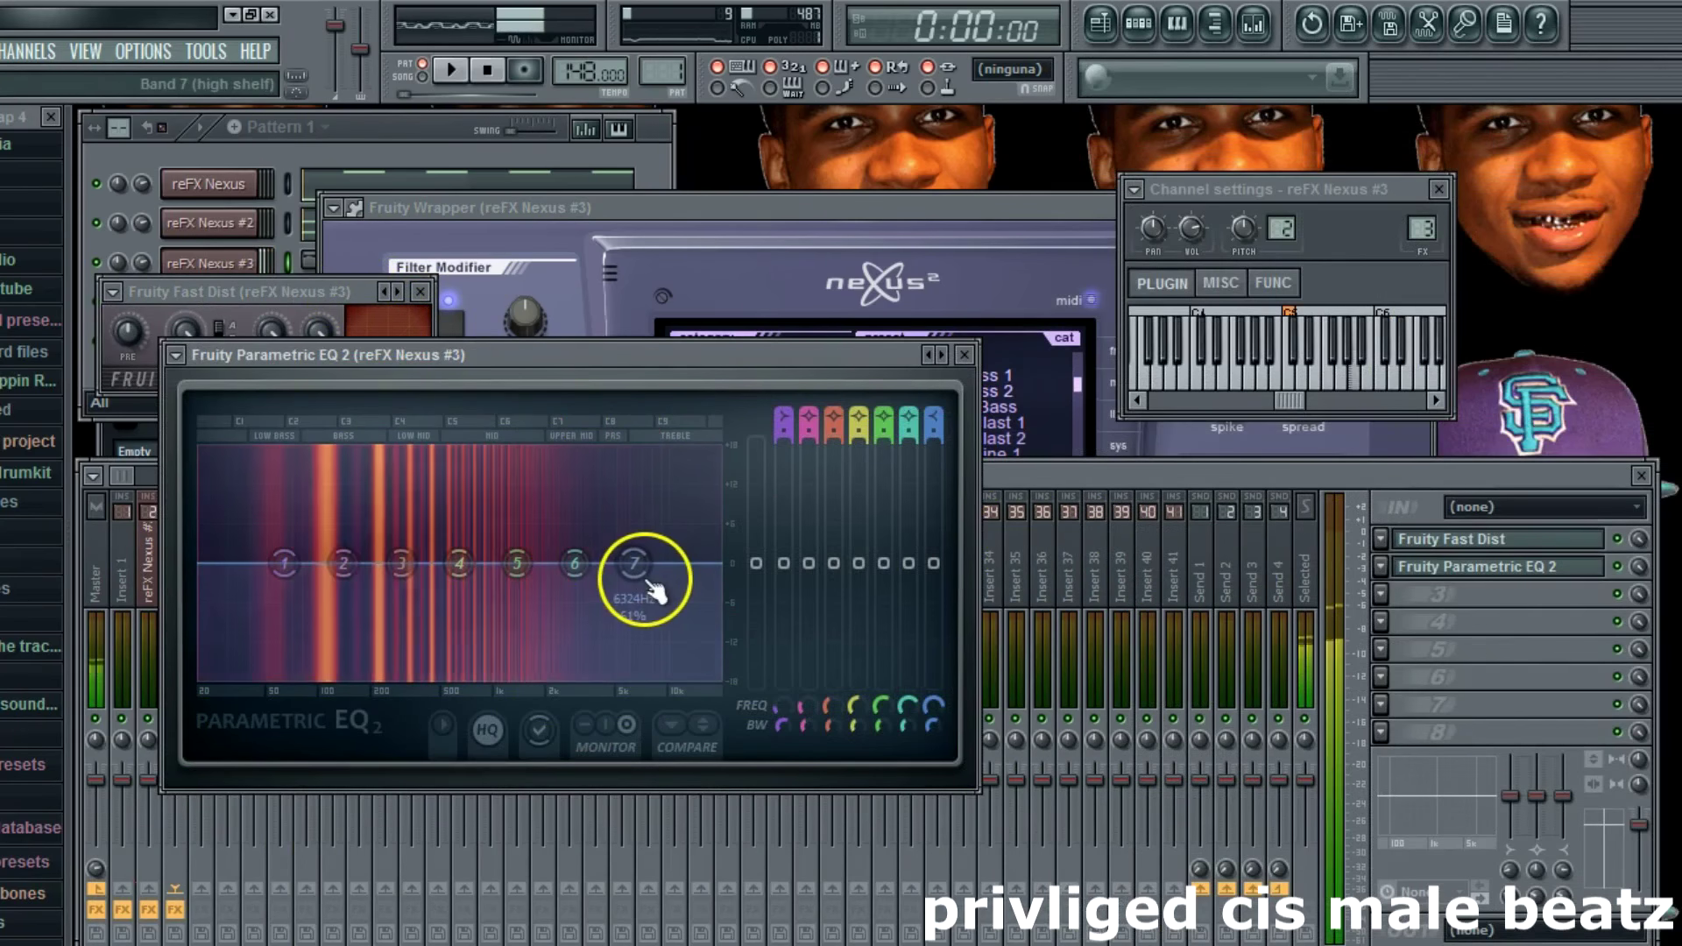
pyautogui.moveTo(645, 579); pyautogui.dragTo(520, 506)
pyautogui.moveTo(576, 565); pyautogui.dragTo(527, 521)
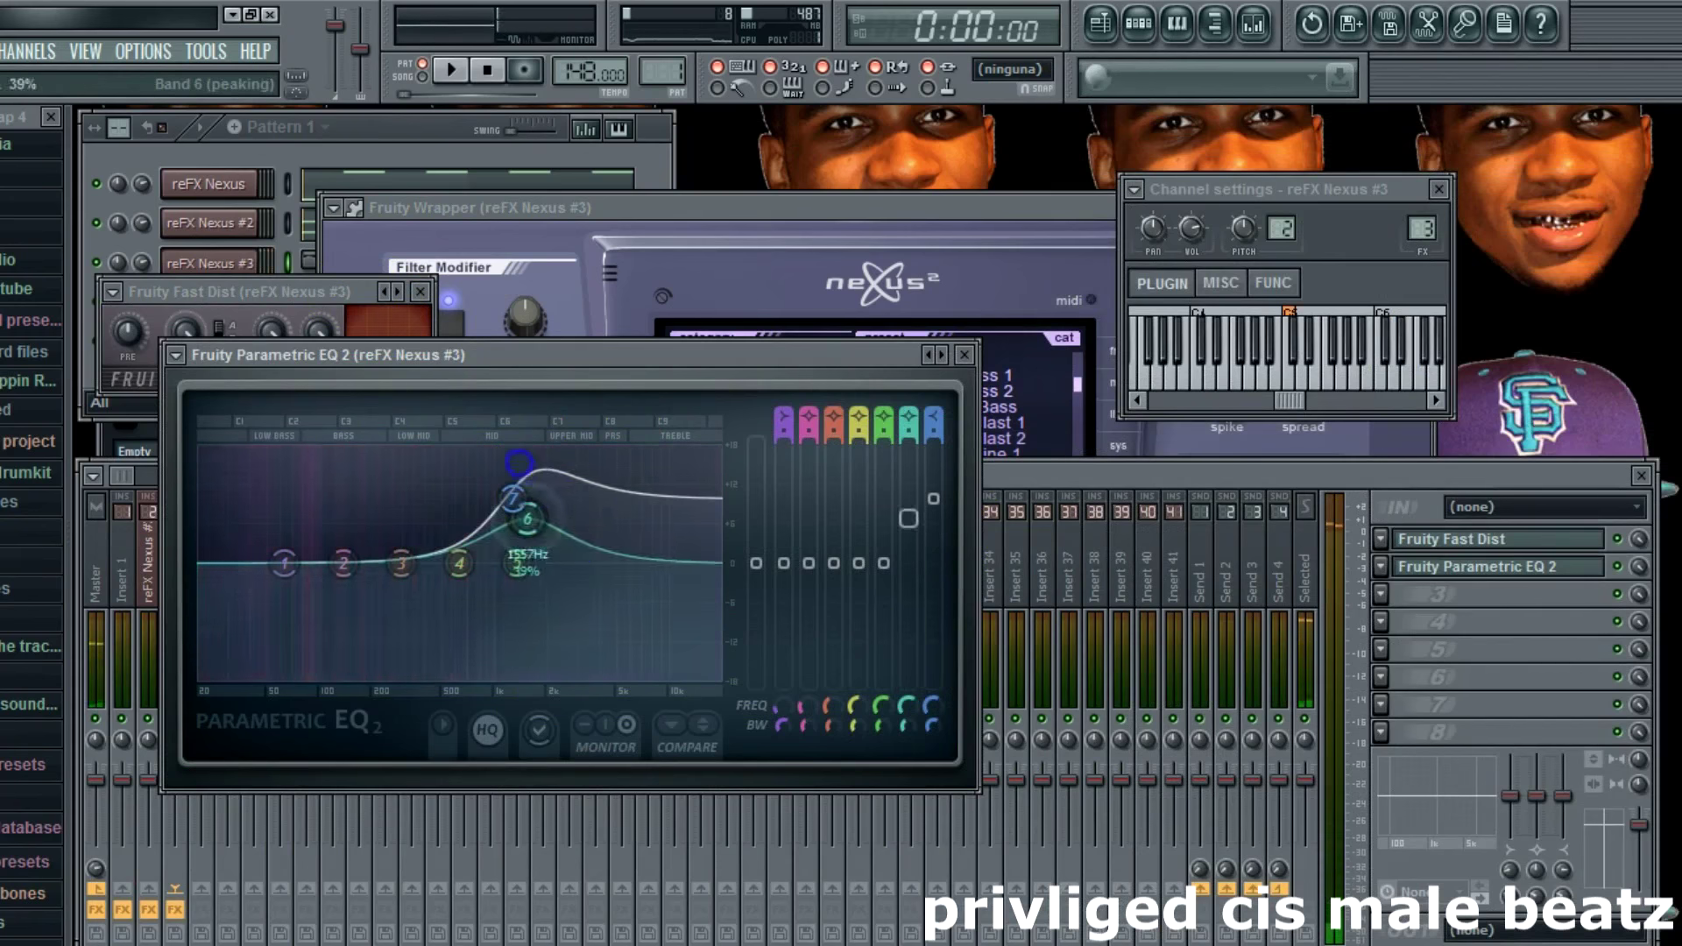
pyautogui.click(741, 302)
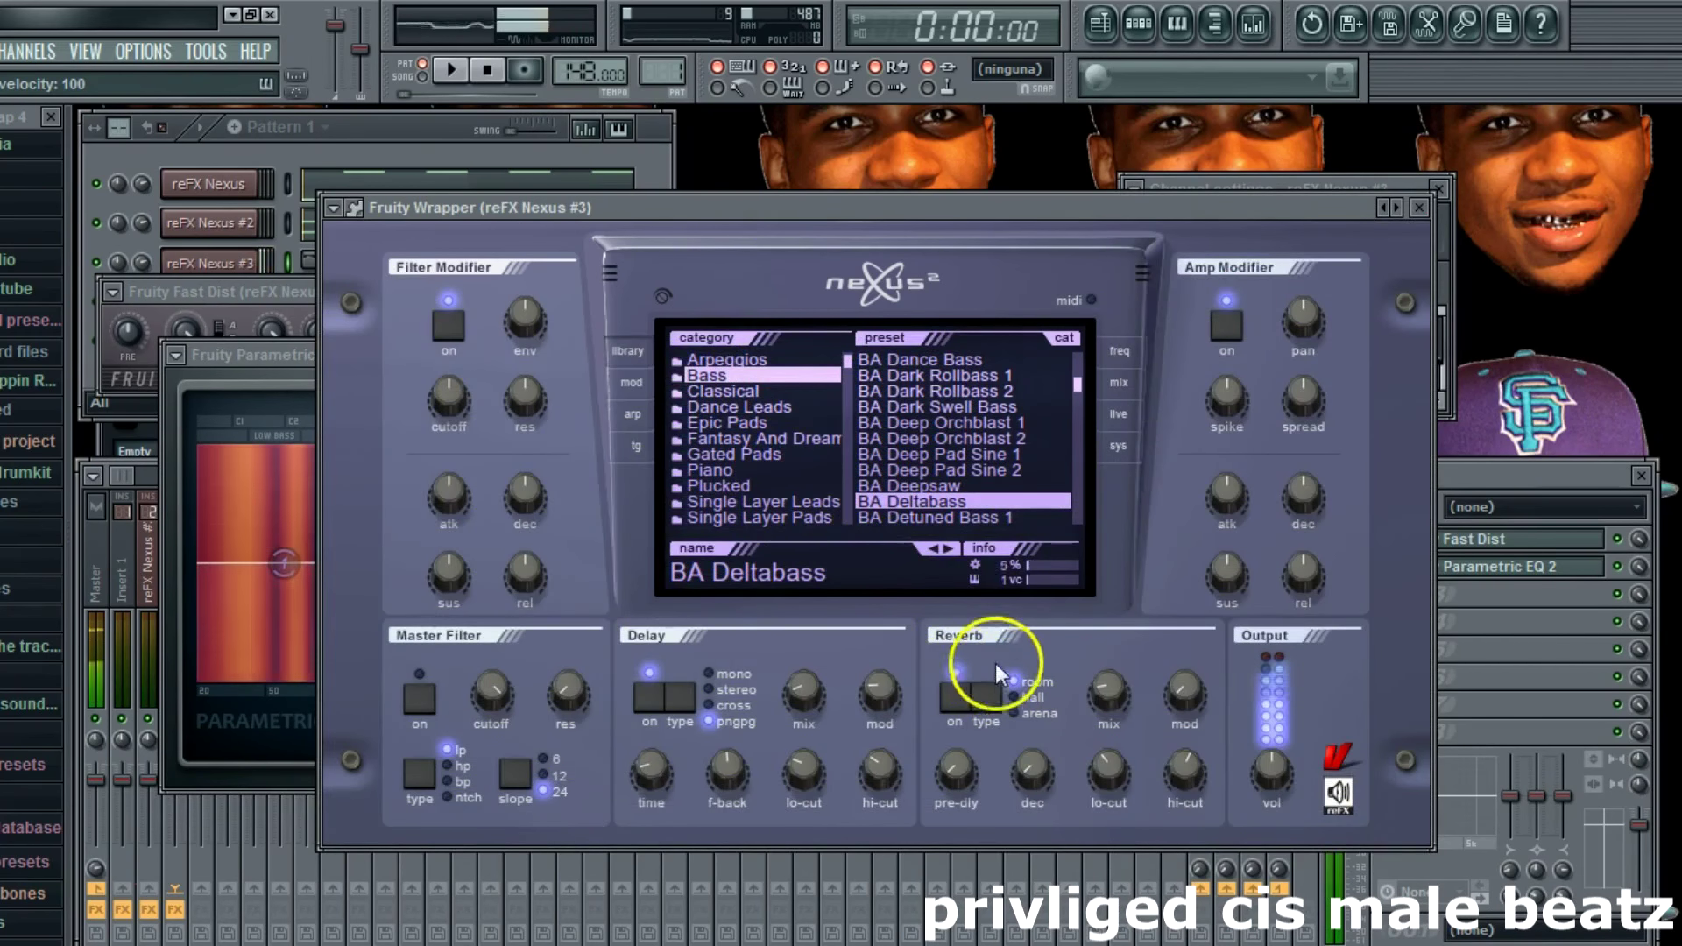
# Step: Open the reFX Nexus #3 piano roll, place two one-beat C#5 notes from the start of bar 1, and play the pattern
pyautogui.click(368, 158)
pyautogui.rightClick(247, 258)
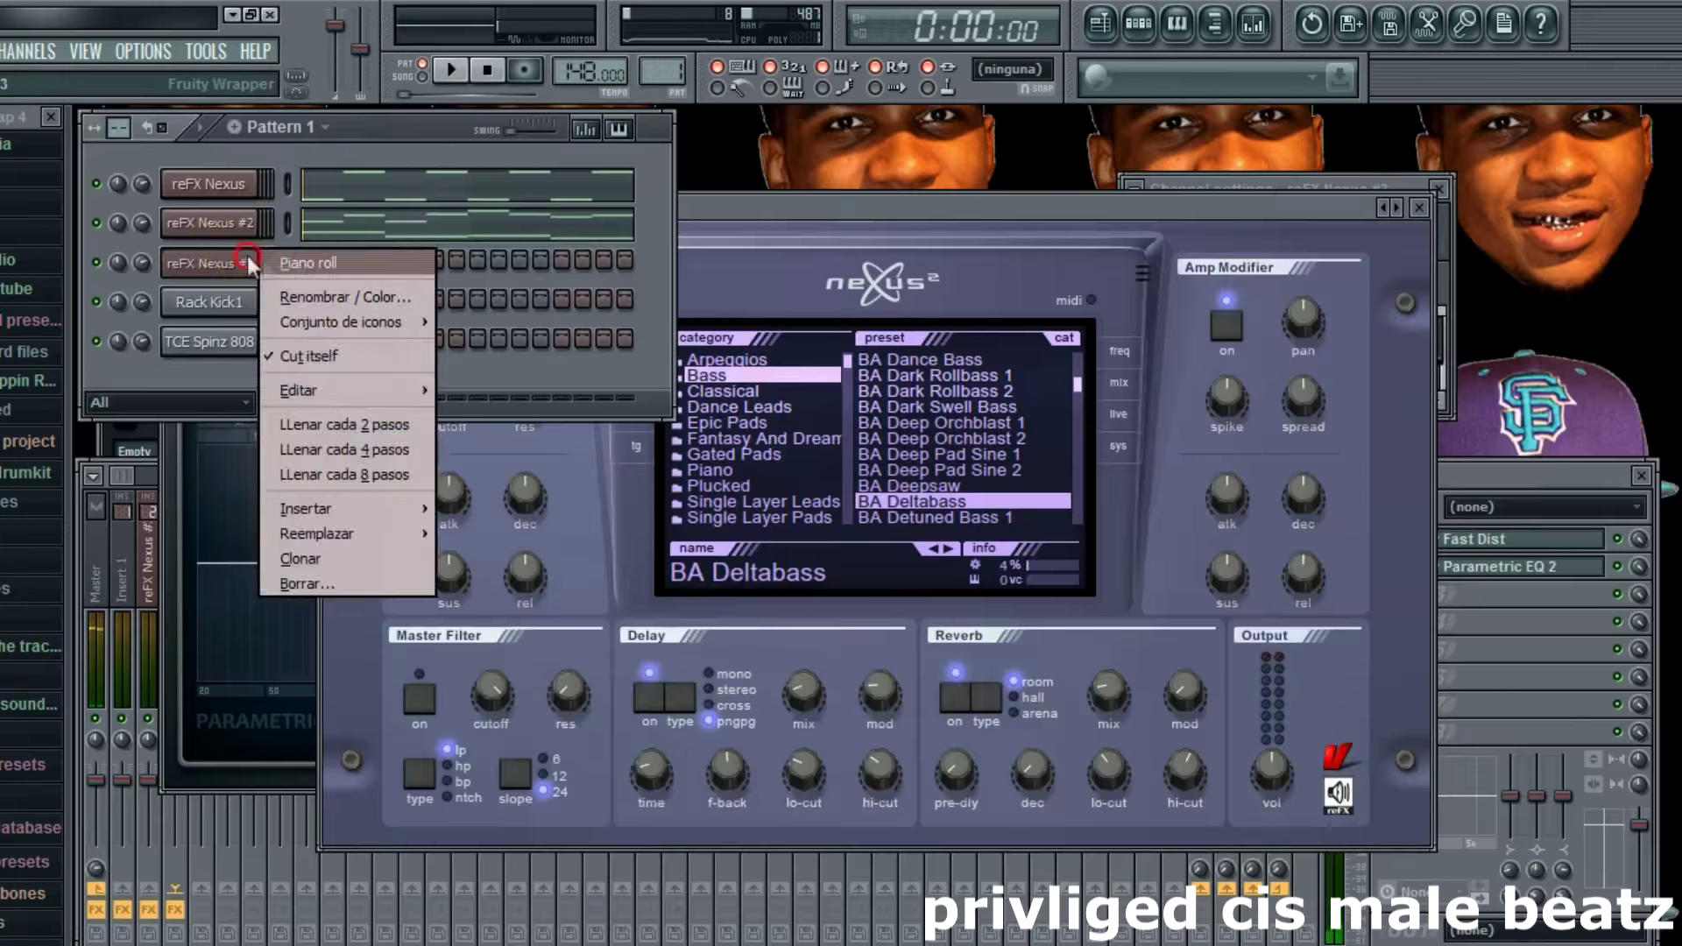
pyautogui.click(341, 262)
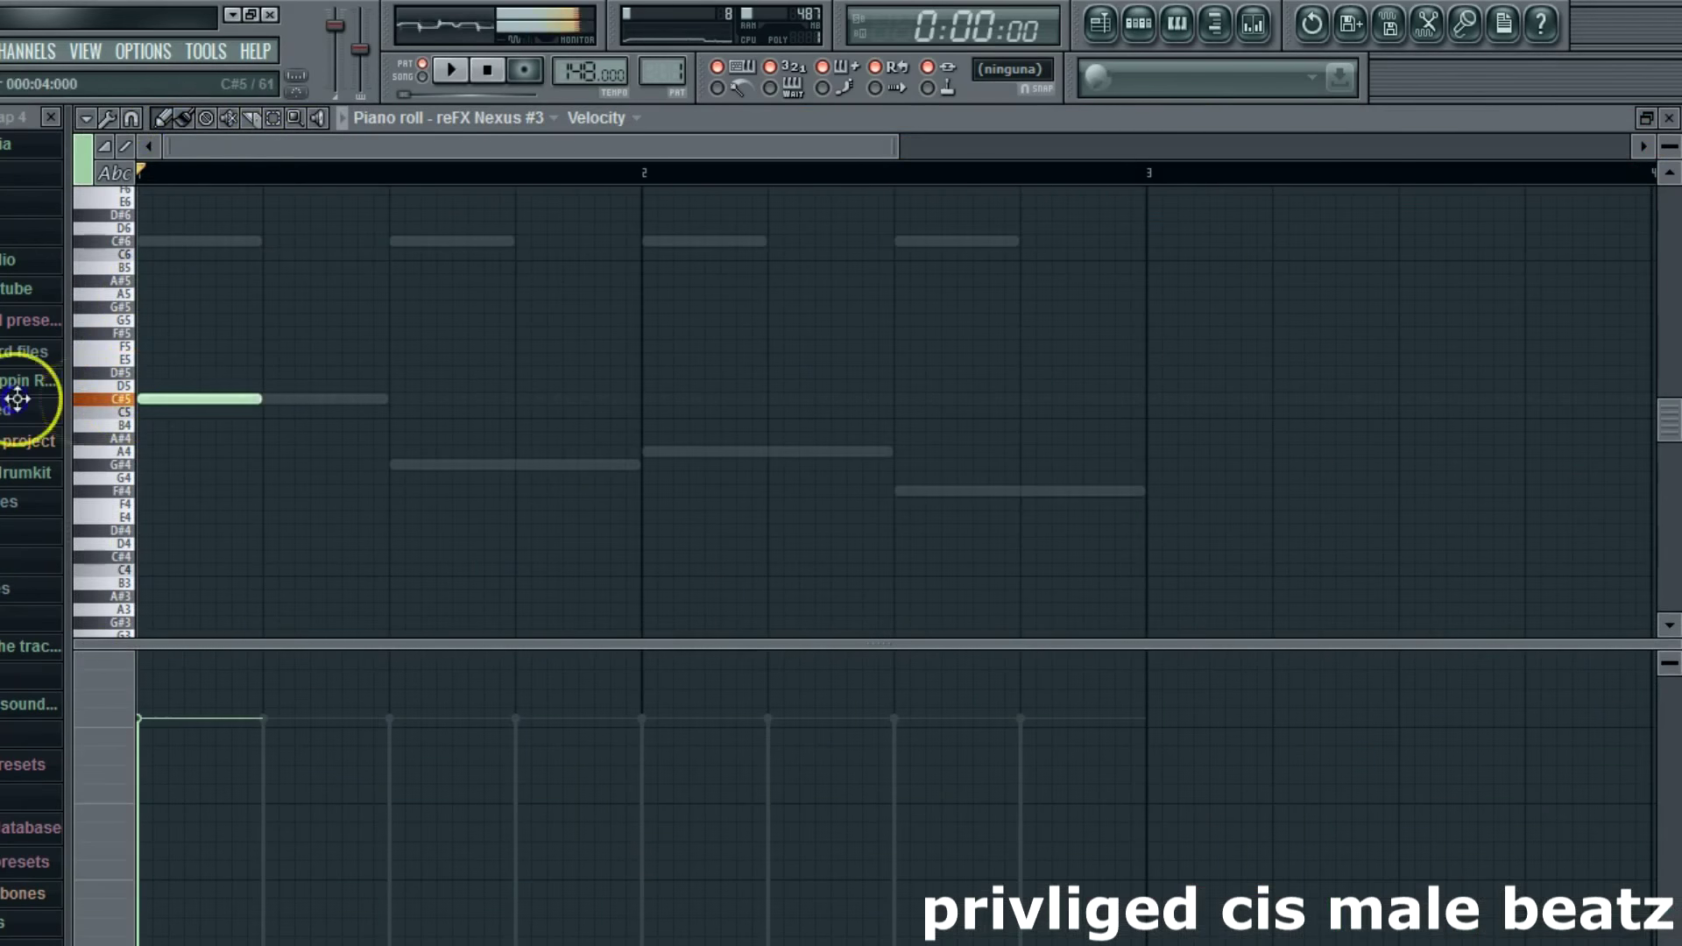
pyautogui.press('space')
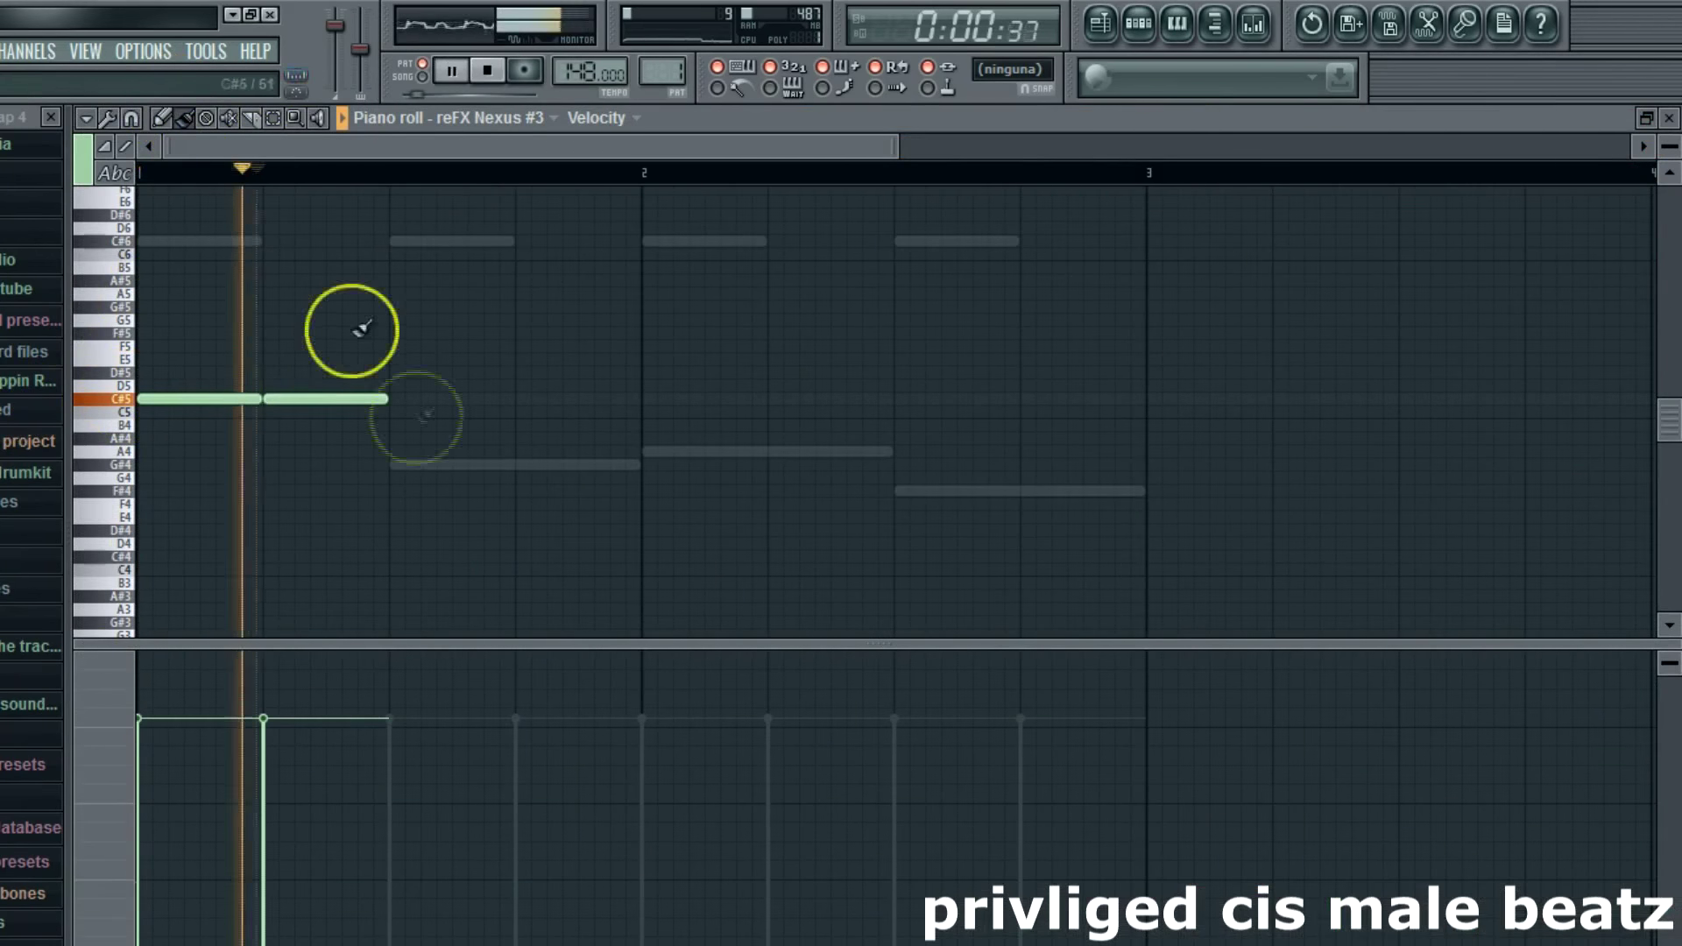
pyautogui.click(645, 451)
pyautogui.click(907, 487)
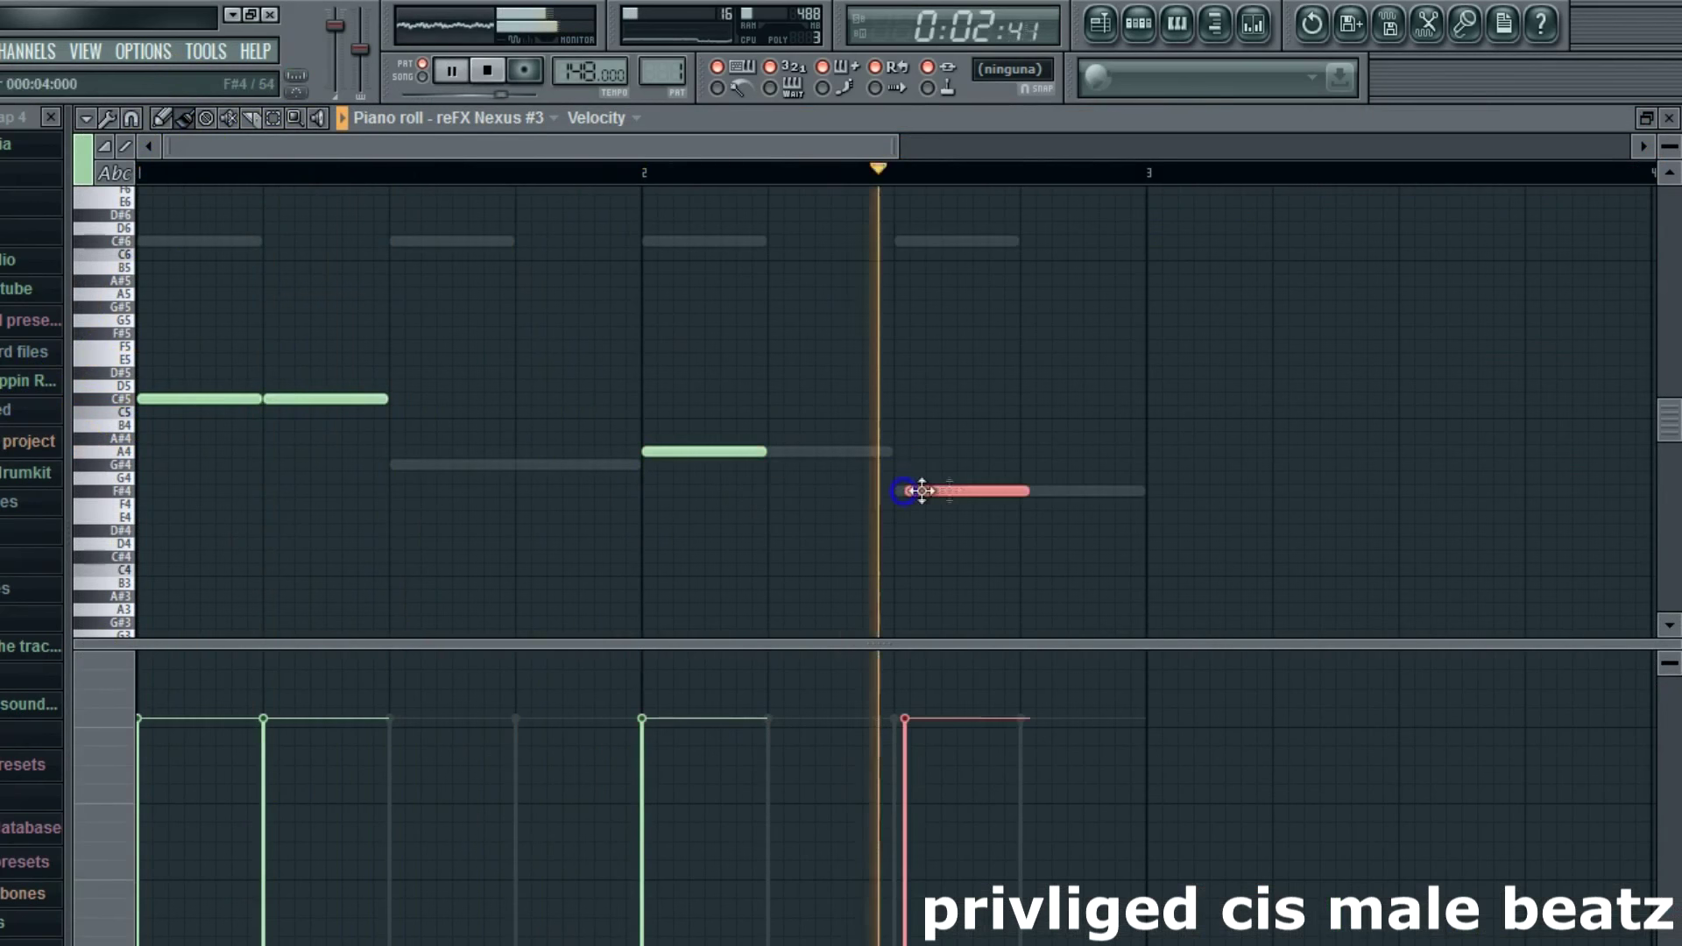
pyautogui.rightClick(938, 493)
pyautogui.rightClick(702, 454)
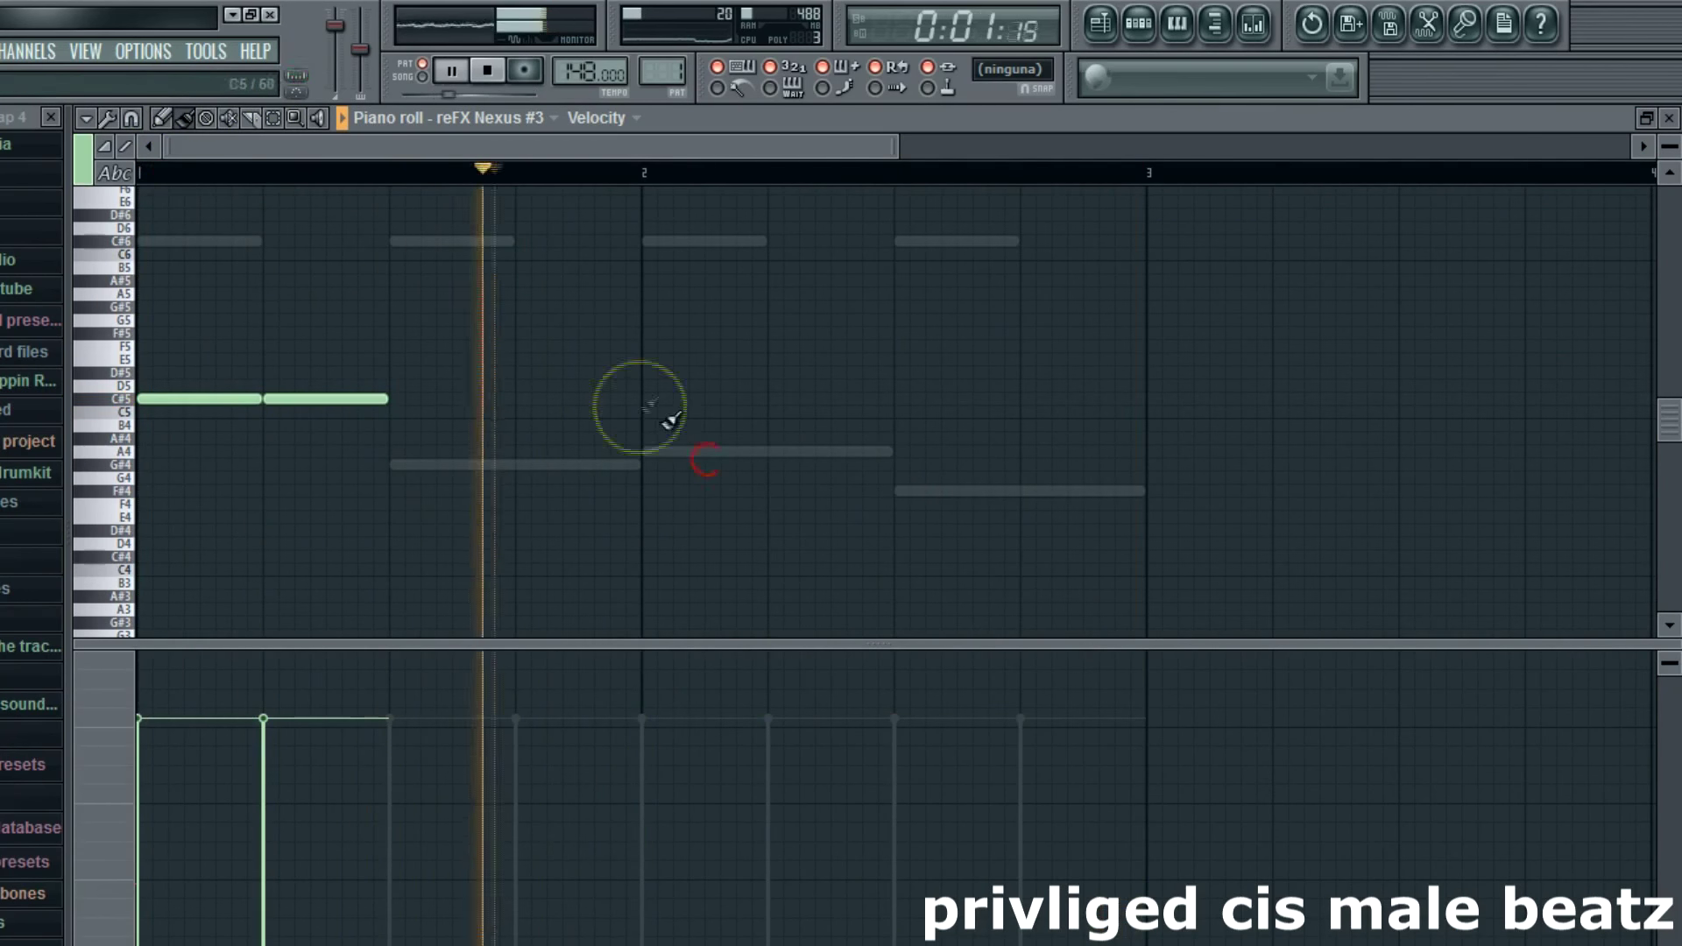
pyautogui.moveTo(638, 399); pyautogui.dragTo(771, 399)
pyautogui.click(896, 386)
pyautogui.rightClick(959, 386)
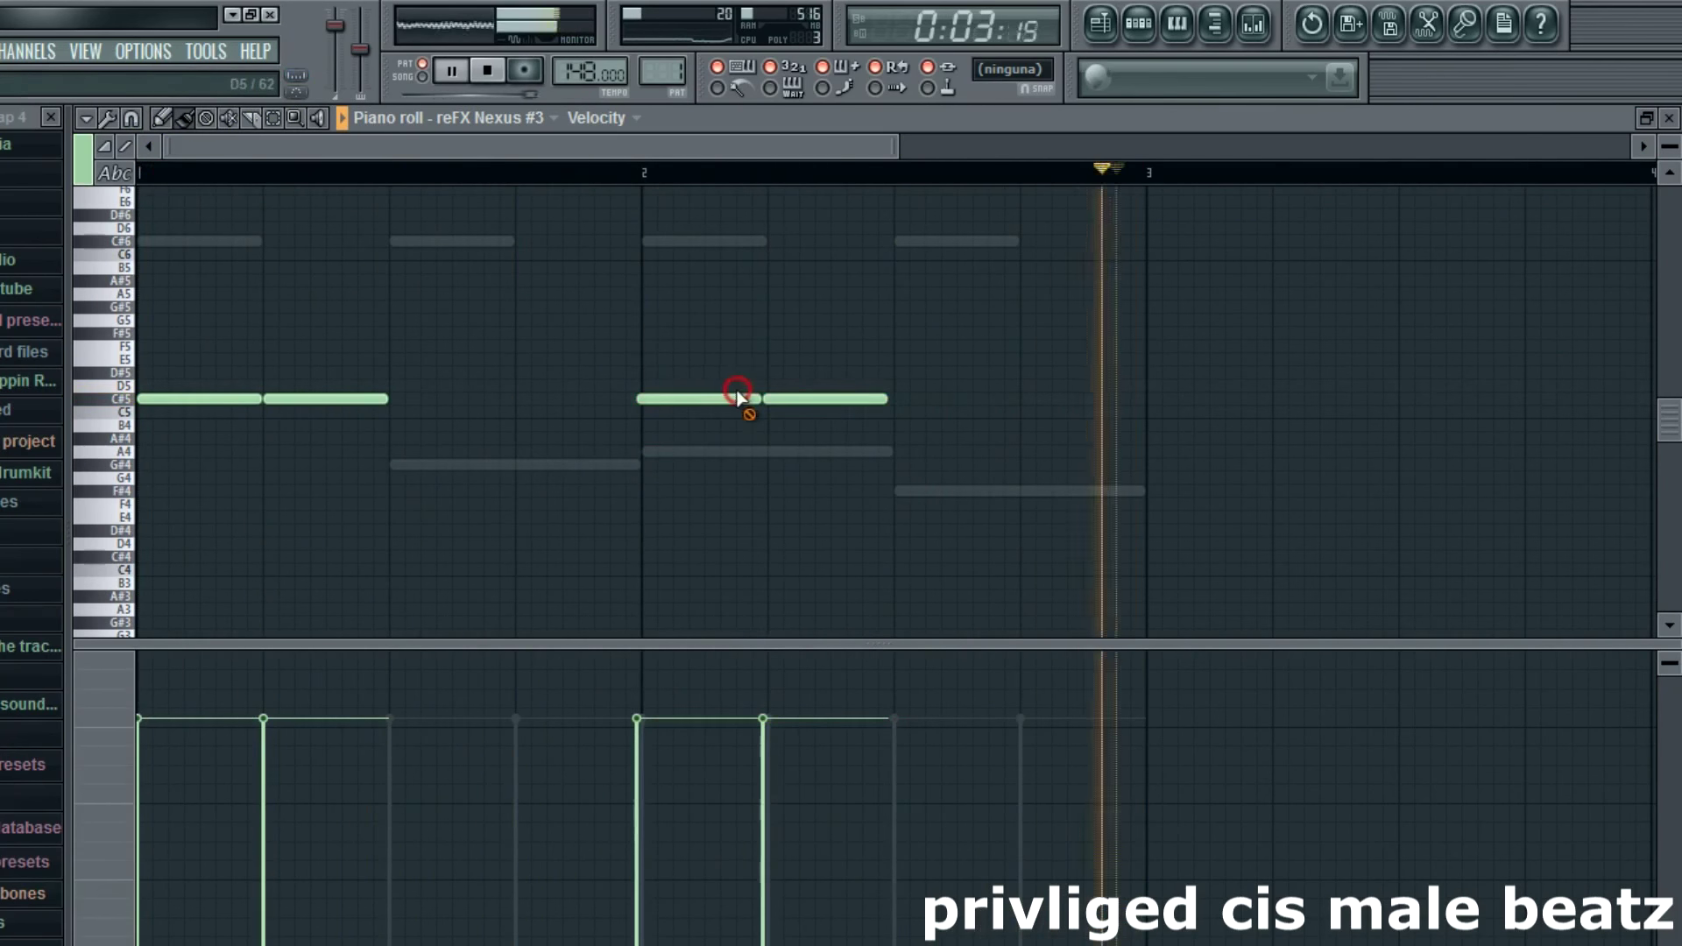
pyautogui.rightClick(740, 397)
pyautogui.rightClick(784, 399)
# Step: Fill bar 2 with two A4 and two F#4 one-beat notes, and lower bar 1's two bass notes an octave to C#4
pyautogui.moveTo(644, 451); pyautogui.dragTo(813, 450)
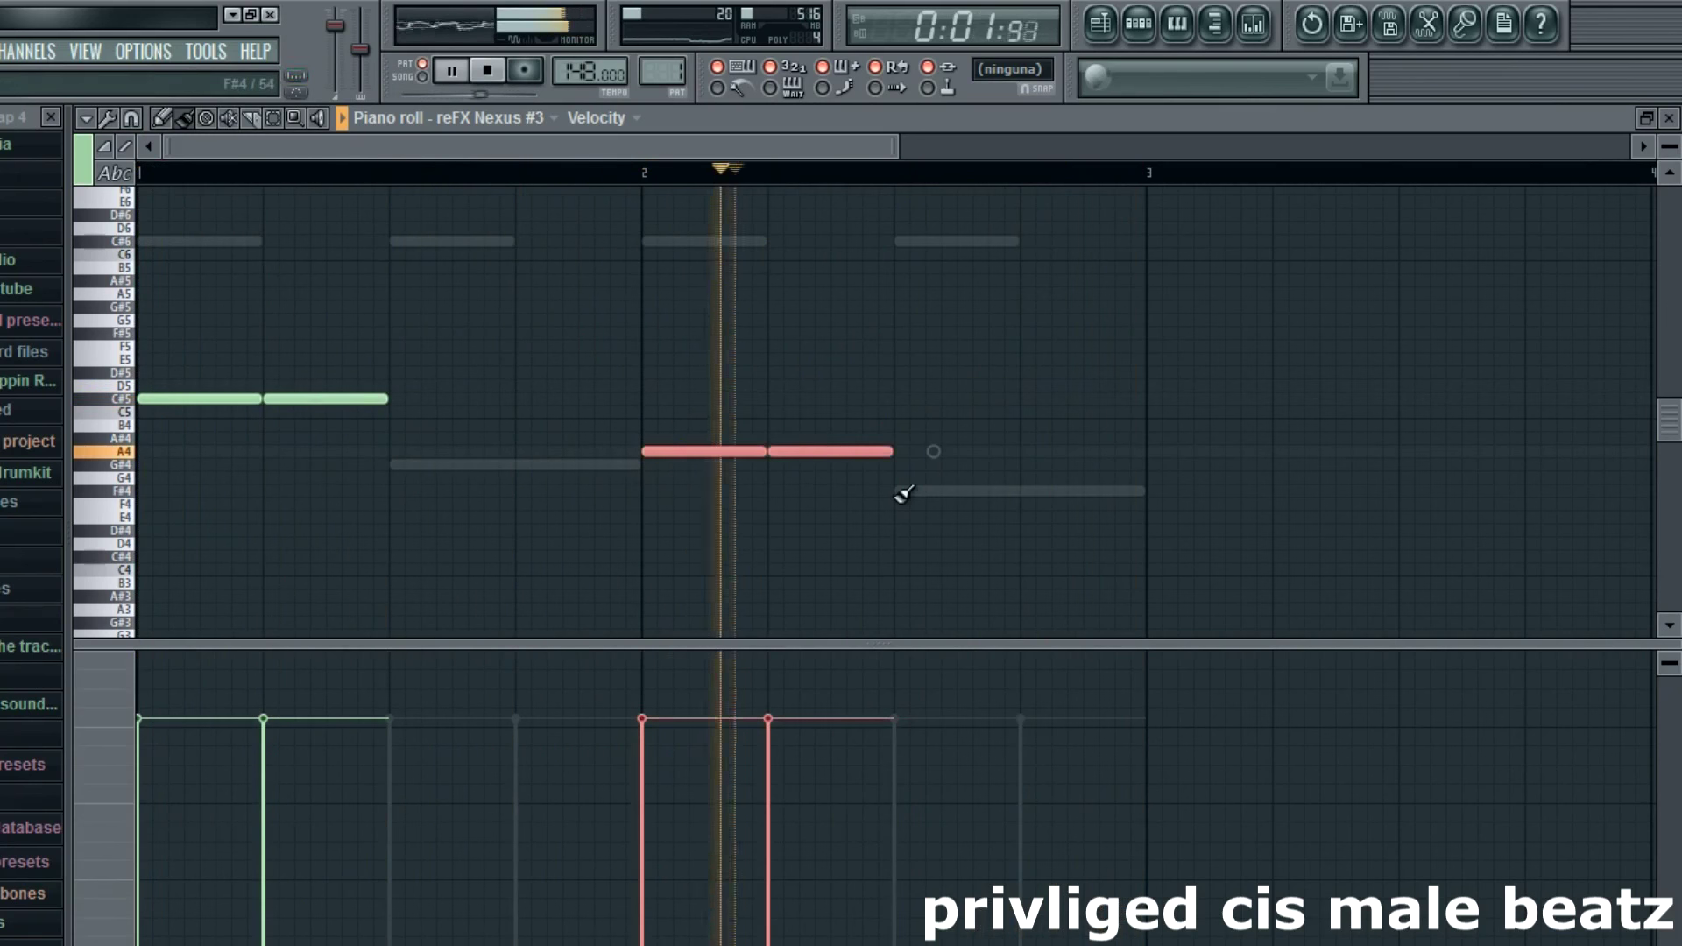
pyautogui.moveTo(902, 491); pyautogui.dragTo(1063, 491)
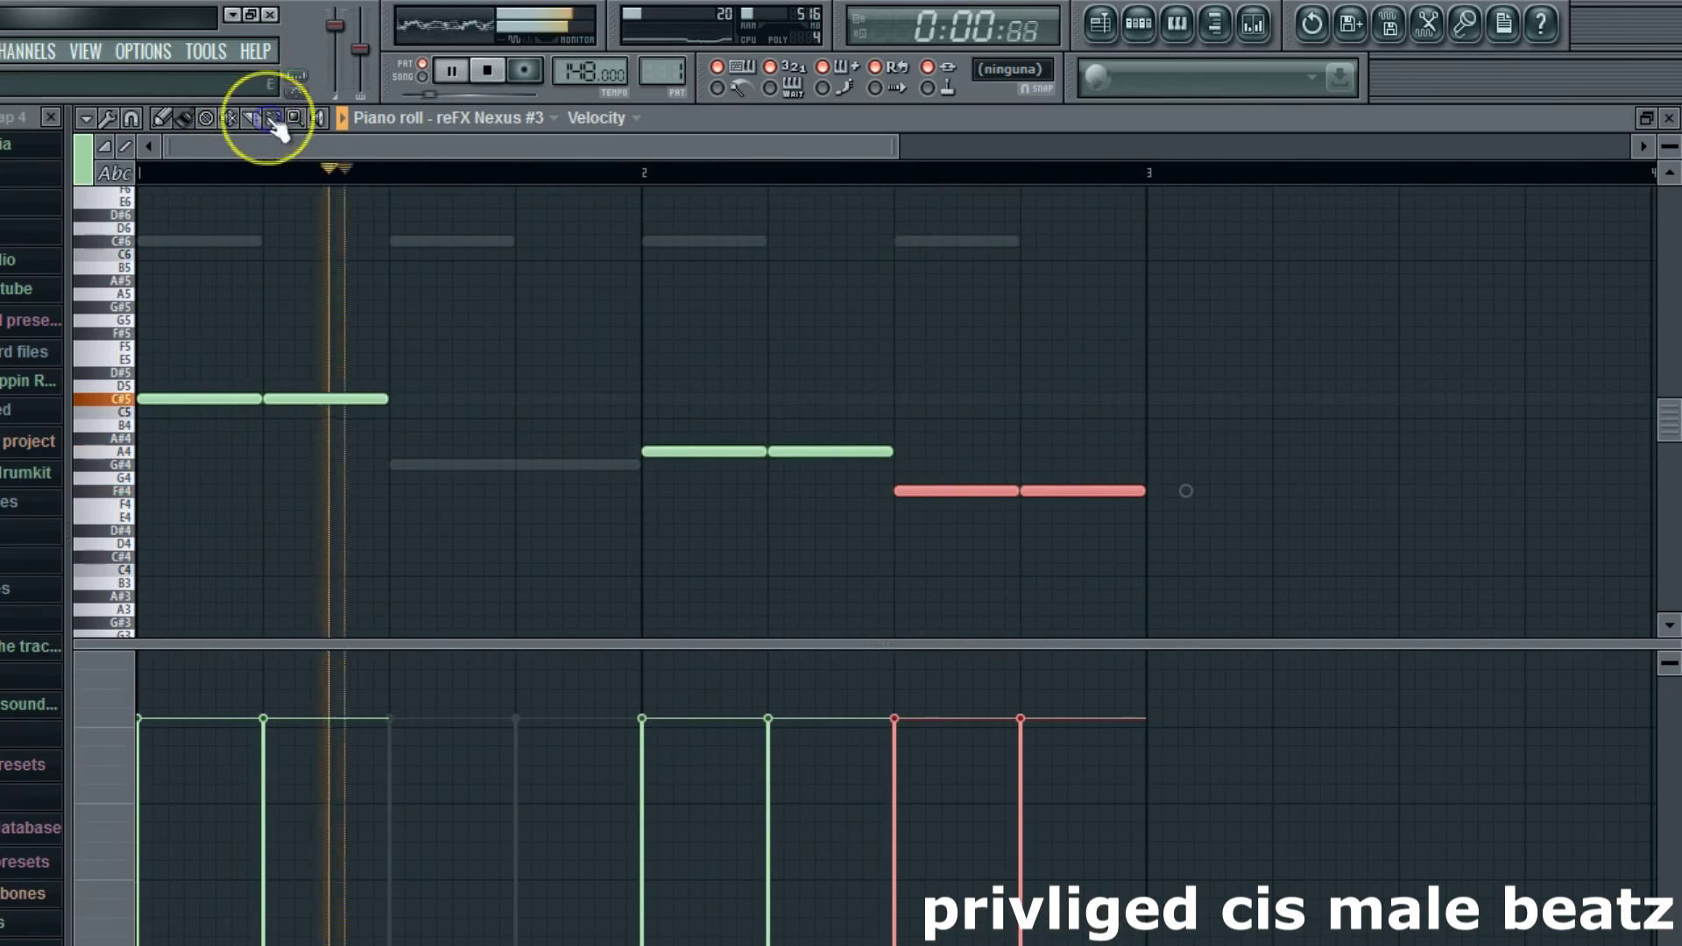
pyautogui.rightClick(119, 400)
pyautogui.moveTo(182, 401); pyautogui.dragTo(146, 569)
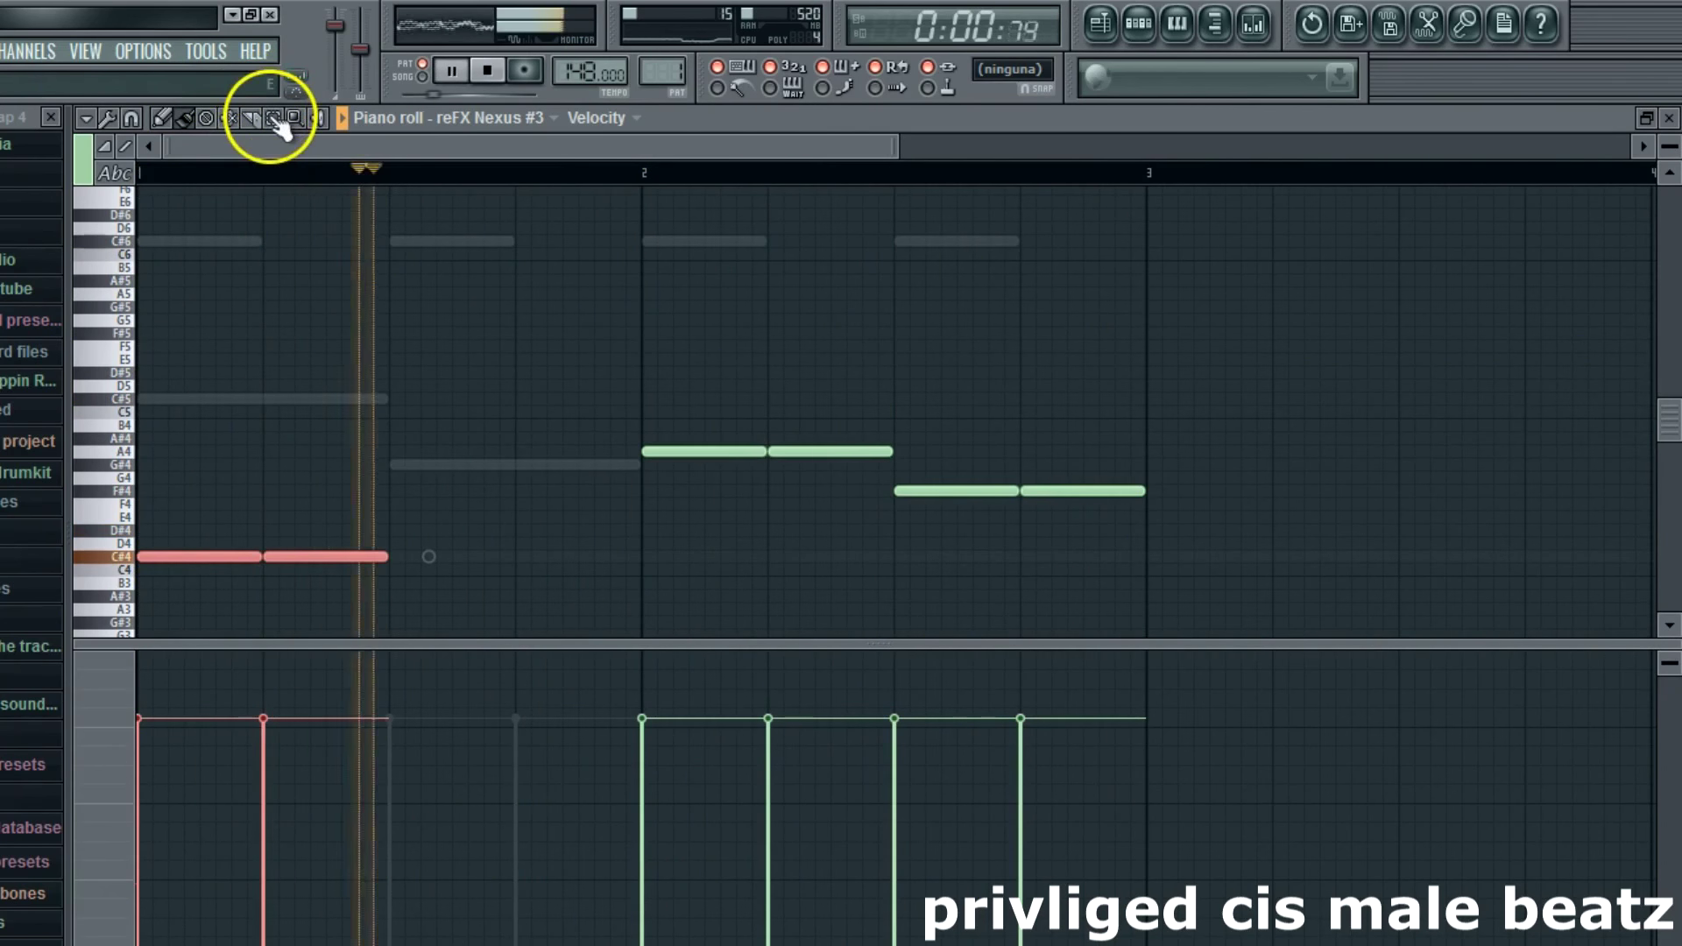
pyautogui.press('Escape')
pyautogui.click(1669, 118)
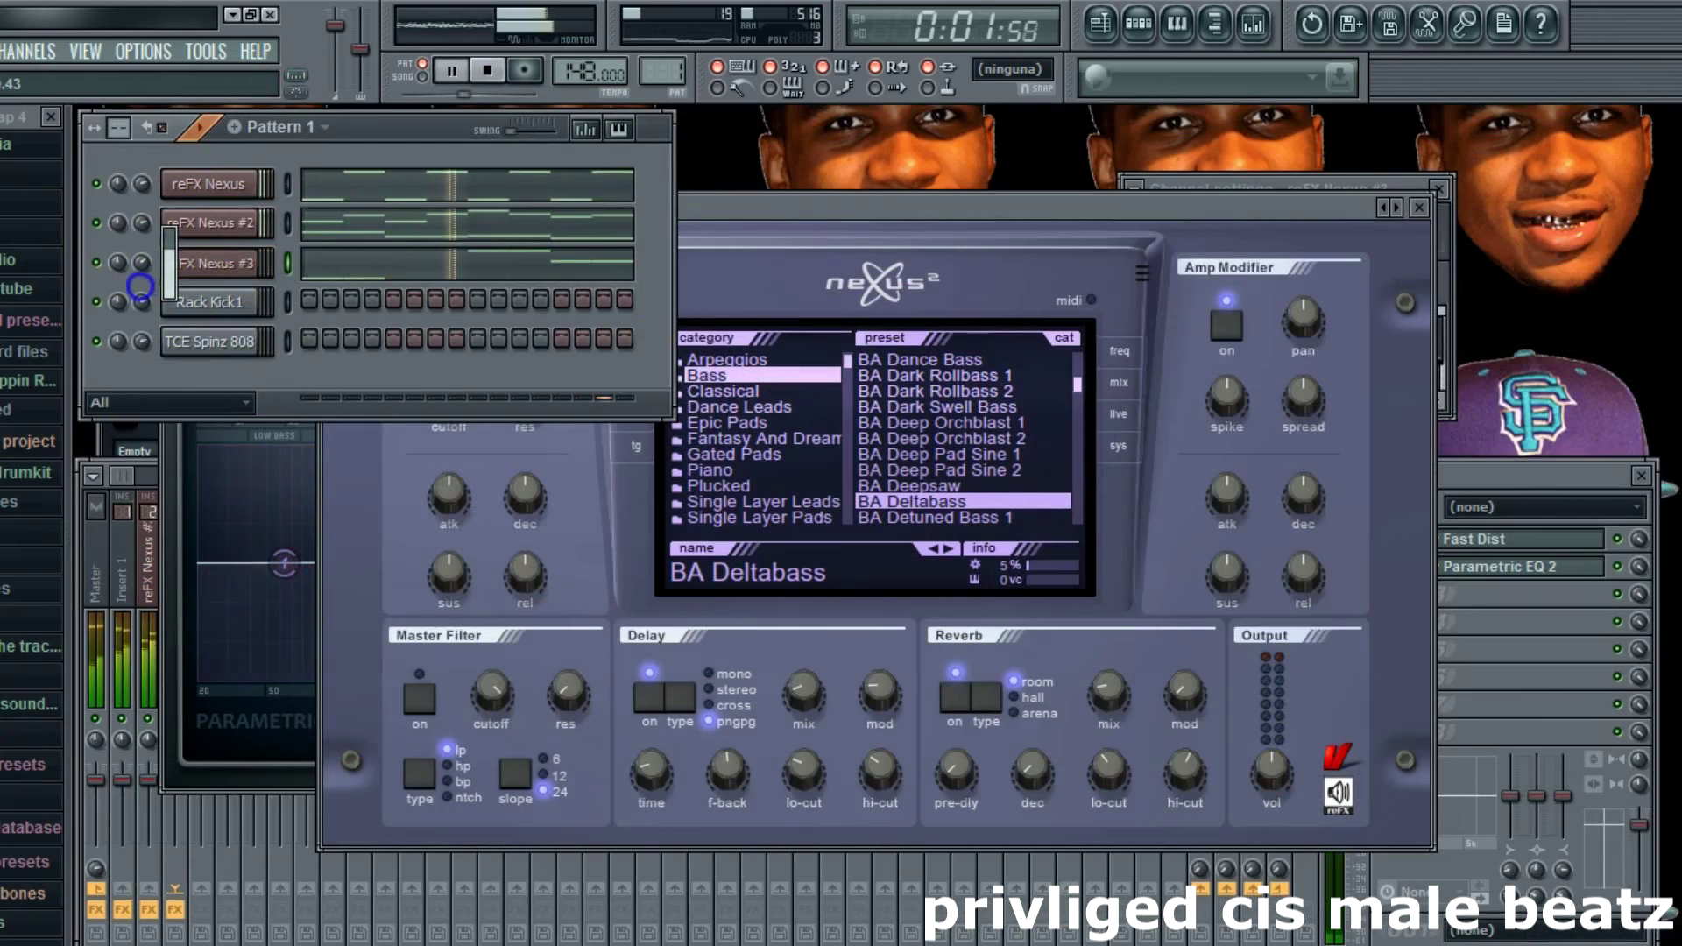
# Step: Extend the channel rack's step grid to 32 steps, stop playback, and place a Rack Kick1 hit on the first step
pyautogui.moveTo(118, 130); pyautogui.dragTo(117, 106)
pyautogui.press('space')
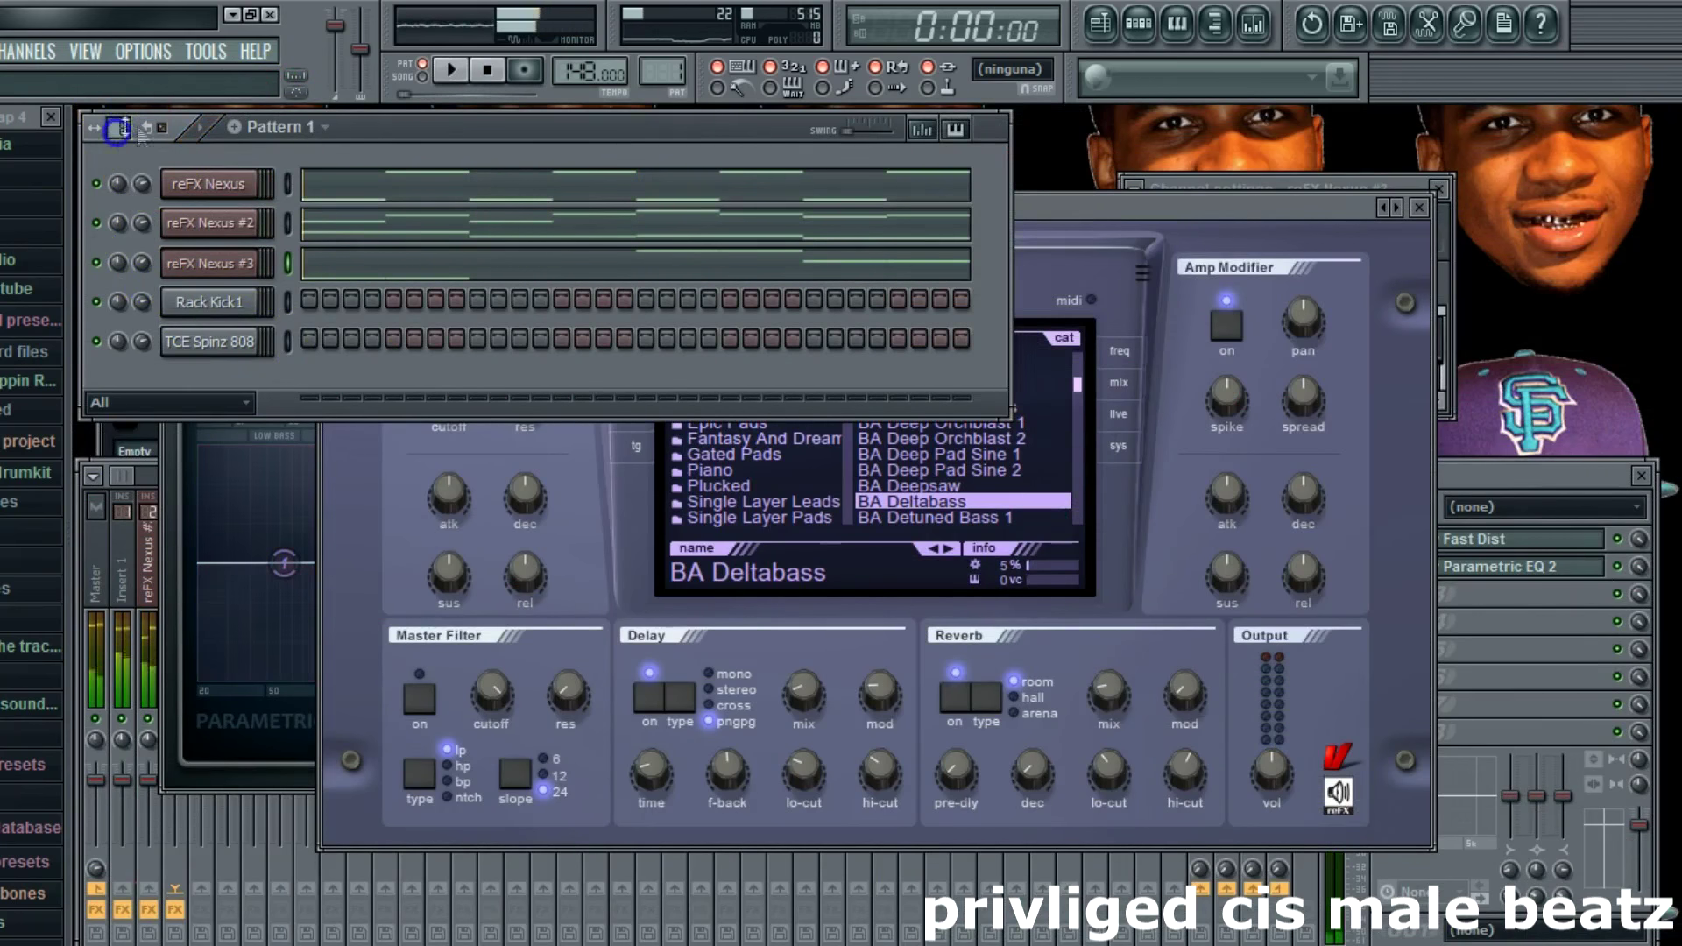
pyautogui.click(309, 302)
# Step: Open Rack Kick1's miscellaneous channel settings and audition the kick from the keyboard
pyautogui.click(211, 302)
pyautogui.click(1193, 284)
pyautogui.click(1240, 283)
pyautogui.click(1305, 609)
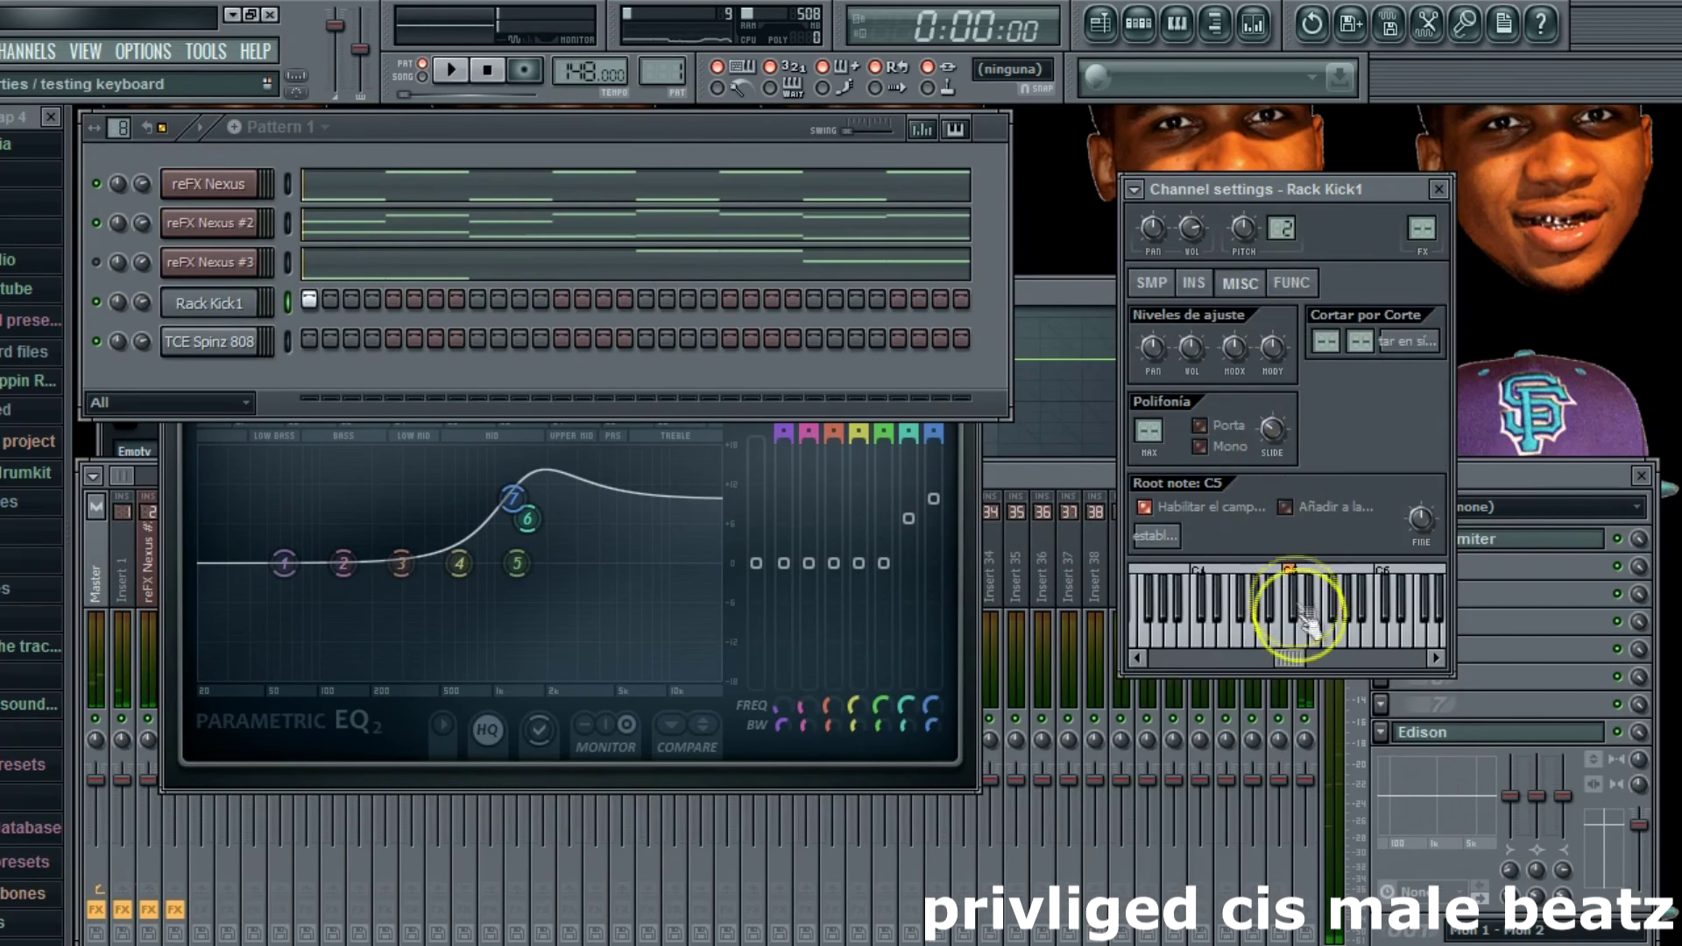
# Step: Place Rack Kick1 hits on steps 7, 11, 15, 17, 23, 27, 28 and 31 while checking the pattern in playback
pyautogui.click(435, 302)
pyautogui.click(517, 302)
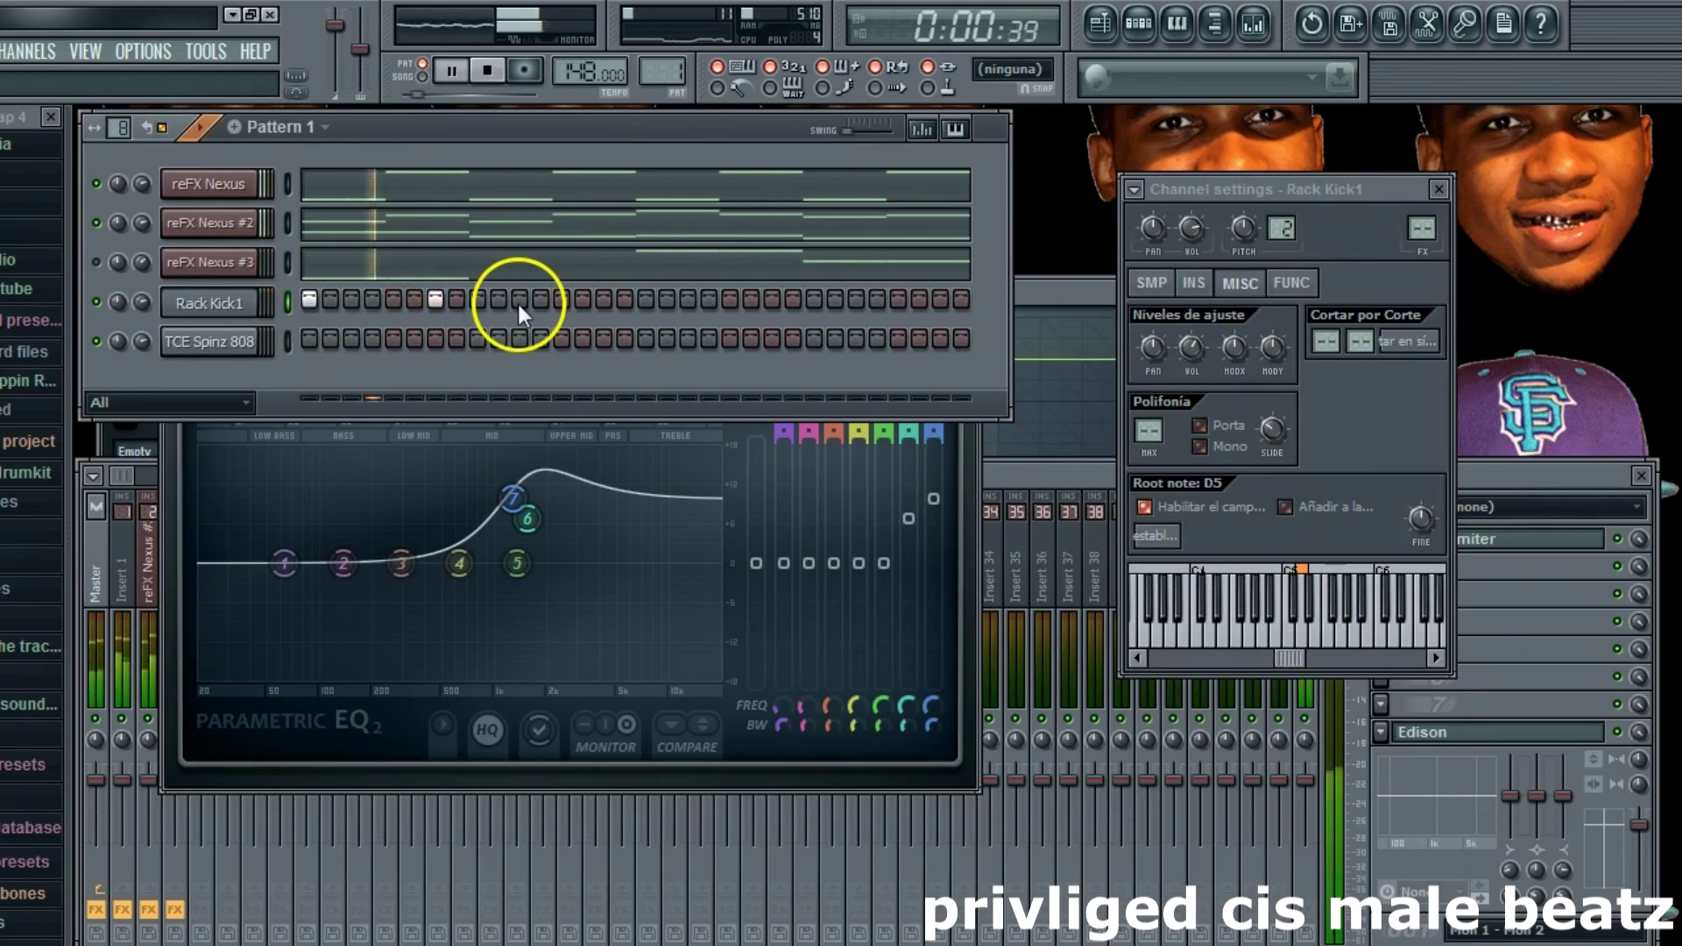
pyautogui.click(598, 301)
pyautogui.rightClick(719, 303)
pyautogui.press('space')
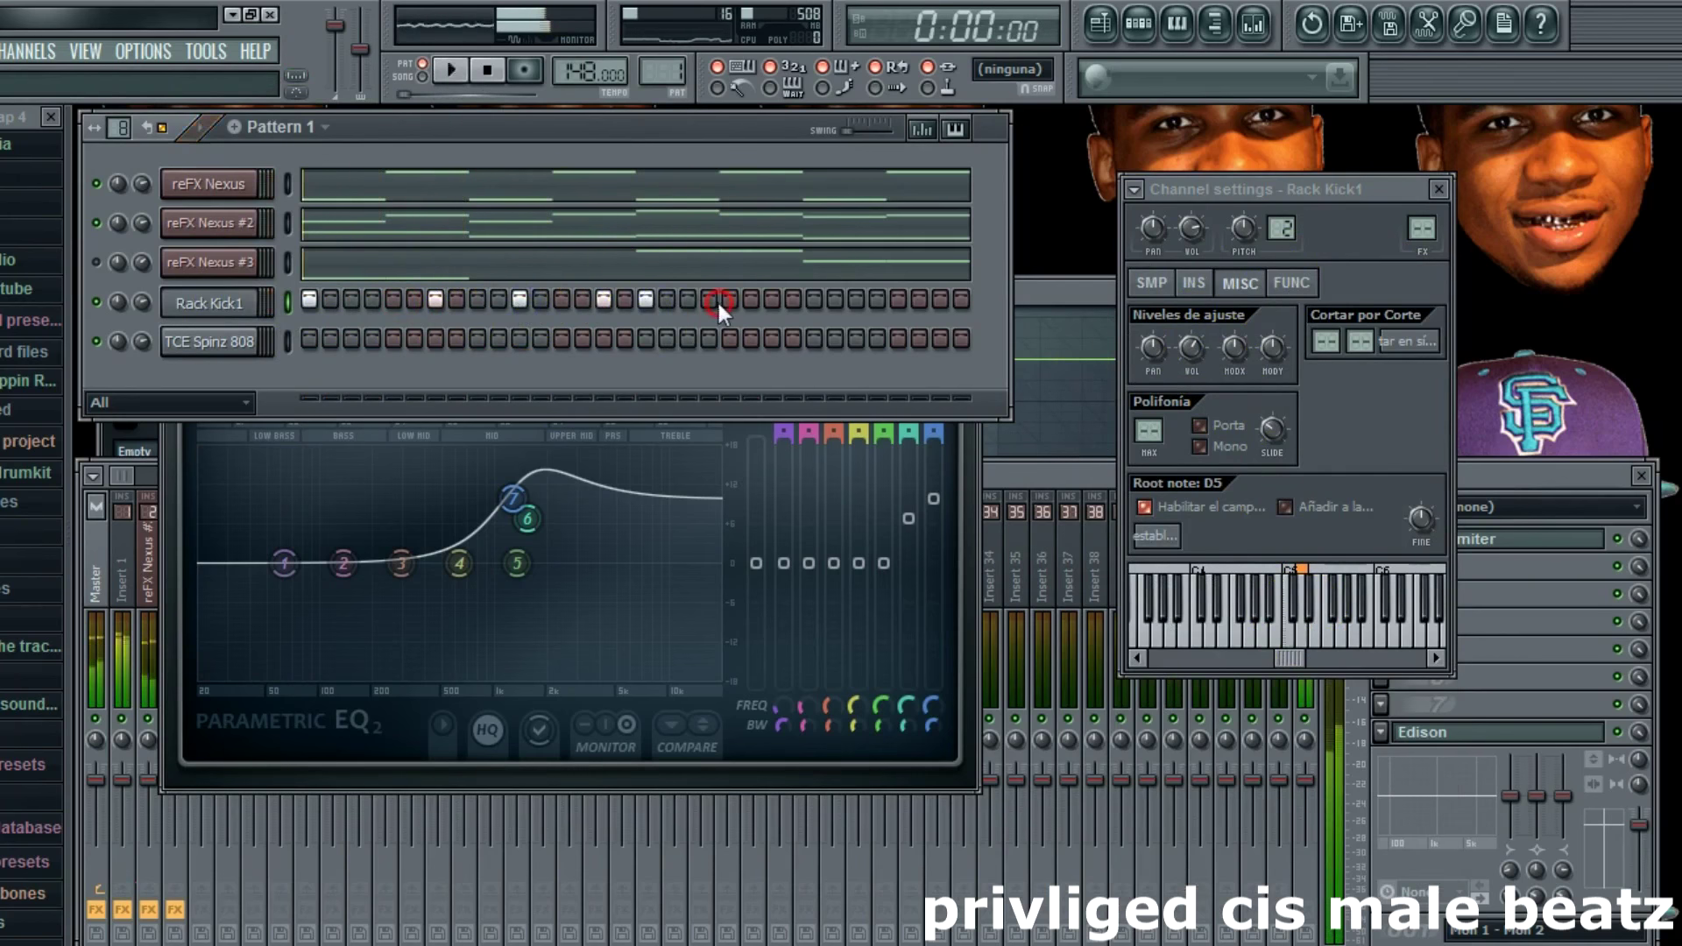
pyautogui.click(772, 300)
pyautogui.click(857, 300)
pyautogui.click(875, 300)
pyautogui.click(939, 301)
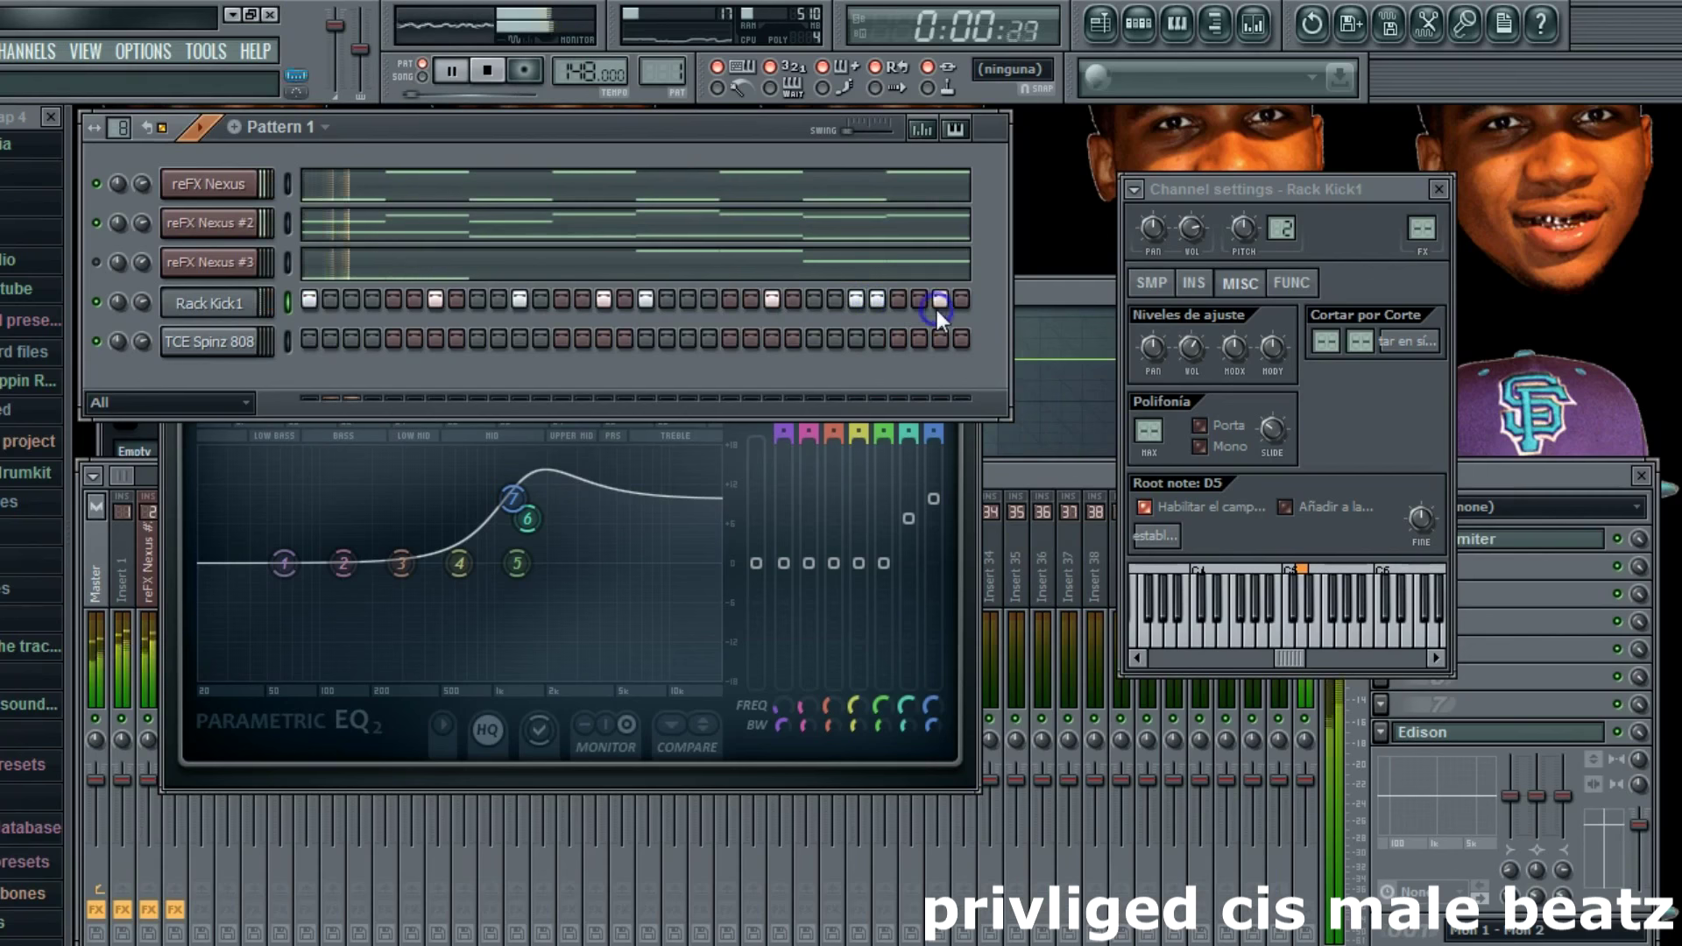
# Step: Open the 808 Mafia Snares & Claps folder of the 808 Mafia Drum Kit 2011 in the sample browser
pyautogui.click(219, 305)
pyautogui.click(3, 145)
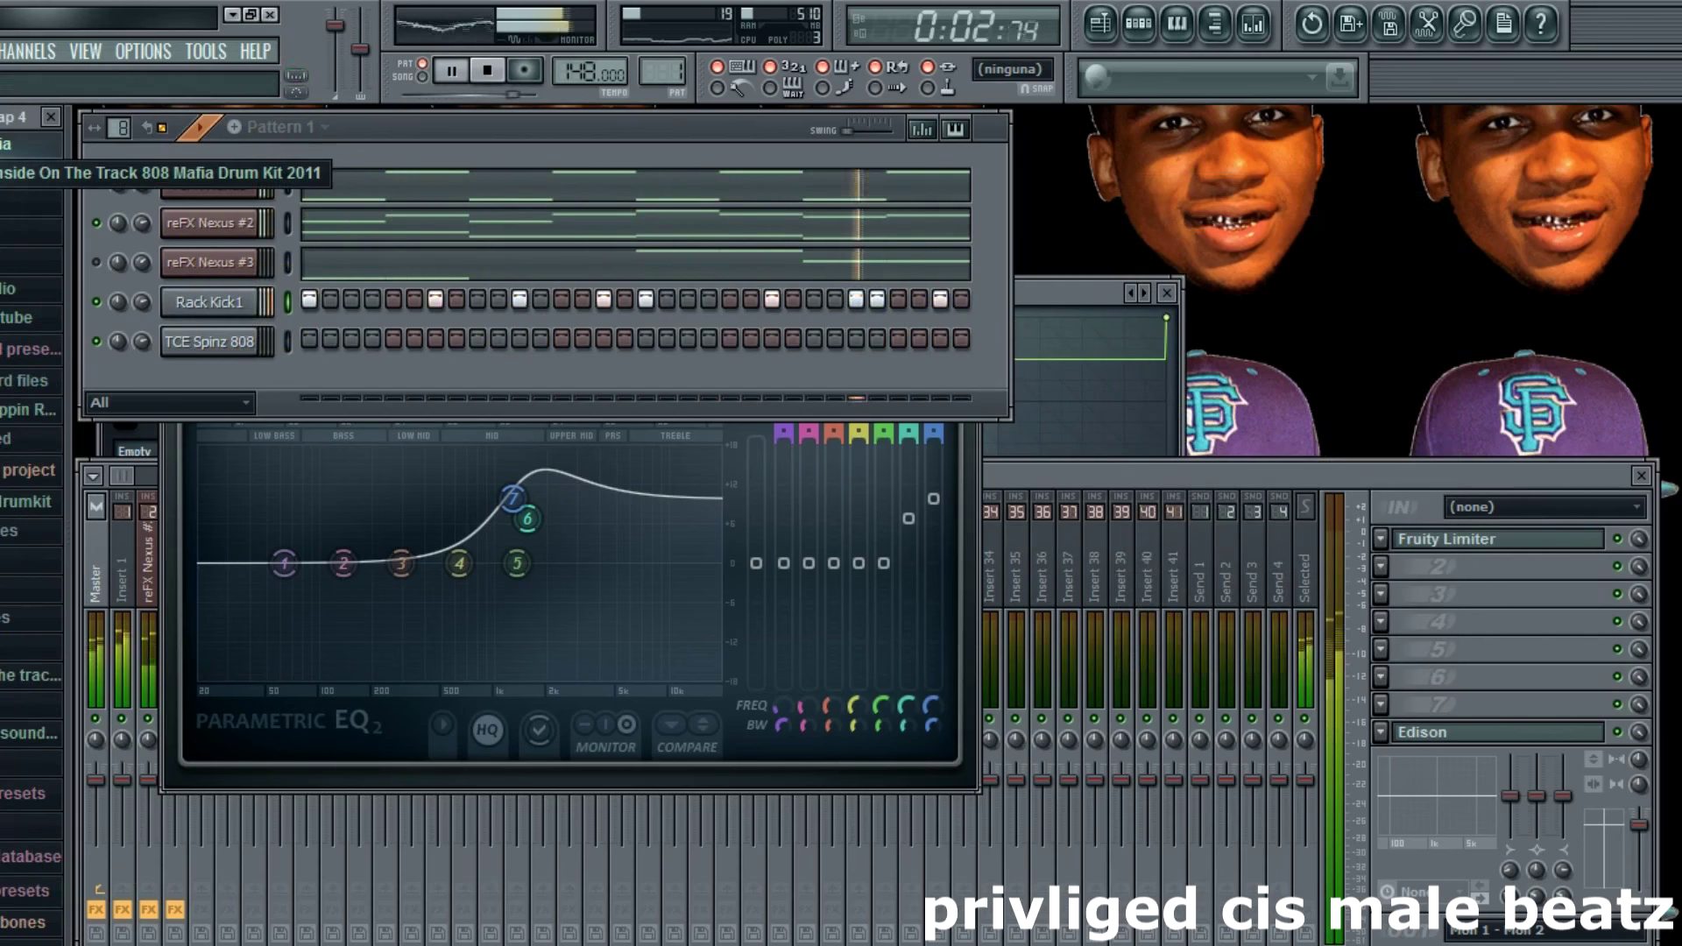
pyautogui.click(3, 173)
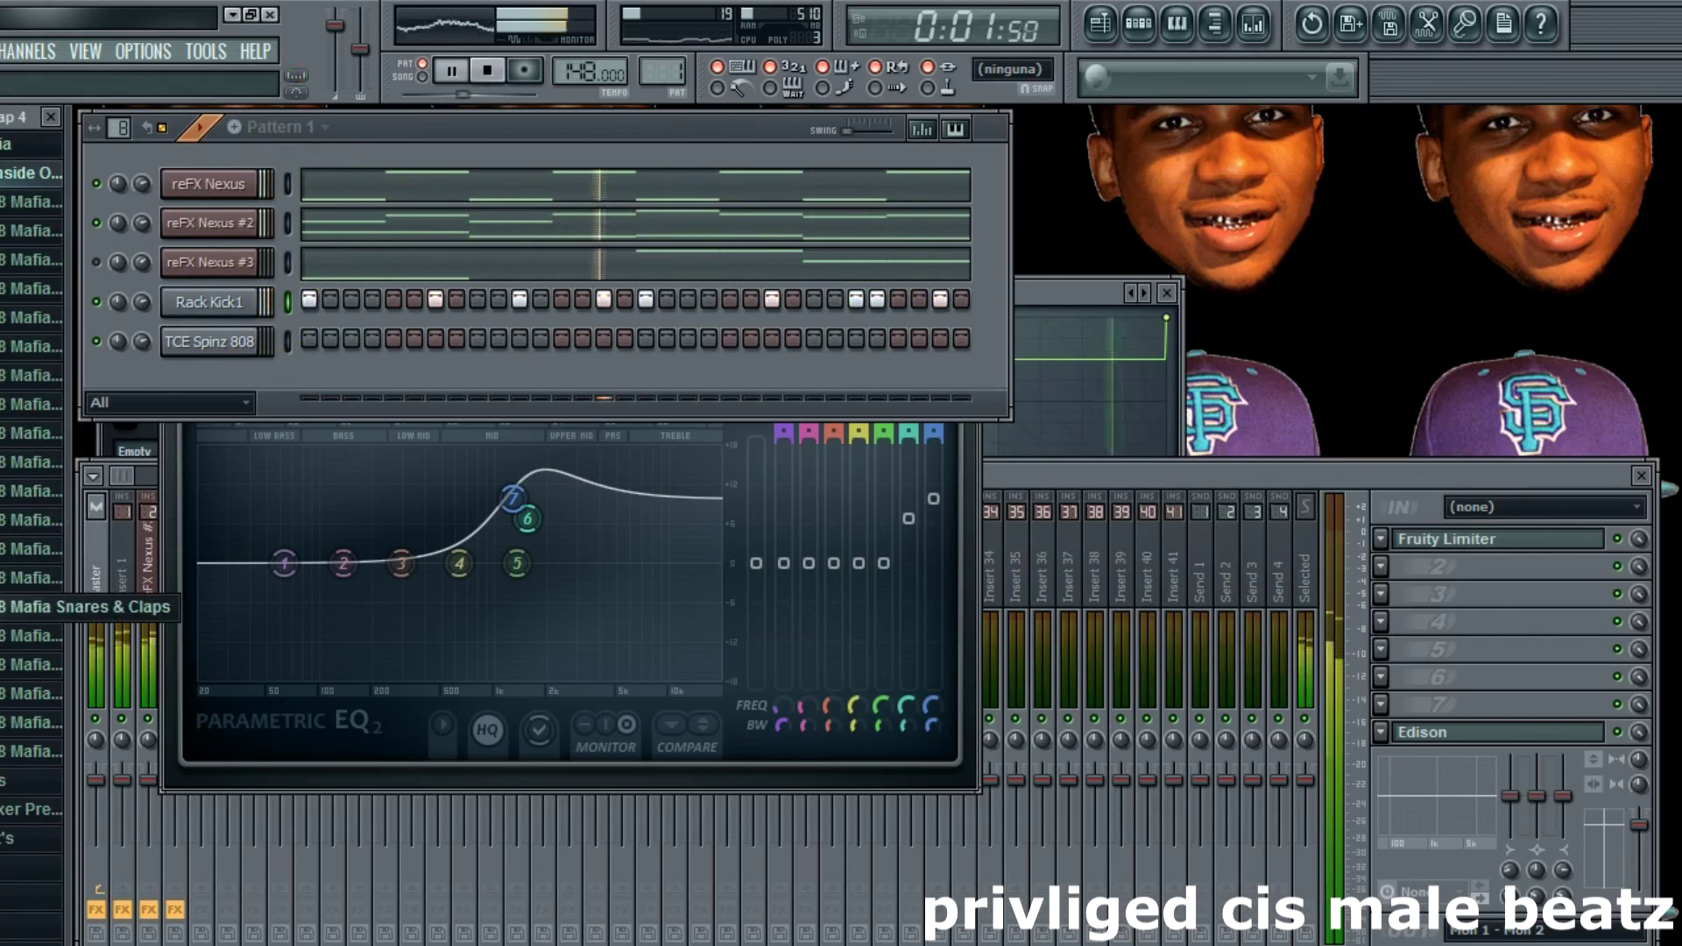
pyautogui.click(3, 636)
# Step: Audition snare samples with playback stopped and add Waka SNARE ROLL PATTERN (42) as a new channel below TCE Spinz 808
pyautogui.click(4, 333)
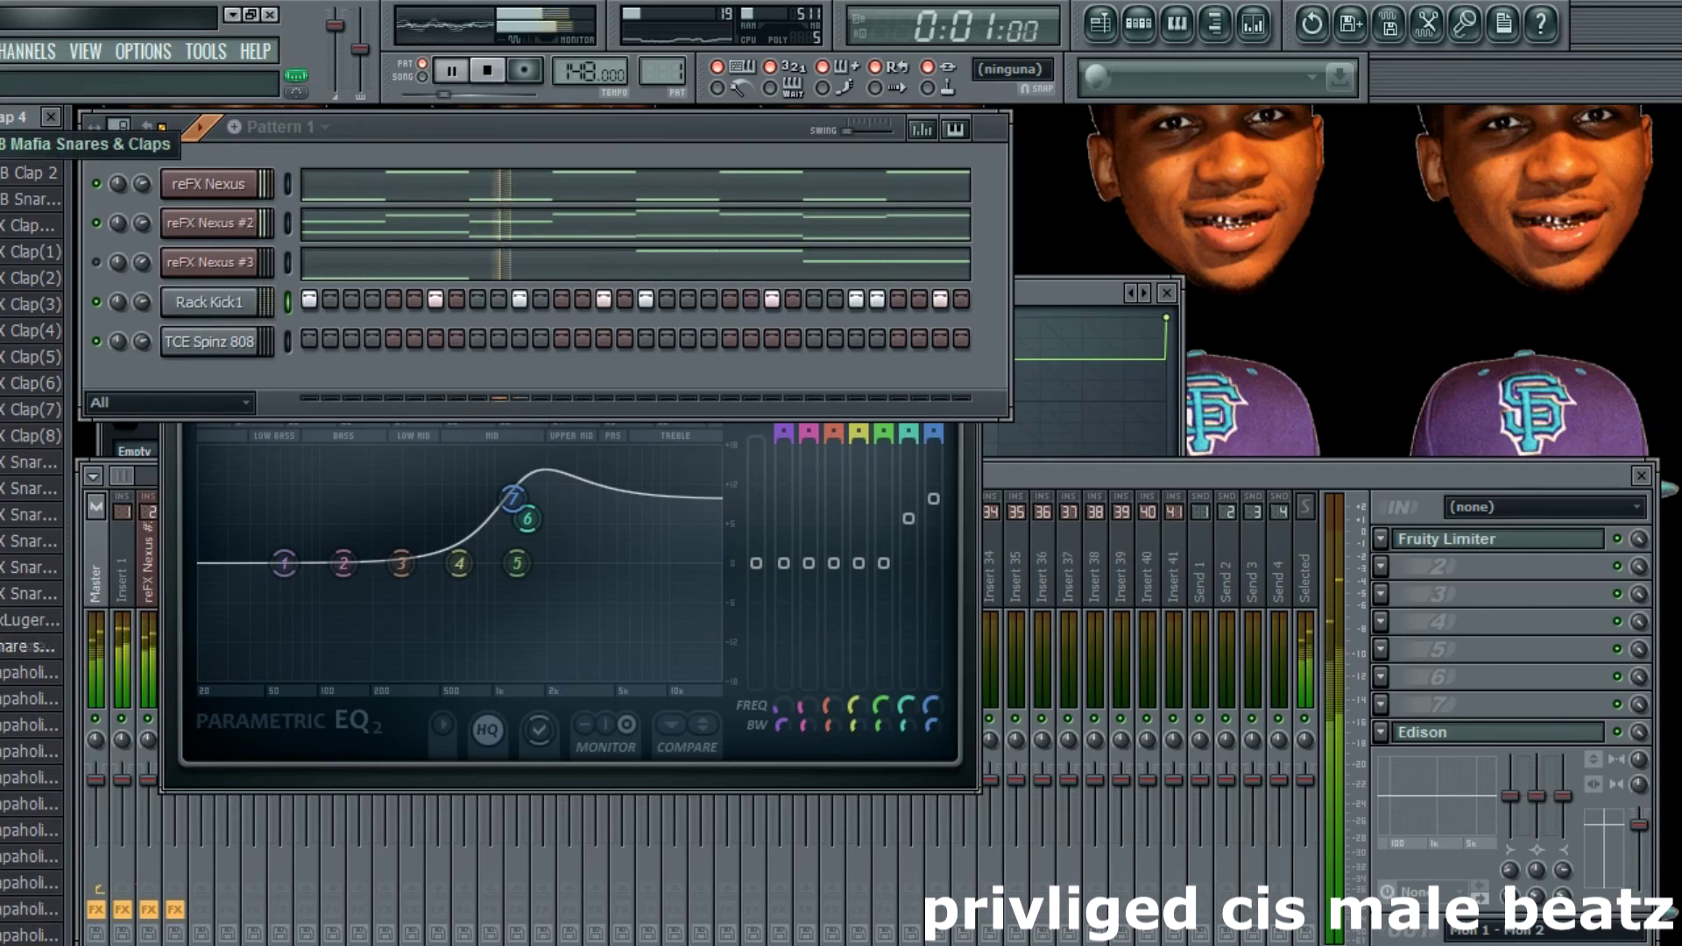
pyautogui.click(4, 145)
pyautogui.click(3, 174)
pyautogui.click(3, 145)
pyautogui.click(3, 197)
pyautogui.press('space')
pyautogui.click(3, 304)
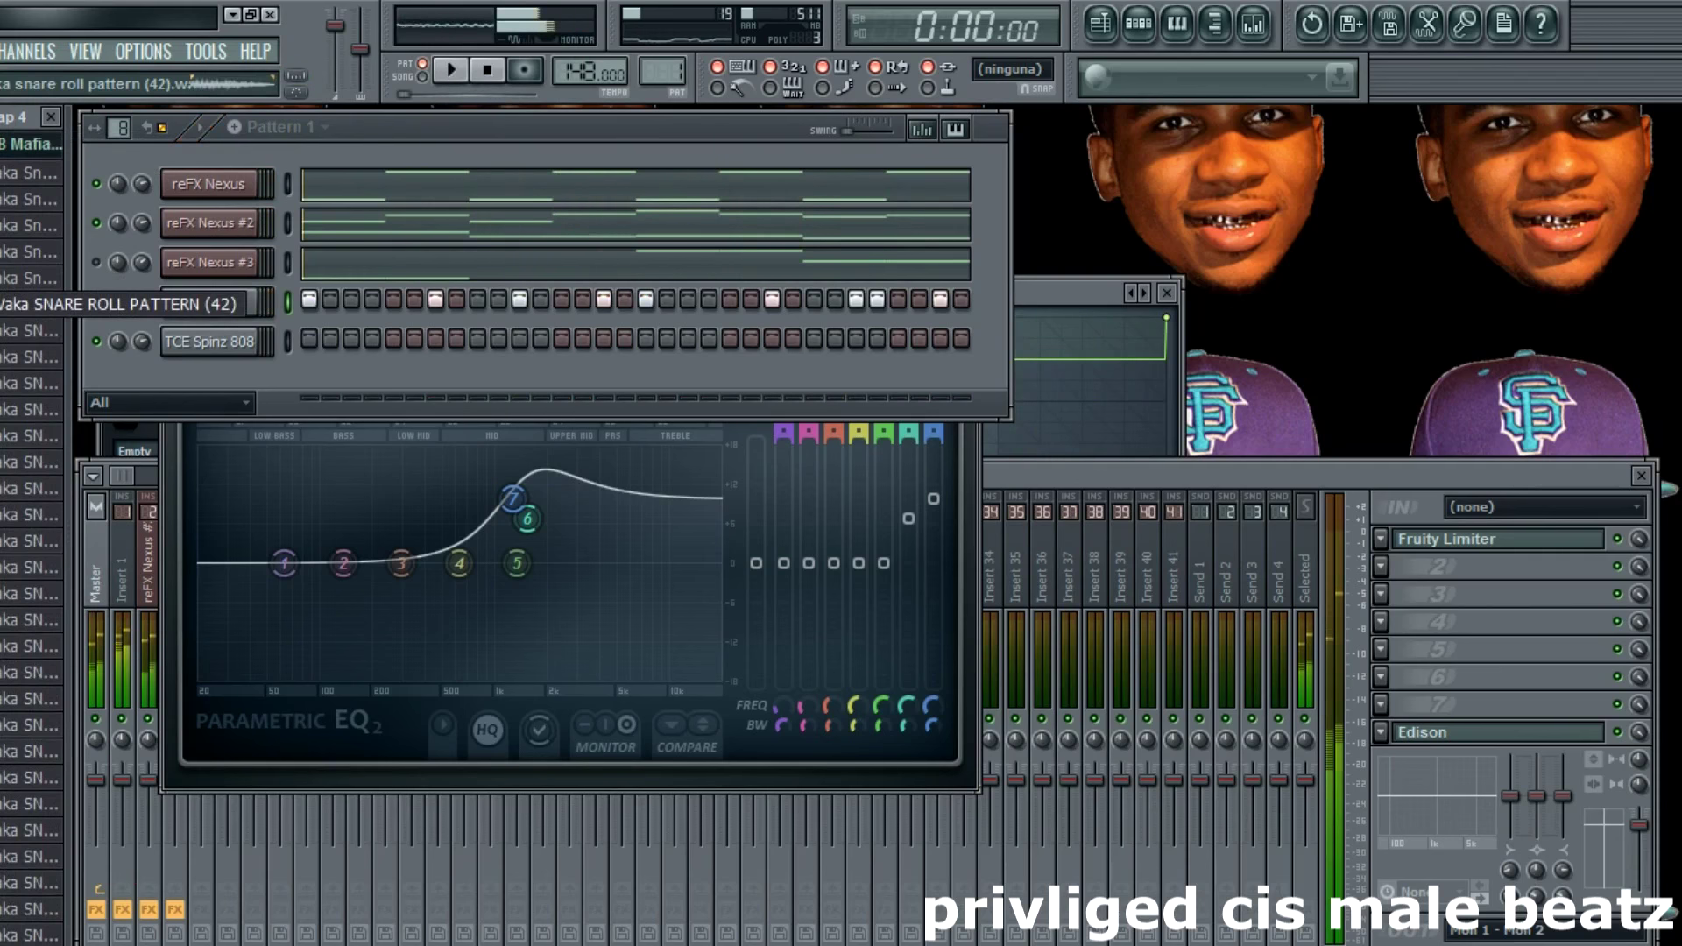
pyautogui.moveTo(219, 380); pyautogui.dragTo(221, 382)
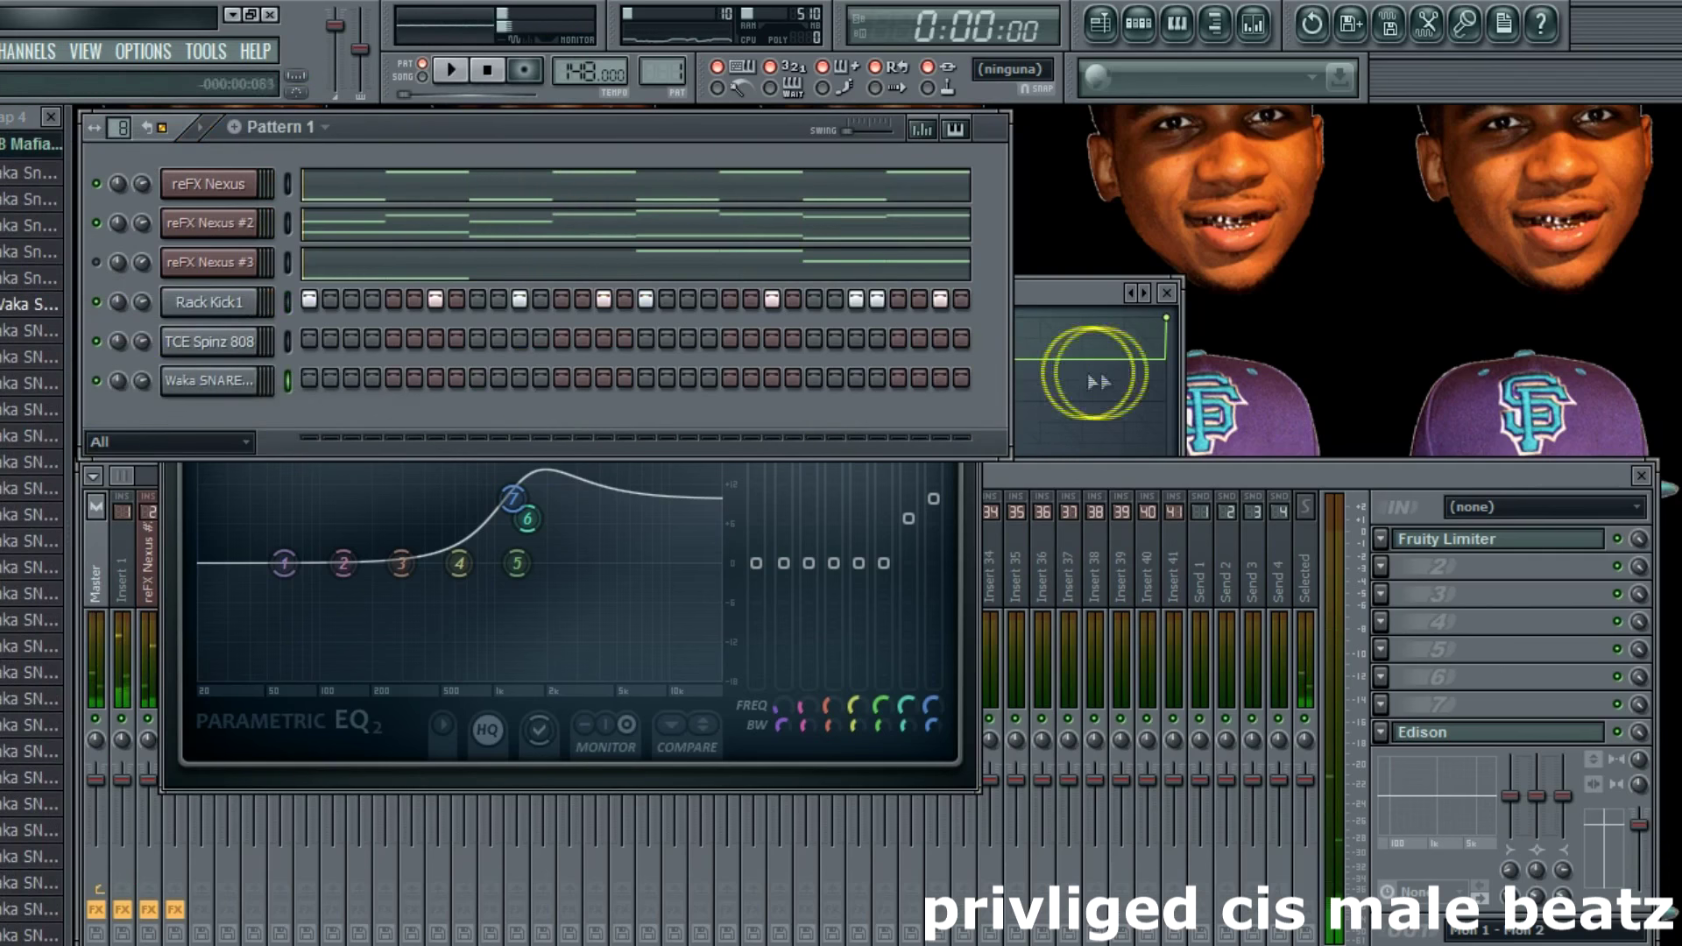
# Step: Normalize the Waka snare sample without DC offset removal, and place its hits on steps 3, 9, 11, 15, 25, 28 and 31
pyautogui.click(225, 382)
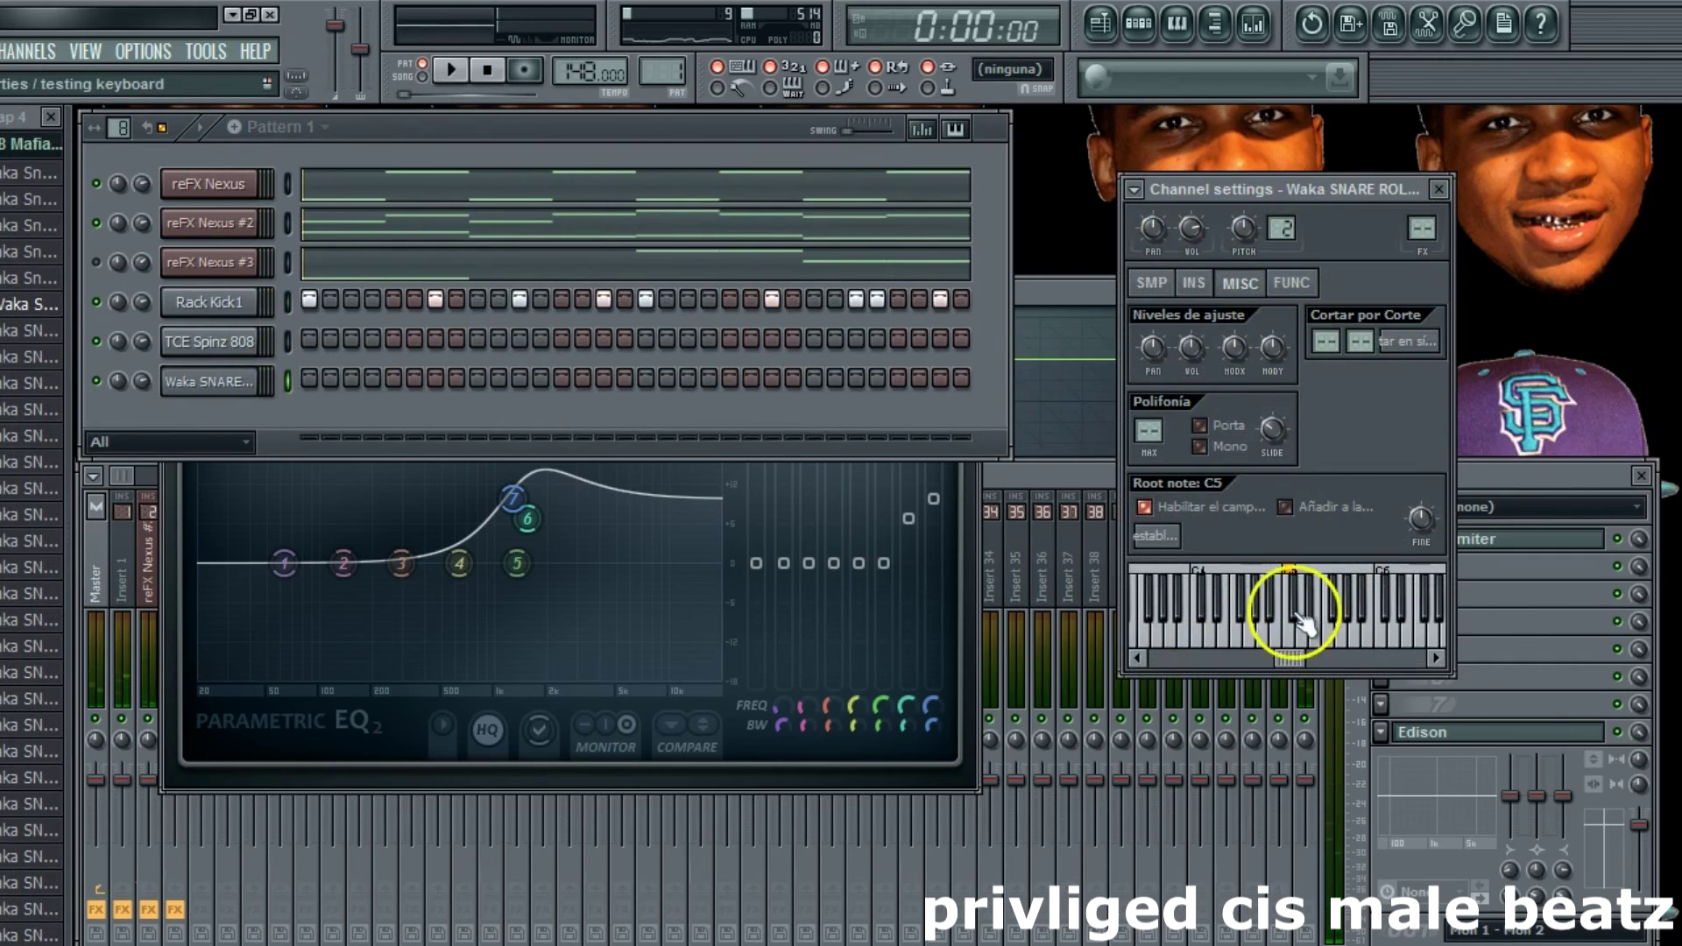
pyautogui.click(1151, 282)
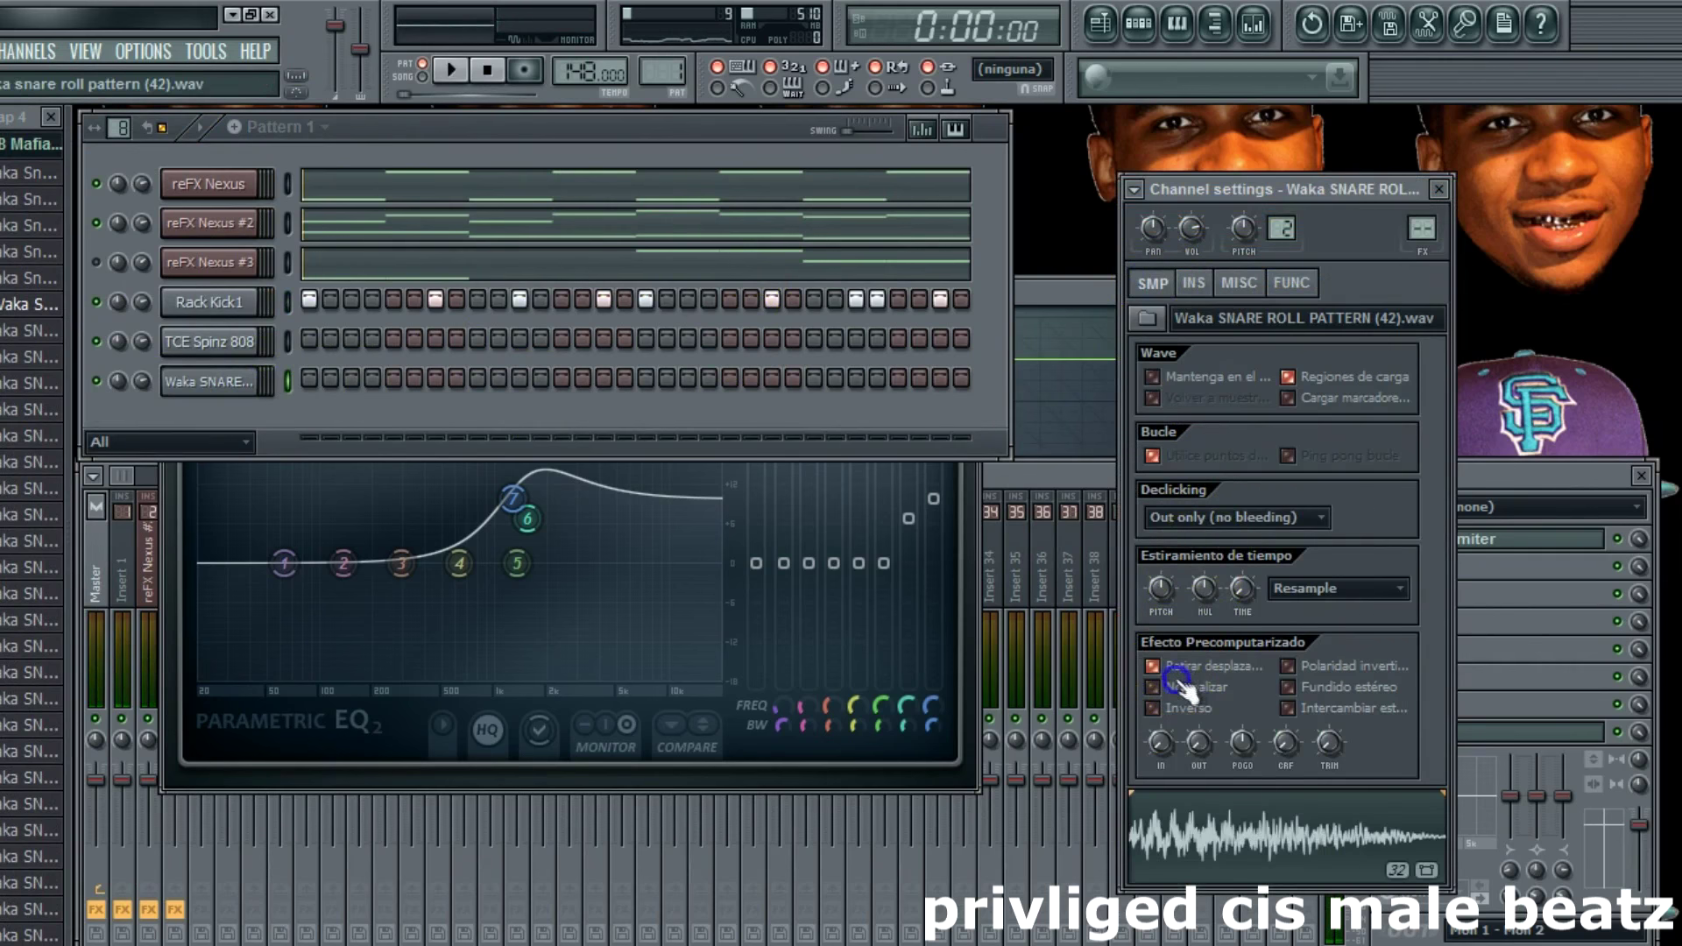
pyautogui.click(521, 384)
pyautogui.click(664, 379)
pyautogui.click(601, 381)
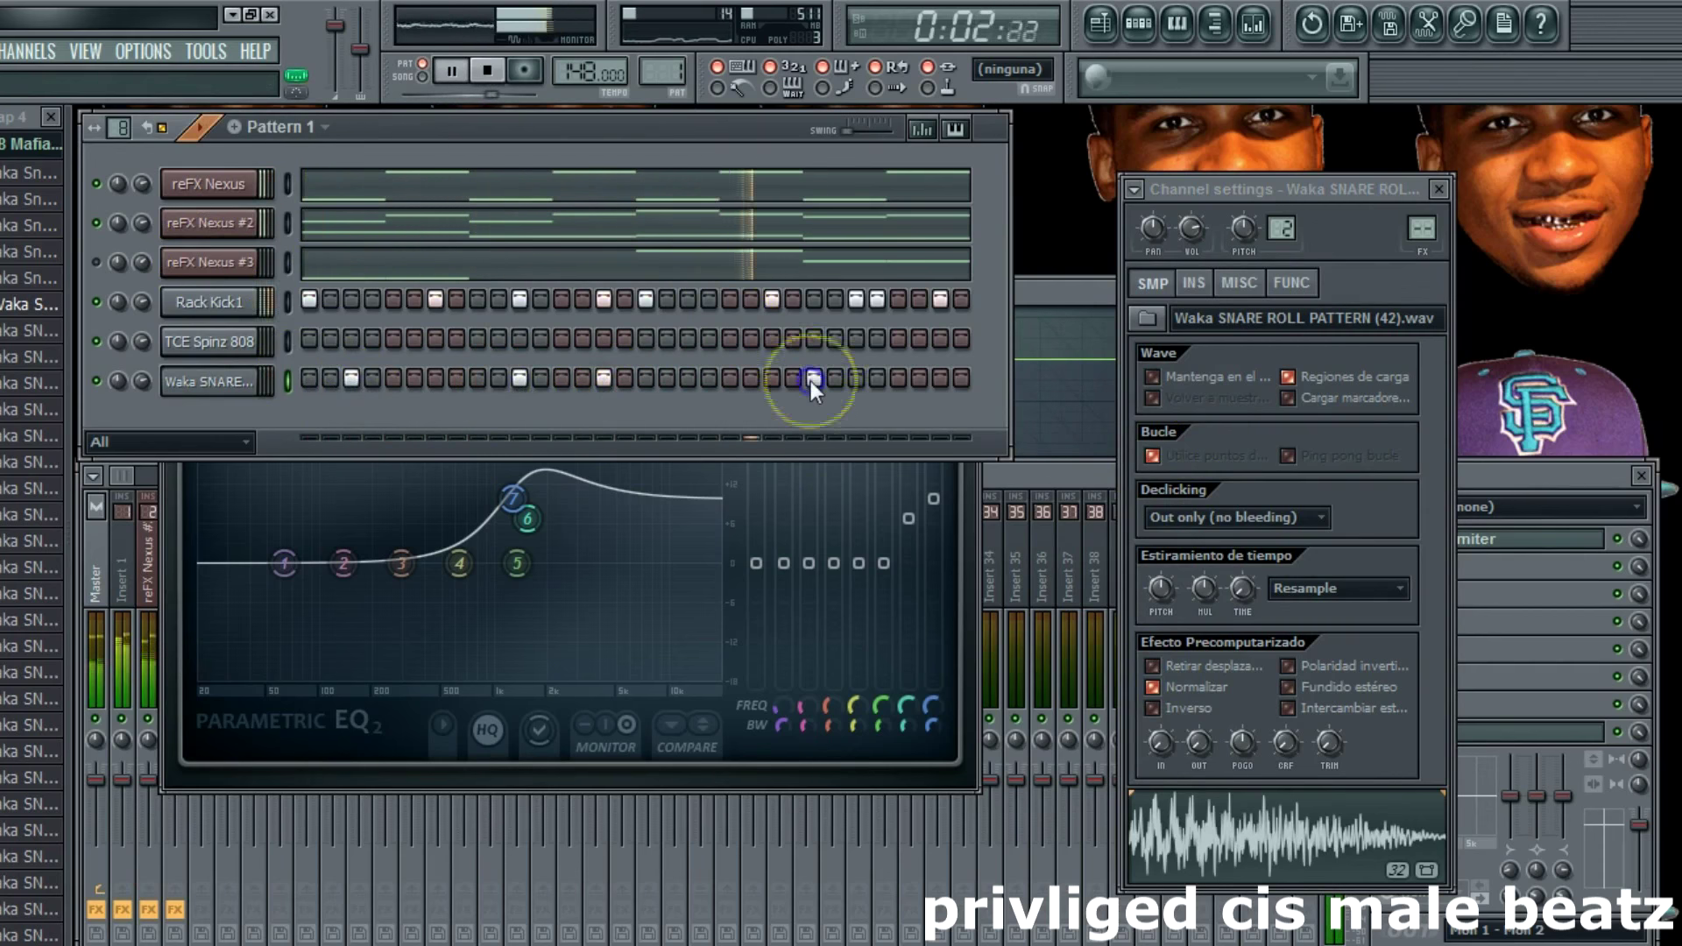
pyautogui.click(477, 380)
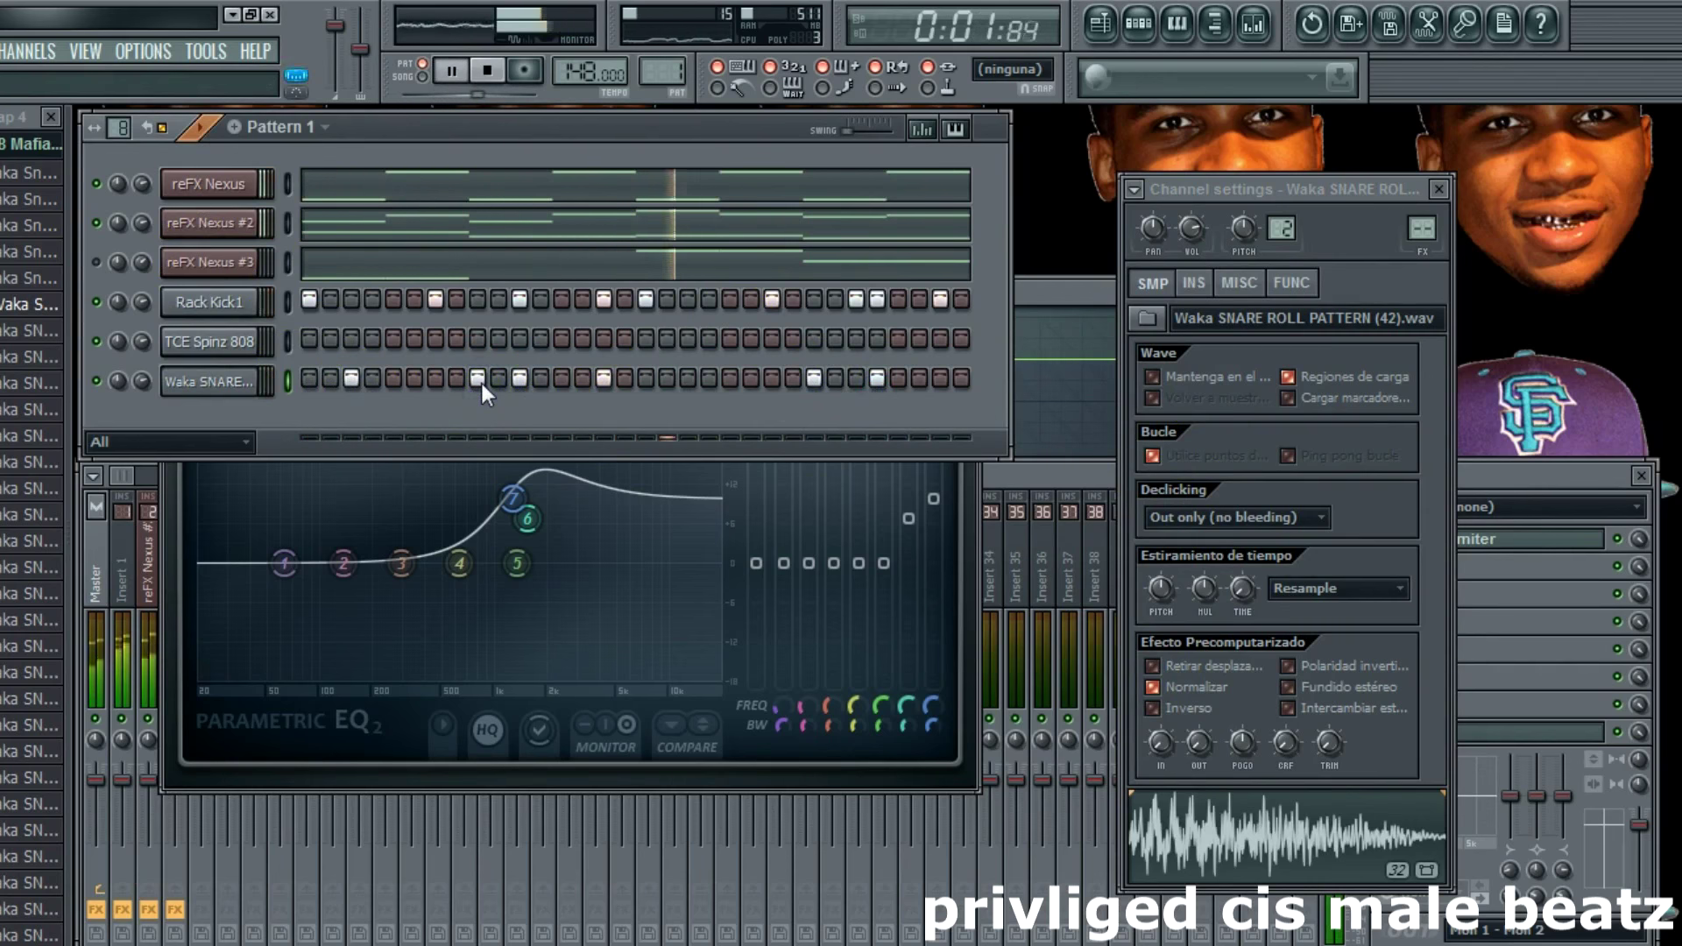
pyautogui.click(942, 381)
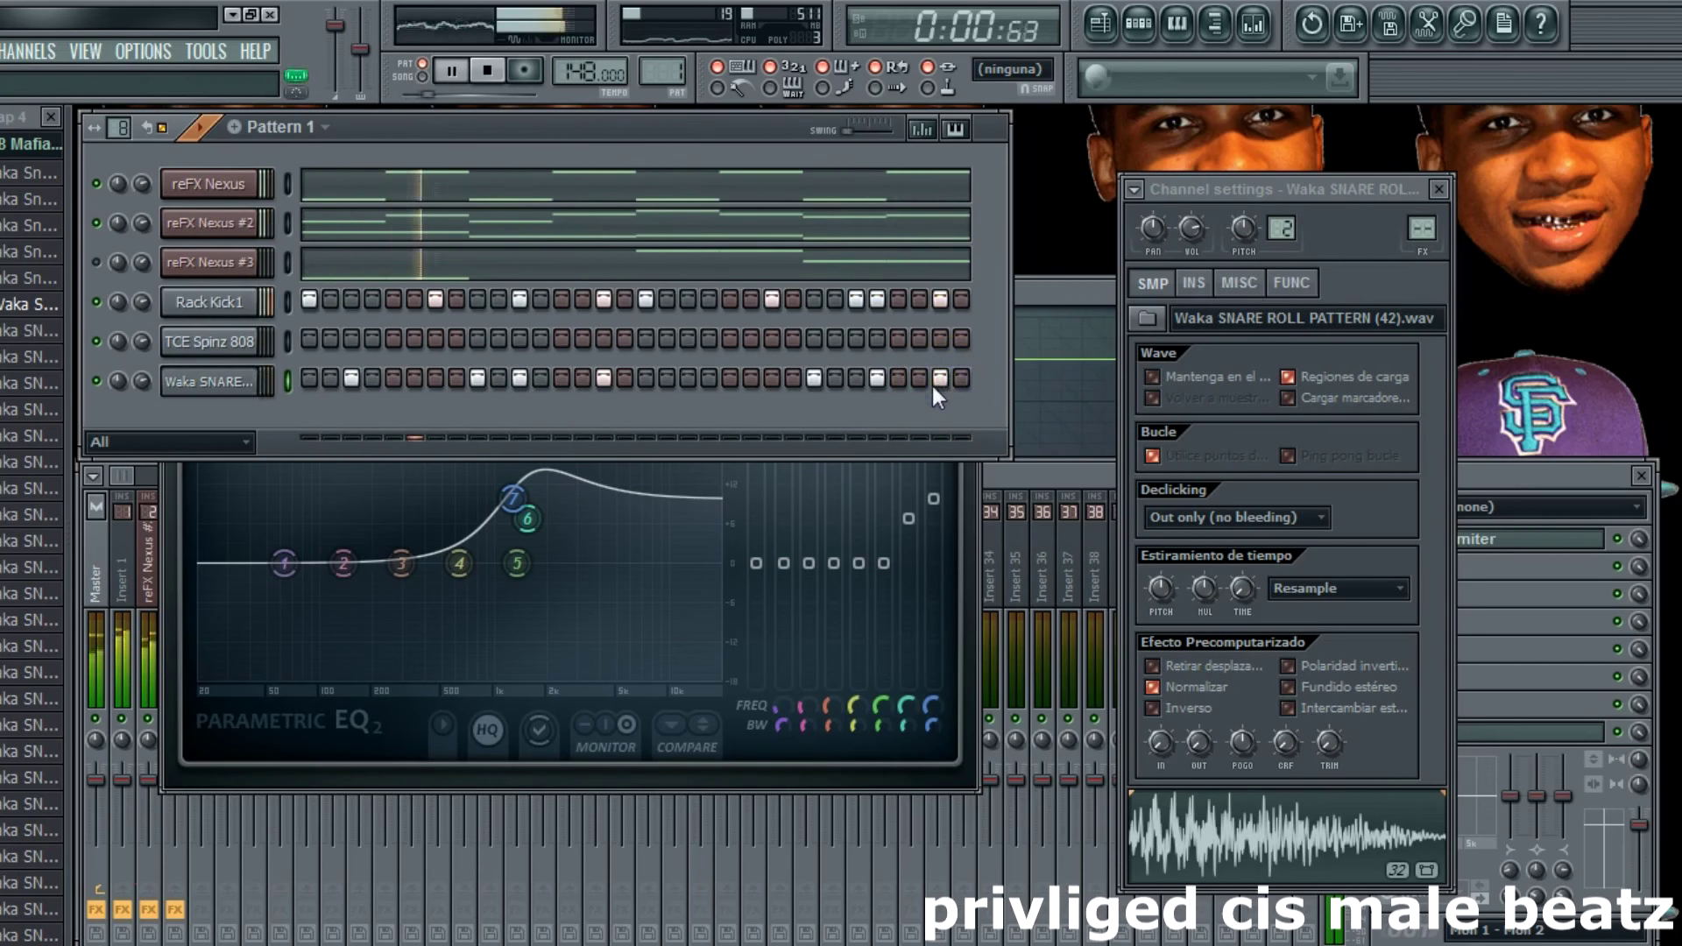
# Step: Send the Waka snare's step hits to the piano roll and open them for editing
pyautogui.click(188, 382)
pyautogui.click(190, 382)
pyautogui.rightClick(233, 382)
pyautogui.click(291, 382)
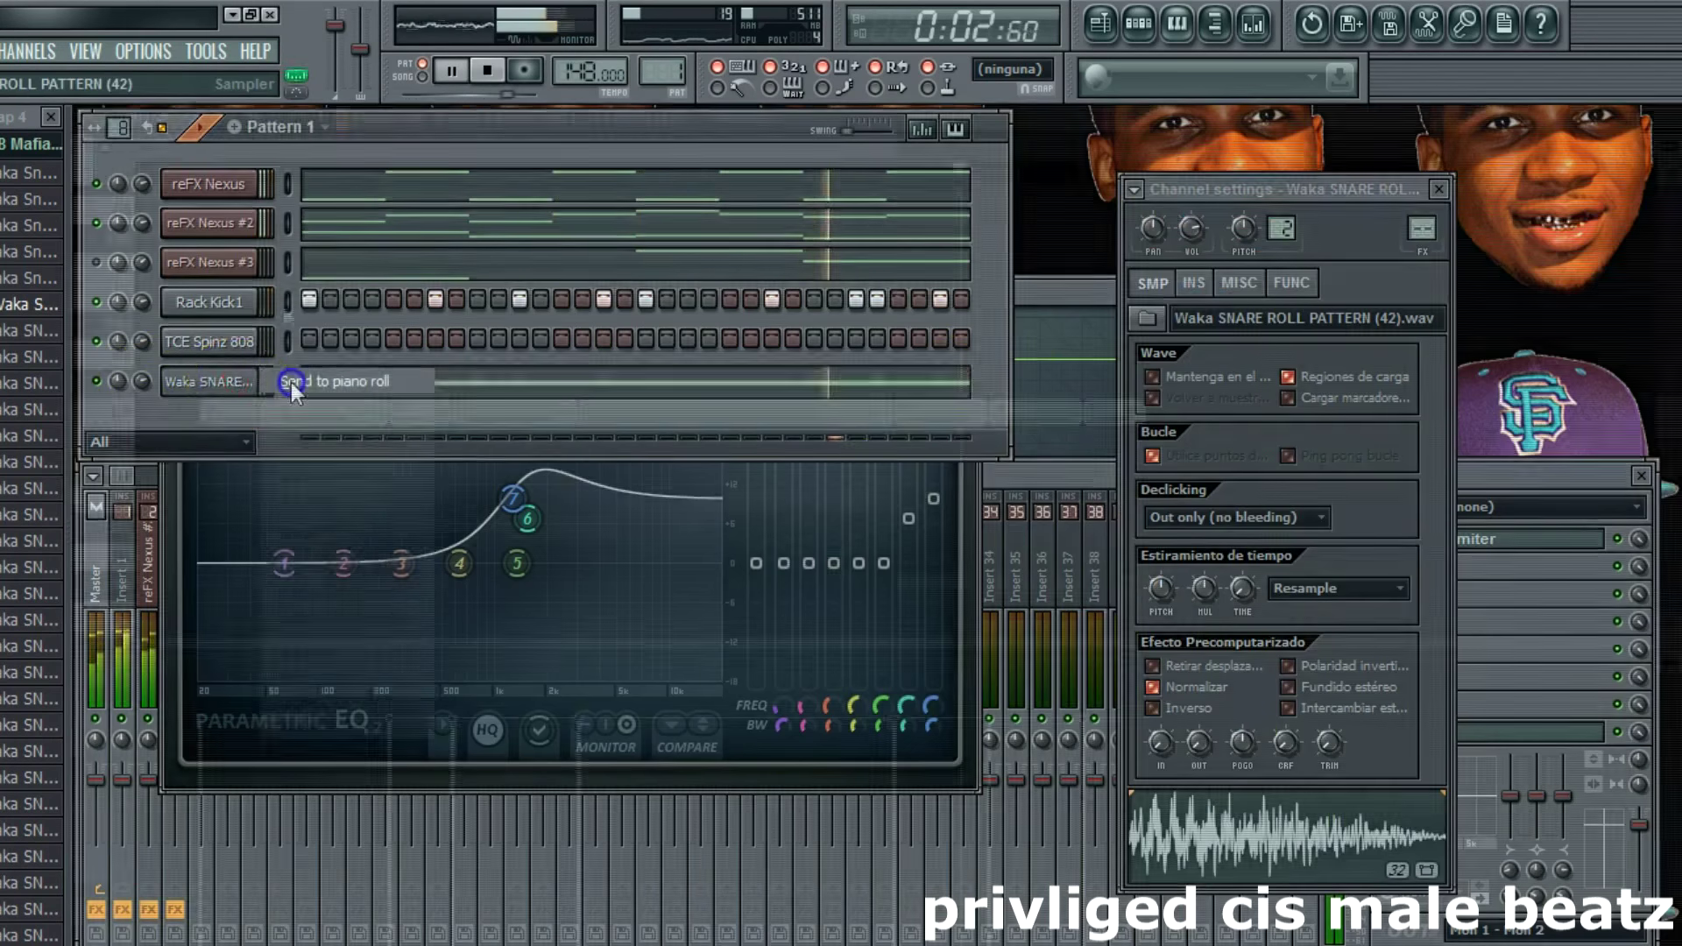
pyautogui.click(183, 120)
pyautogui.click(389, 265)
pyautogui.rightClick(494, 266)
pyautogui.press('space')
pyautogui.click(438, 267)
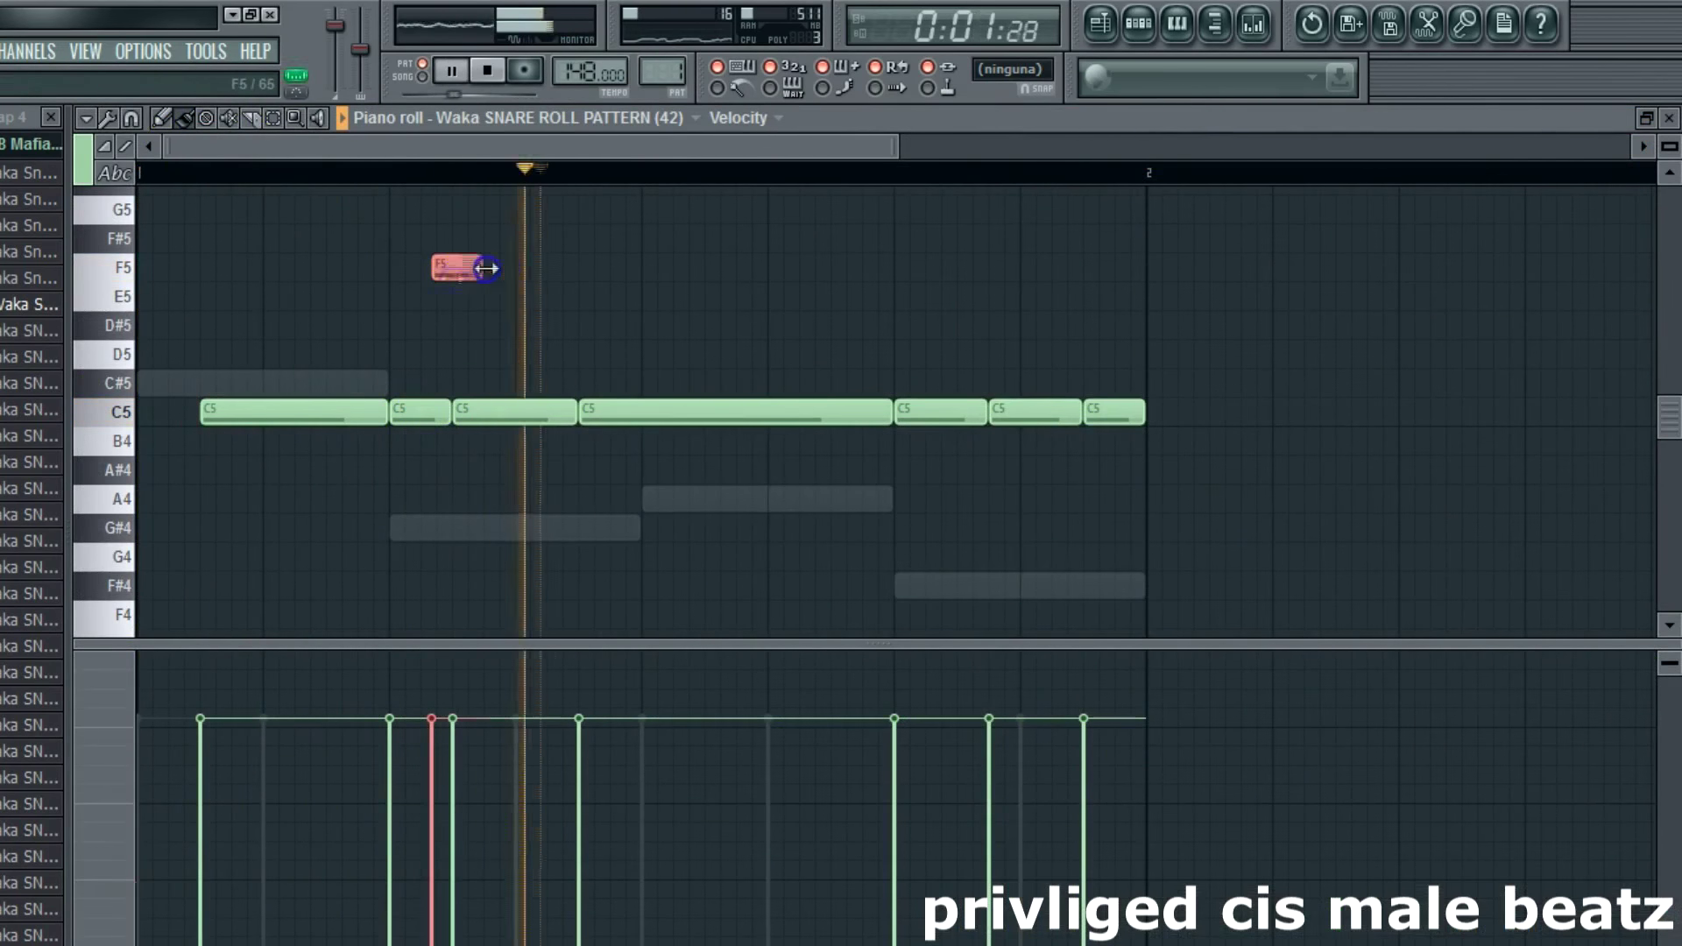
pyautogui.rightClick(442, 270)
pyautogui.moveTo(653, 499)
pyautogui.mouseDown()
pyautogui.moveTo(698, 501)
pyautogui.moveTo(526, 532)
pyautogui.moveTo(560, 533)
pyautogui.mouseUp()
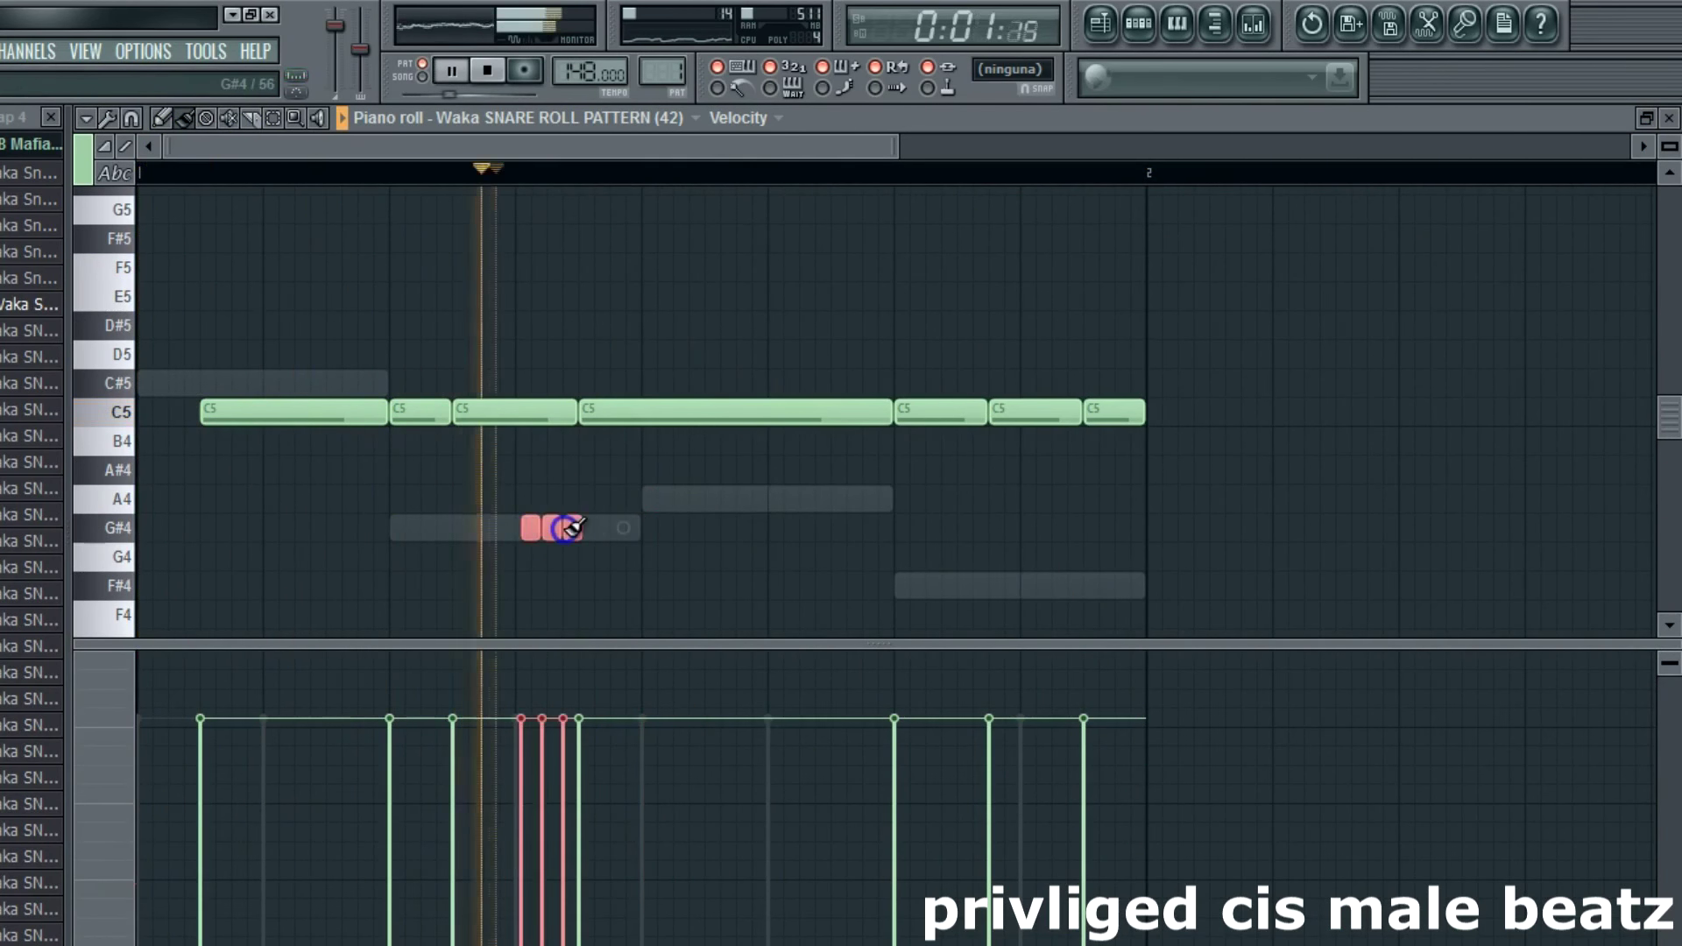
pyautogui.press('space')
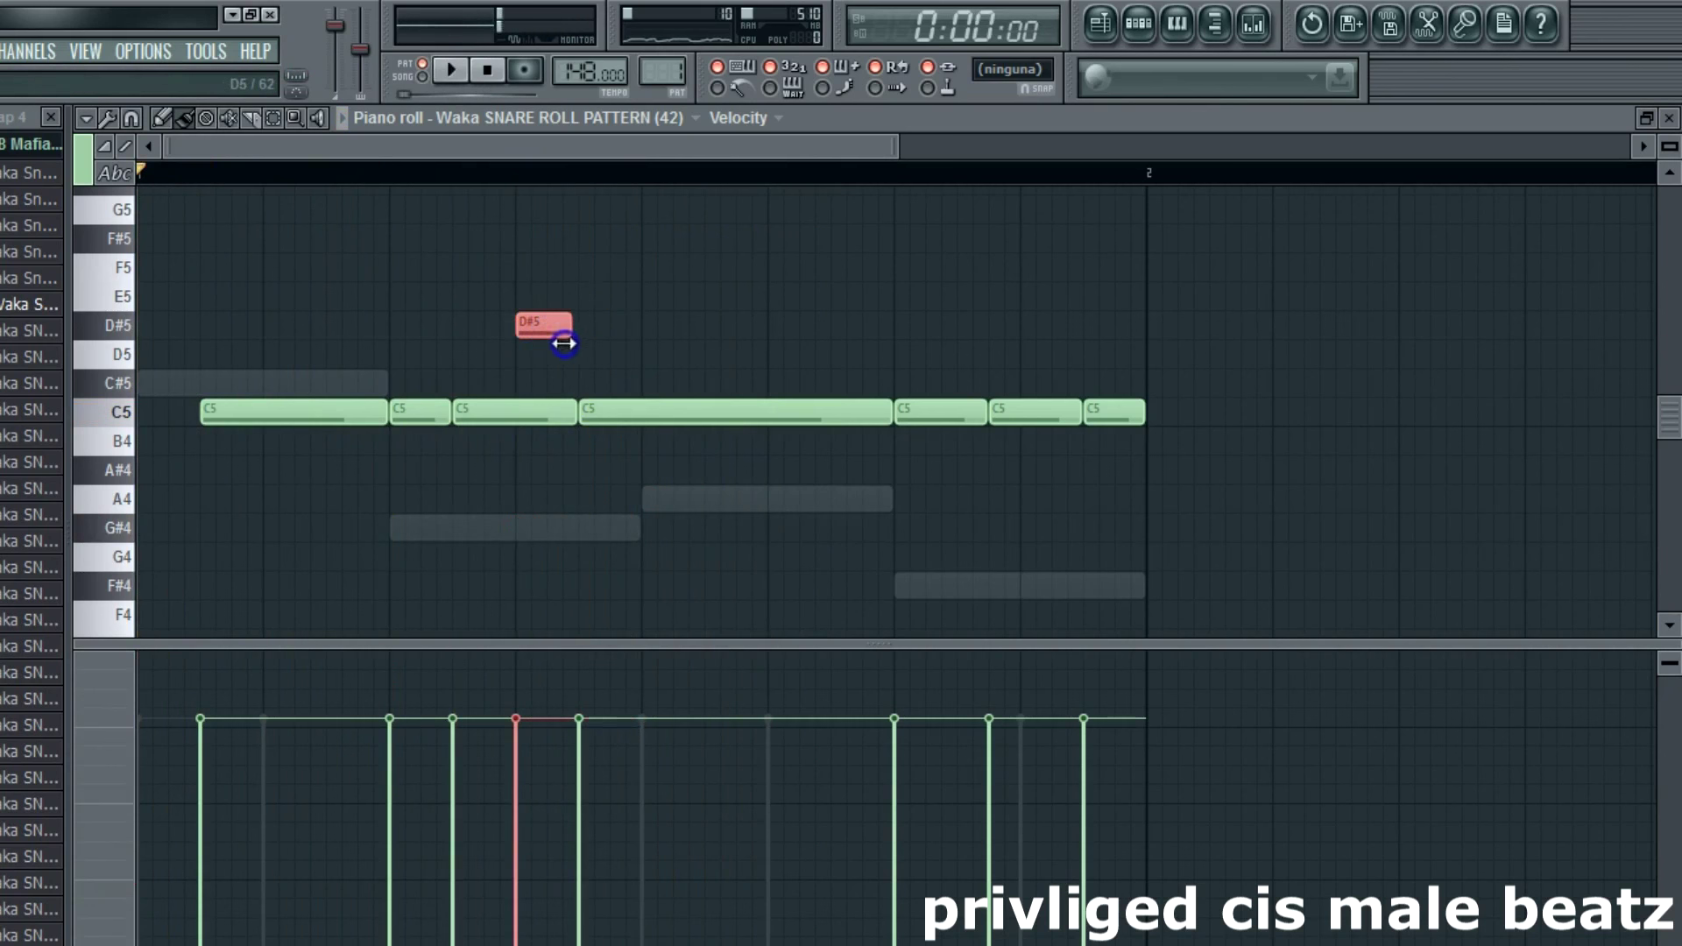
# Step: Paint a roll of three short A4 snare notes starting at the middle of bar 1
pyautogui.moveTo(648, 496); pyautogui.dragTo(746, 493)
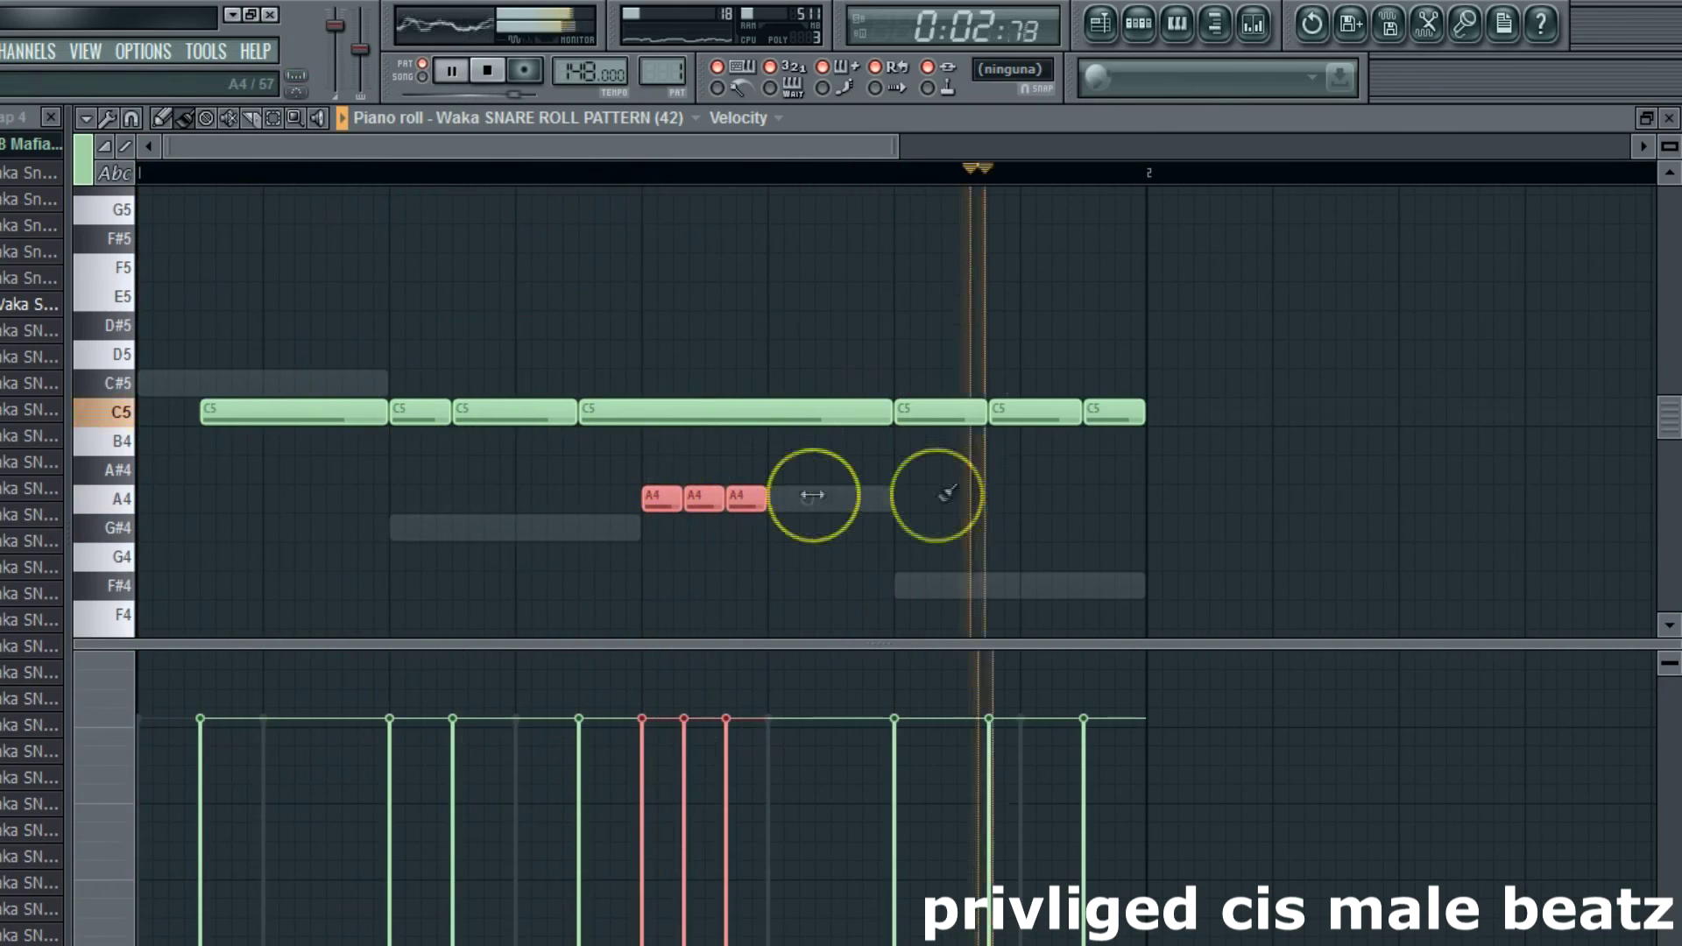
pyautogui.click(887, 354)
pyautogui.rightClick(887, 354)
# Step: Try a three-note D#5 snare roll right after the A4 roll, and repaint it from the start of bar 1's last quarter
pyautogui.moveTo(777, 326); pyautogui.dragTo(871, 328)
pyautogui.click(869, 259)
pyautogui.rightClick(871, 259)
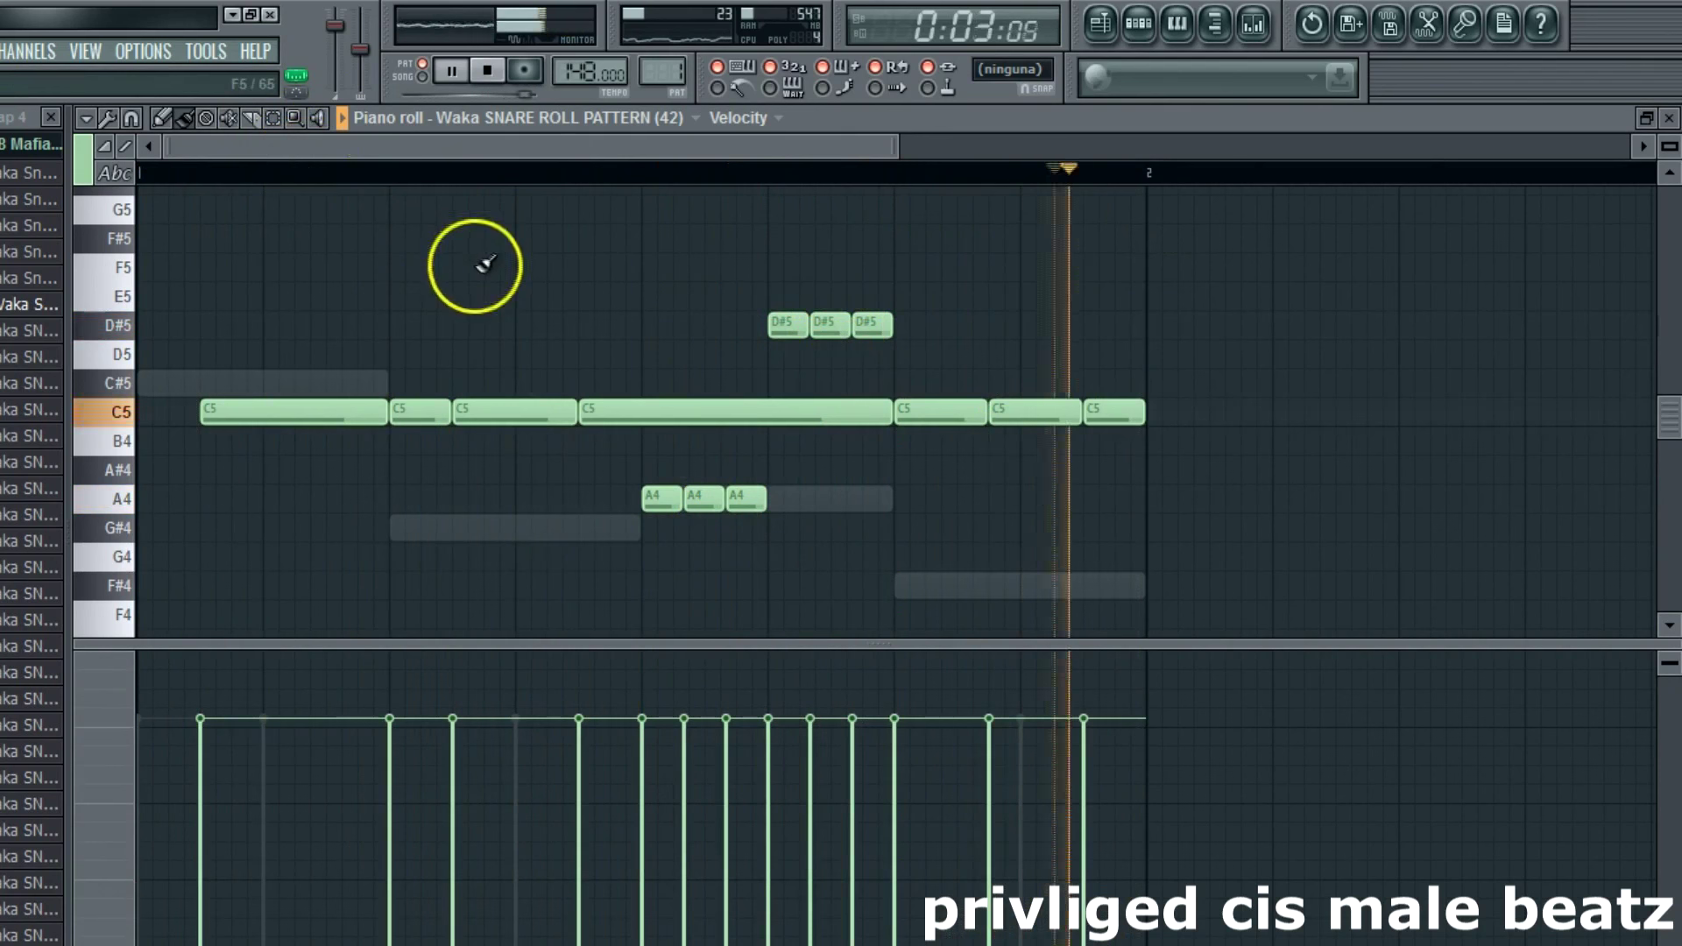
pyautogui.click(755, 499)
pyautogui.rightClick(785, 329)
pyautogui.rightClick(830, 326)
pyautogui.rightClick(872, 326)
pyautogui.moveTo(892, 326); pyautogui.dragTo(986, 327)
pyautogui.click(974, 240)
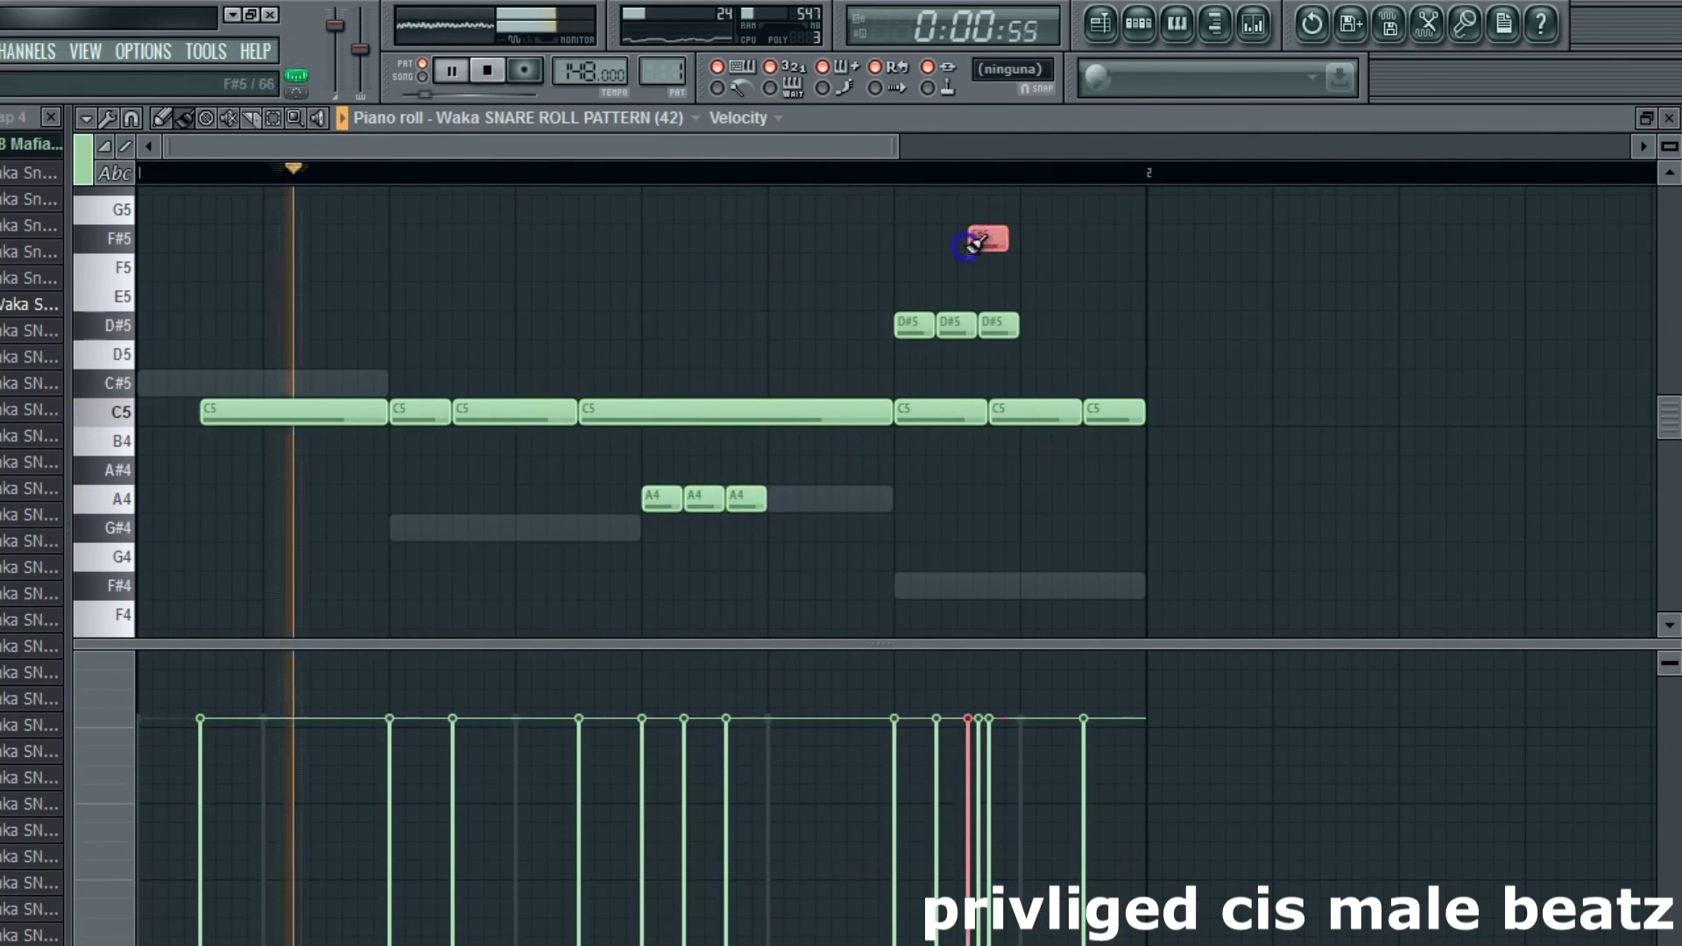
# Step: Close the snare piano roll, mute reFX Nexus #2, and lower reFX Nexus #3's channel volume during playback
pyautogui.click(1341, 123)
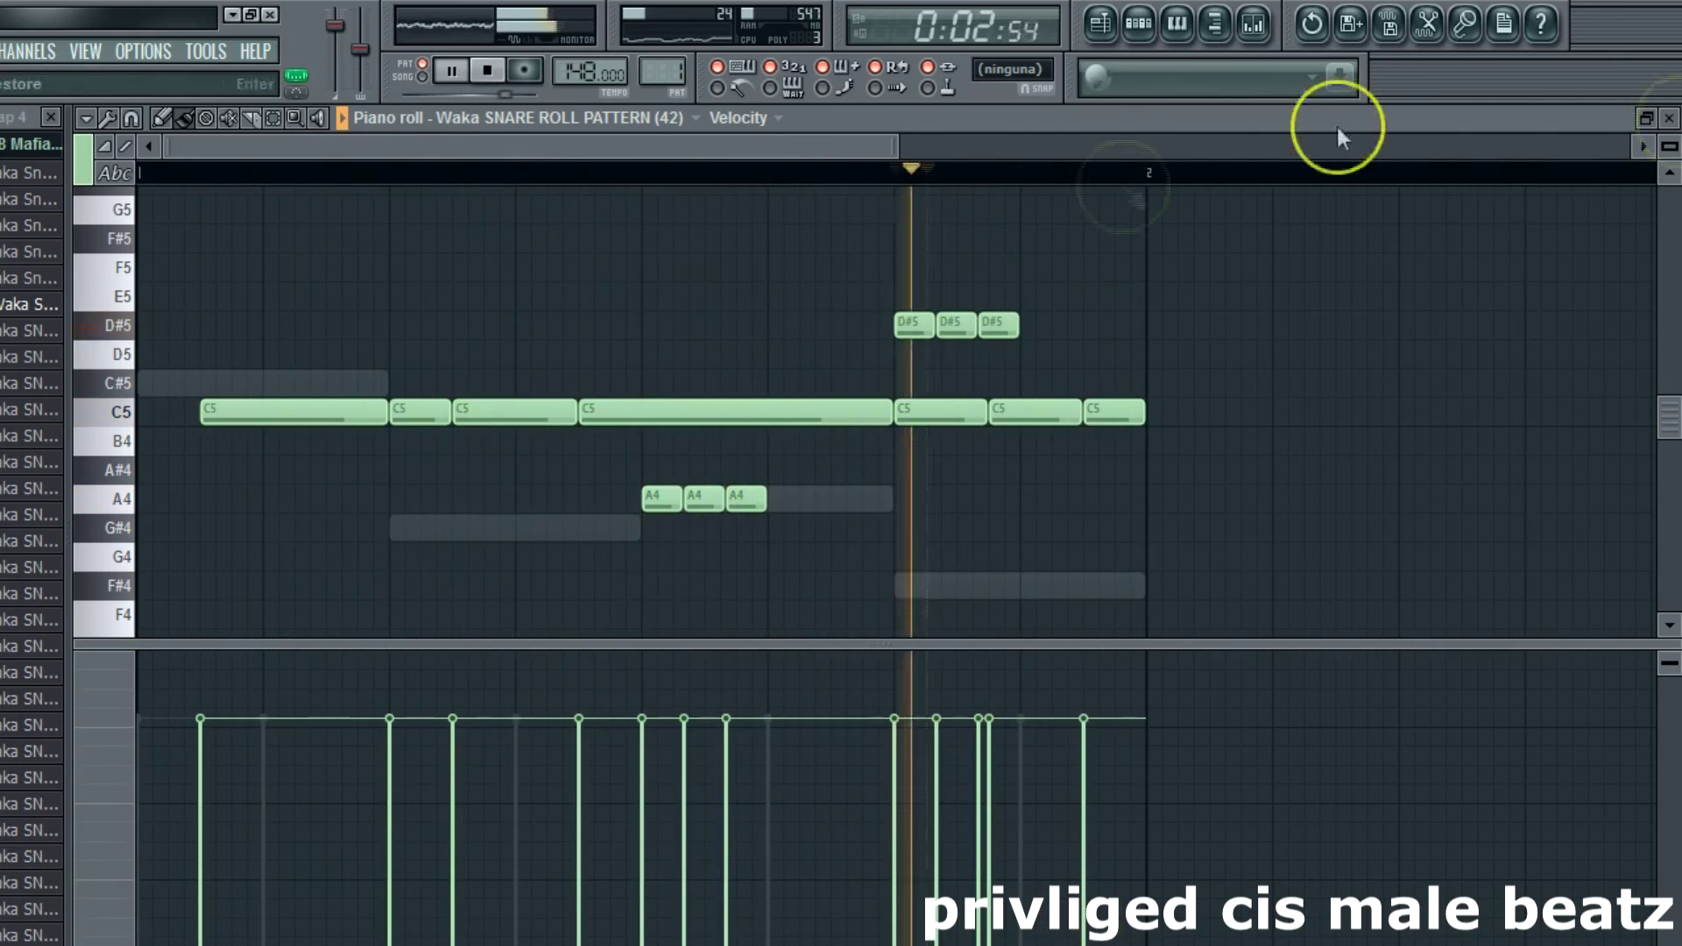
pyautogui.click(170, 264)
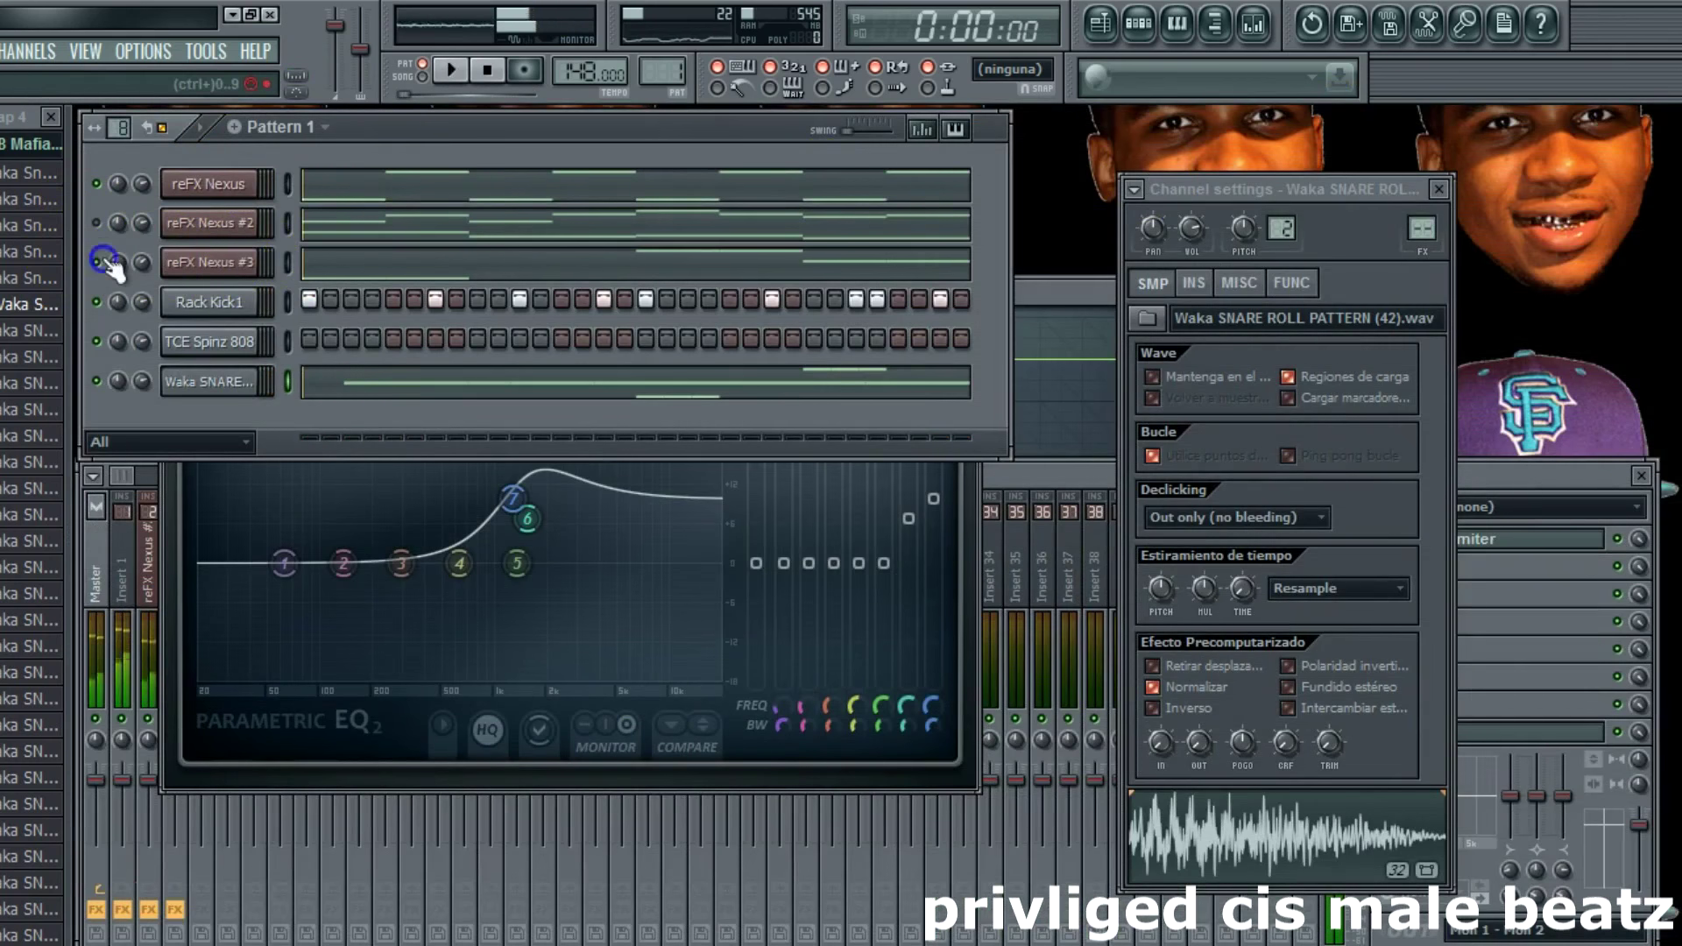
pyautogui.press('space')
pyautogui.moveTo(142, 263); pyautogui.dragTo(142, 283)
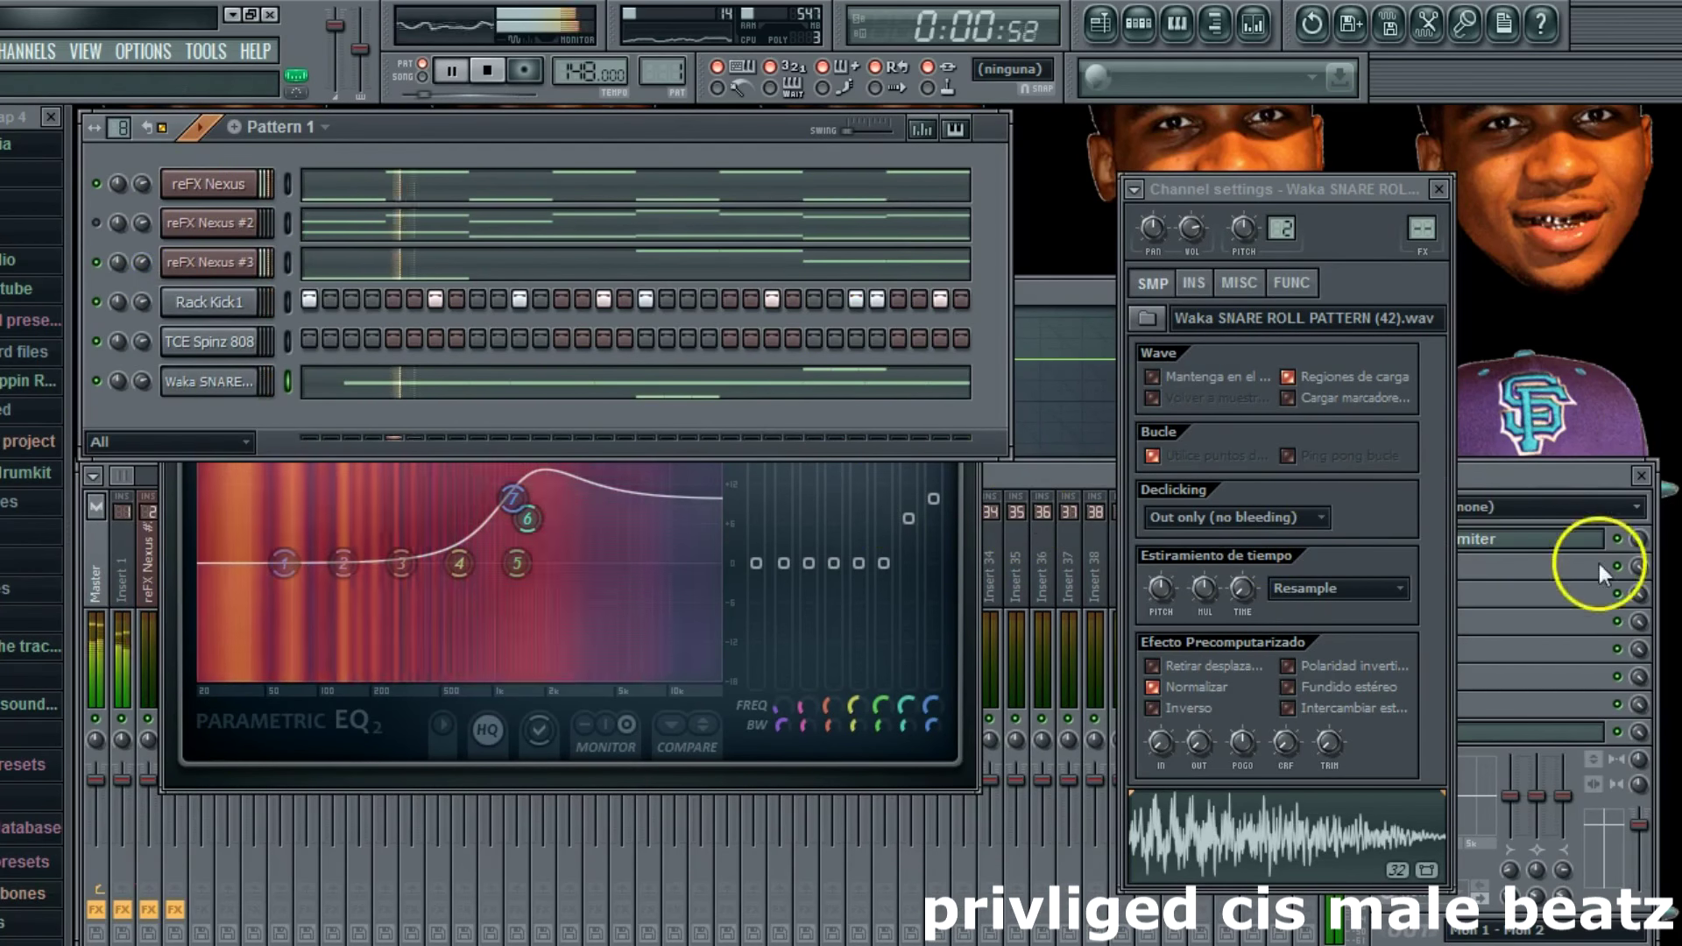
# Step: In reFX Nexus #3's Fruity Parametric EQ 2, shift bands 6 and 7 to lower frequencies and reduce the main level
pyautogui.click(1549, 478)
pyautogui.click(176, 551)
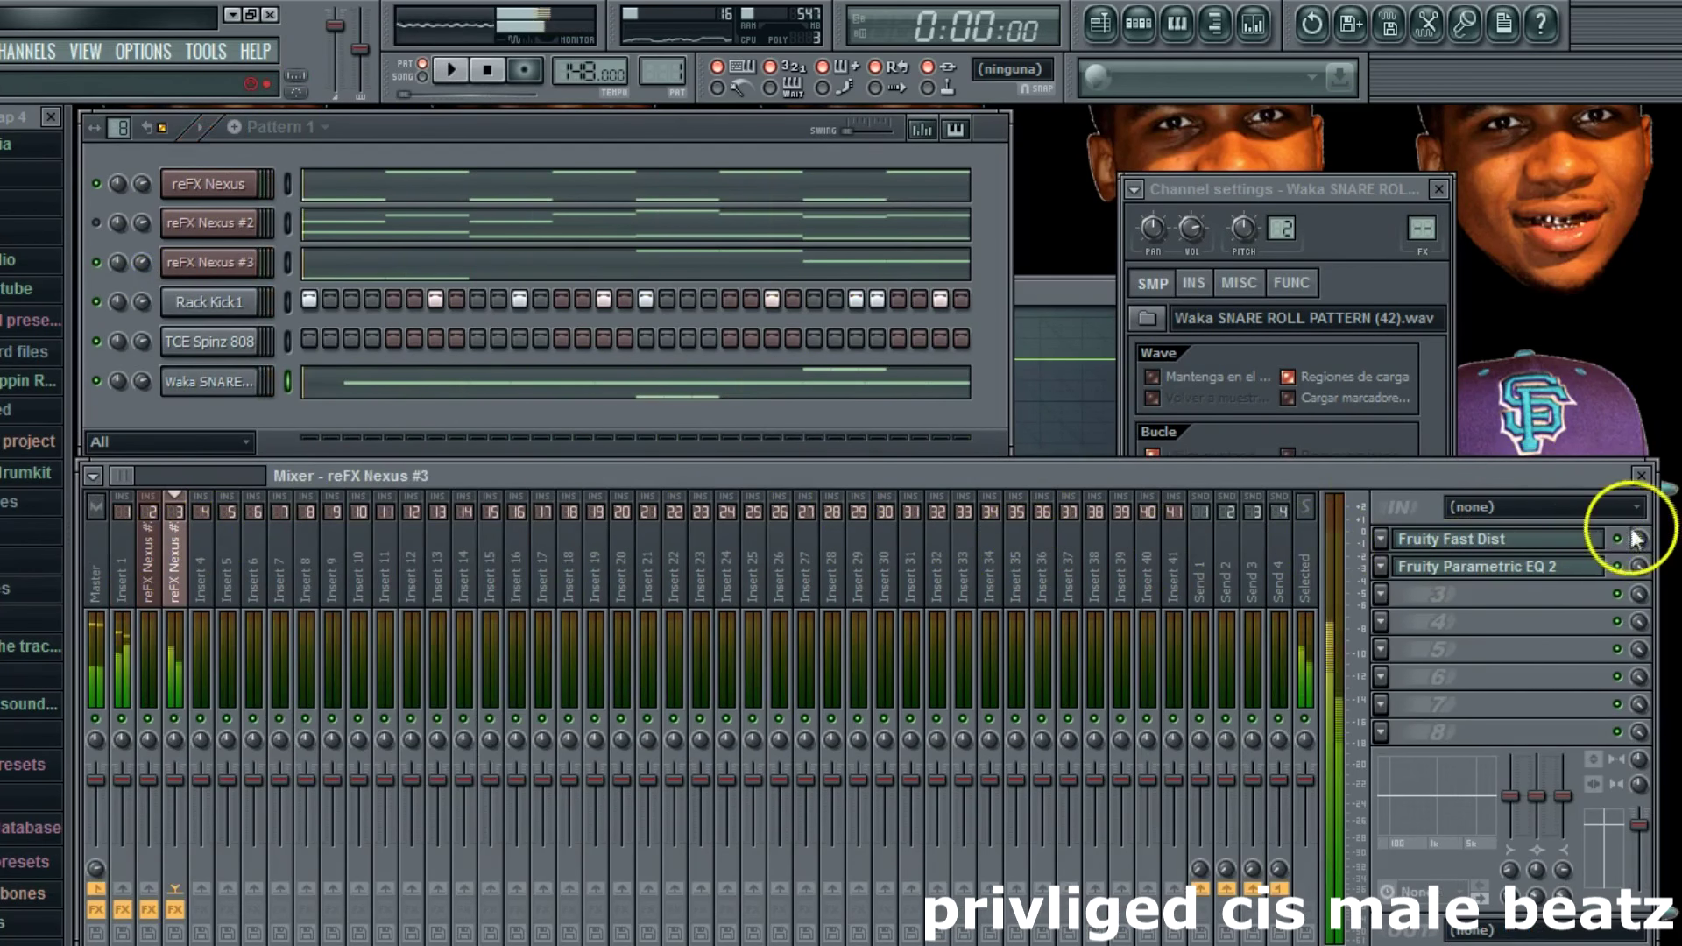
pyautogui.click(1599, 565)
pyautogui.moveTo(692, 543); pyautogui.dragTo(451, 519)
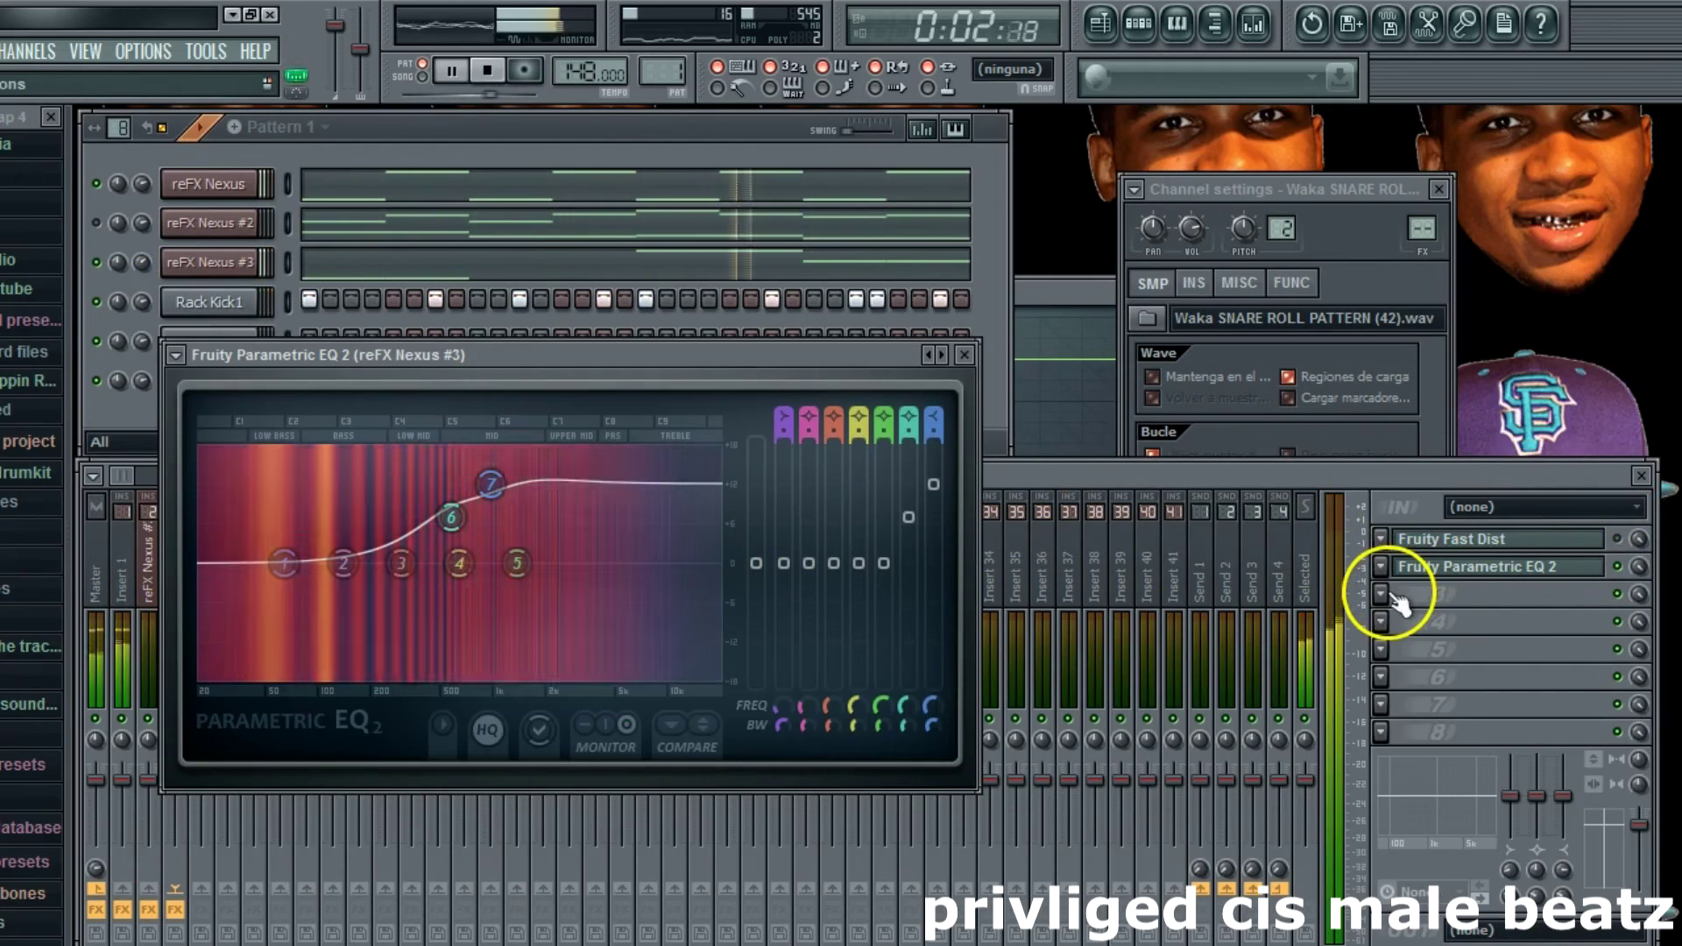
pyautogui.moveTo(757, 564); pyautogui.dragTo(754, 659)
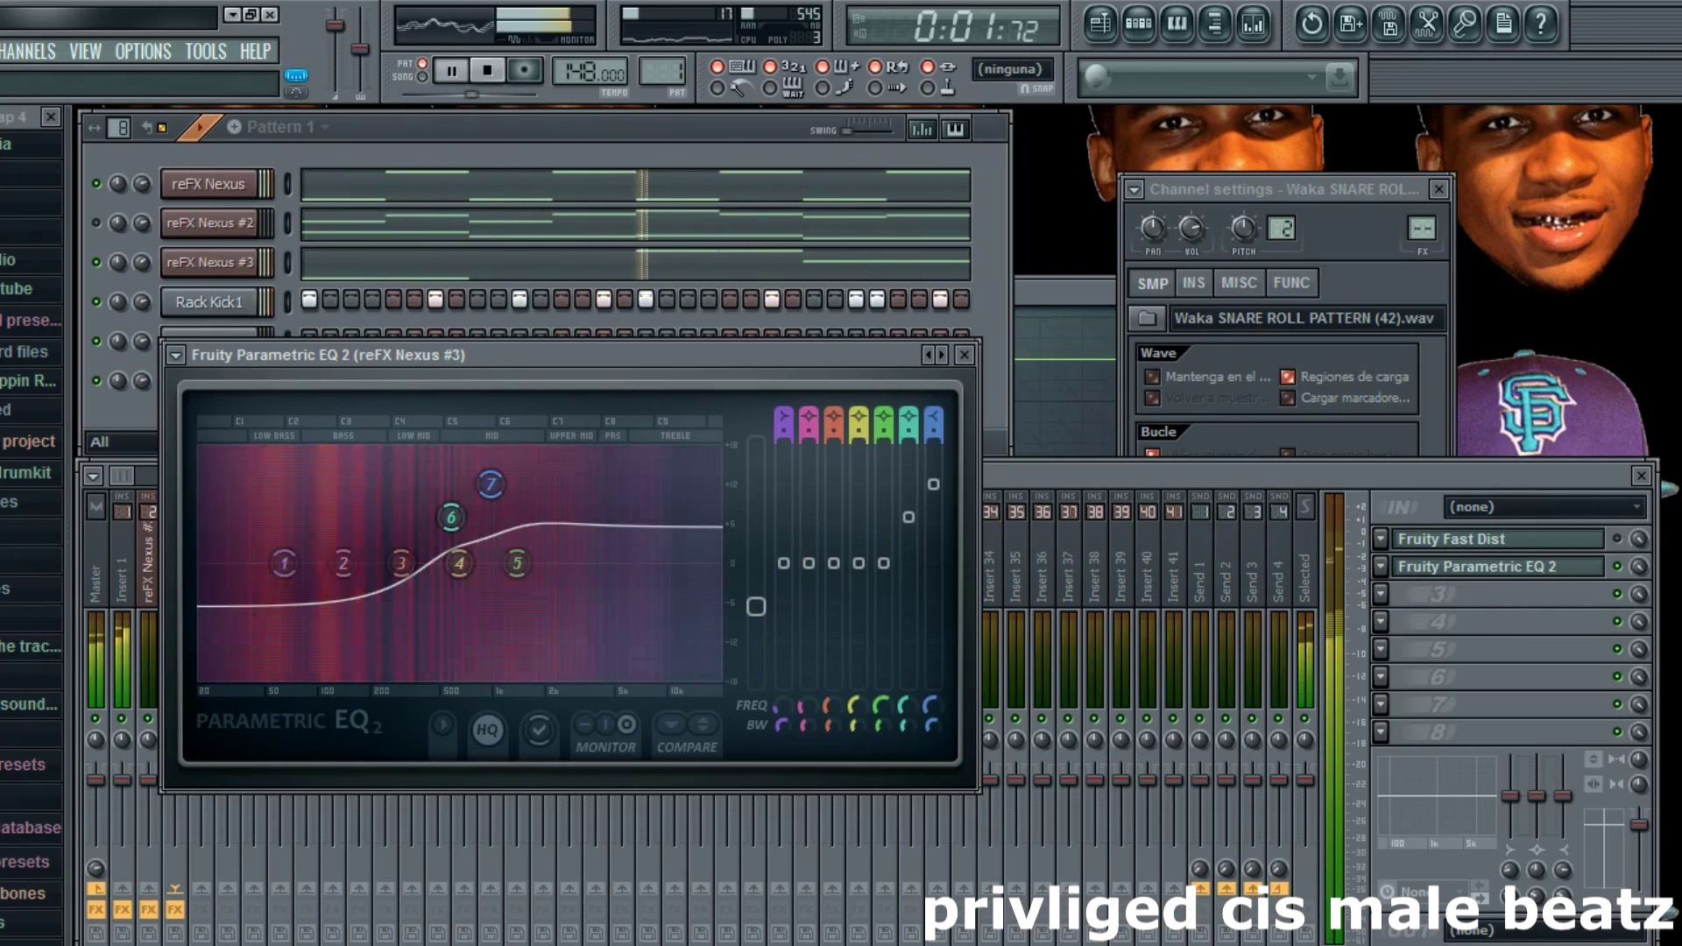
# Step: Delete the three D#5 notes from the Waka snare's piano roll and close it
pyautogui.click(382, 256)
pyautogui.click(178, 337)
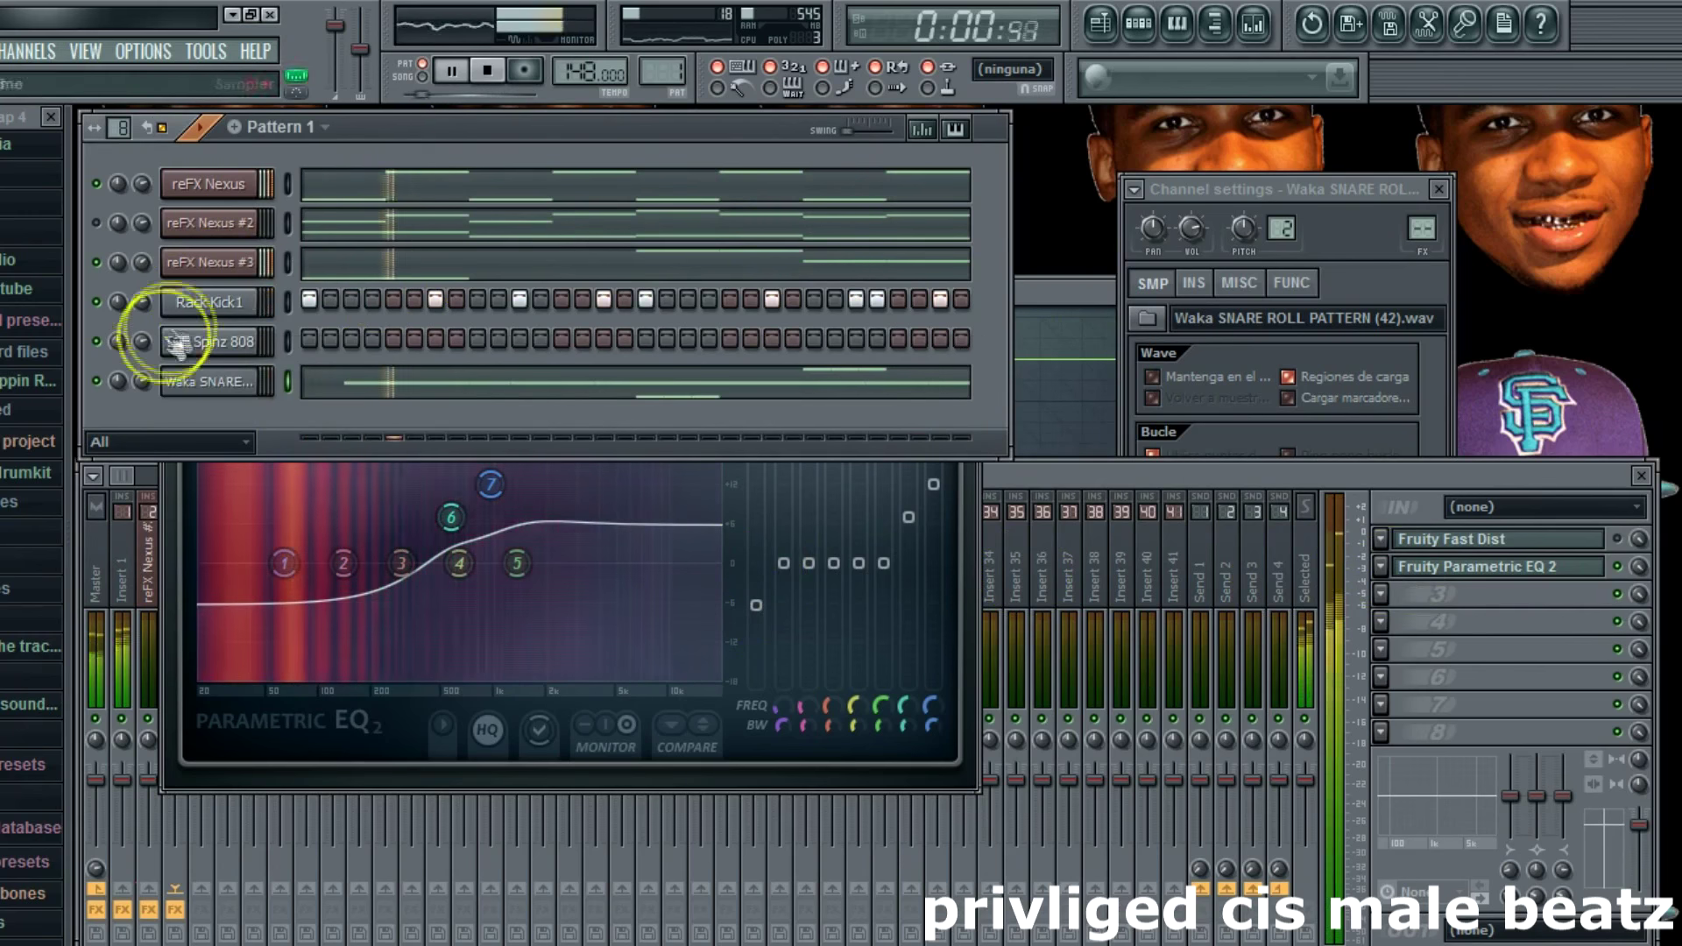
pyautogui.click(915, 382)
pyautogui.rightClick(914, 324)
pyautogui.rightClick(956, 324)
pyautogui.rightClick(997, 324)
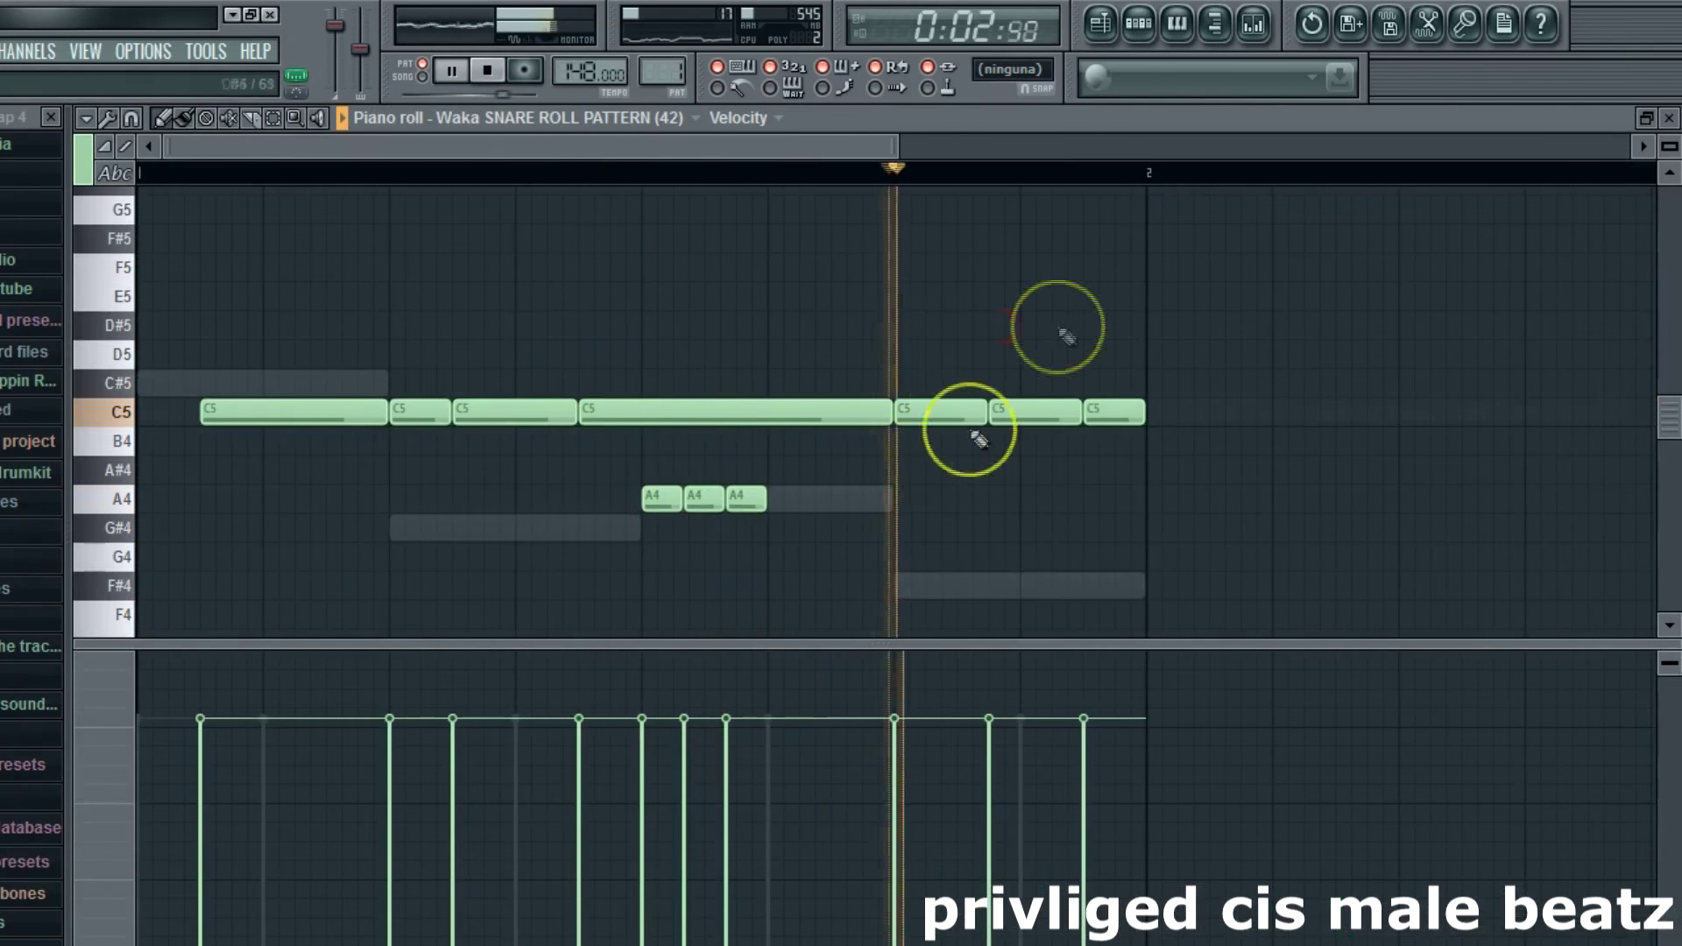
pyautogui.click(1670, 119)
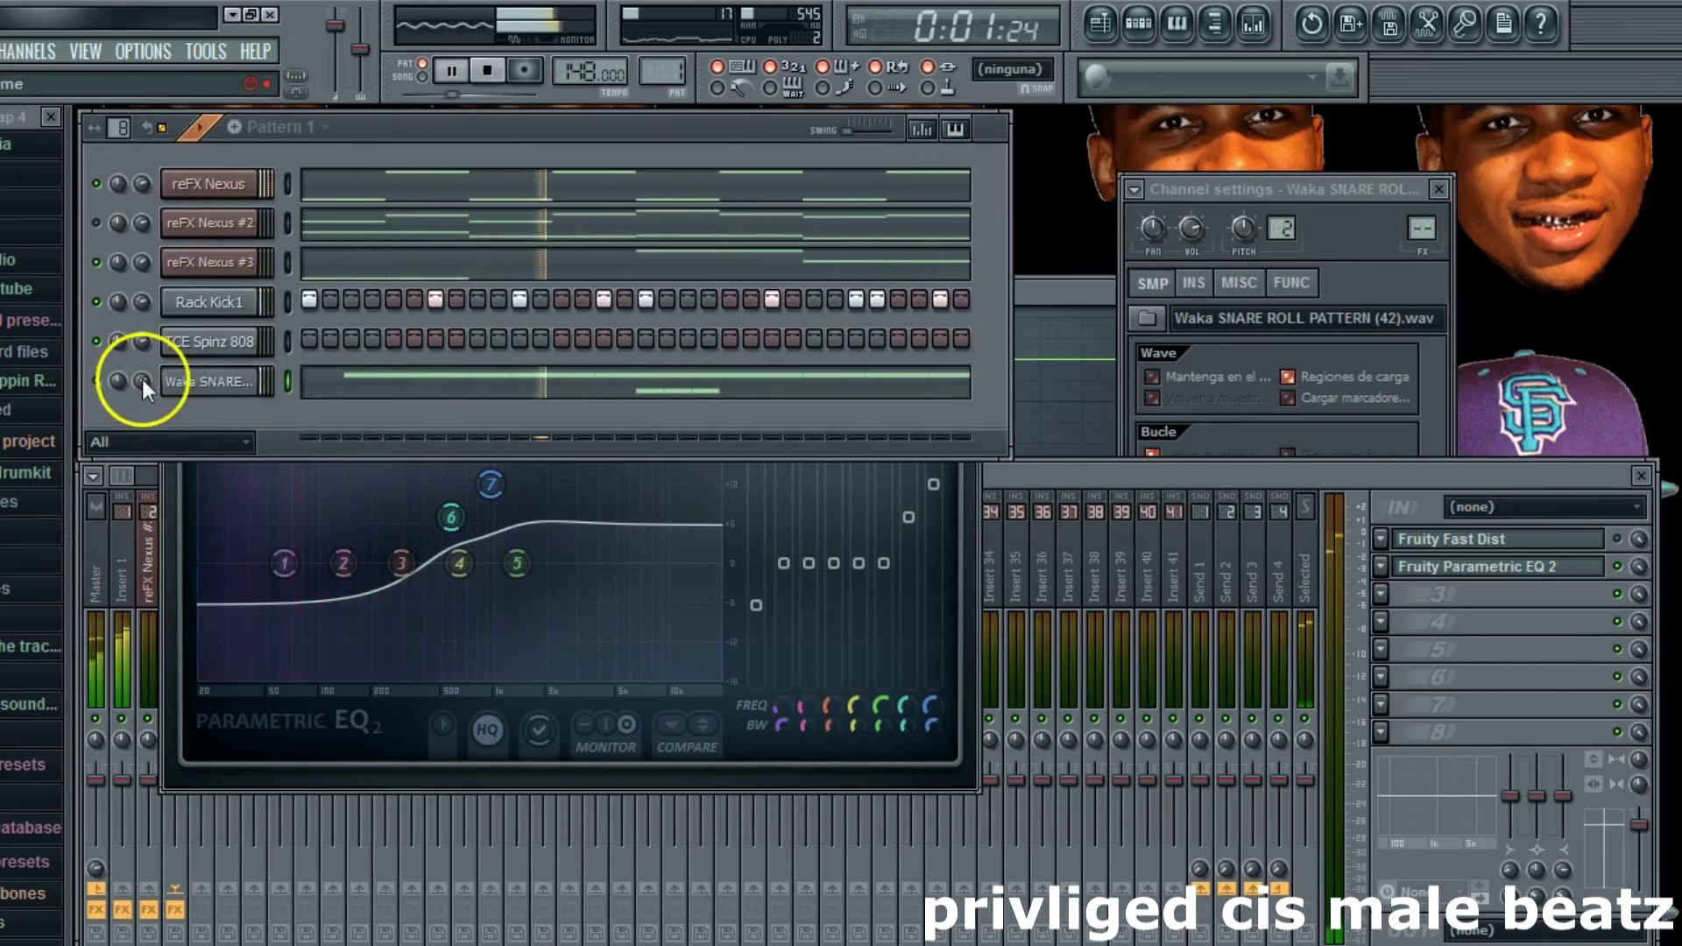
# Step: Open Rack Kick1's sample settings and look through its channel options
pyautogui.rightClick(207, 310)
pyautogui.click(217, 307)
pyautogui.rightClick(219, 308)
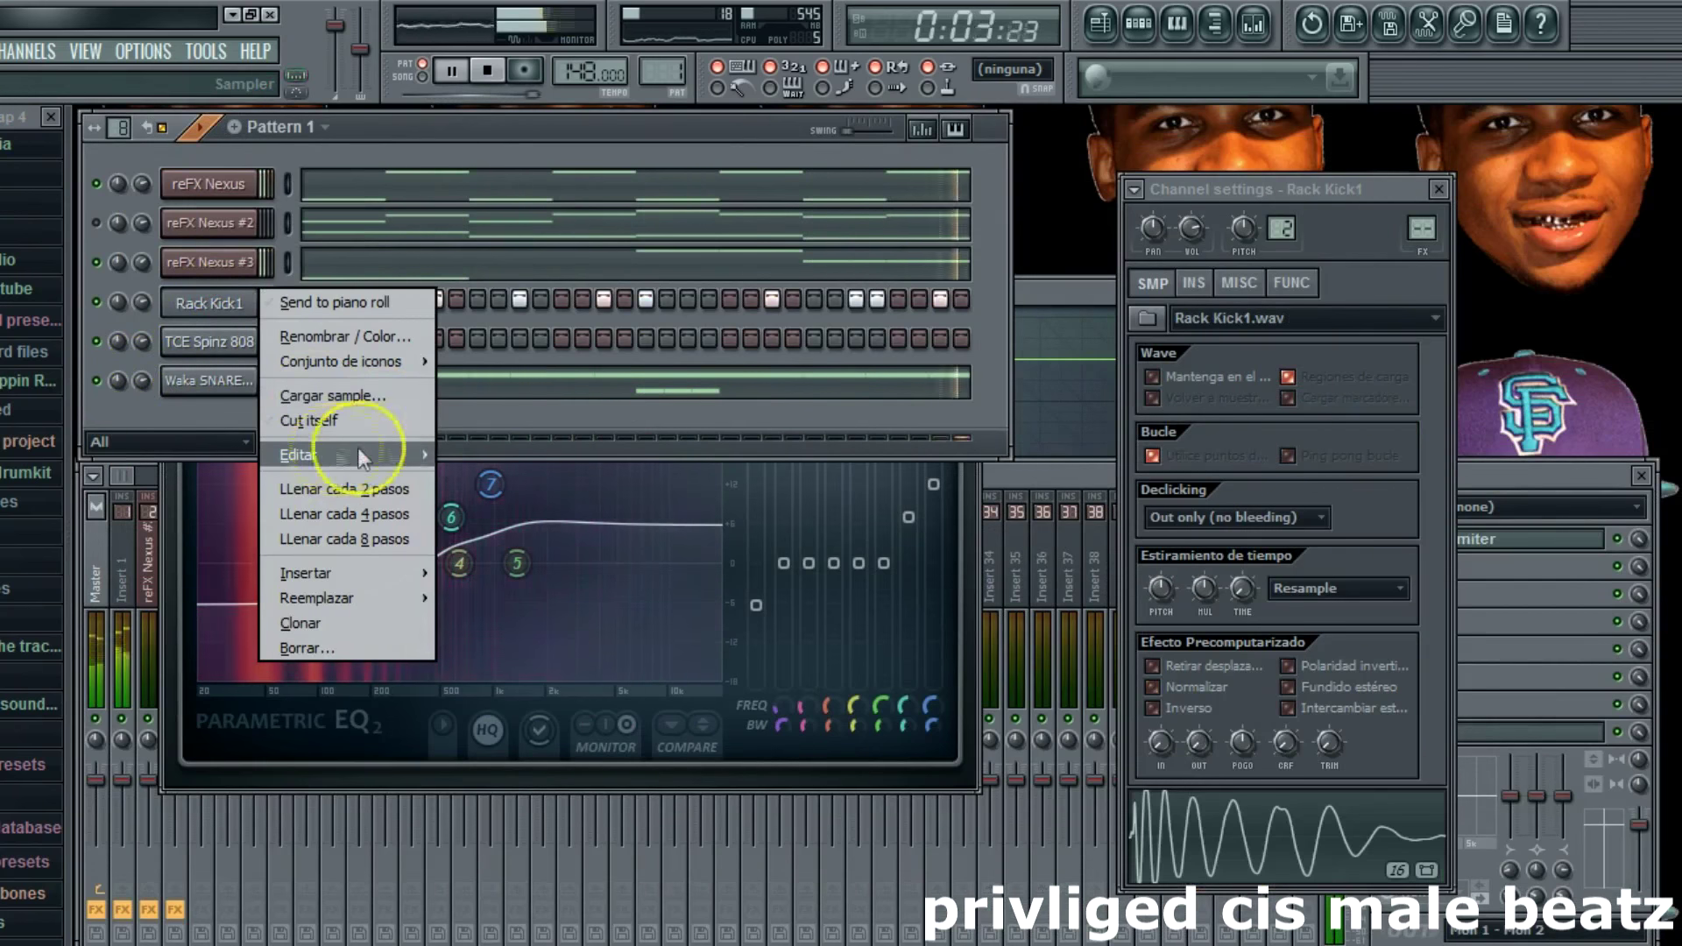
pyautogui.click(79, 230)
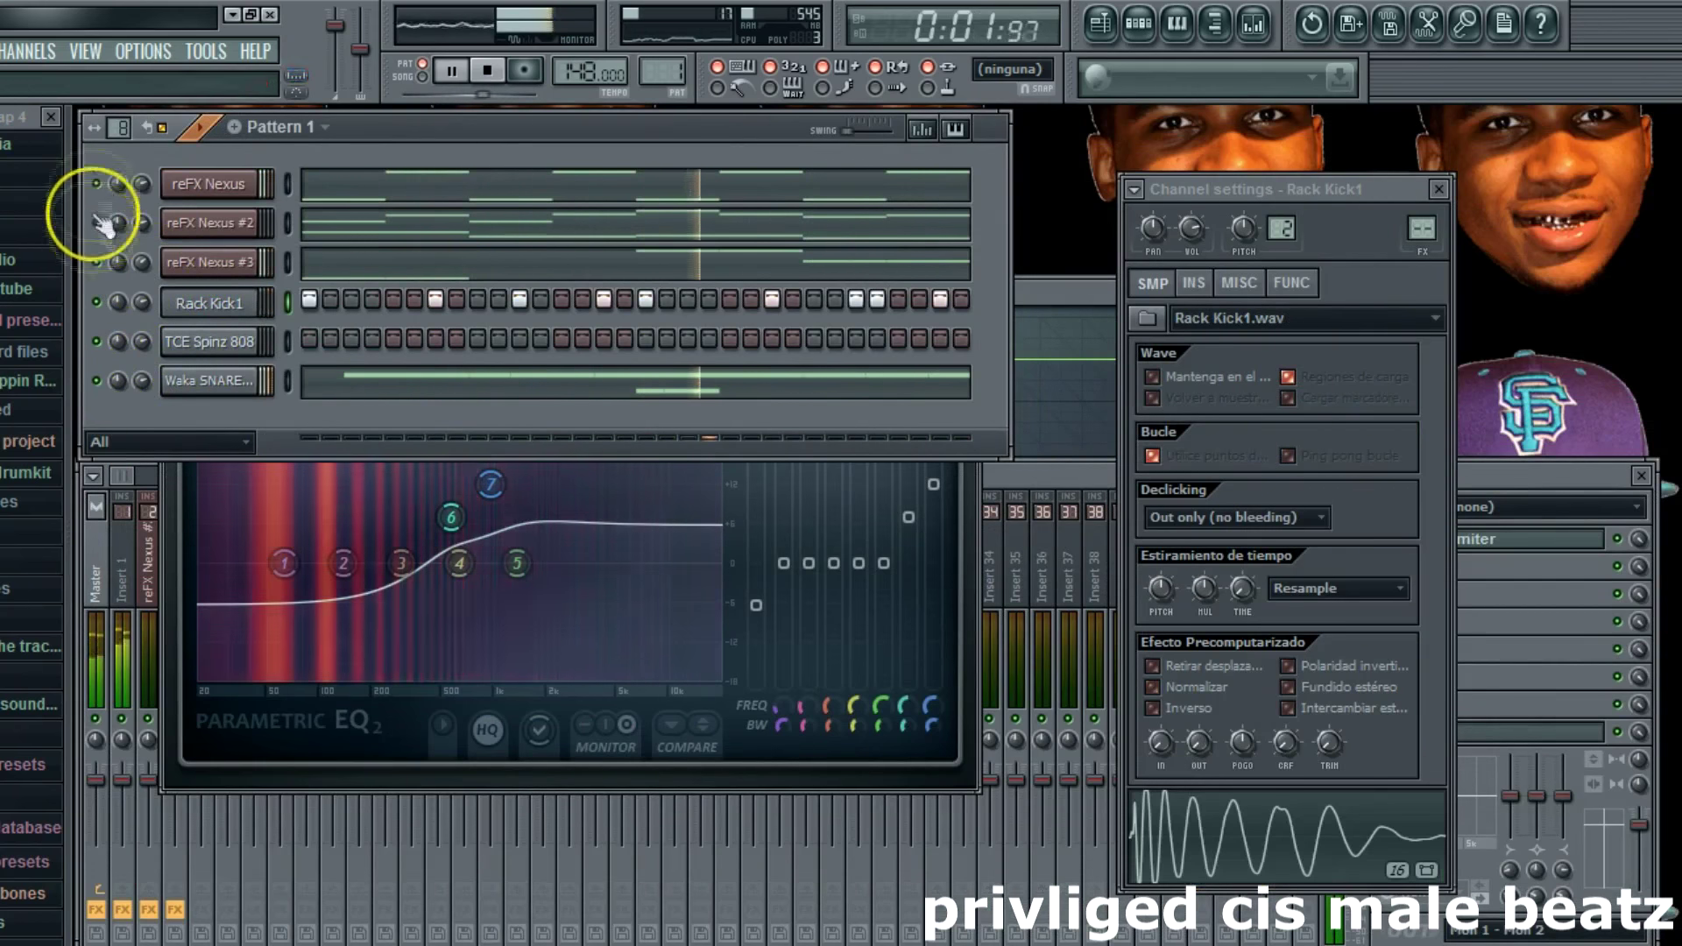
# Step: Unmute the reFX Nexus #2 channel in the channel rack
pyautogui.click(94, 263)
pyautogui.click(95, 224)
pyautogui.rightClick(216, 309)
pyautogui.click(155, 235)
# Step: Open reFX Nexus #2 and load a second Gross Beat in the next free effect slot of its mixer track
pyautogui.click(211, 224)
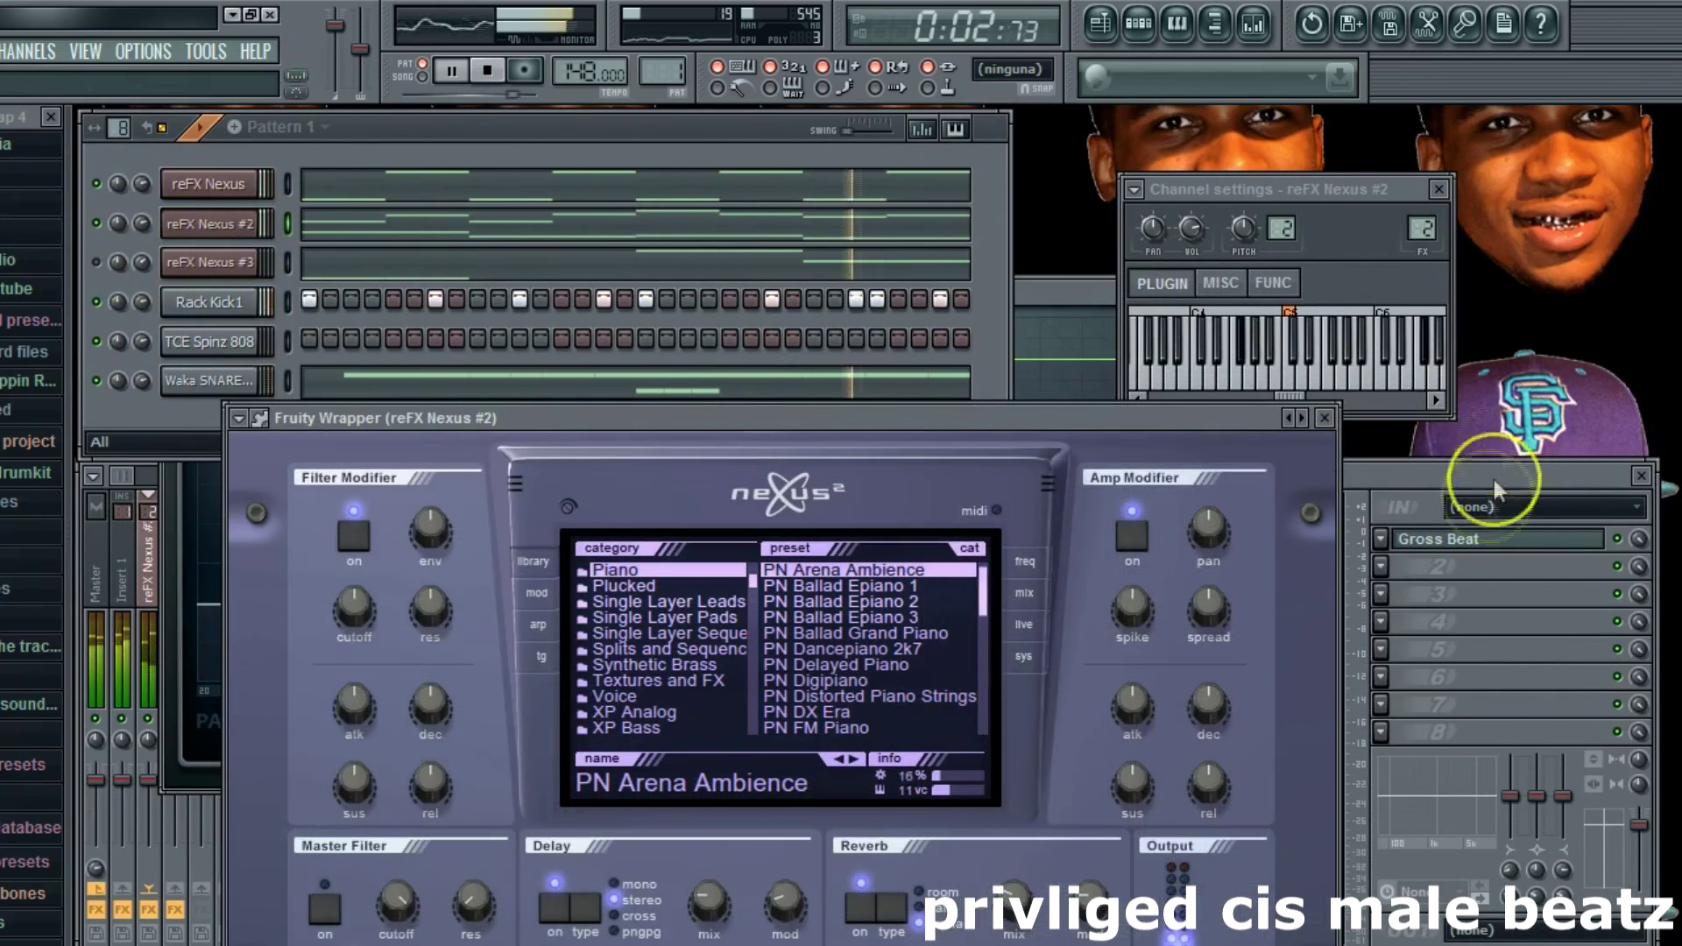
pyautogui.click(1390, 570)
pyautogui.click(1390, 569)
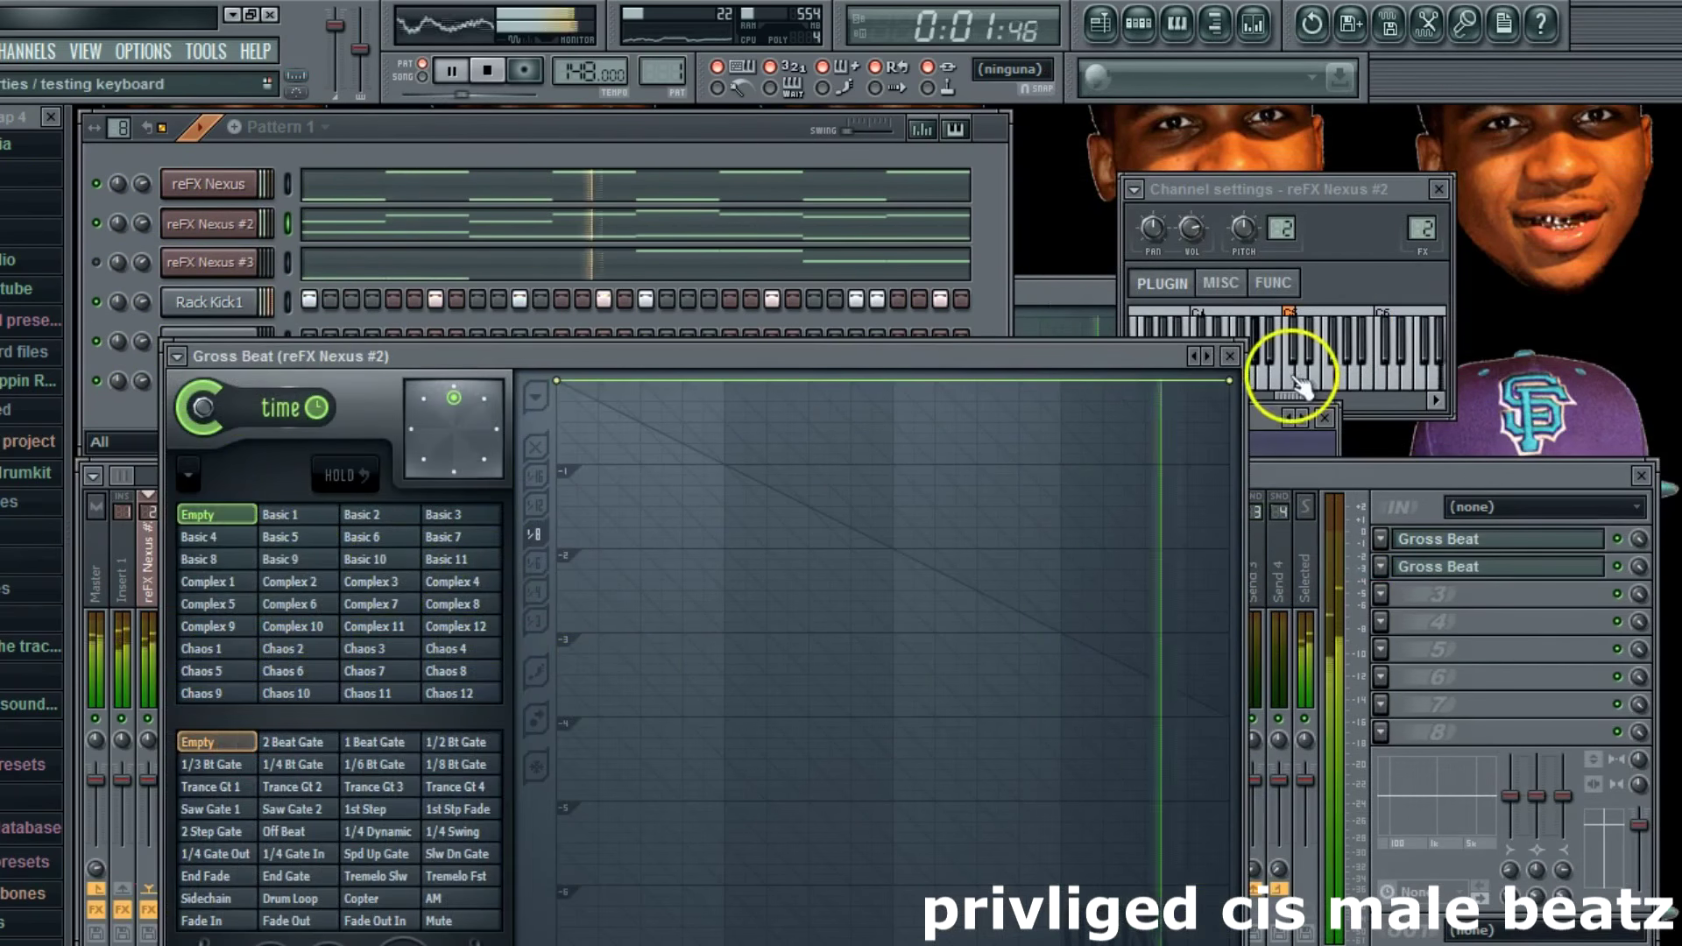
# Step: Slope the new Gross Beat's time envelope down to about -2 at its end, and play the pattern from the channel rack
pyautogui.rightClick(1230, 378)
pyautogui.click(1246, 454)
pyautogui.press('space')
pyautogui.moveTo(1230, 380); pyautogui.dragTo(1231, 456)
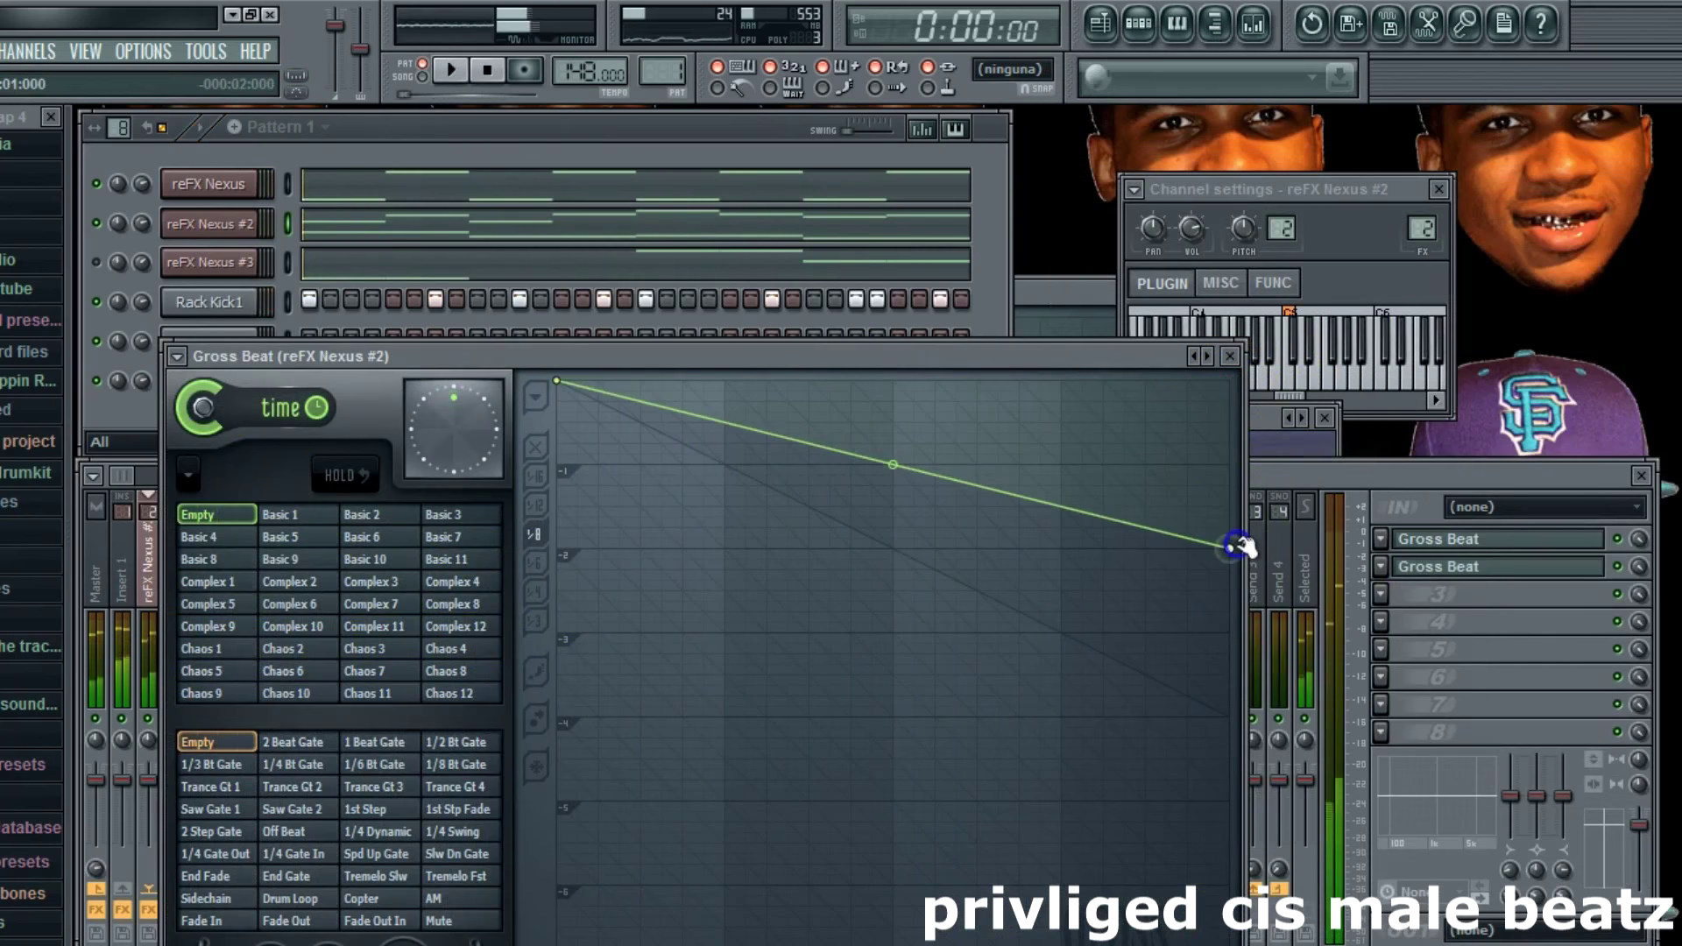
pyautogui.press('space')
pyautogui.click(403, 138)
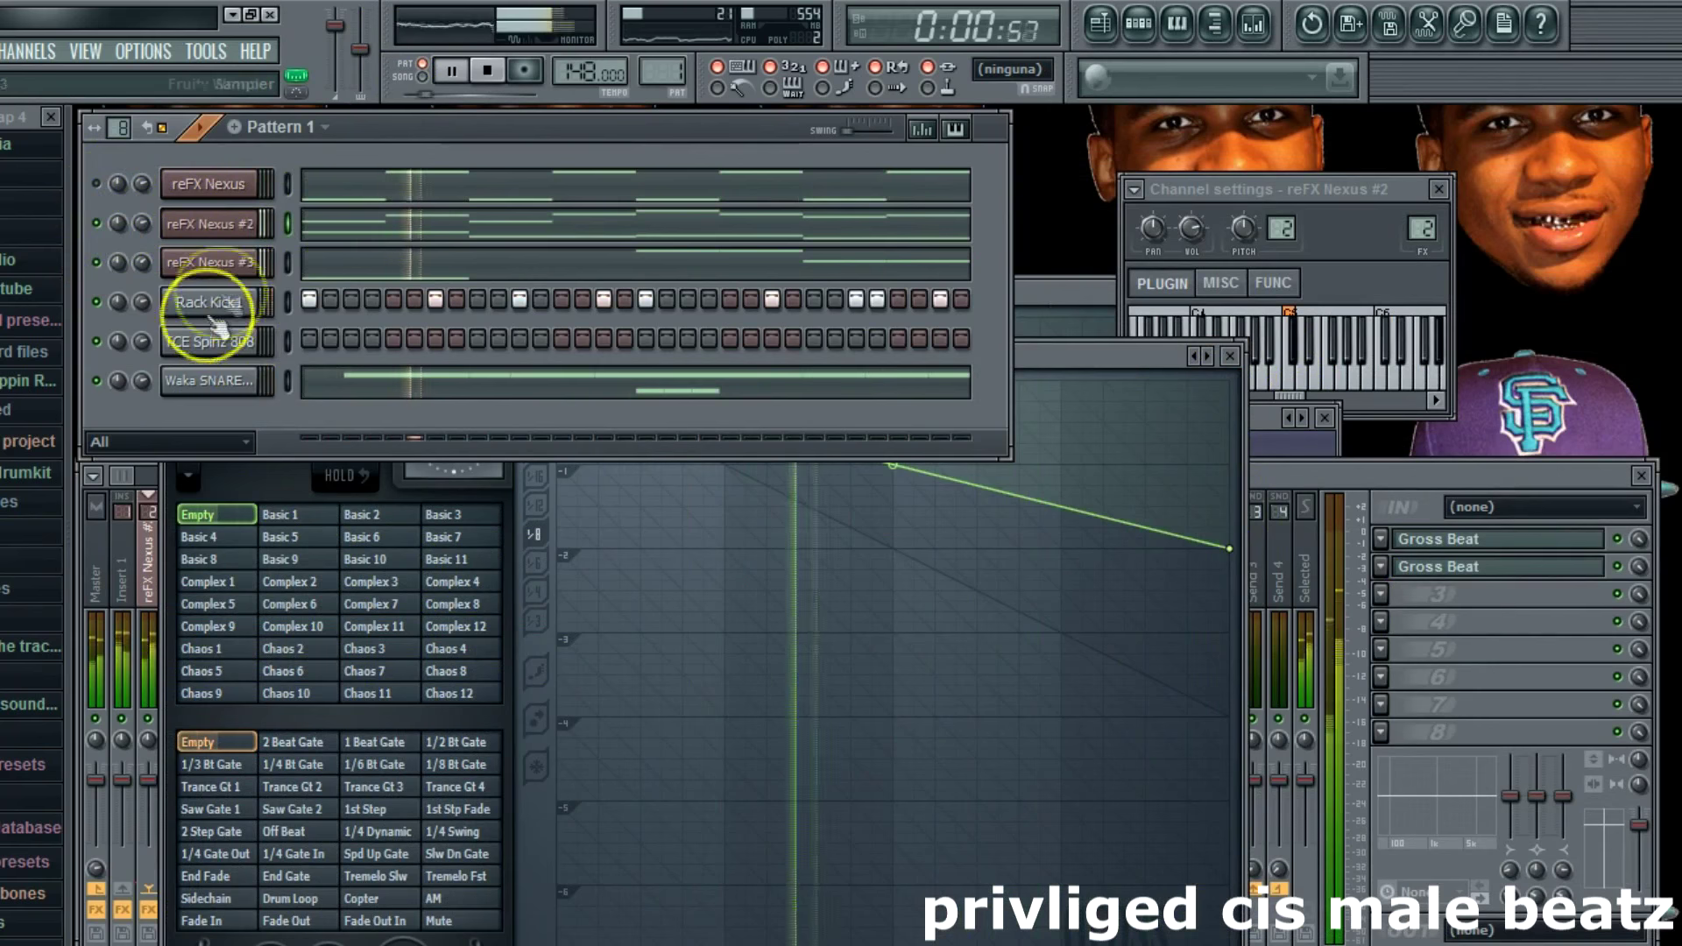
# Step: Copy Rack Kick1's step pattern and paste it into the TCE Spinz 808 channel
pyautogui.rightClick(256, 298)
pyautogui.moveTo(350, 455)
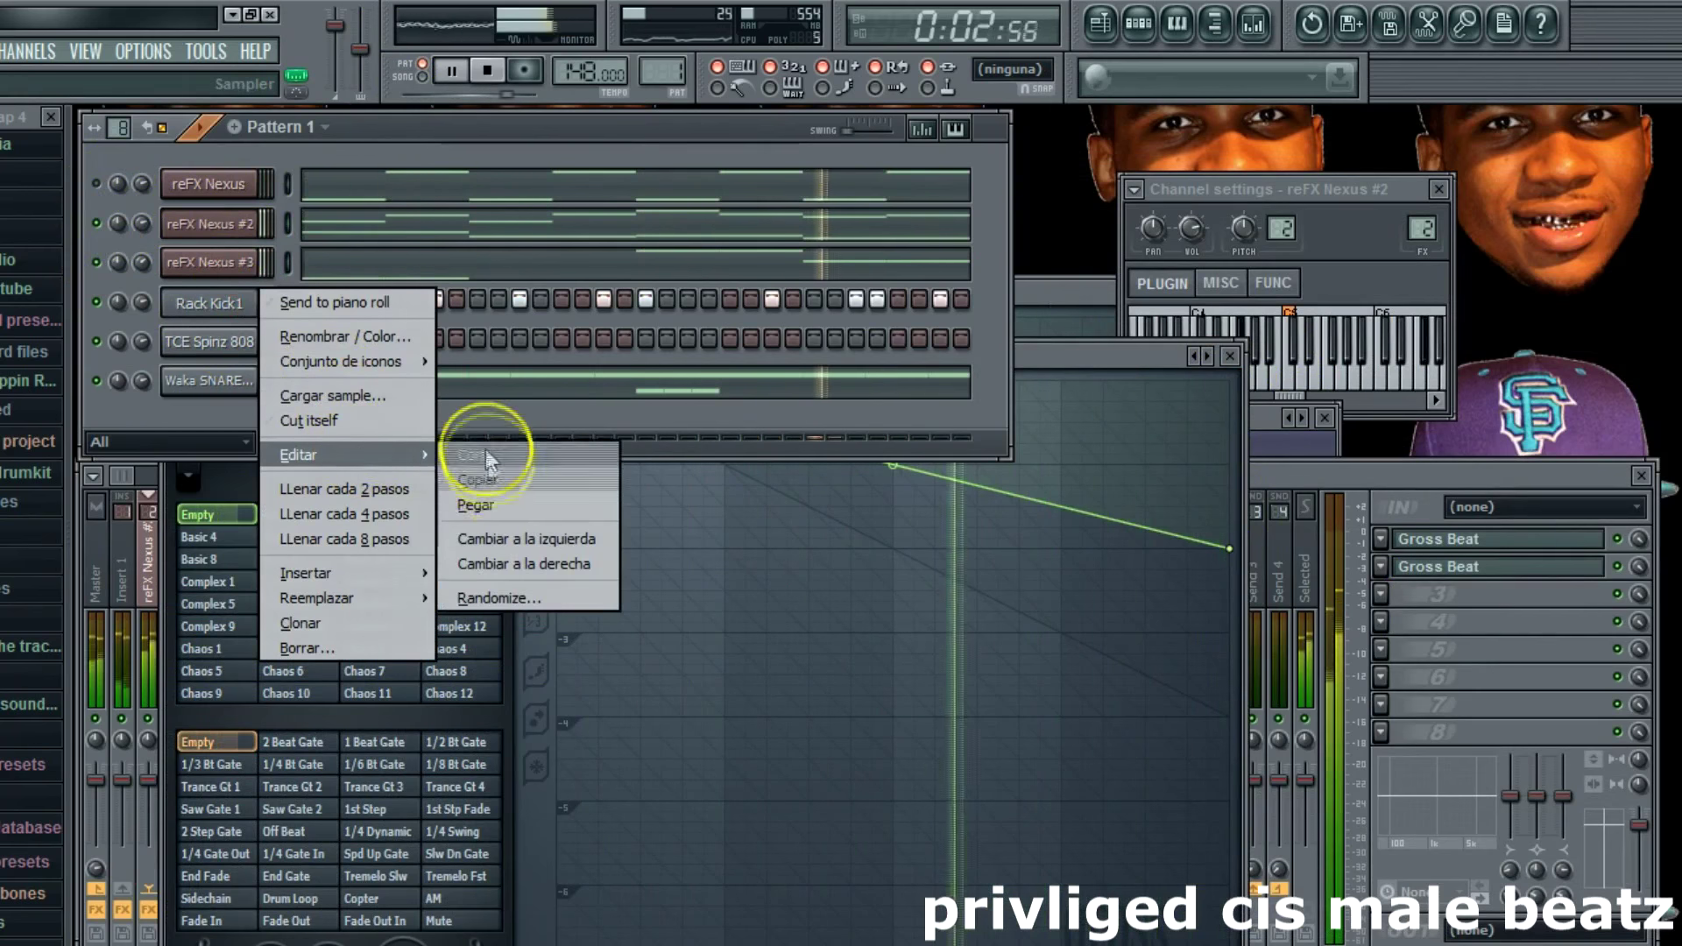
pyautogui.click(478, 480)
pyautogui.rightClick(245, 341)
pyautogui.moveTo(298, 498)
pyautogui.click(473, 549)
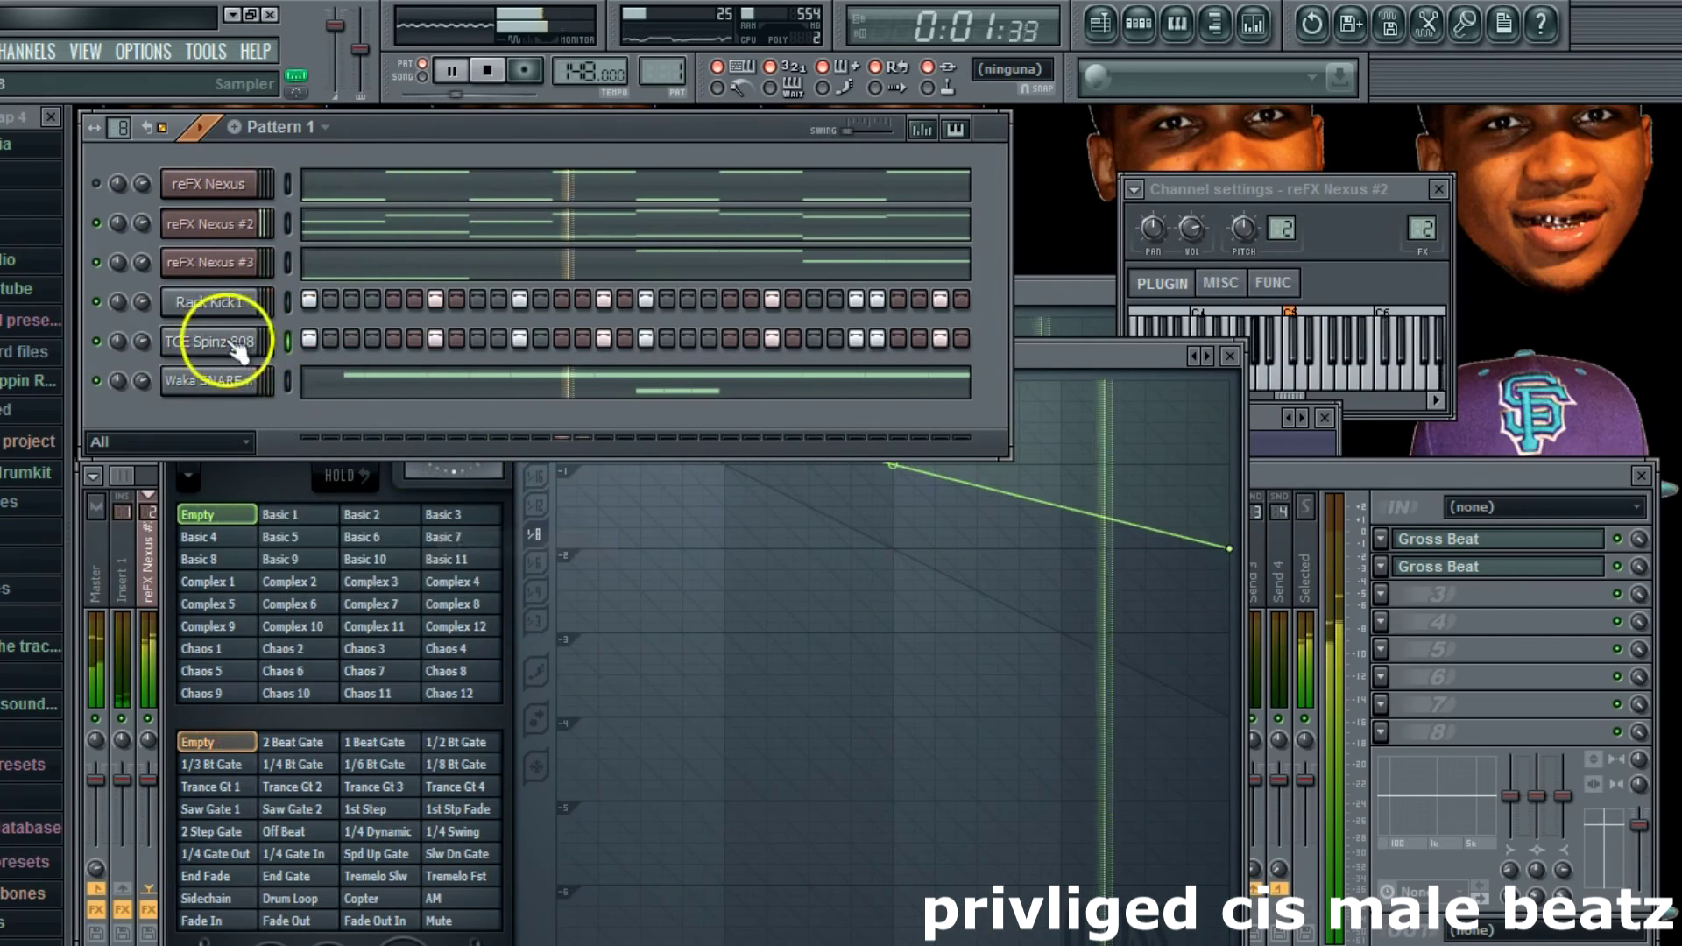
# Step: Open the TCE Spinz 808 channel's miscellaneous settings and make the channel cut itself
pyautogui.click(241, 344)
pyautogui.click(233, 337)
pyautogui.click(1240, 283)
pyautogui.click(1390, 341)
# Step: Remove the second Gross Beat from reFX Nexus #2's mixer track
pyautogui.click(1514, 569)
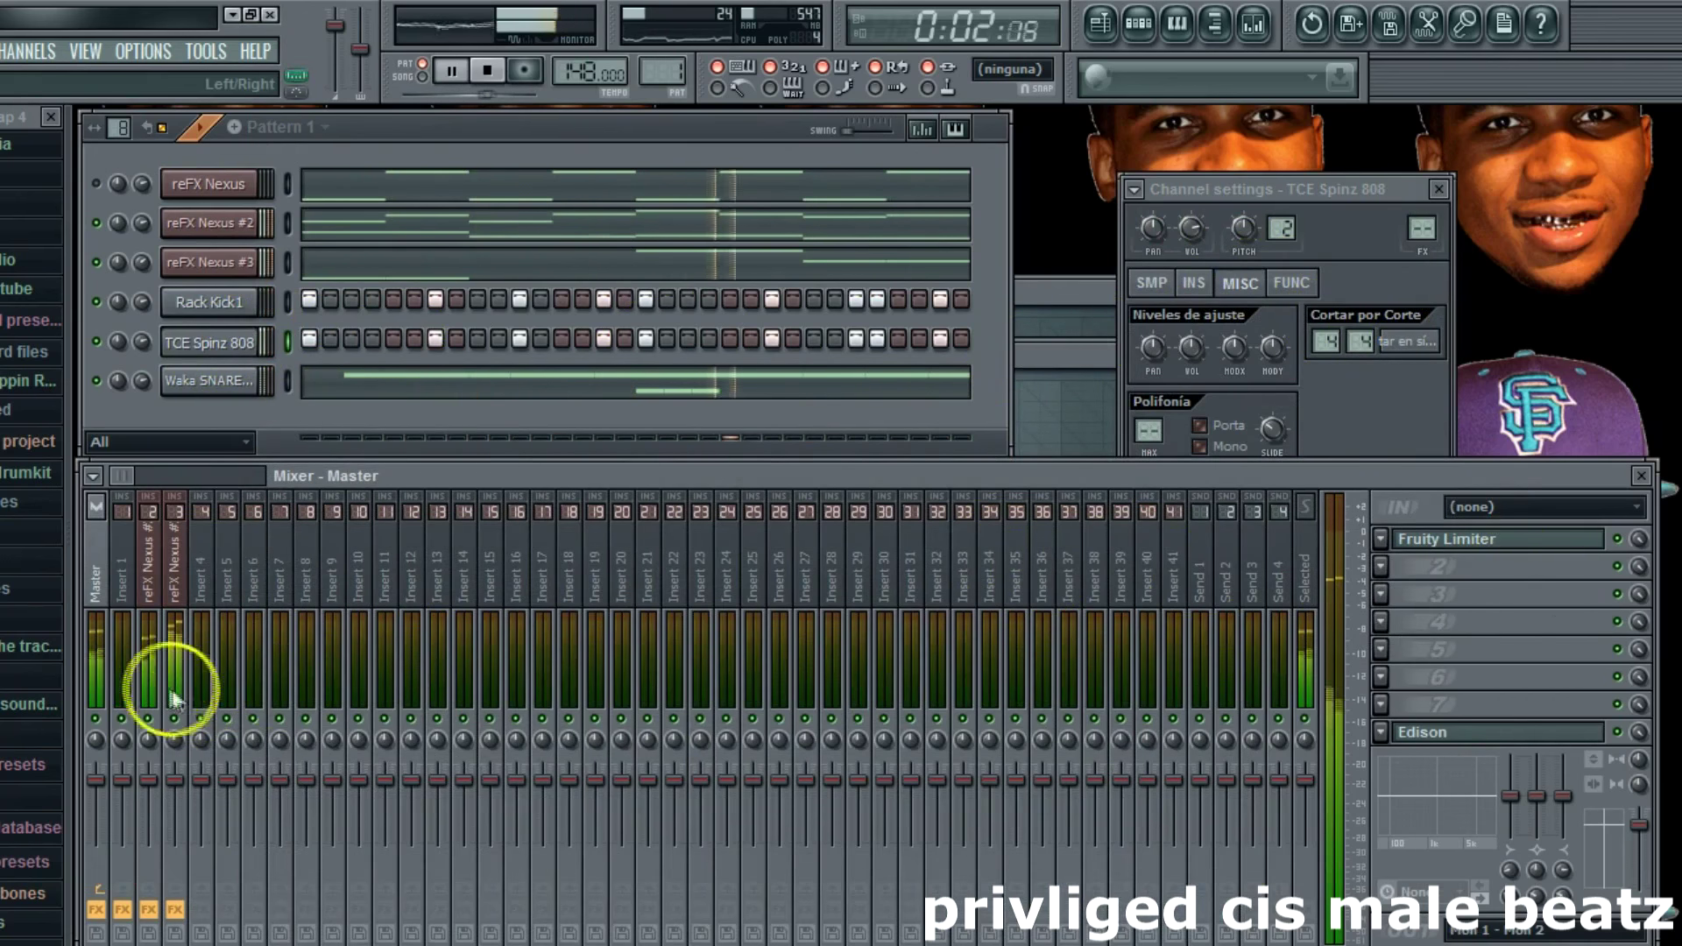
pyautogui.click(158, 587)
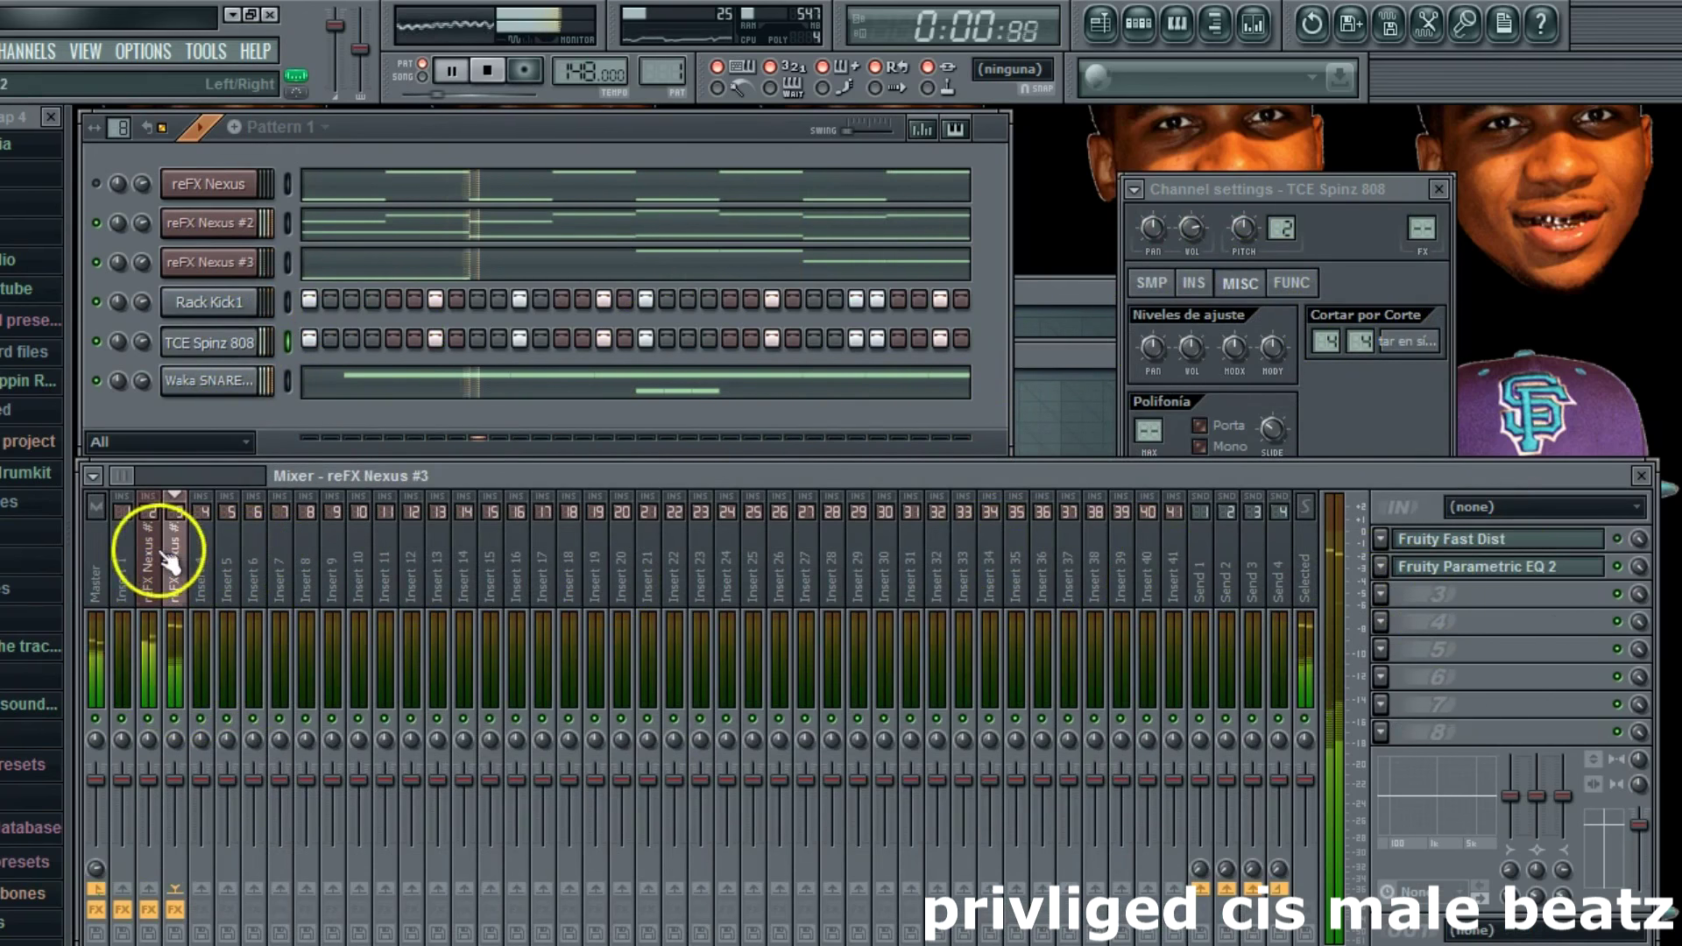
pyautogui.click(1382, 569)
pyautogui.click(1190, 156)
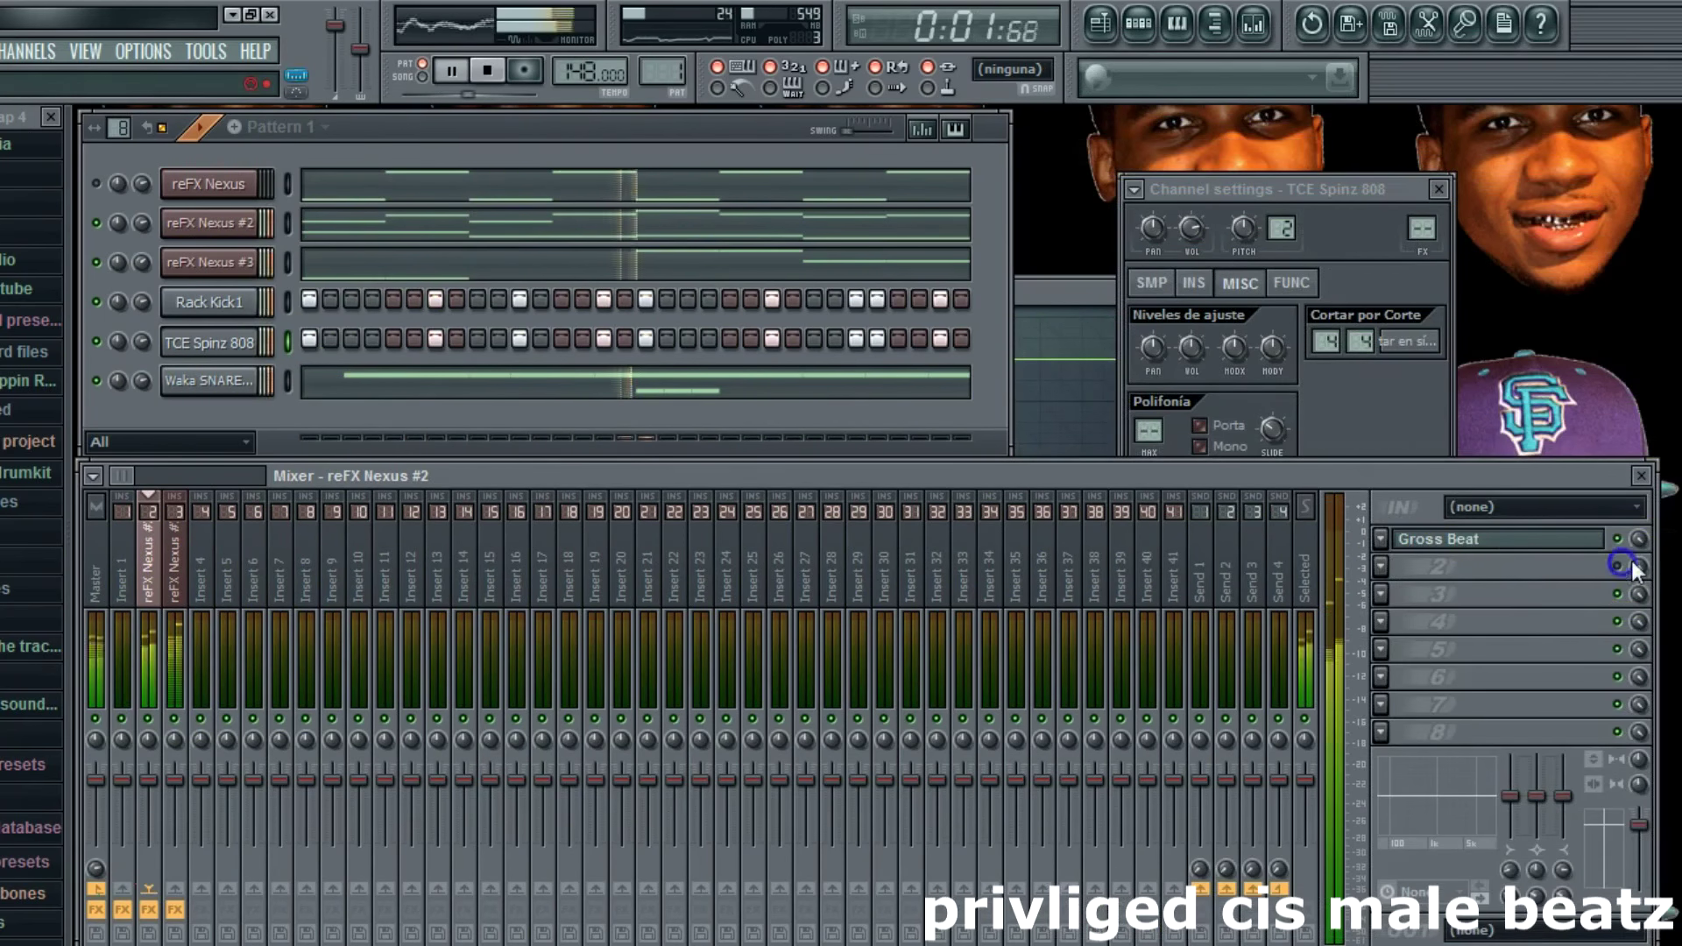
# Step: Solo reFX Nexus #2, open its plugin window and set its reverb decay to 103
pyautogui.rightClick(96, 223)
pyautogui.click(201, 223)
pyautogui.click(1164, 283)
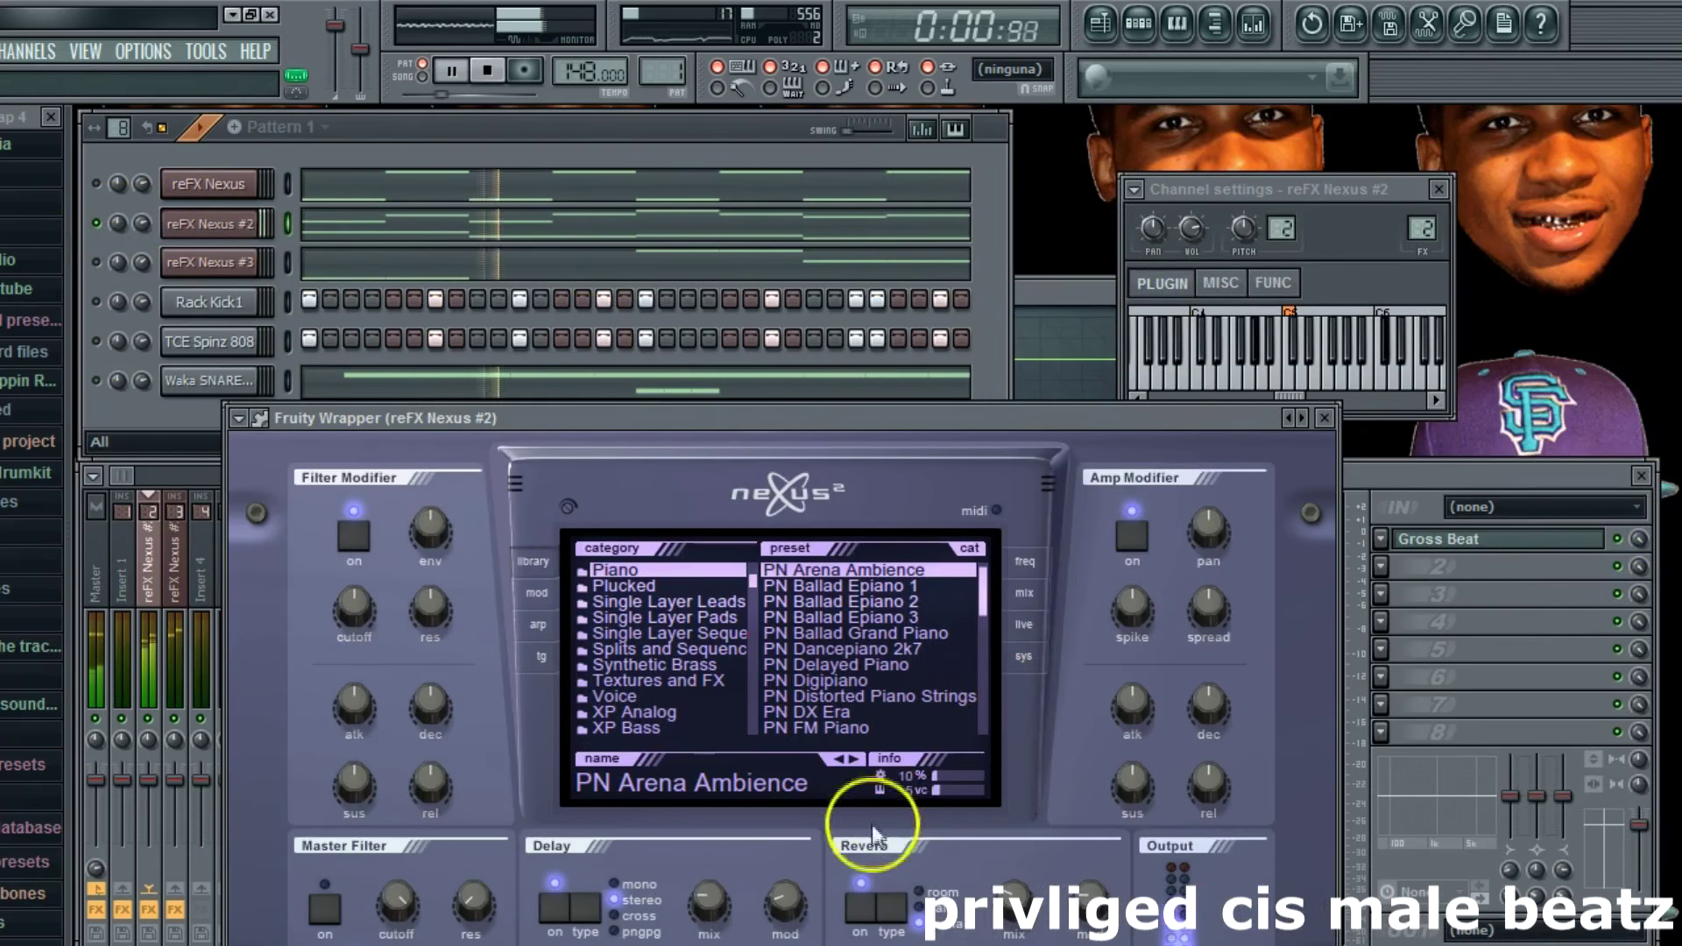
pyautogui.moveTo(796, 430); pyautogui.dragTo(863, 125)
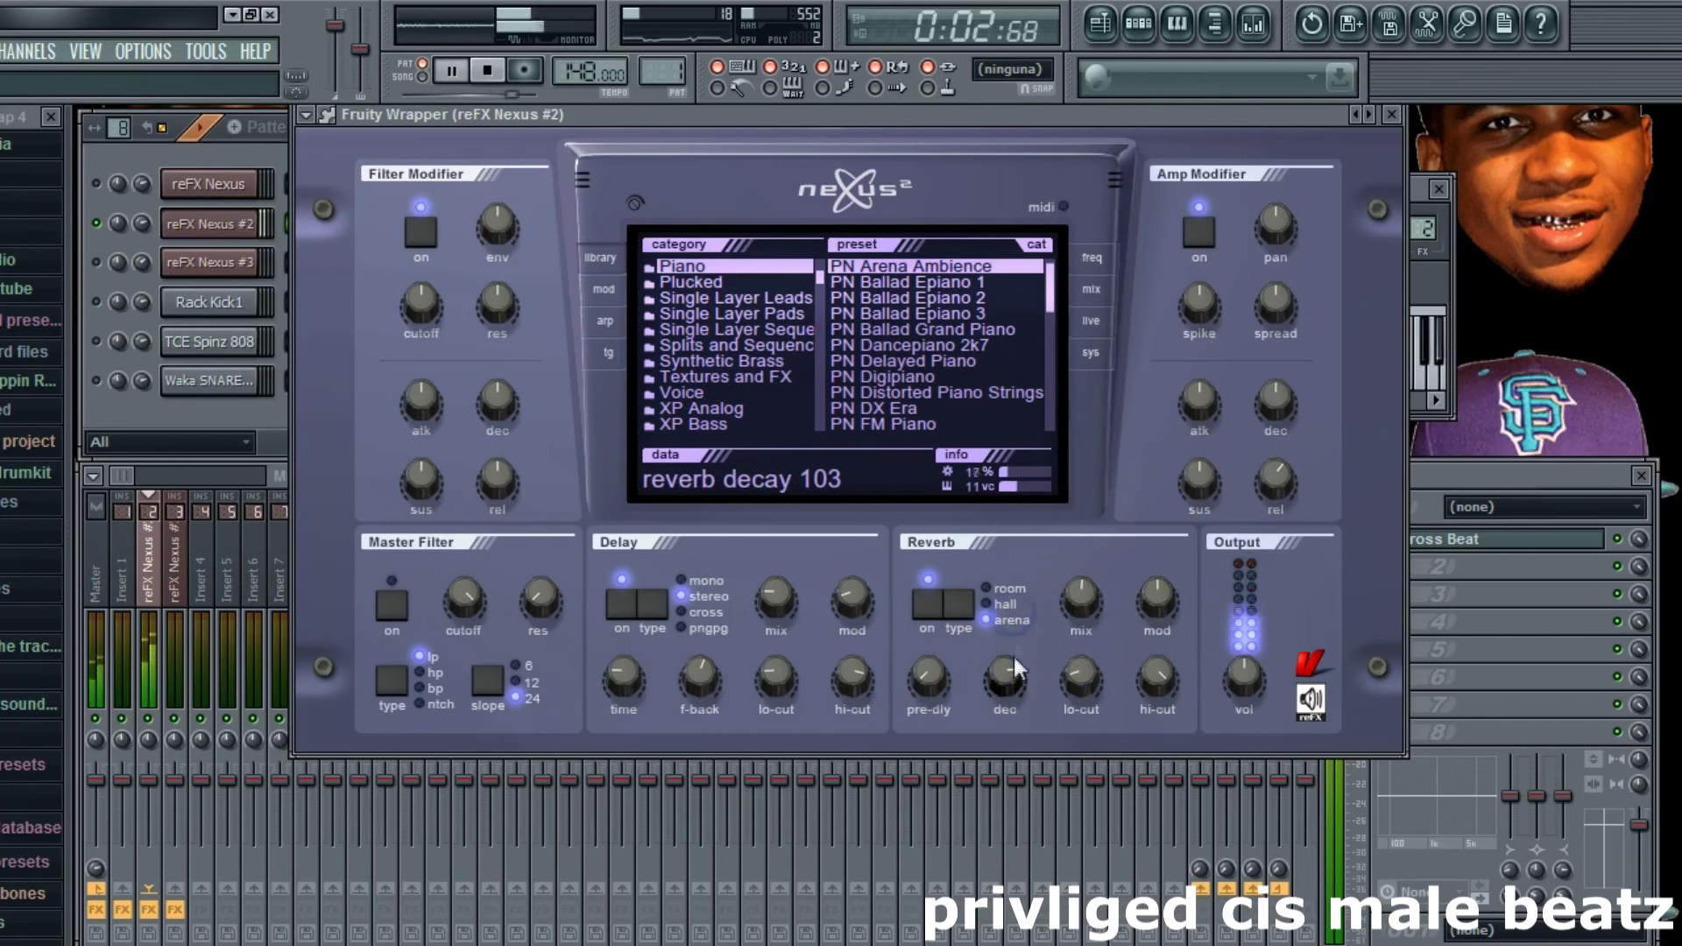
# Step: Send the TCE Spinz 808 steps to the piano roll and move all the notes up to C#5
pyautogui.click(269, 235)
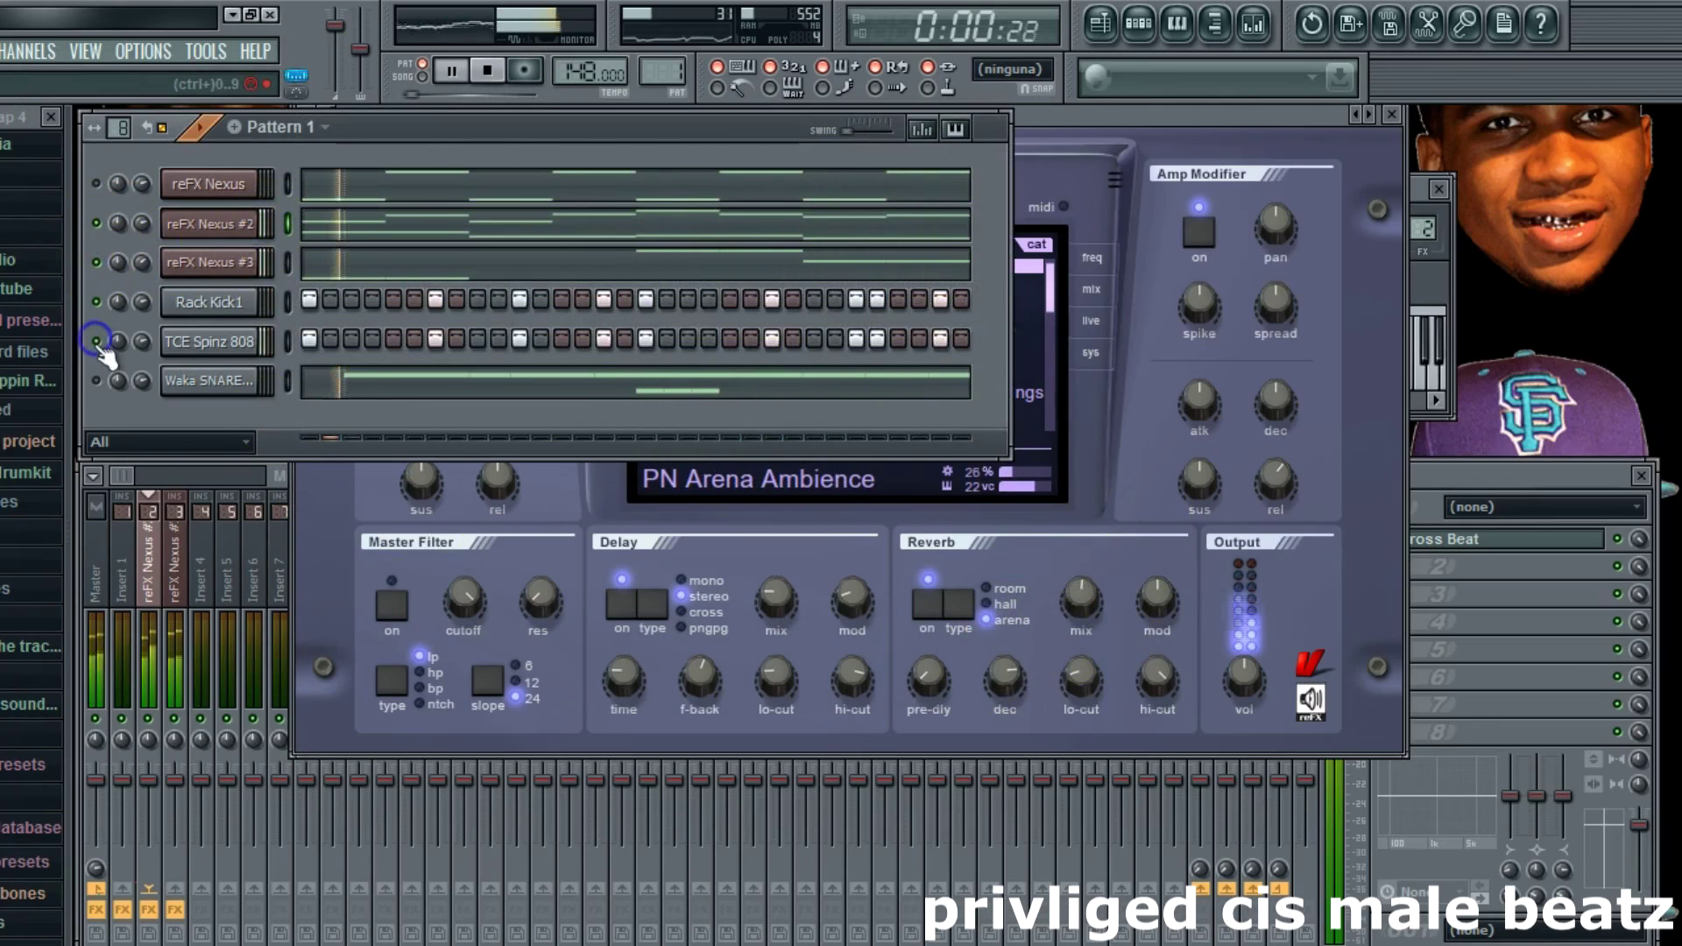
pyautogui.click(246, 307)
pyautogui.click(233, 340)
pyautogui.rightClick(232, 342)
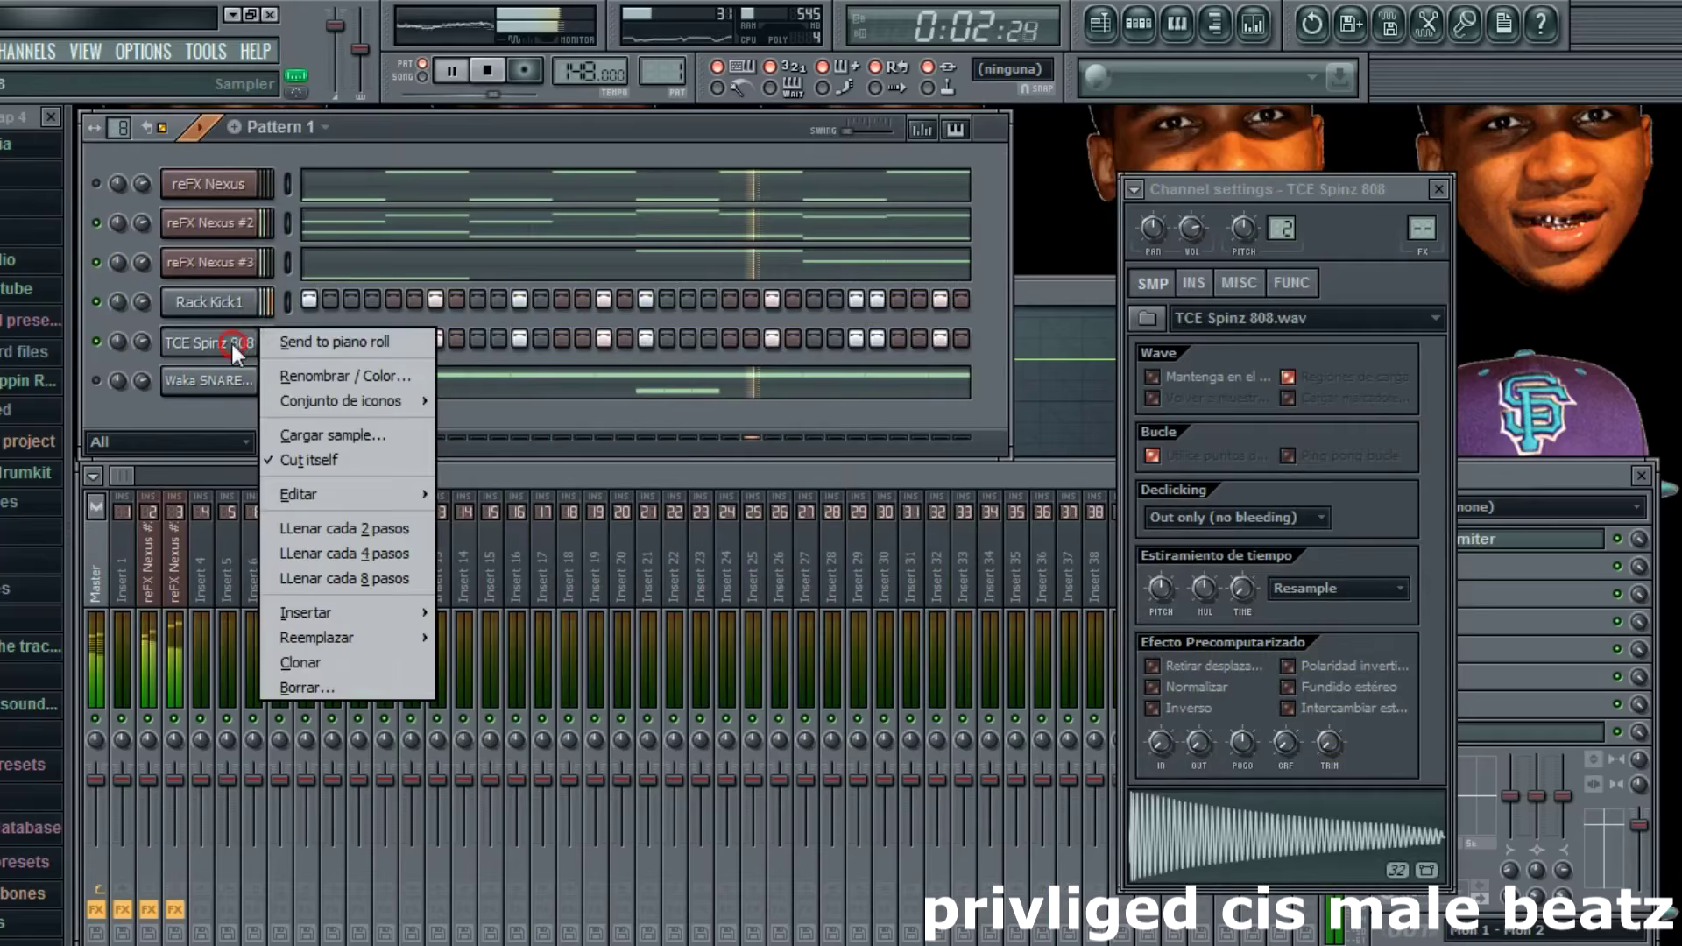
pyautogui.click(293, 342)
pyautogui.hotkey('ctrl', 'a')
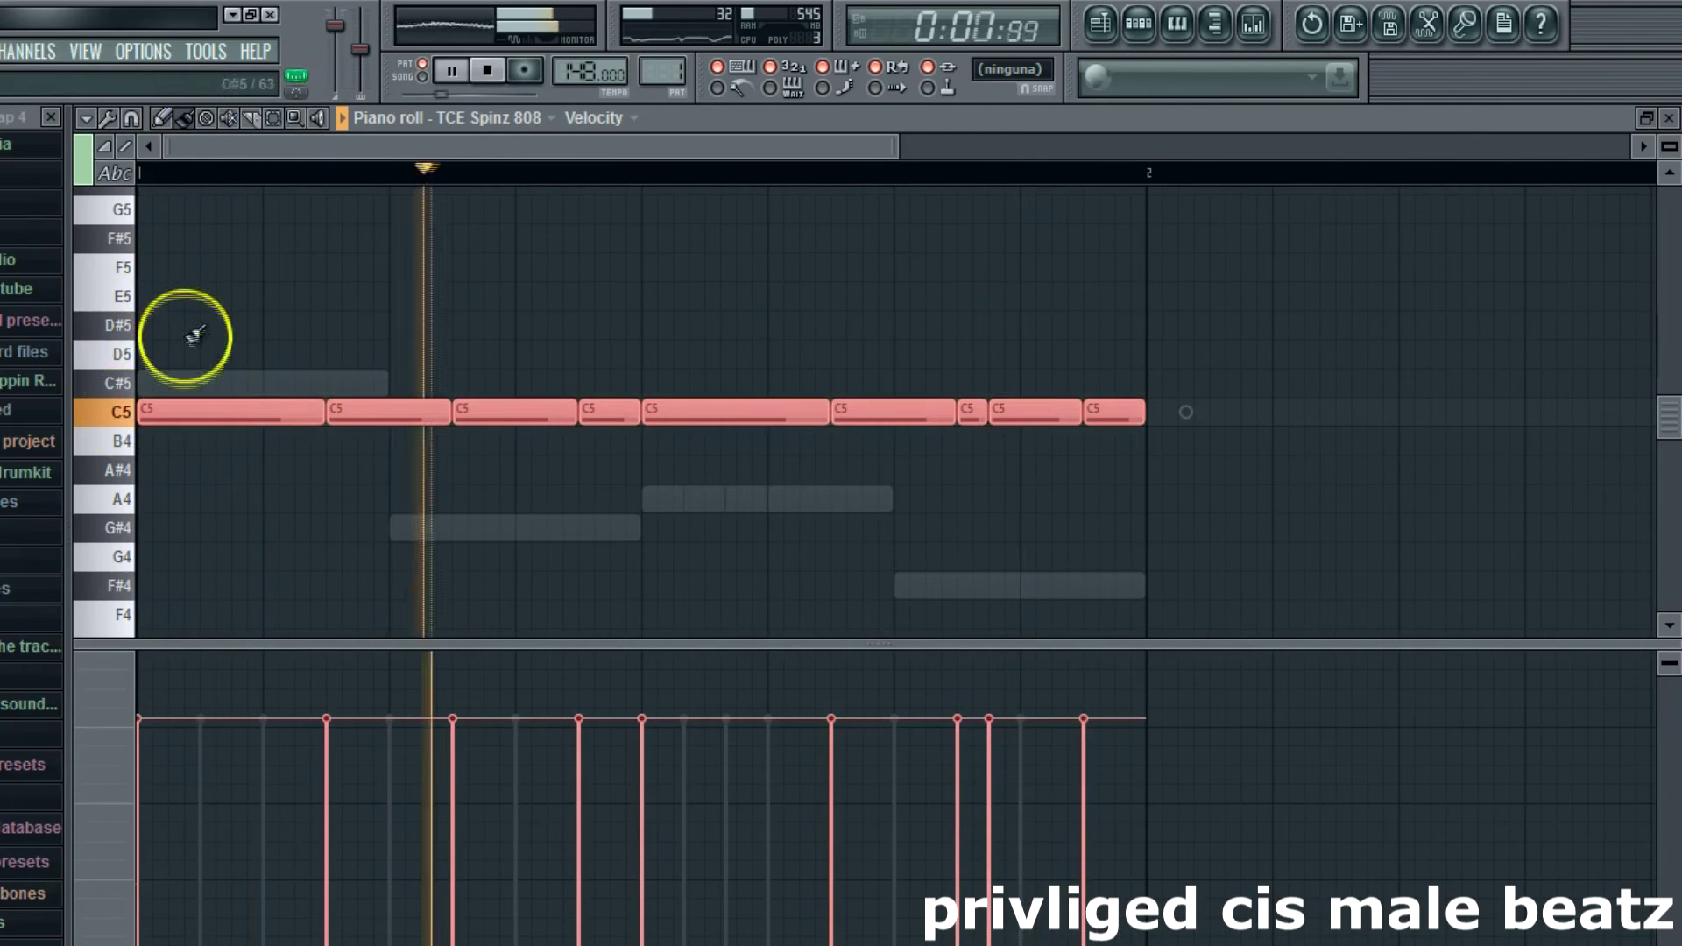
pyautogui.moveTo(192, 407); pyautogui.dragTo(276, 366)
# Step: Move the fifth and sixth 808 notes down to A4 and the last three down to F#4
pyautogui.press('space')
pyautogui.click(499, 375)
pyautogui.moveTo(687, 395); pyautogui.dragTo(694, 518)
pyautogui.moveTo(887, 390); pyautogui.dragTo(897, 522)
pyautogui.click(978, 384)
pyautogui.moveTo(978, 384); pyautogui.dragTo(972, 585)
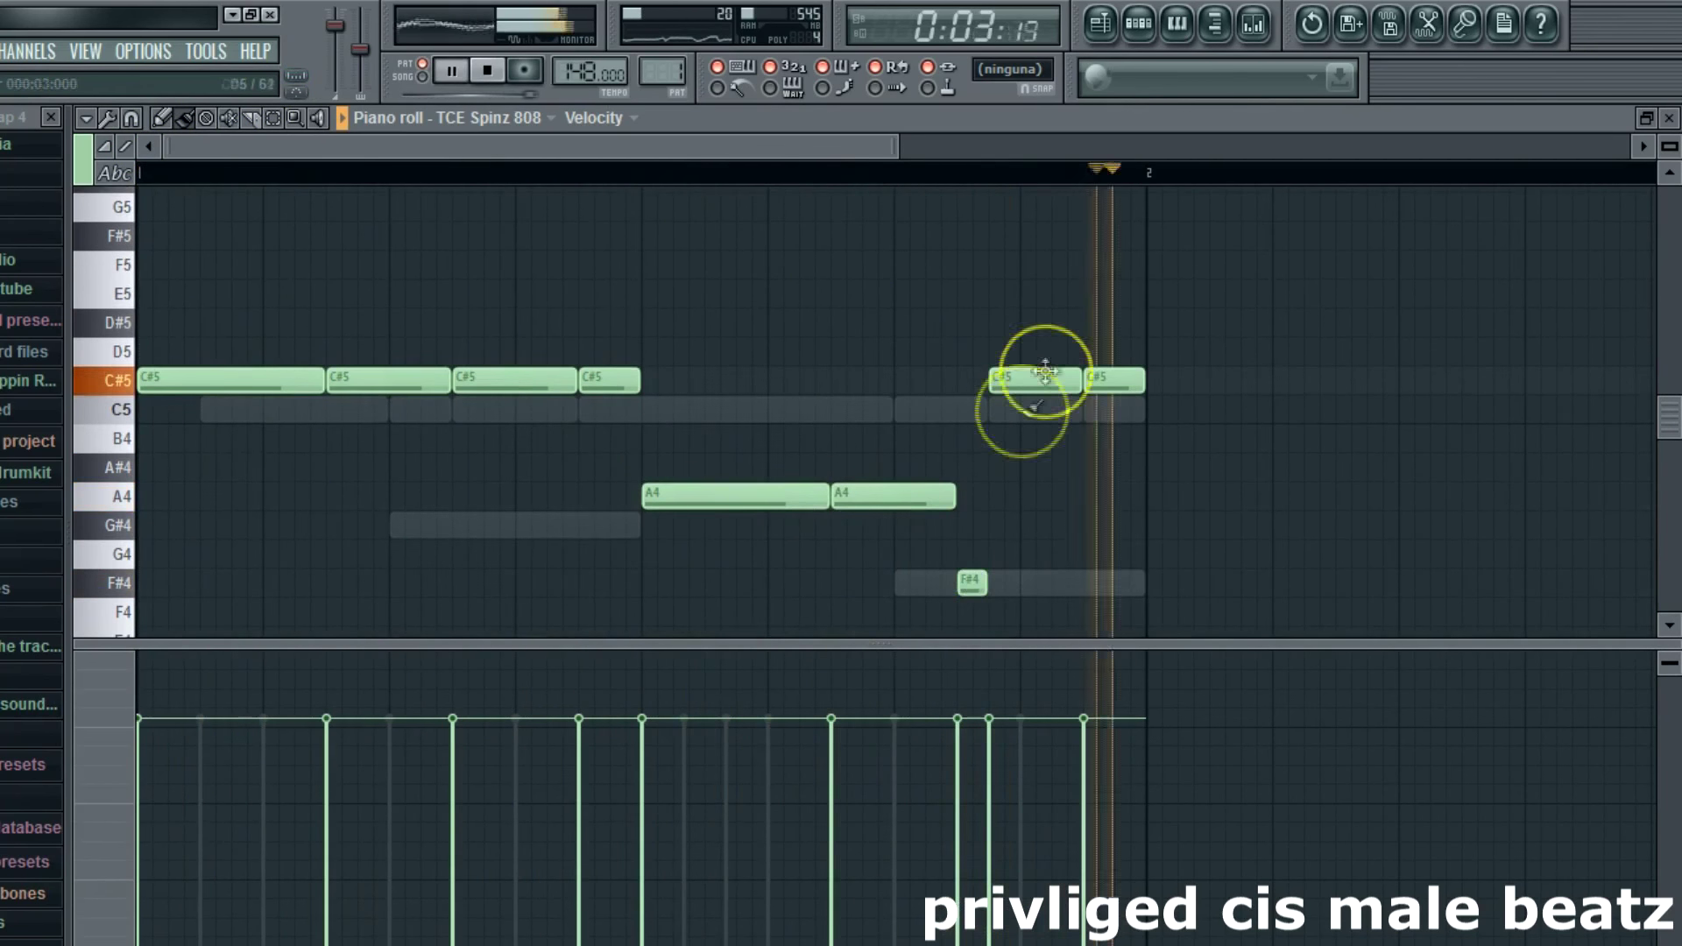
pyautogui.moveTo(1048, 380); pyautogui.dragTo(1097, 586)
# Step: Select all the 808 notes, stop playback and close the piano roll
pyautogui.click(272, 118)
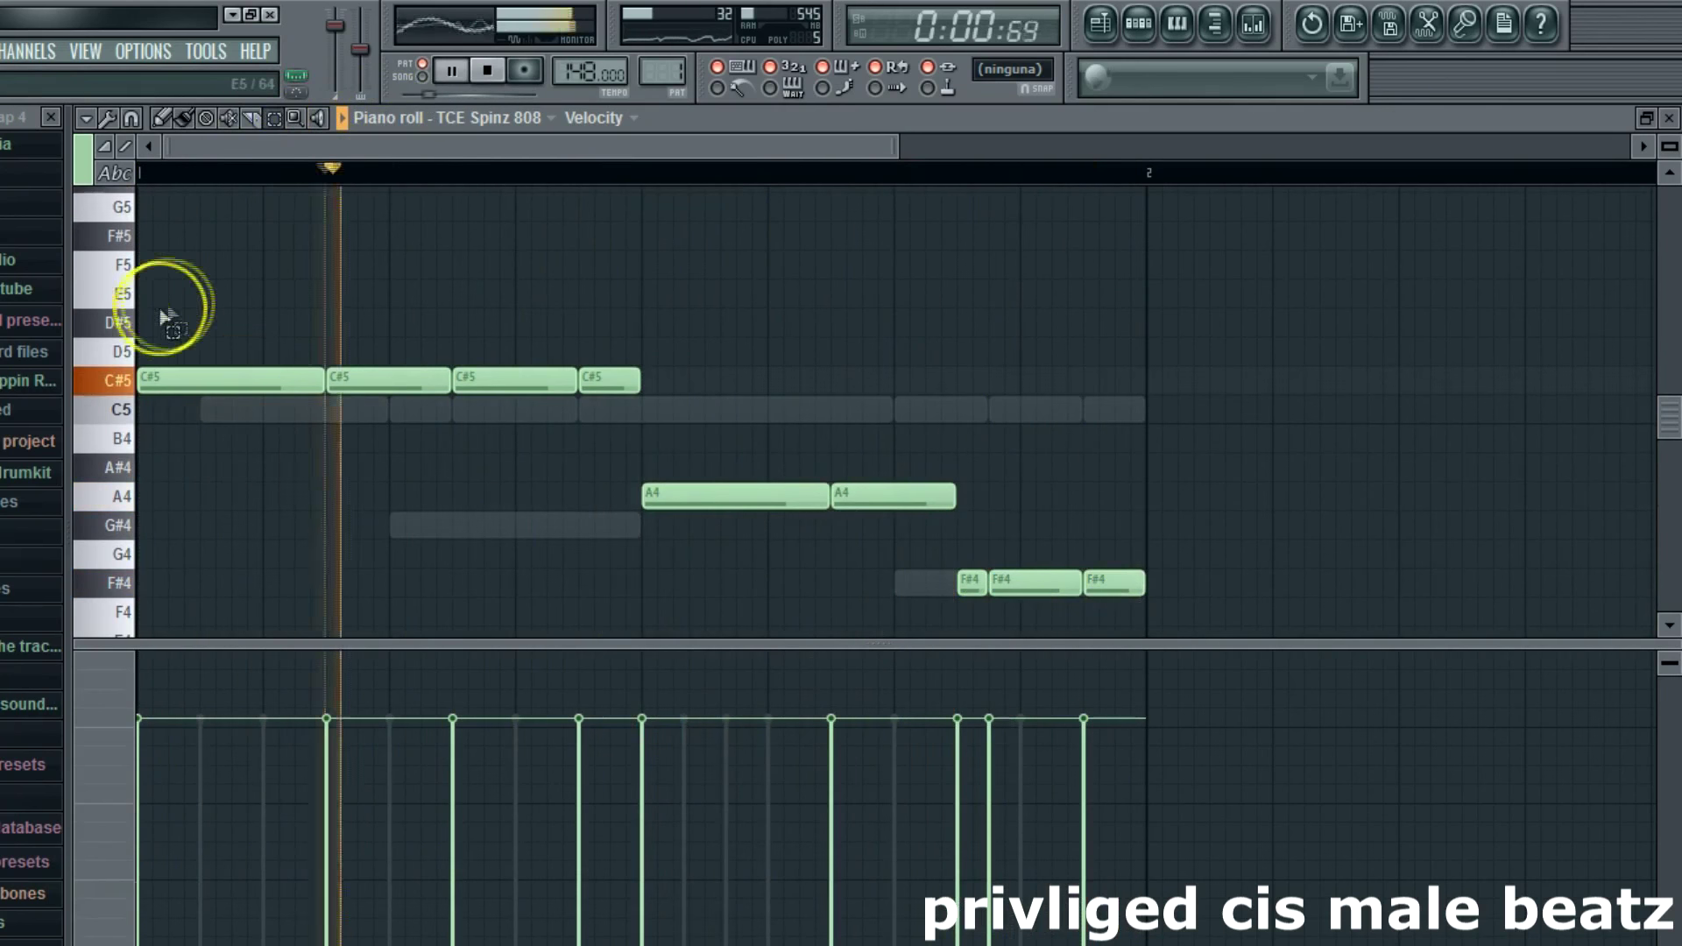
pyautogui.moveTo(156, 329); pyautogui.dragTo(1323, 637)
pyautogui.click(178, 117)
pyautogui.press('space')
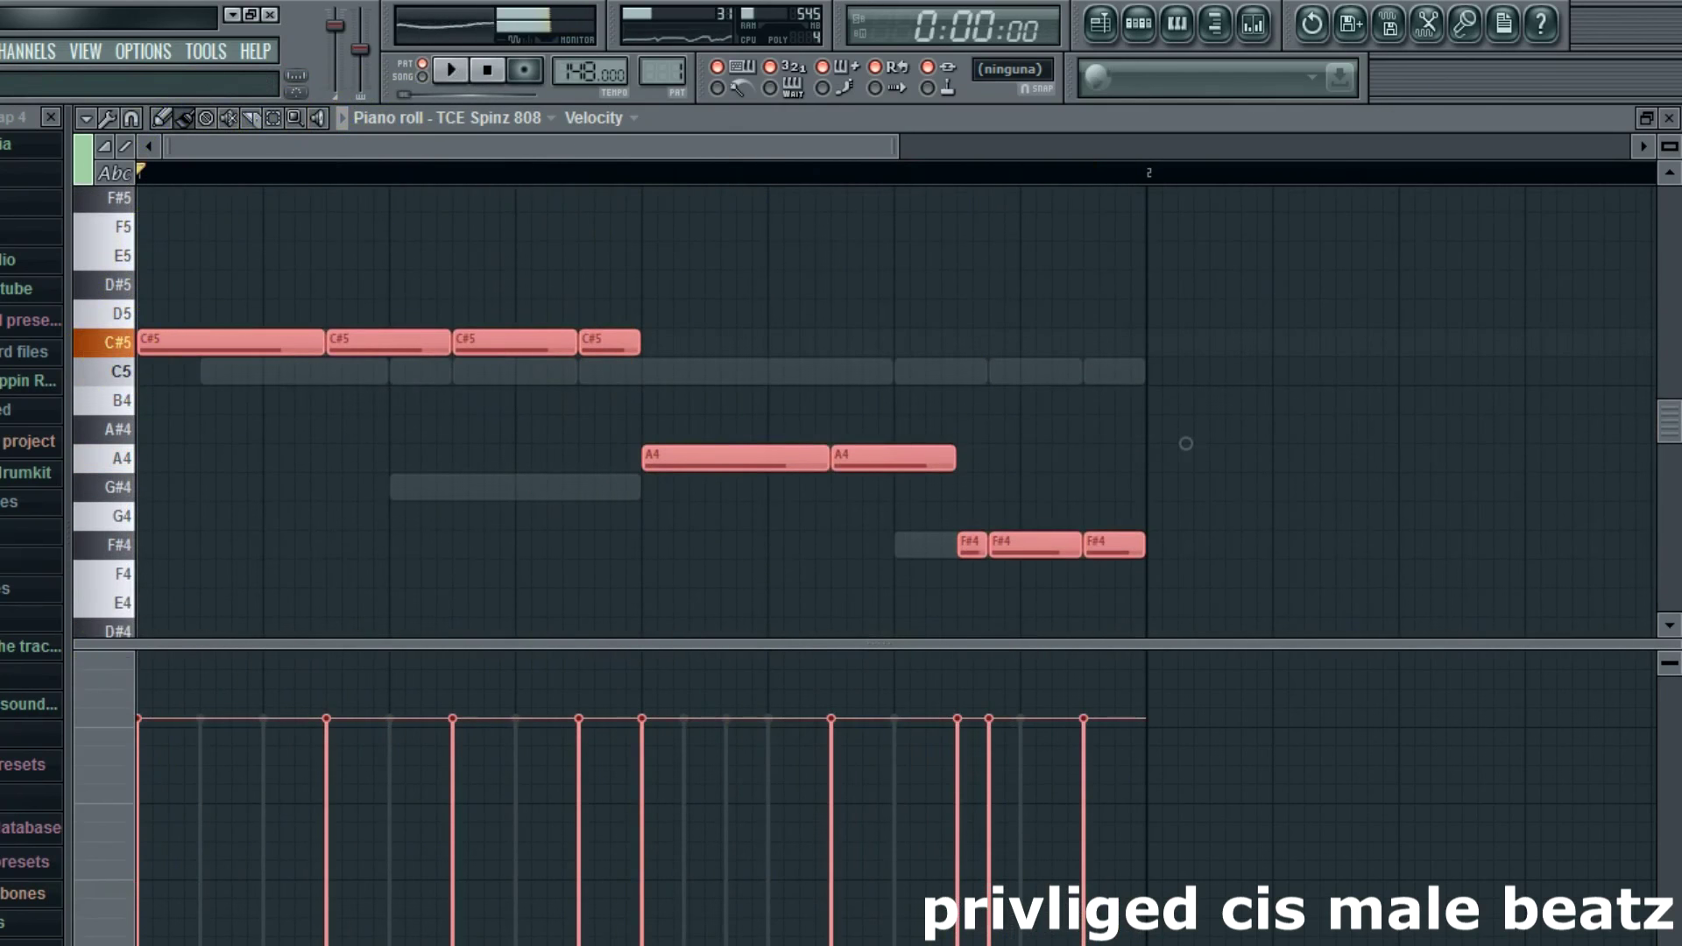
pyautogui.click(1670, 117)
# Step: Mute Rack Kick1, unmute reFX Nexus and TCE Spinz 808, and play the pattern
pyautogui.click(97, 302)
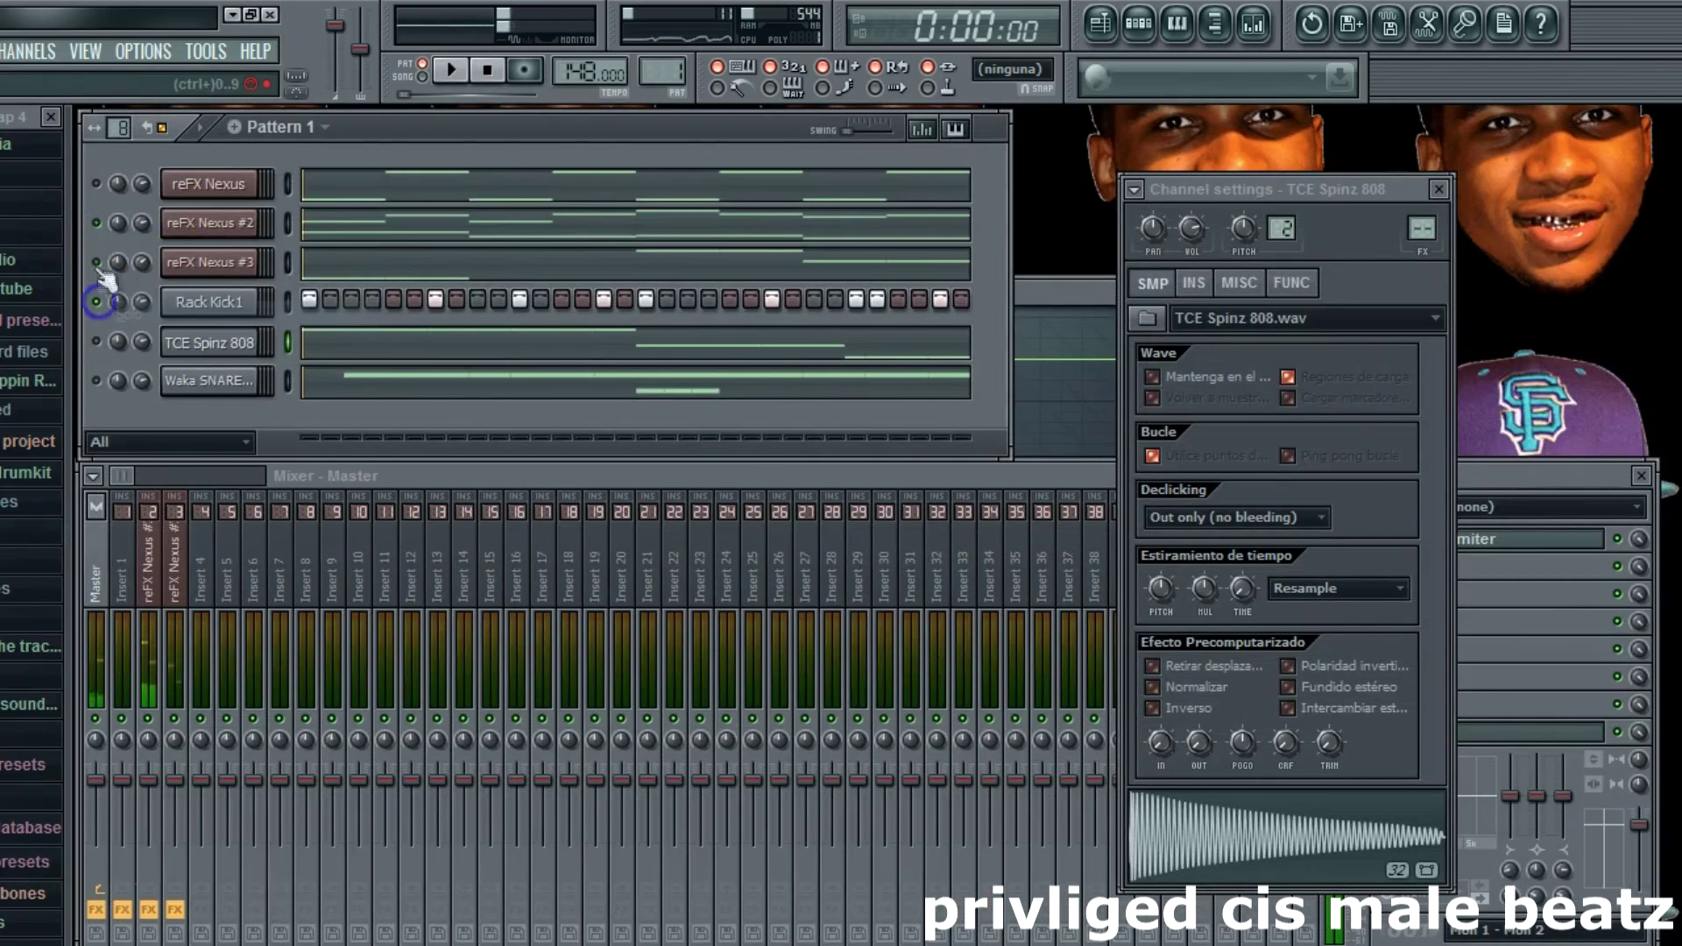
pyautogui.click(211, 342)
pyautogui.click(96, 340)
pyautogui.press('space')
pyautogui.click(221, 334)
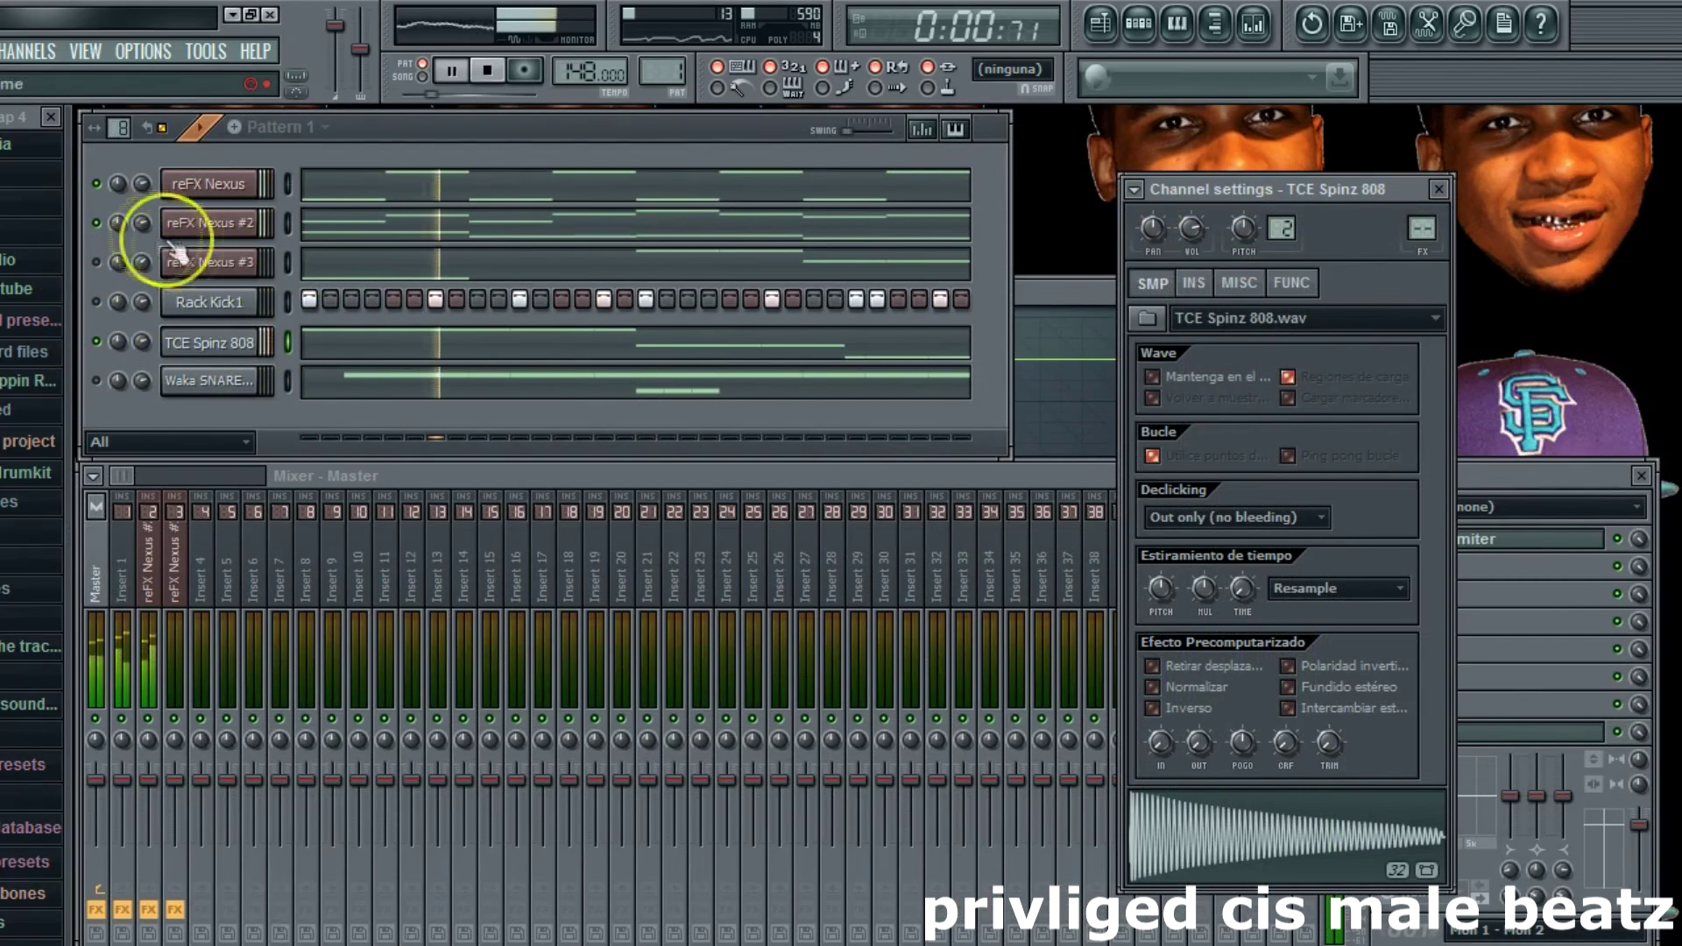
# Step: Examine the notes of reFX Nexus #2 and reFX Nexus #3 in their piano rolls
pyautogui.click(311, 229)
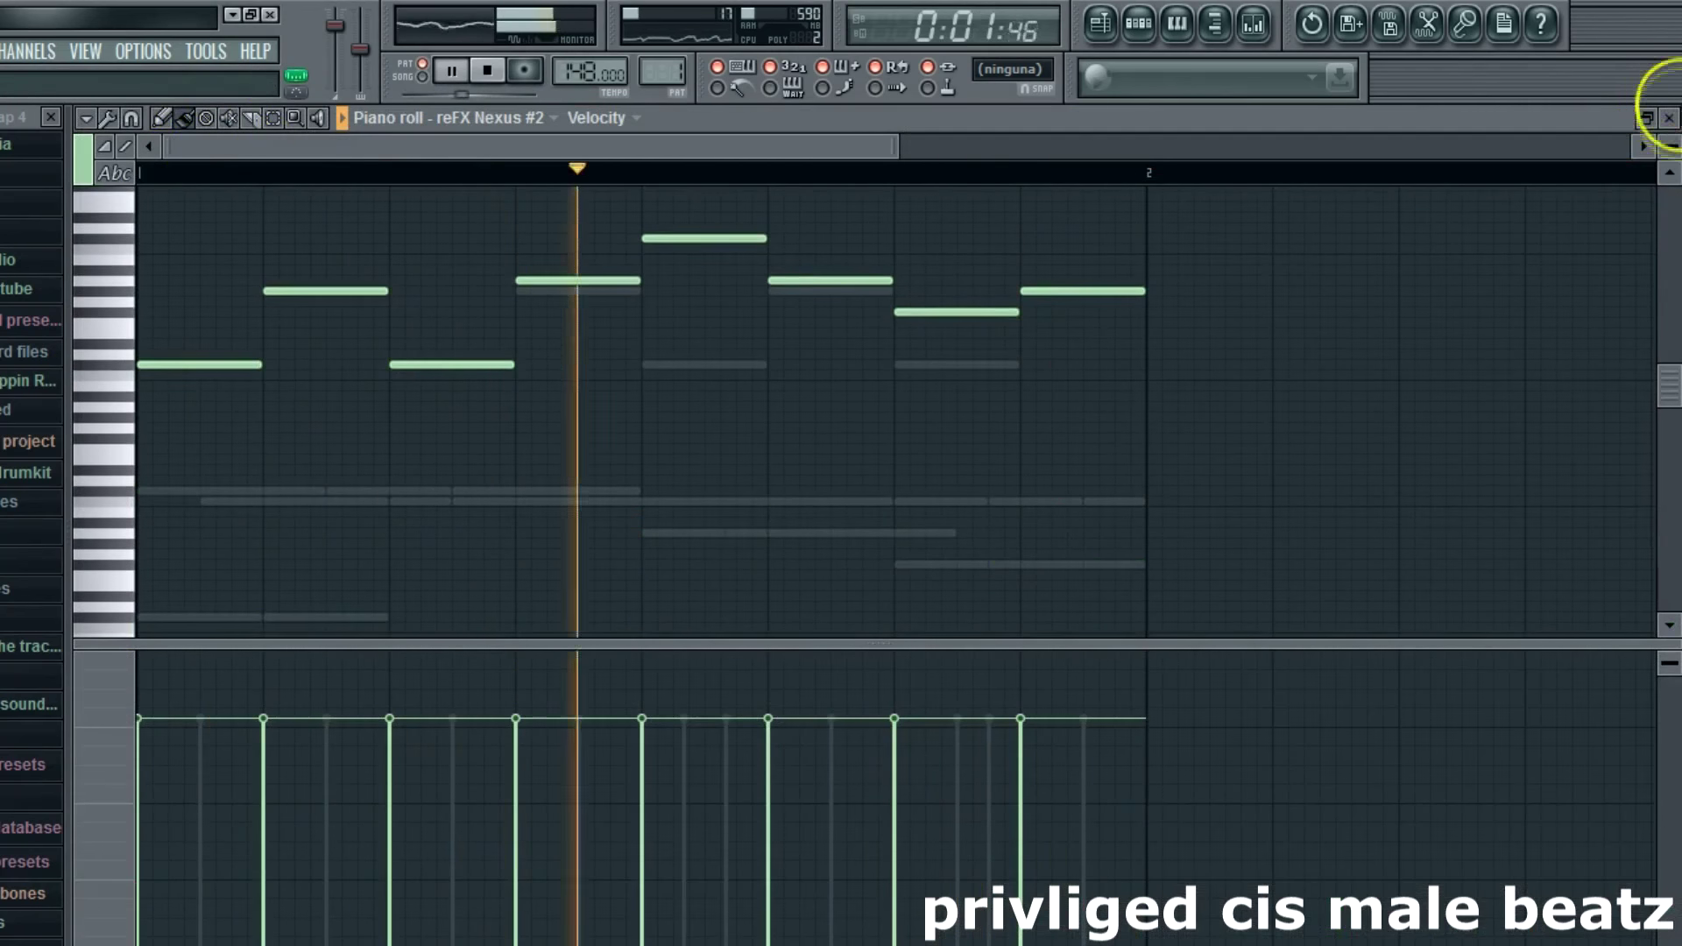
pyautogui.click(1668, 118)
pyautogui.click(123, 263)
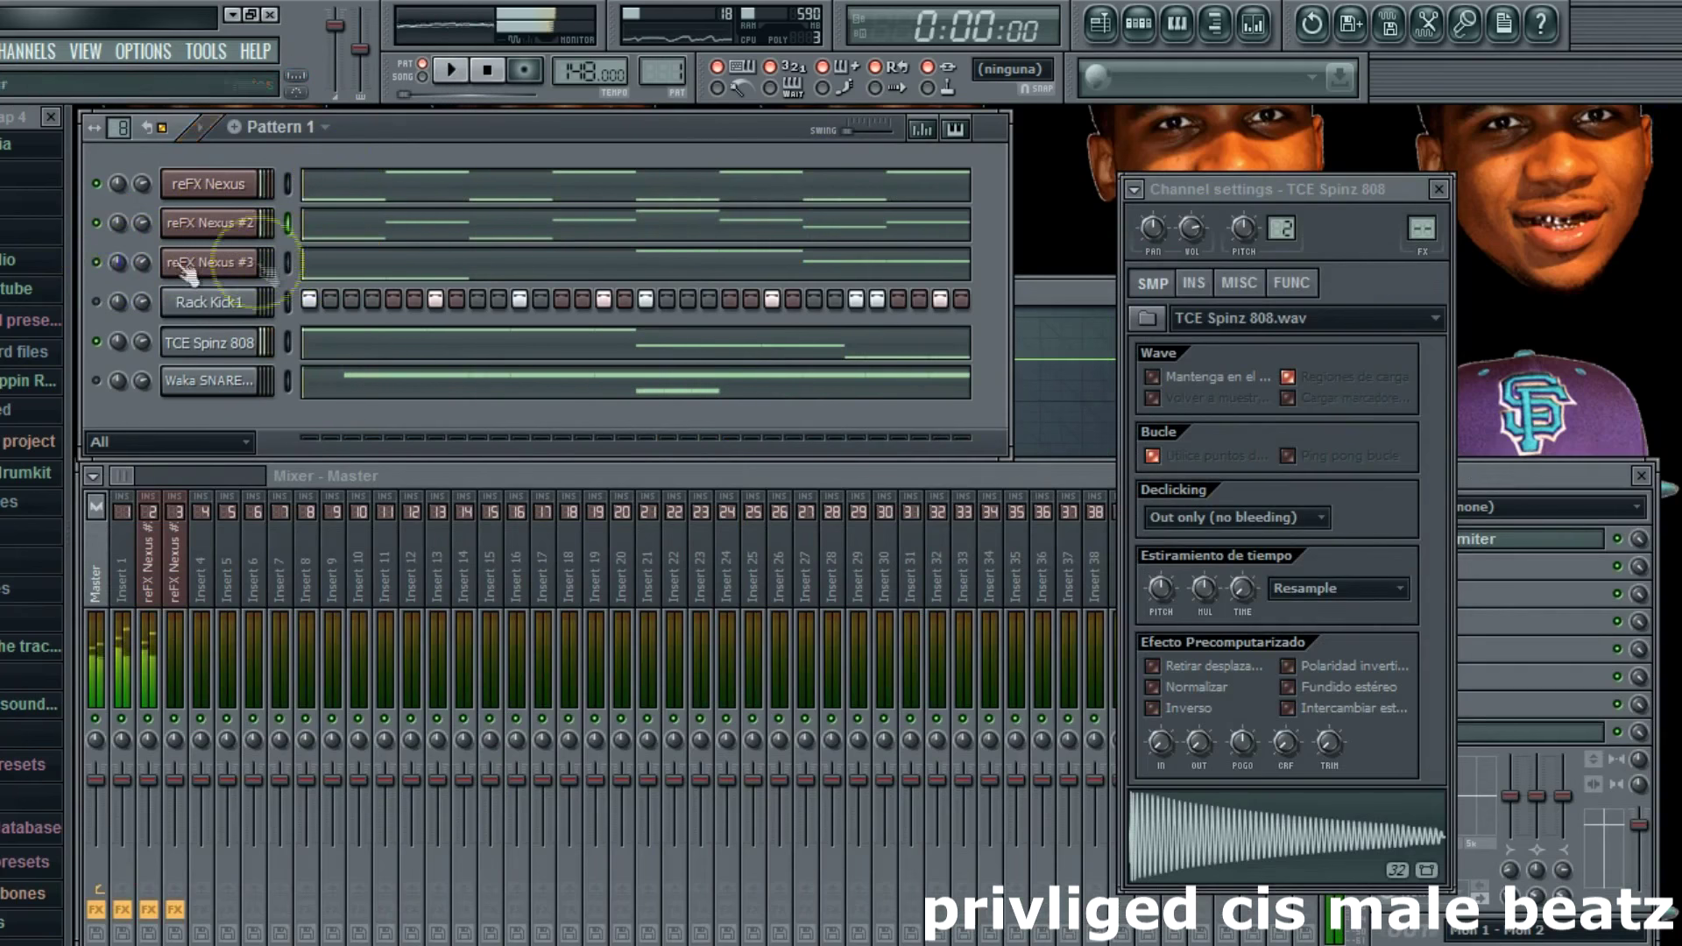
pyautogui.click(314, 263)
pyautogui.moveTo(157, 243); pyautogui.dragTo(1178, 613)
pyautogui.click(184, 119)
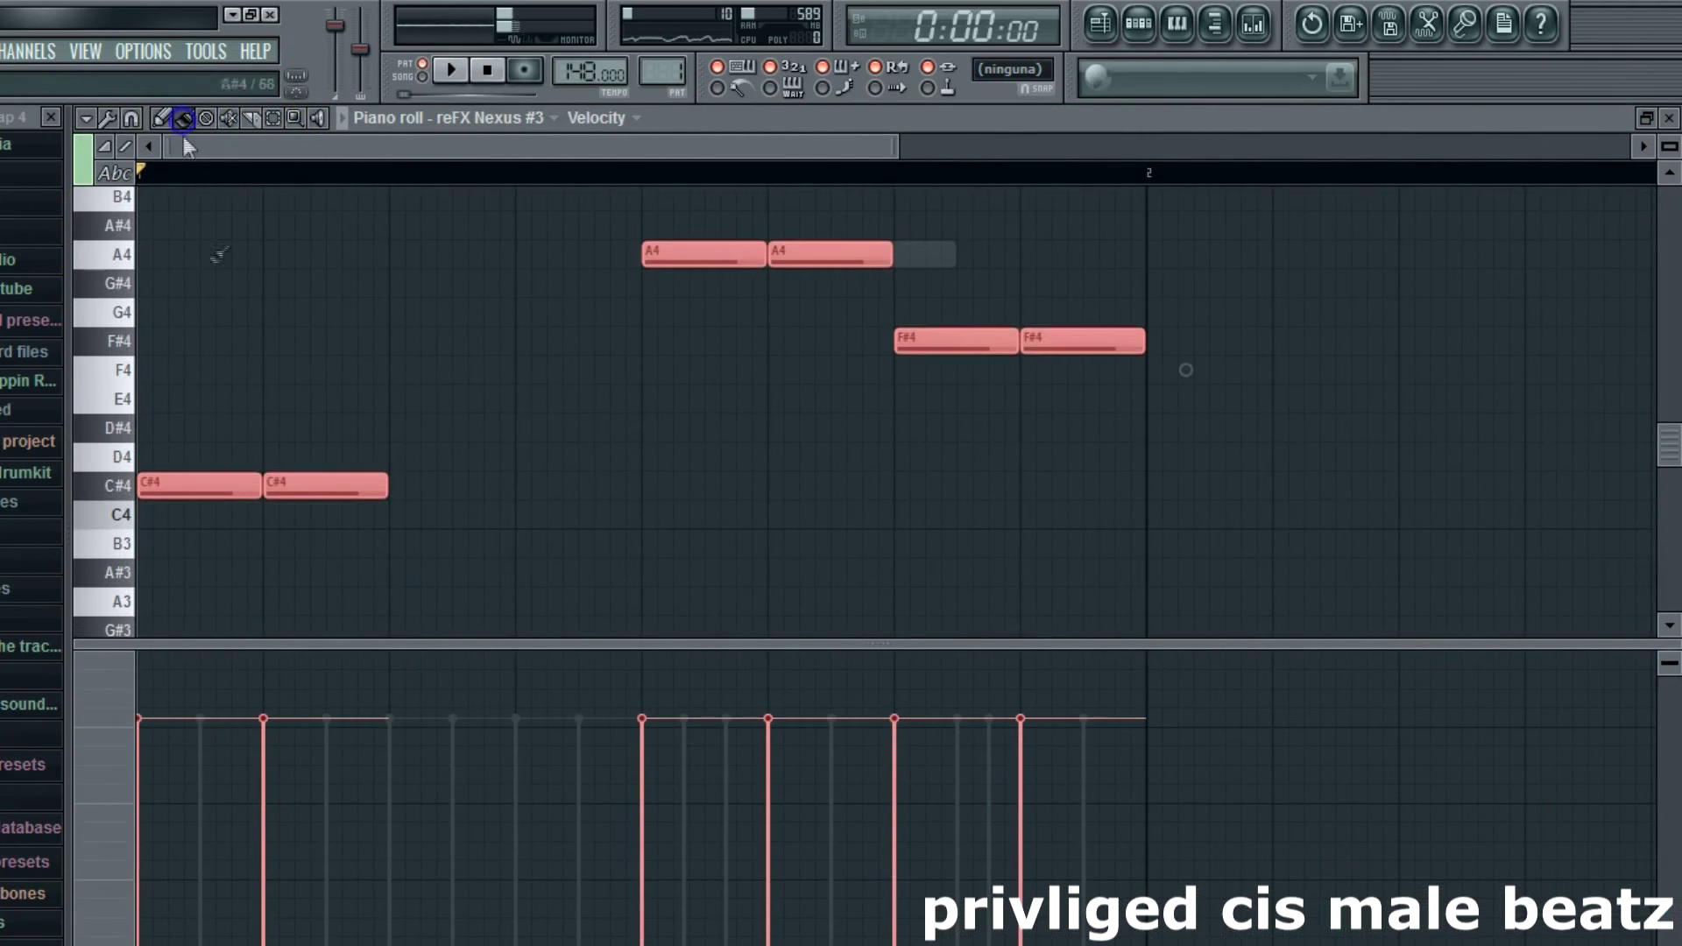
pyautogui.scroll(4, 216, 289)
pyautogui.scroll(3, 775, 388)
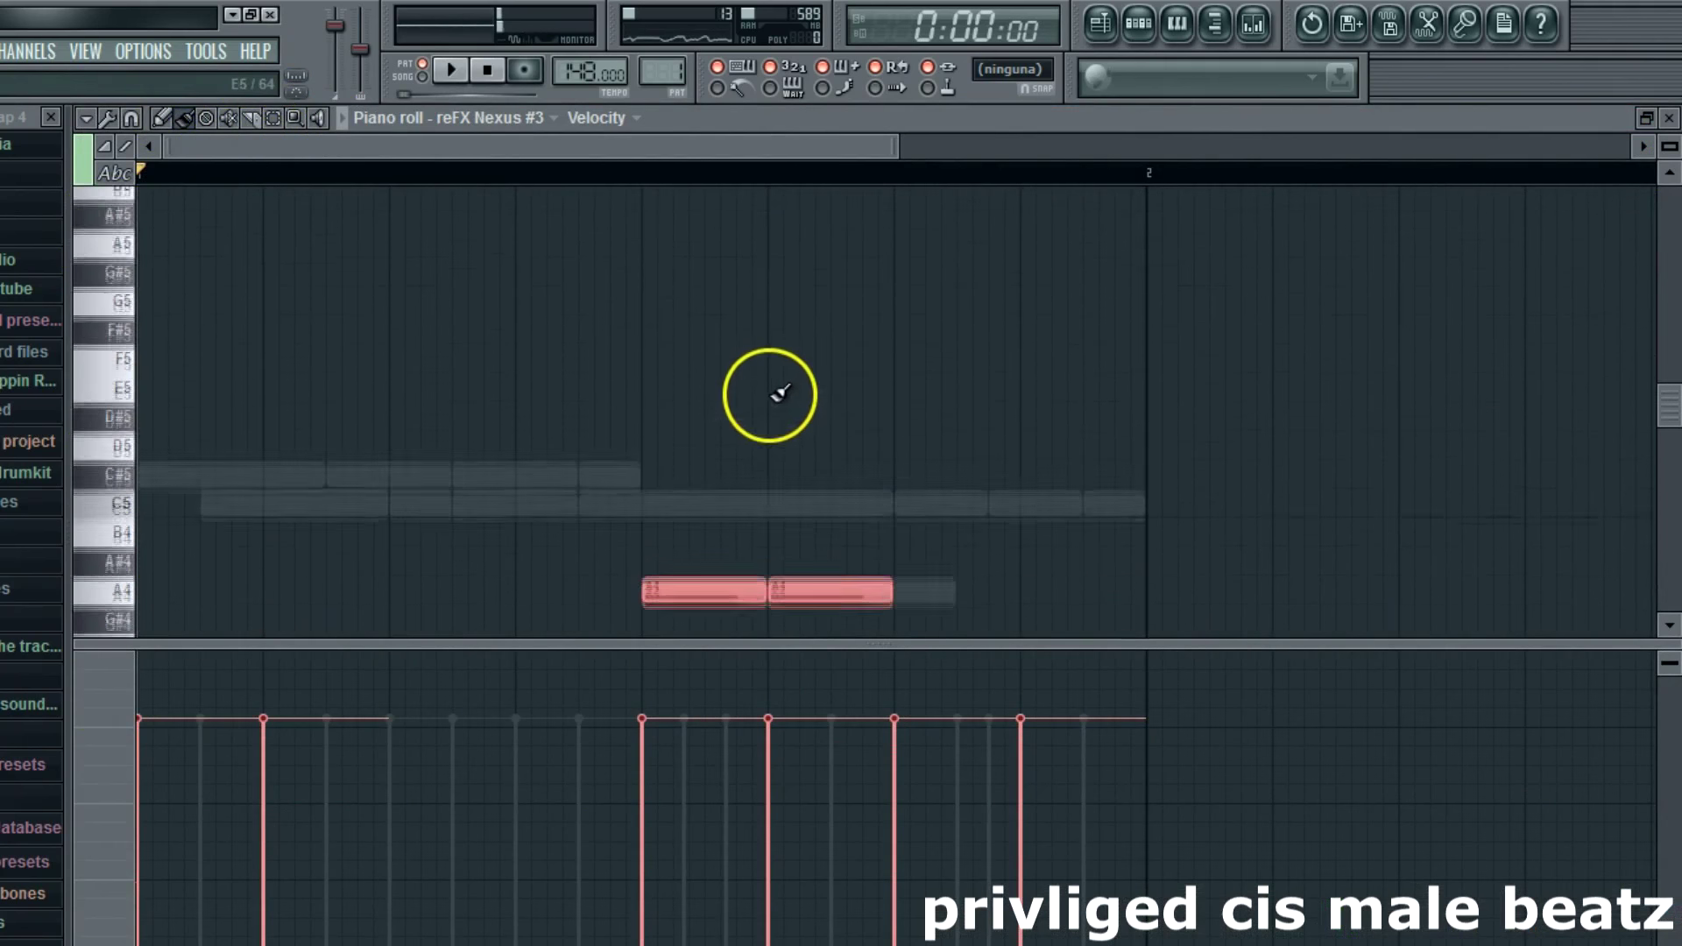
pyautogui.press('space')
pyautogui.click(1669, 117)
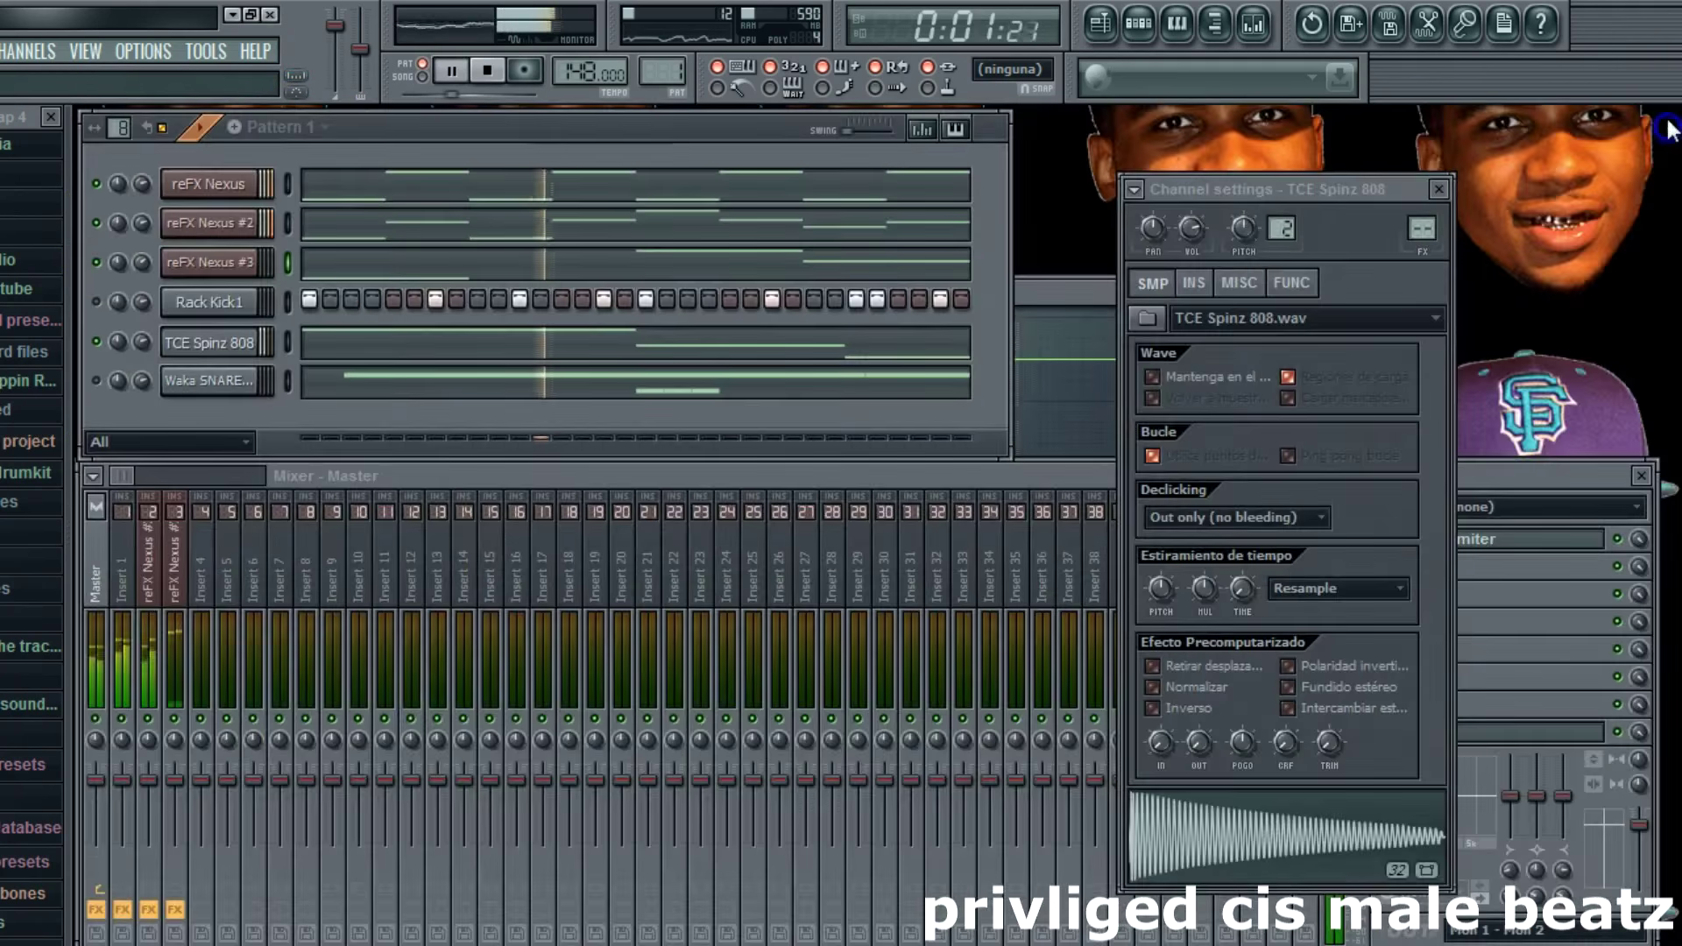
# Step: Compare the note pitches of all three reFX Nexus channels in their piano rolls while the pattern plays
pyautogui.click(376, 178)
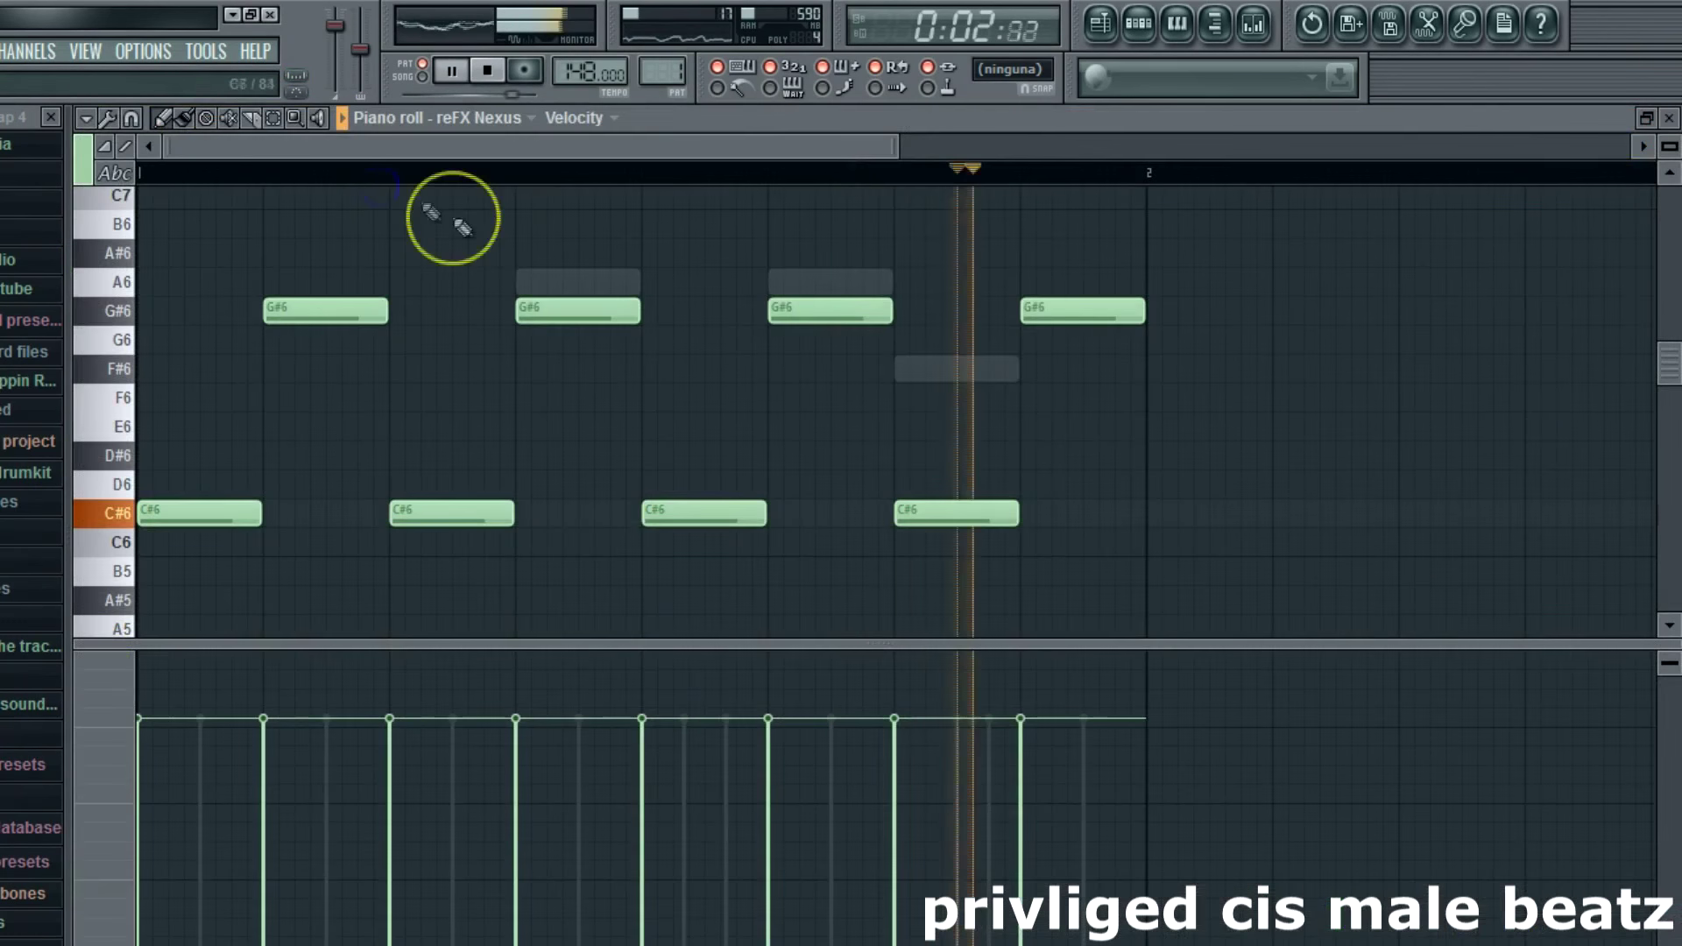
pyautogui.click(1668, 117)
pyautogui.click(389, 254)
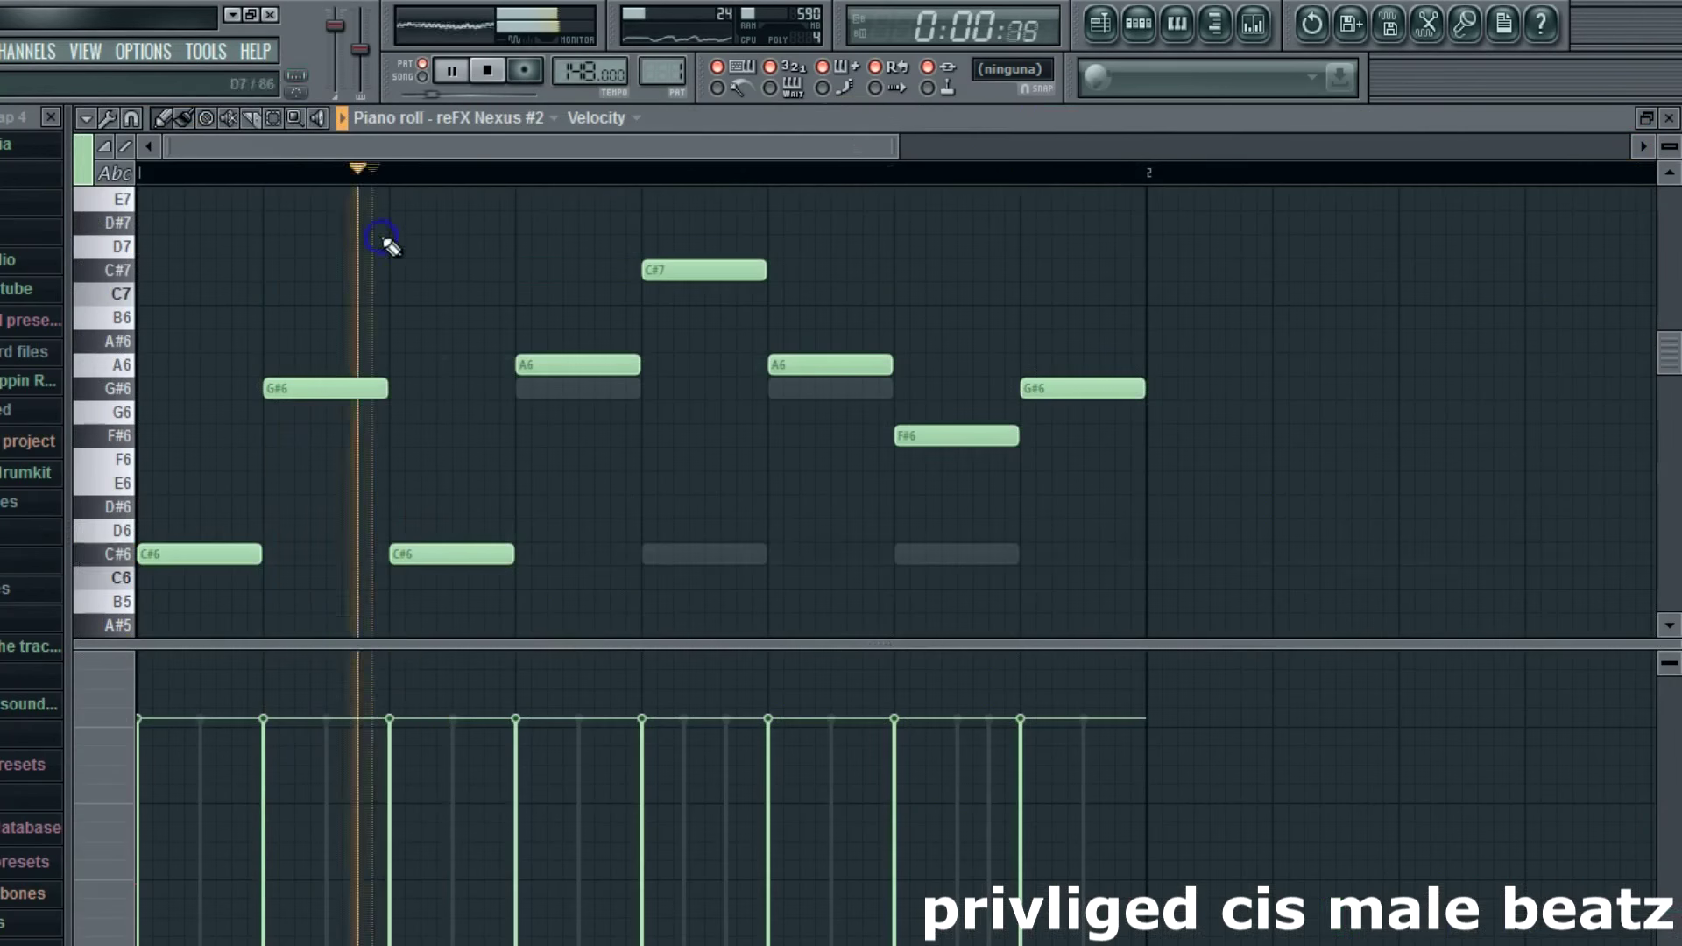
pyautogui.click(1635, 139)
pyautogui.click(447, 270)
pyautogui.scroll(8, 526, 298)
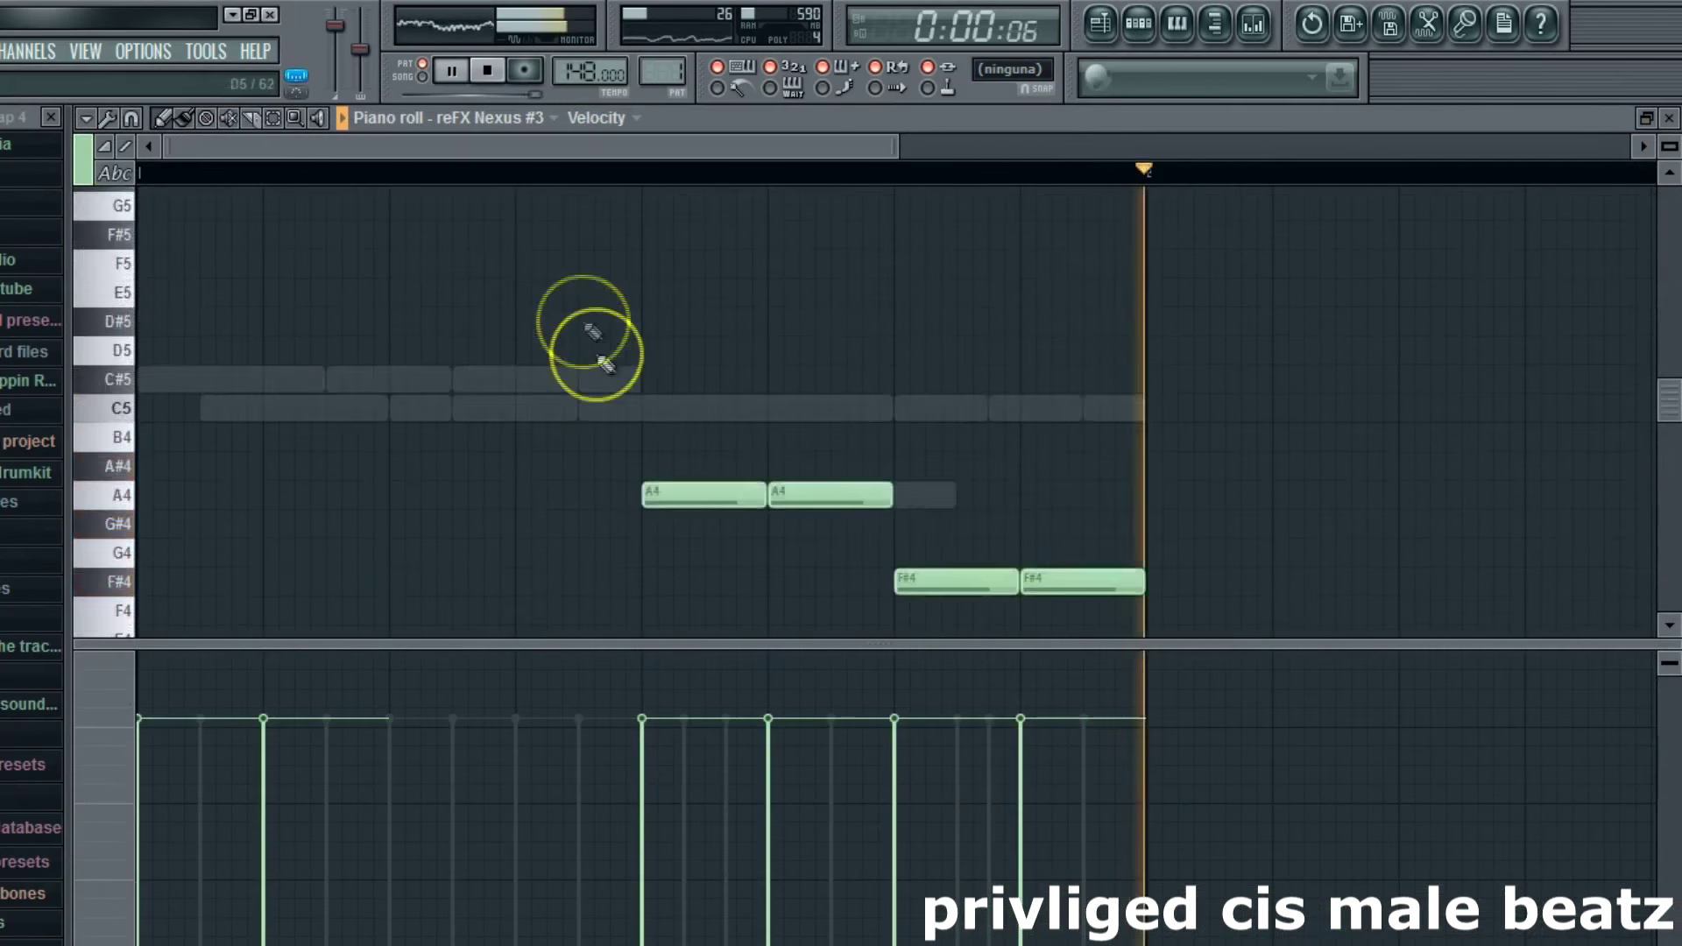
pyautogui.scroll(-3, 609, 390)
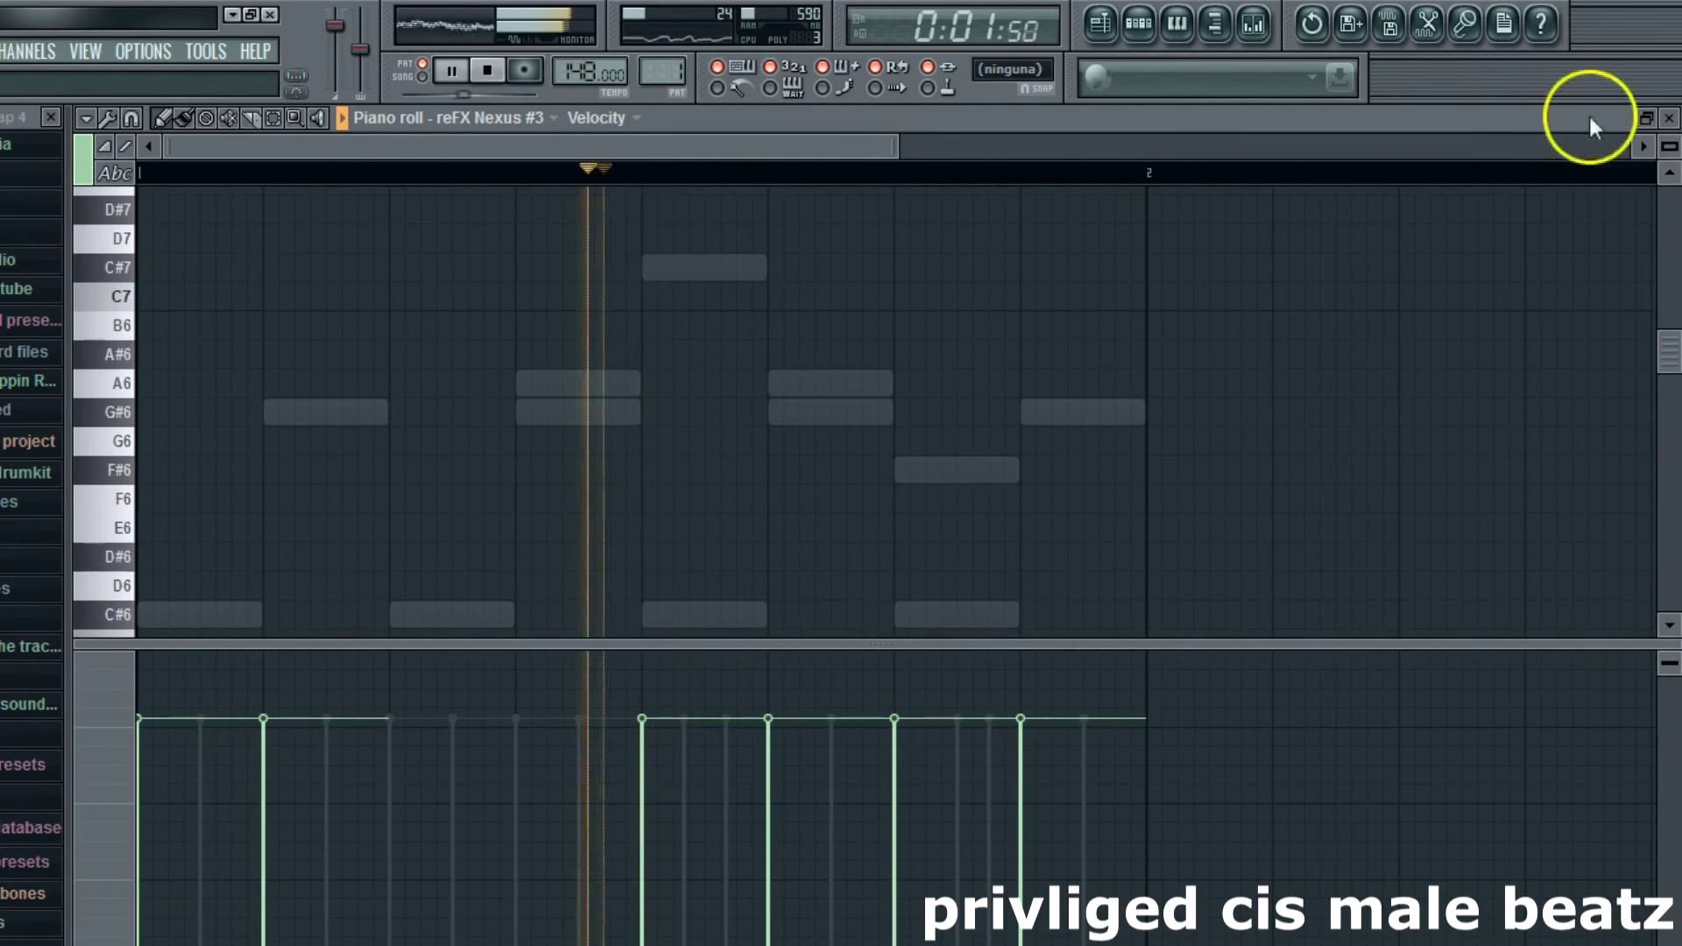
pyautogui.click(1669, 117)
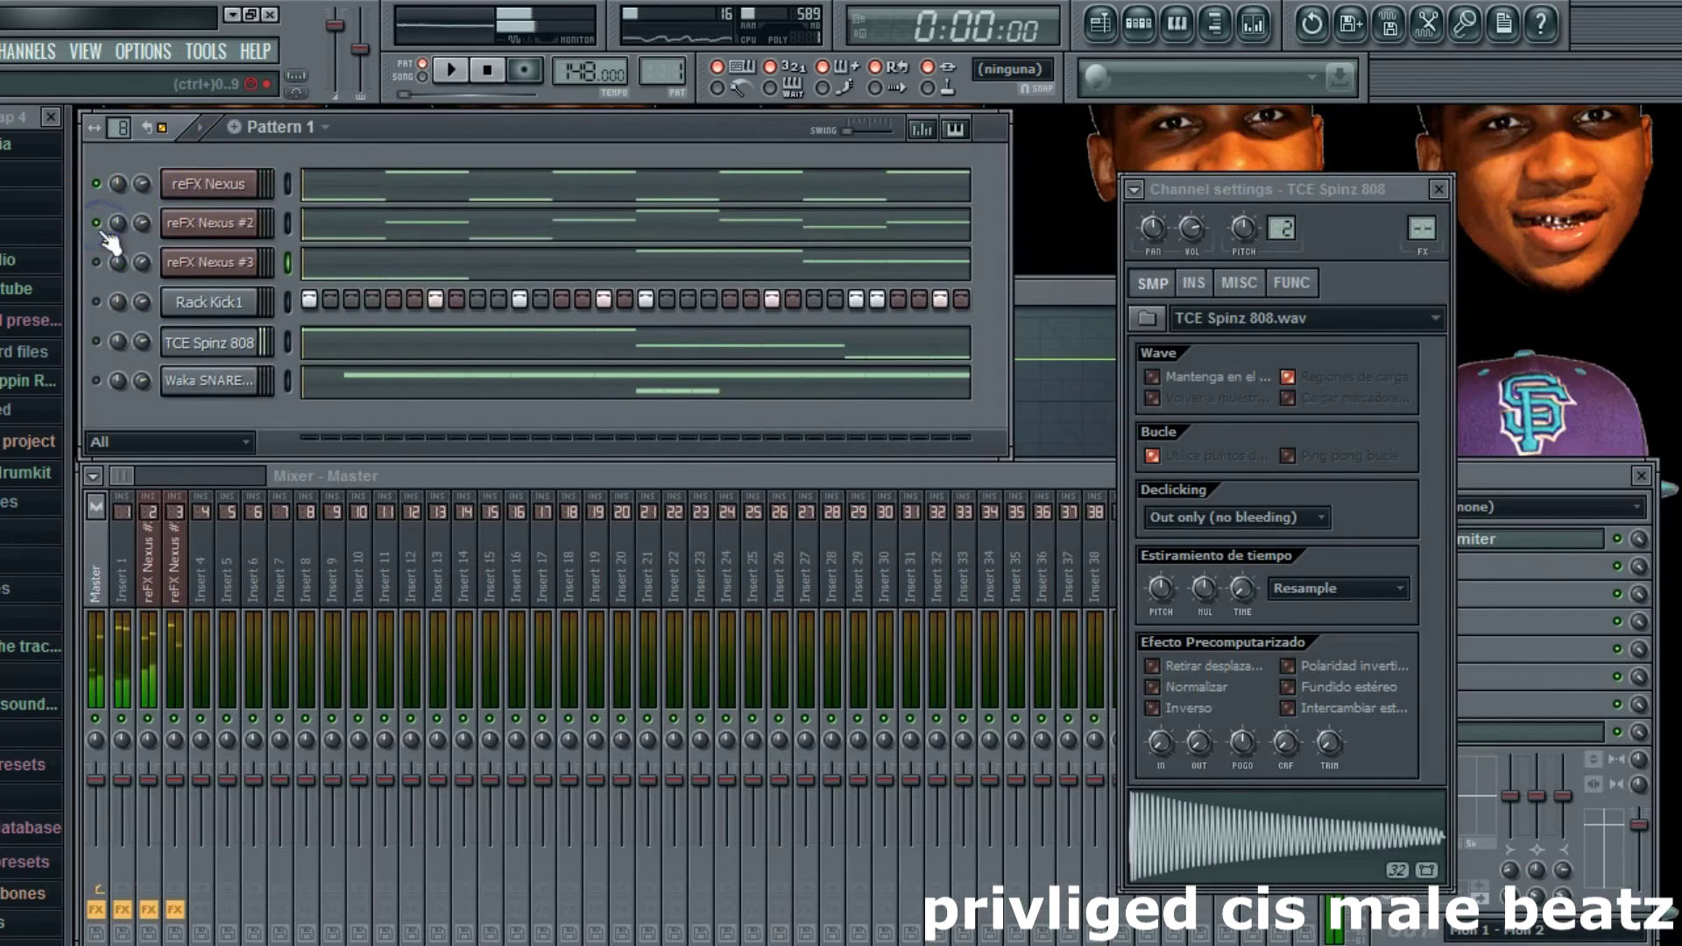
# Step: Unmute TCE Spinz 808 and raise its A4 and F#4 notes one octave to A5 and F#5 in the piano roll
pyautogui.click(95, 342)
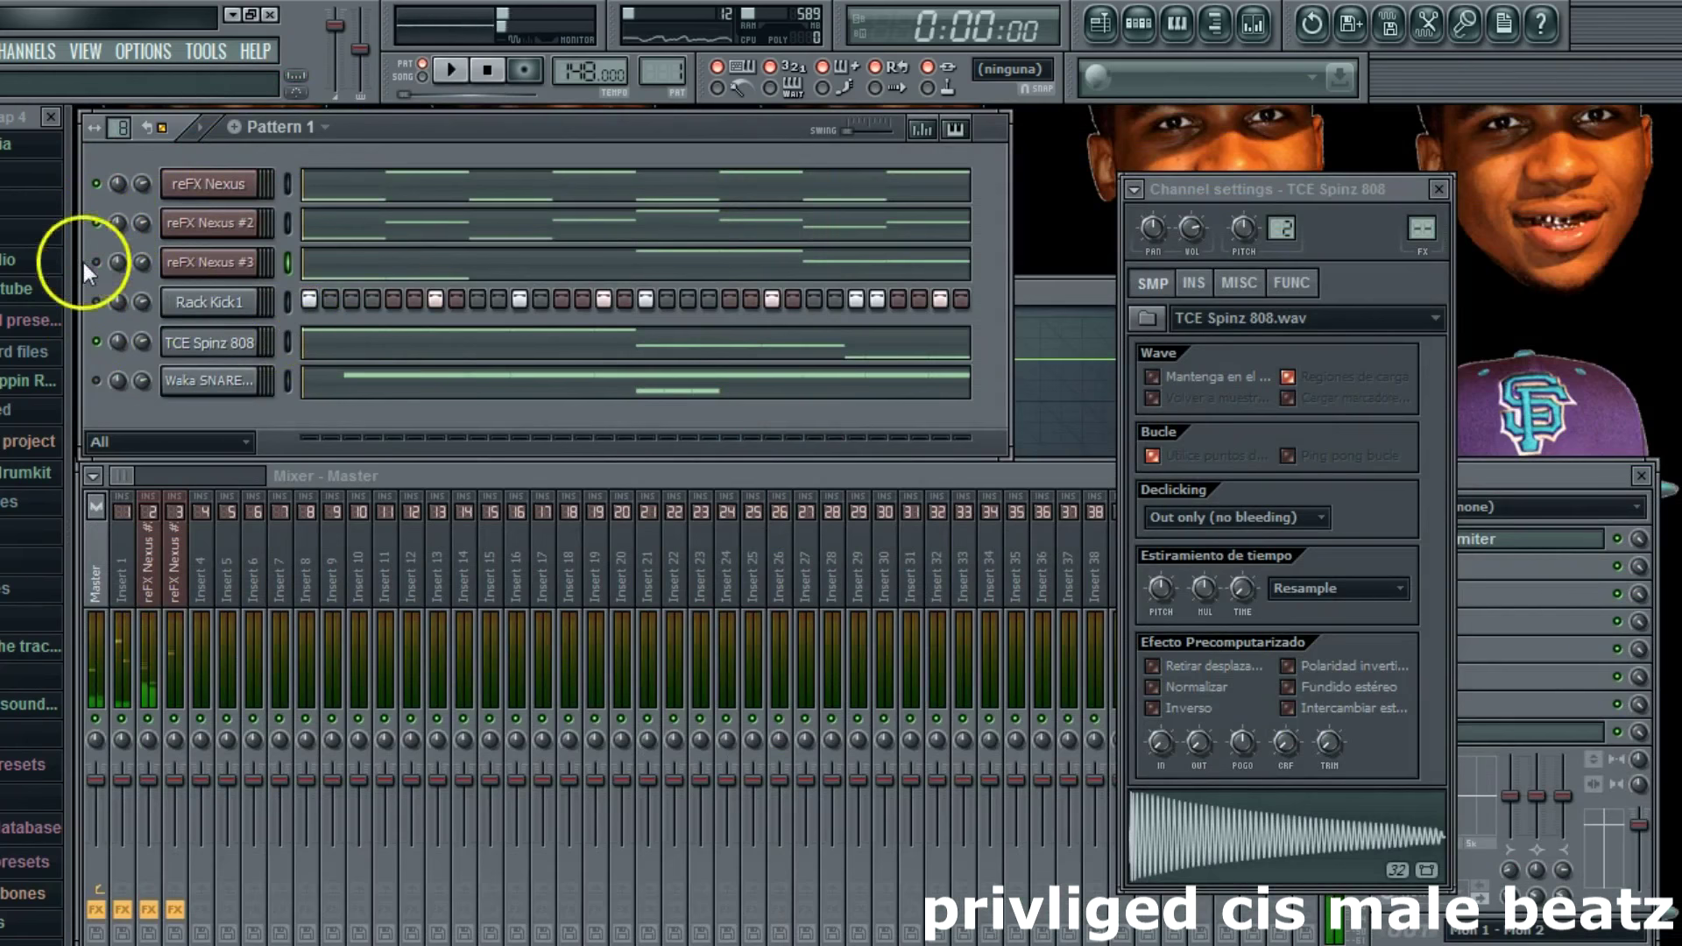
pyautogui.click(360, 346)
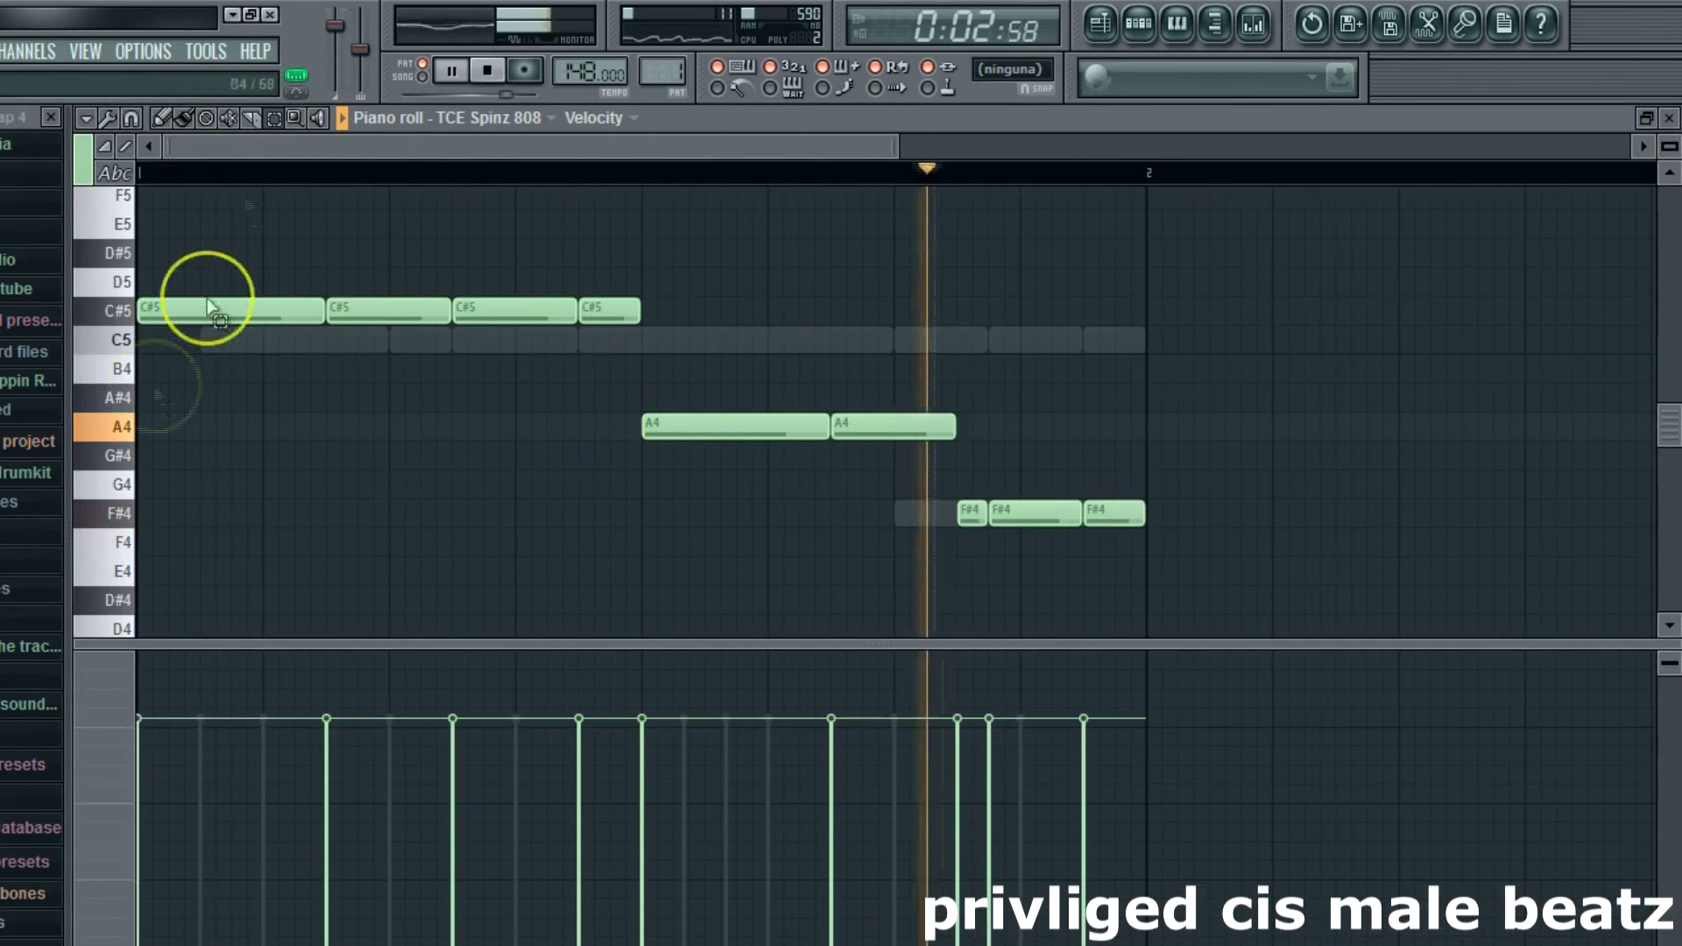
pyautogui.moveTo(138, 603); pyautogui.dragTo(1185, 394)
pyautogui.click(190, 118)
pyautogui.moveTo(191, 145); pyautogui.dragTo(345, 145)
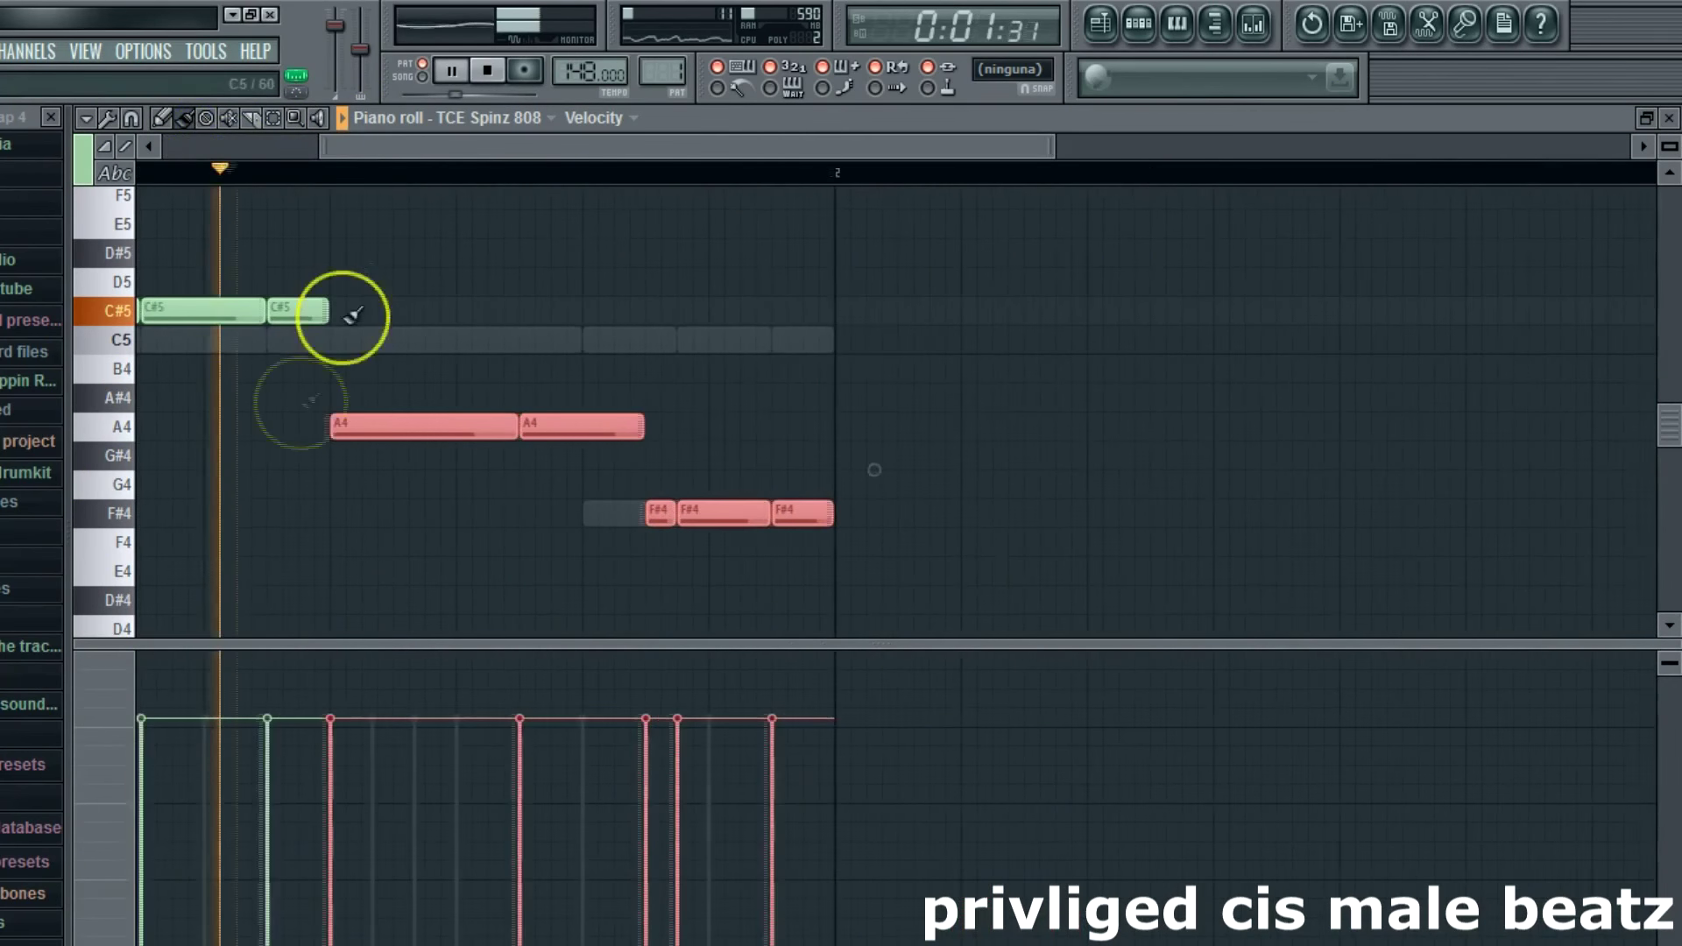
pyautogui.moveTo(327, 432); pyautogui.dragTo(333, 244)
# Step: Shorten the second A5 note of the 808 and add an F#5 note directly after it, and close the piano roll
pyautogui.click(640, 252)
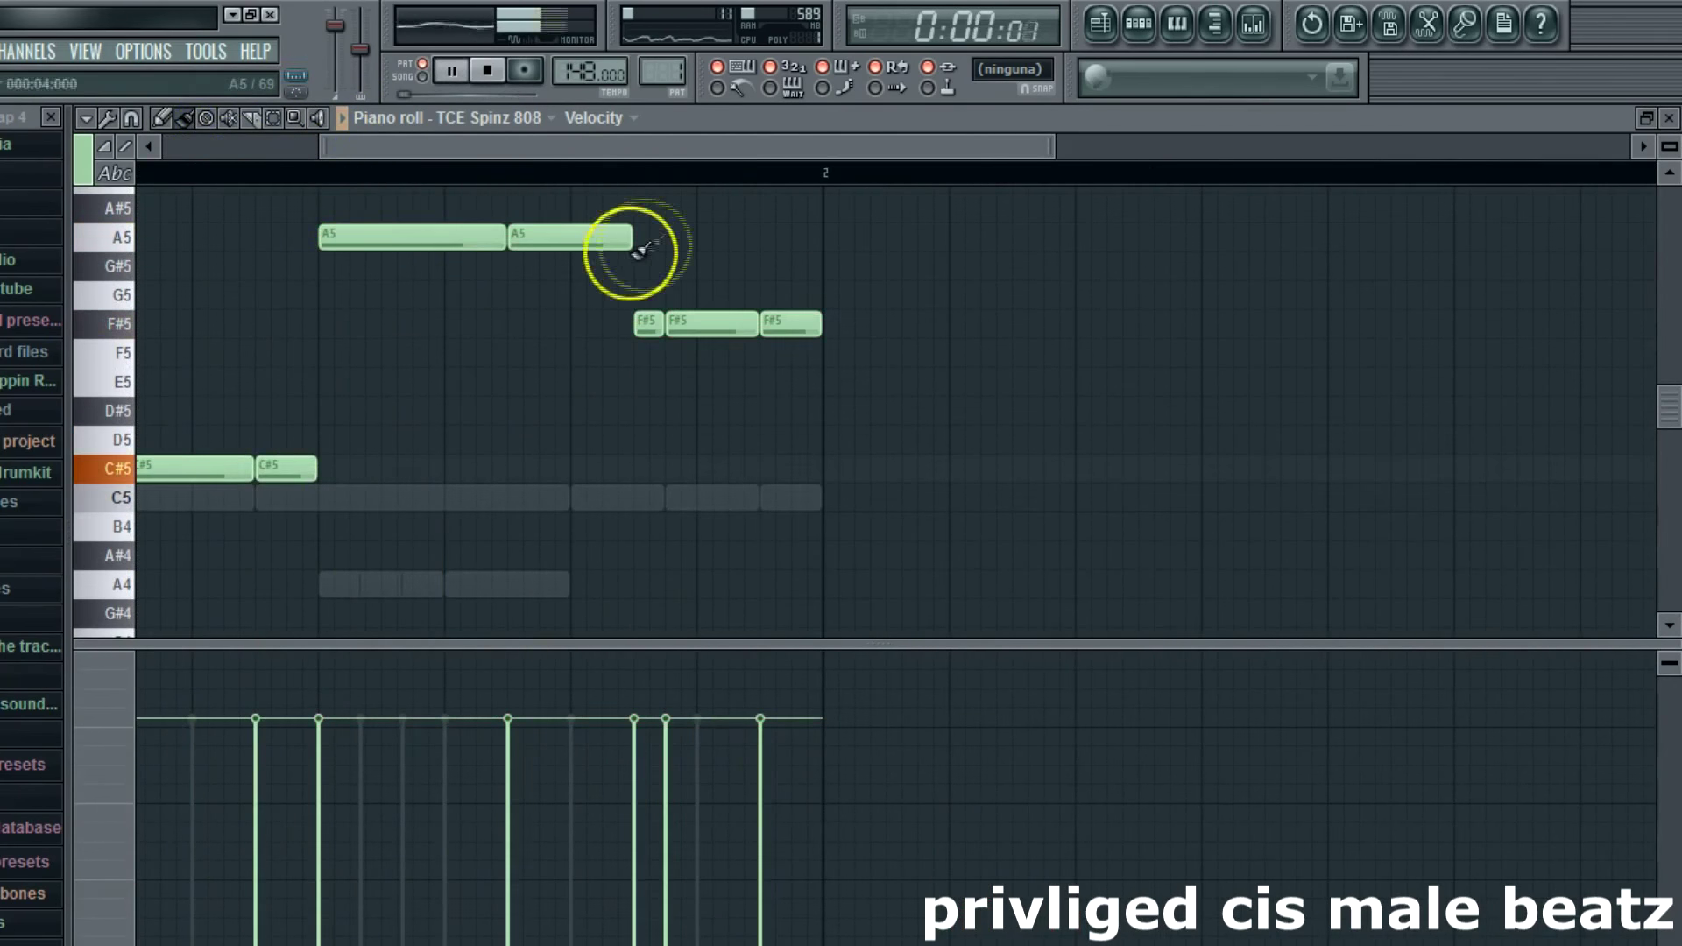
pyautogui.click(574, 323)
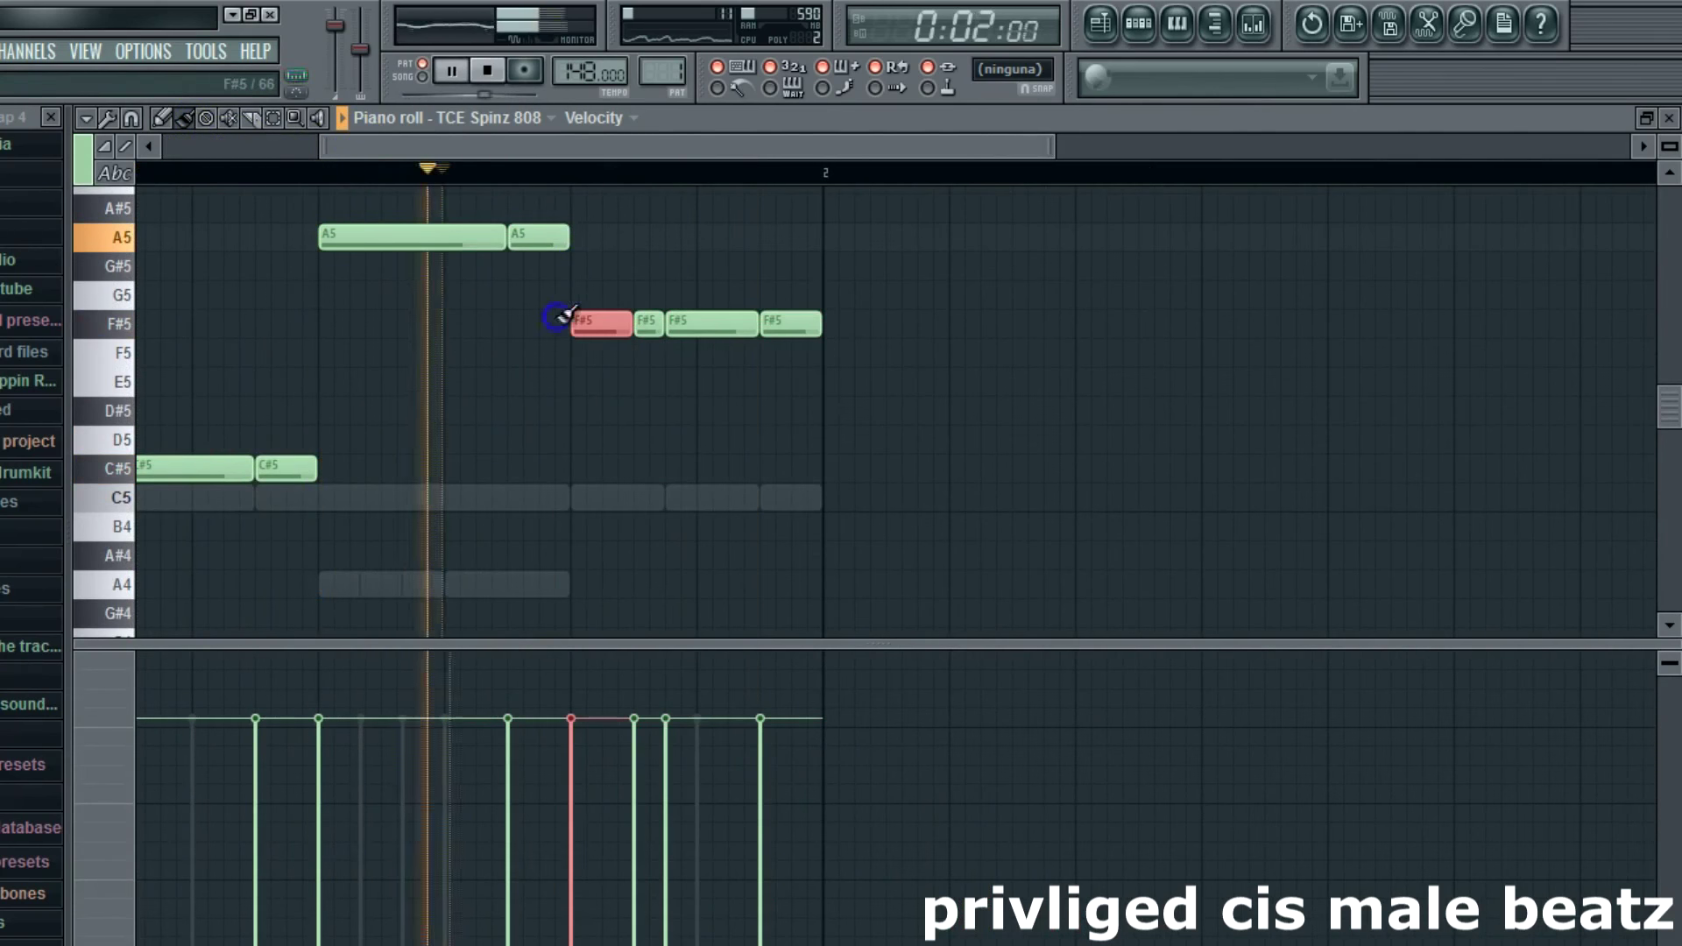
pyautogui.click(644, 298)
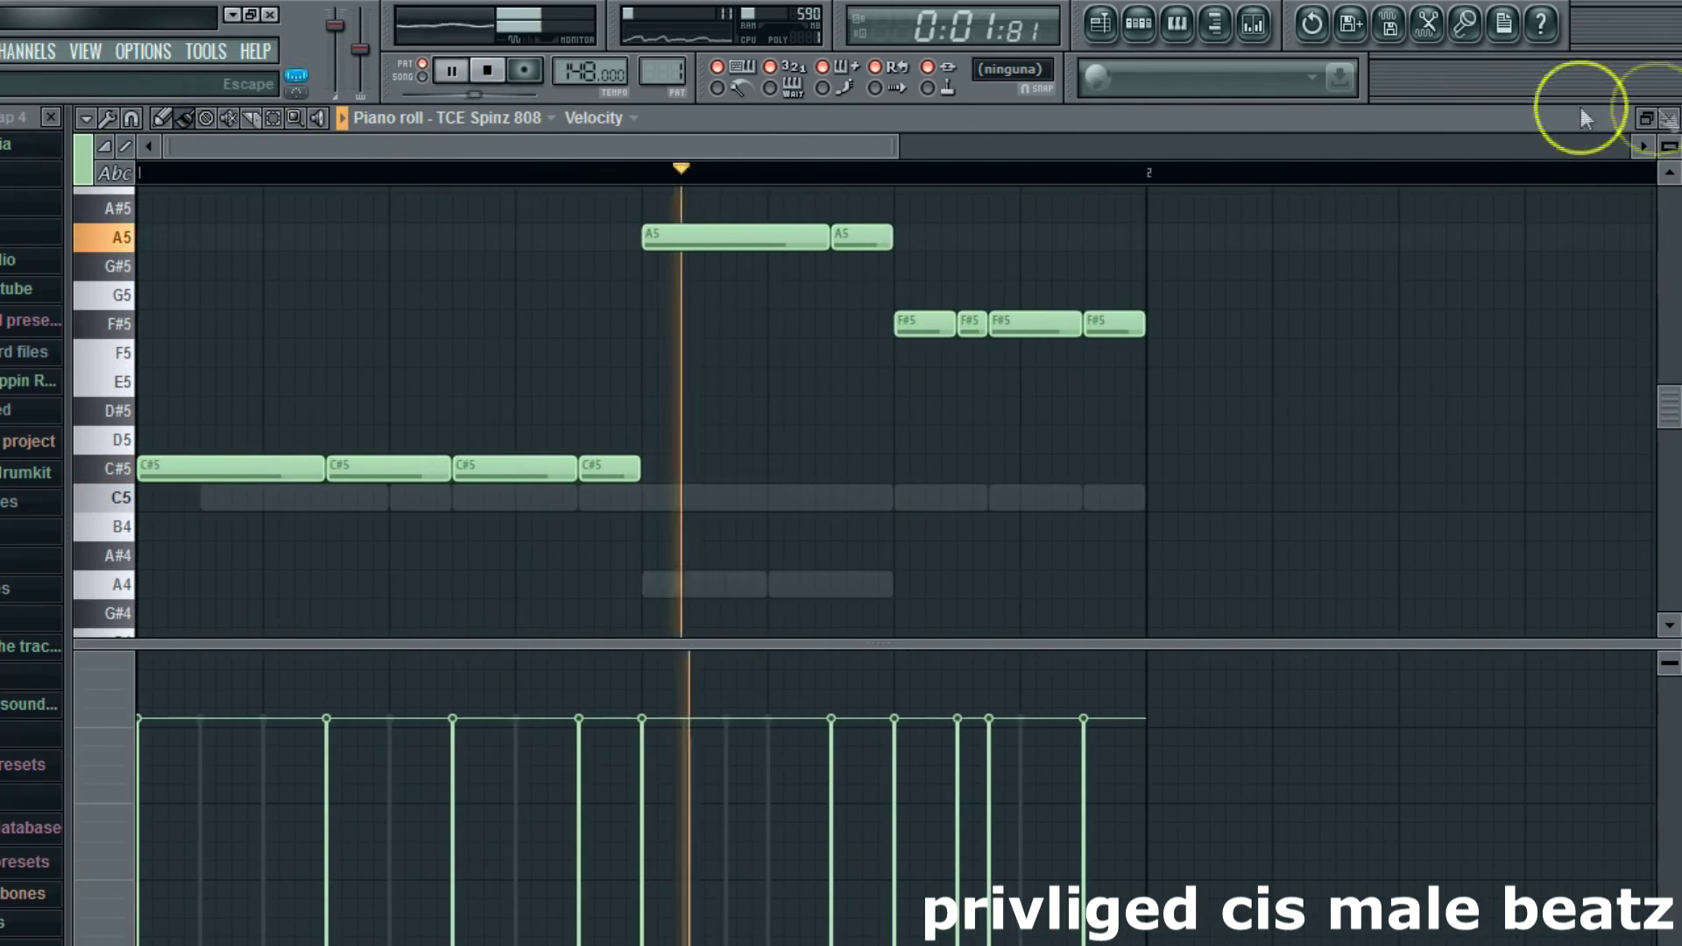
pyautogui.click(1577, 122)
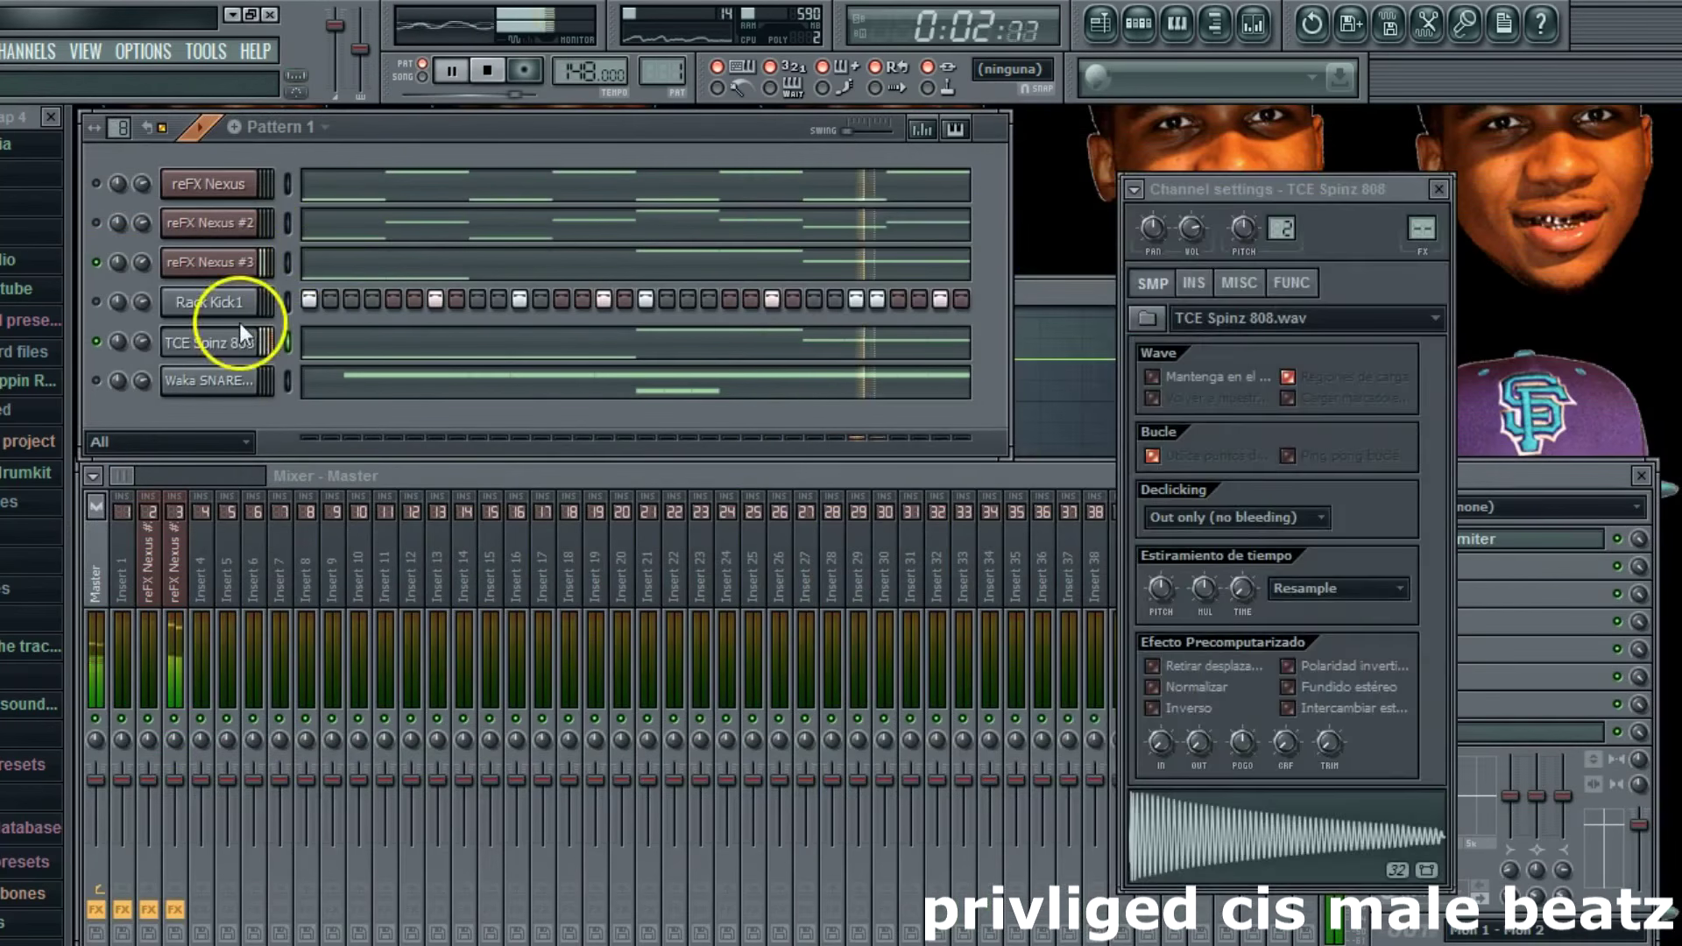
# Step: Route TCE Spinz 808 to free mixer insert 4 and load Fruity Fast Dist and Fruity Parametric EQ 2 on it
pyautogui.click(1134, 189)
pyautogui.click(1153, 249)
pyautogui.click(1395, 544)
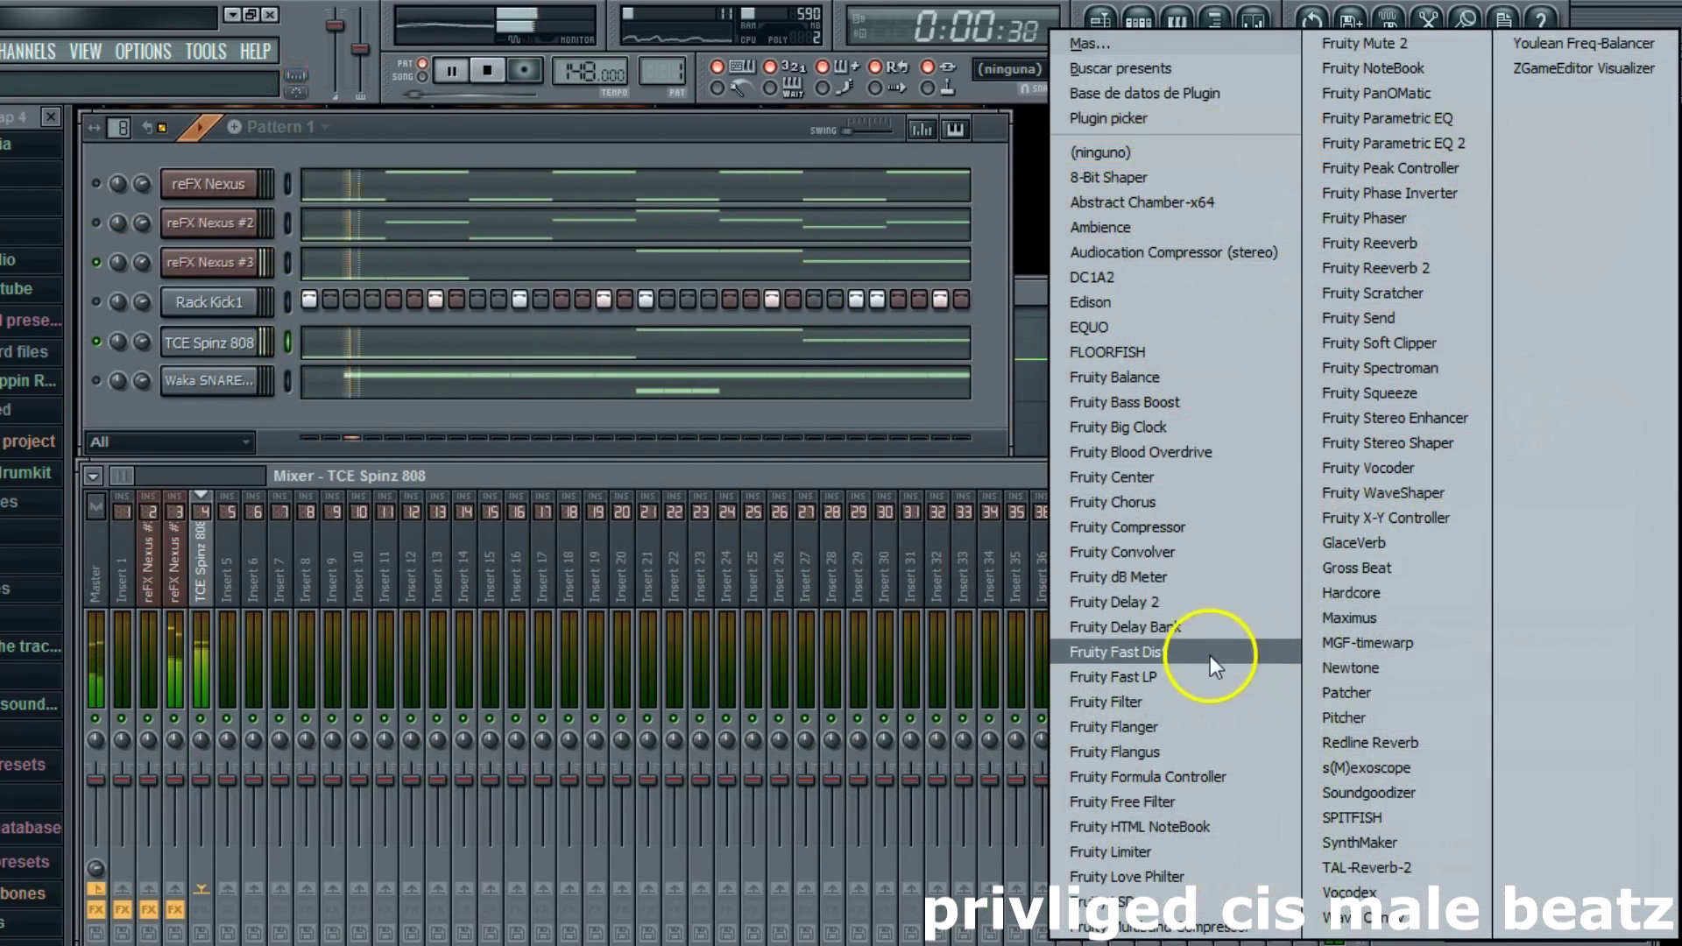
pyautogui.click(1212, 656)
pyautogui.click(1376, 568)
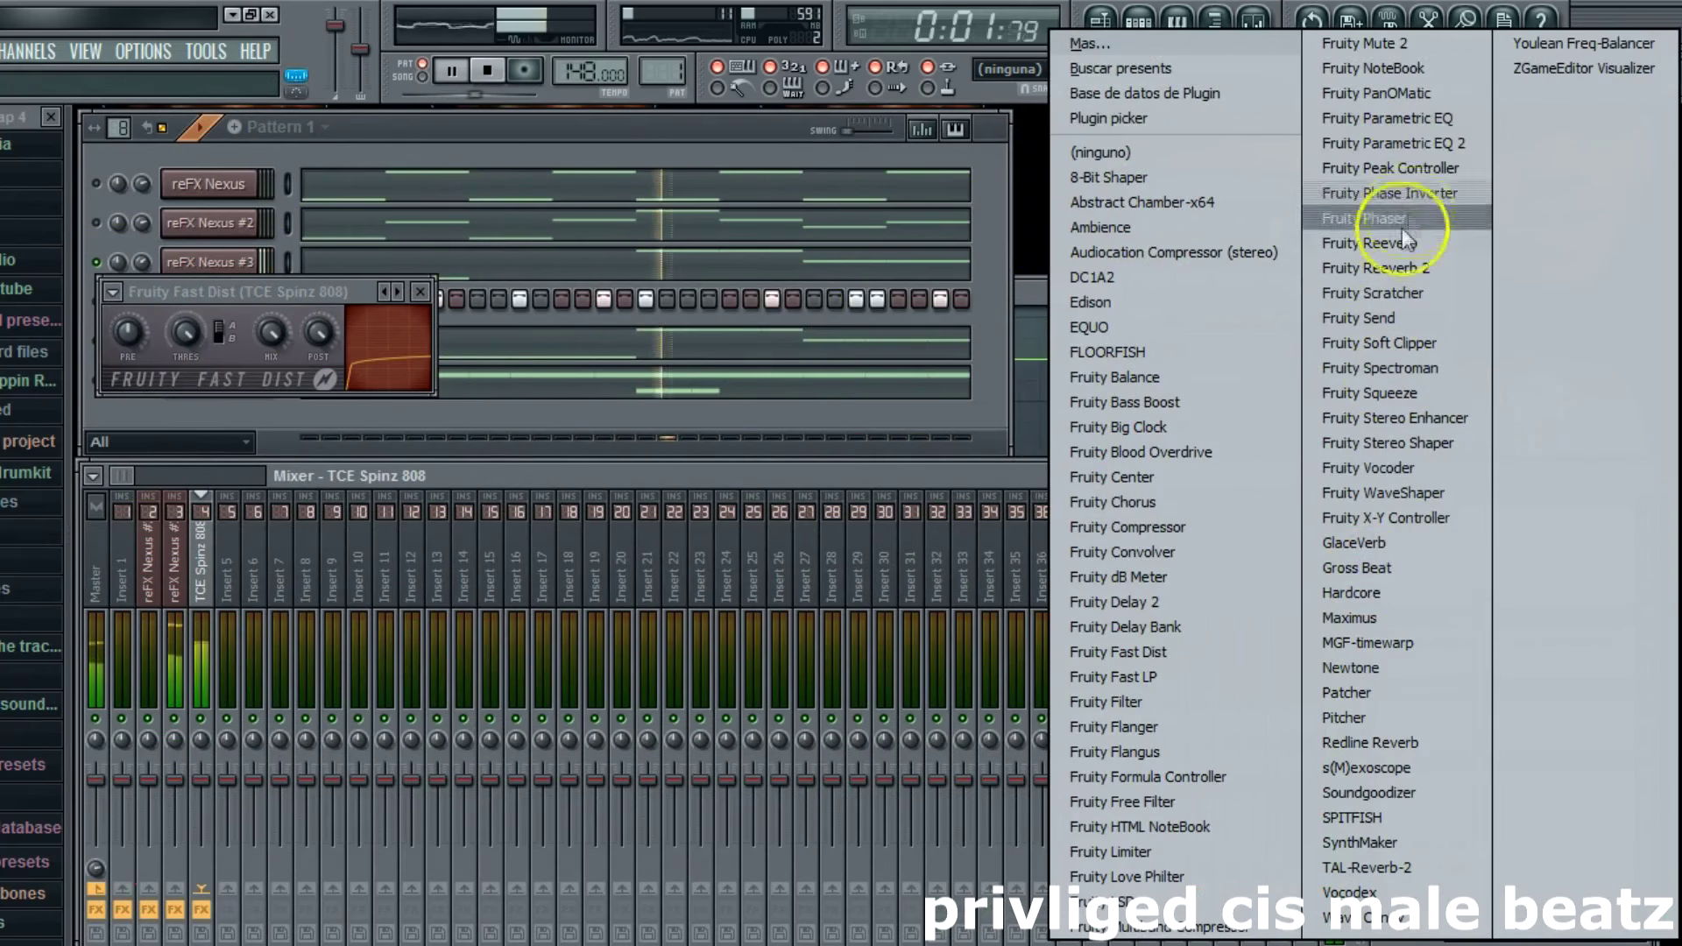
pyautogui.click(1412, 146)
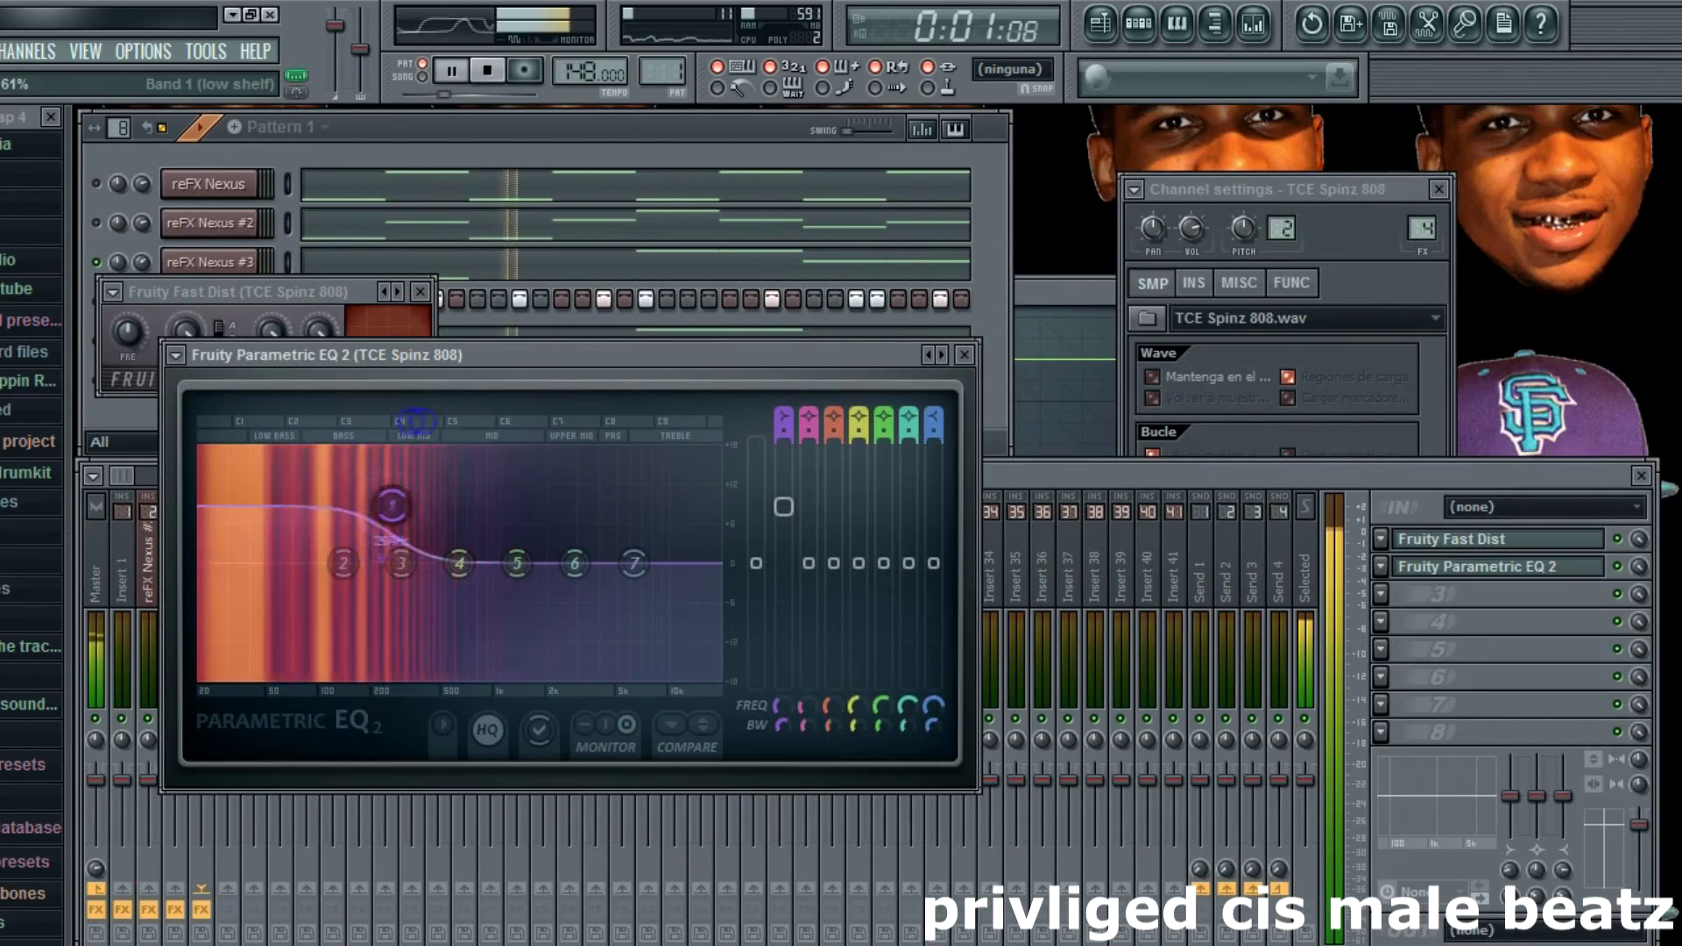
# Step: Shape the 808's EQ with a deep band 4 cut near 545 Hz, band 2 shifted into the low bass, and a lower main level
pyautogui.click(530, 574)
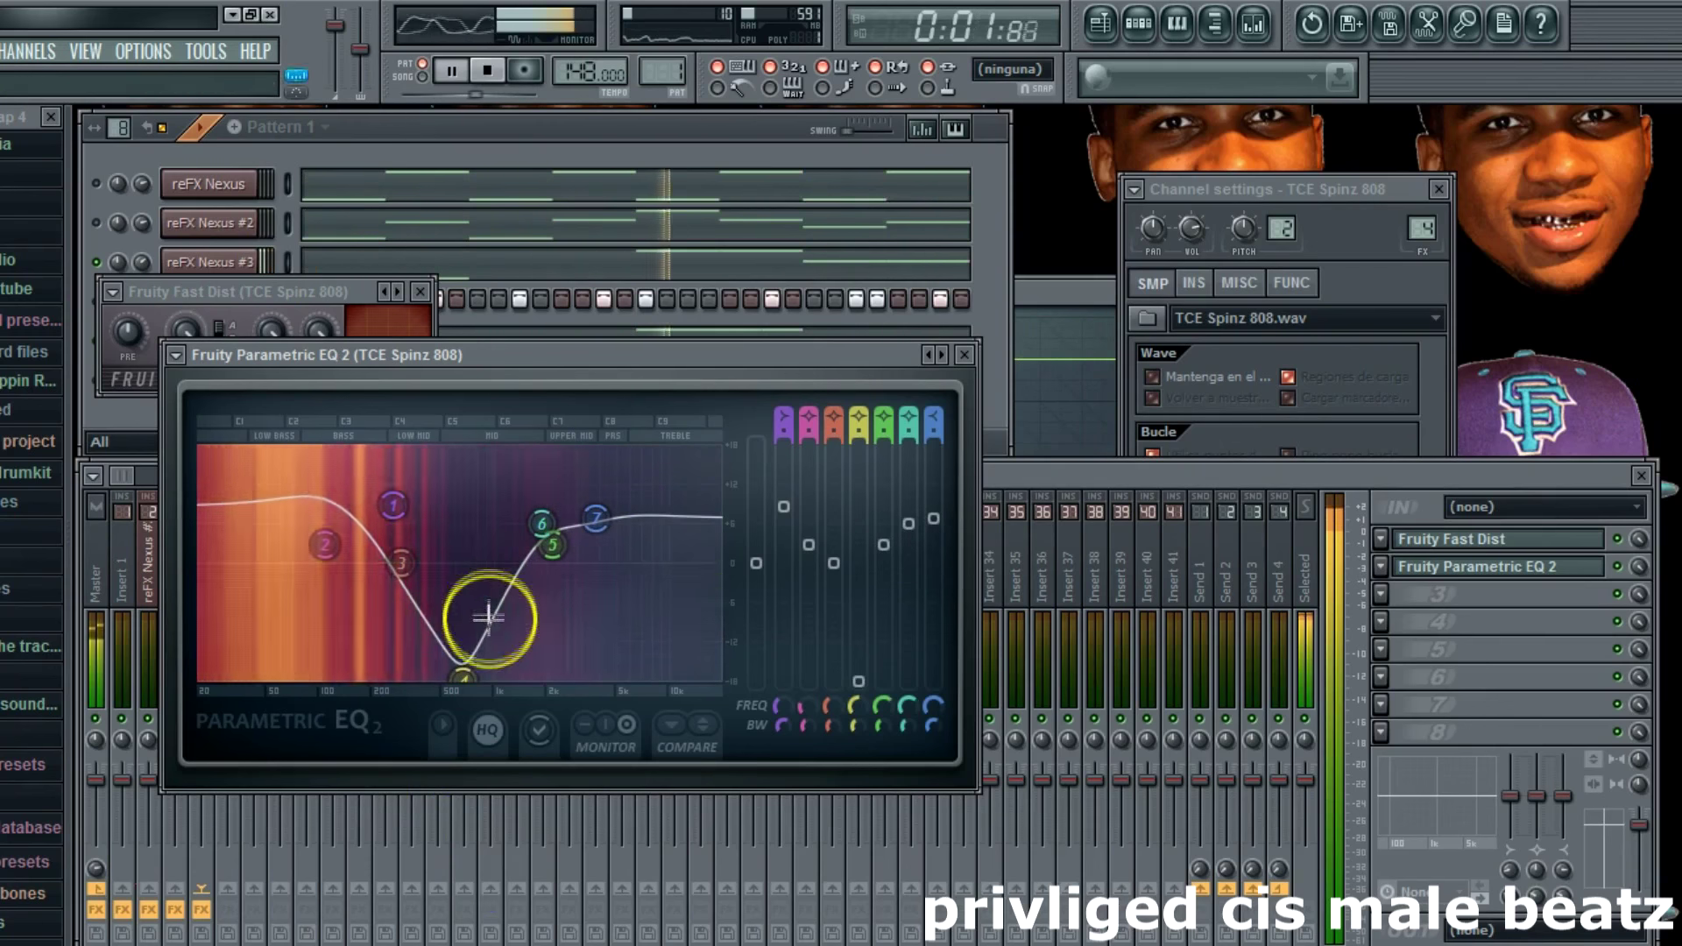
pyautogui.moveTo(473, 662); pyautogui.dragTo(457, 659)
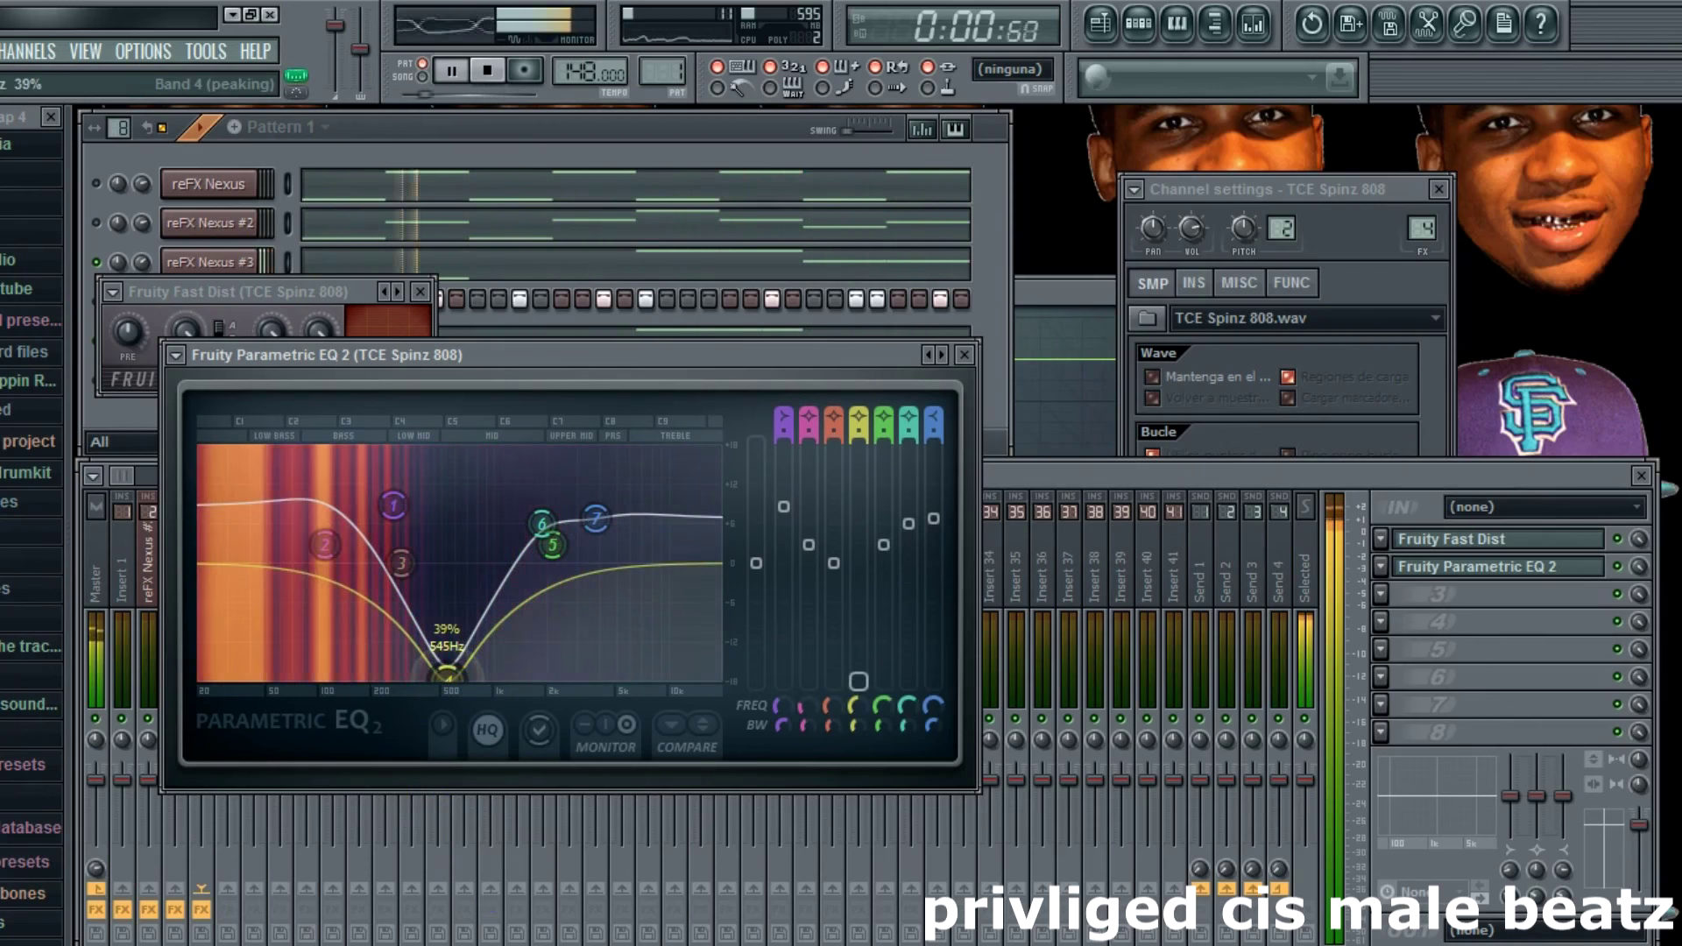
pyautogui.moveTo(240, 527); pyautogui.dragTo(240, 518)
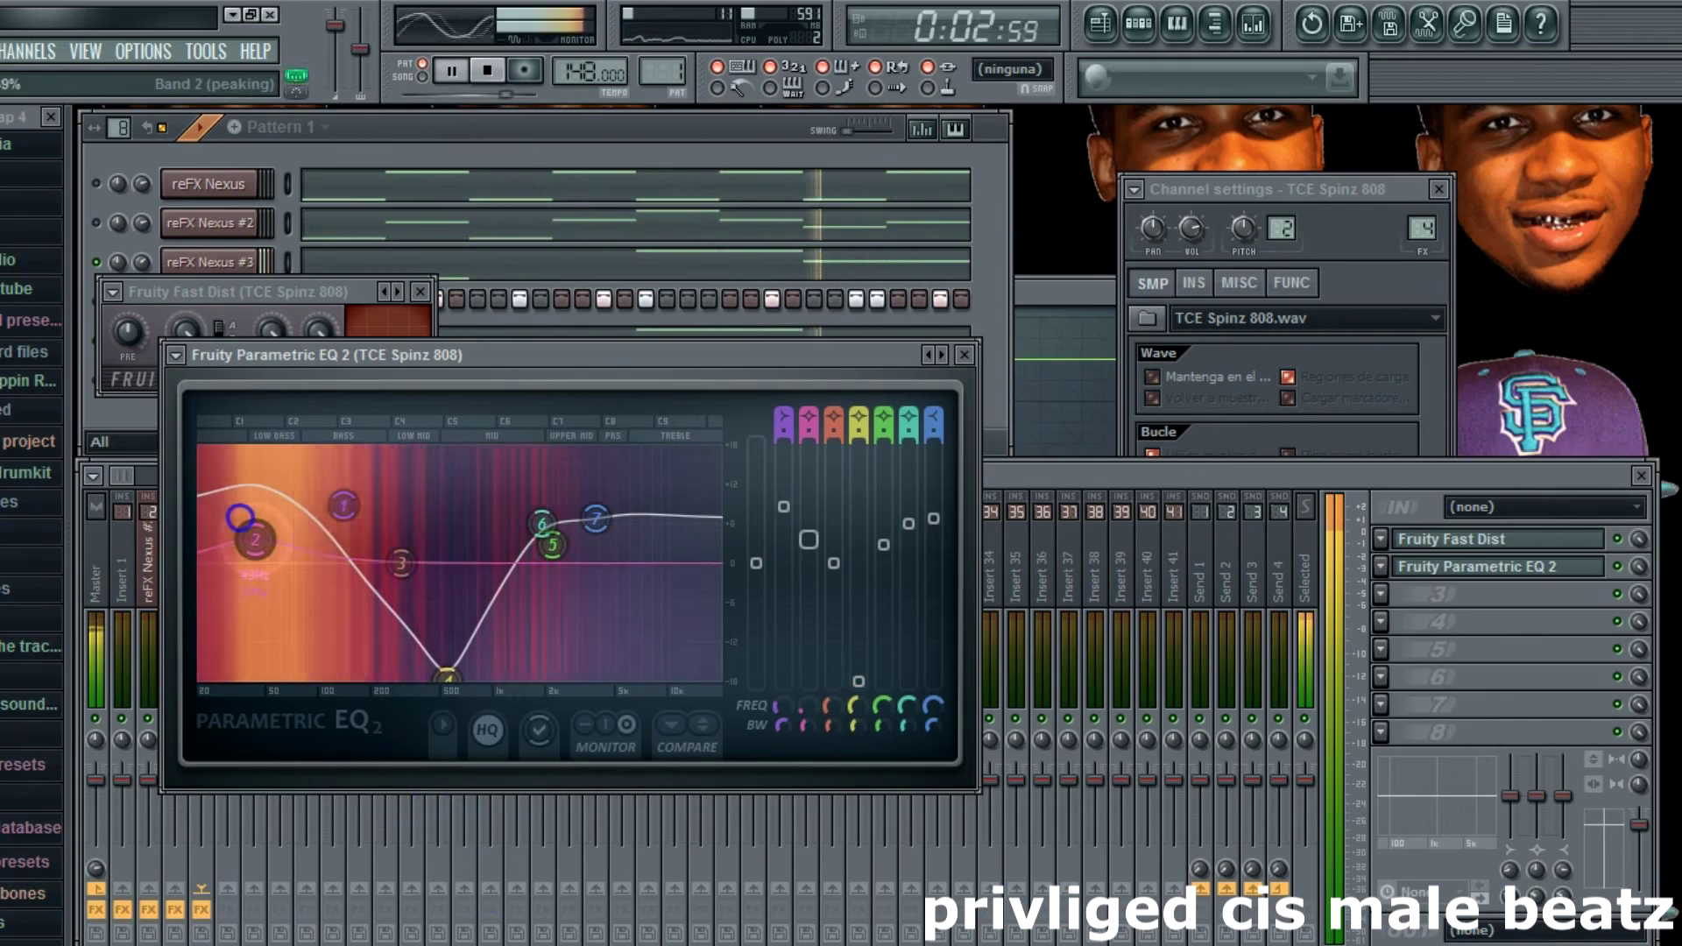
pyautogui.moveTo(756, 564); pyautogui.dragTo(745, 604)
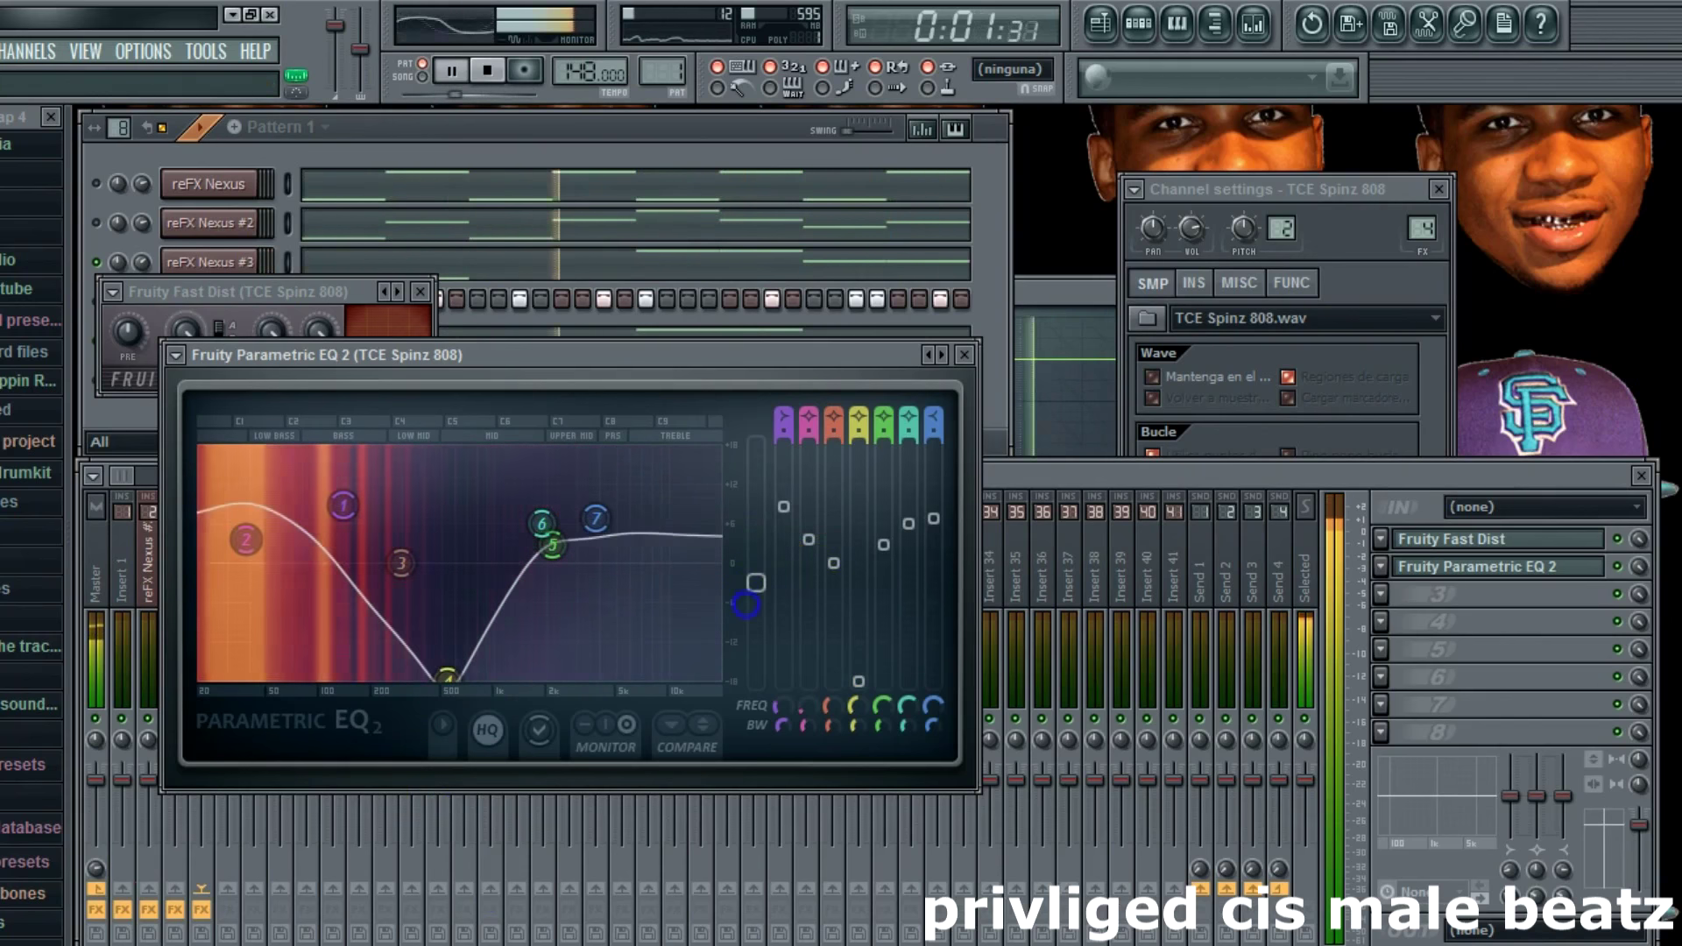
# Step: Unmute the remaining channels and adjust the volume of reFX Nexus #2
pyautogui.click(98, 225)
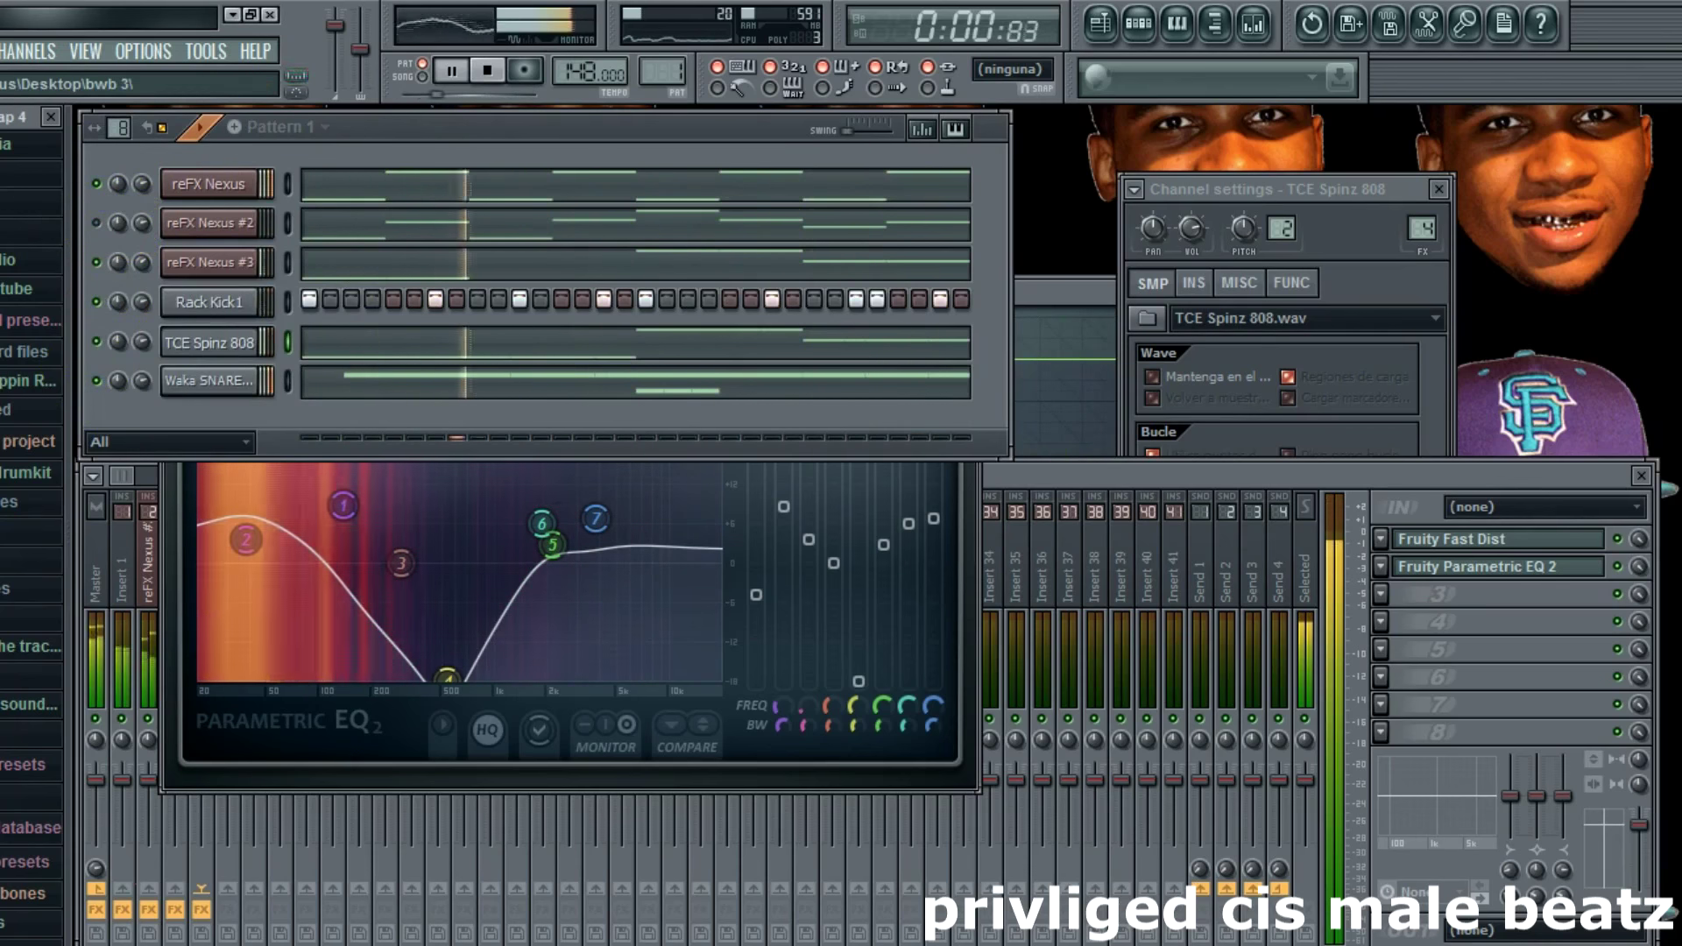
pyautogui.moveTo(142, 225); pyautogui.dragTo(143, 232)
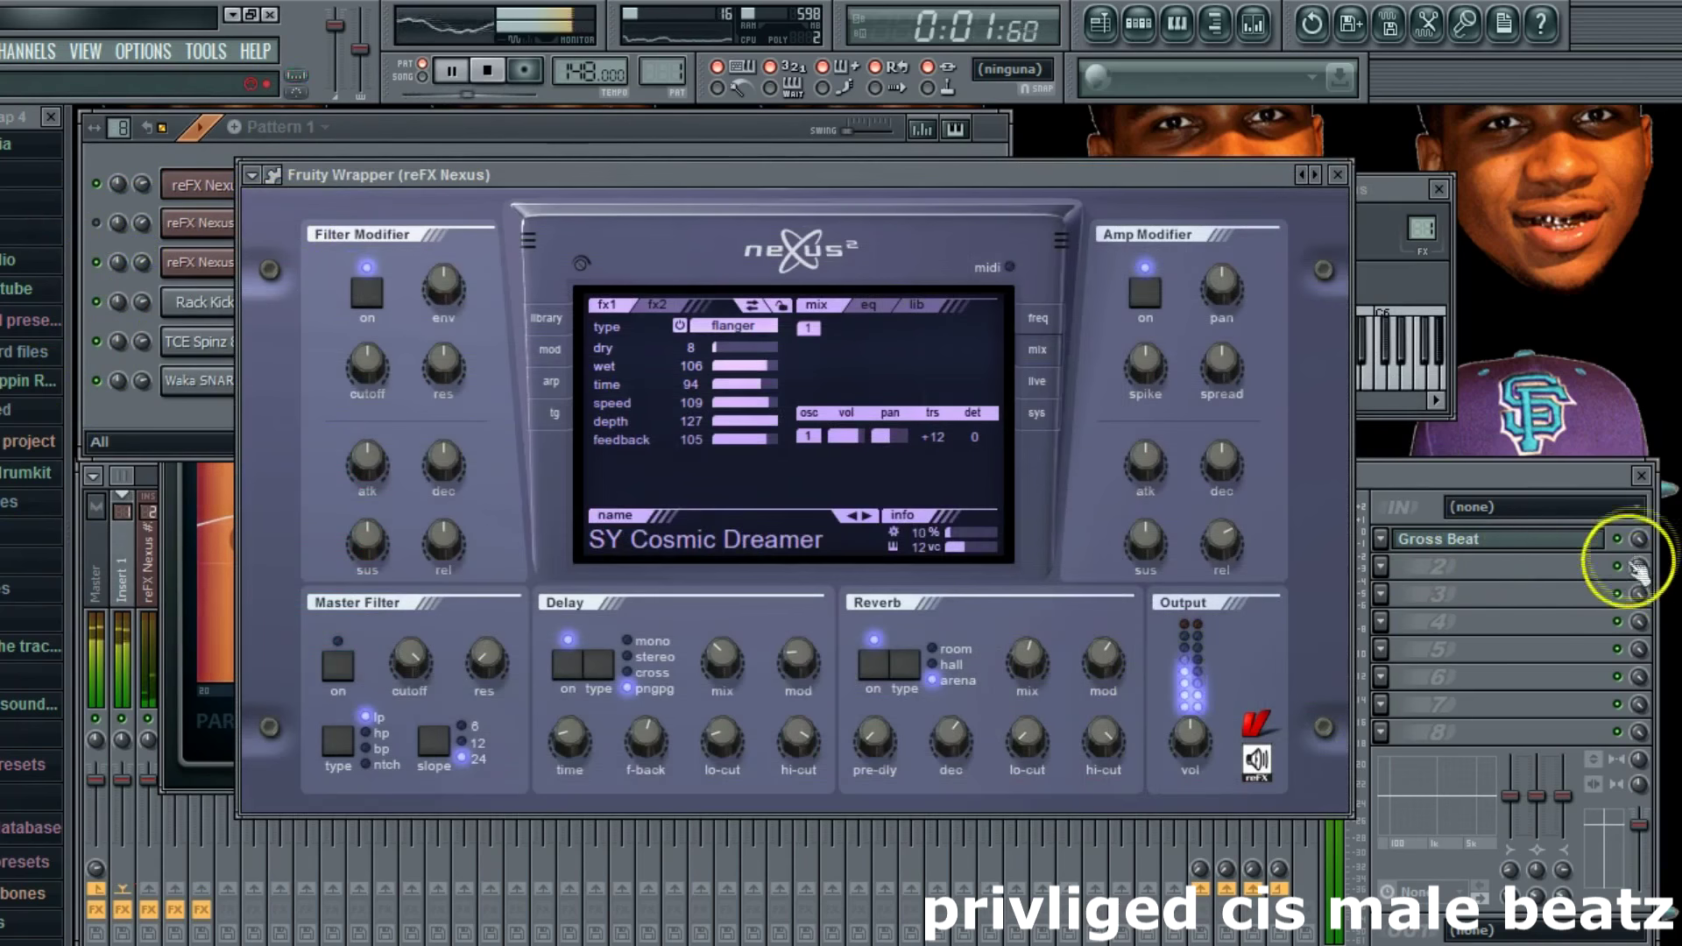
pyautogui.click(1638, 568)
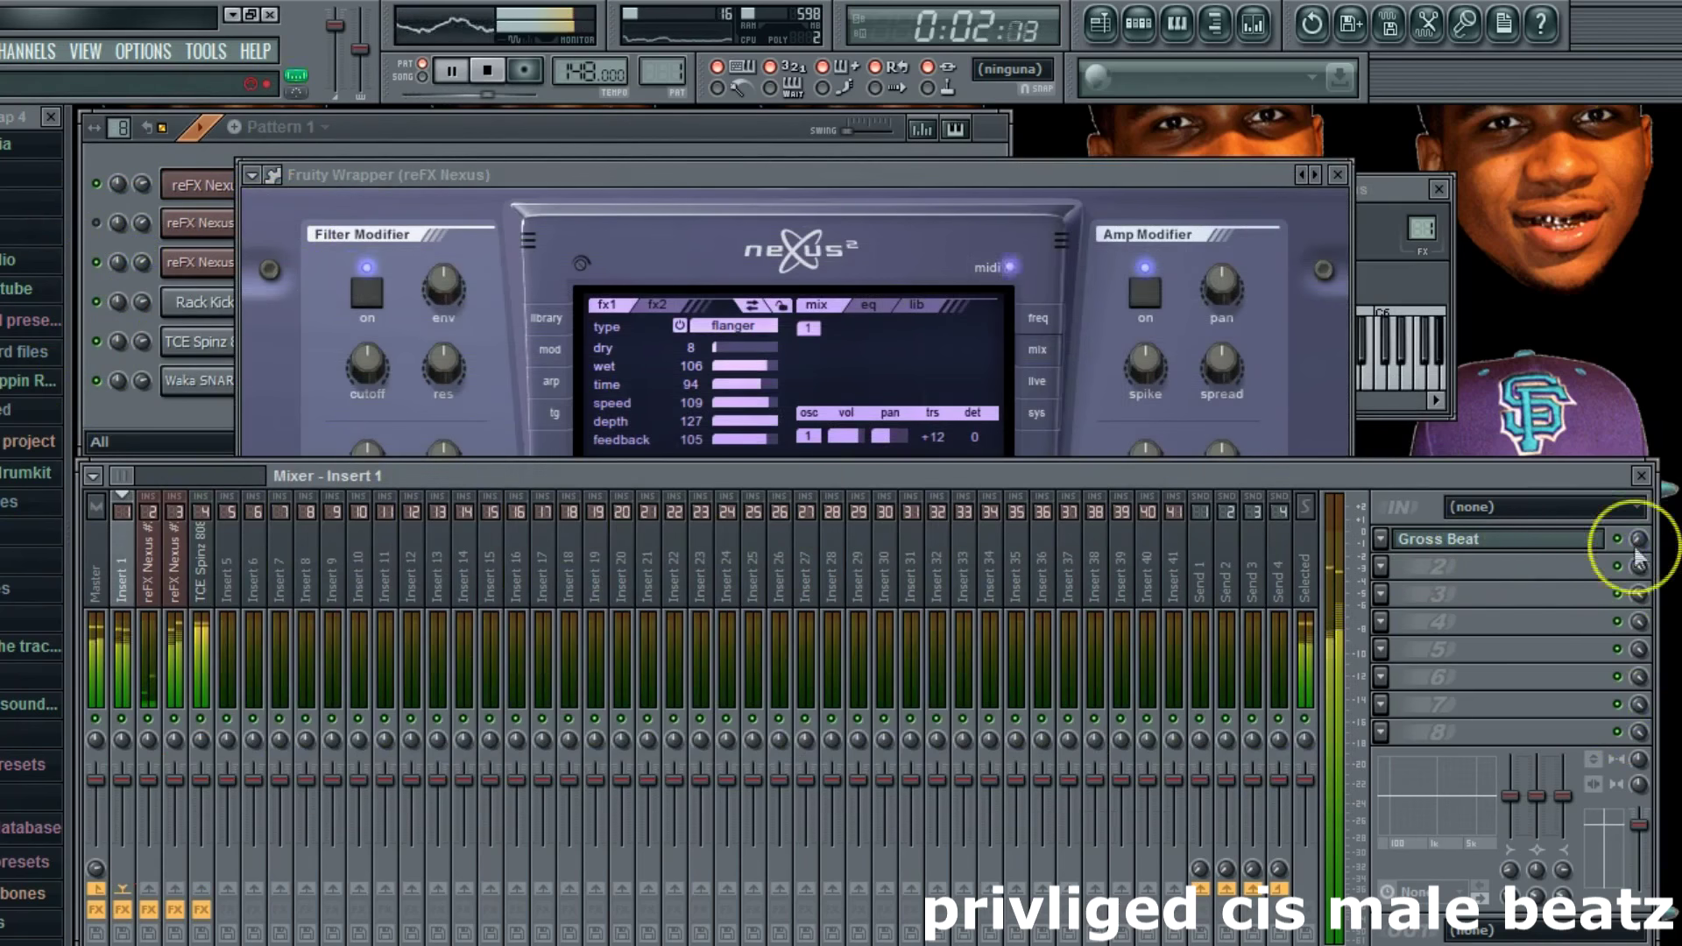
# Step: In the piano roll of the first reFX Nexus channel, set the fourth note to A6 and the sixth to F#6
pyautogui.click(407, 129)
pyautogui.click(375, 187)
pyautogui.press('space')
pyautogui.moveTo(613, 307); pyautogui.dragTo(620, 263)
pyautogui.click(800, 324)
pyautogui.press('space')
pyautogui.moveTo(800, 359)
pyautogui.mouseDown()
pyautogui.moveTo(800, 308)
pyautogui.moveTo(807, 376)
pyautogui.mouseUp()
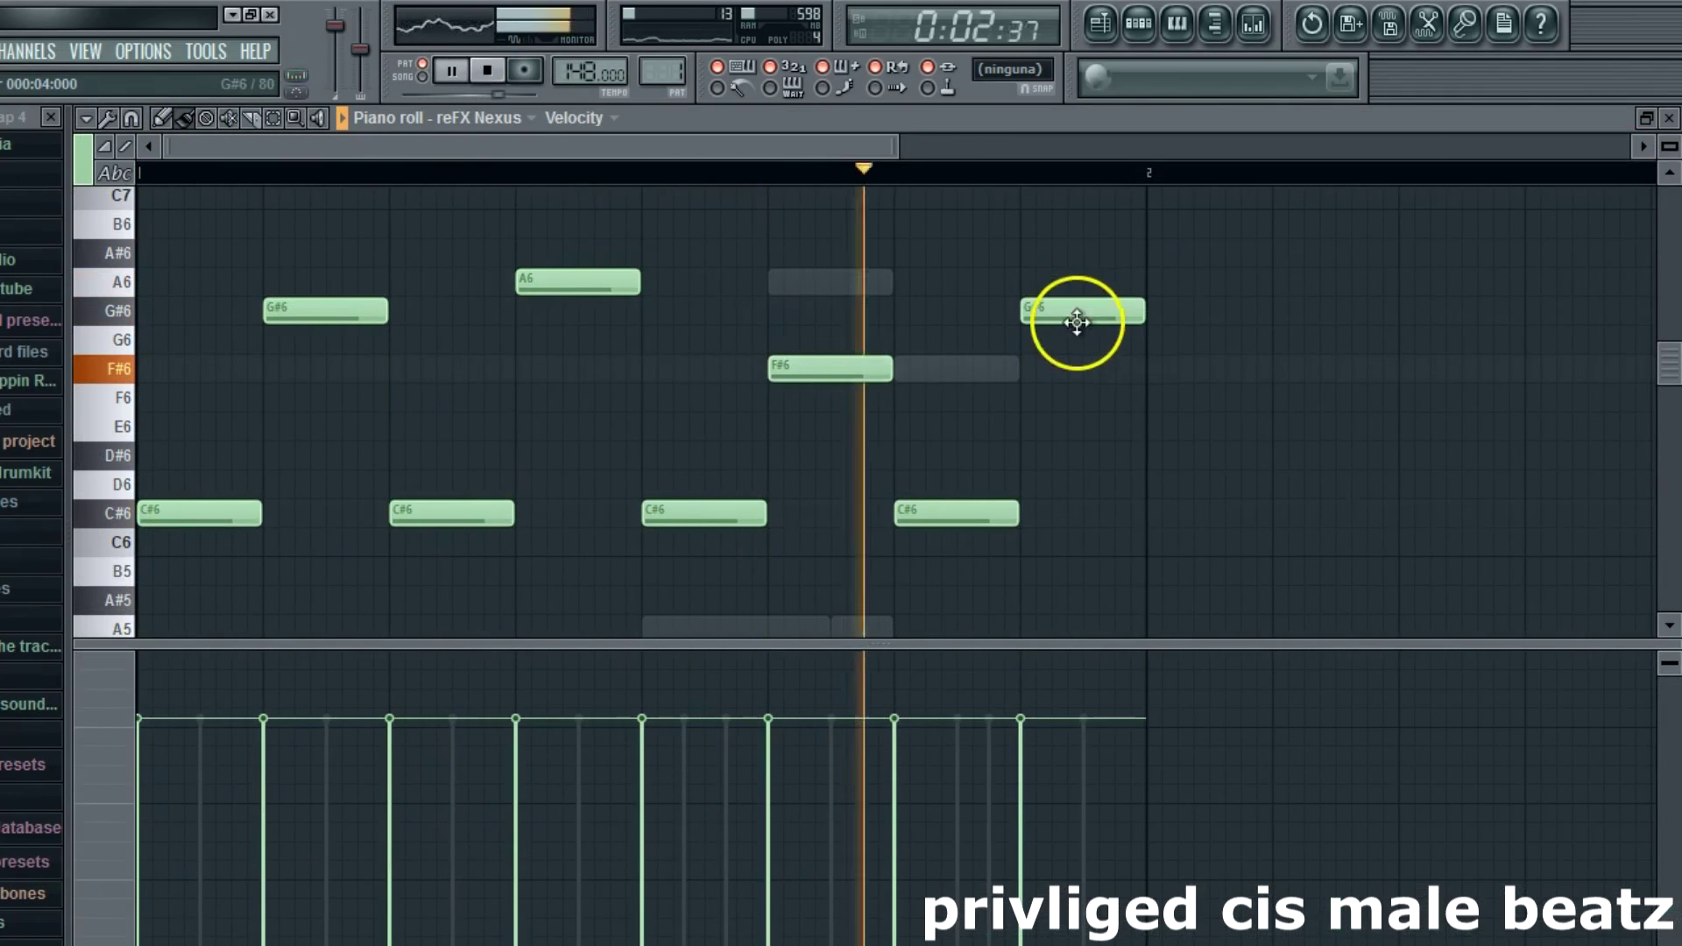
# Step: Move the sixth note of the melody to G#6 and the eighth note to F#6
pyautogui.click(943, 283)
pyautogui.rightClick(943, 283)
pyautogui.moveTo(842, 368); pyautogui.dragTo(828, 308)
pyautogui.moveTo(1021, 307); pyautogui.dragTo(1036, 383)
pyautogui.click(928, 280)
pyautogui.rightClick(928, 280)
# Step: Try to halve the length of all melody notes and fill the gaps with copies at a higher pitch
pyautogui.click(274, 120)
pyautogui.moveTo(1186, 250); pyautogui.dragTo(132, 601)
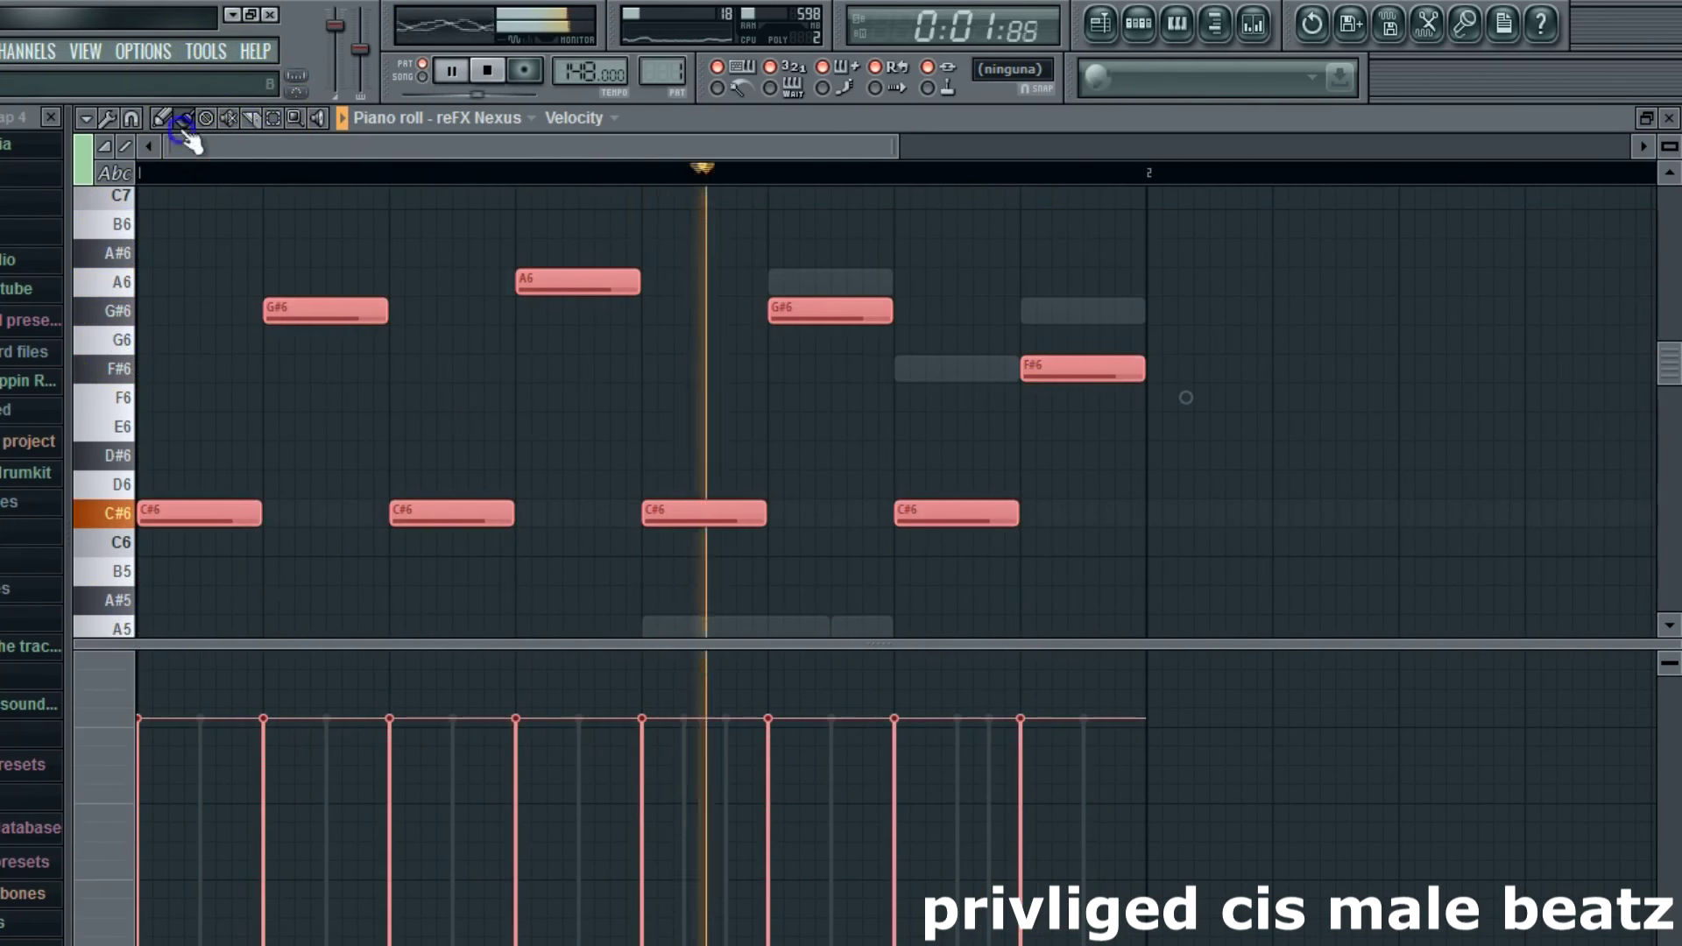
pyautogui.moveTo(388, 309); pyautogui.dragTo(326, 311)
pyautogui.moveTo(161, 517); pyautogui.dragTo(145, 221)
pyautogui.scroll(3, 219, 270)
pyautogui.moveTo(194, 326); pyautogui.dragTo(263, 342)
# Step: Check the first reFX Nexus channel's SY Cosmic Dreamer settings and its mixer insert with Gross Beat
pyautogui.click(232, 187)
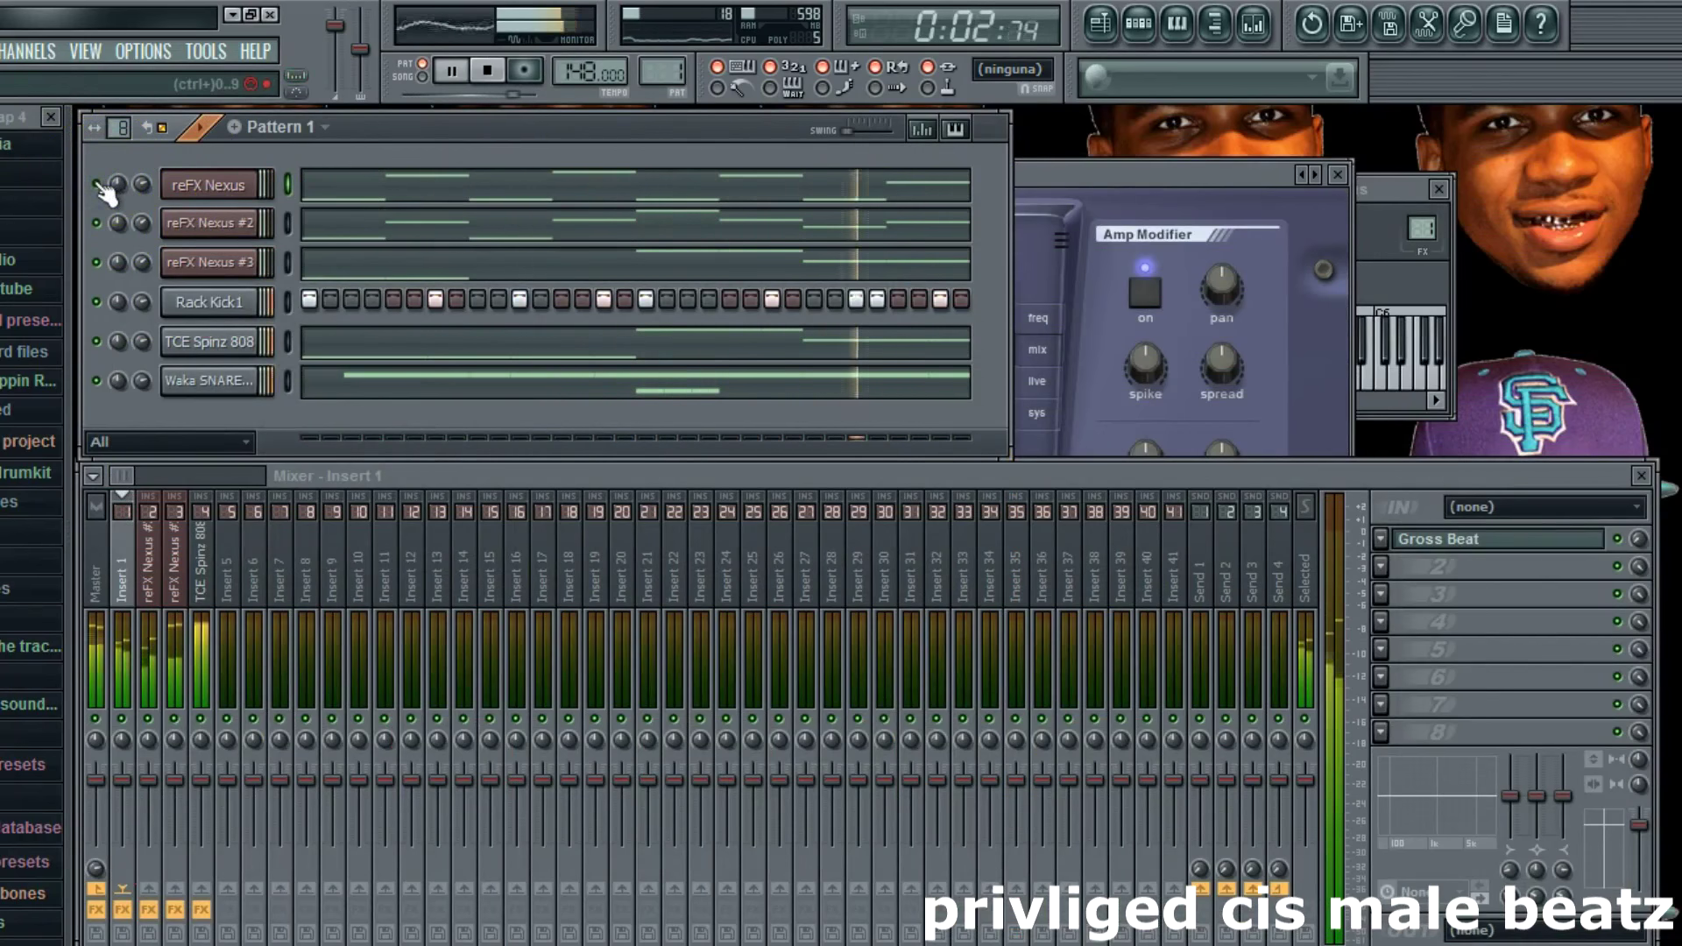
pyautogui.click(158, 187)
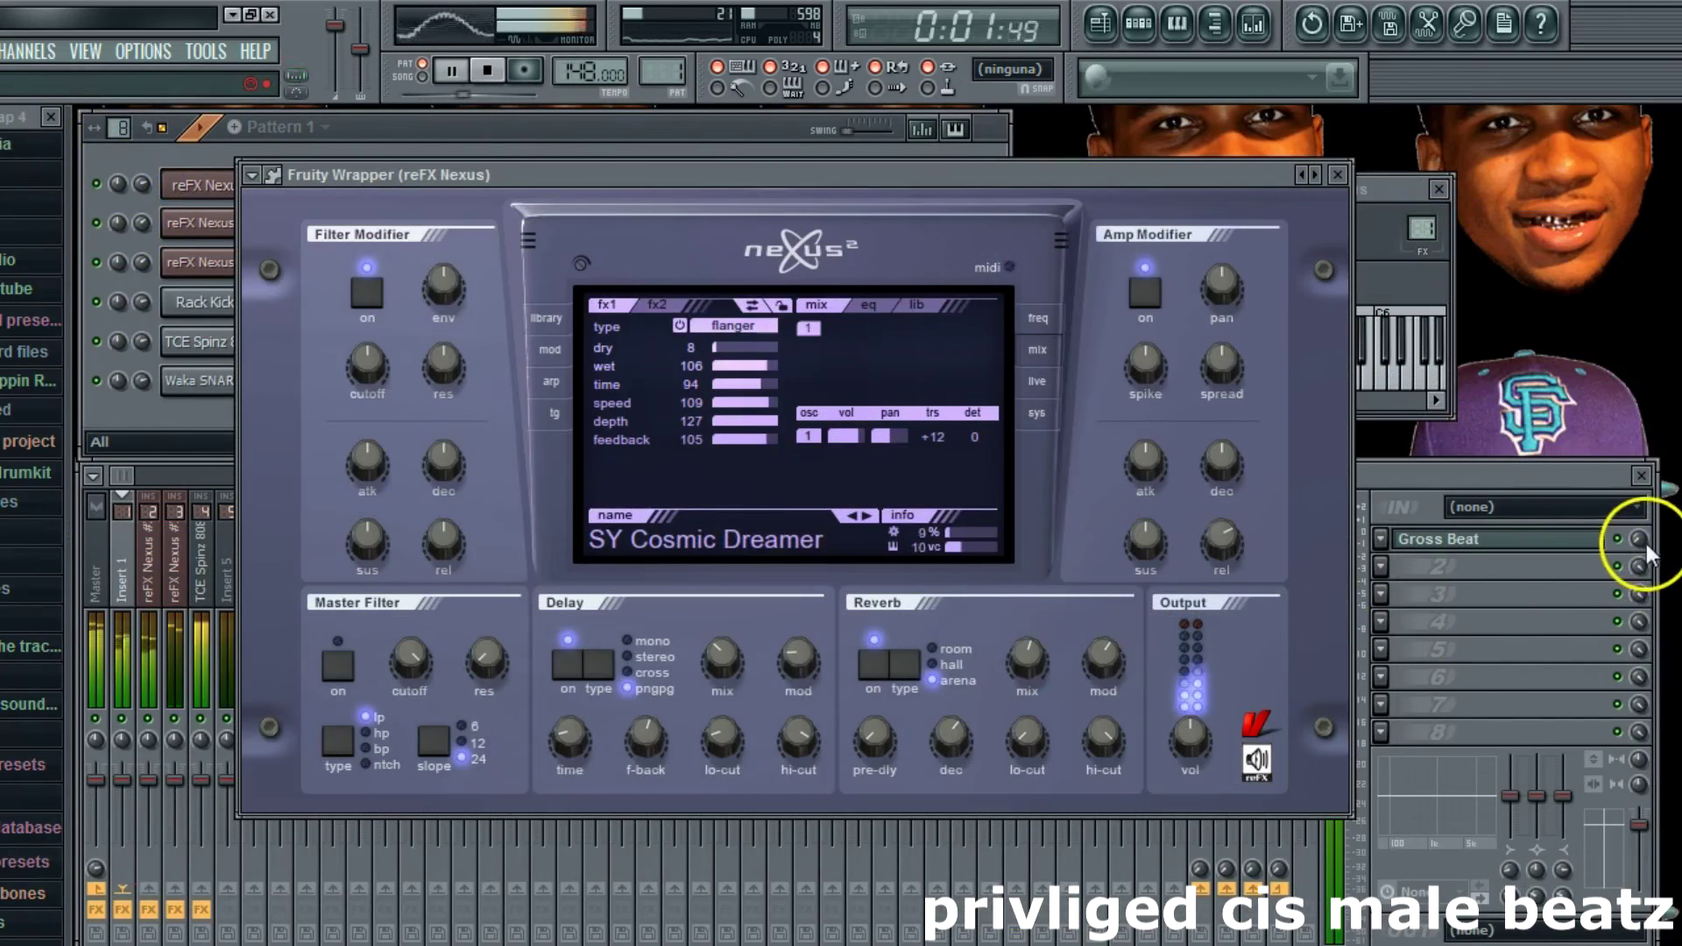
pyautogui.click(1642, 551)
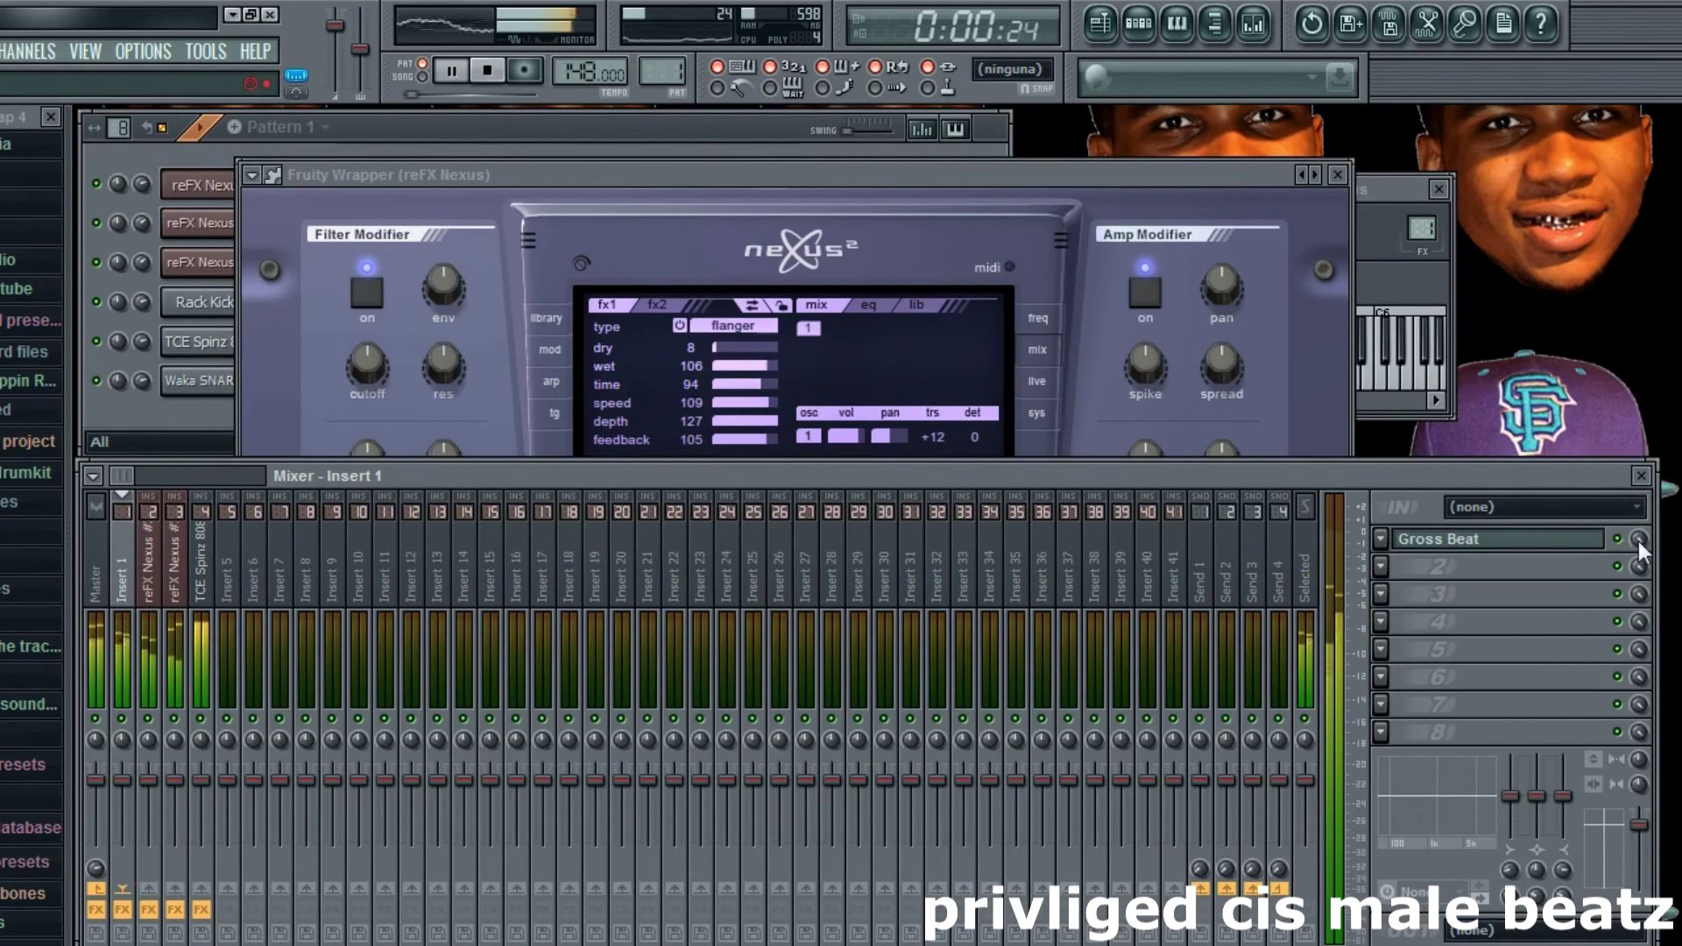
pyautogui.click(492, 128)
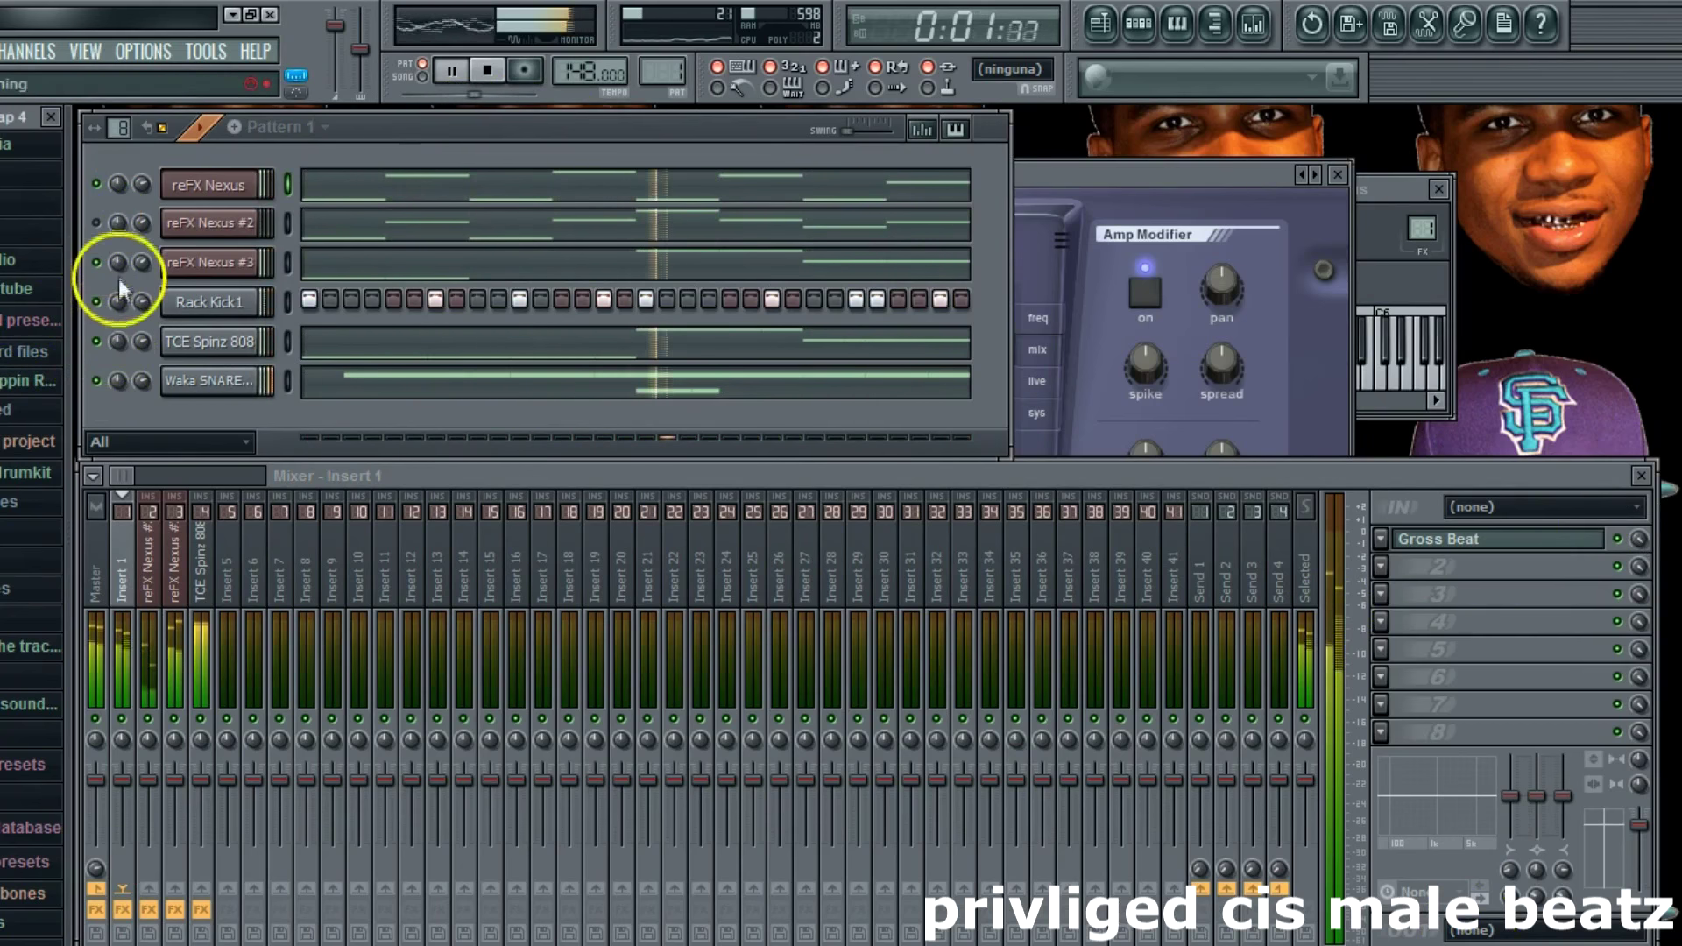
# Step: Open the preset library of reFX Nexus #2, solo its channel and stop playback
pyautogui.click(156, 224)
pyautogui.click(705, 268)
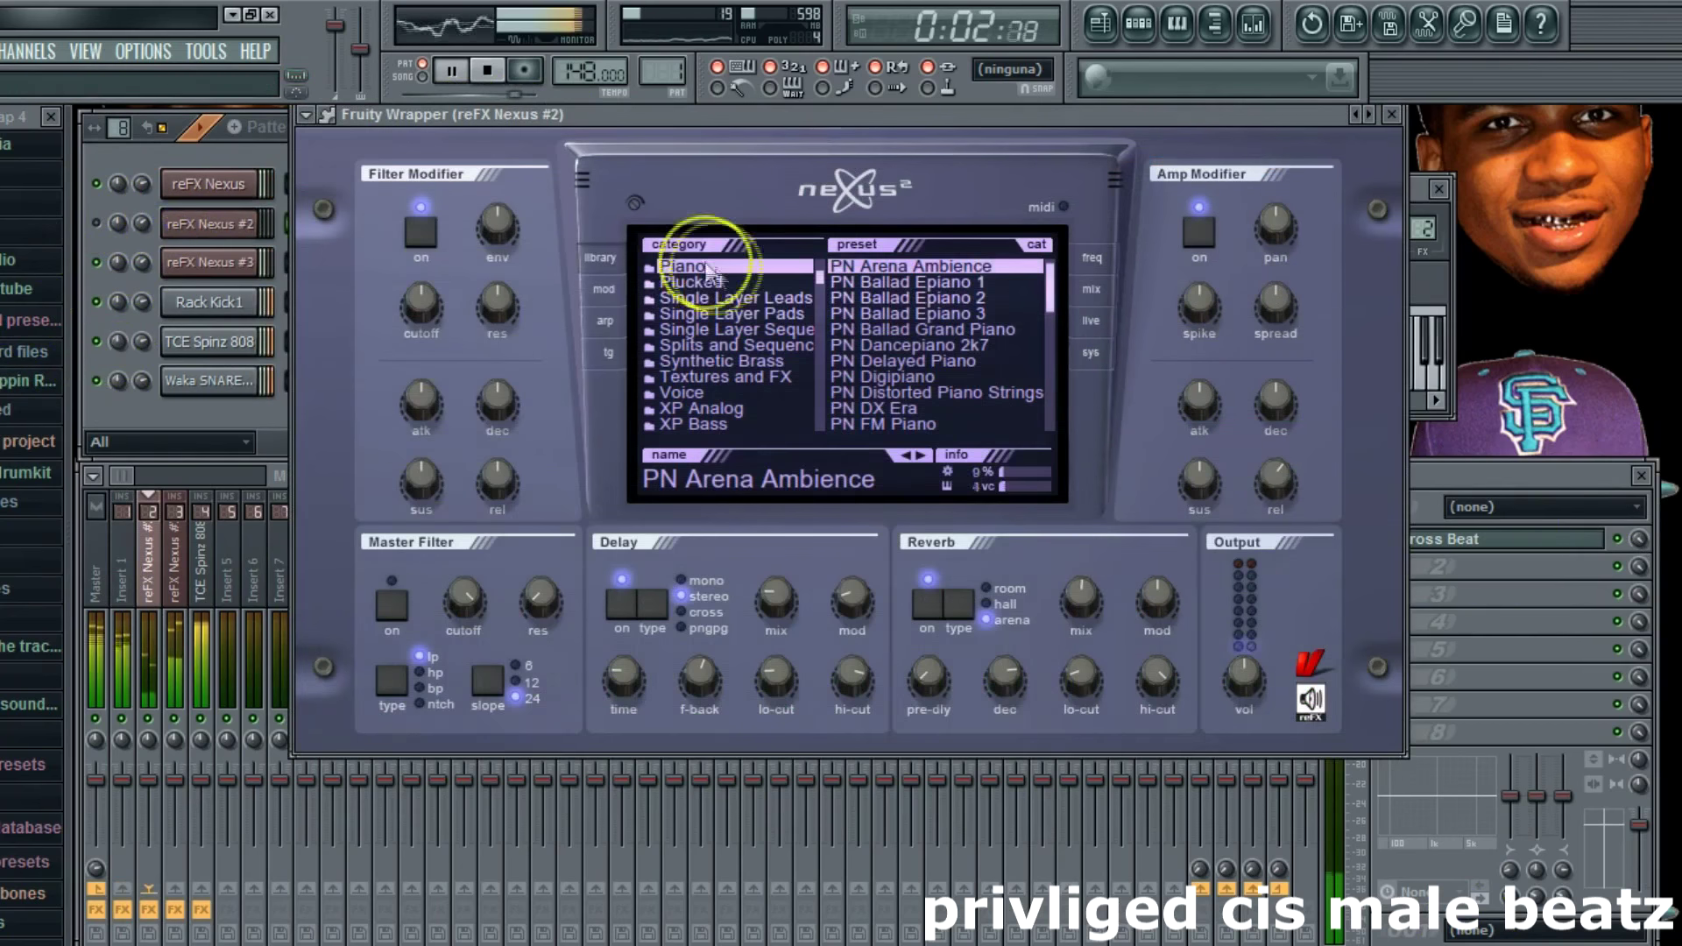
pyautogui.rightClick(97, 225)
pyautogui.click(129, 242)
pyautogui.click(212, 225)
pyautogui.click(212, 225)
pyautogui.press('space')
# Step: Browse the Splits and Sequences and Plucked presets of reFX Nexus #2 and load PL Dr Chaotica
pyautogui.click(763, 343)
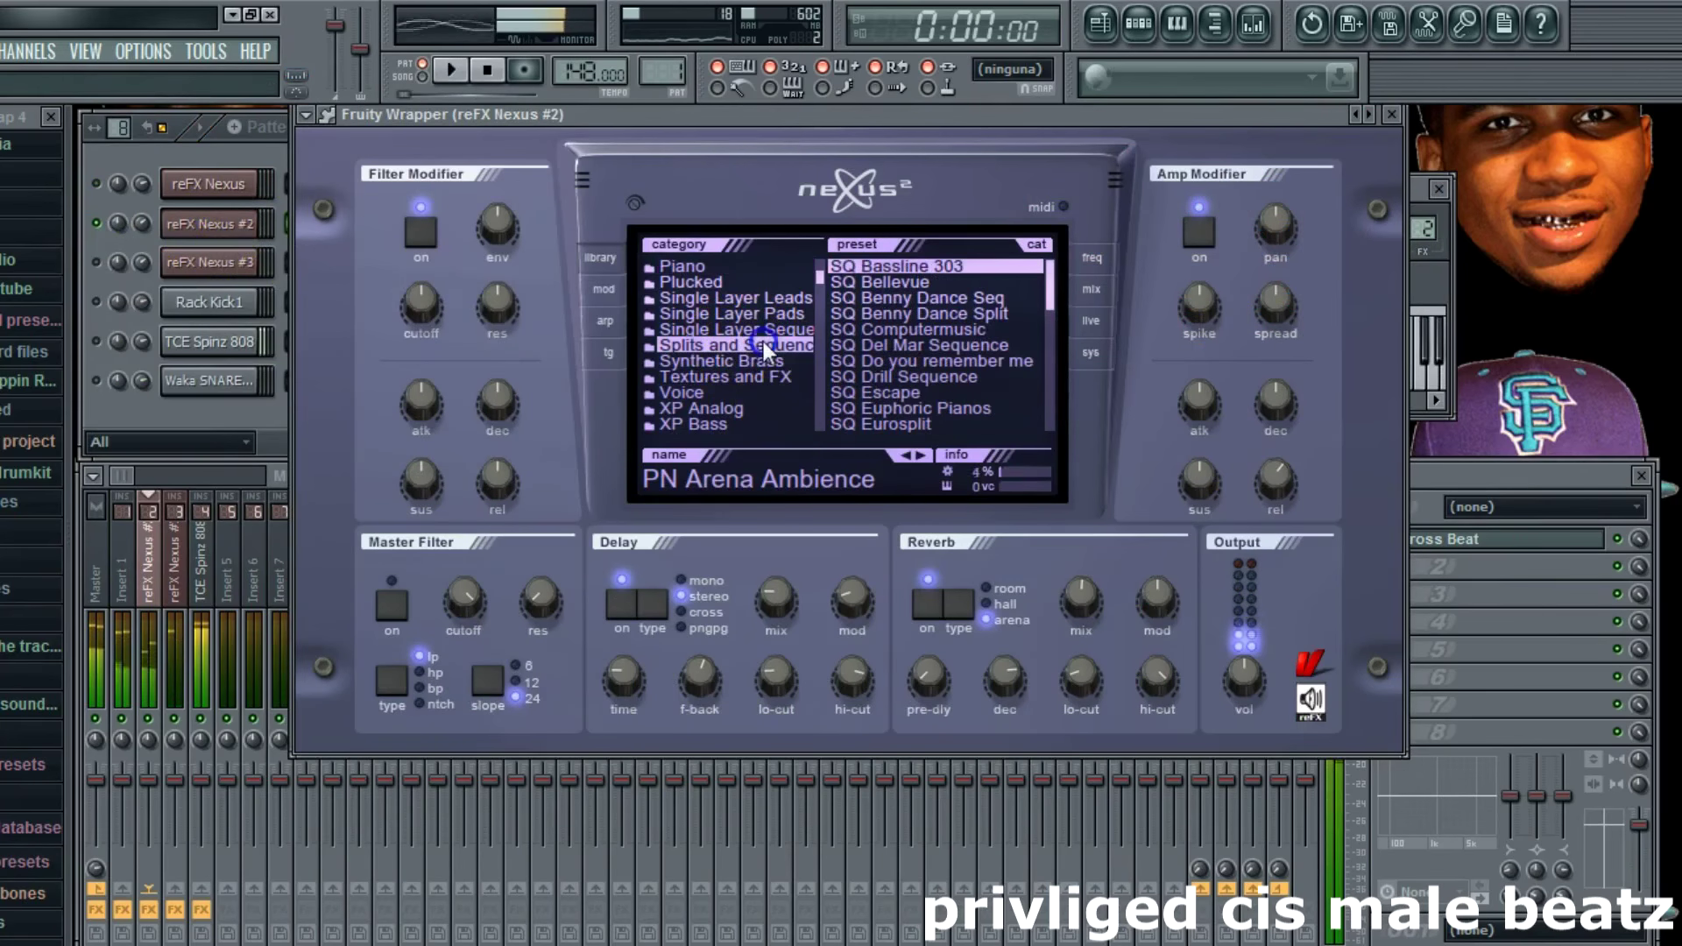
pyautogui.click(766, 298)
pyautogui.click(758, 393)
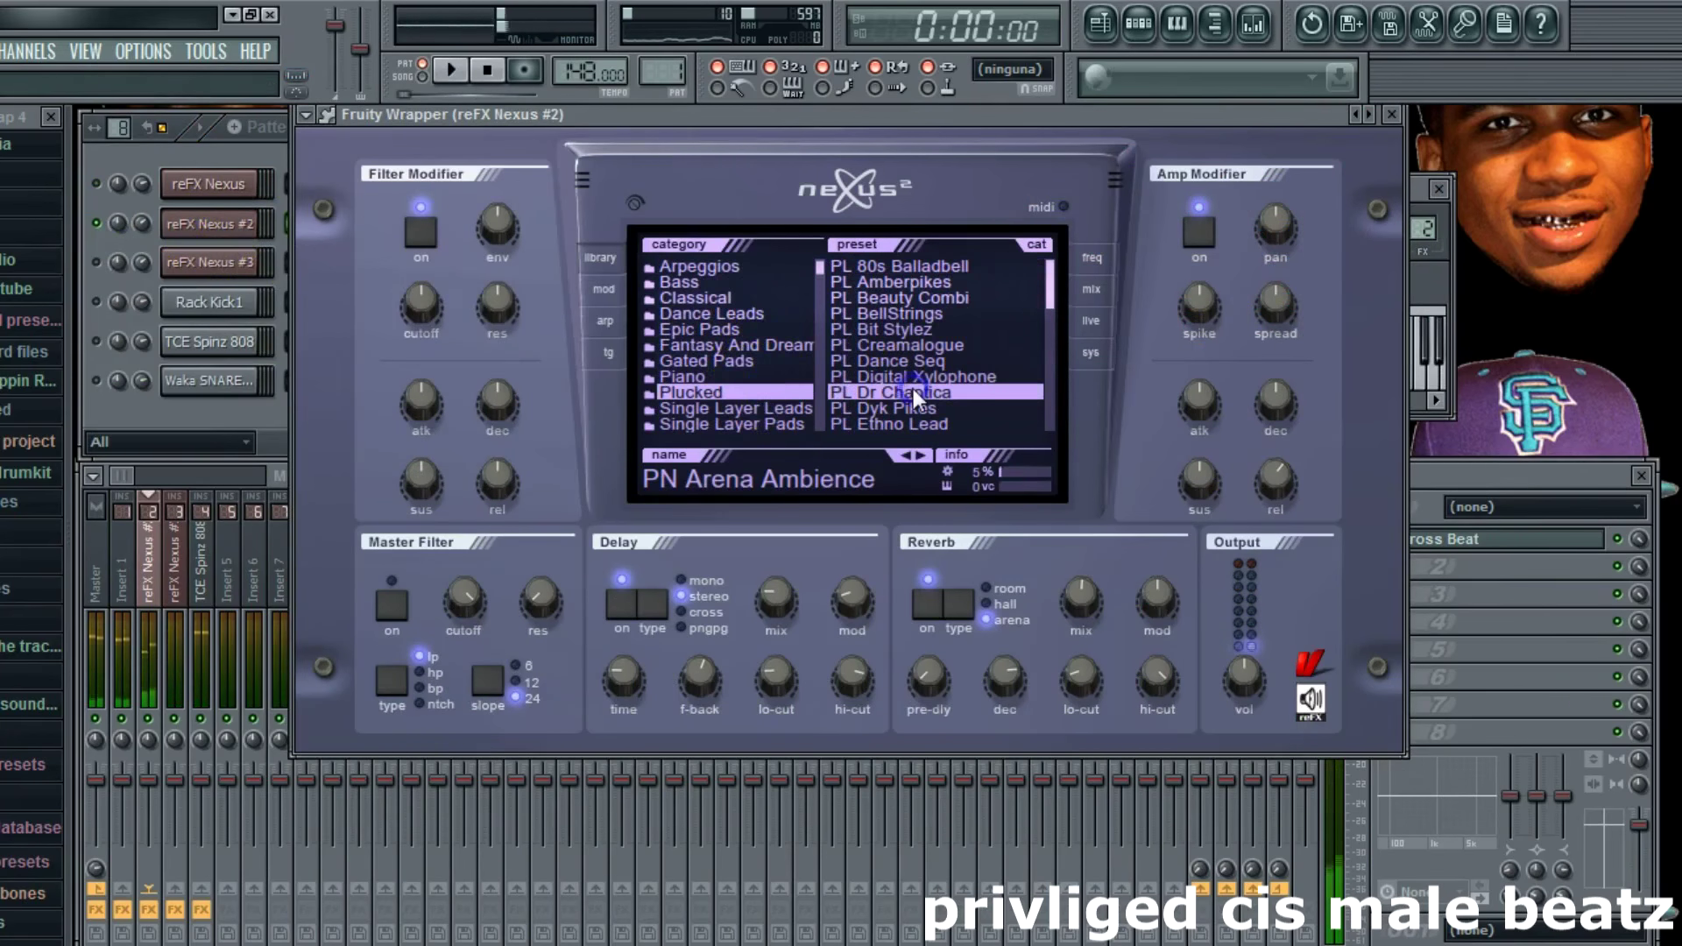
# Step: Browse the Classical, pad and Piano categories and load BA Basic Sine from the Bass category in reFX Nexus #2
pyautogui.click(713, 298)
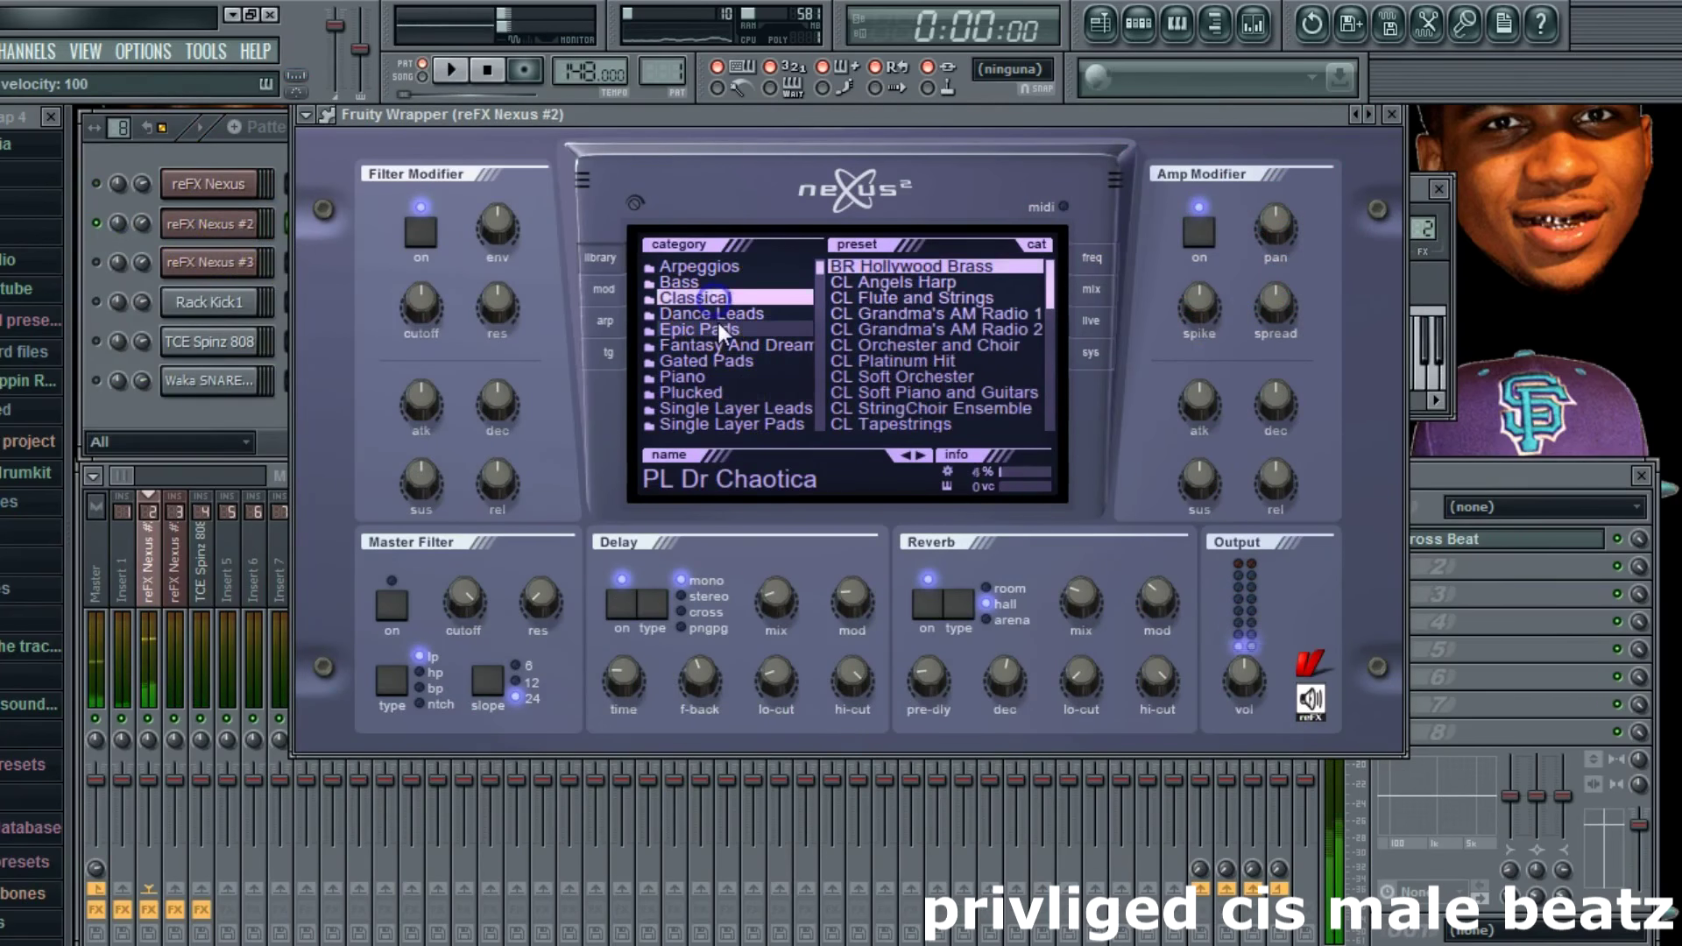
pyautogui.click(716, 330)
pyautogui.click(738, 345)
pyautogui.click(740, 361)
pyautogui.click(740, 376)
pyautogui.click(741, 298)
pyautogui.click(739, 284)
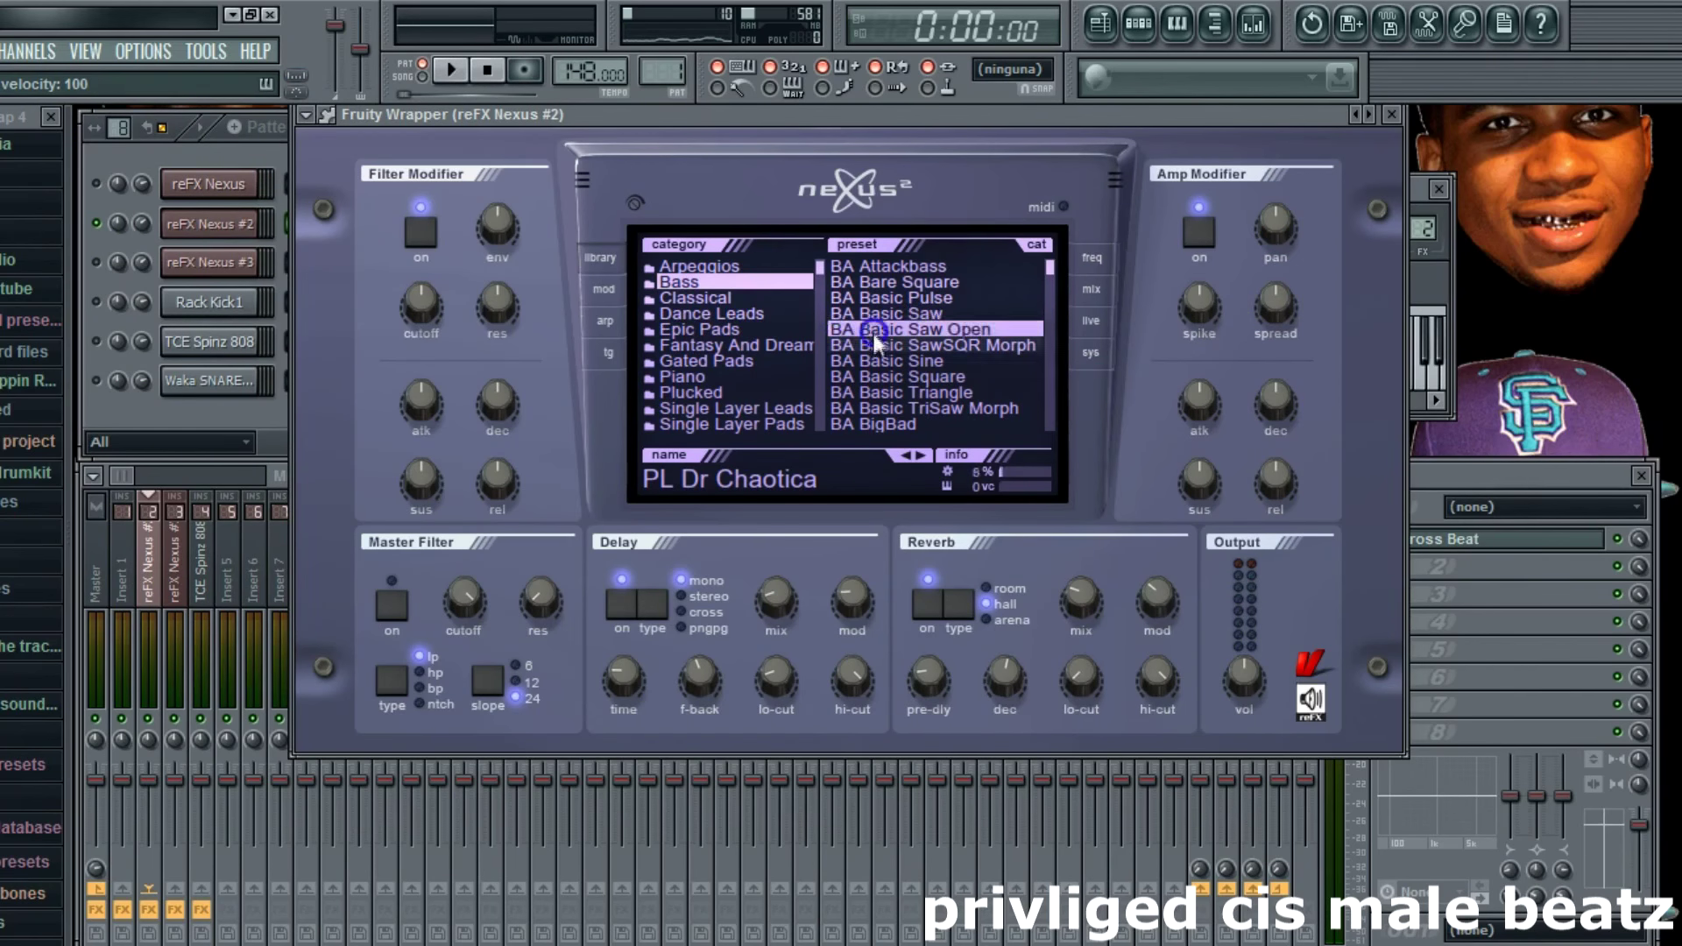
# Step: Switch the first effect of the BA Basic Sine preset to degrader and its reverb type to arena
pyautogui.click(1091, 293)
pyautogui.click(769, 264)
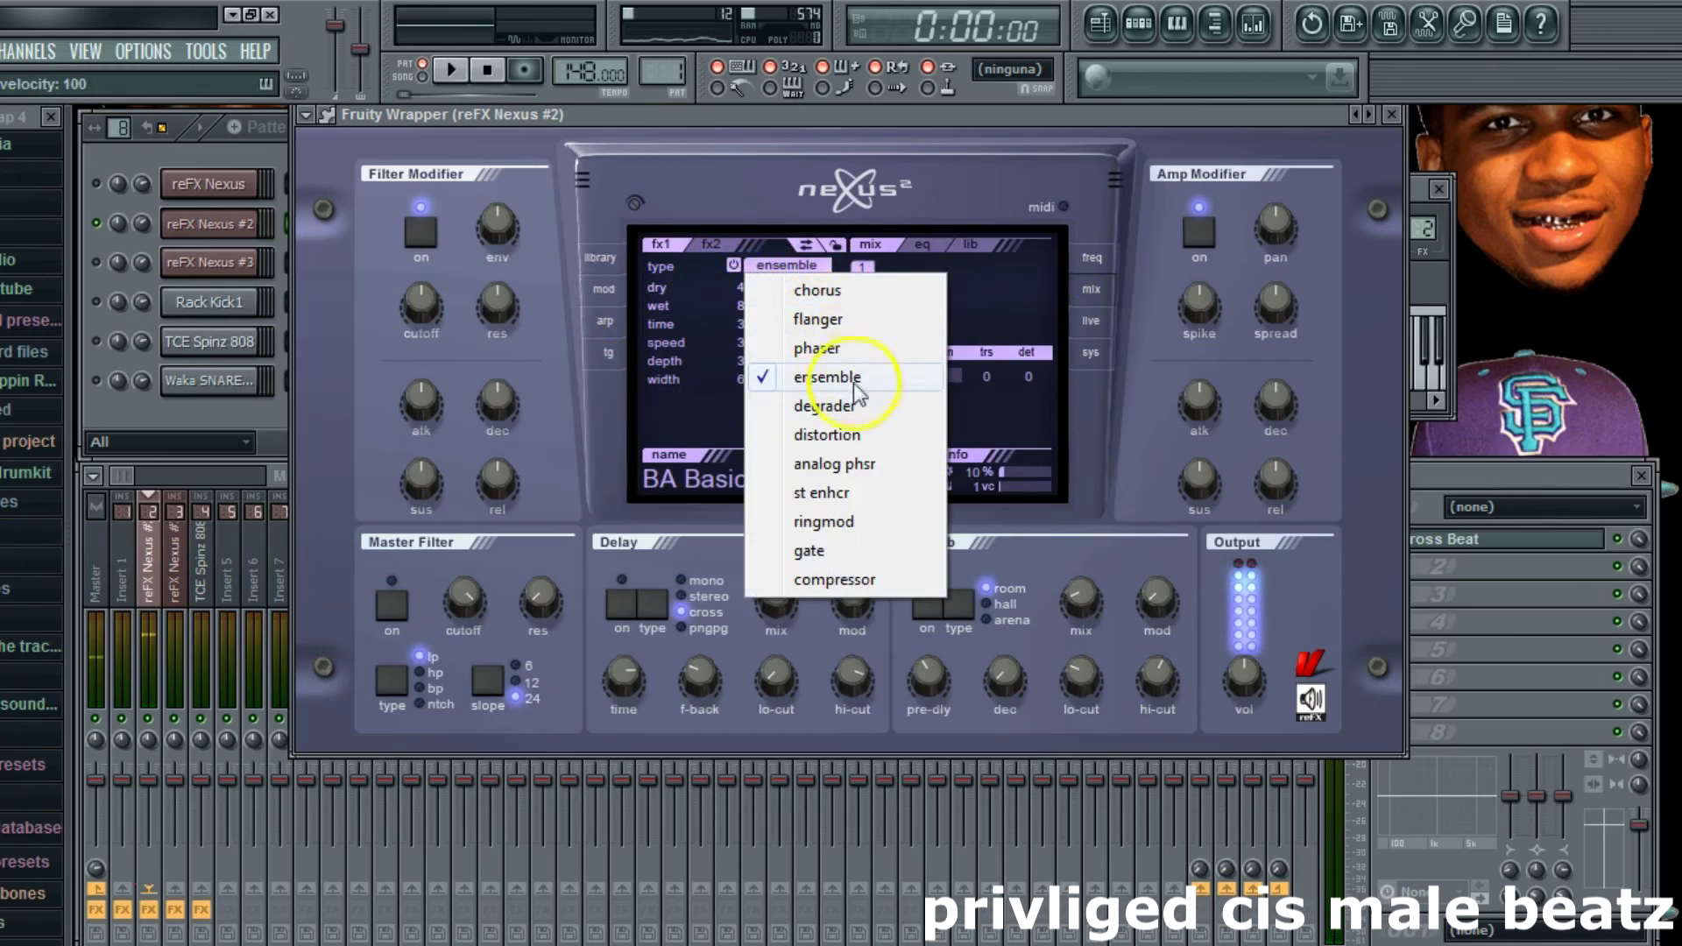
pyautogui.click(864, 408)
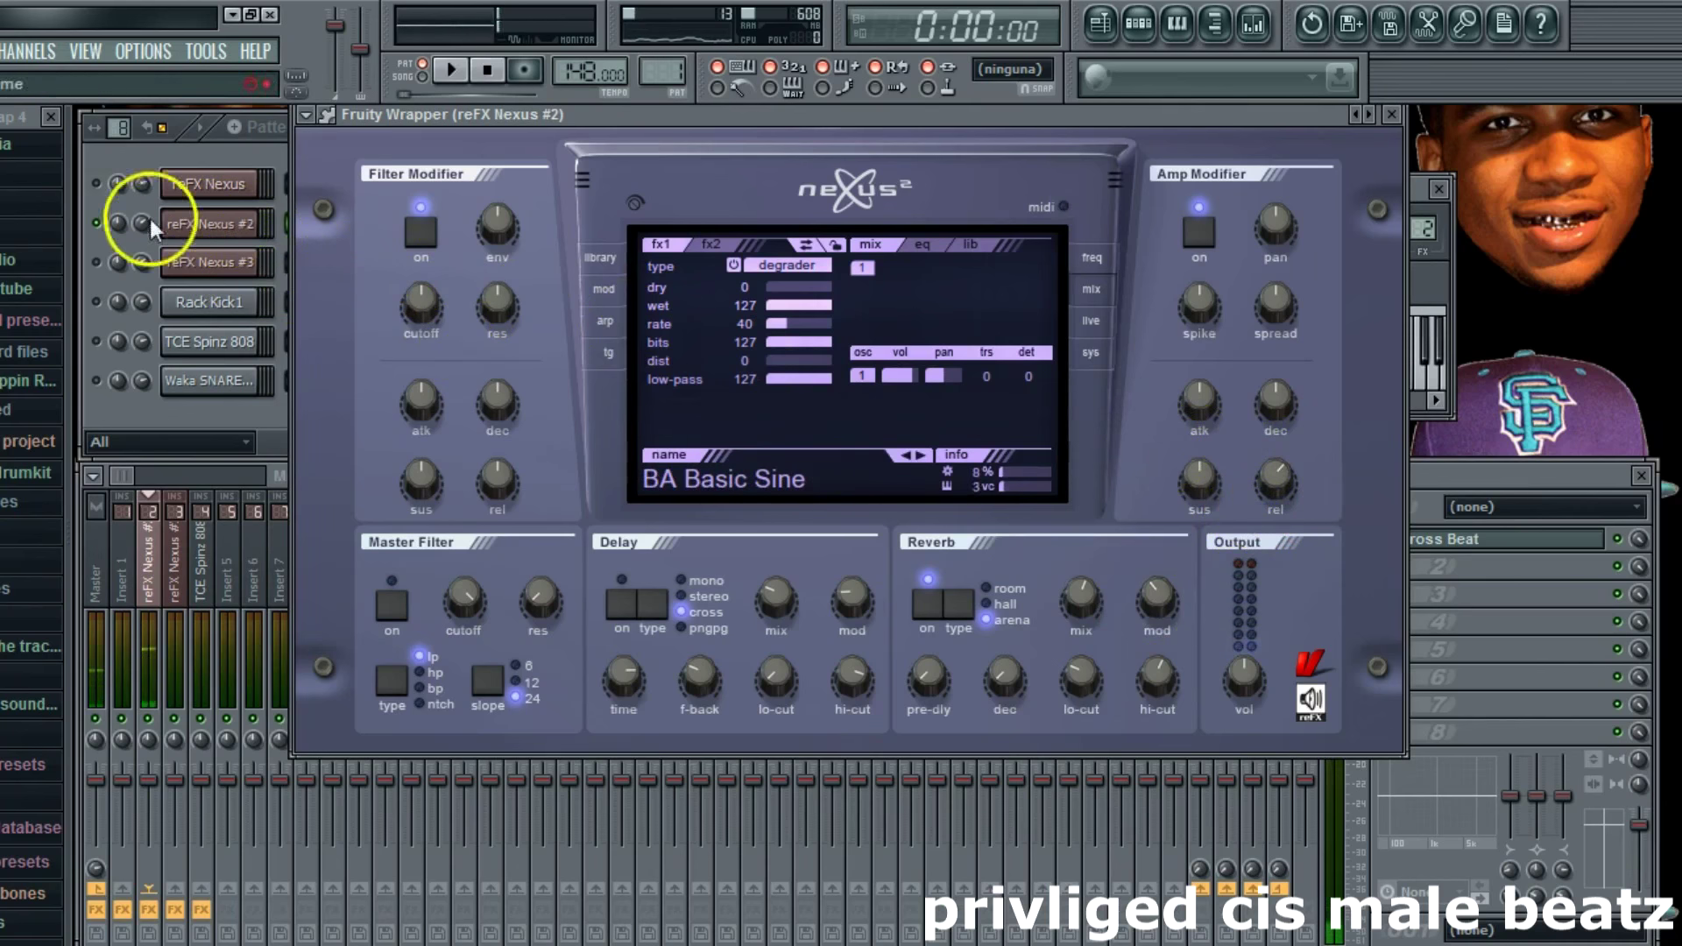
# Step: Transpose all reFX Nexus #2 notes down one octave during playback and close the piano roll
pyautogui.click(114, 186)
pyautogui.press('space')
pyautogui.click(322, 224)
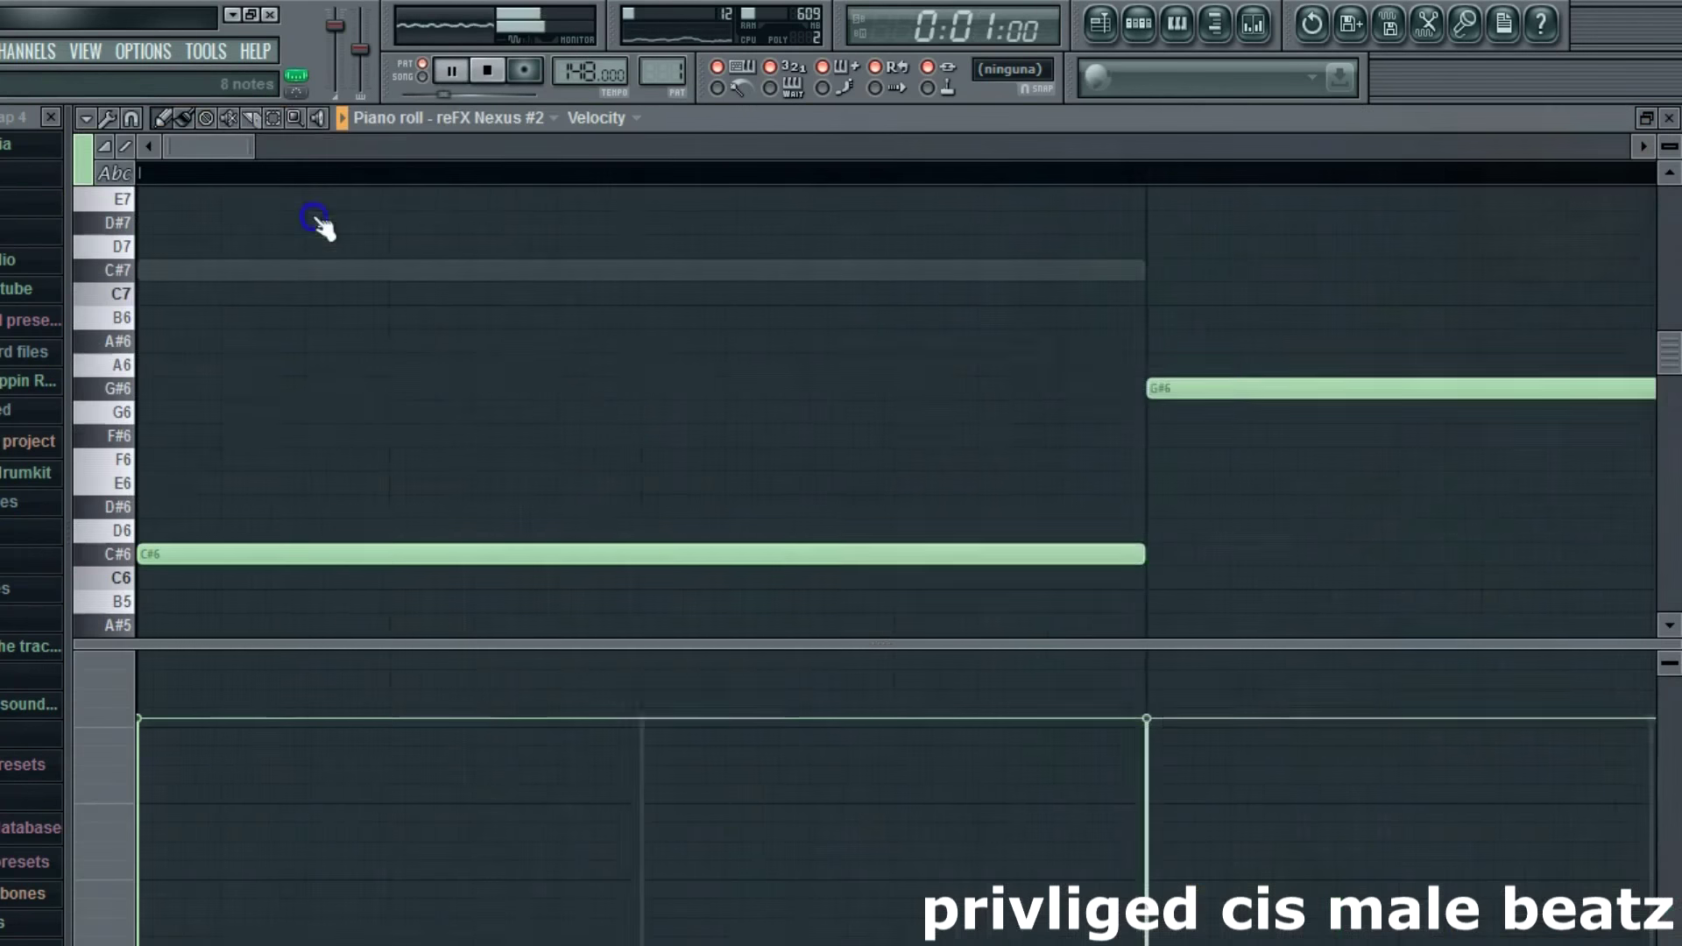
pyautogui.click(277, 121)
pyautogui.moveTo(123, 236); pyautogui.dragTo(127, 561)
pyautogui.scroll(-1, 123, 373)
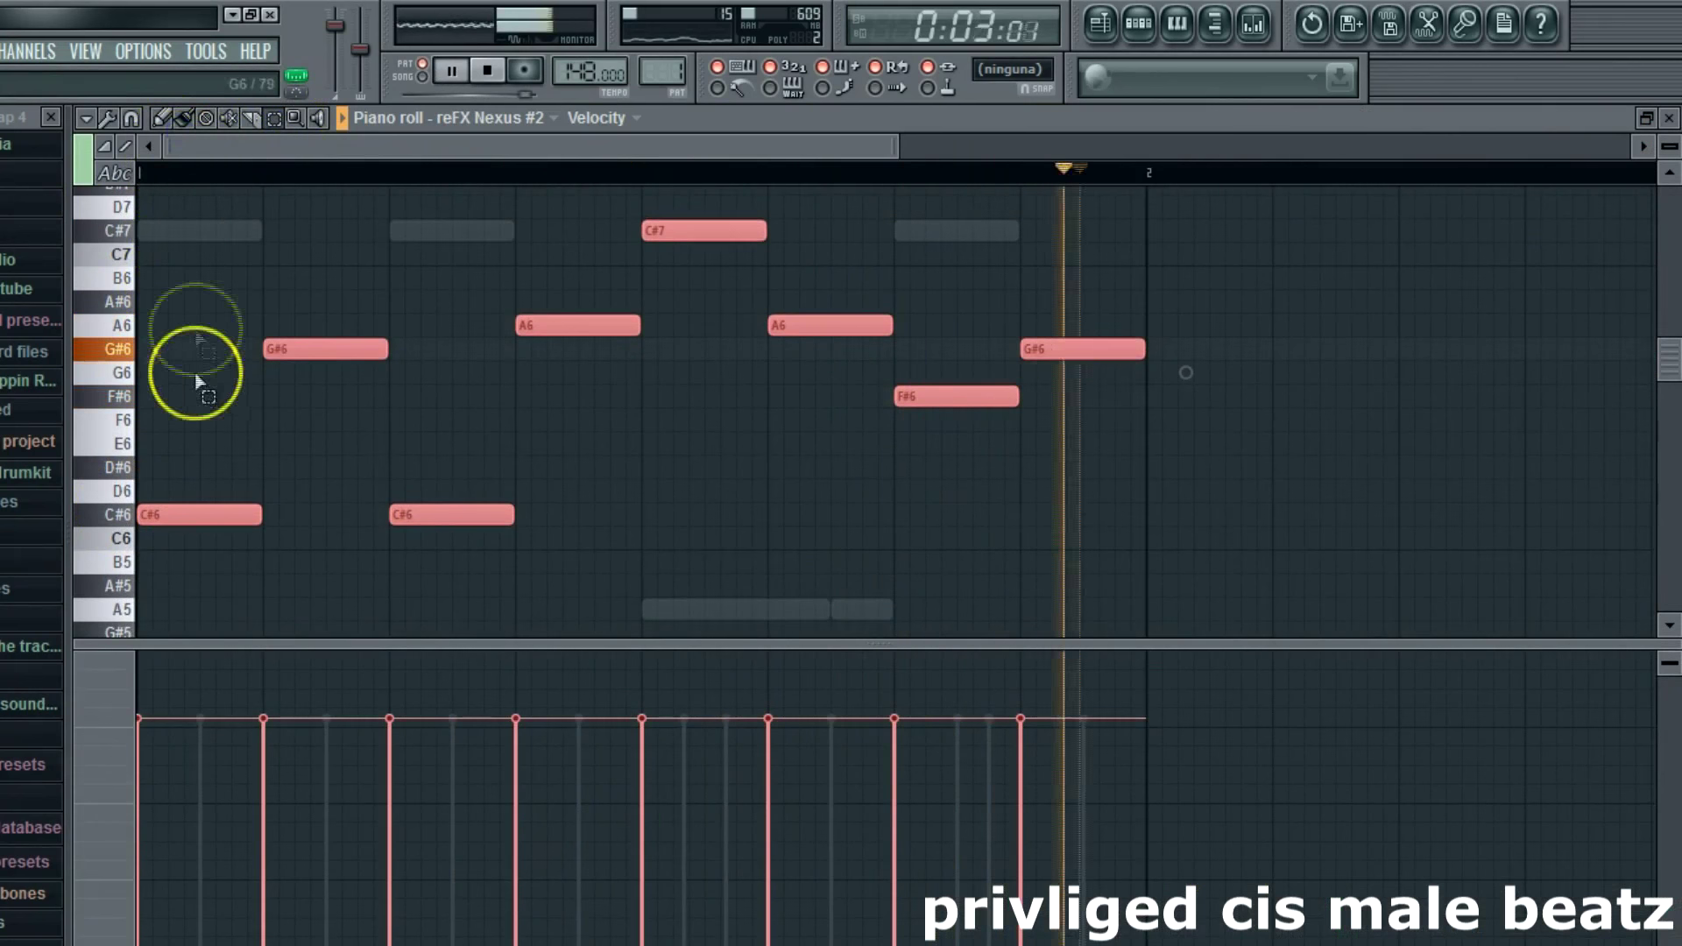
pyautogui.moveTo(231, 520); pyautogui.dragTo(158, 585)
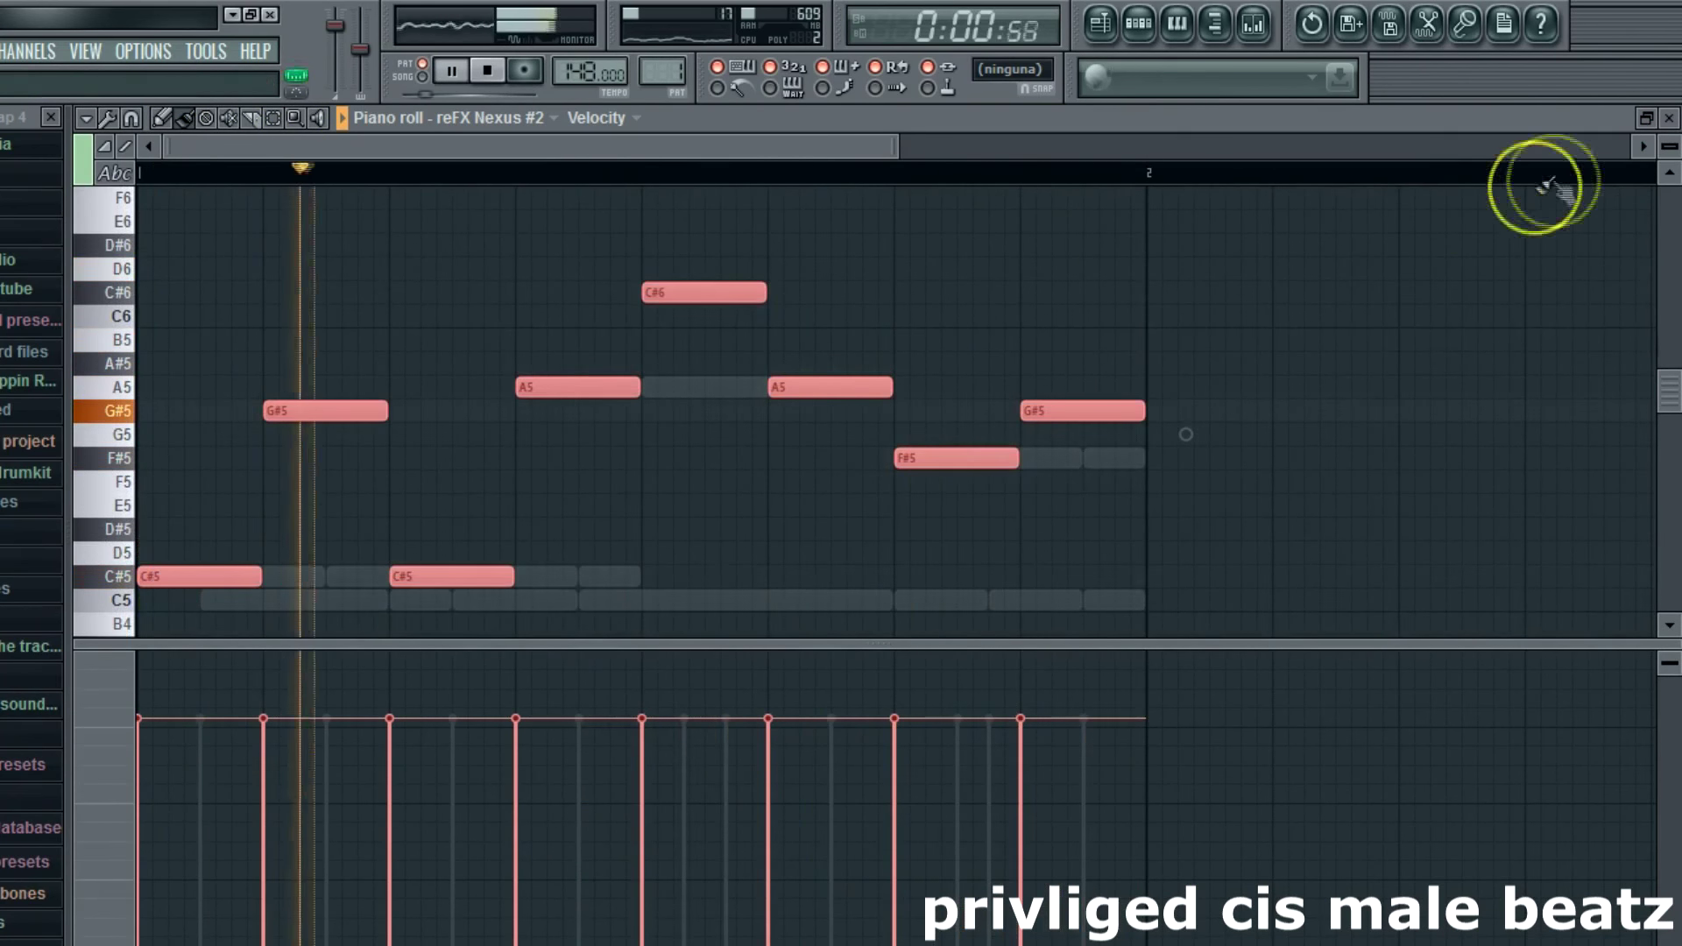
pyautogui.click(1670, 118)
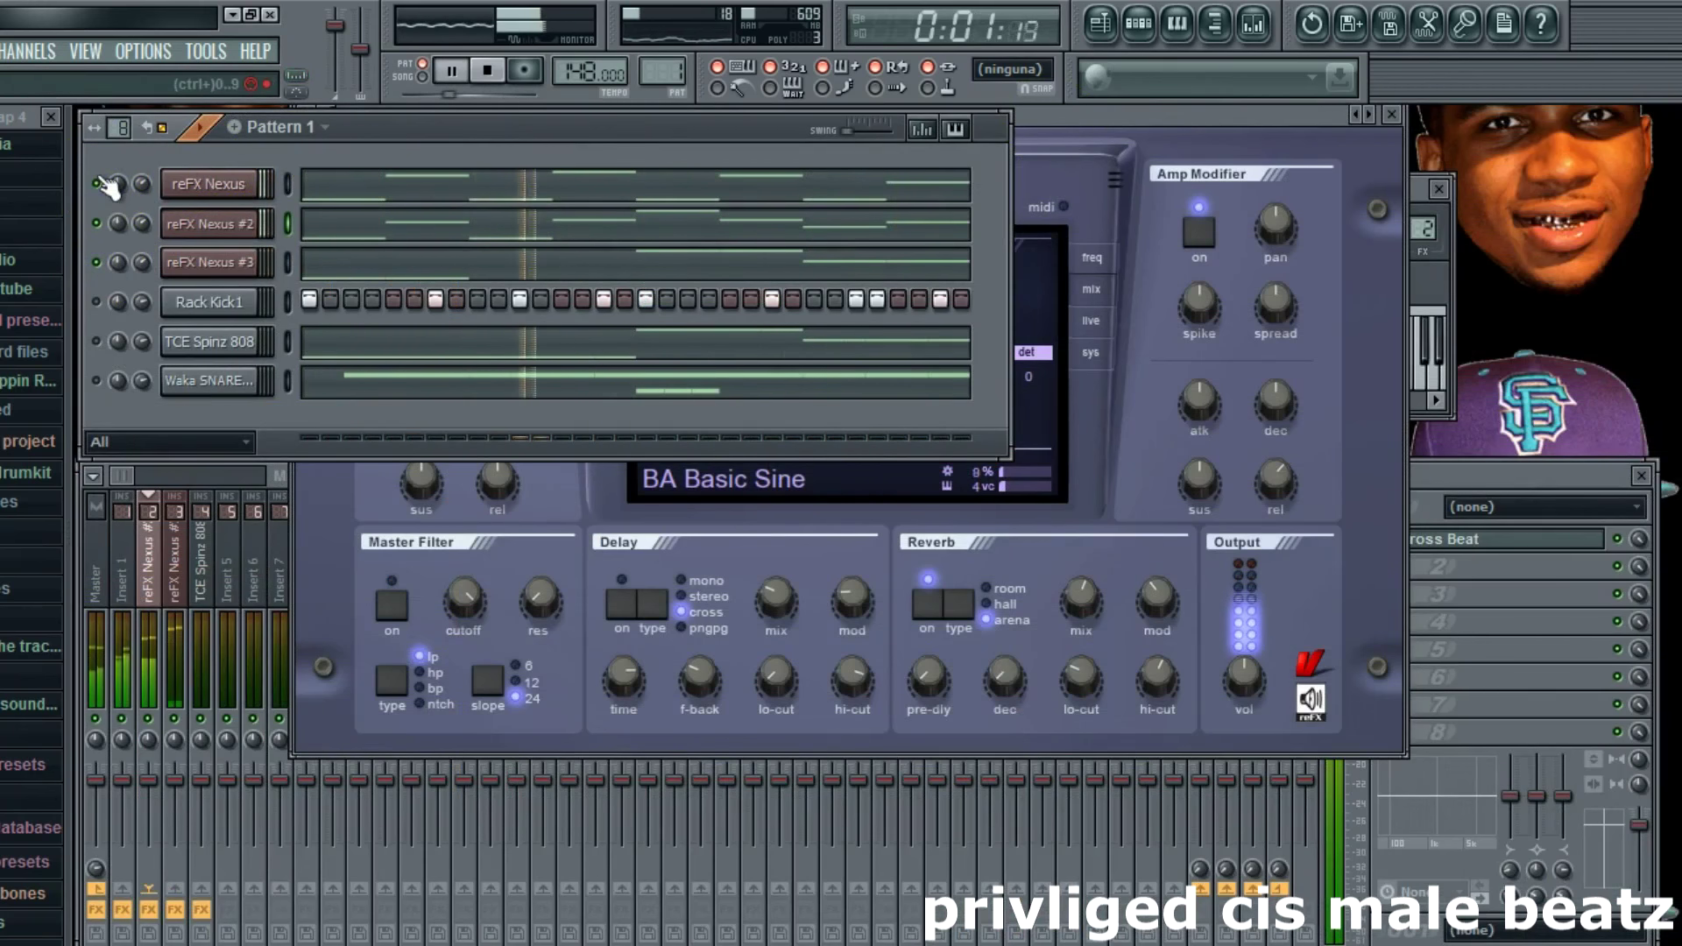
# Step: Reopen the reFX Nexus #2 piano roll and shorten all its notes to half their length
pyautogui.click(327, 217)
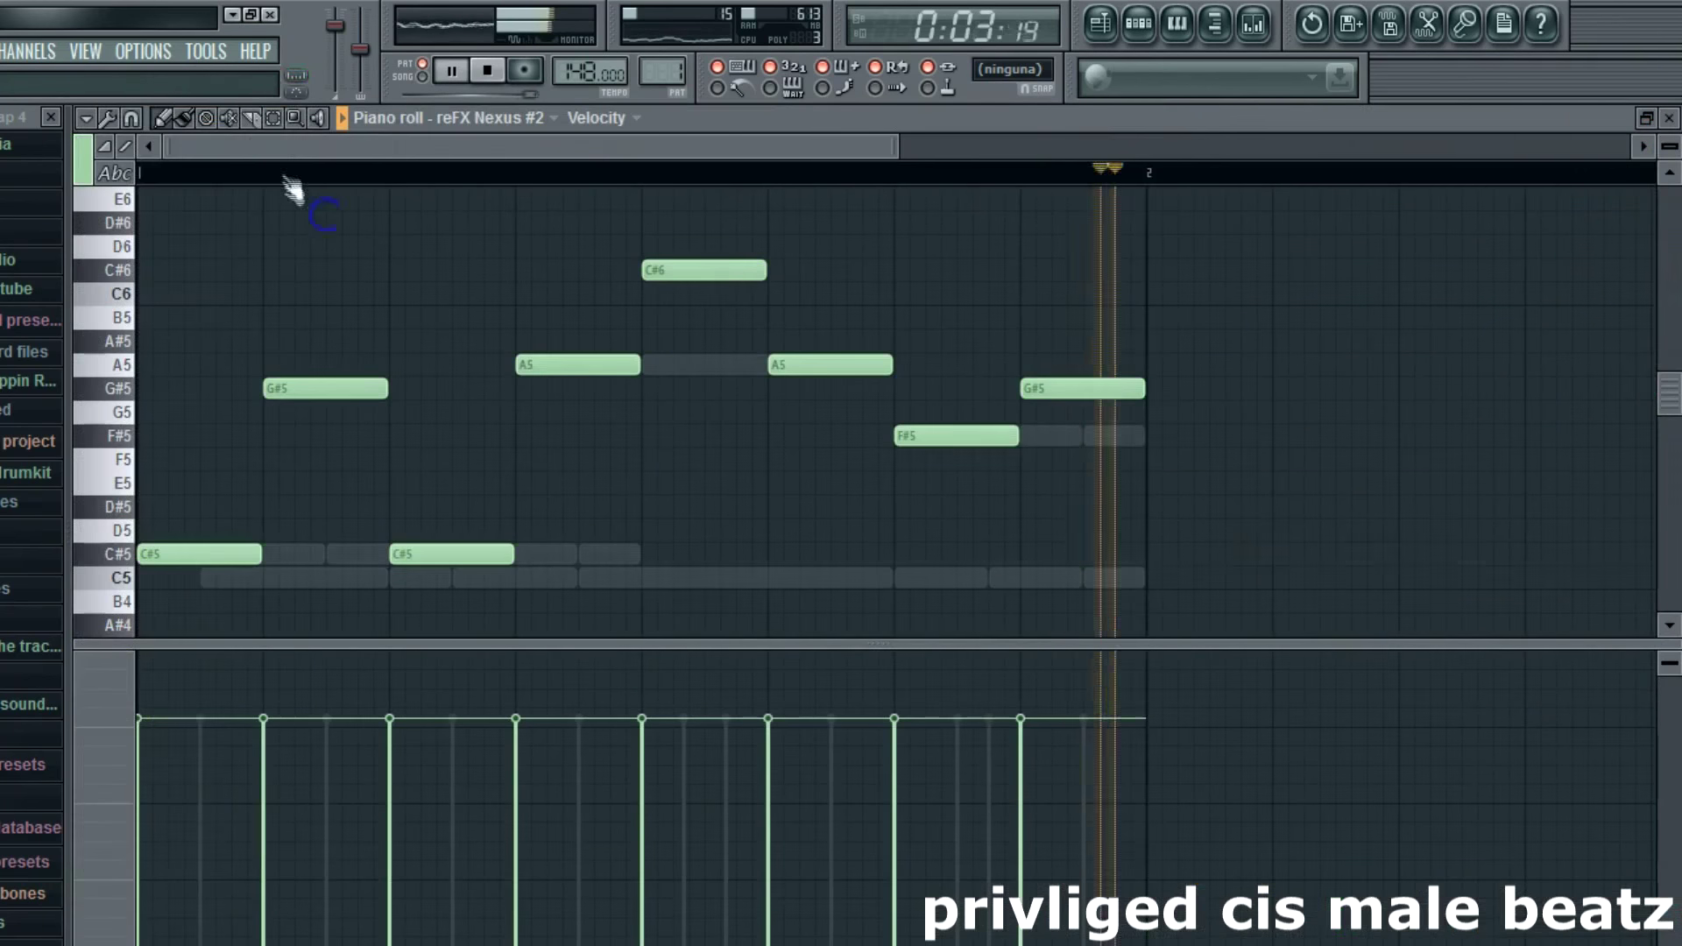
pyautogui.hotkey('ctrl', 'a')
pyautogui.click(195, 119)
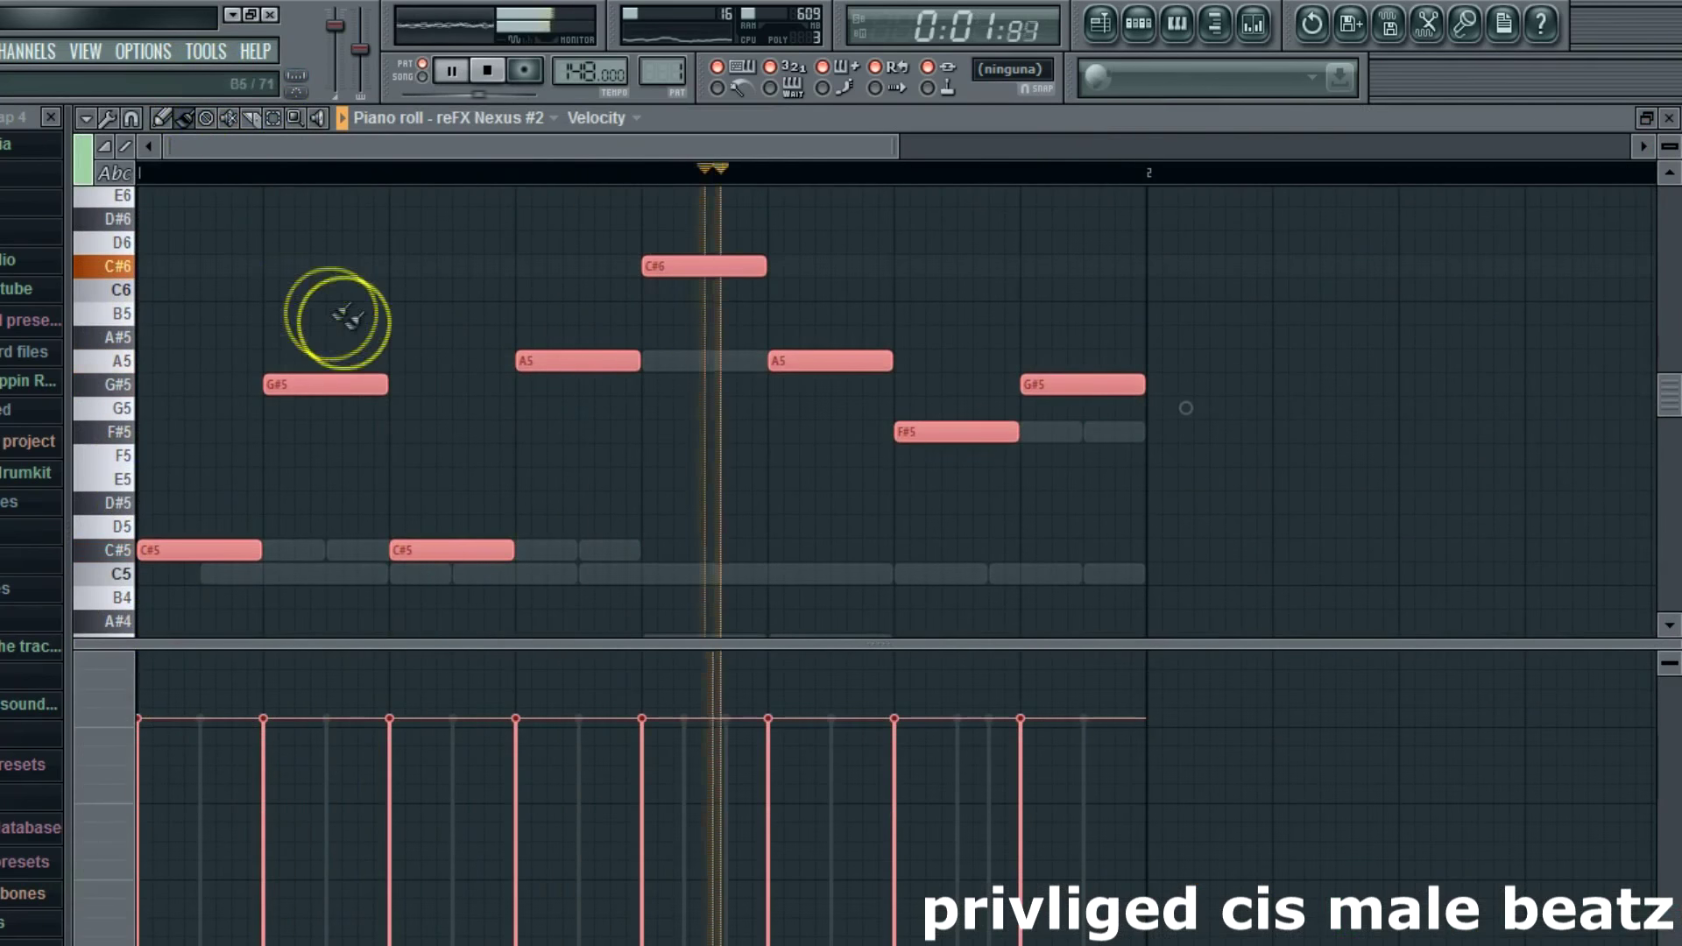
pyautogui.moveTo(386, 386); pyautogui.dragTo(323, 404)
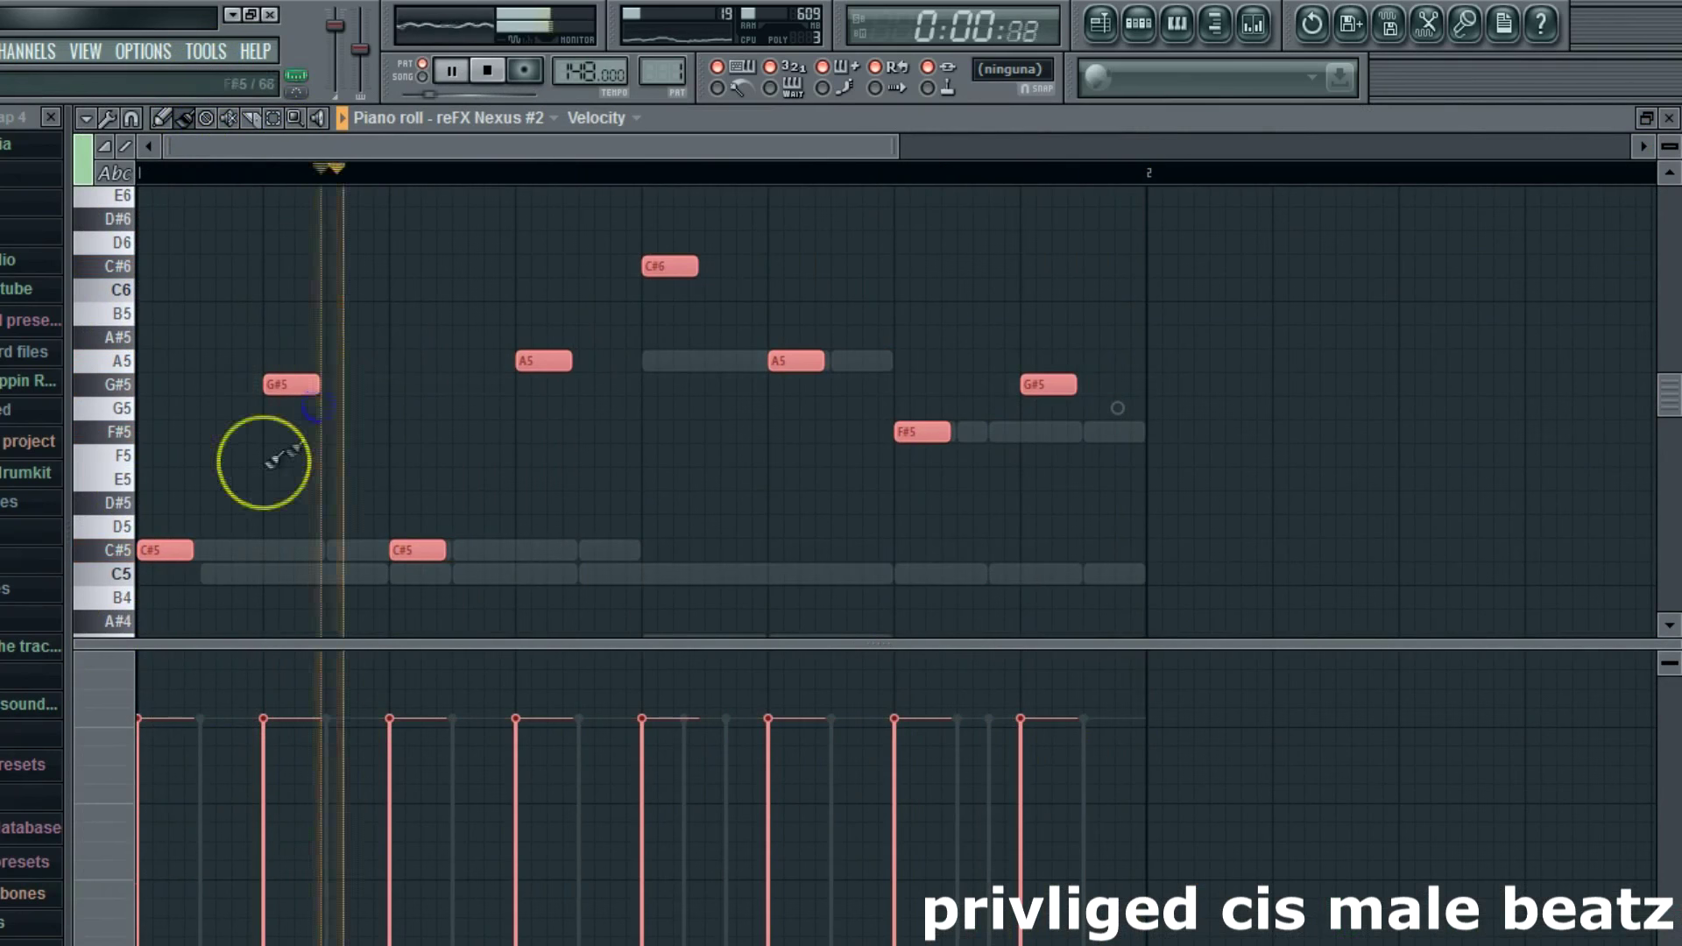
pyautogui.click(167, 553)
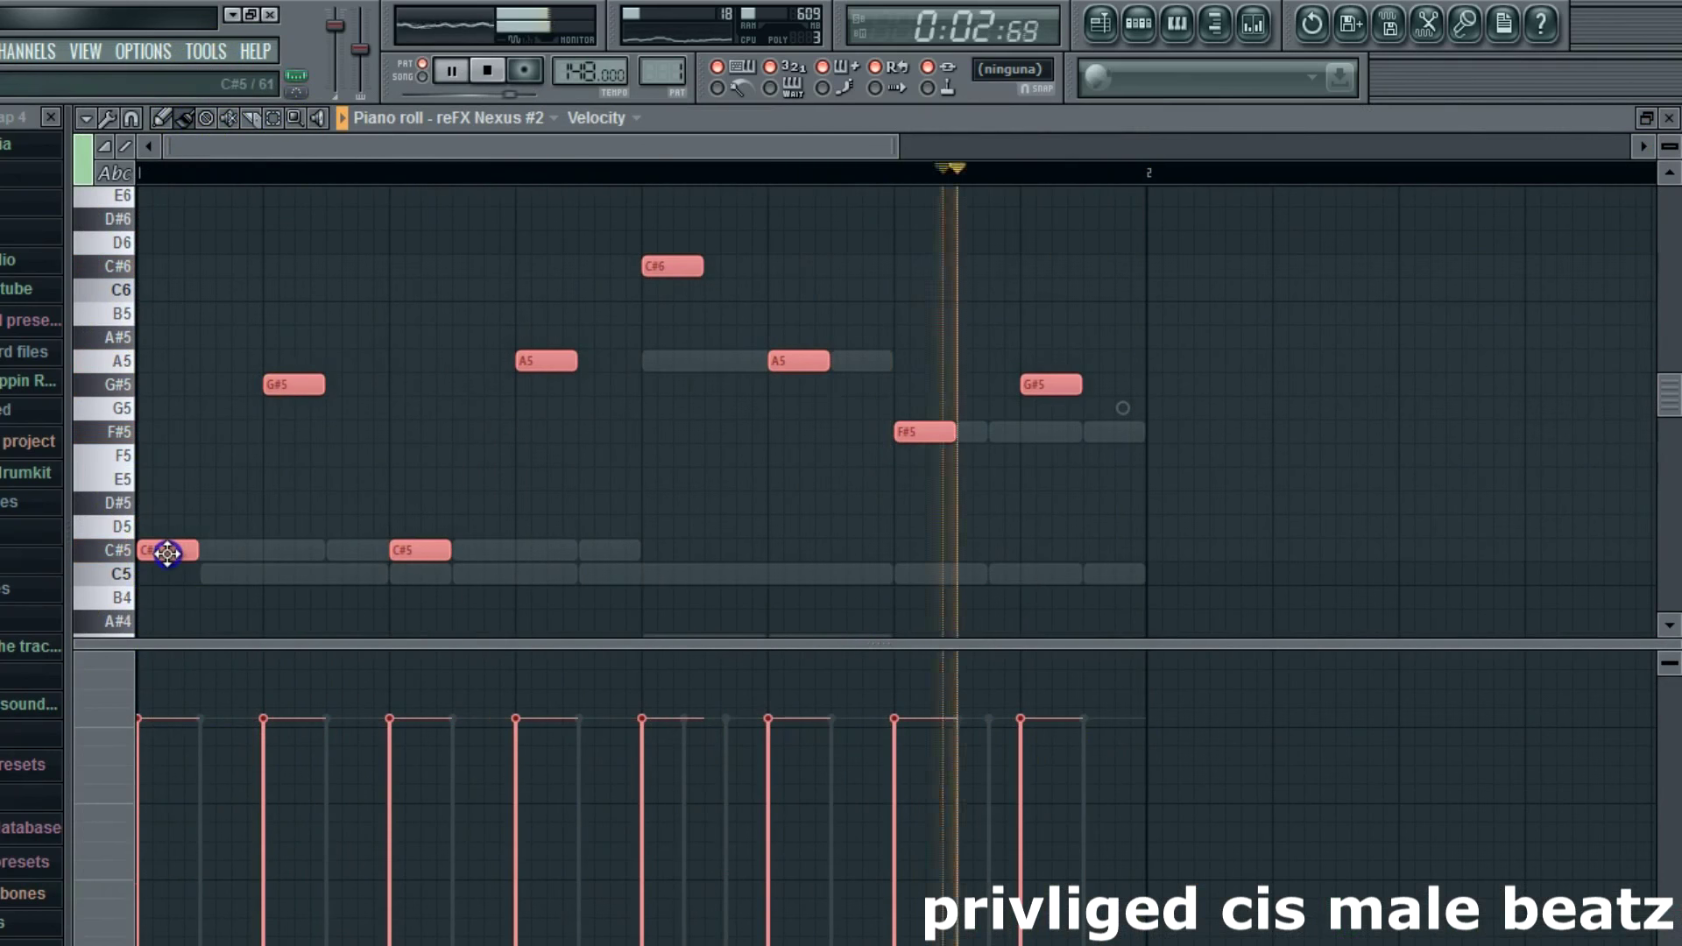
# Step: Fill the gaps between the shortened notes with copies one octave higher and close the piano roll
pyautogui.moveTo(166, 553); pyautogui.dragTo(234, 256)
pyautogui.click(293, 360)
pyautogui.scroll(4, 301, 360)
pyautogui.scroll(-2, 298, 351)
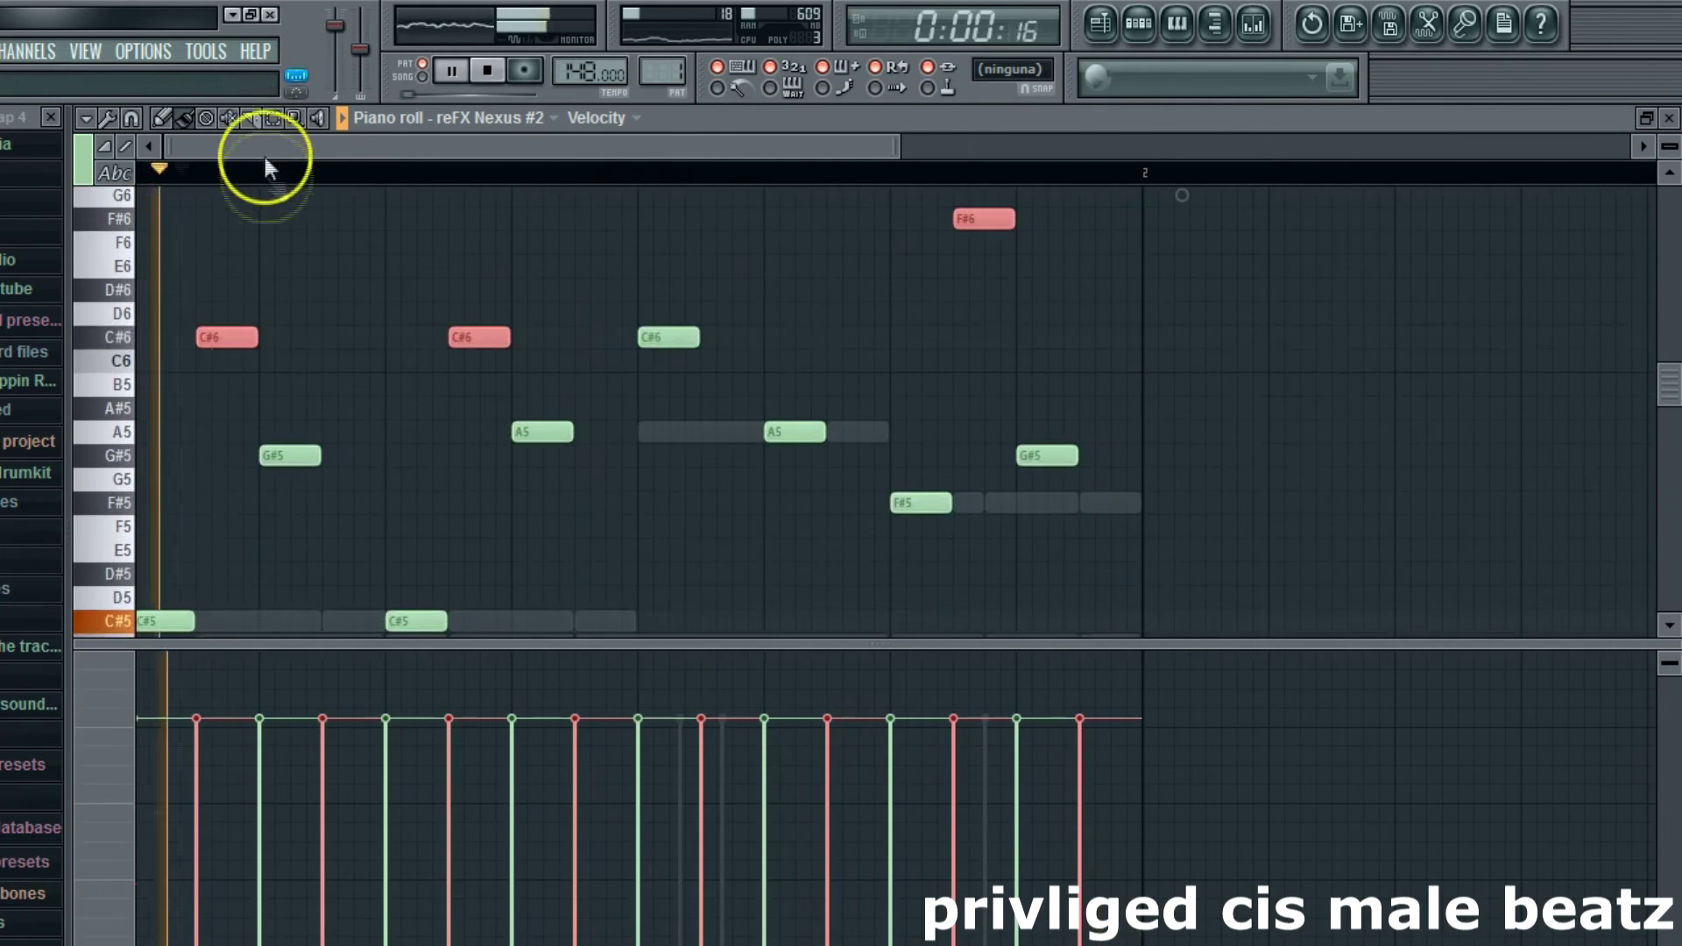
pyautogui.click(1670, 117)
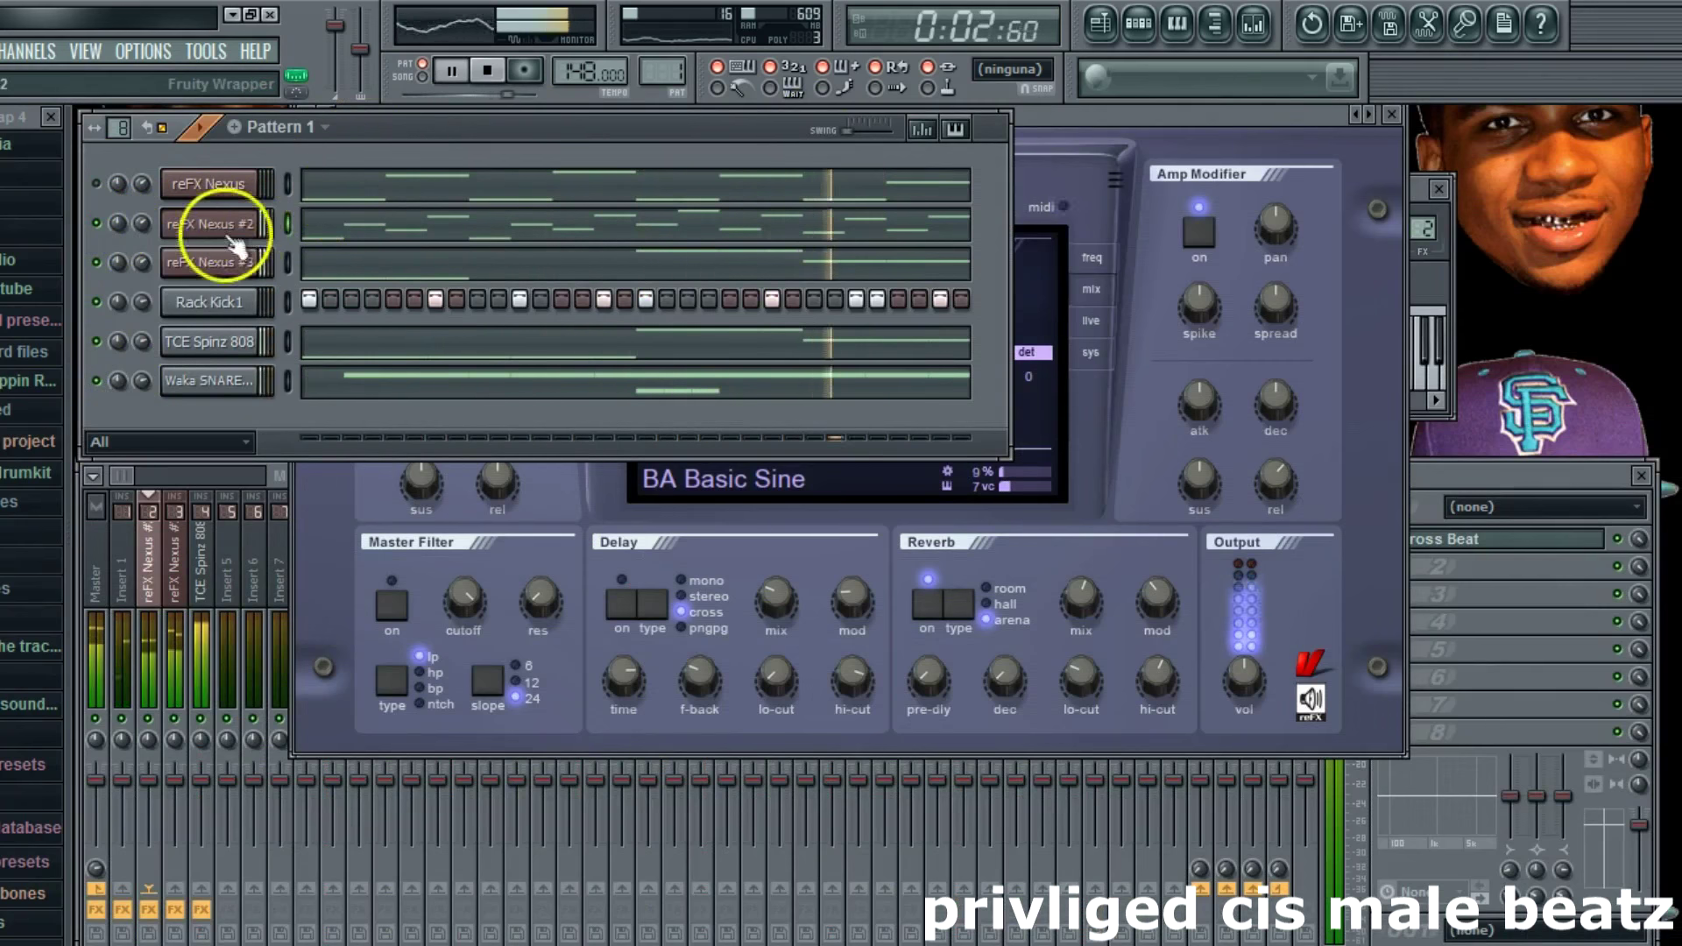
# Step: In the reFX Nexus #3 piano roll, reduce the opening part to two short C#4 notes and delete both A4 notes
pyautogui.click(223, 262)
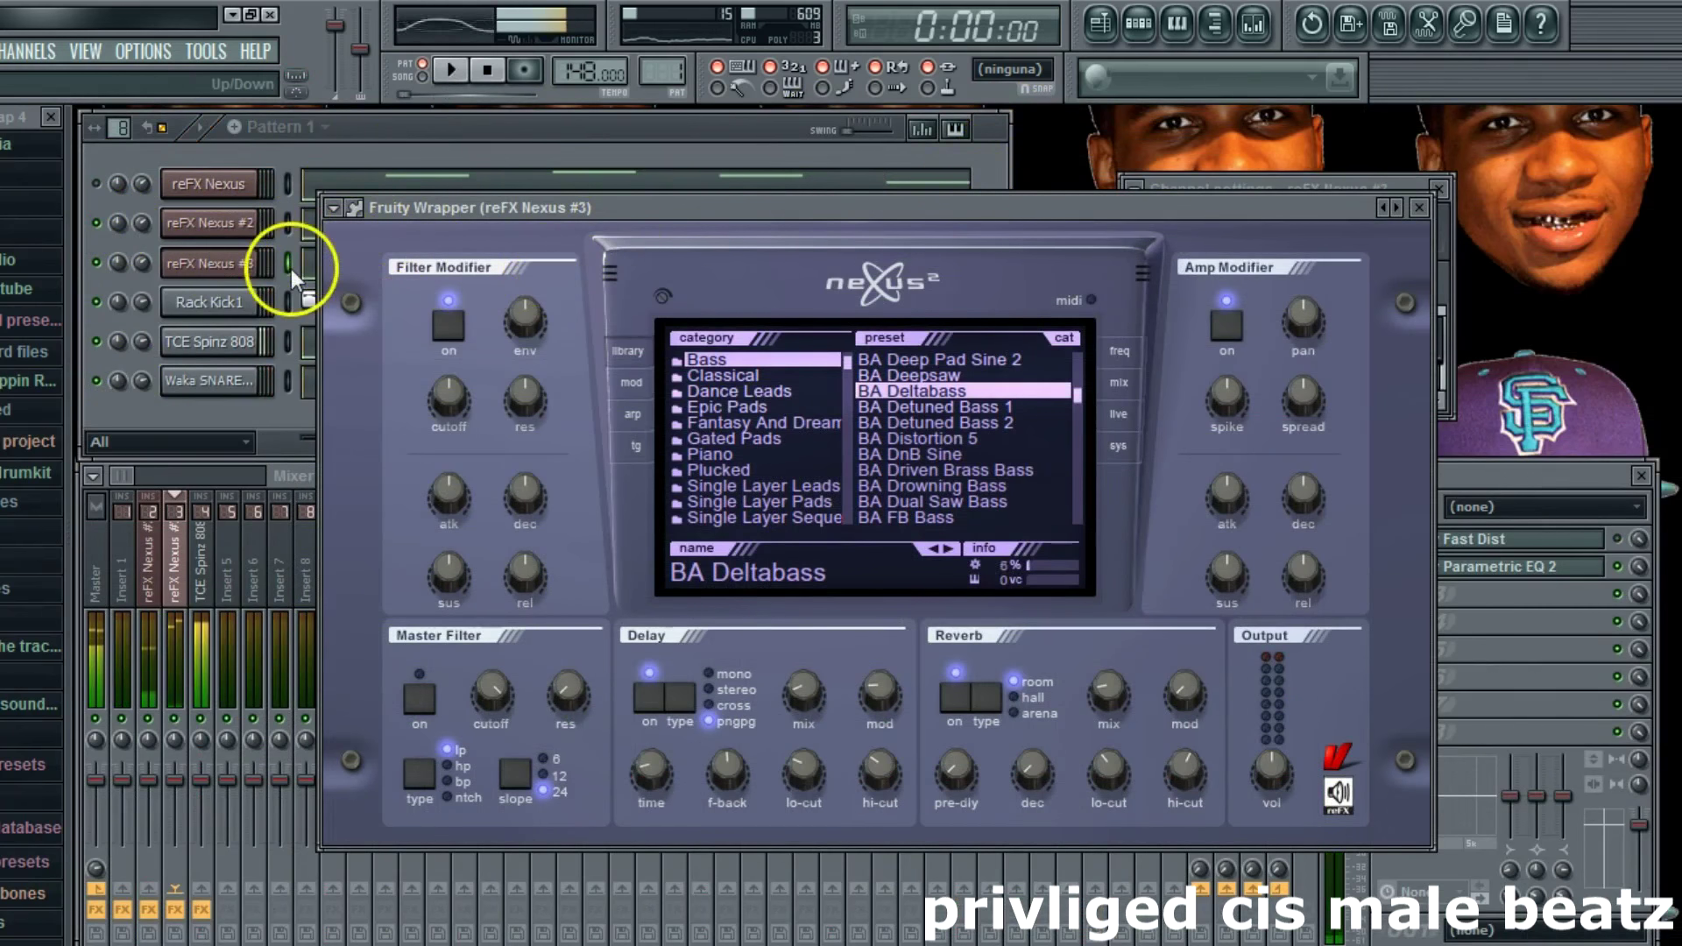
pyautogui.click(291, 270)
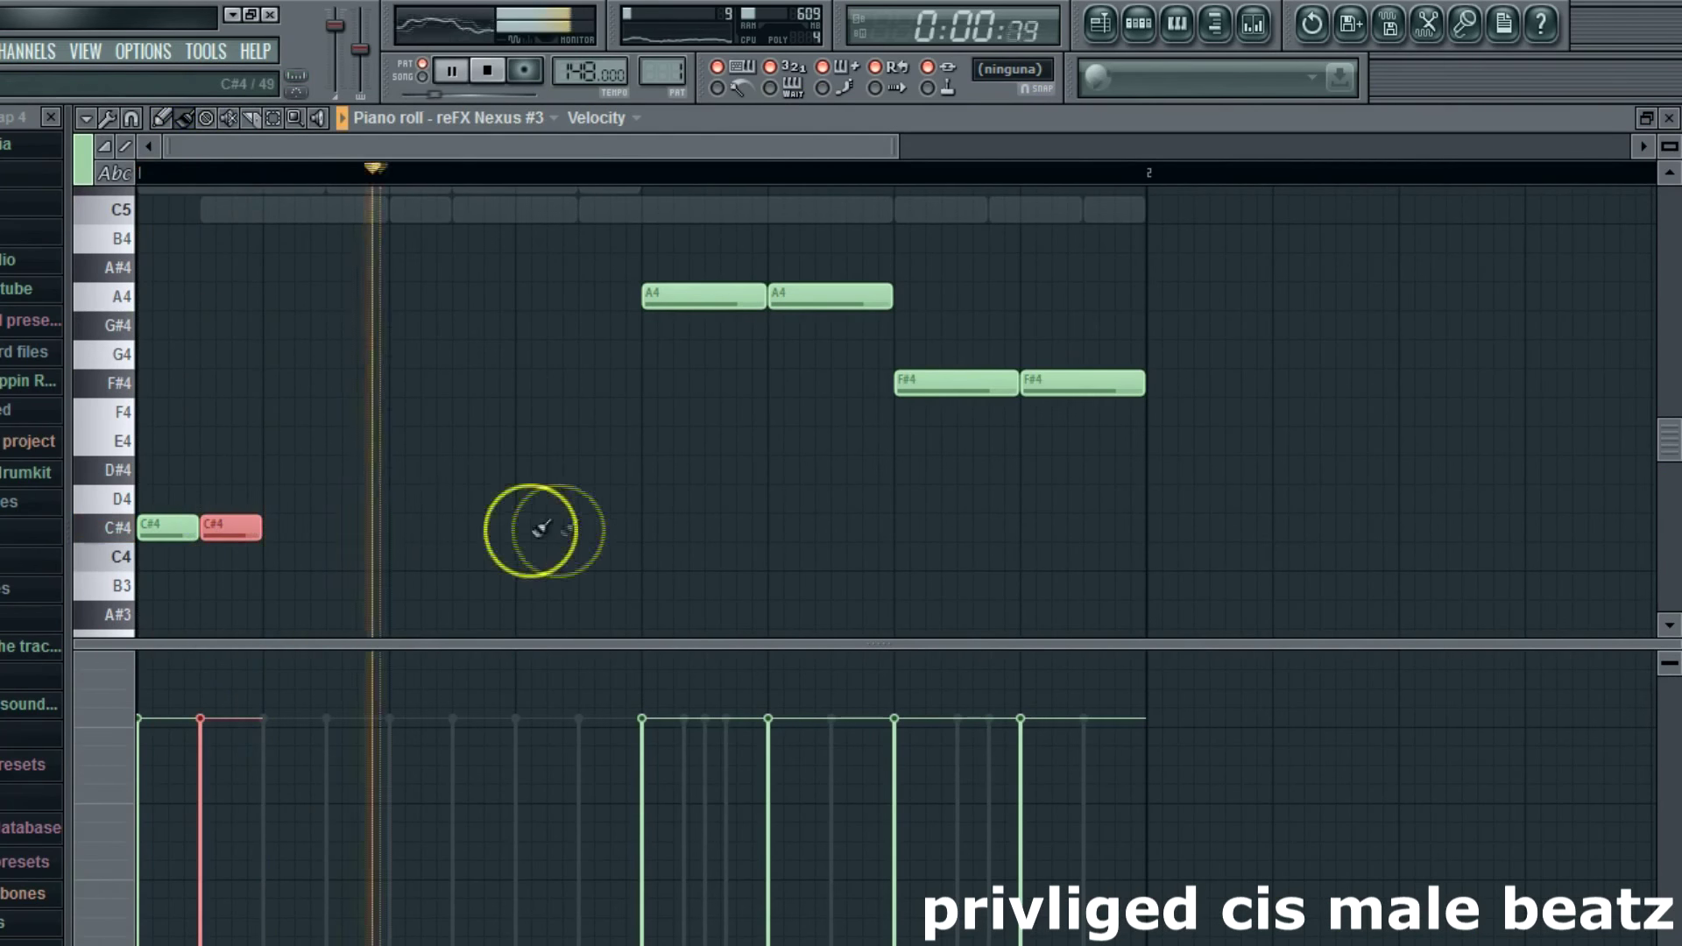
pyautogui.rightClick(780, 298)
pyautogui.rightClick(666, 296)
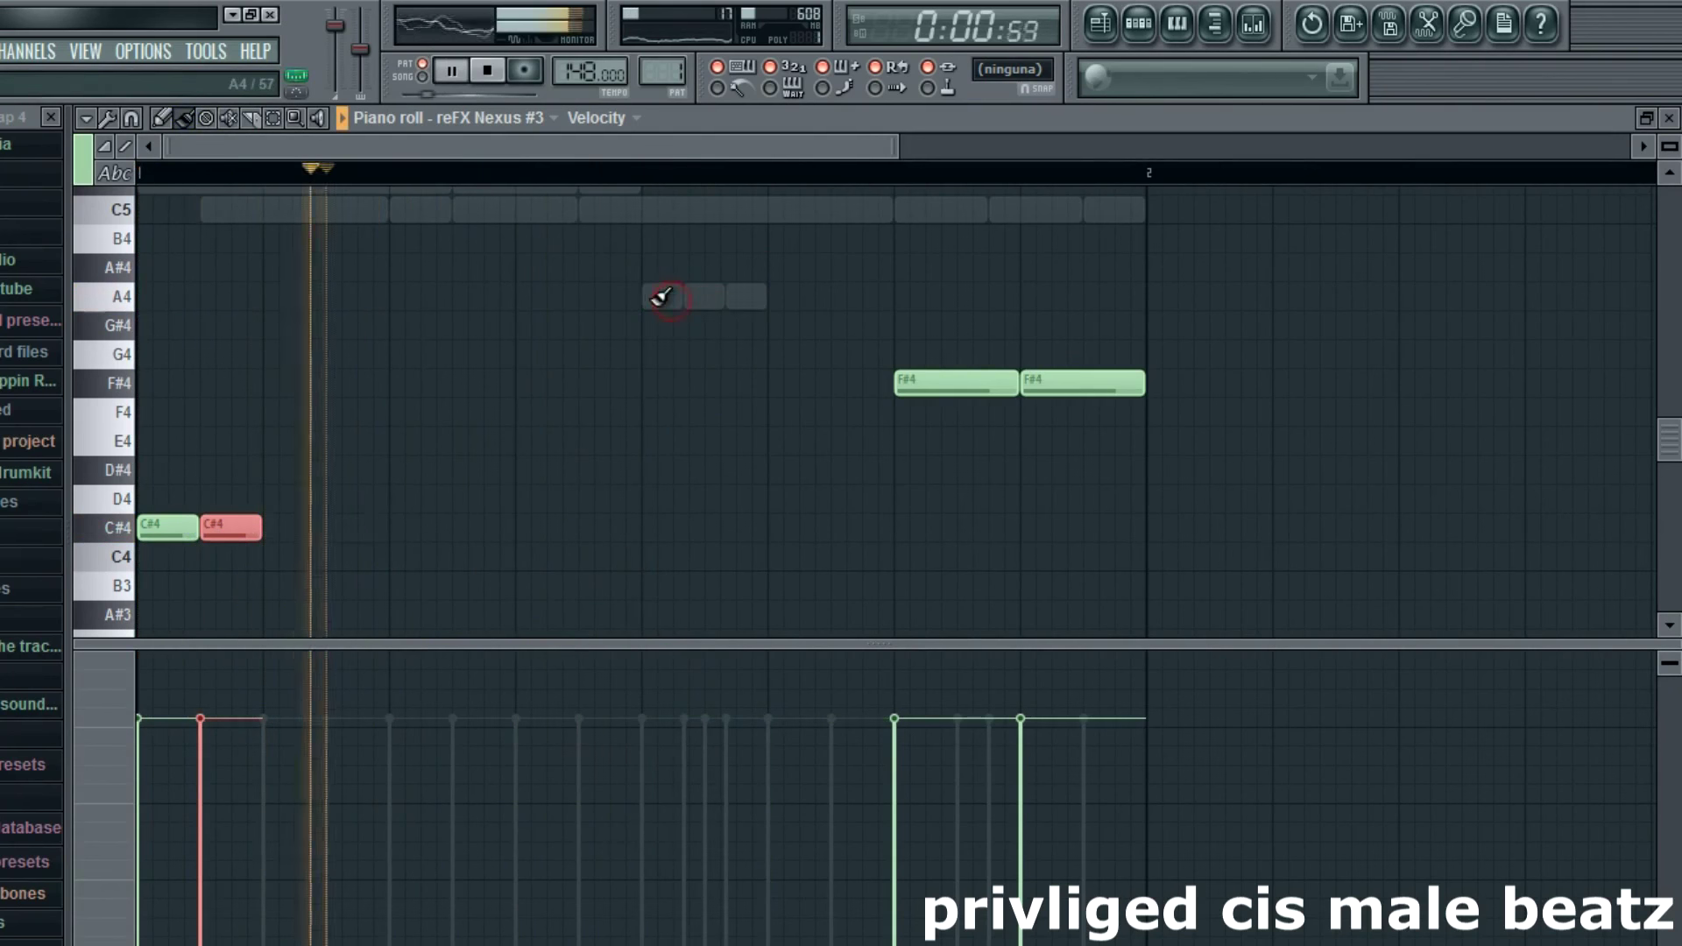
# Step: Try a short A4 note in the middle of the reFX Nexus #3 pattern and delete it
pyautogui.click(648, 299)
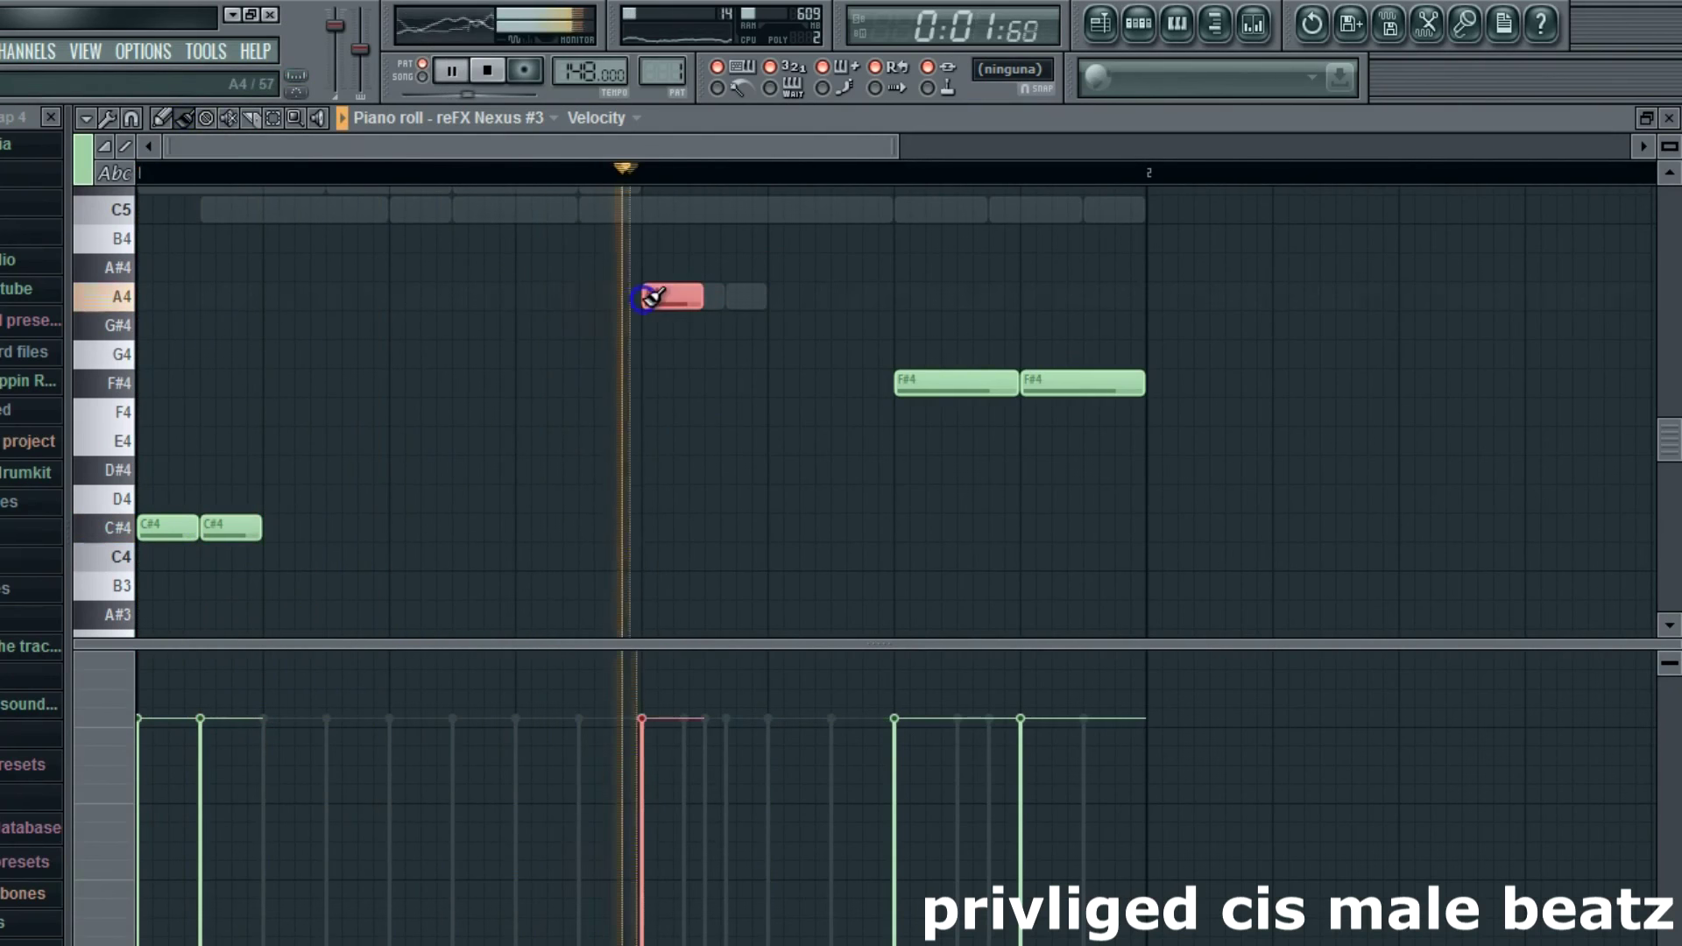
pyautogui.rightClick(858, 349)
pyautogui.rightClick(658, 301)
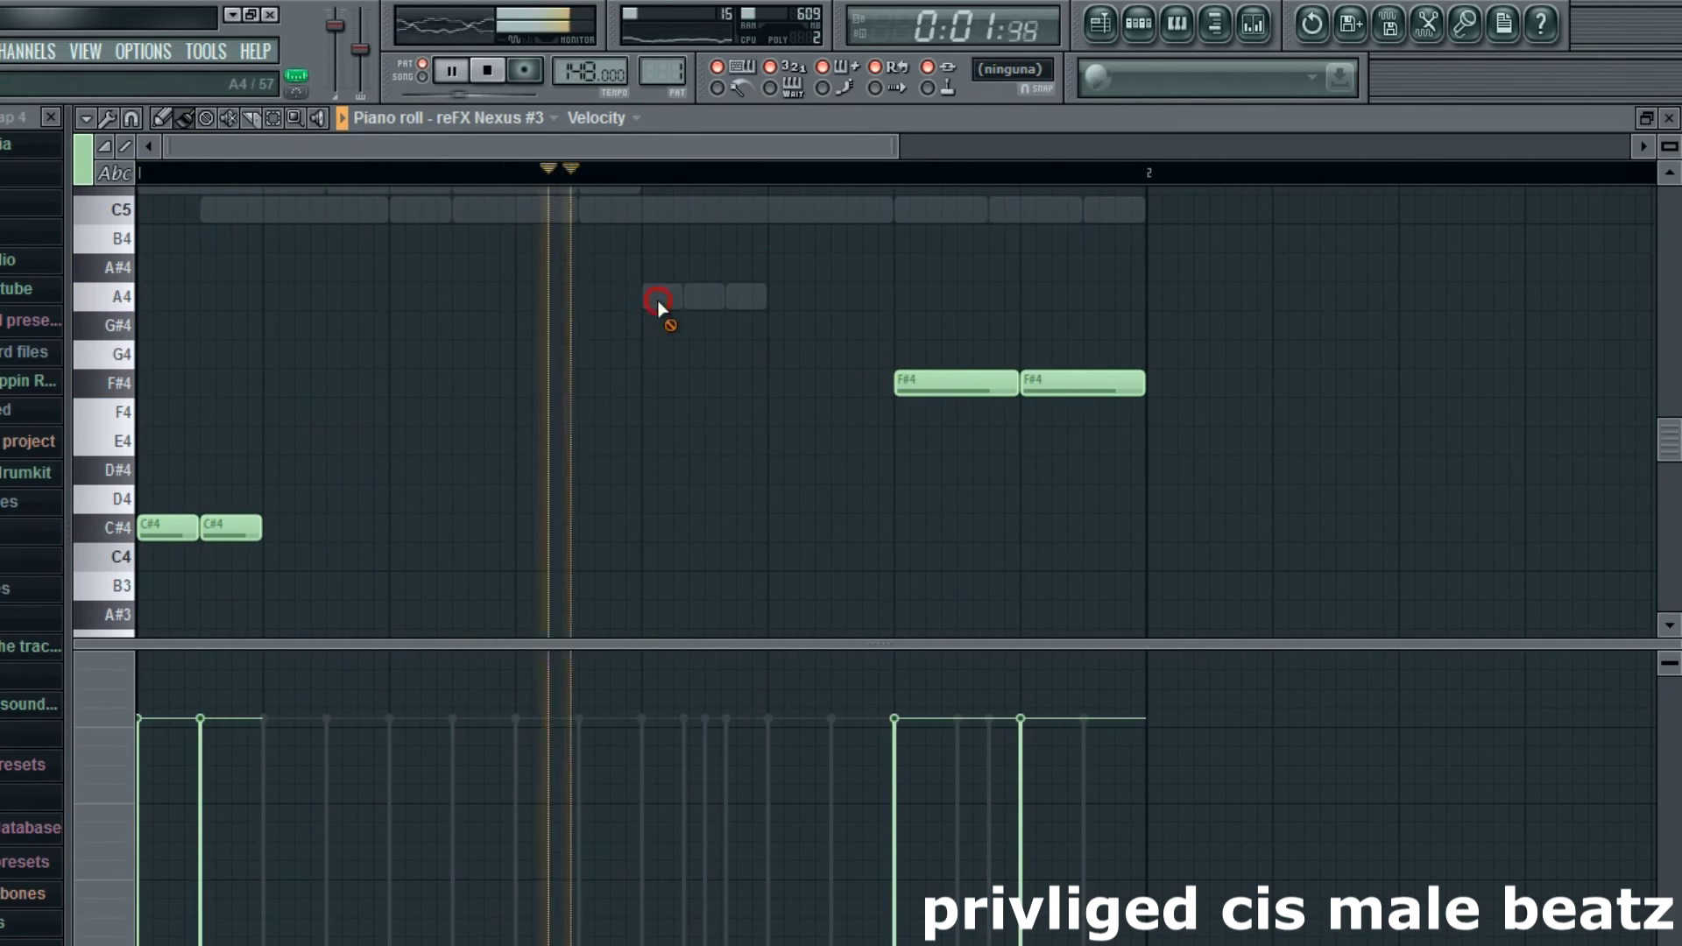
pyautogui.click(770, 296)
pyautogui.rightClick(788, 297)
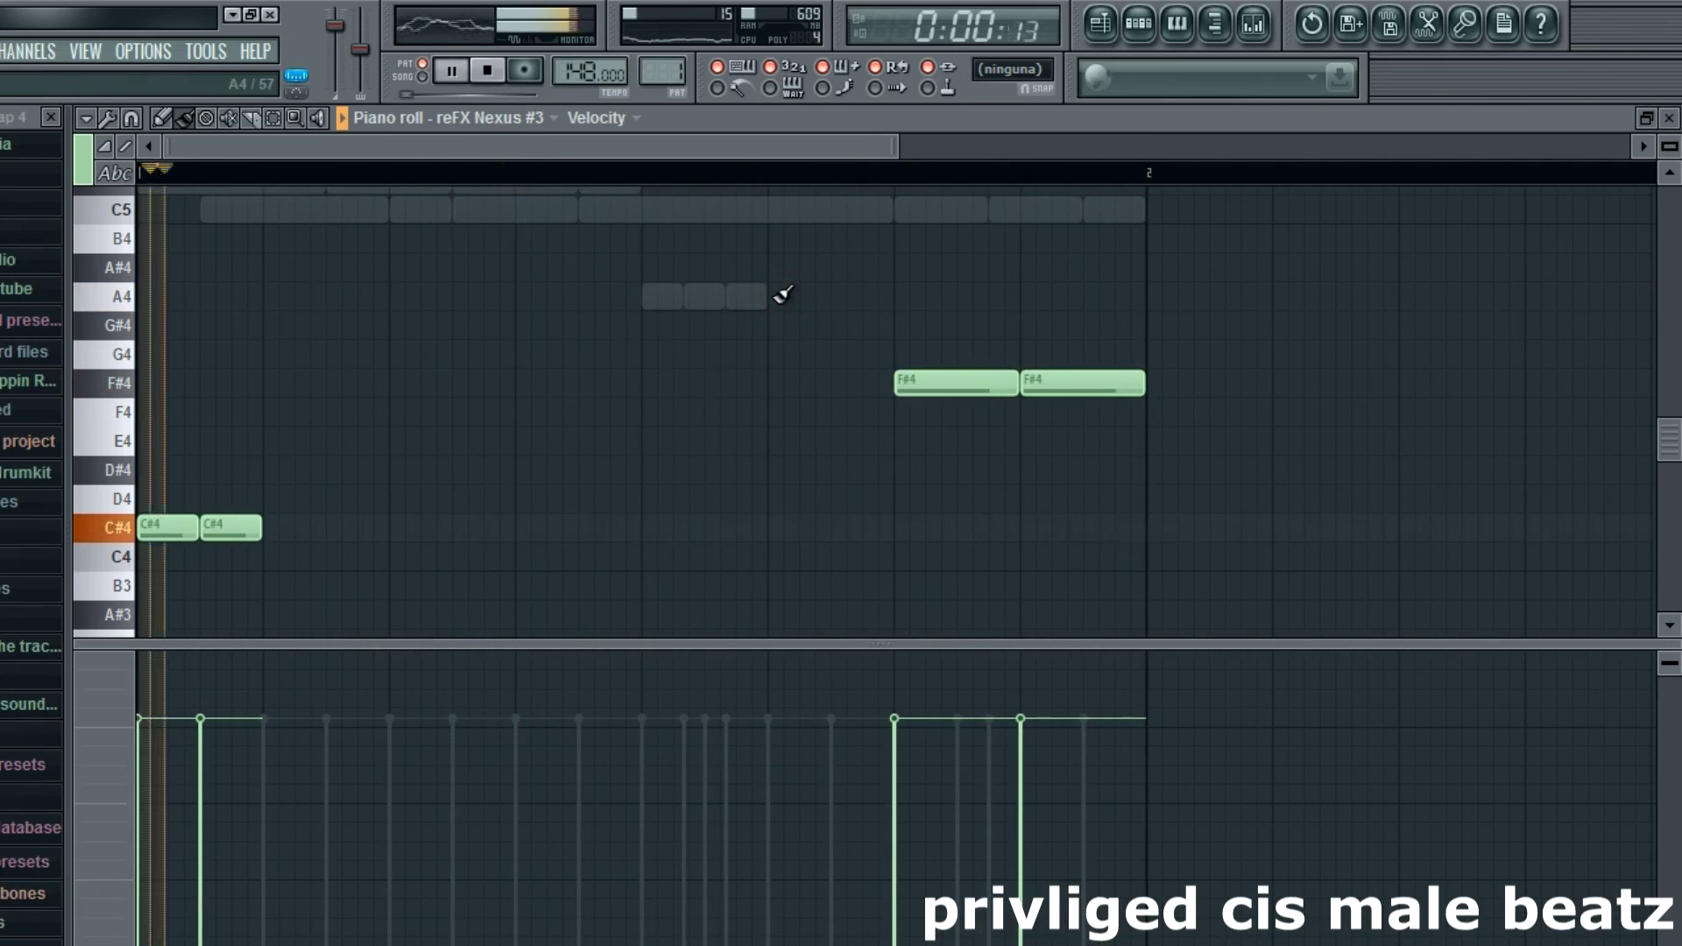
# Step: Add two consecutive short C#4 notes in the middle of the reFX Nexus #3 pattern
pyautogui.click(528, 527)
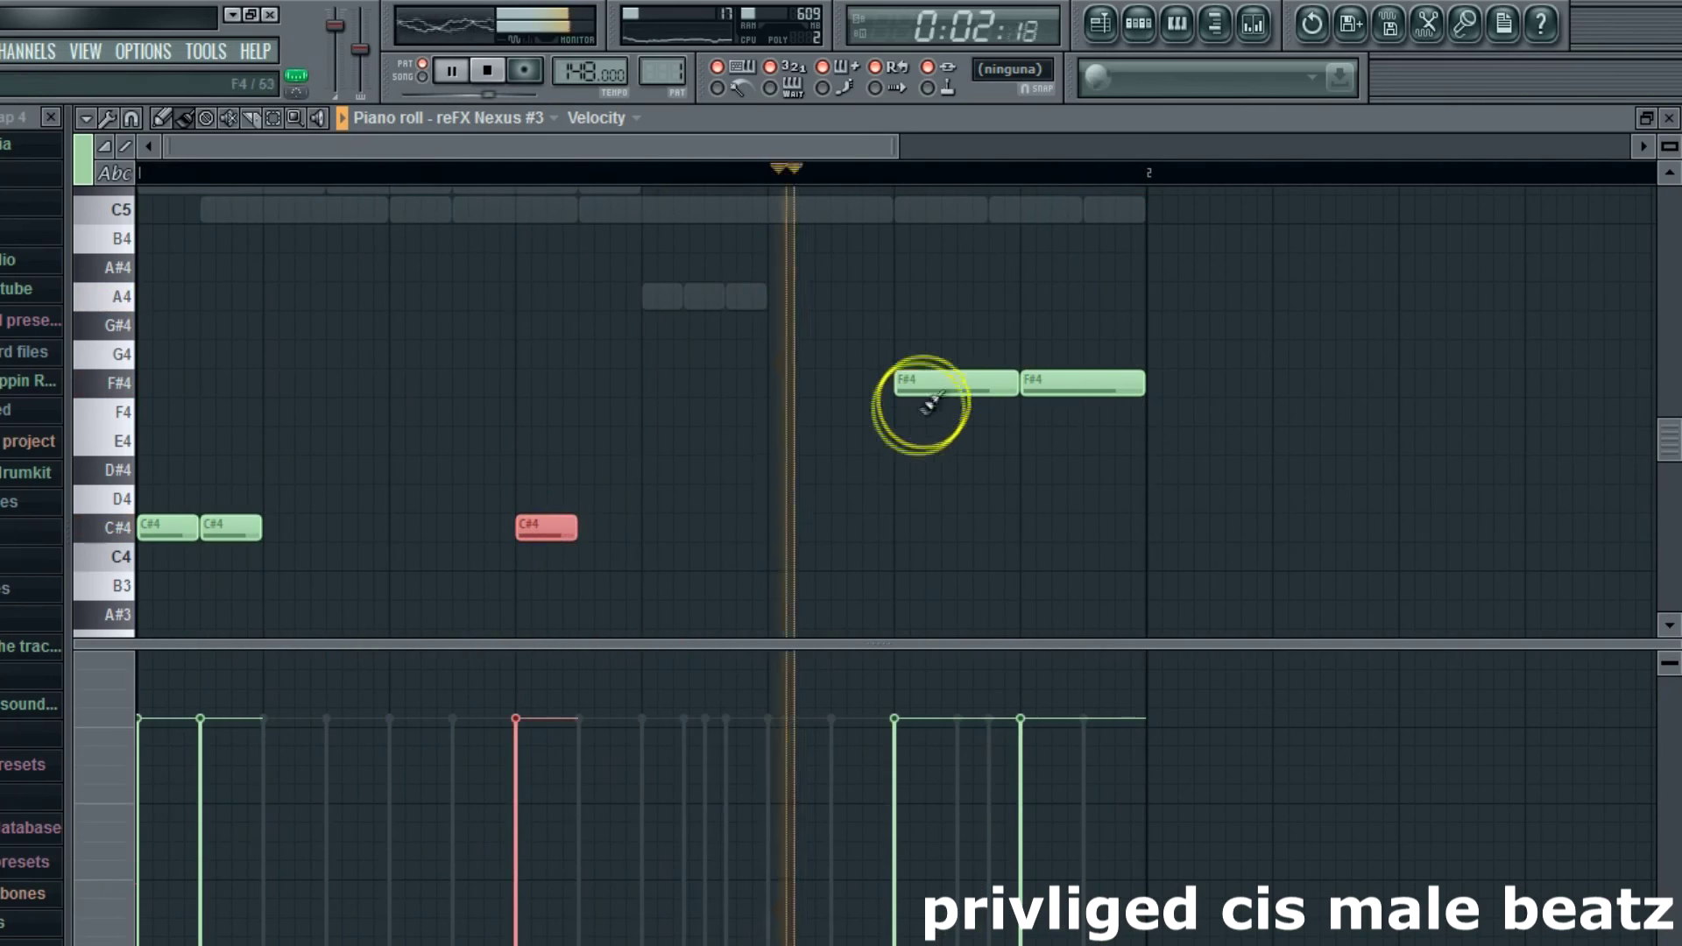
pyautogui.rightClick(526, 526)
pyautogui.click(527, 527)
pyautogui.click(590, 527)
# Step: Replace the two long F#4 notes at the end with two consecutive short F#4 notes and close the piano roll
pyautogui.click(918, 385)
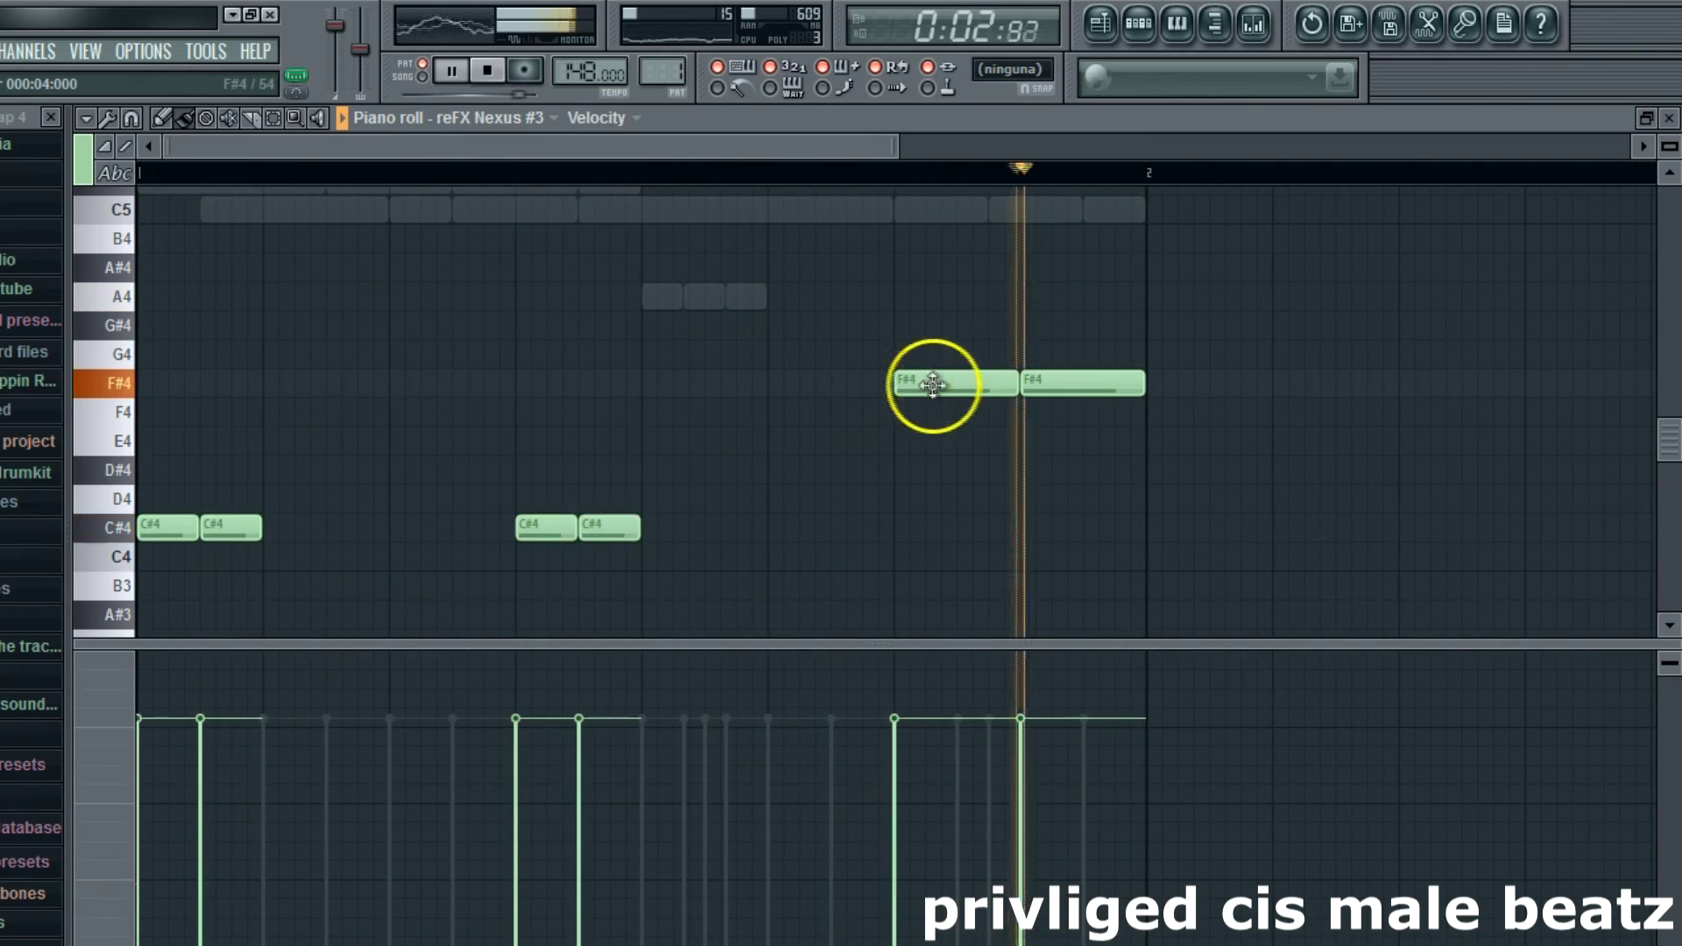
pyautogui.click(916, 382)
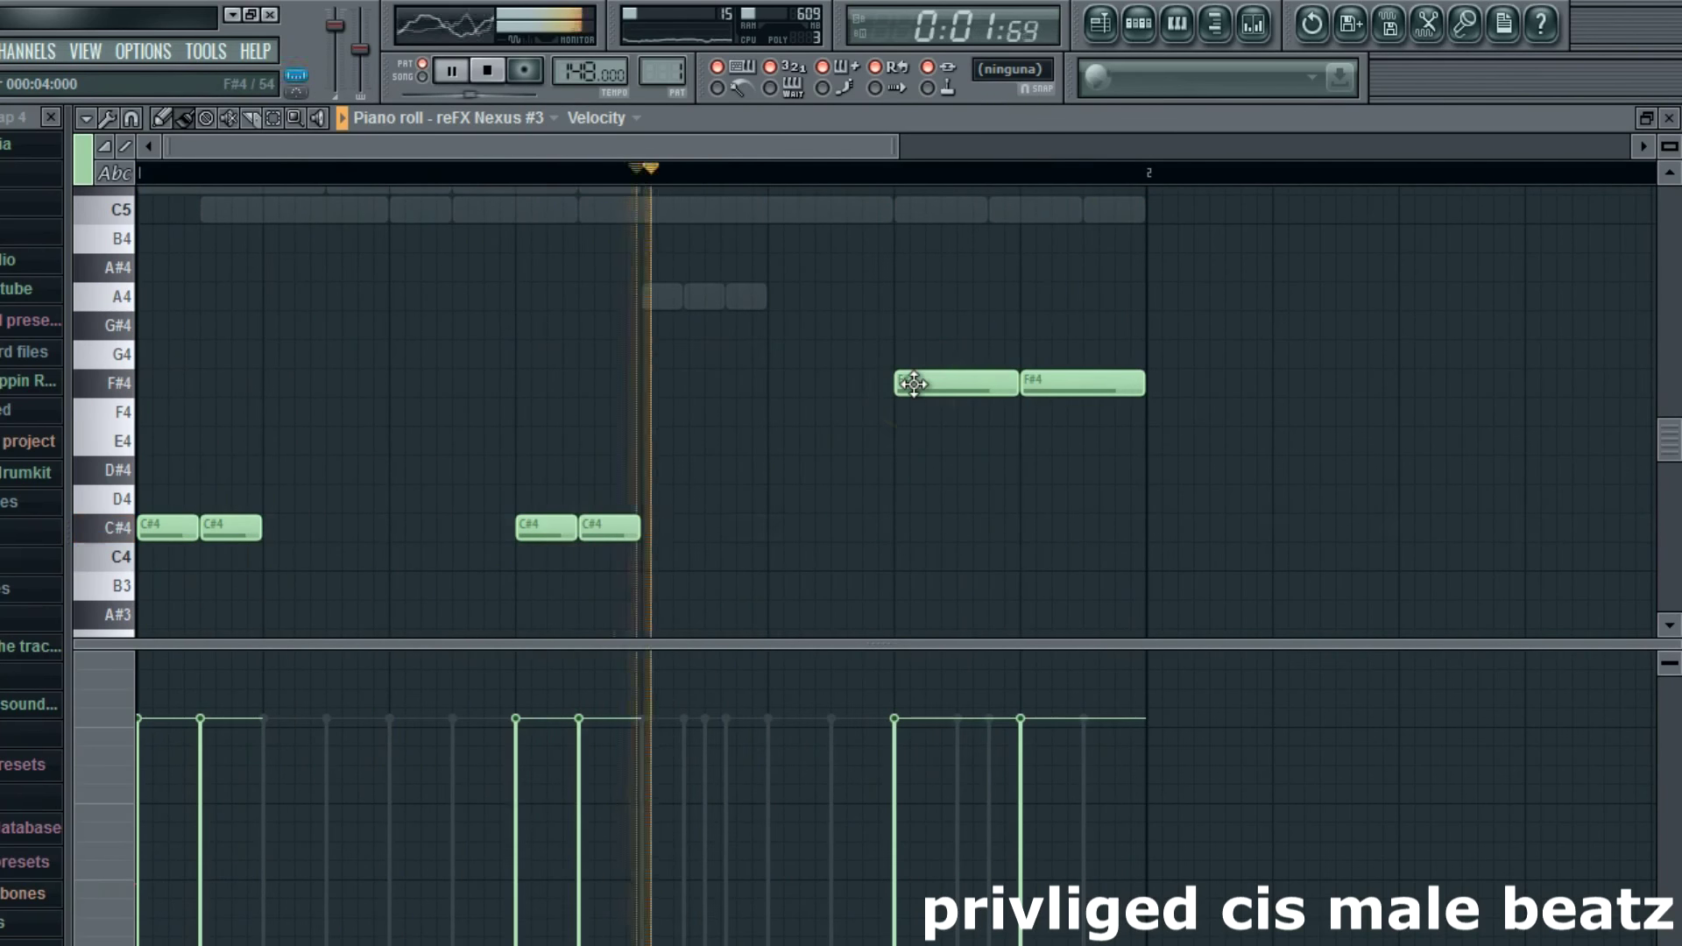
pyautogui.rightClick(911, 386)
pyautogui.click(911, 383)
pyautogui.rightClick(1032, 385)
pyautogui.rightClick(936, 384)
pyautogui.click(904, 383)
pyautogui.click(978, 383)
pyautogui.click(949, 317)
pyautogui.rightClick(980, 326)
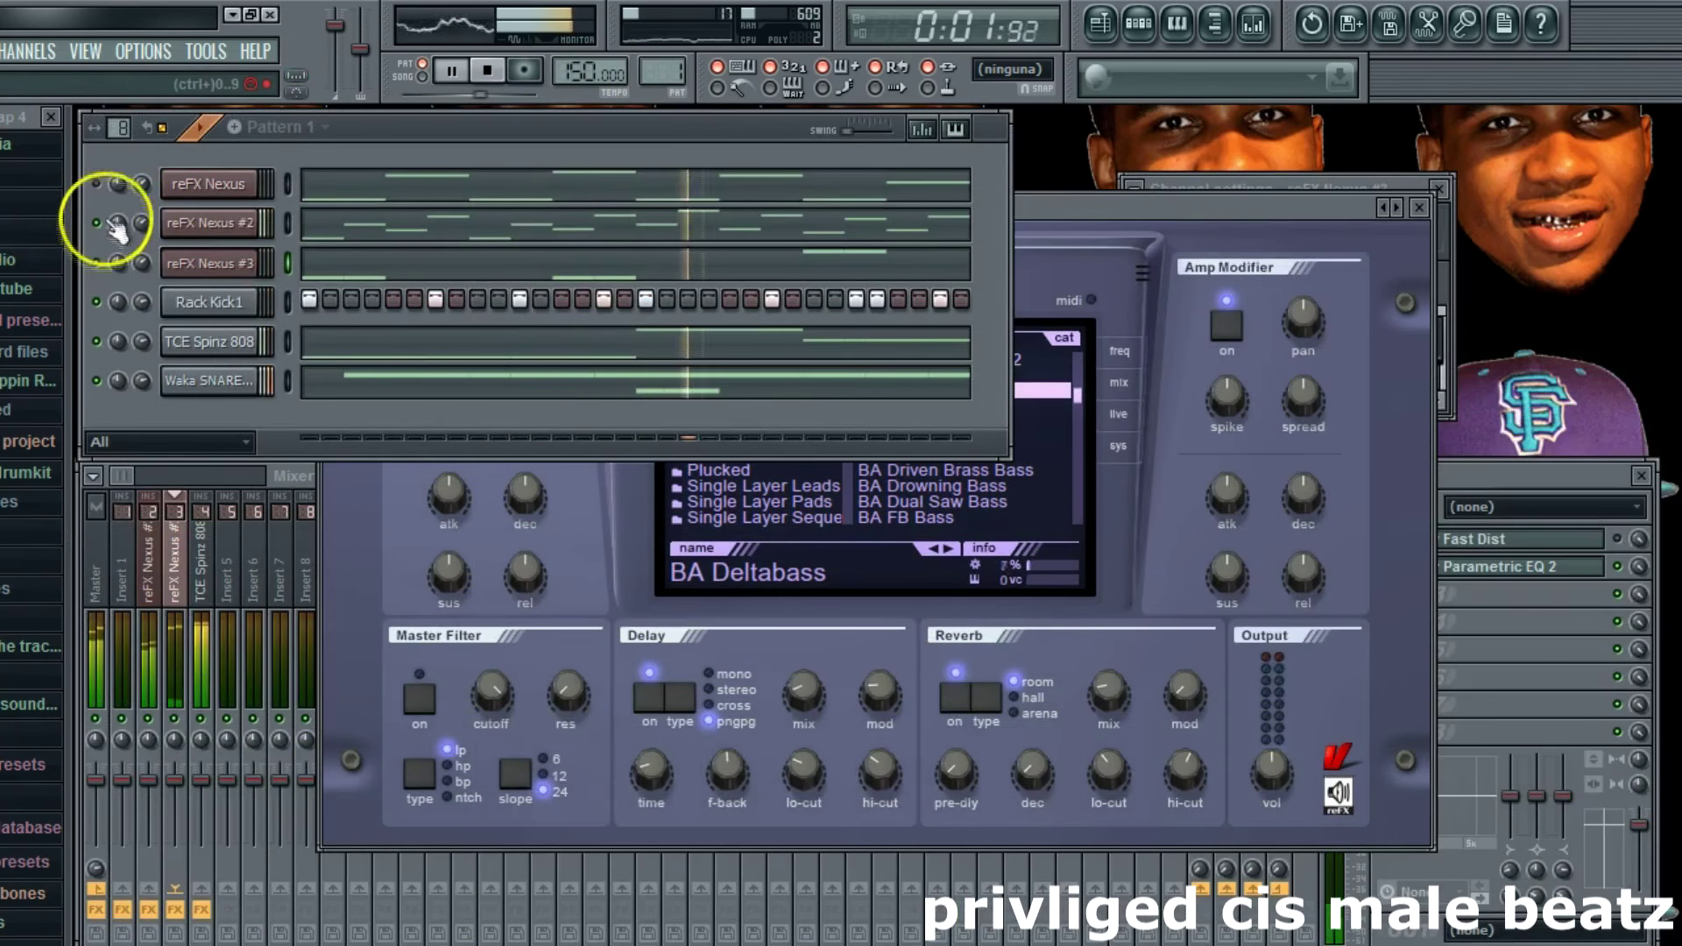
# Step: Mute the reFX Nexus #2 channel and set the reverb mix of reFX Nexus to about 62
pyautogui.click(96, 223)
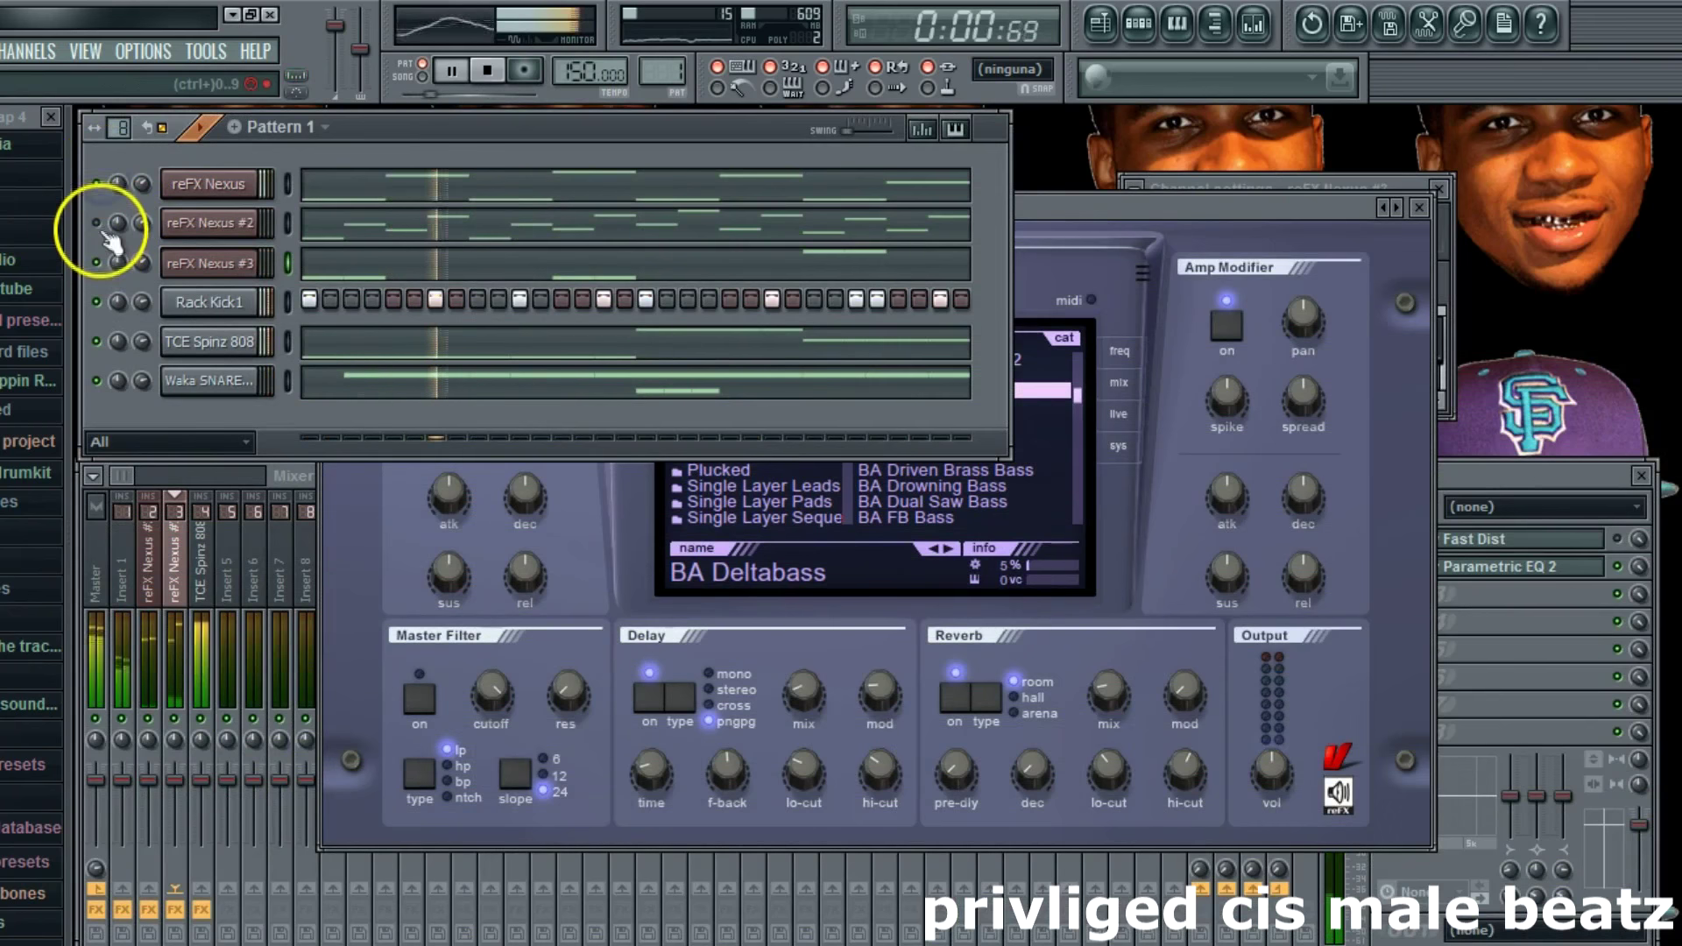
pyautogui.click(198, 183)
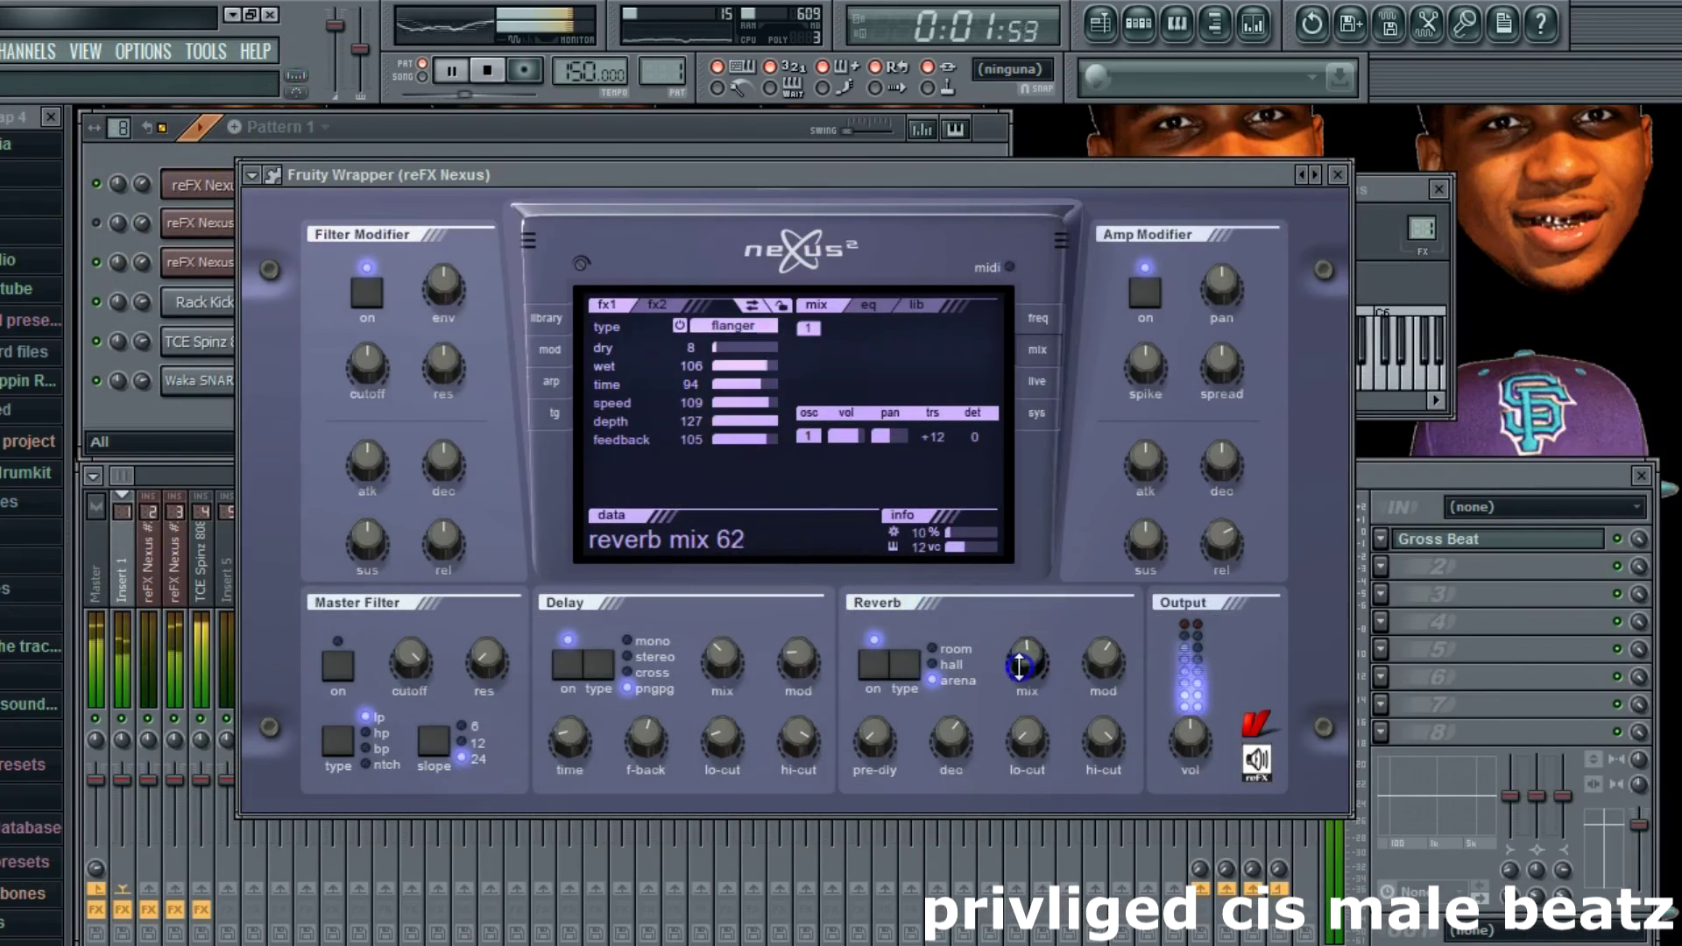
pyautogui.click(141, 180)
# Step: Solo the reFX Nexus #2 channel and open its preset library
pyautogui.rightClick(97, 224)
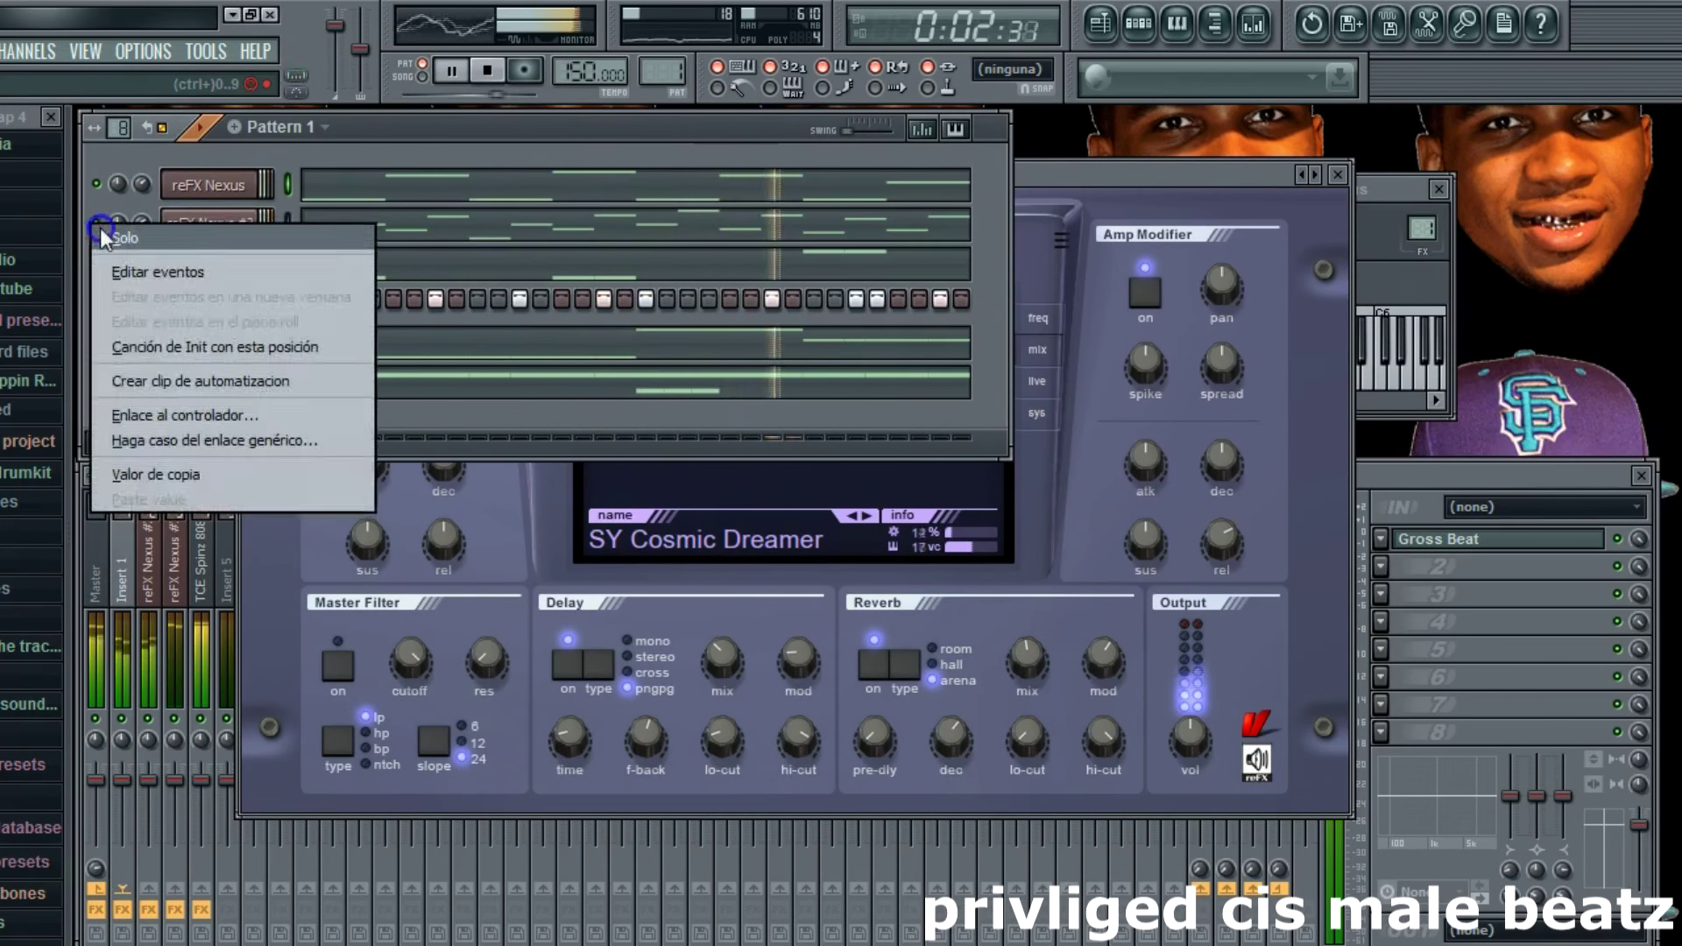
pyautogui.click(217, 225)
pyautogui.click(611, 258)
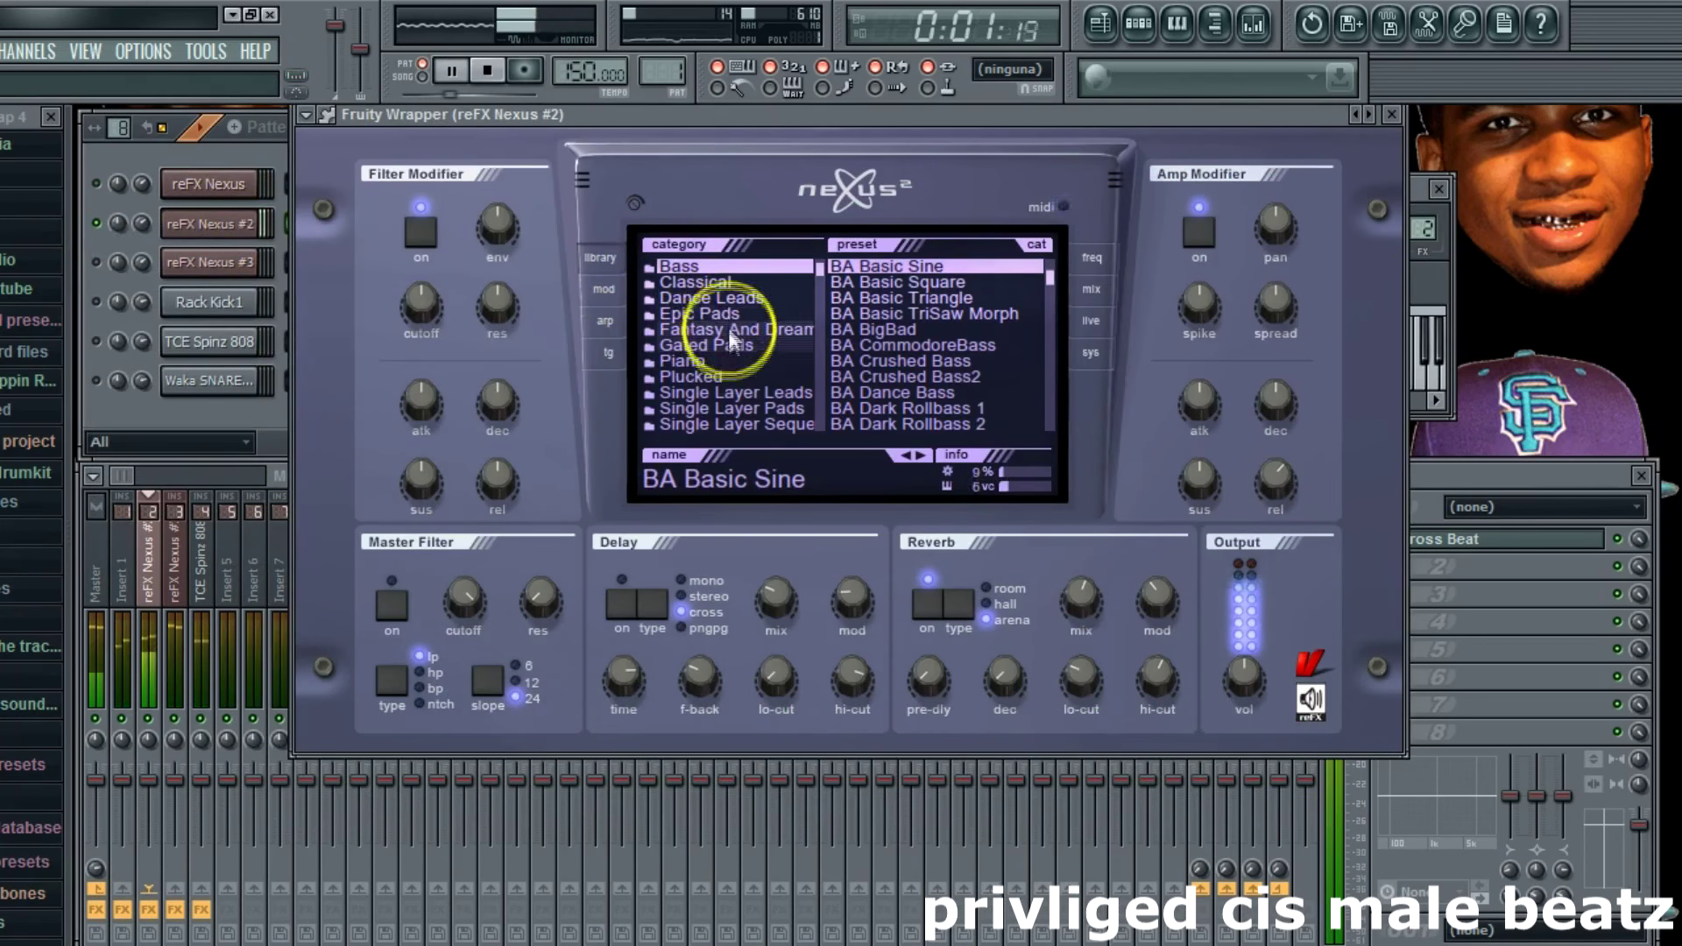
# Step: Browse the Piano presets for reFX Nexus #2 and load PN Digipiano
pyautogui.click(688, 362)
pyautogui.click(929, 361)
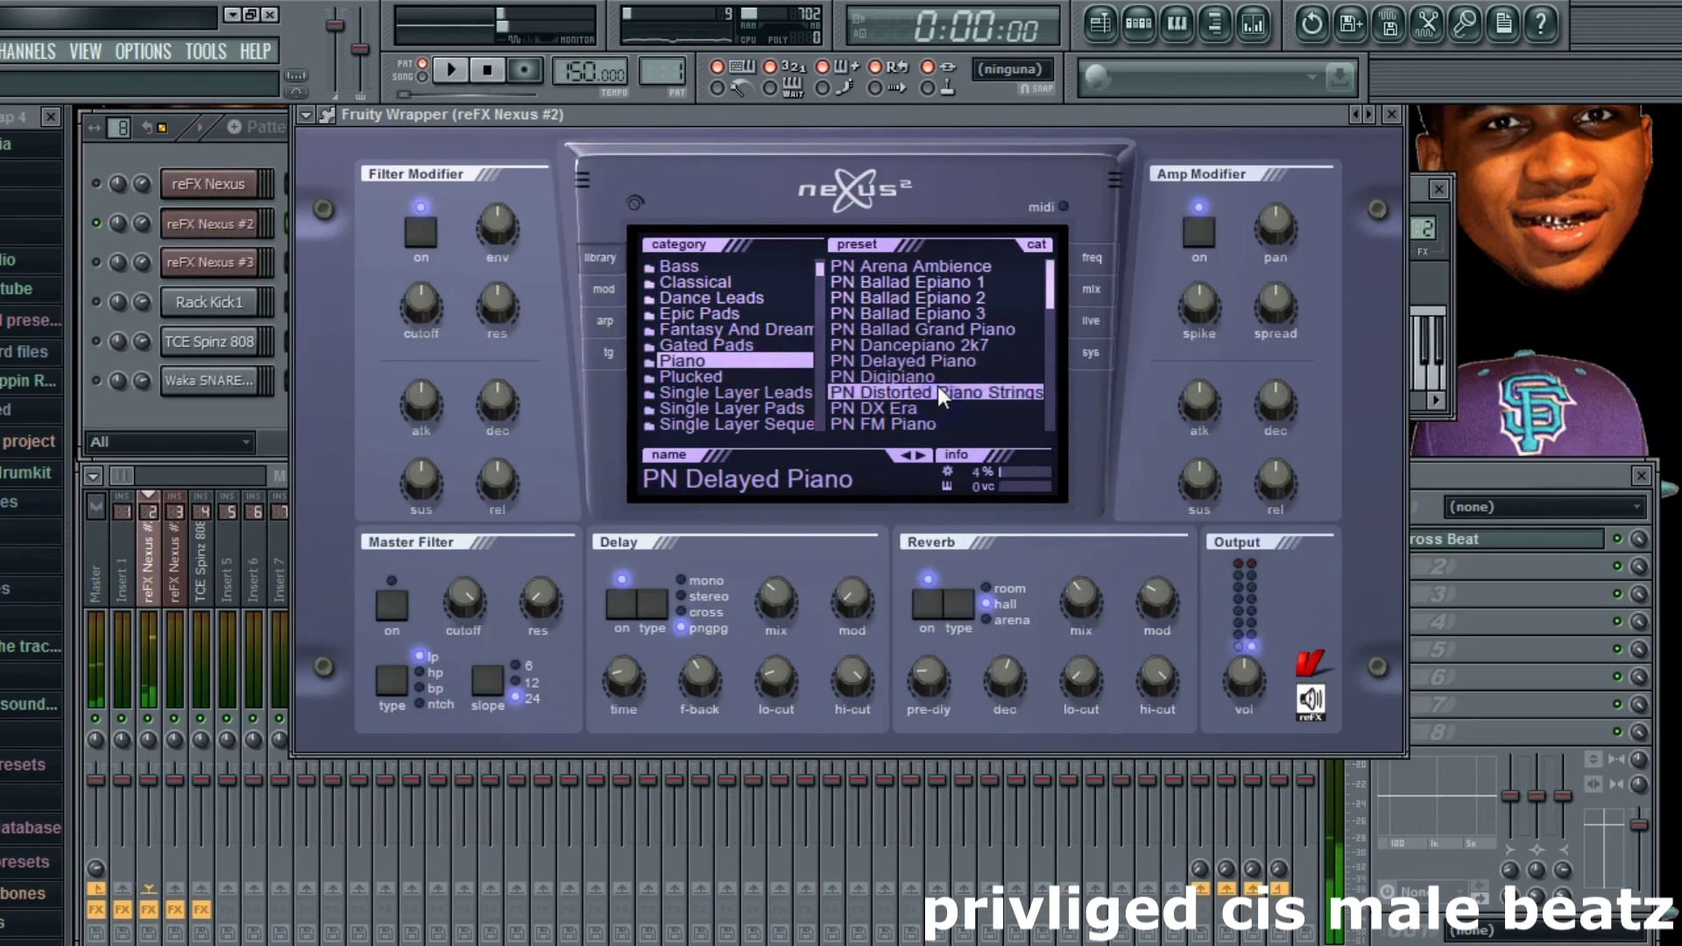
pyautogui.scroll(-2, 942, 396)
pyautogui.scroll(-3, 943, 400)
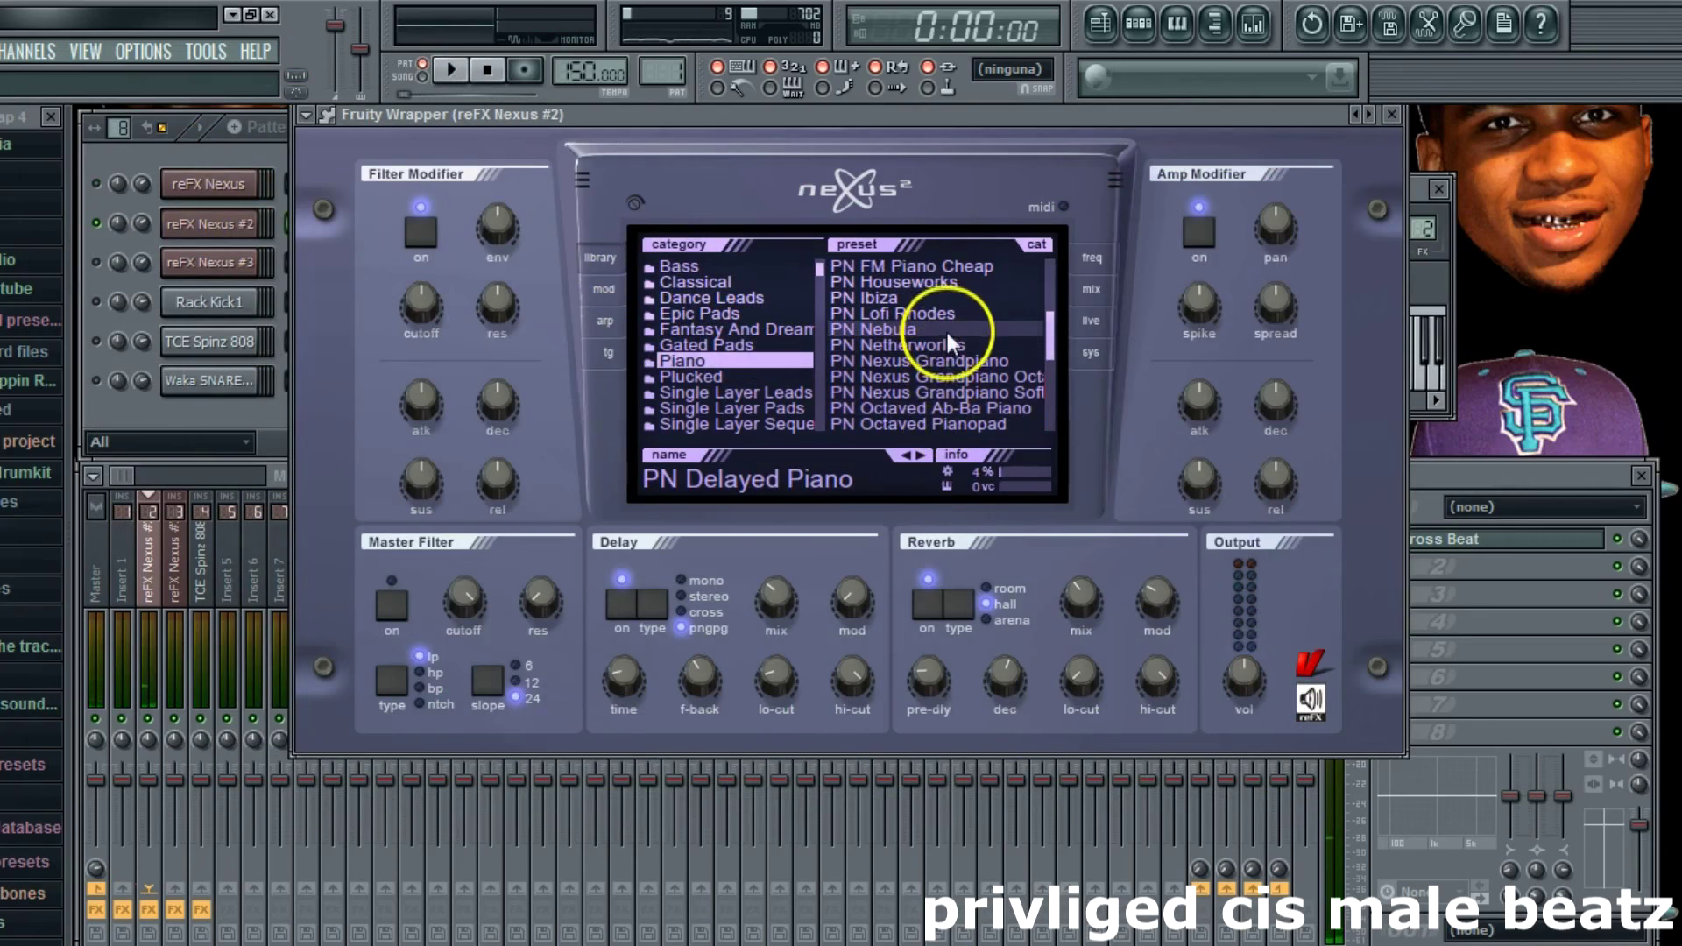
pyautogui.click(949, 343)
pyautogui.scroll(3, 949, 317)
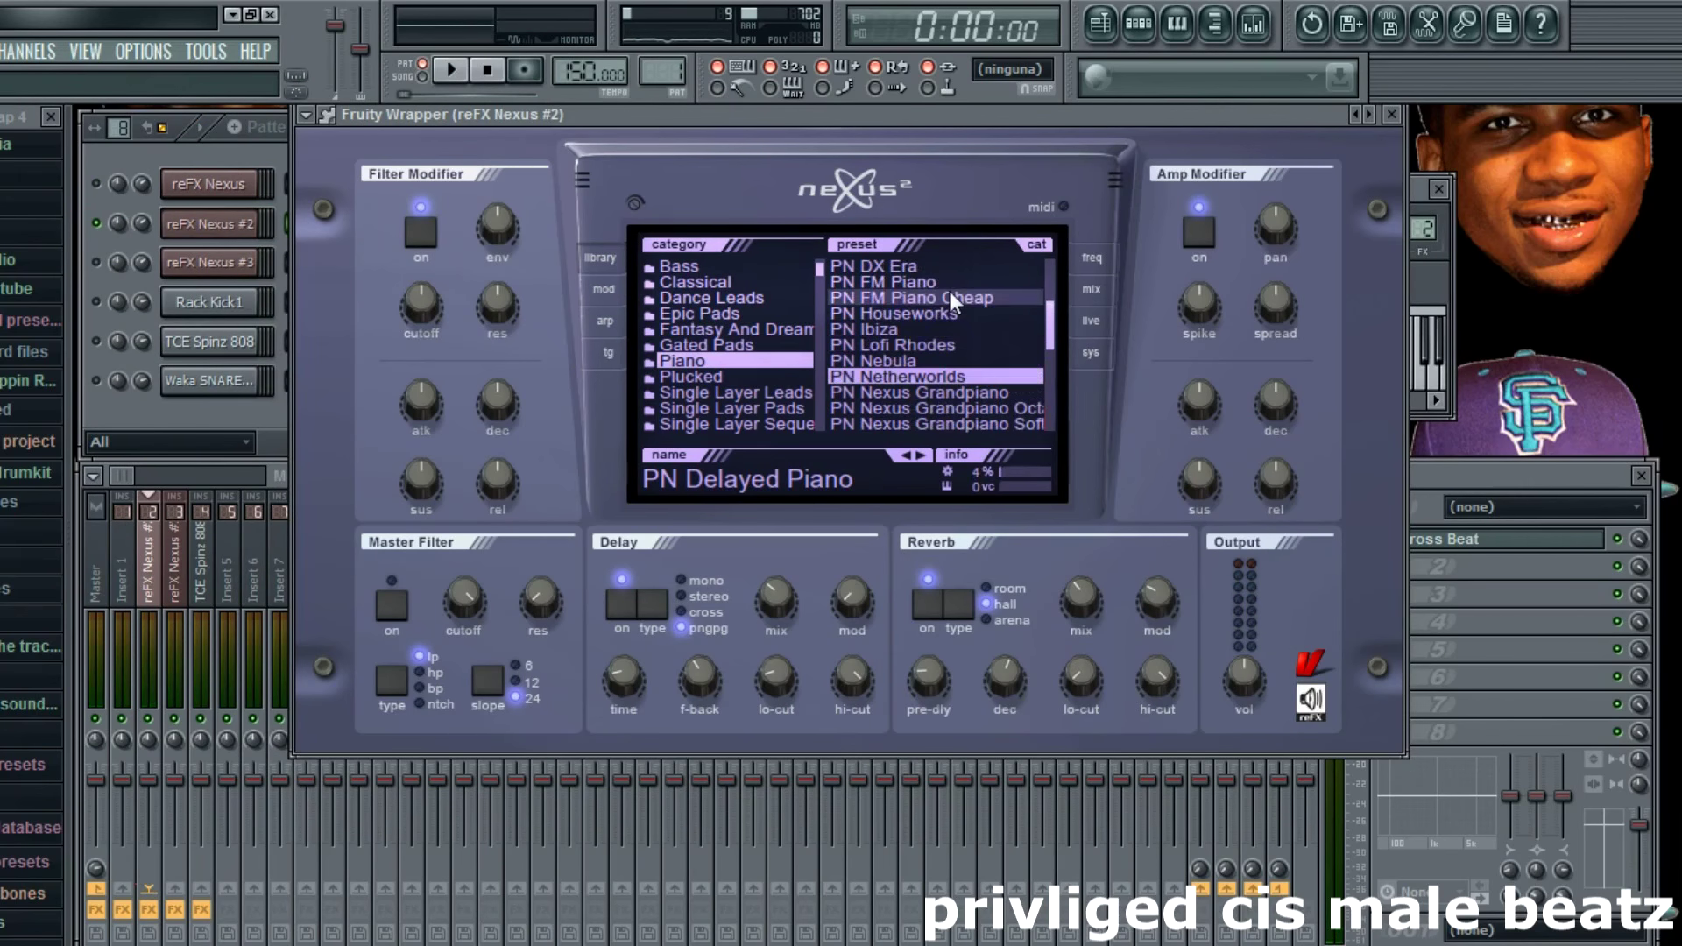
pyautogui.scroll(3, 952, 305)
pyautogui.click(955, 343)
# Step: Transpose all reFX Nexus #2 notes up so the pattern starts on C#6, and close the piano roll
pyautogui.click(234, 159)
pyautogui.click(338, 219)
pyautogui.moveTo(133, 218); pyautogui.dragTo(181, 822)
pyautogui.click(189, 118)
pyautogui.press('space')
pyautogui.moveTo(165, 527); pyautogui.dragTo(165, 390)
pyautogui.press('space')
pyautogui.click(1669, 119)
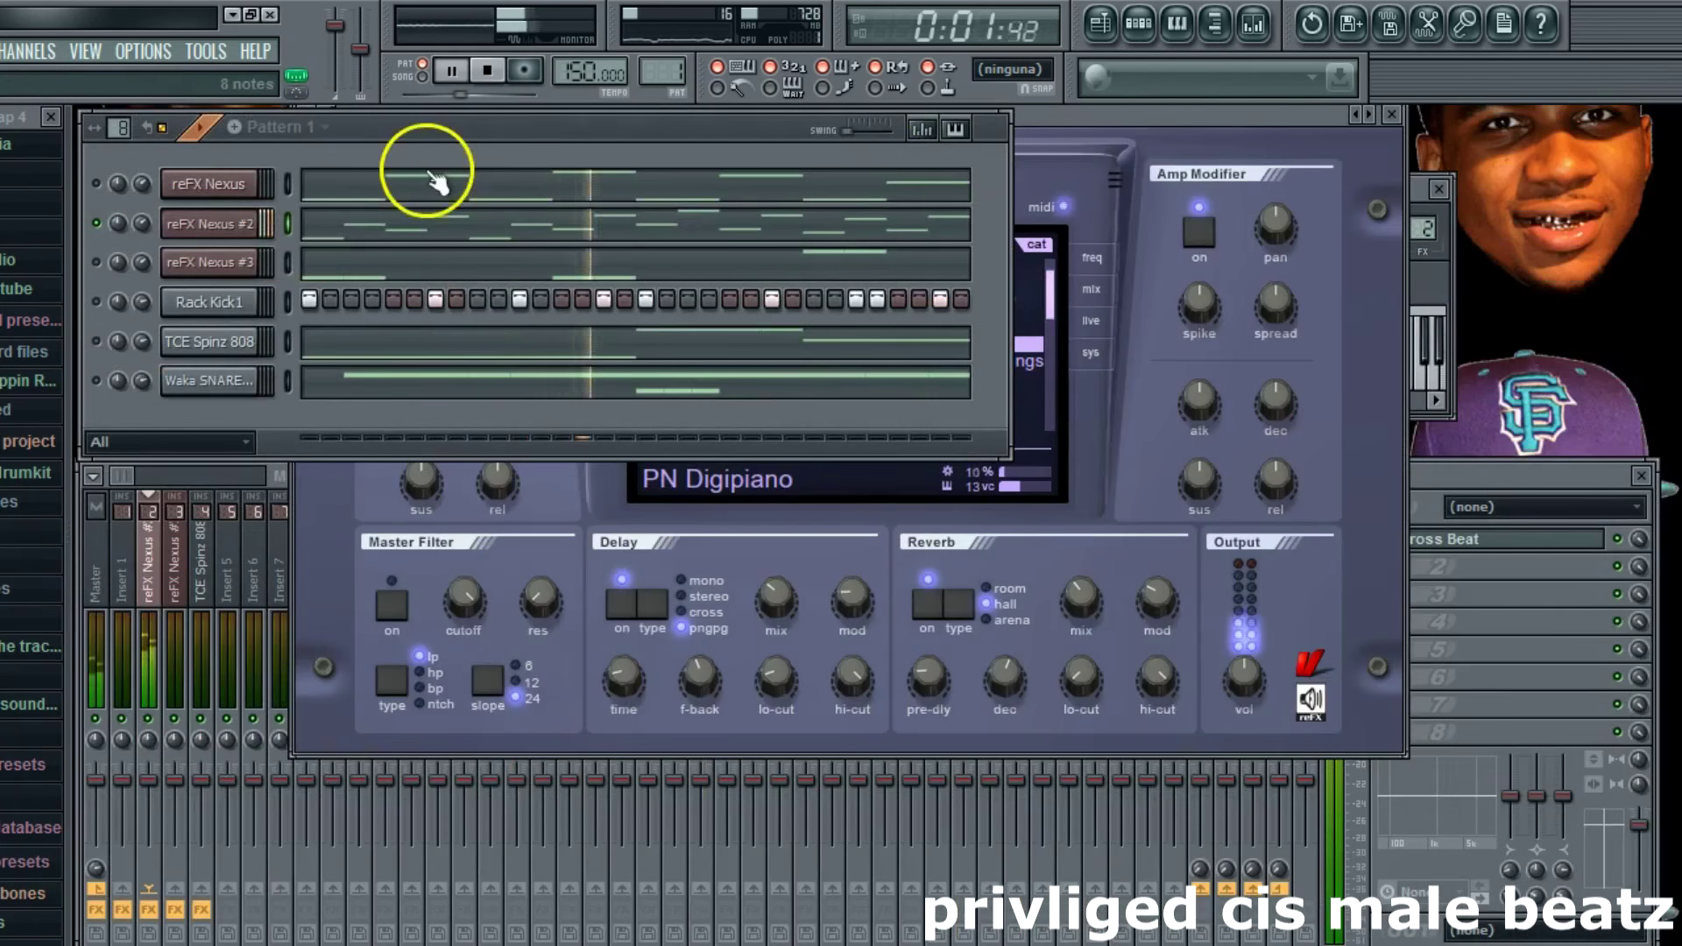
# Step: Hide the reFX Nexus #2 plugin and insert a second Gross Beat in effect slot 2 of its mixer track
pyautogui.click(227, 235)
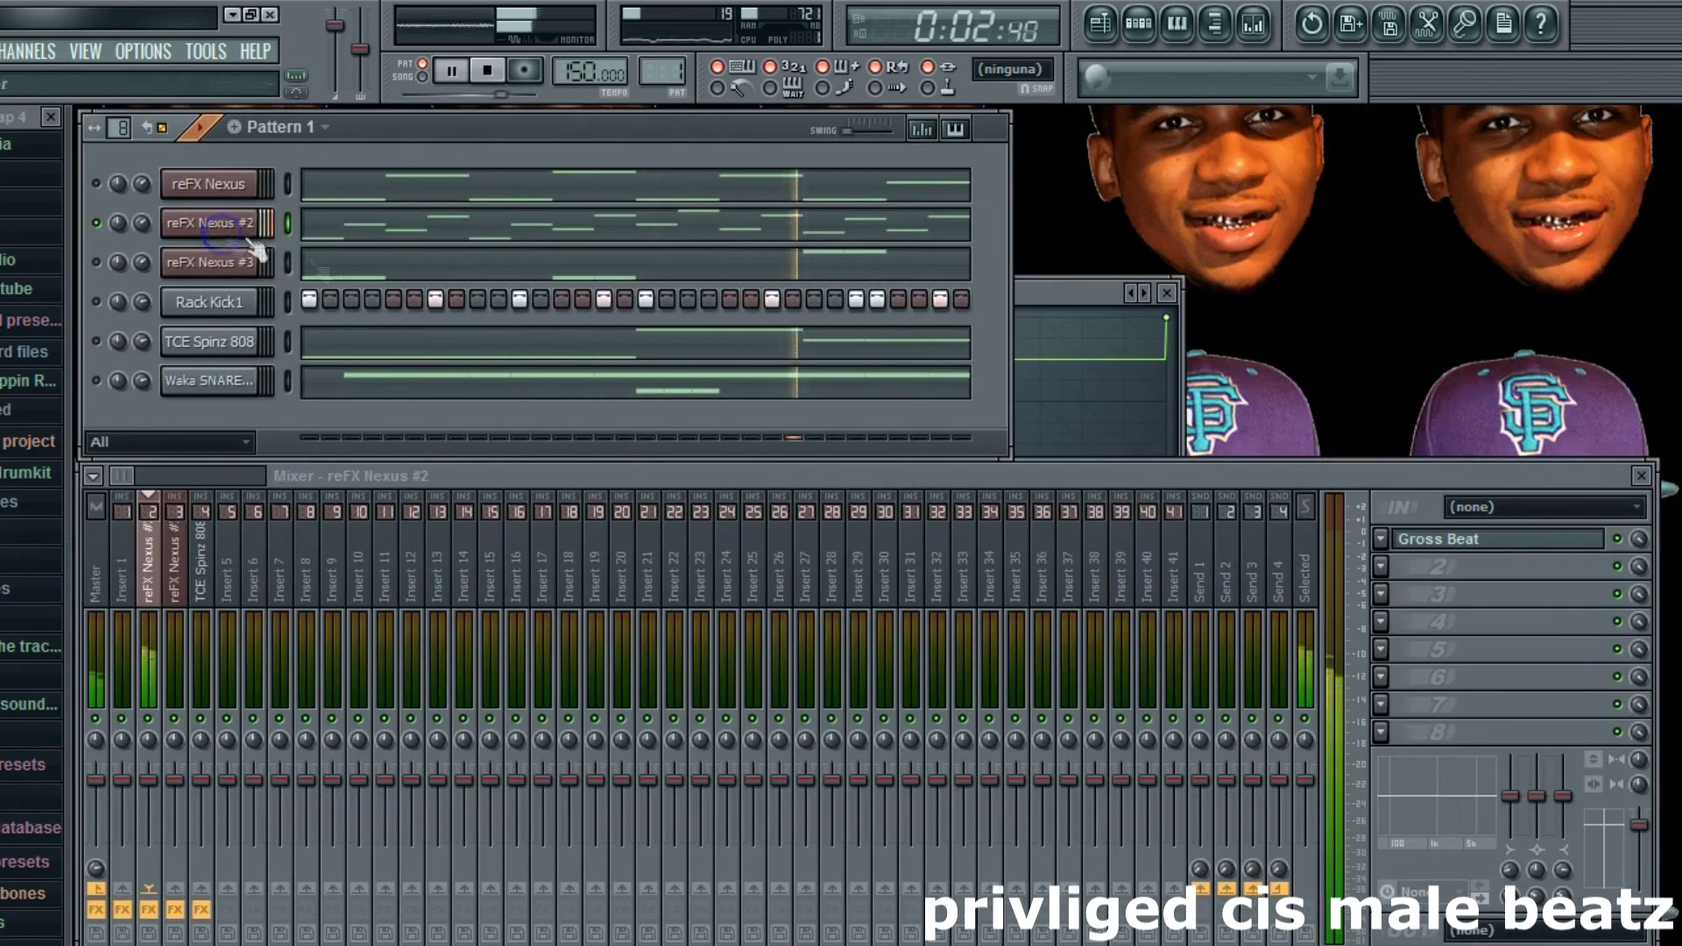
pyautogui.click(1388, 569)
pyautogui.click(1371, 563)
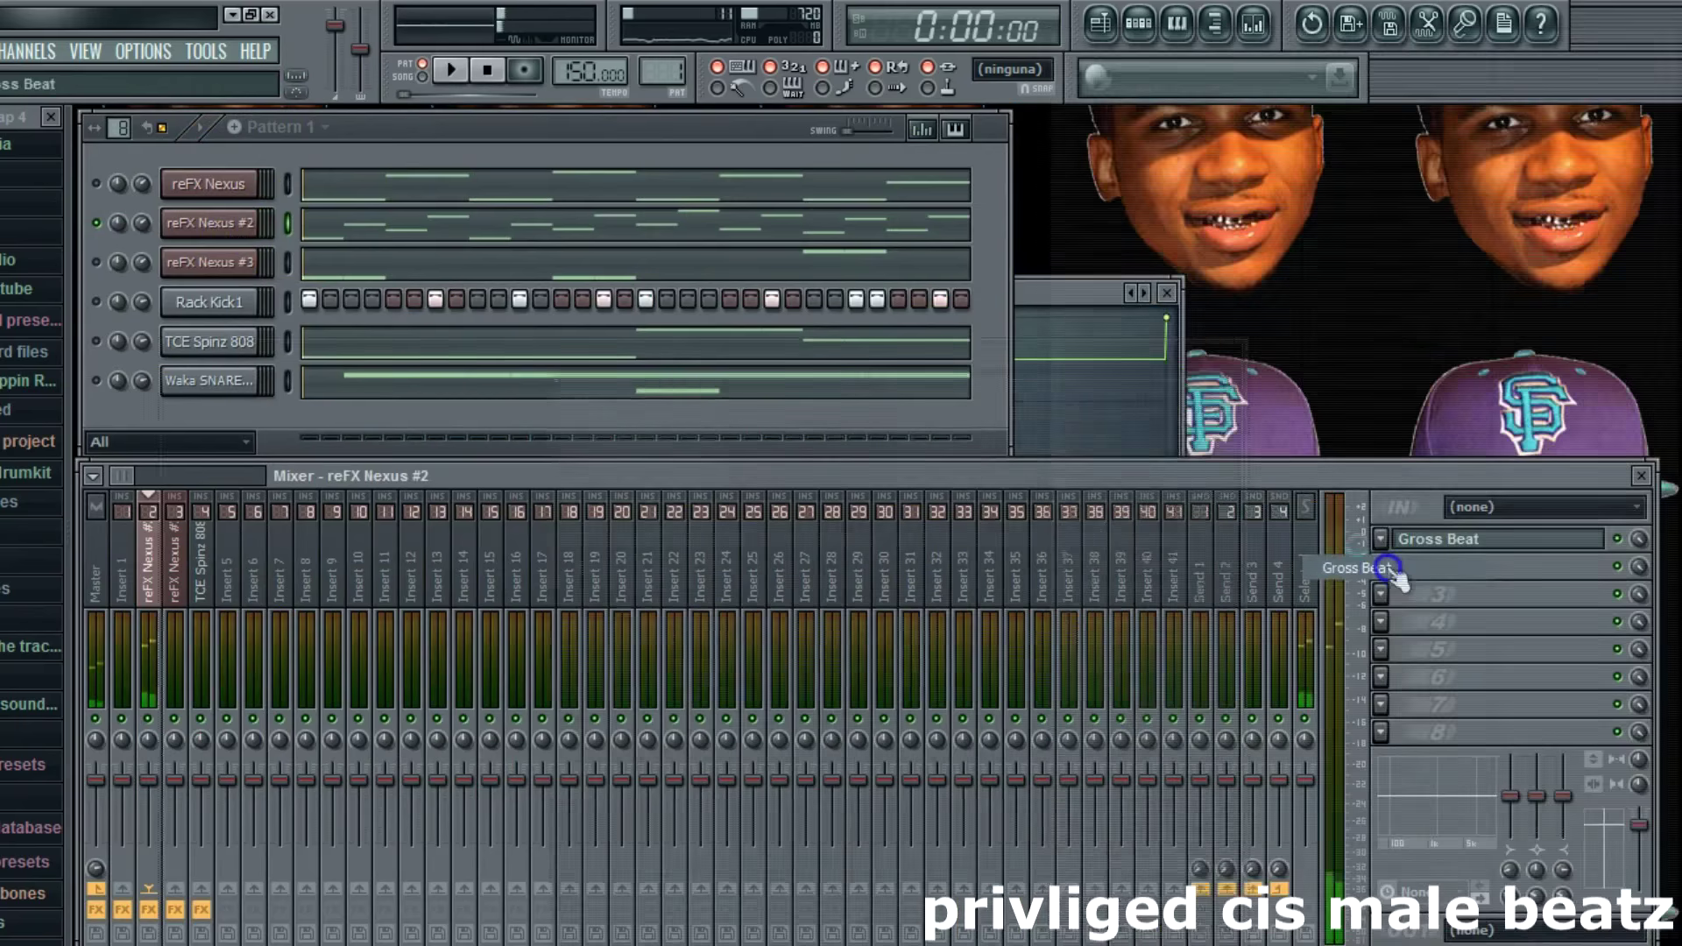
# Step: Change the new Gross Beat to the preset containing the Reverse time effect, select Reverse and start playback
pyautogui.click(1196, 356)
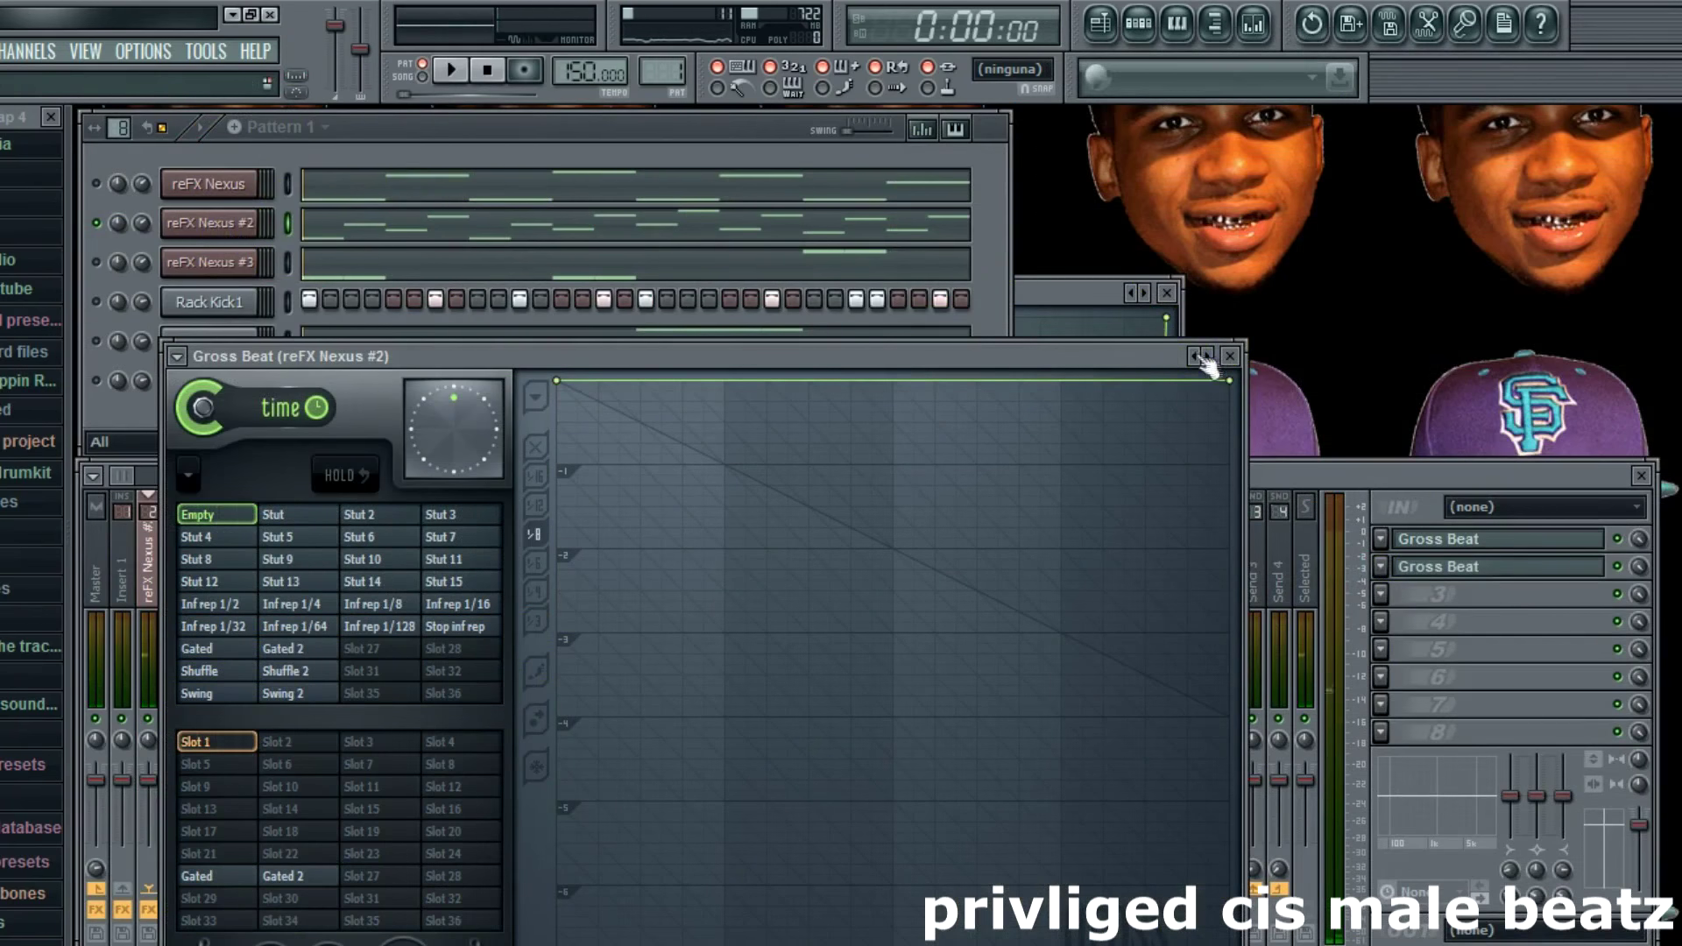
pyautogui.click(1197, 356)
pyautogui.click(1197, 356)
pyautogui.click(1197, 356)
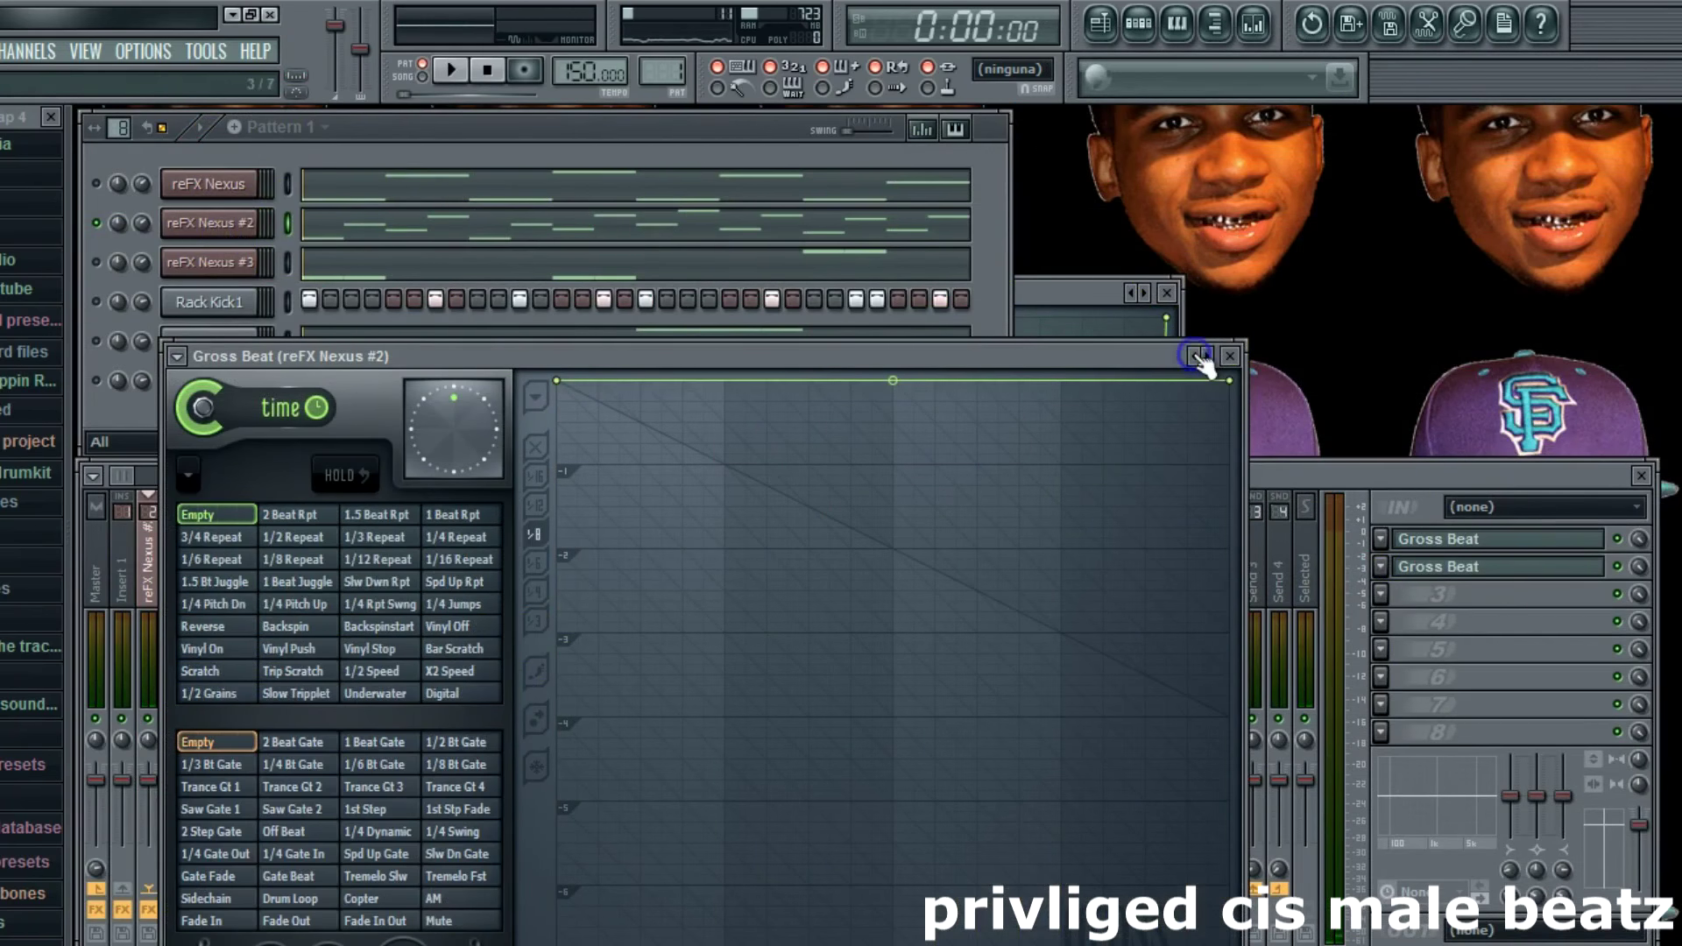
pyautogui.click(193, 625)
pyautogui.press('space')
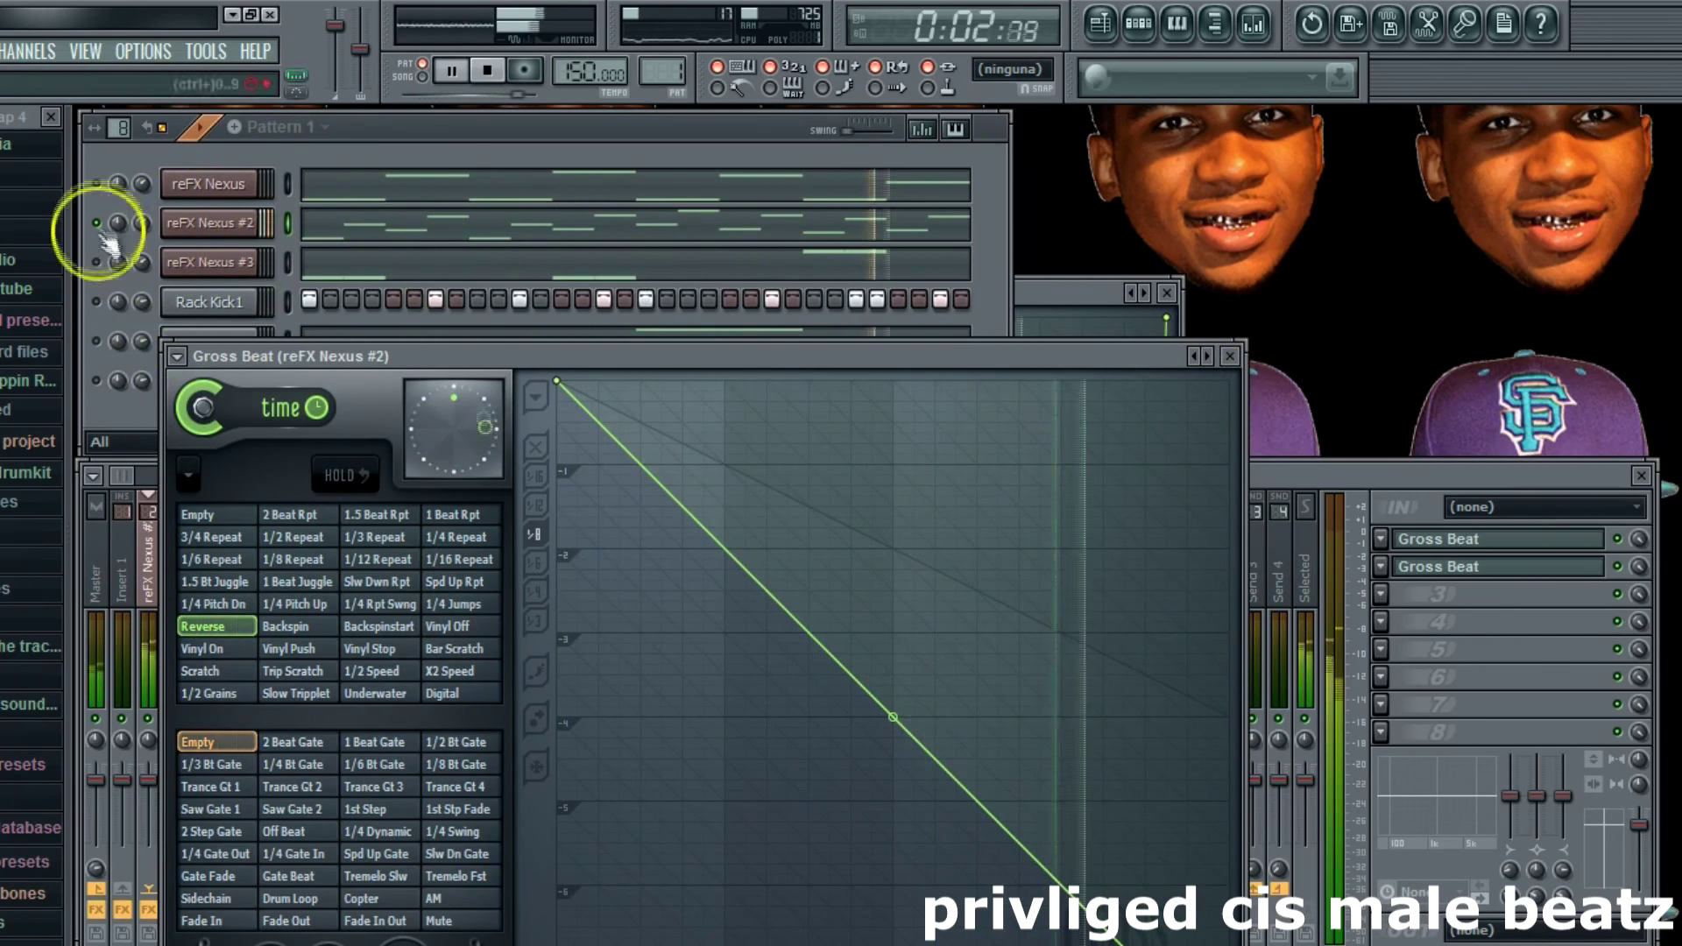
# Step: Turn the reFX Nexus #3, Rack Kick1, TCE Spinz 808 and Waka SNARE channels back on during playback
pyautogui.click(85, 195)
pyautogui.click(98, 186)
pyautogui.click(98, 186)
pyautogui.click(98, 263)
pyautogui.moveTo(144, 219); pyautogui.dragTo(144, 219)
pyautogui.click(92, 304)
pyautogui.click(97, 337)
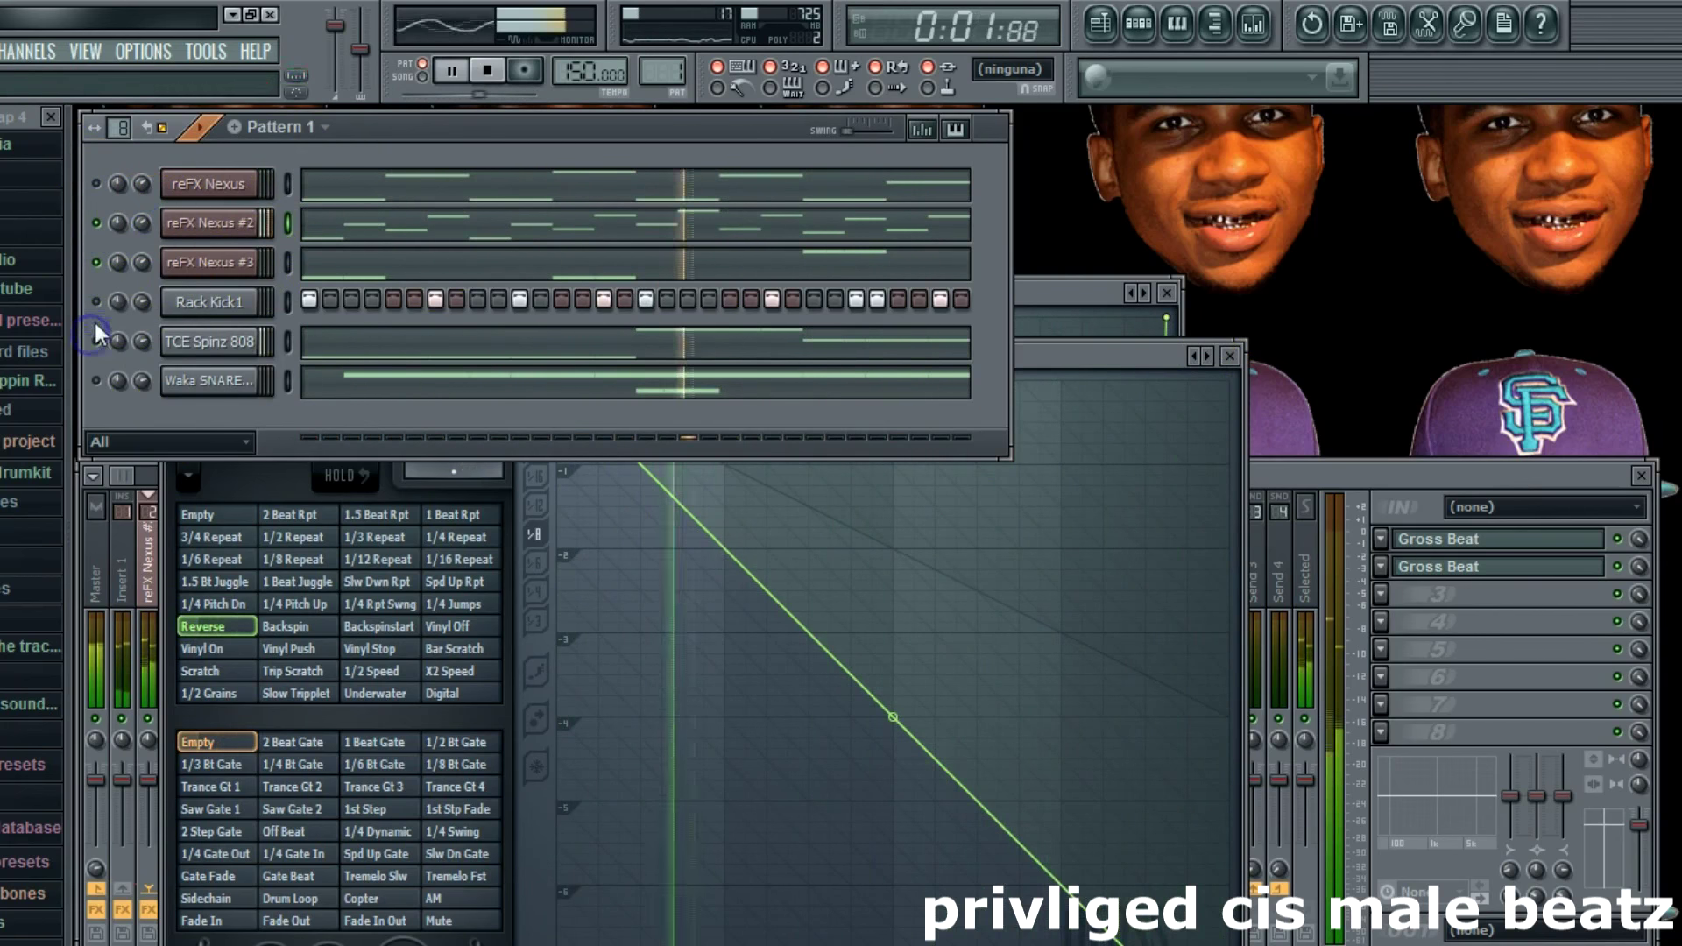
pyautogui.click(95, 379)
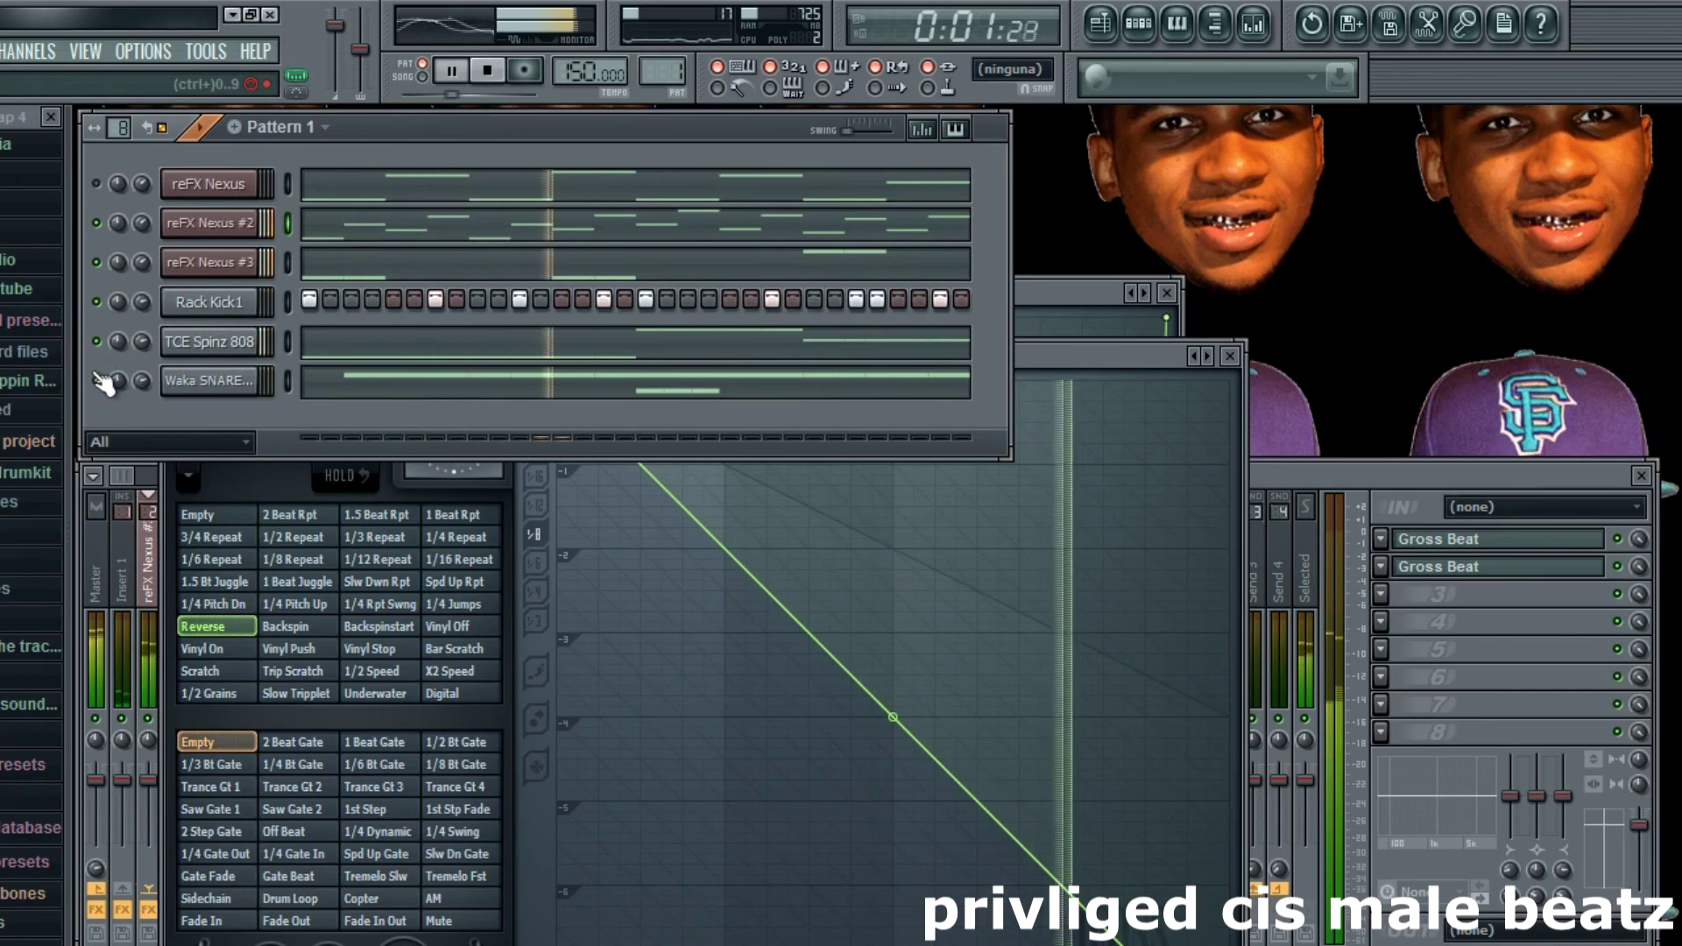
# Step: Transpose all reFX Nexus #2 notes down one octave and close the piano roll
pyautogui.click(333, 226)
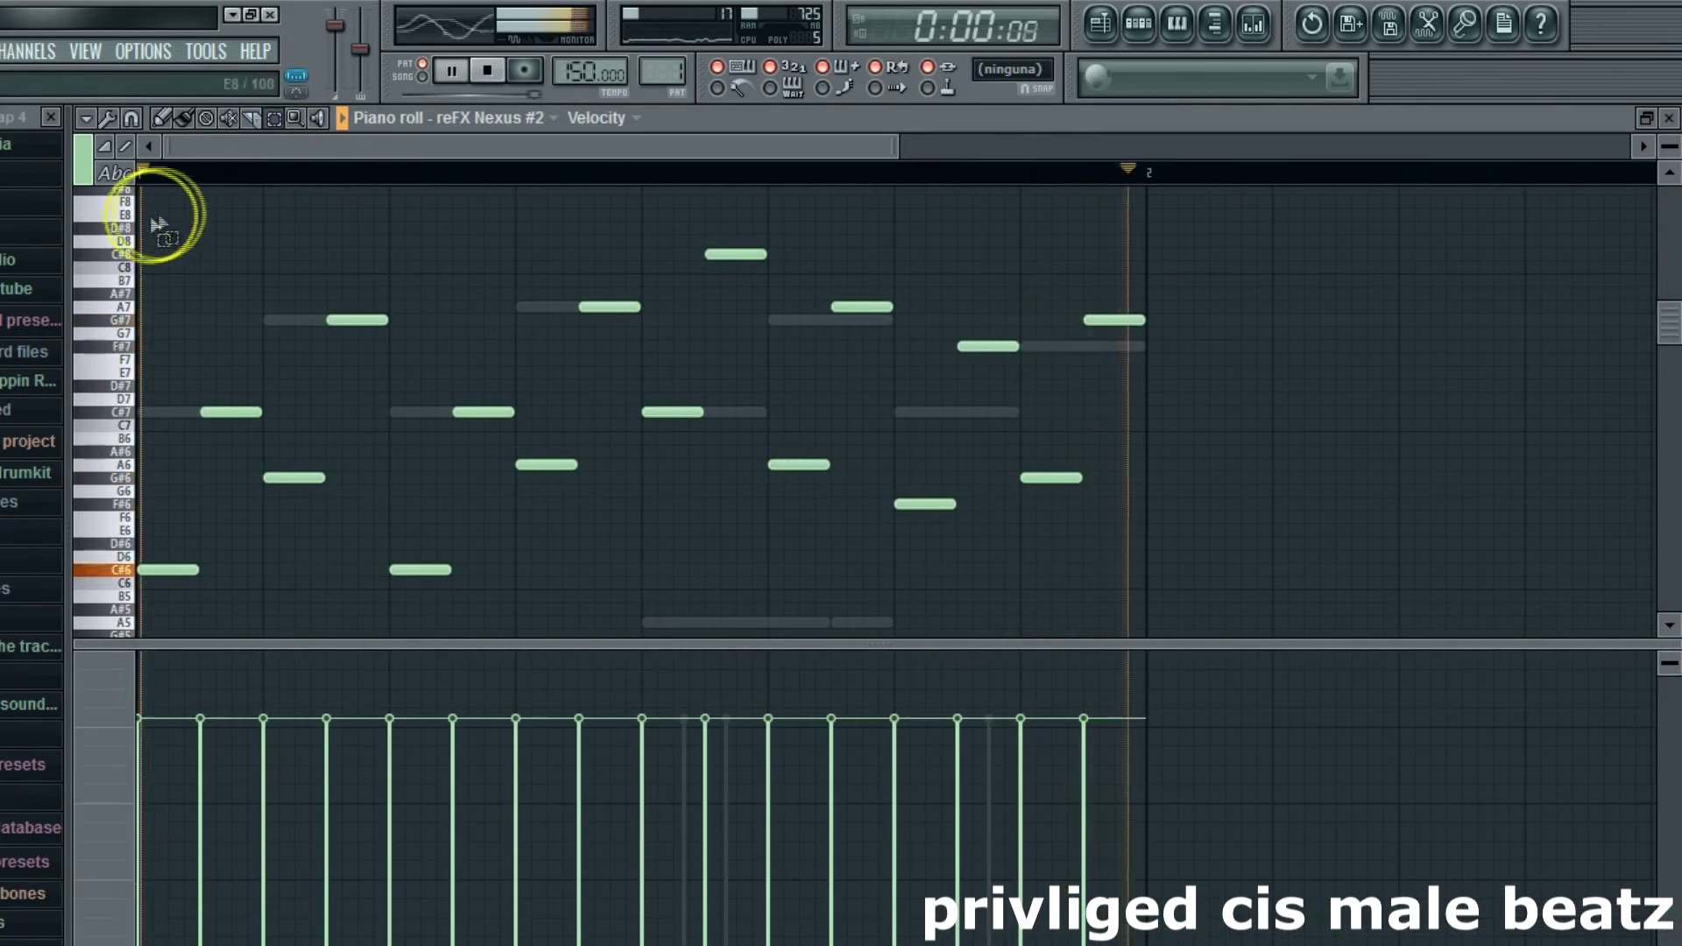
pyautogui.moveTo(132, 196); pyautogui.dragTo(200, 127)
pyautogui.scroll(-3, 185, 508)
pyautogui.moveTo(180, 541); pyautogui.dragTo(143, 601)
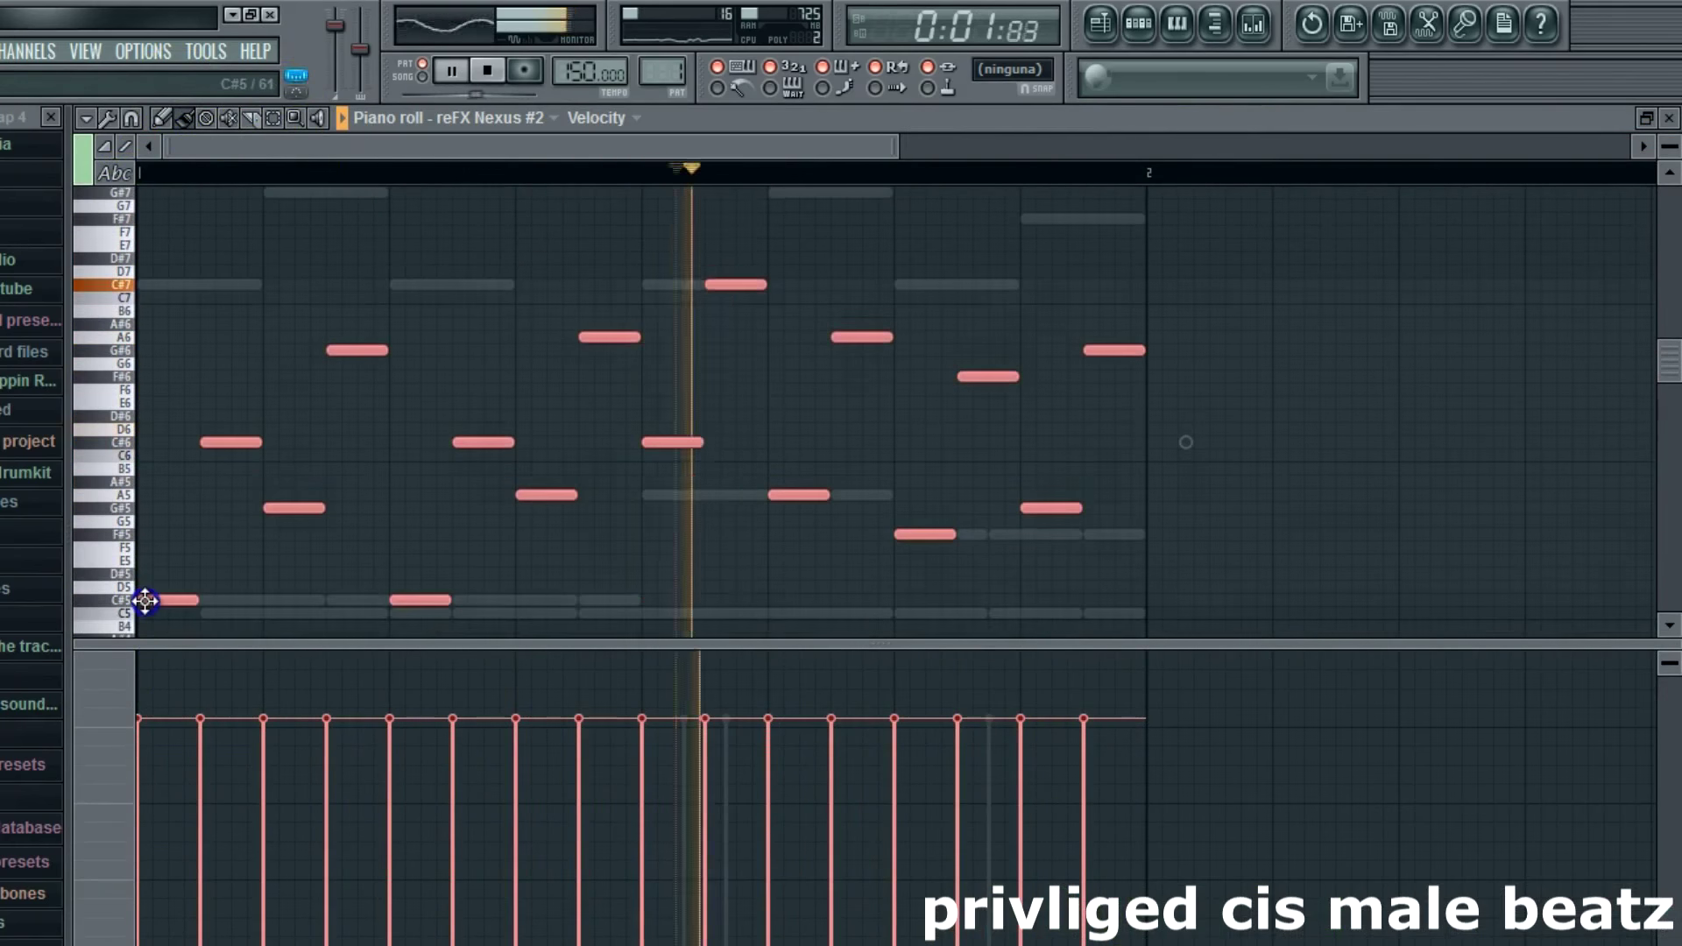
pyautogui.click(1668, 118)
# Step: Add the HIHAT1 sample from the drumkit as a new channel and fill every 4 steps
pyautogui.scroll(-10, 32, 526)
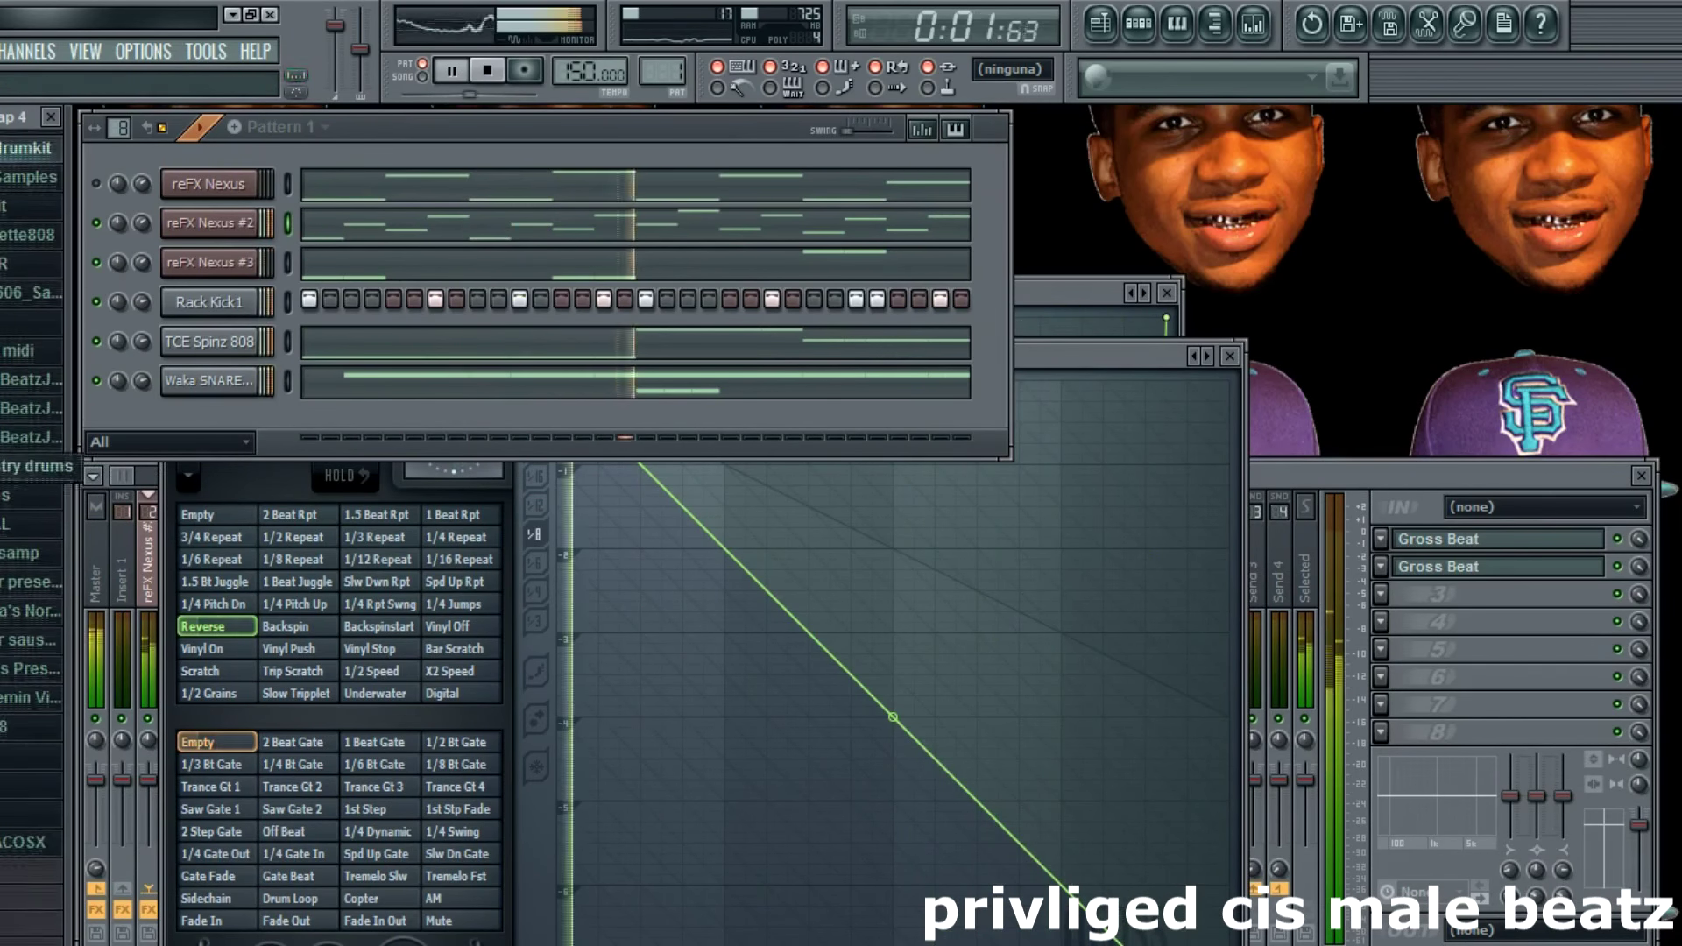
pyautogui.scroll(-10, 32, 526)
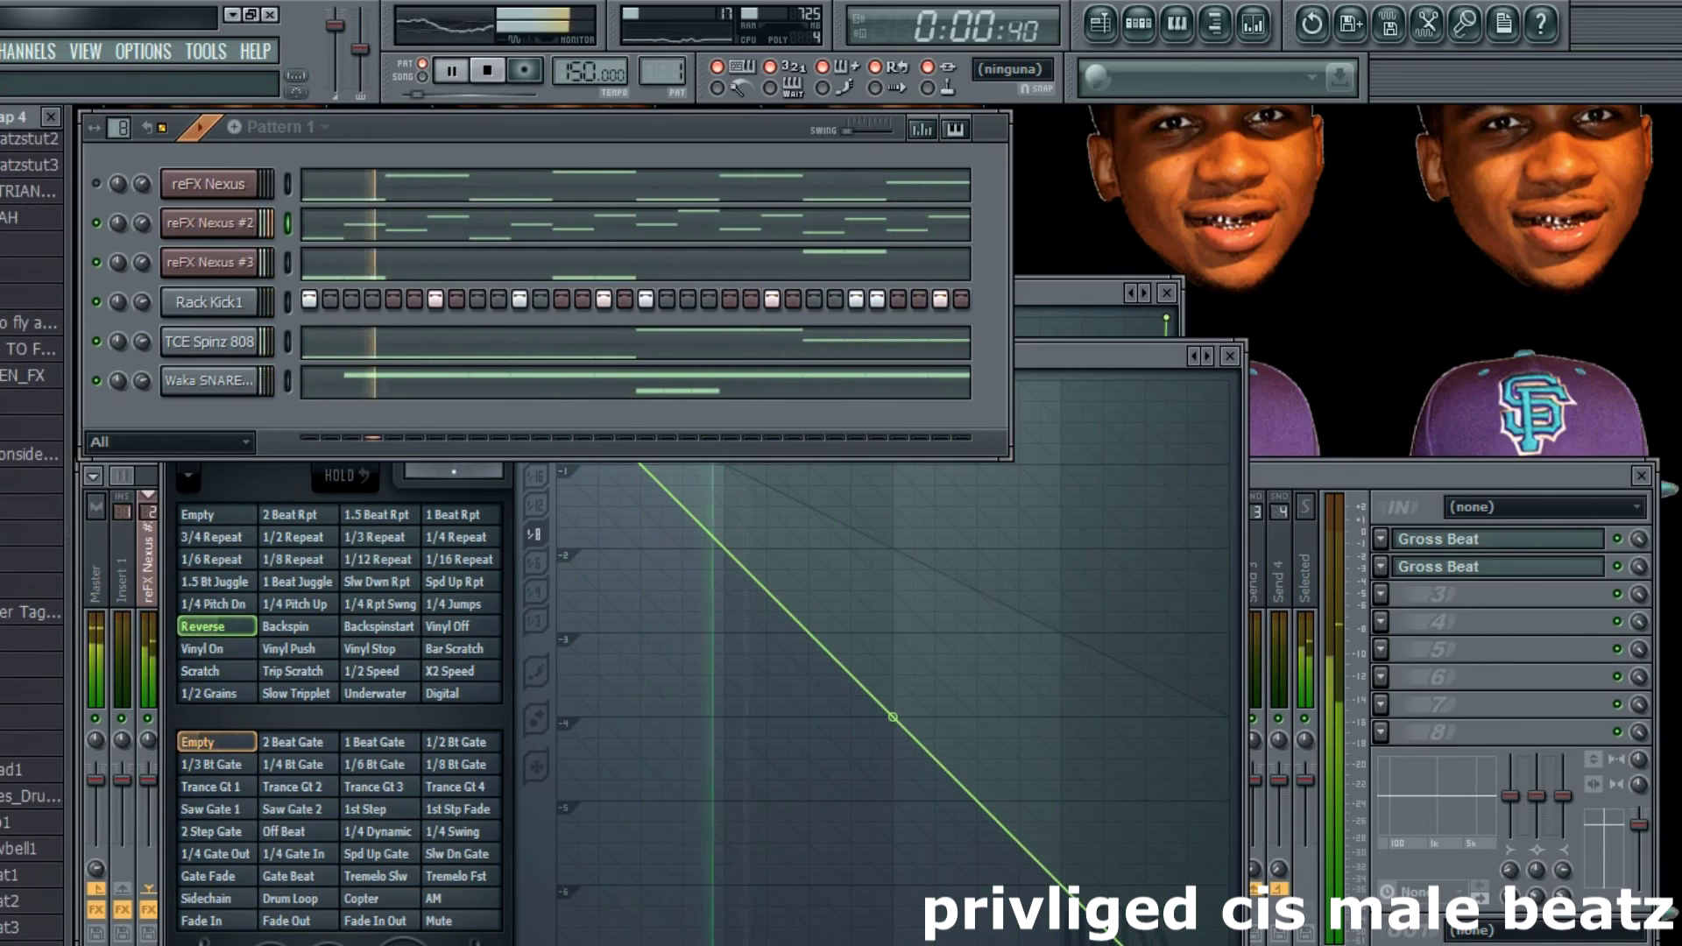
pyautogui.moveTo(181, 419); pyautogui.dragTo(182, 421)
pyautogui.rightClick(256, 412)
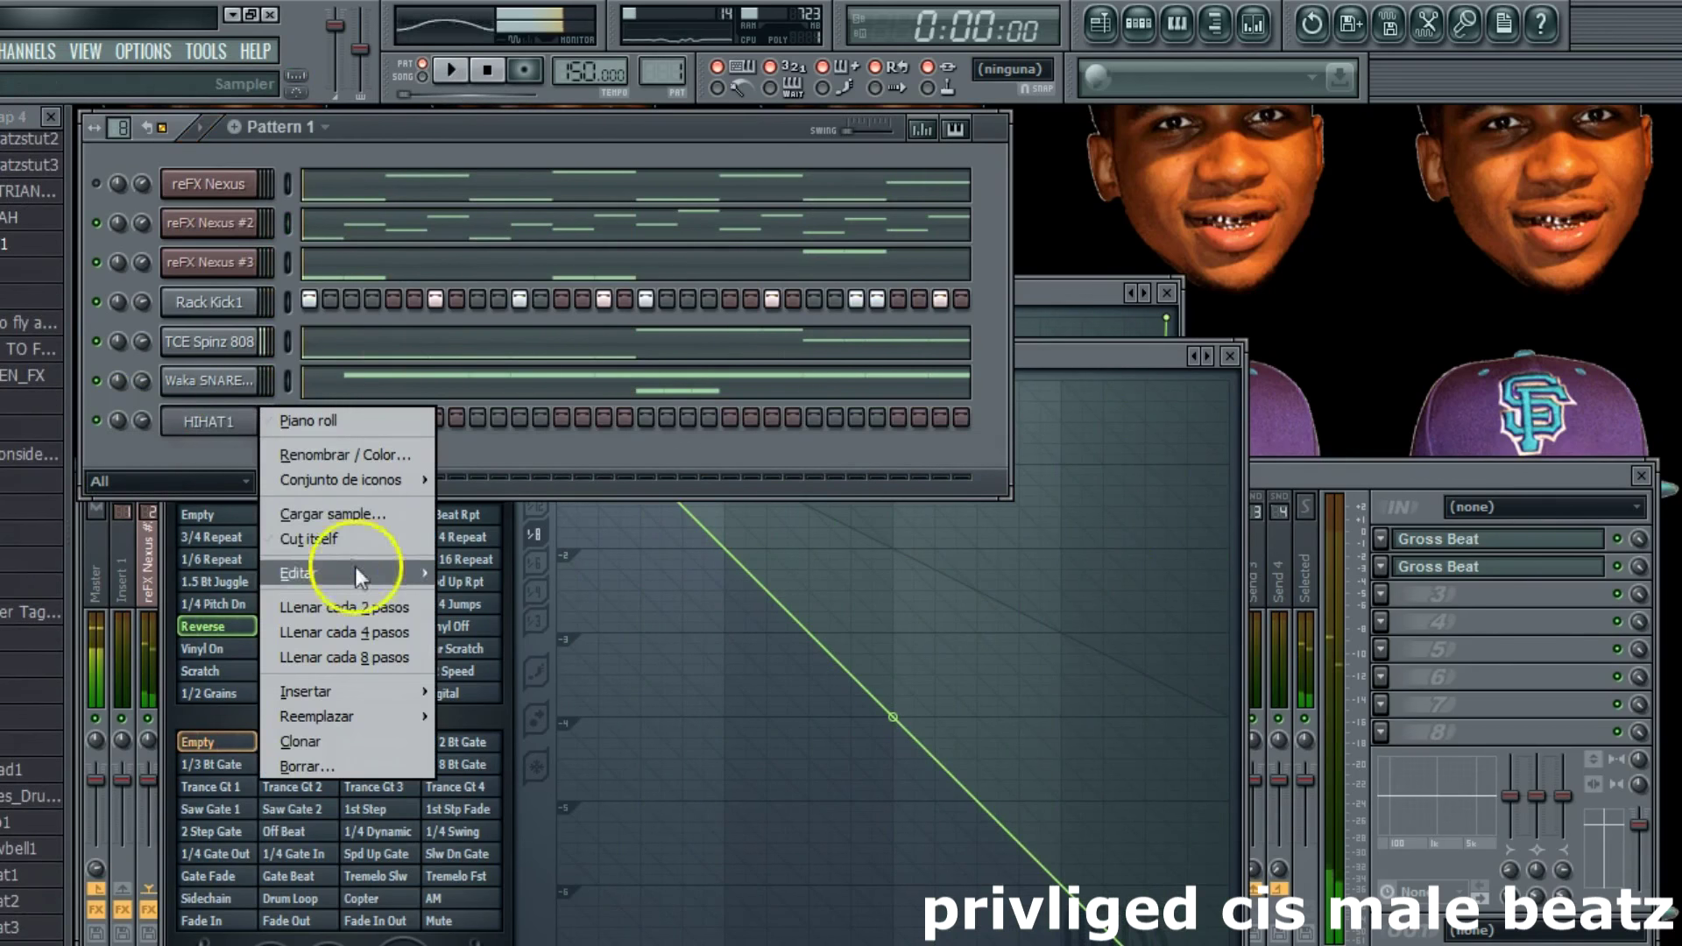
pyautogui.click(351, 629)
# Step: Vary the HIHAT1 pattern during playback with extra hits, including steps 7 and 19, and remove unwanted ones
pyautogui.click(433, 419)
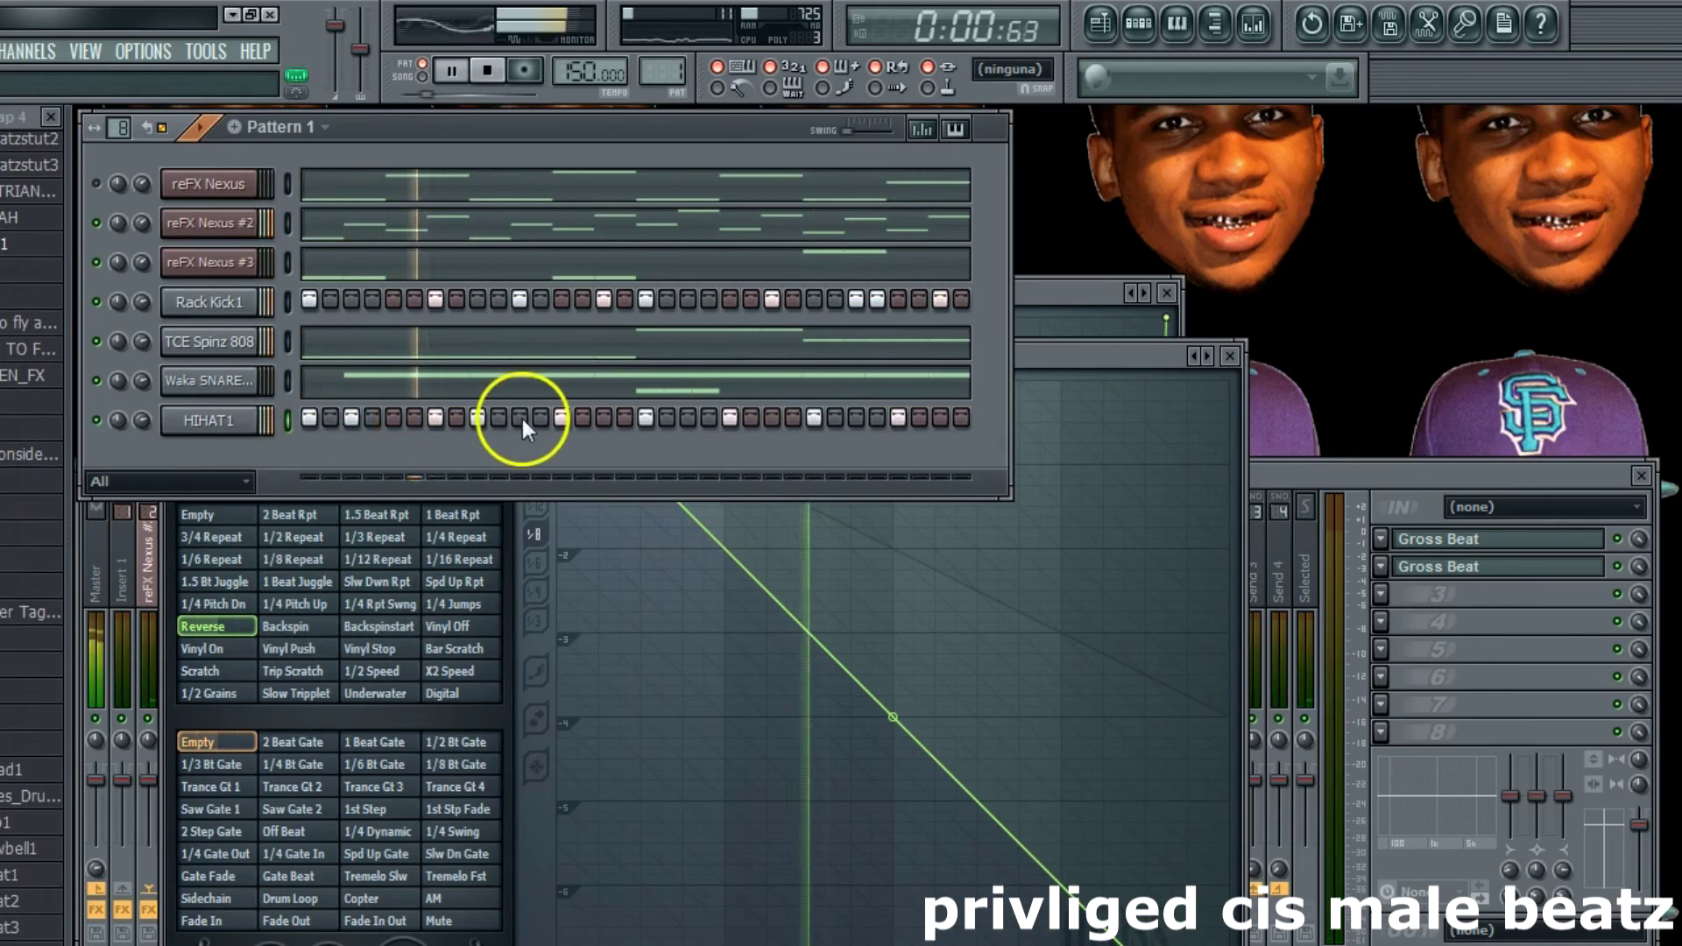
pyautogui.click(604, 419)
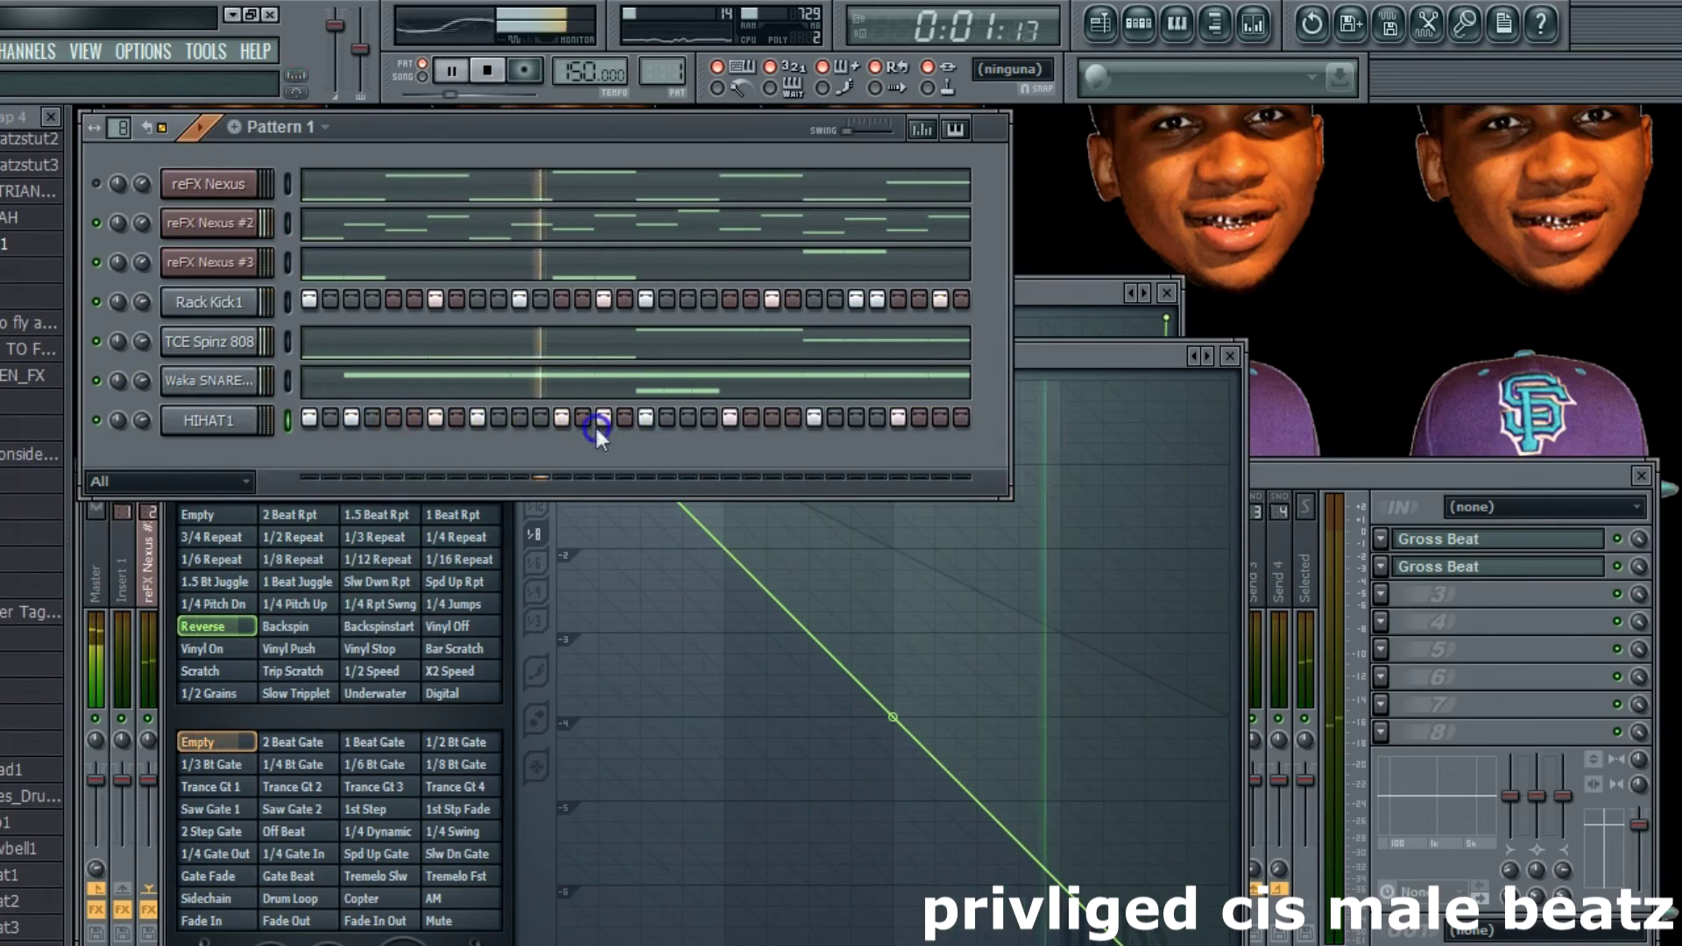
pyautogui.click(700, 423)
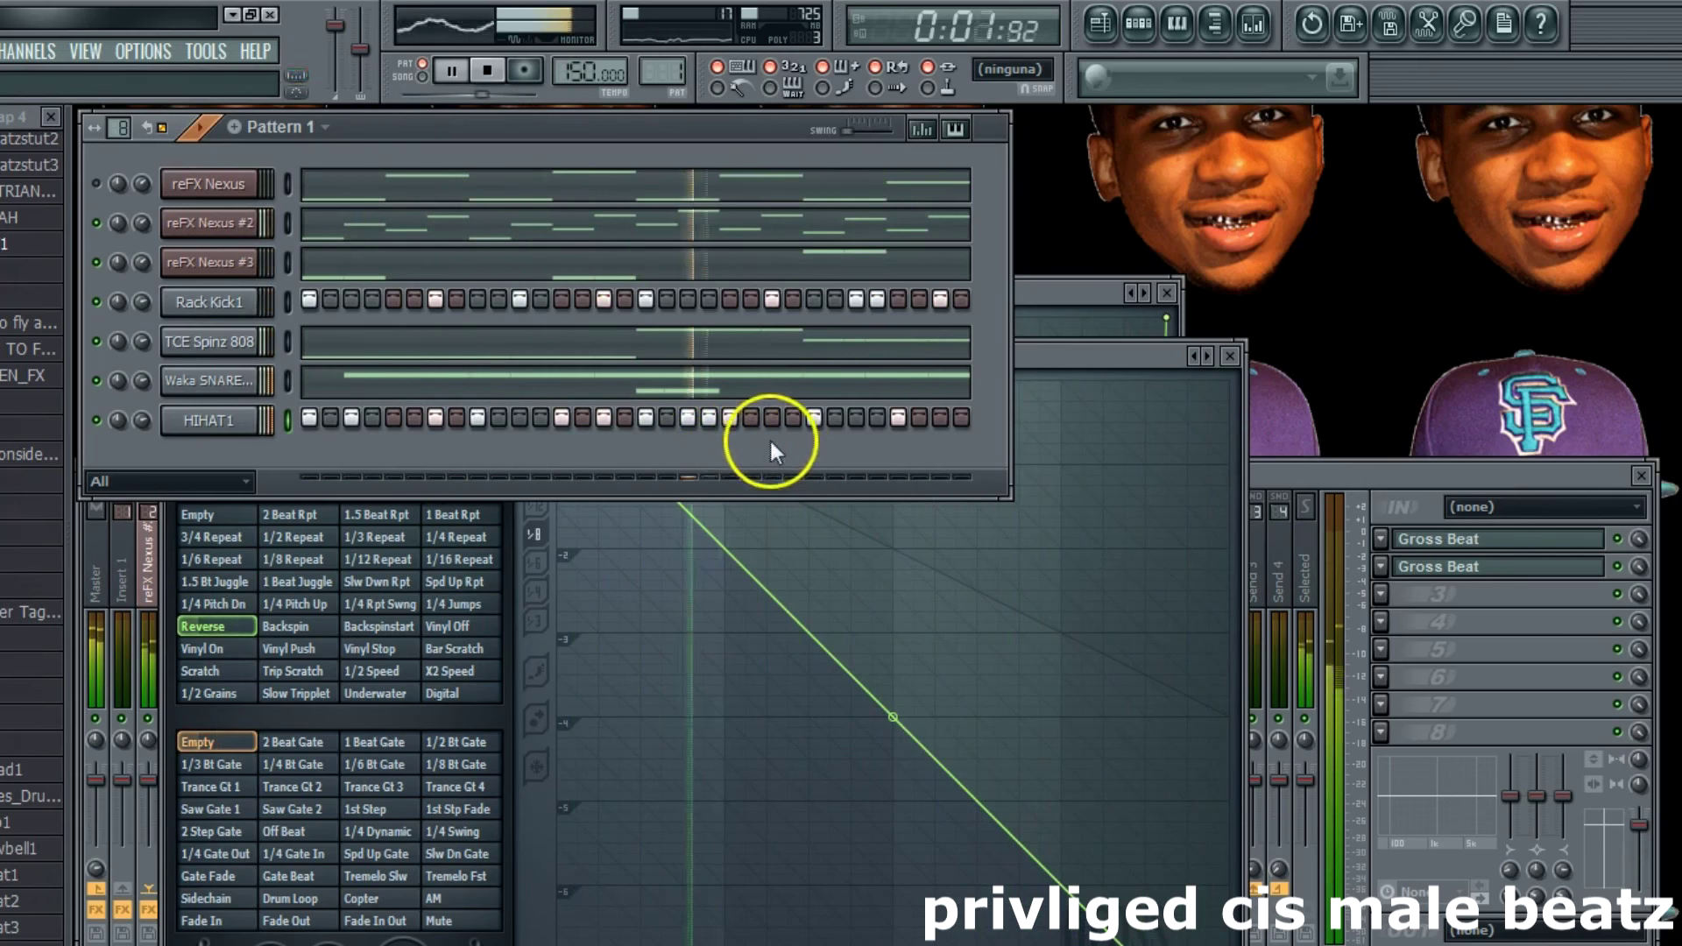
pyautogui.click(709, 420)
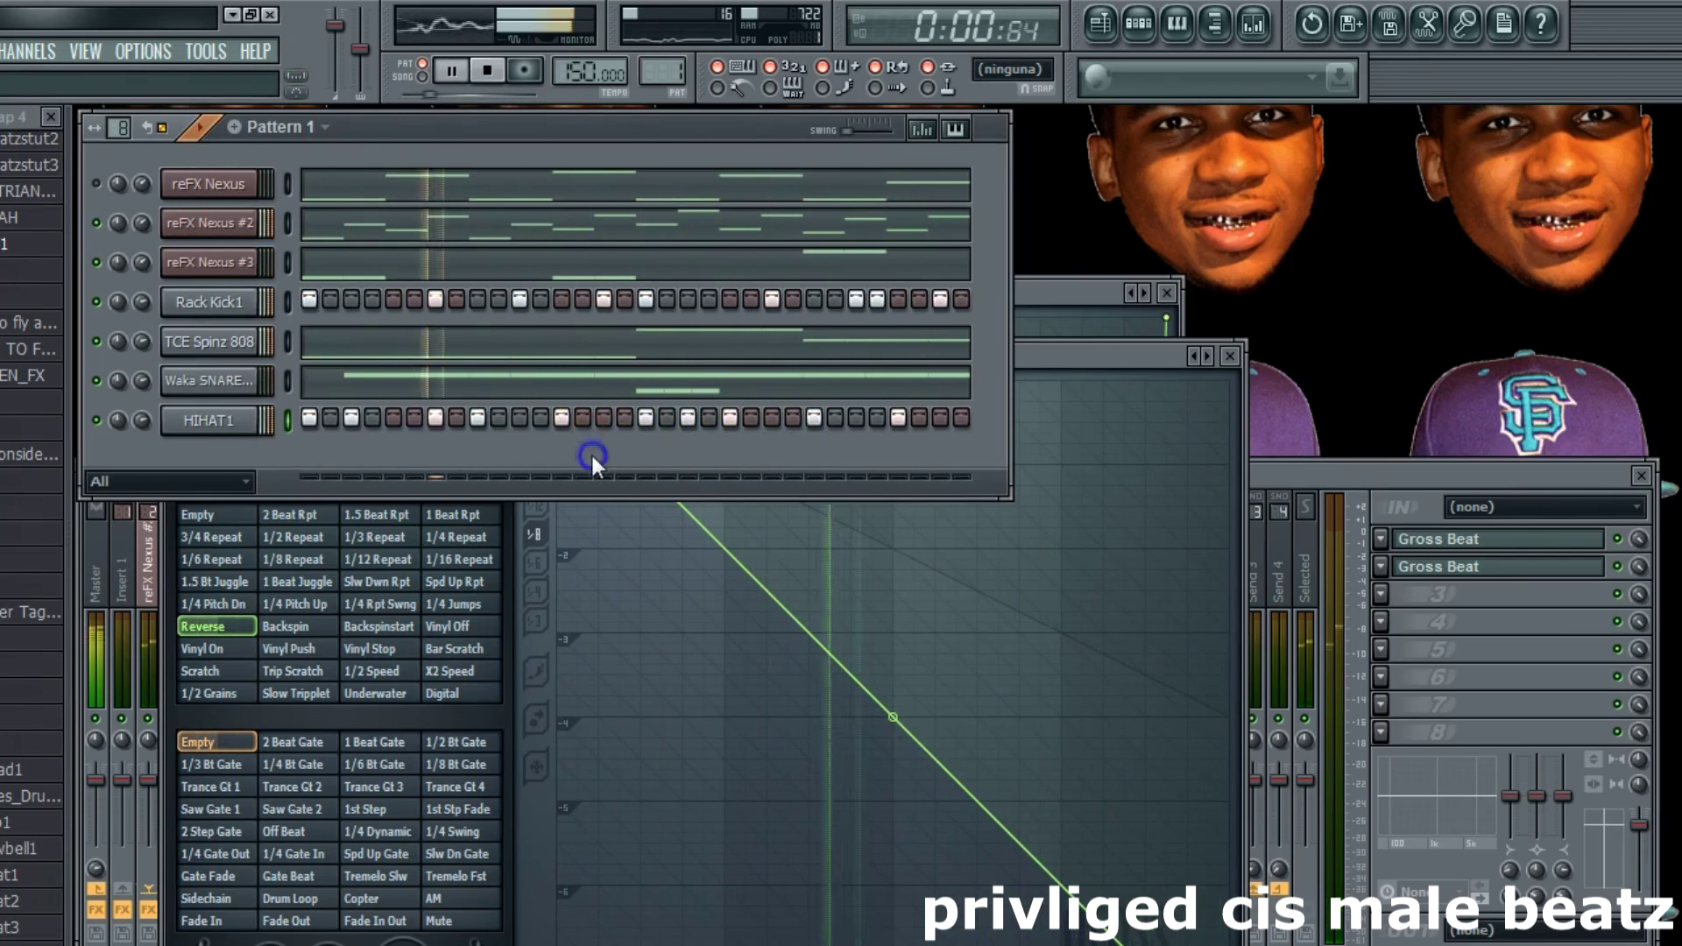
pyautogui.rightClick(726, 426)
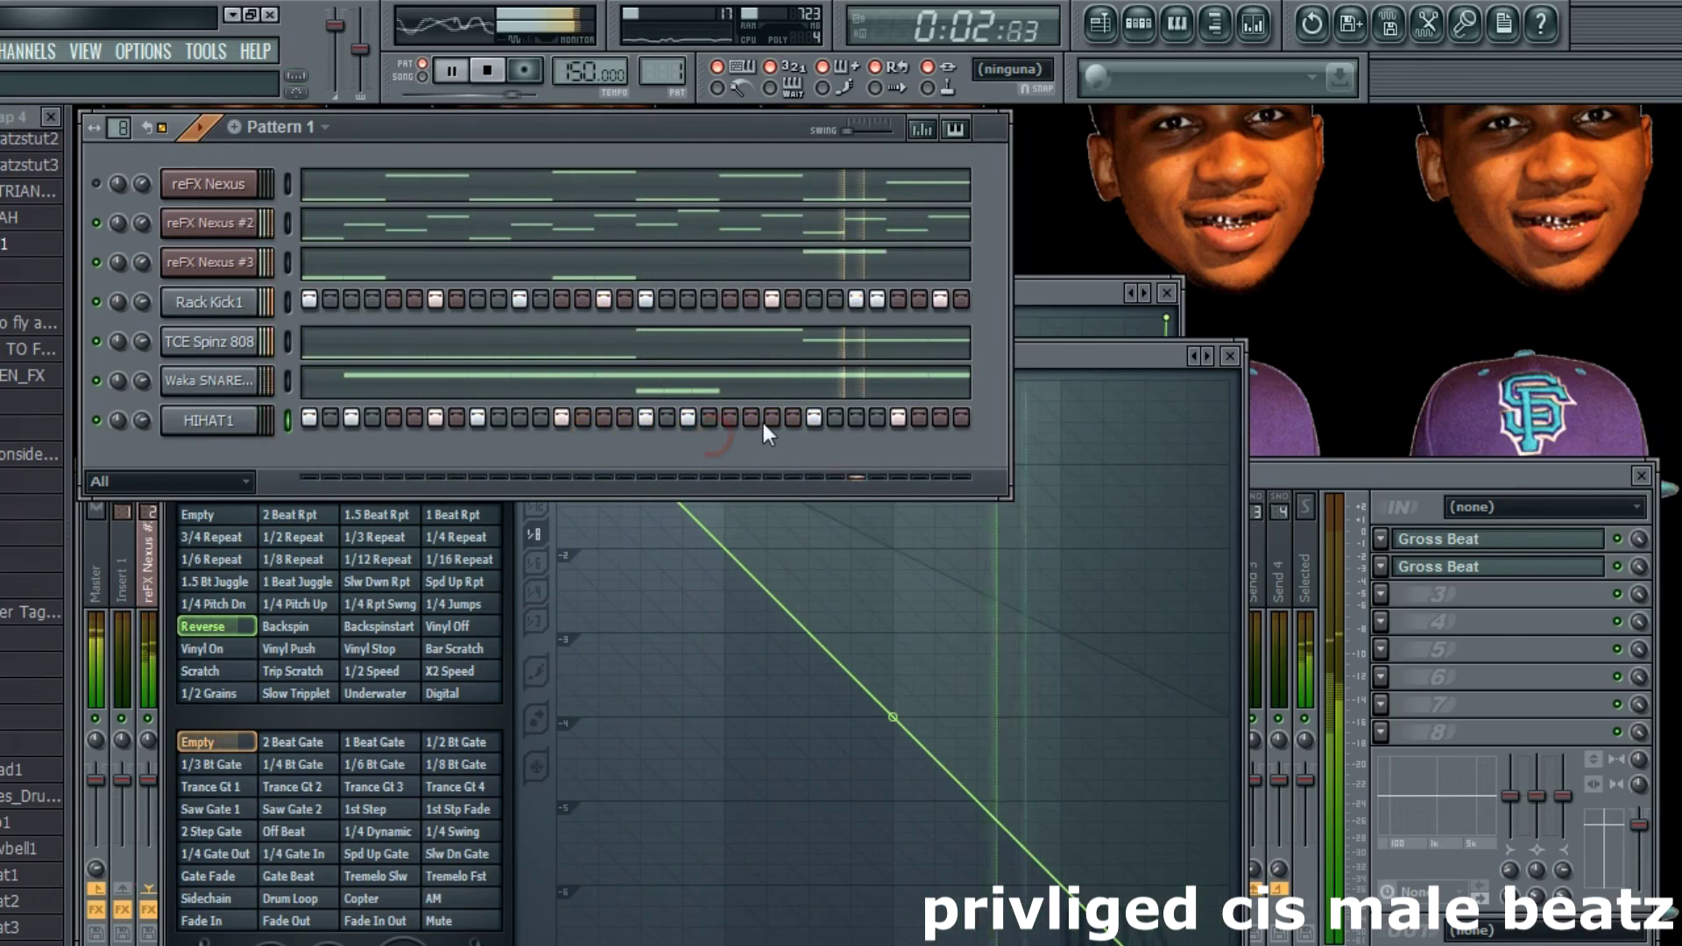
pyautogui.rightClick(564, 450)
pyautogui.click(603, 422)
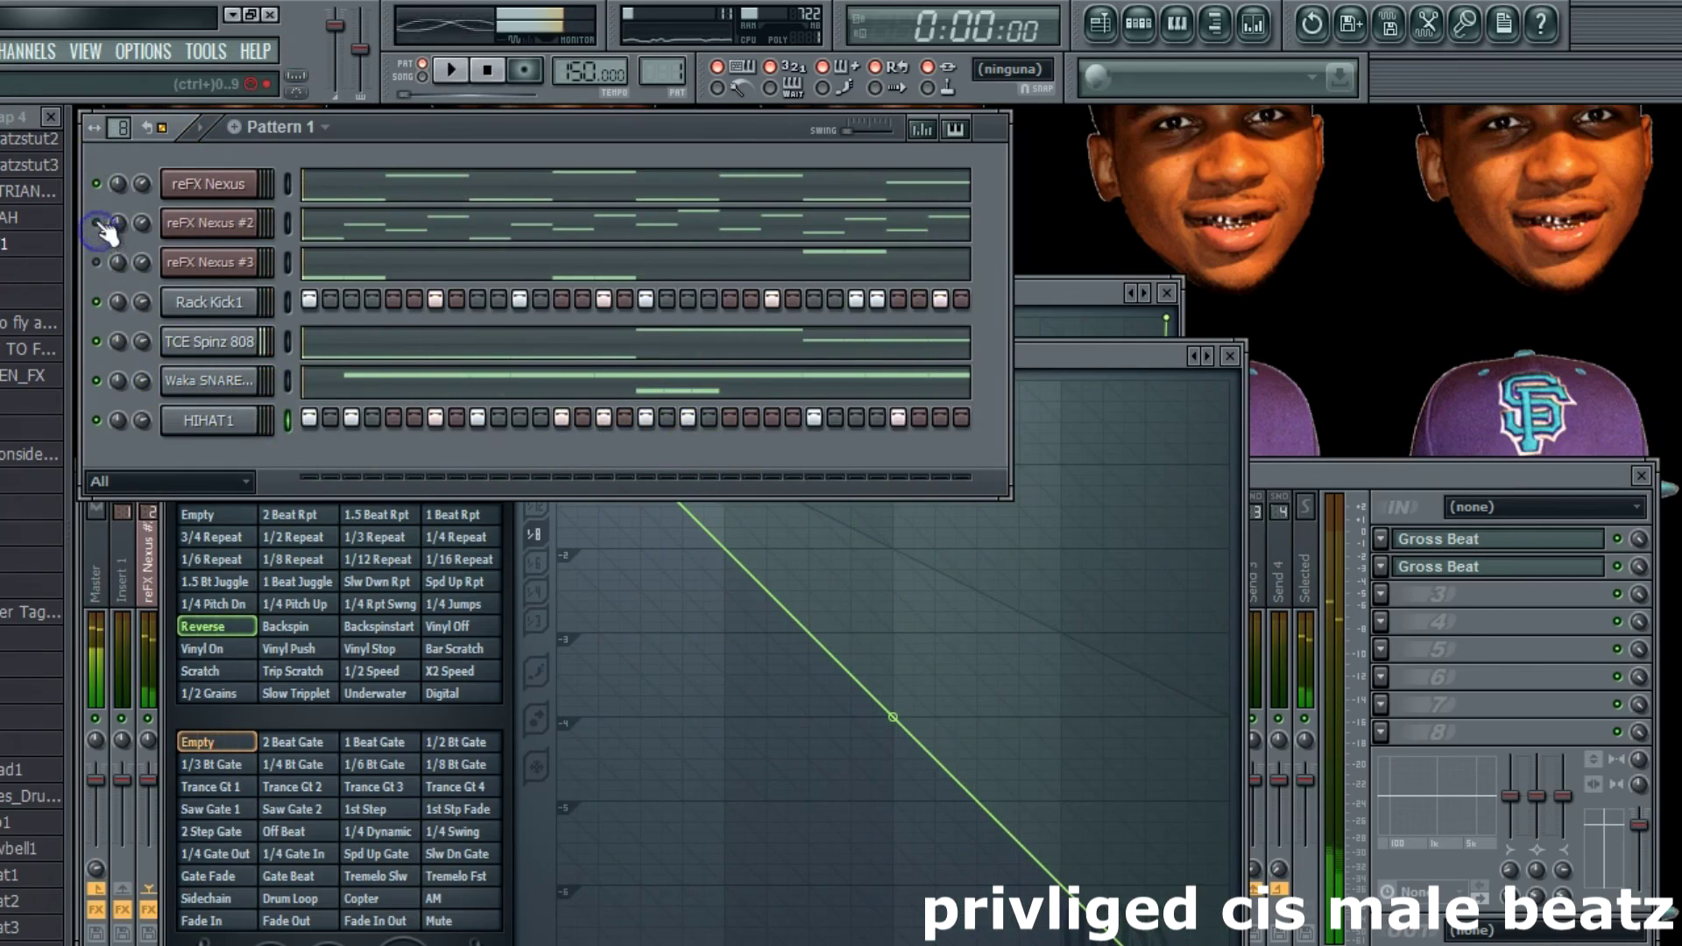
# Step: Solo reFX Nexus #2, reopen its second Gross Beat and switch it to the preset containing the flange effects
pyautogui.click(186, 223)
pyautogui.click(1433, 559)
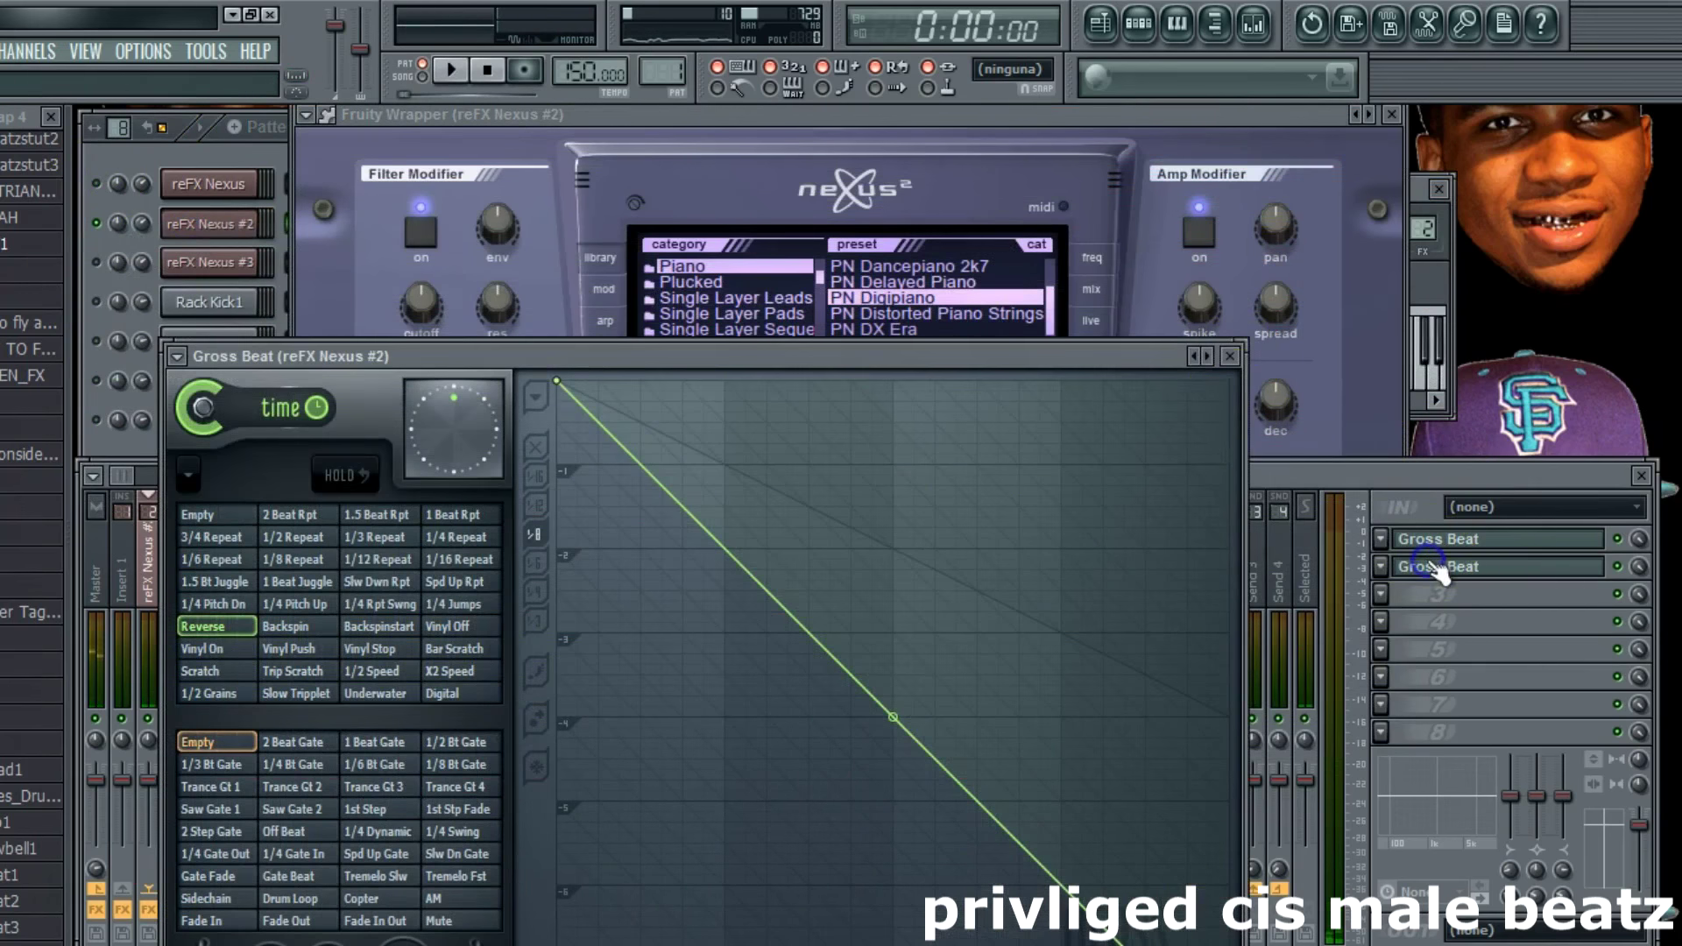
pyautogui.click(1208, 356)
pyautogui.click(1208, 356)
pyautogui.click(1208, 356)
pyautogui.click(1207, 356)
pyautogui.click(1208, 355)
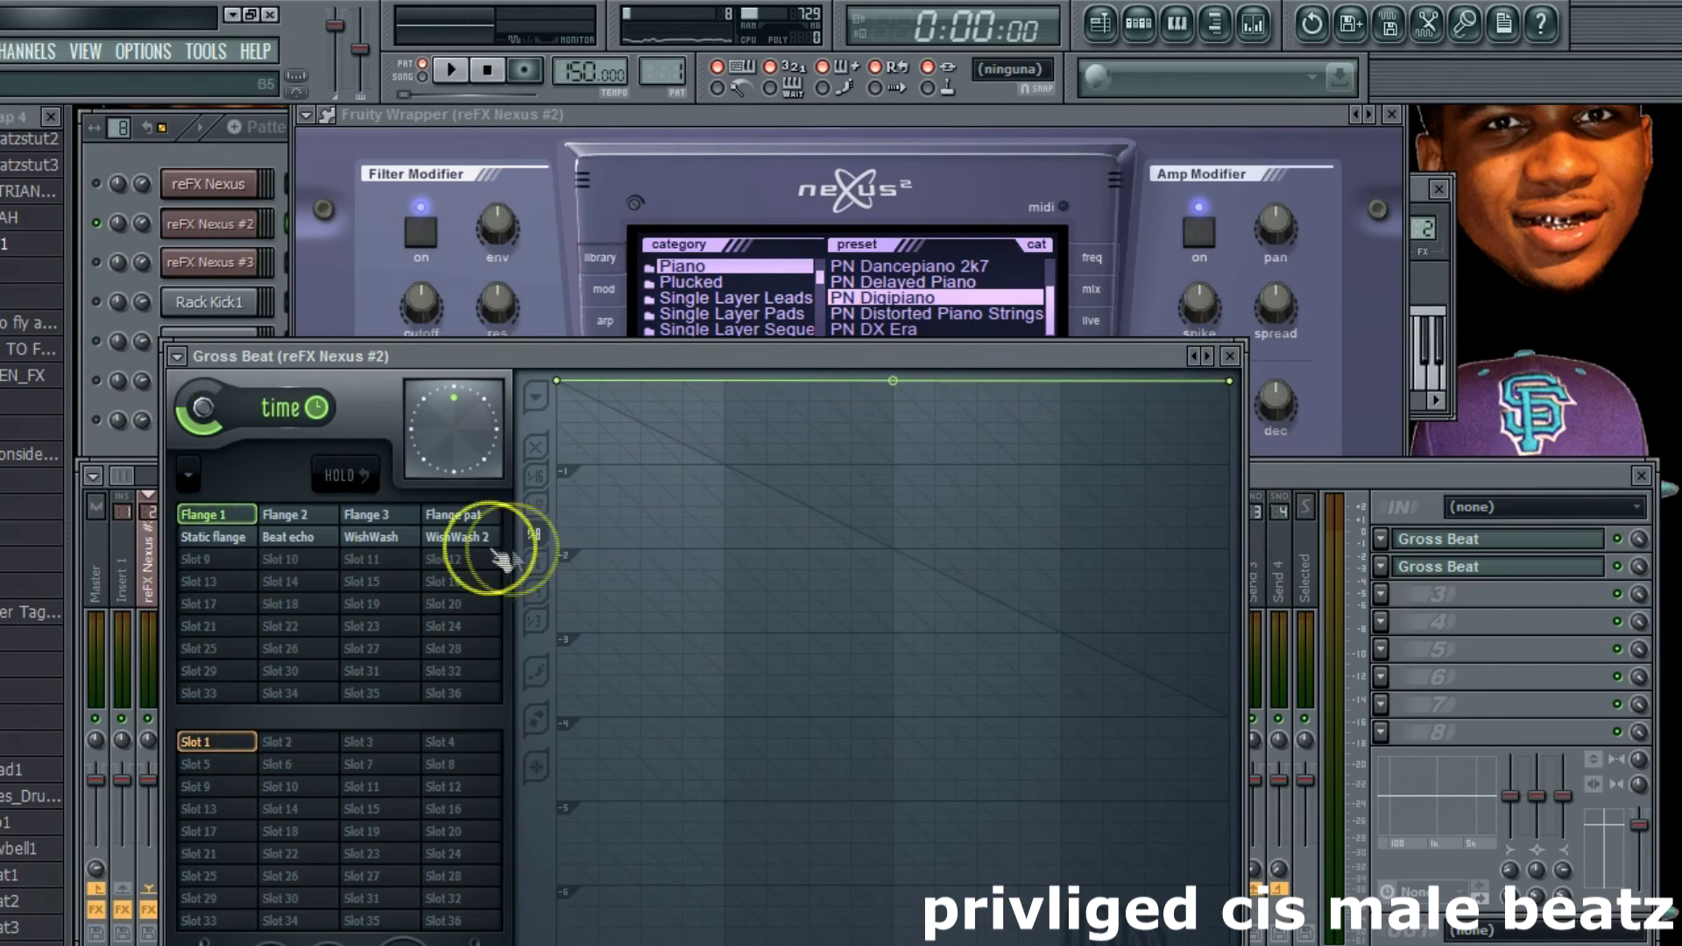
# Step: Apply the WishWash 2 time effect to reFX Nexus #2's Gross Beat, start playback and return to the pattern
pyautogui.click(482, 539)
pyautogui.press('space')
pyautogui.click(153, 149)
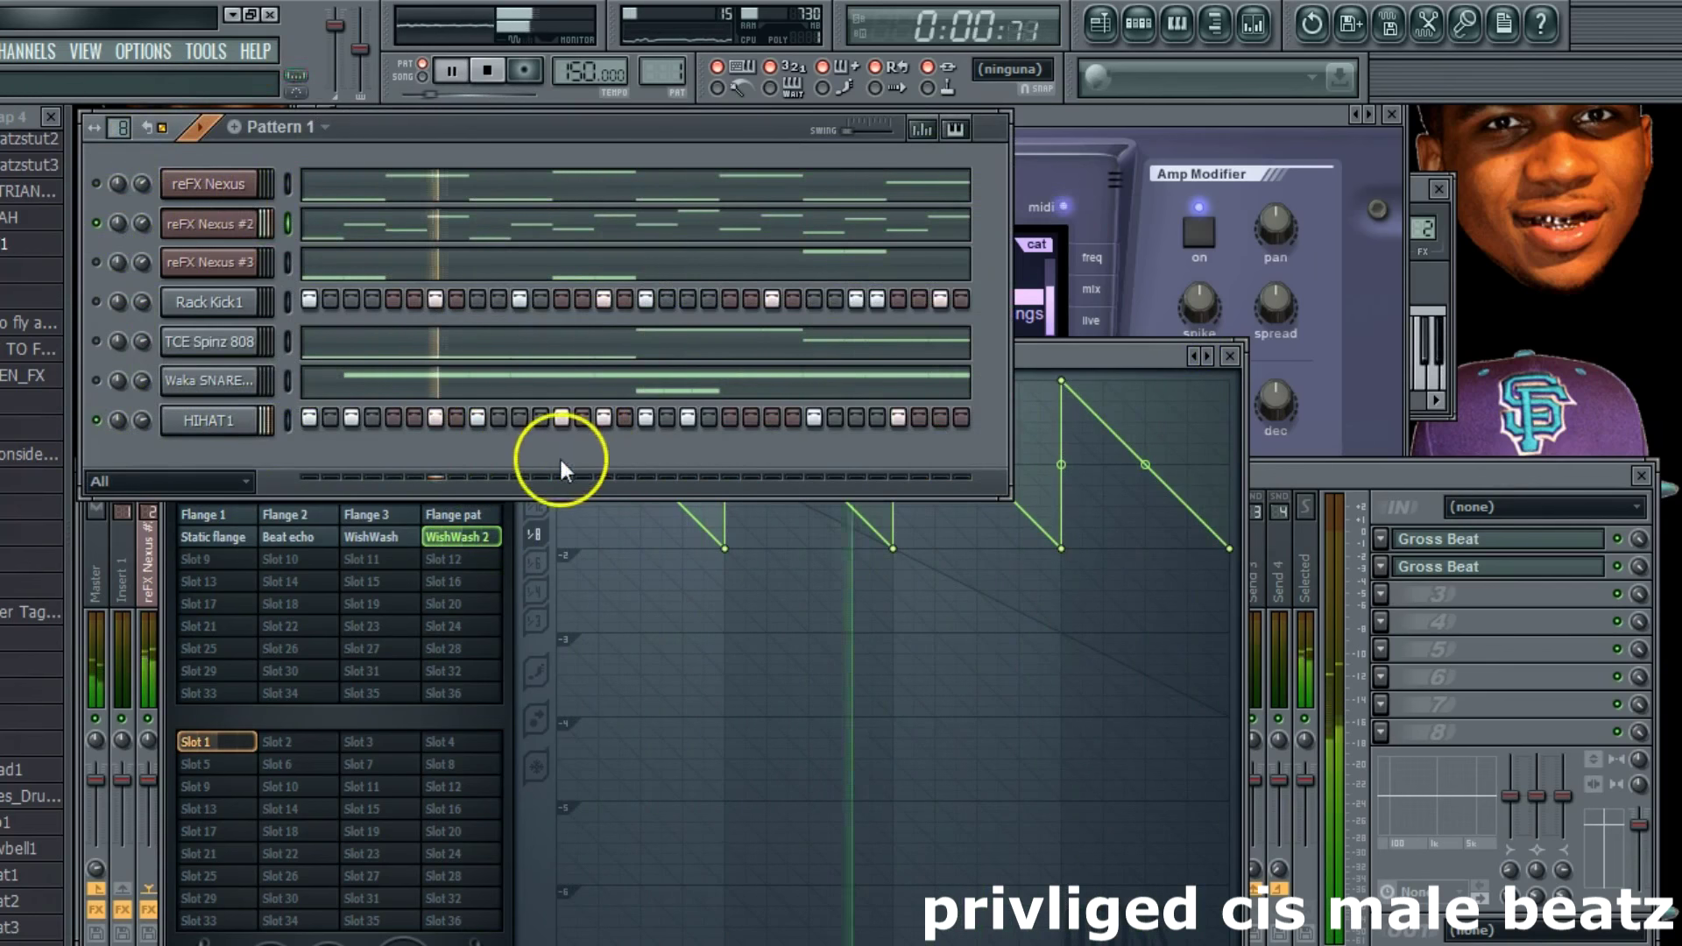
# Step: Add HIHAT1 hits on steps 14, 28 and 31 and clear those on steps 15 and 29
pyautogui.click(583, 421)
pyautogui.rightClick(605, 419)
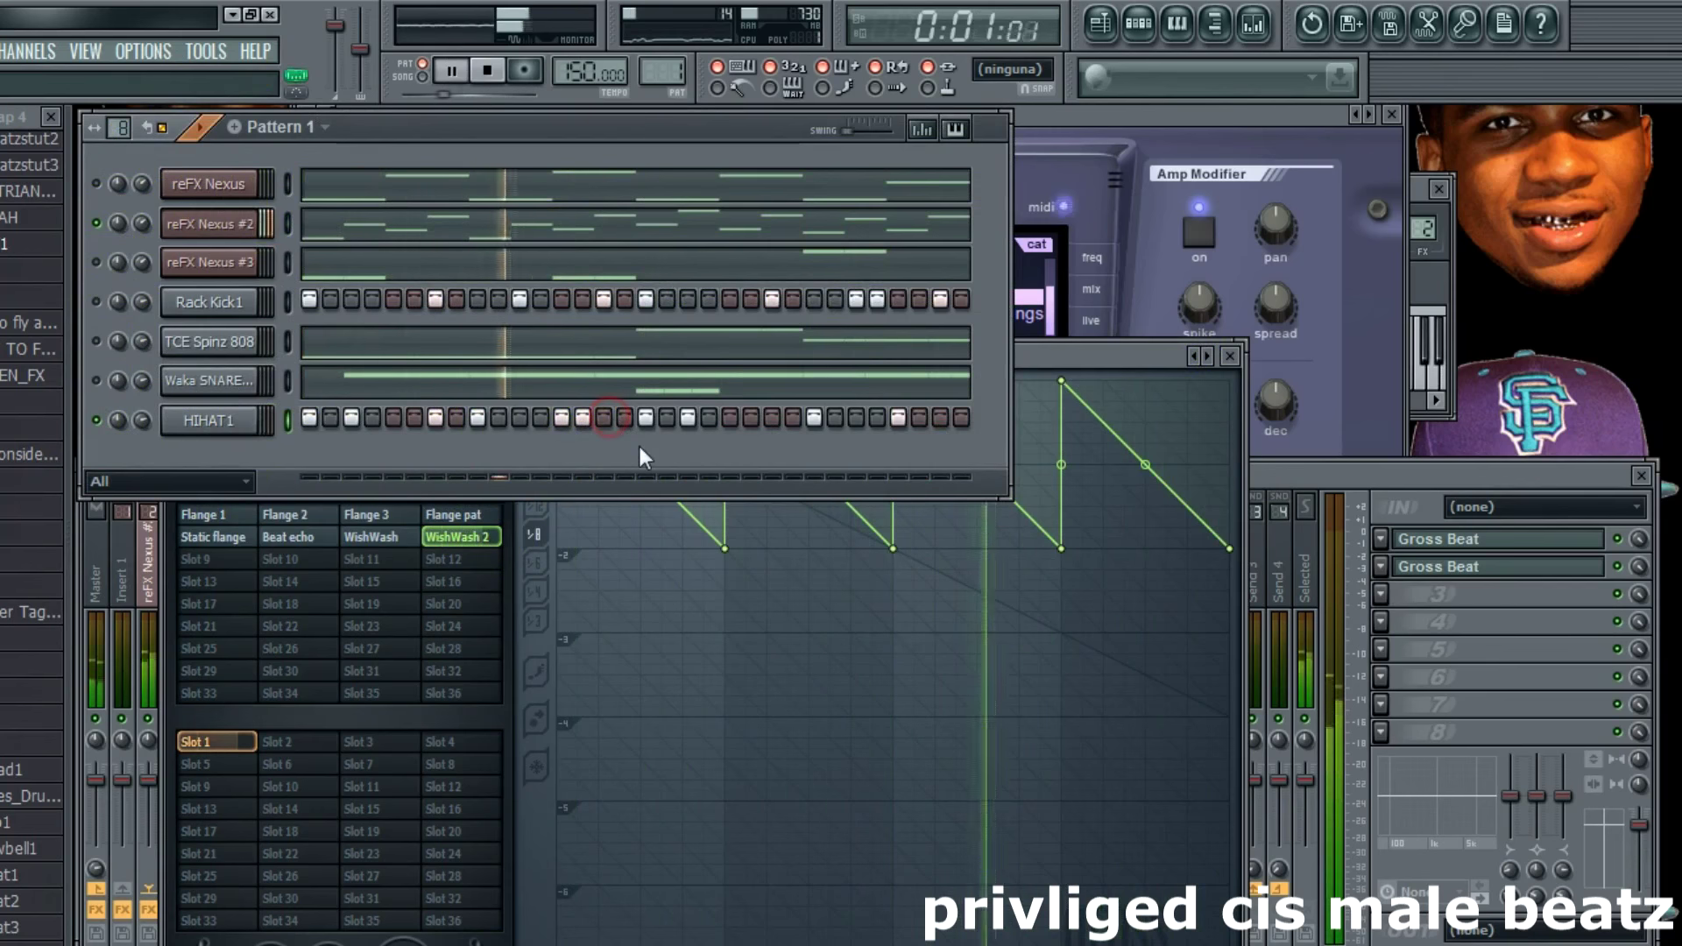
pyautogui.click(859, 422)
pyautogui.rightClick(859, 422)
pyautogui.rightClick(894, 421)
pyautogui.click(879, 422)
pyautogui.click(932, 422)
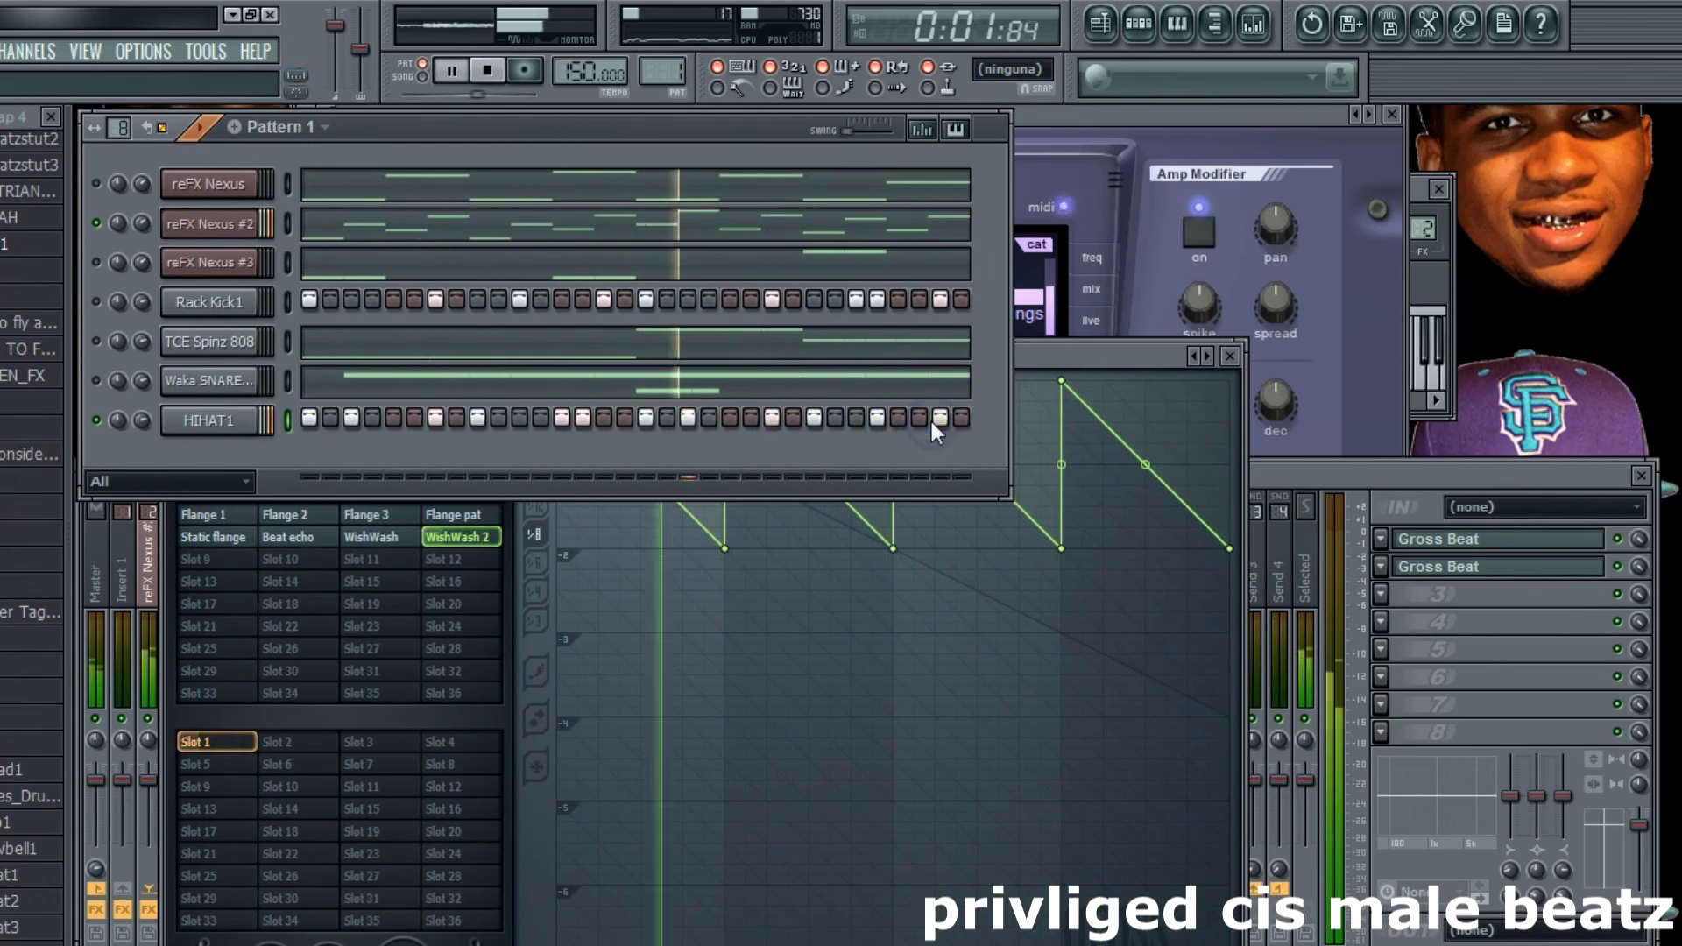
# Step: Set the HIHAT1 channel's root note to D5 and convert its step pattern into piano roll notes
pyautogui.click(209, 421)
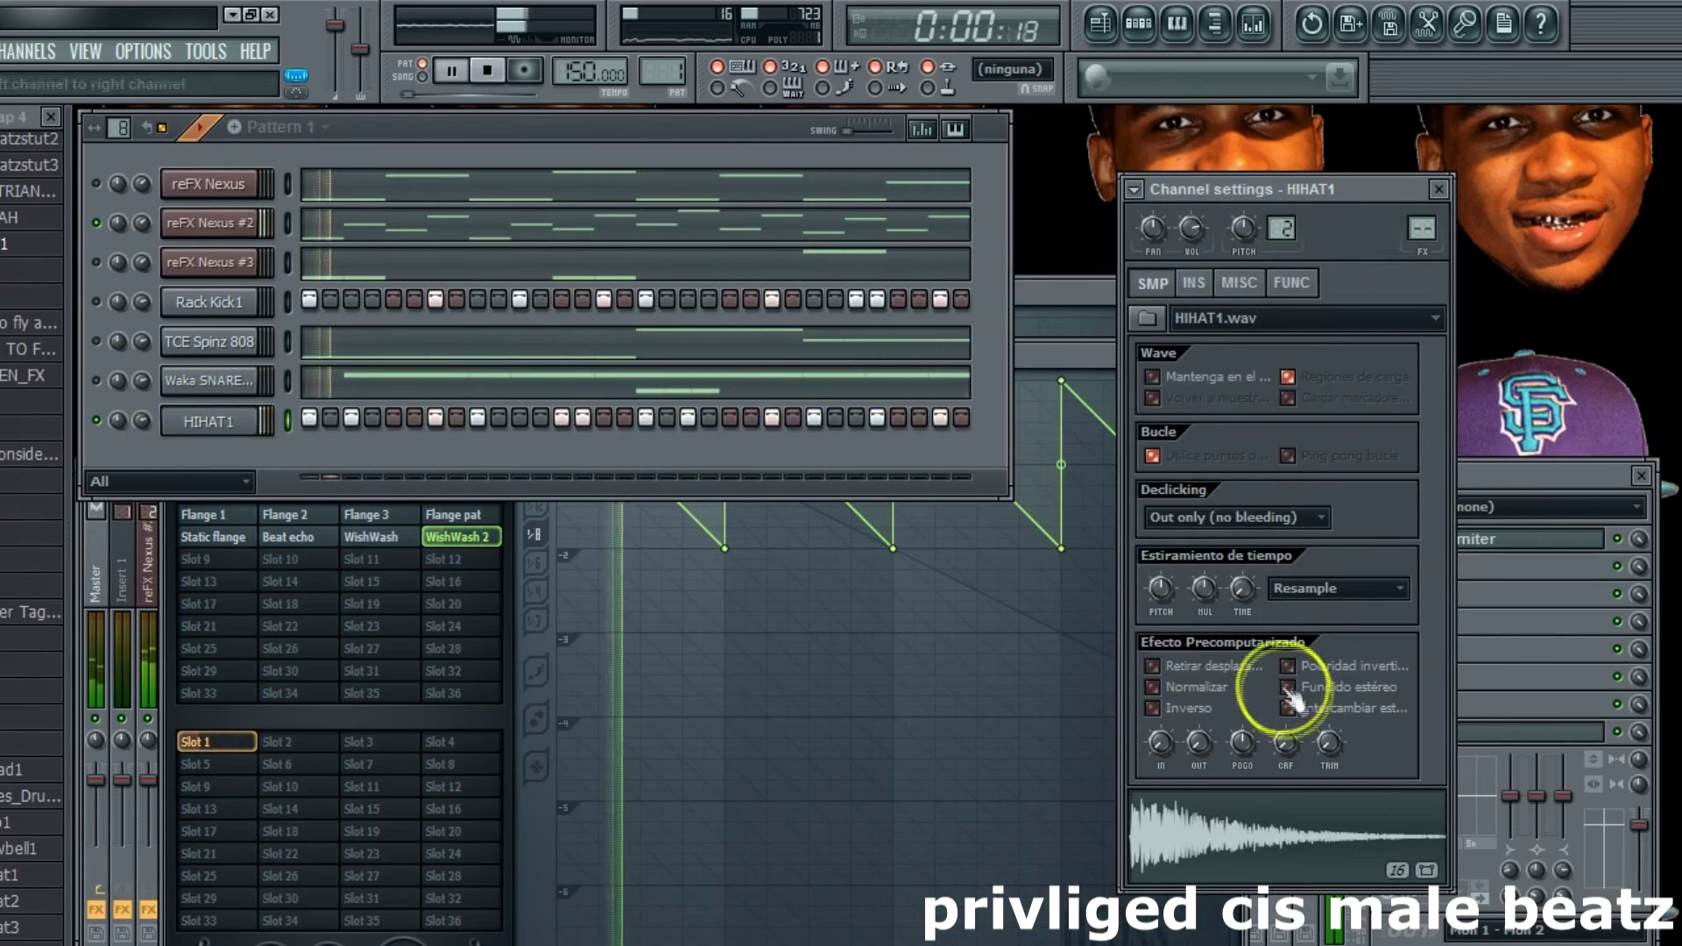
pyautogui.click(1238, 283)
pyautogui.click(1306, 627)
pyautogui.rightClick(1300, 630)
pyautogui.rightClick(200, 423)
pyautogui.click(307, 421)
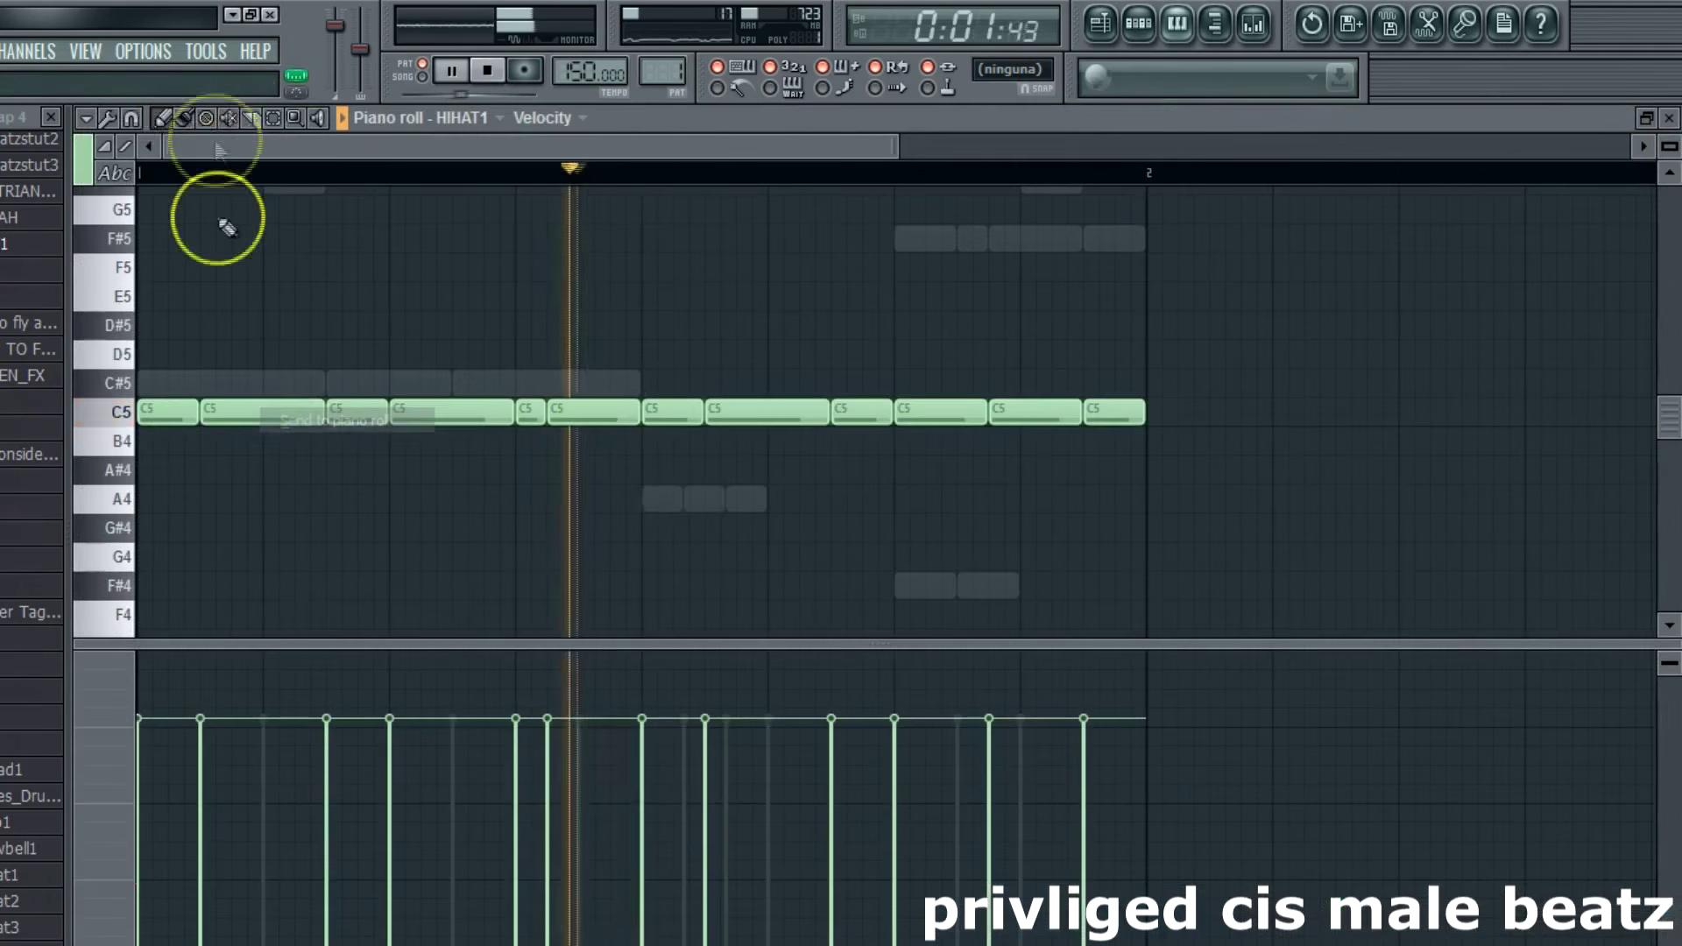
pyautogui.scroll(-3, 214, 443)
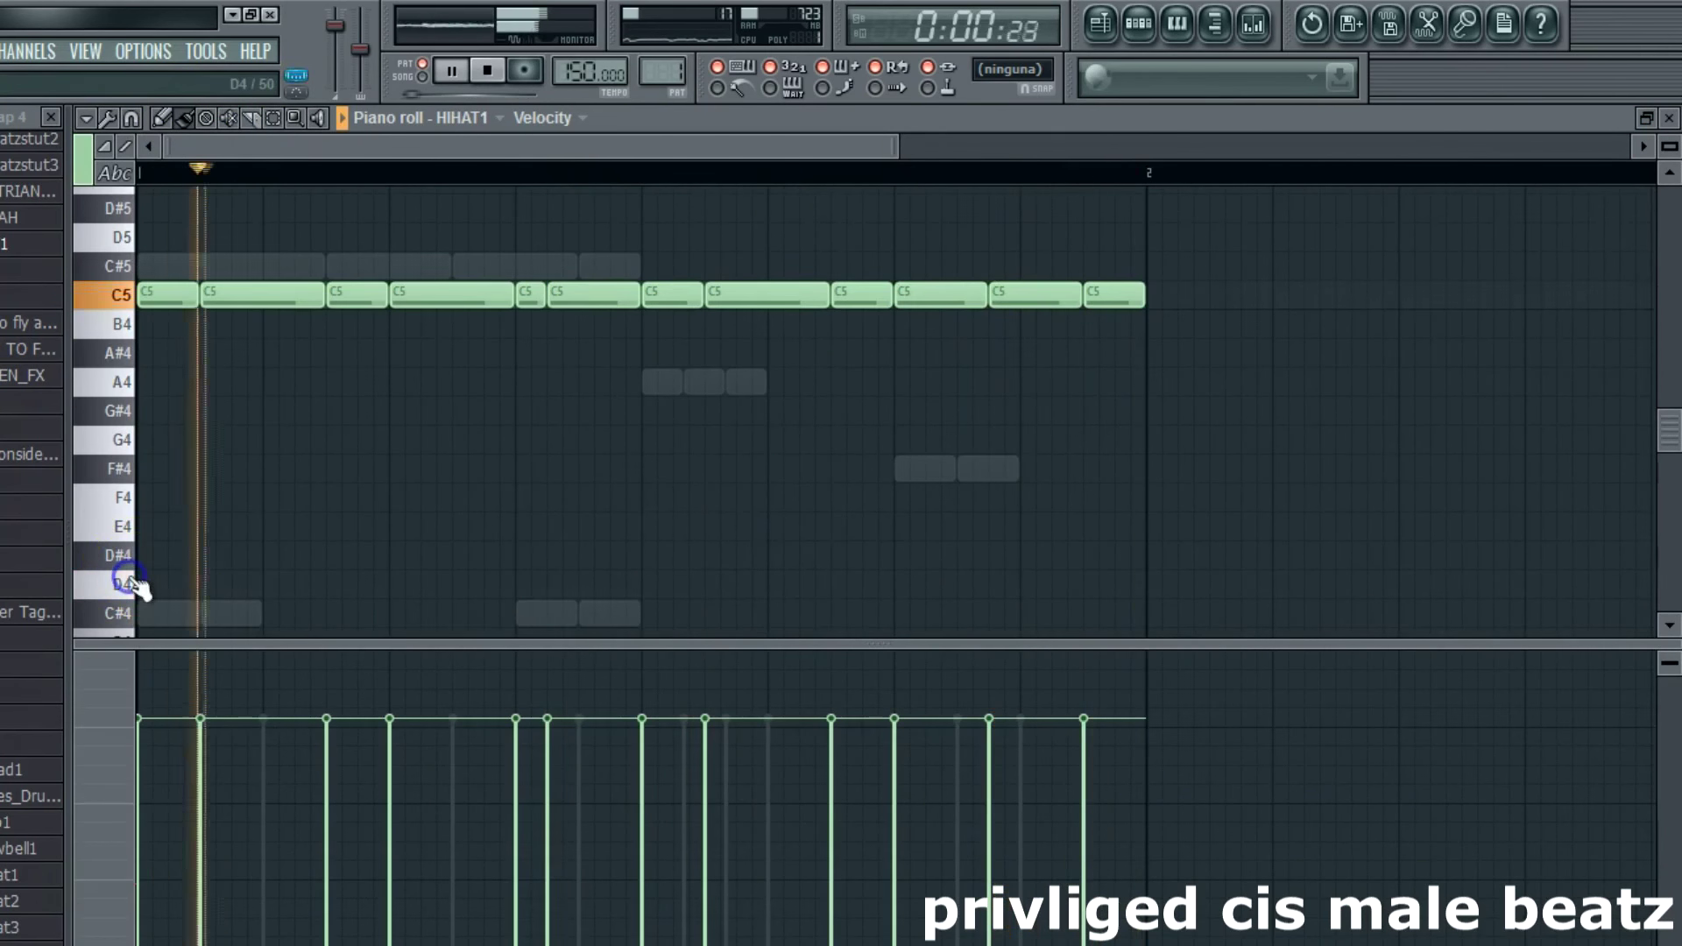
pyautogui.click(133, 586)
pyautogui.scroll(-4, 140, 614)
pyautogui.click(154, 501)
pyautogui.press('space')
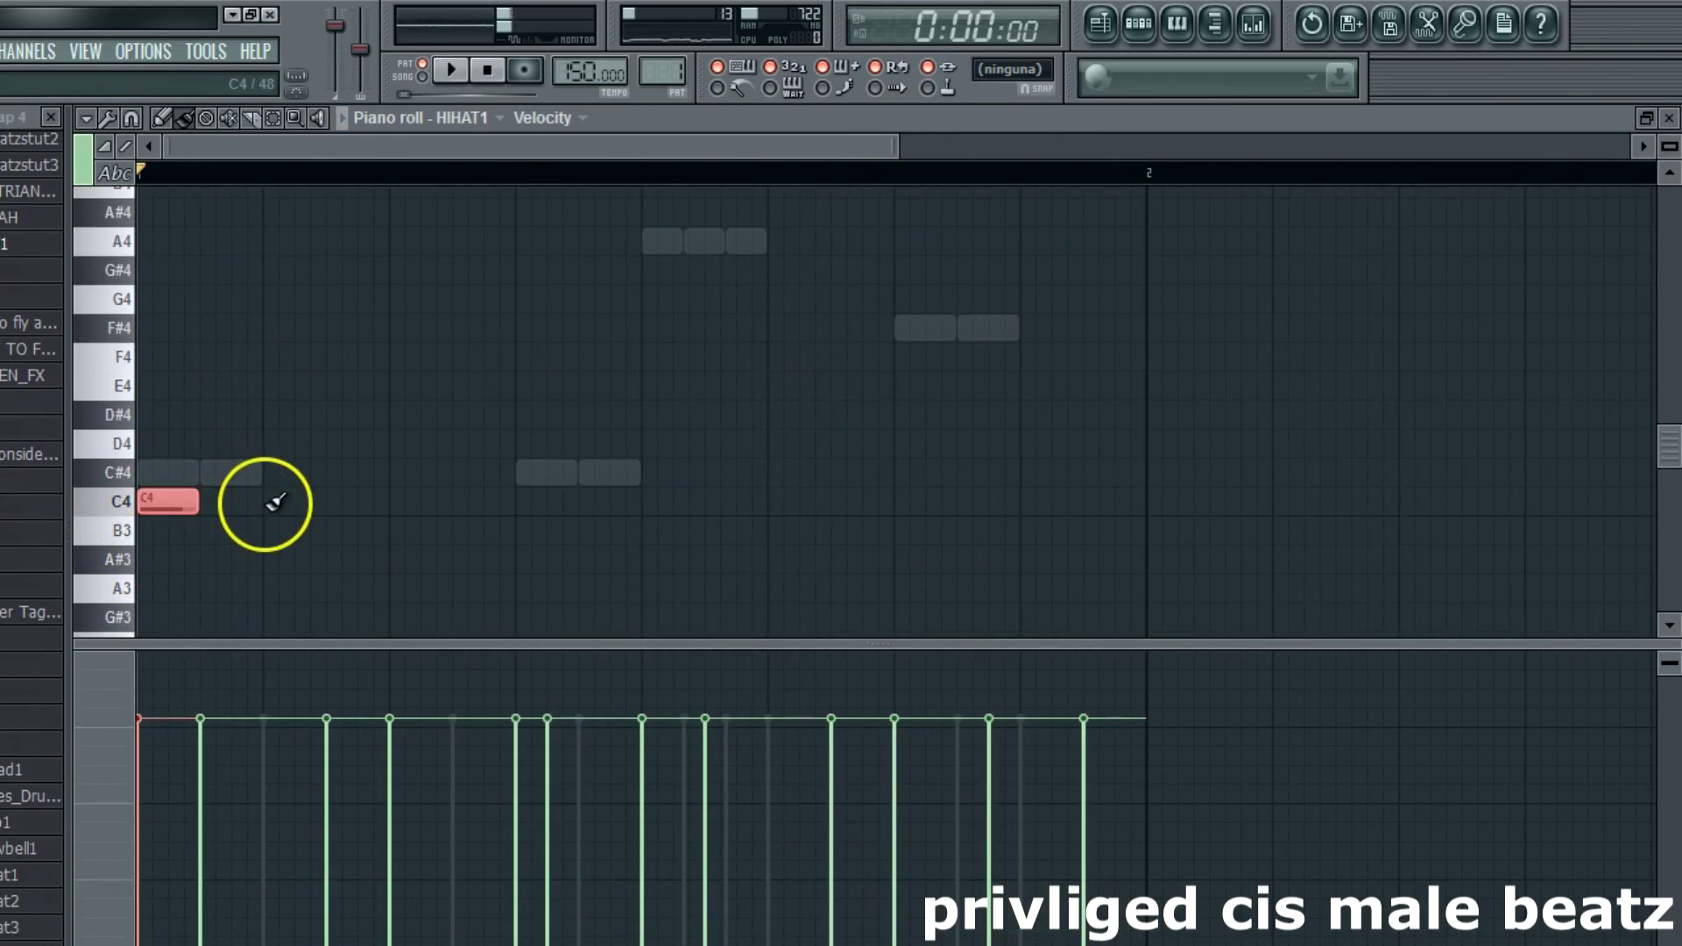
pyautogui.click(276, 501)
pyautogui.press('space')
pyautogui.click(668, 501)
pyautogui.click(752, 501)
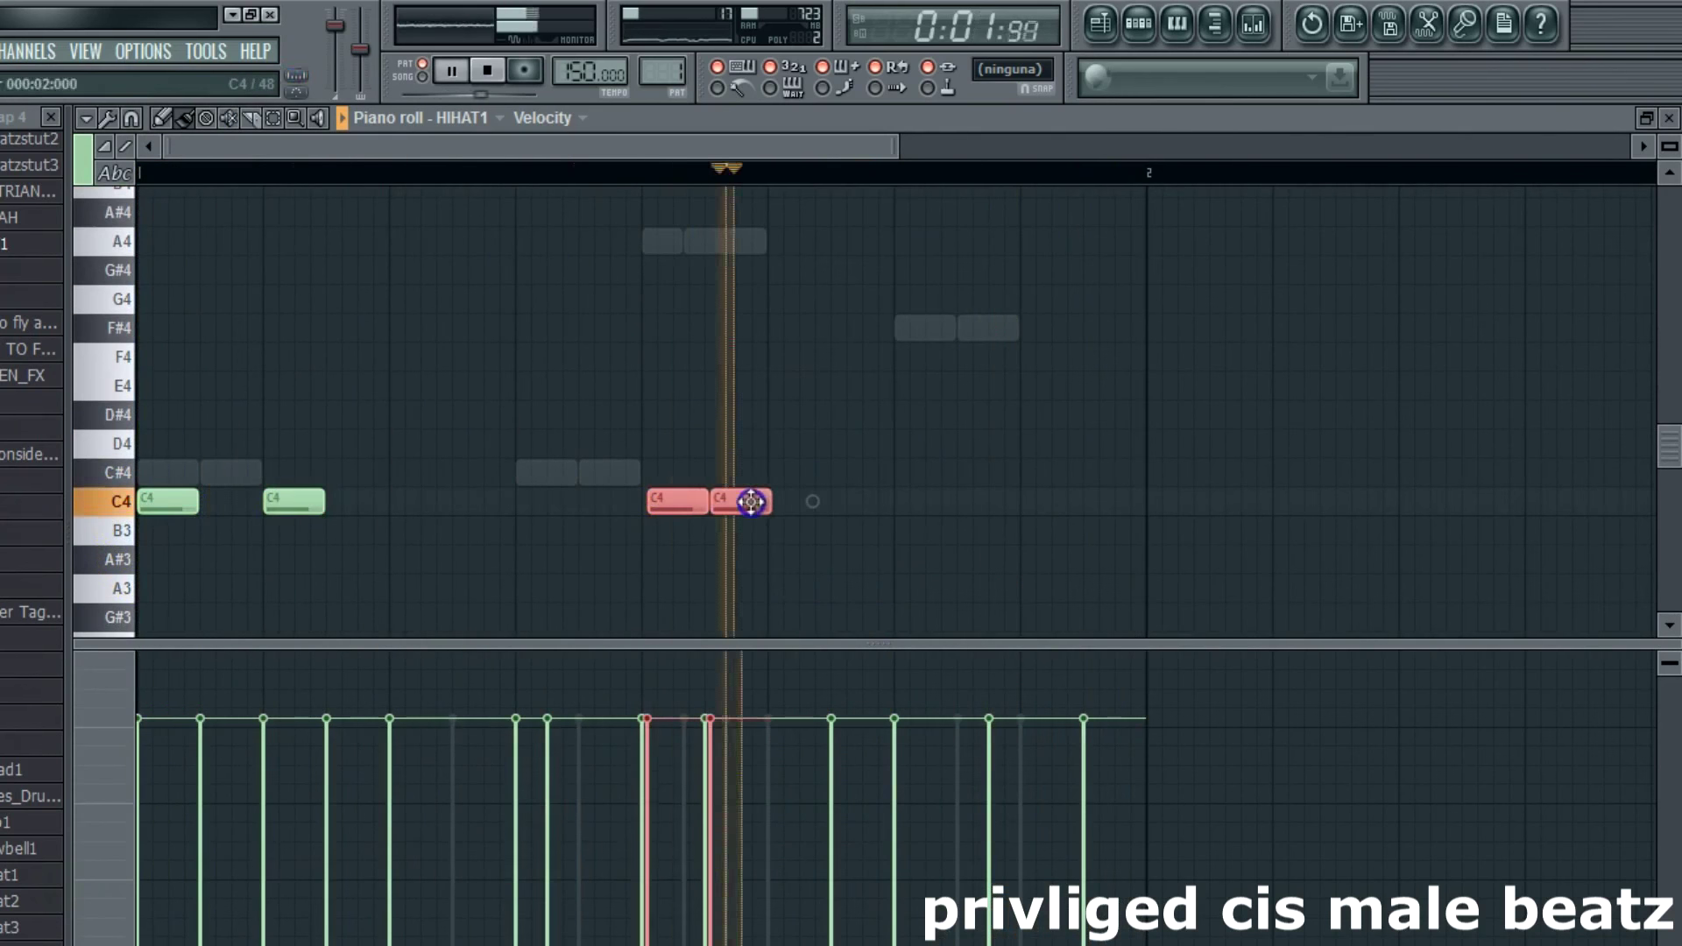
pyautogui.rightClick(737, 502)
pyautogui.moveTo(706, 501)
pyautogui.mouseDown()
pyautogui.moveTo(683, 512)
pyautogui.moveTo(740, 501)
pyautogui.mouseUp()
pyautogui.rightClick(673, 507)
pyautogui.rightClick(689, 503)
pyautogui.press('space')
pyautogui.rightClick(303, 503)
pyautogui.rightClick(192, 503)
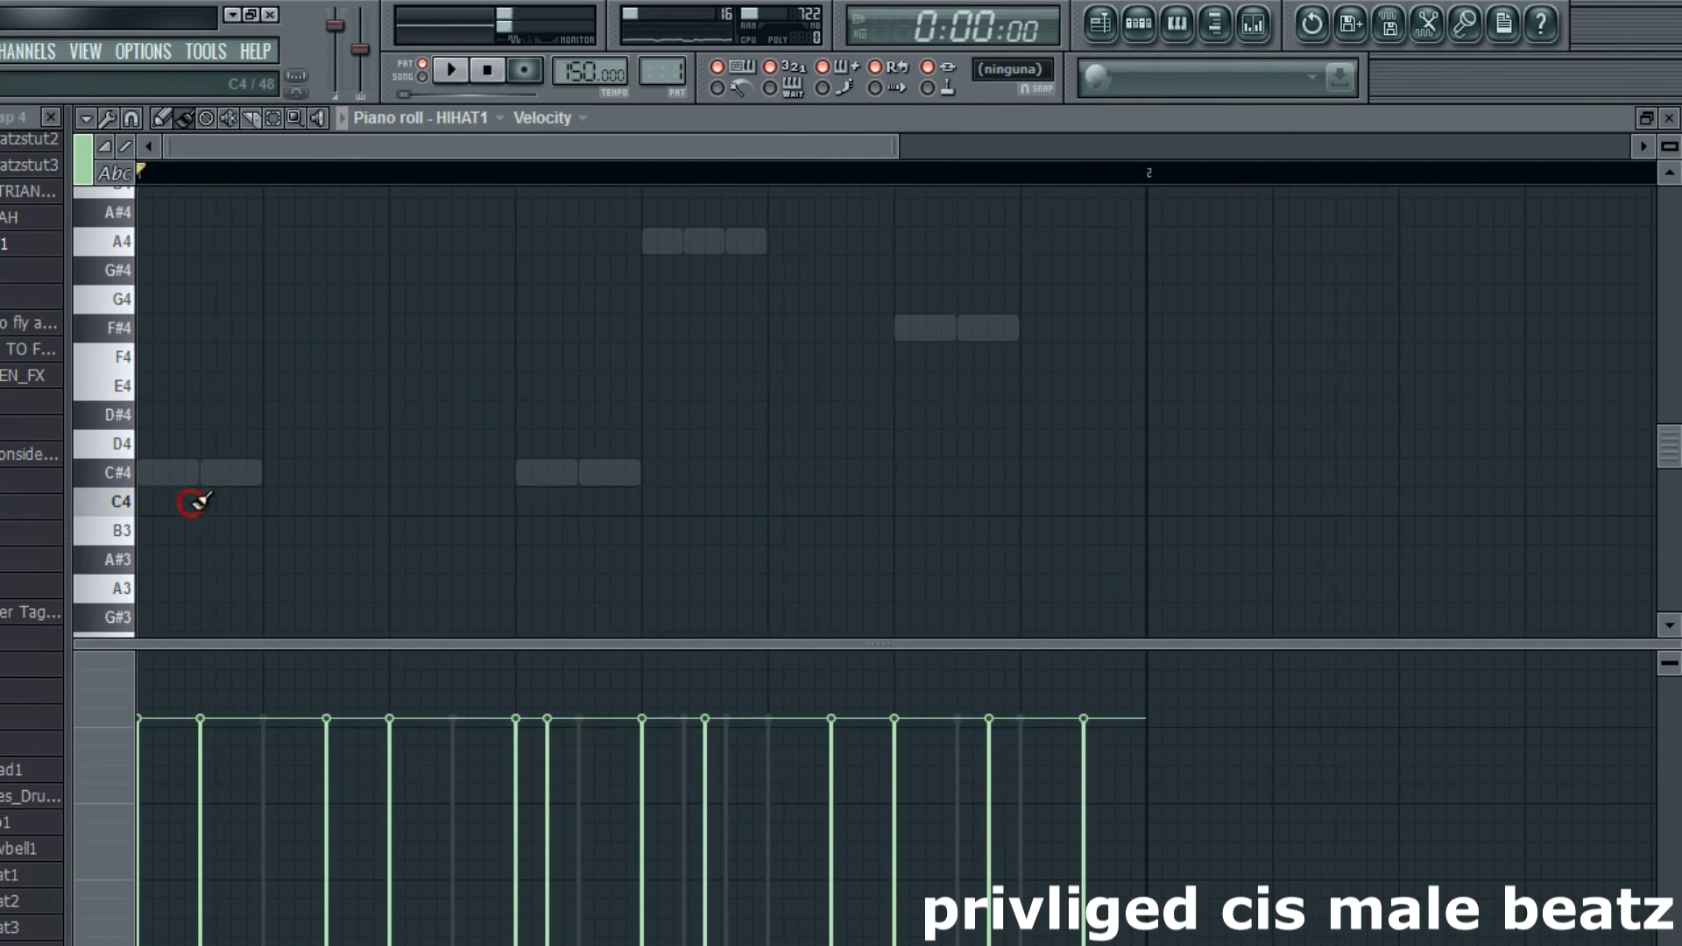
# Step: Place a short C4 HIHAT1 note on beat 1 and try further C4 notes around beat 3
pyautogui.press('space')
pyautogui.click(395, 496)
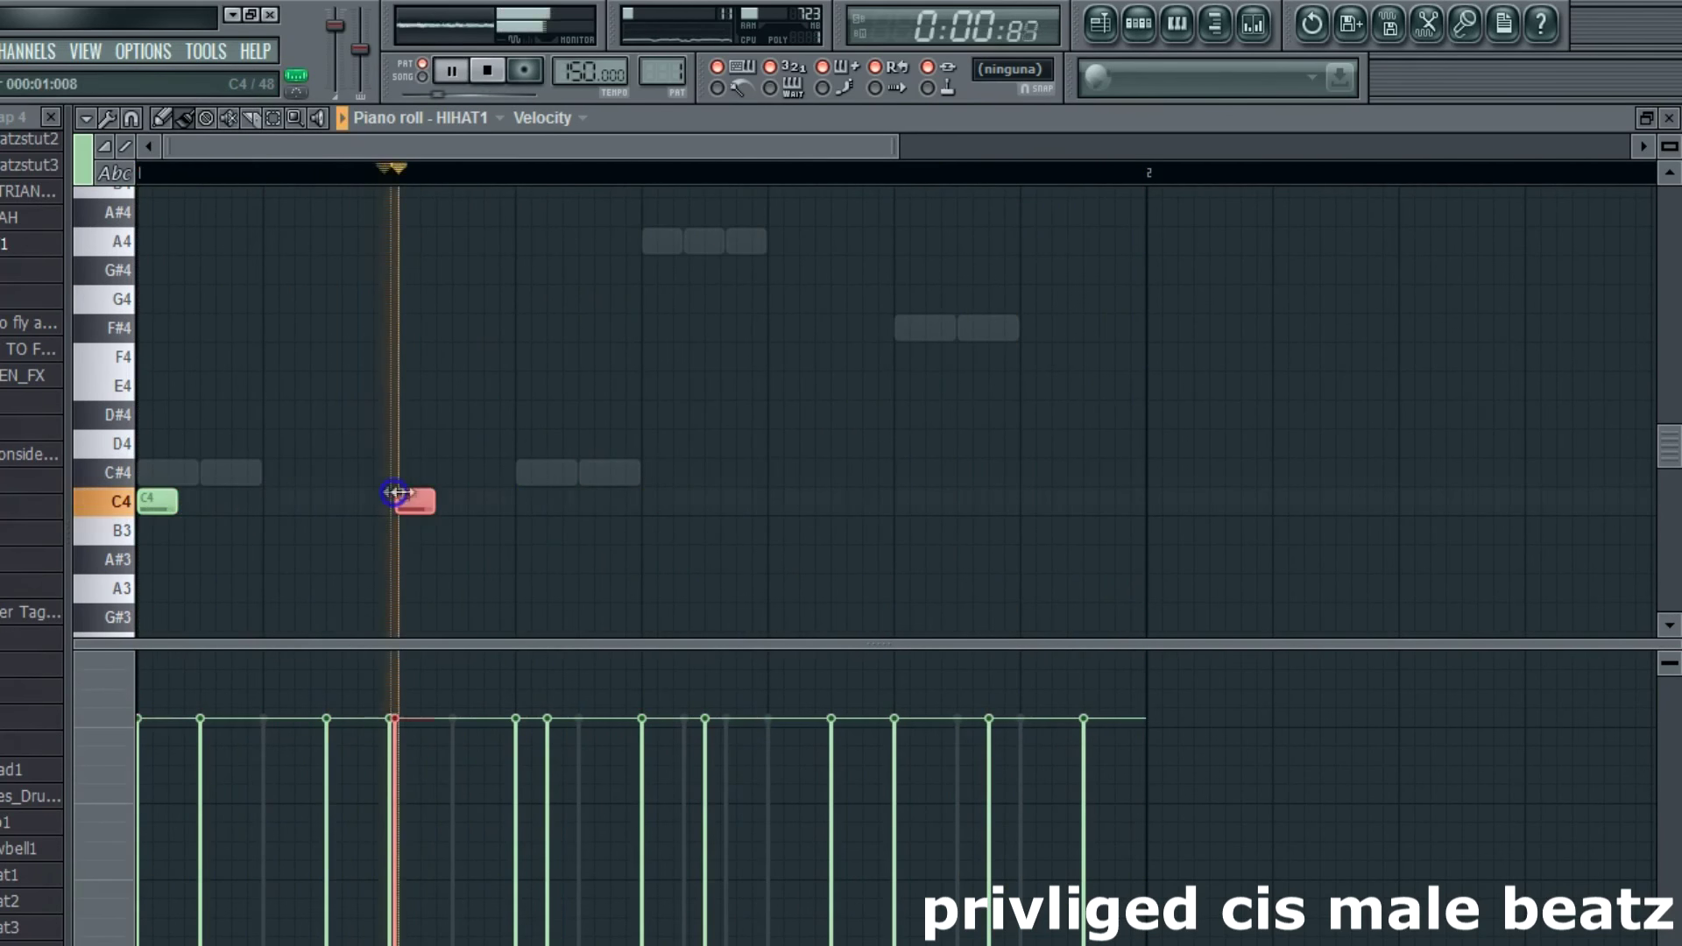
pyautogui.press('space')
pyautogui.click(465, 496)
pyautogui.rightClick(470, 503)
pyautogui.press('space')
pyautogui.press('space')
# Step: Add short C4 HIHAT1 notes on beat 4, three in a row from beat 6 and one on beat 8, and close the piano roll
pyautogui.click(527, 500)
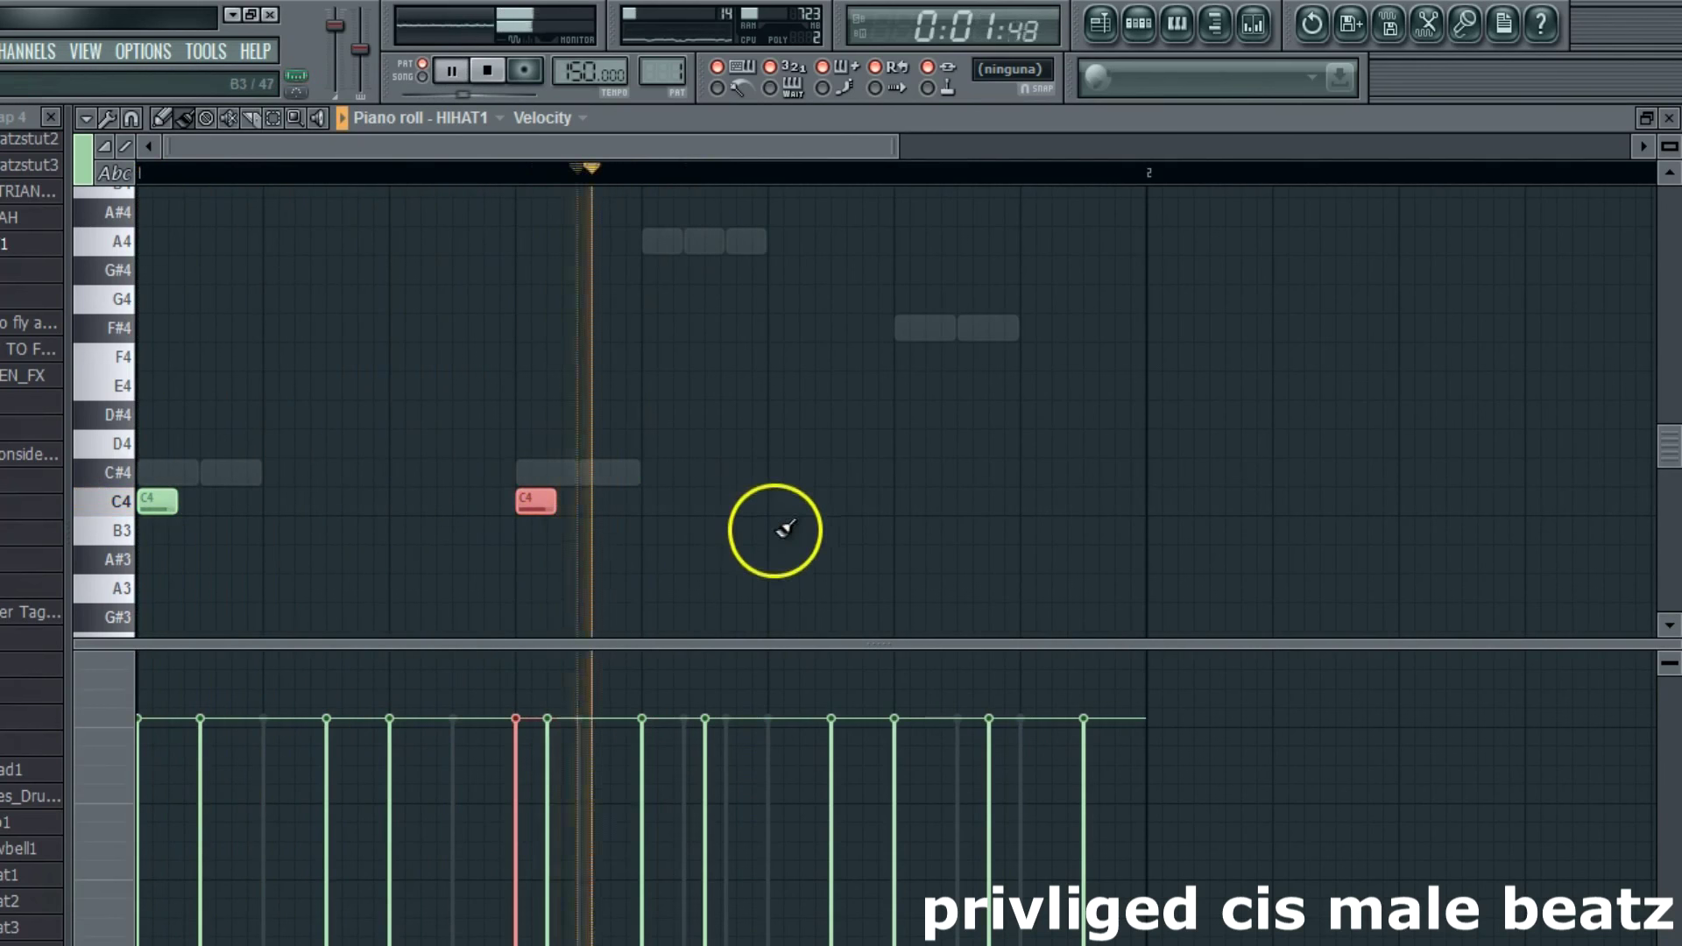
pyautogui.click(774, 501)
pyautogui.click(816, 501)
pyautogui.click(859, 501)
pyautogui.click(1027, 501)
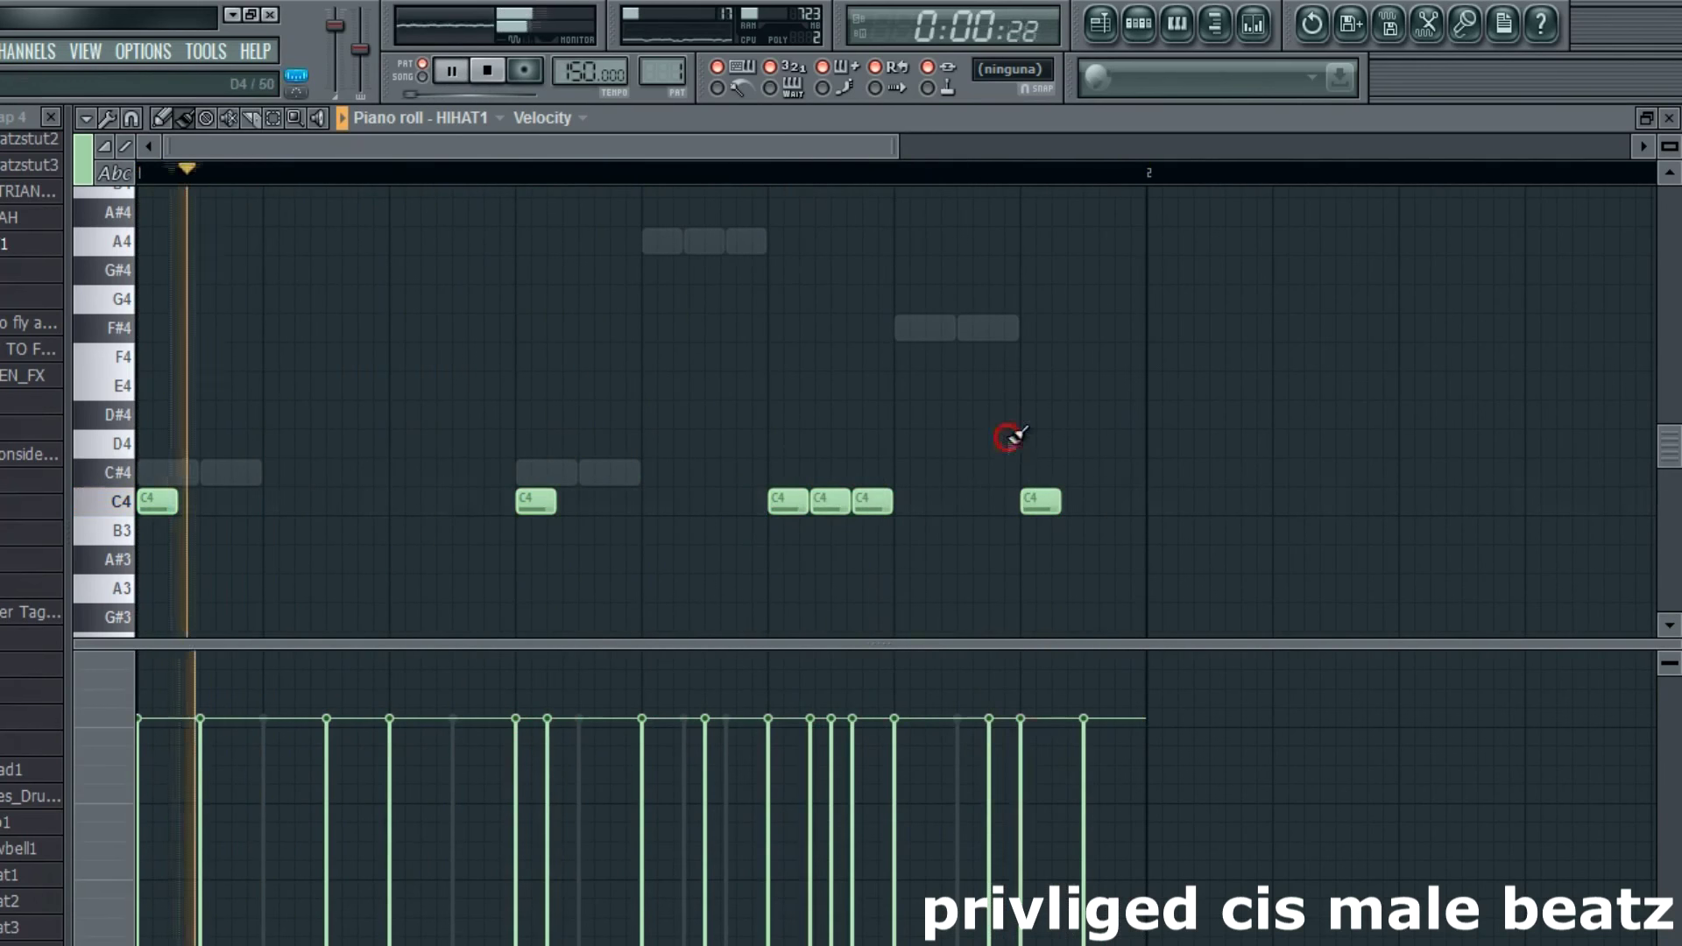
pyautogui.rightClick(1023, 430)
pyautogui.rightClick(1035, 305)
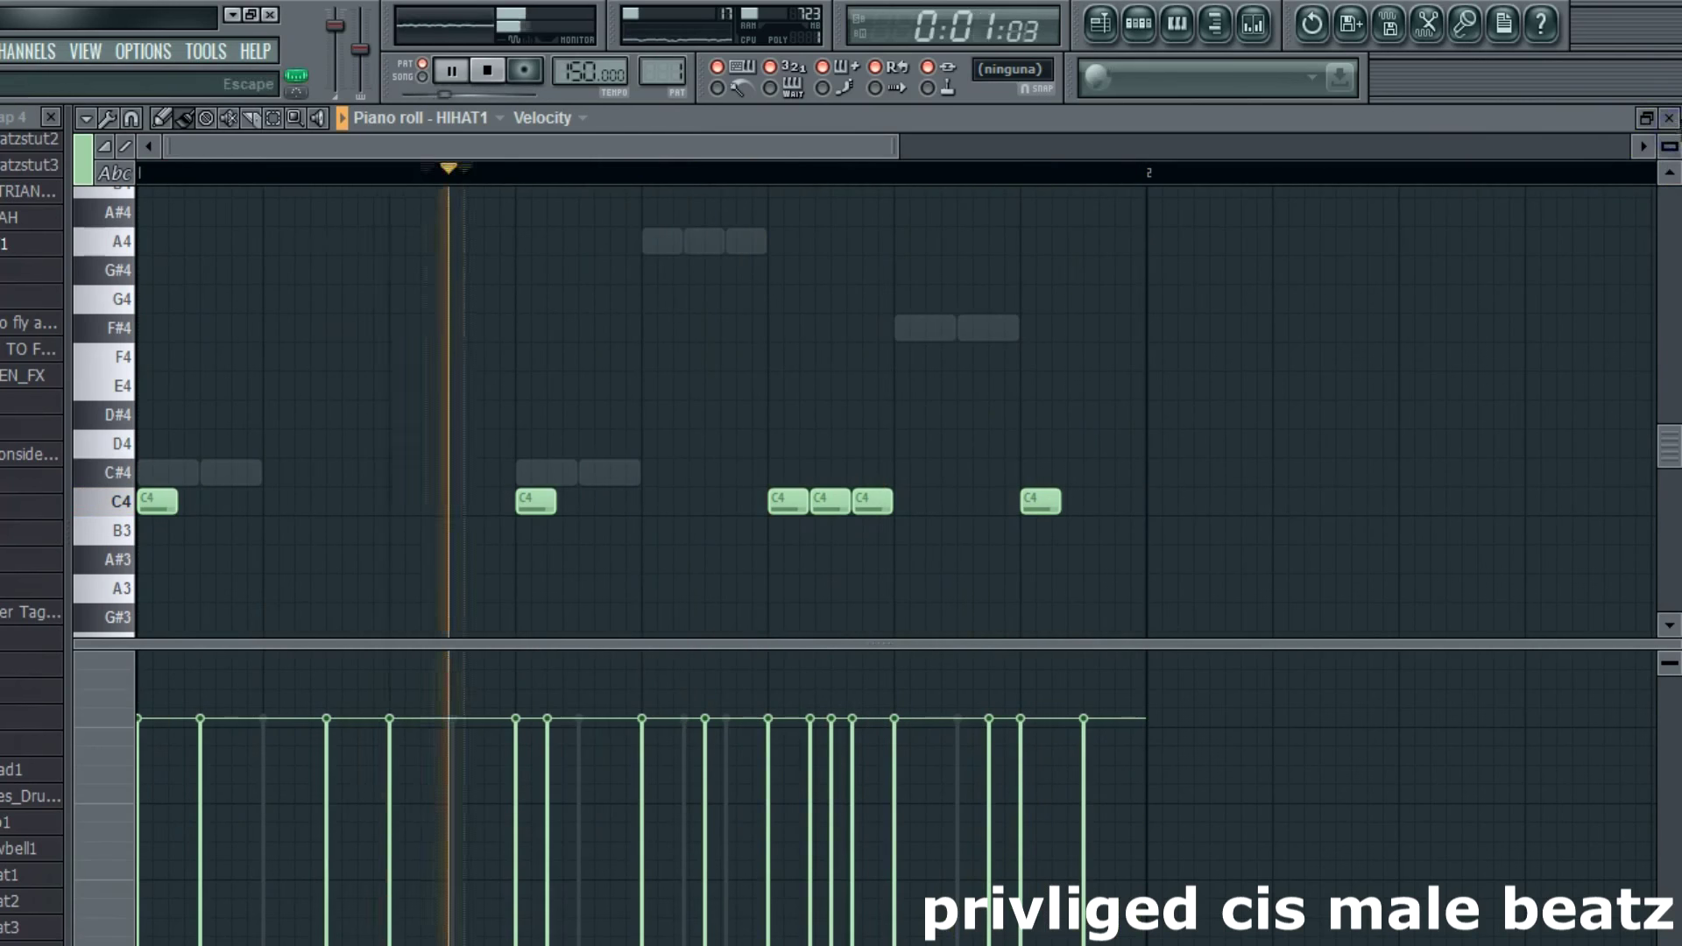
pyautogui.press('Escape')
# Step: Unmute the Waka SNARE and TCE Spinz 808 channels and set the Waka SNARE's root note to C#5
pyautogui.click(103, 384)
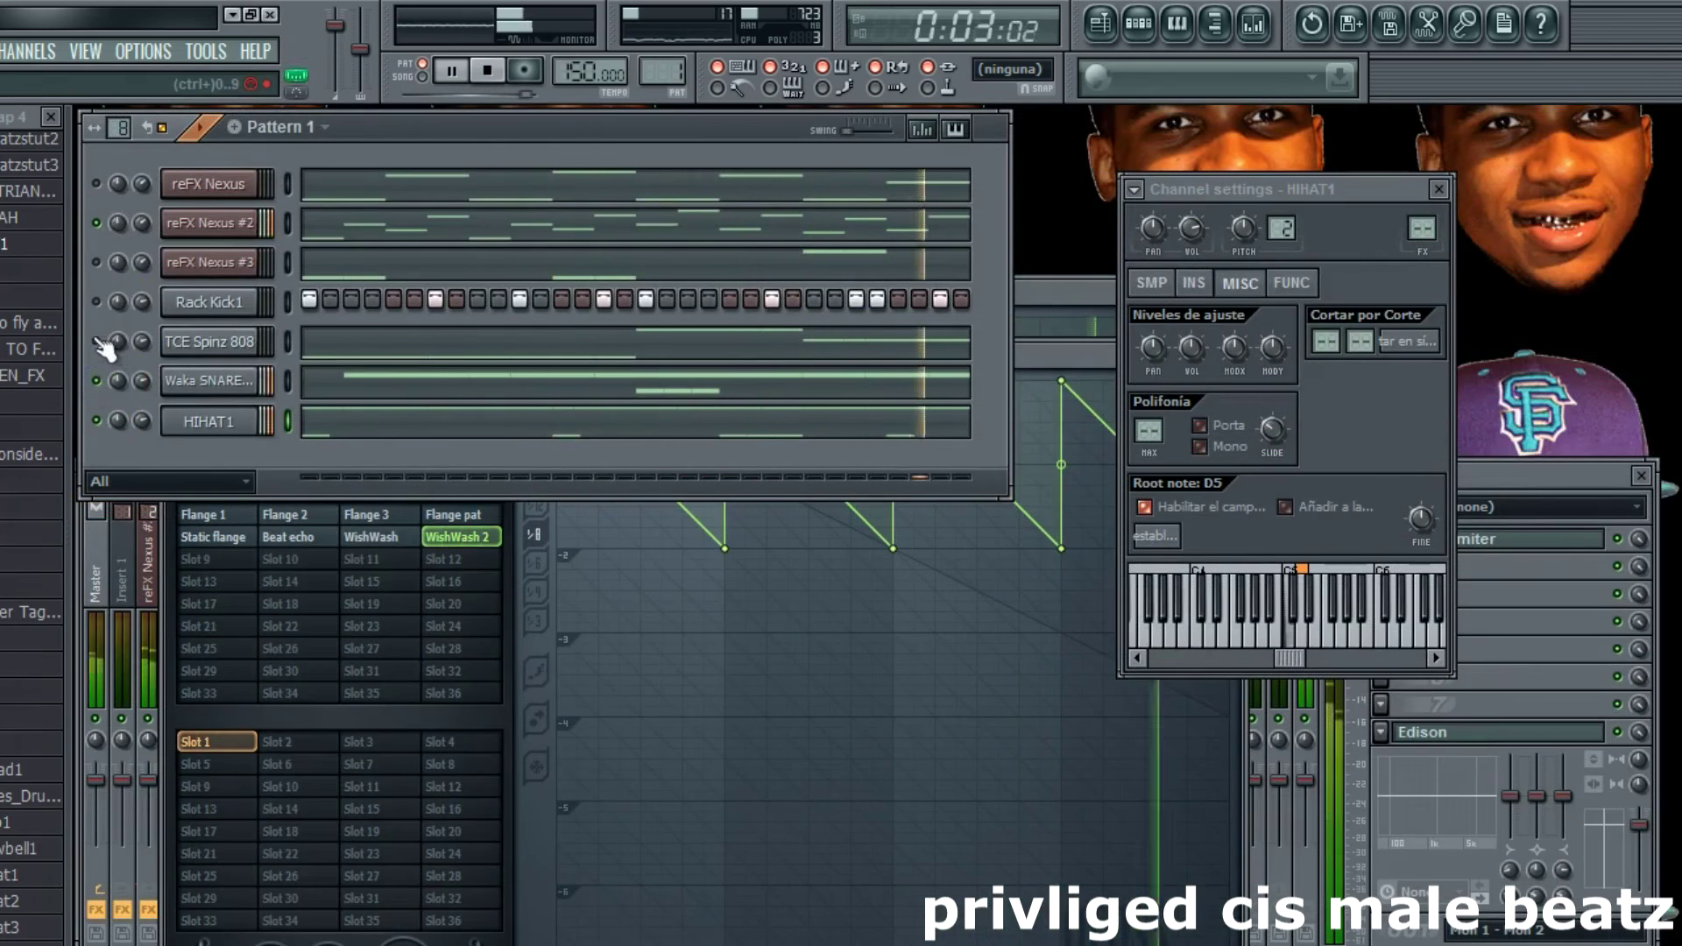
pyautogui.click(210, 380)
pyautogui.rightClick(1272, 613)
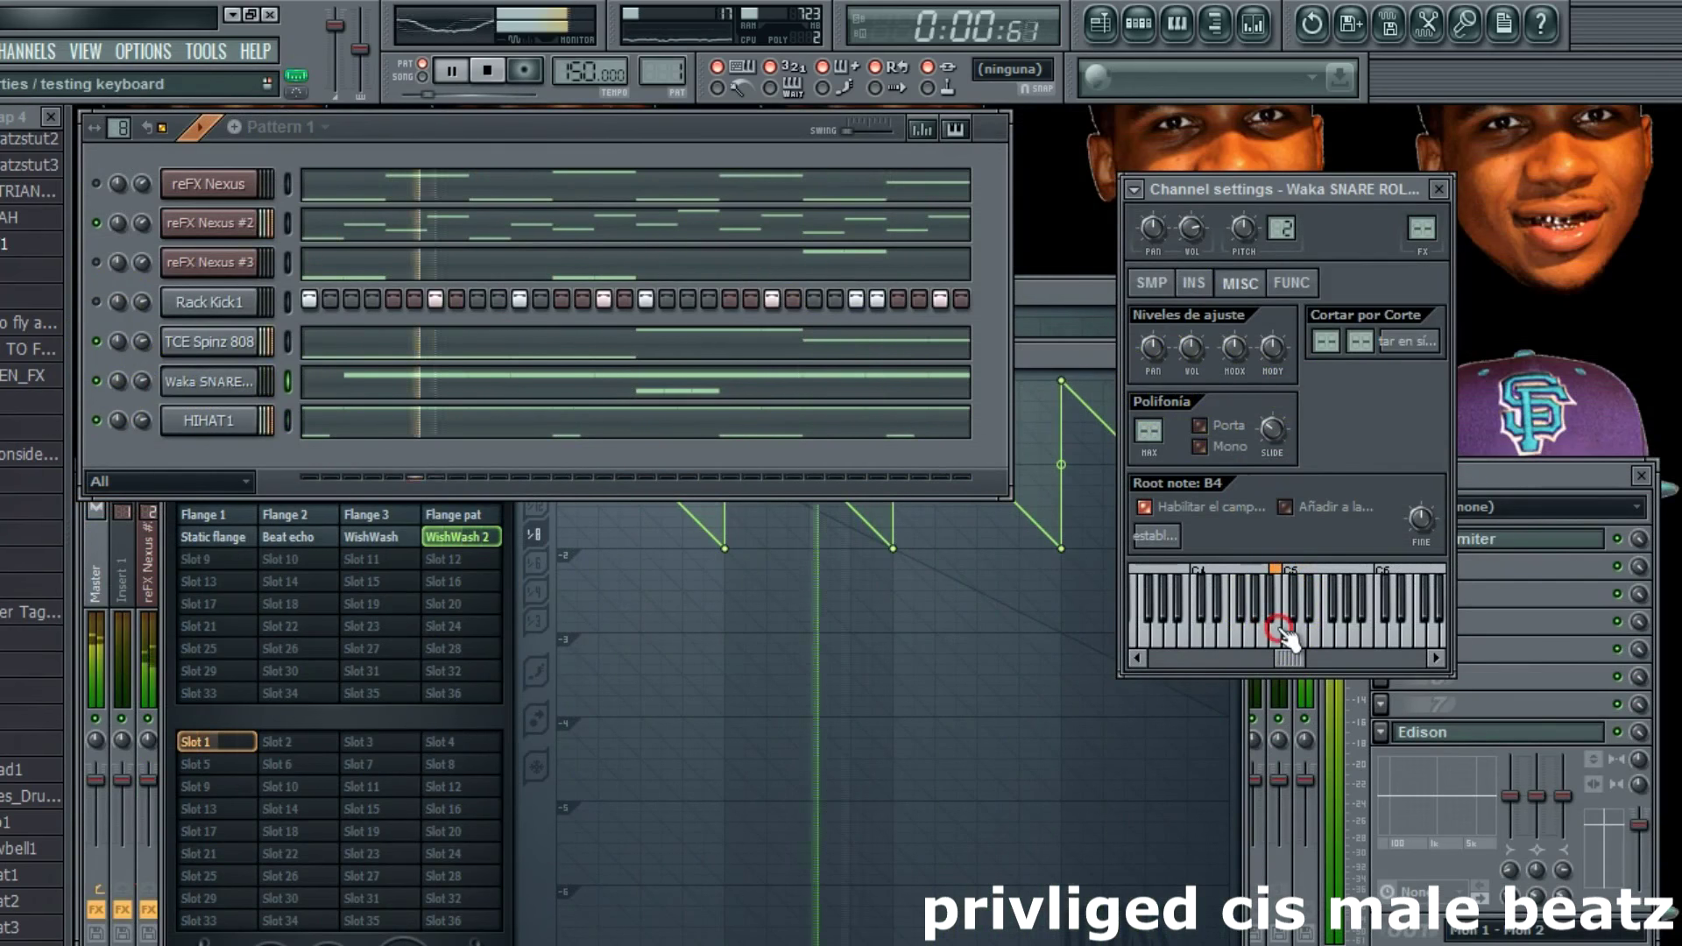
pyautogui.rightClick(1295, 605)
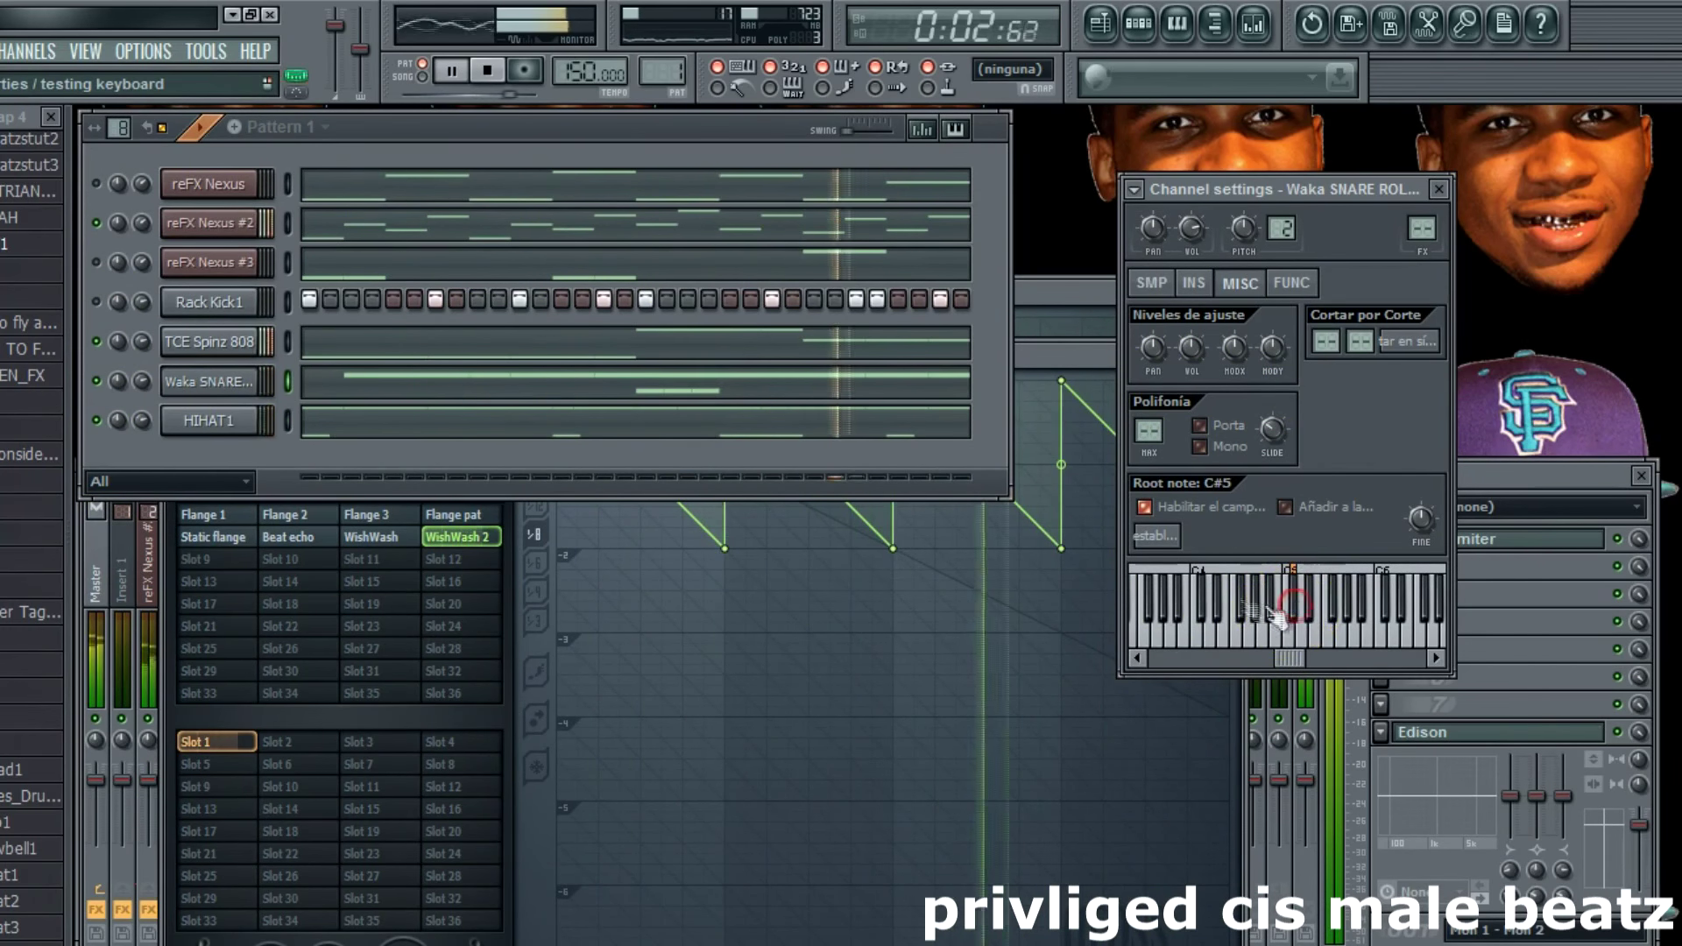
# Step: Add the DDB Clap 2 sample from the 808 Mafia drum kit's Clap&Snare folder as a new channel
pyautogui.click(360, 143)
pyautogui.click(9, 269)
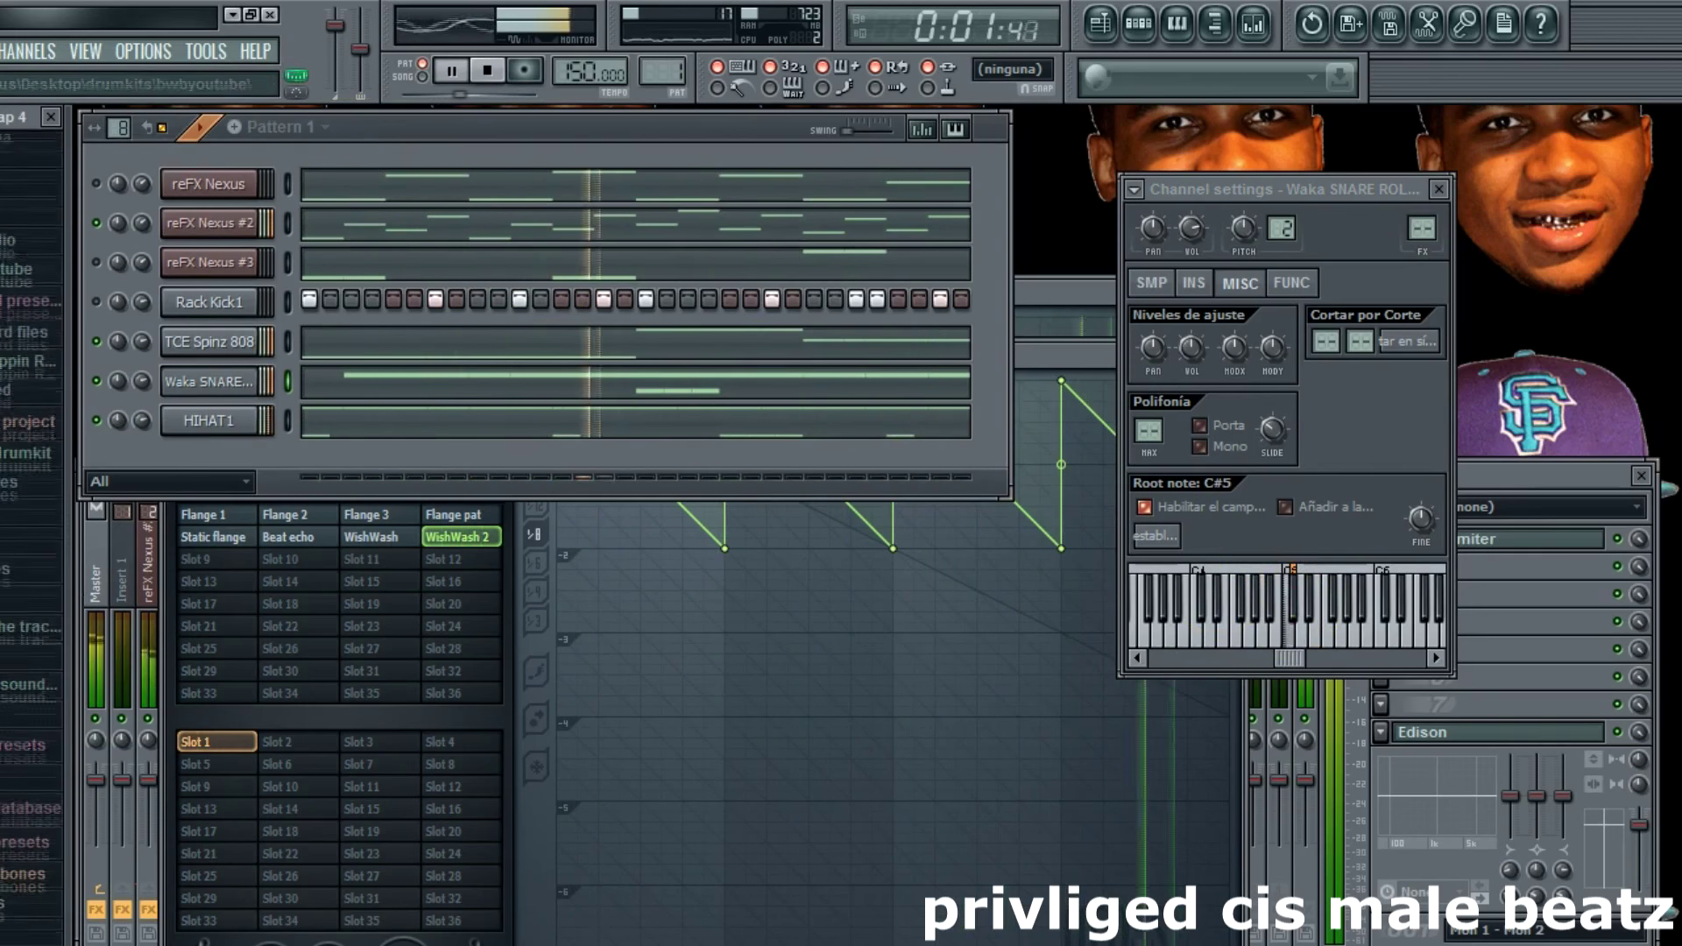
pyautogui.click(26, 456)
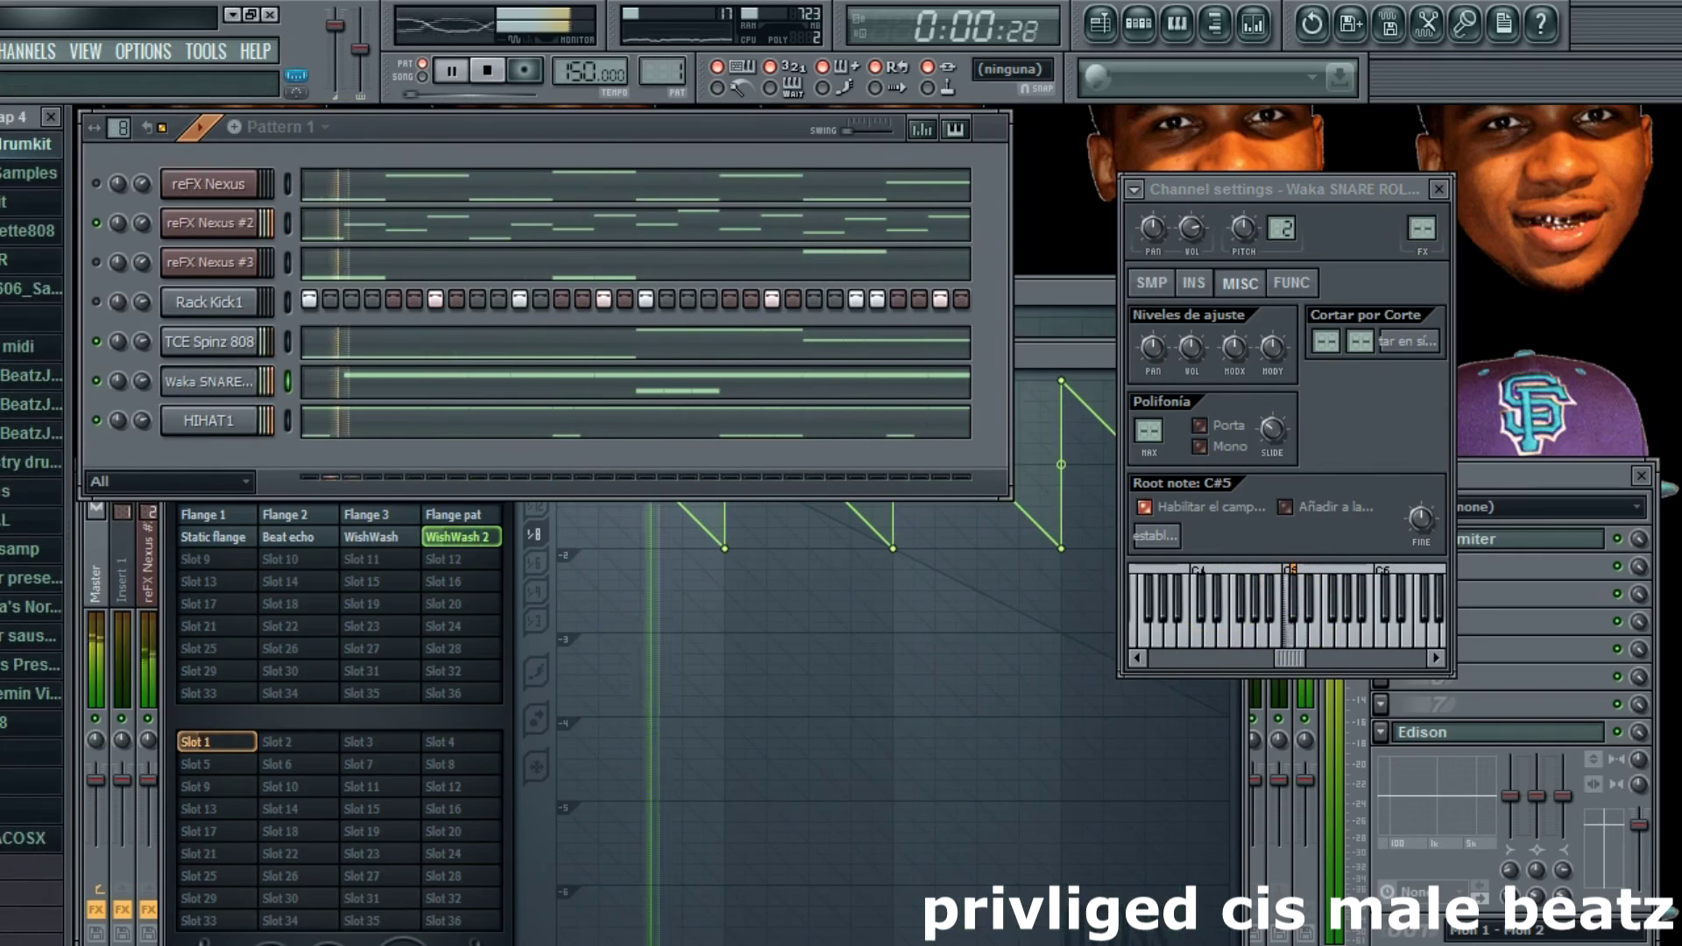
pyautogui.scroll(4, 31, 351)
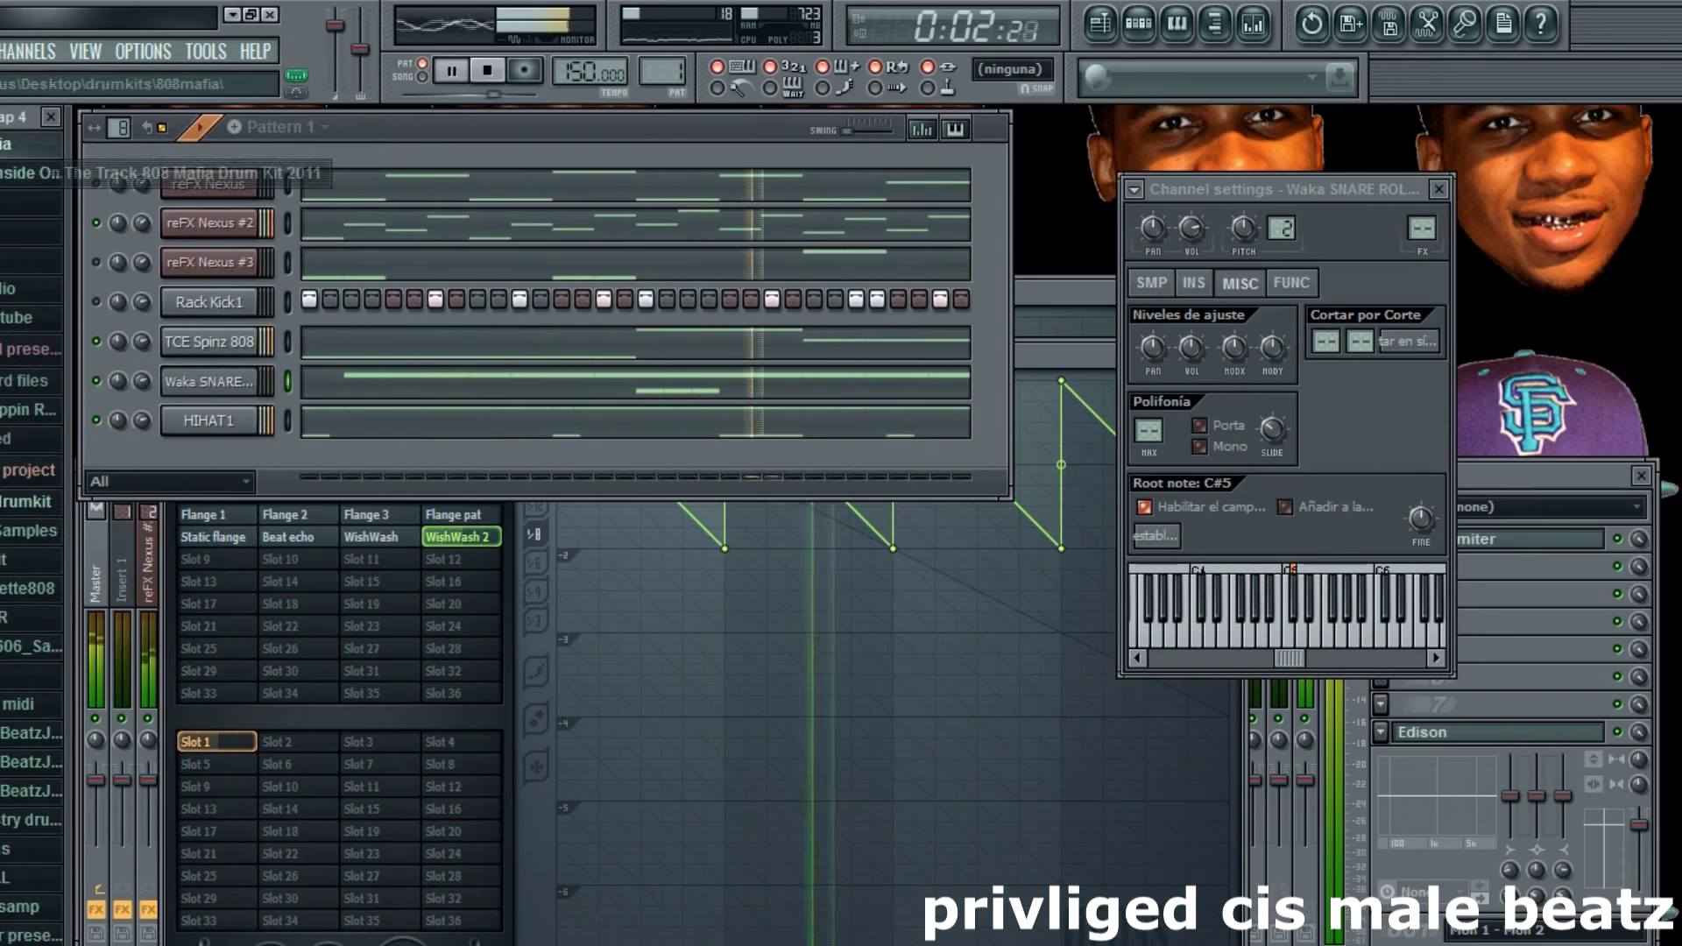
pyautogui.click(32, 144)
pyautogui.click(31, 605)
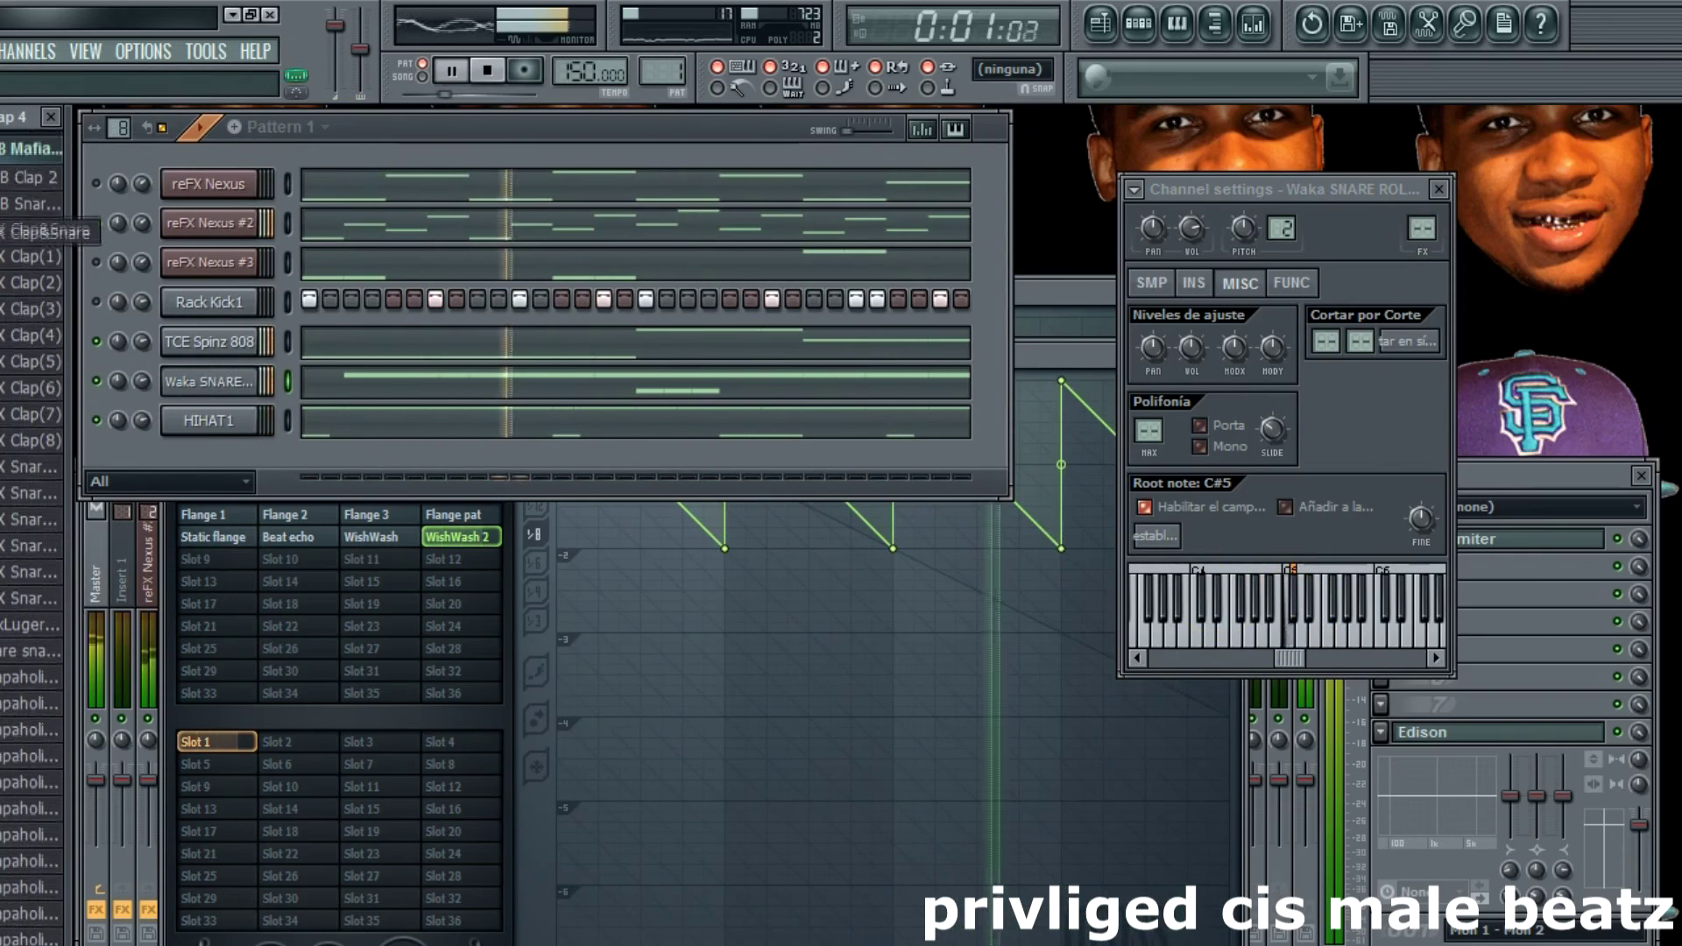
pyautogui.moveTo(31, 173); pyautogui.dragTo(204, 456)
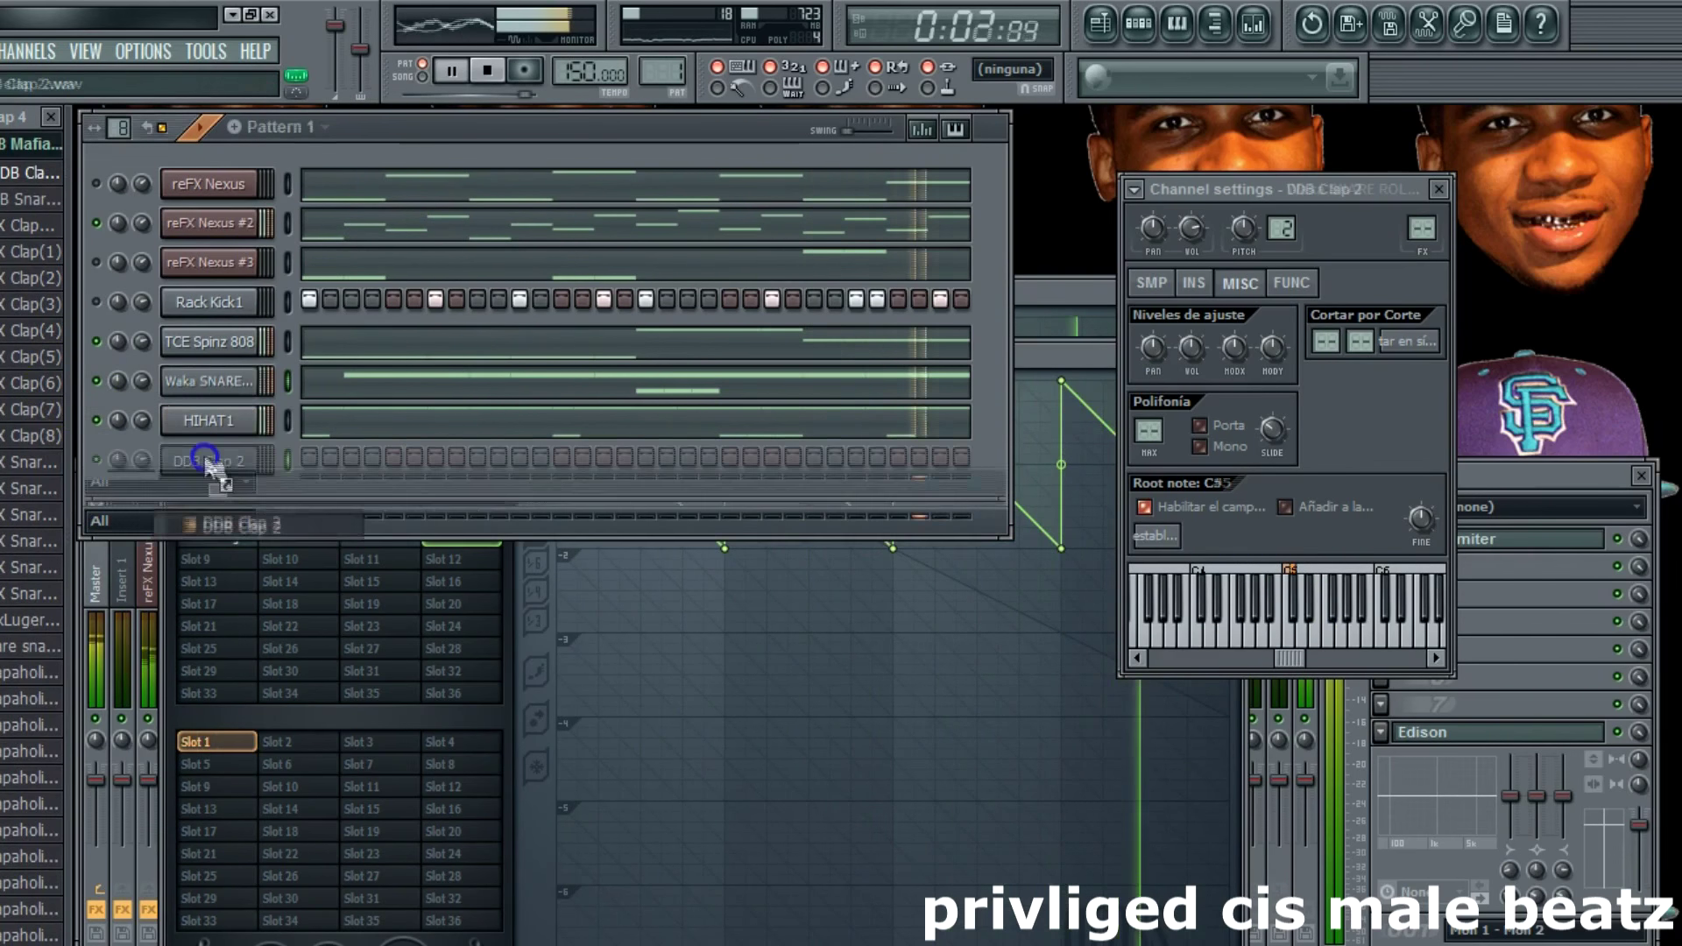
# Step: Unmute Rack Kick1 and place DDB Clap 2 hits on steps 9 and 25 during playback
pyautogui.click(96, 307)
pyautogui.press('space')
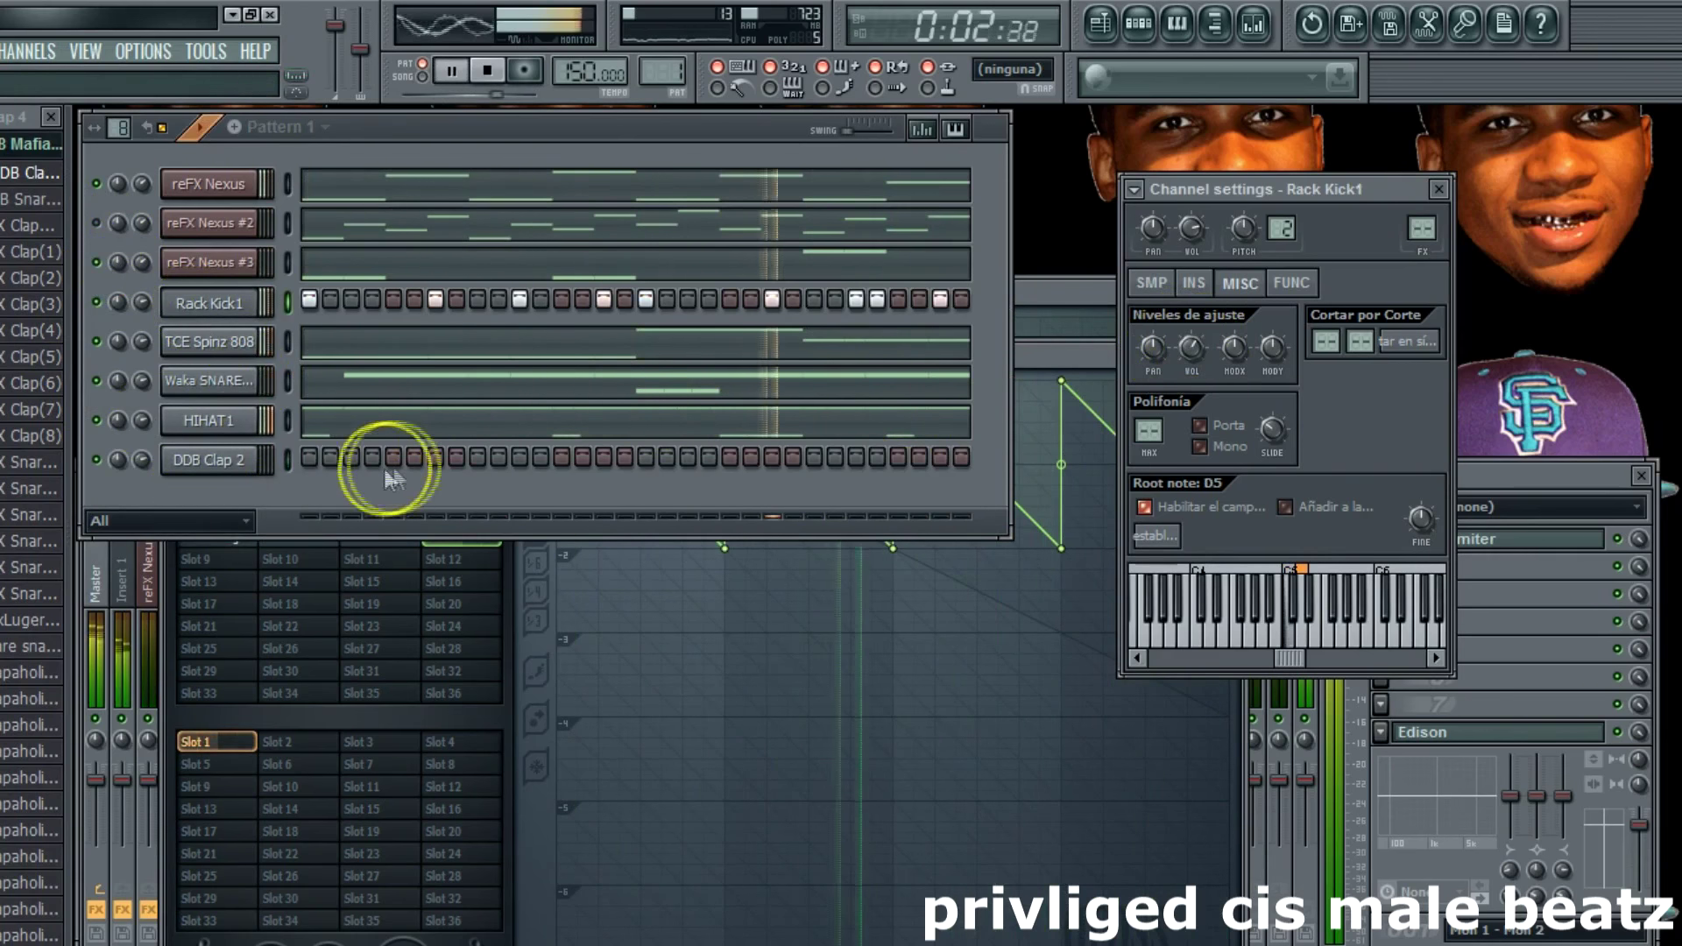
pyautogui.click(814, 457)
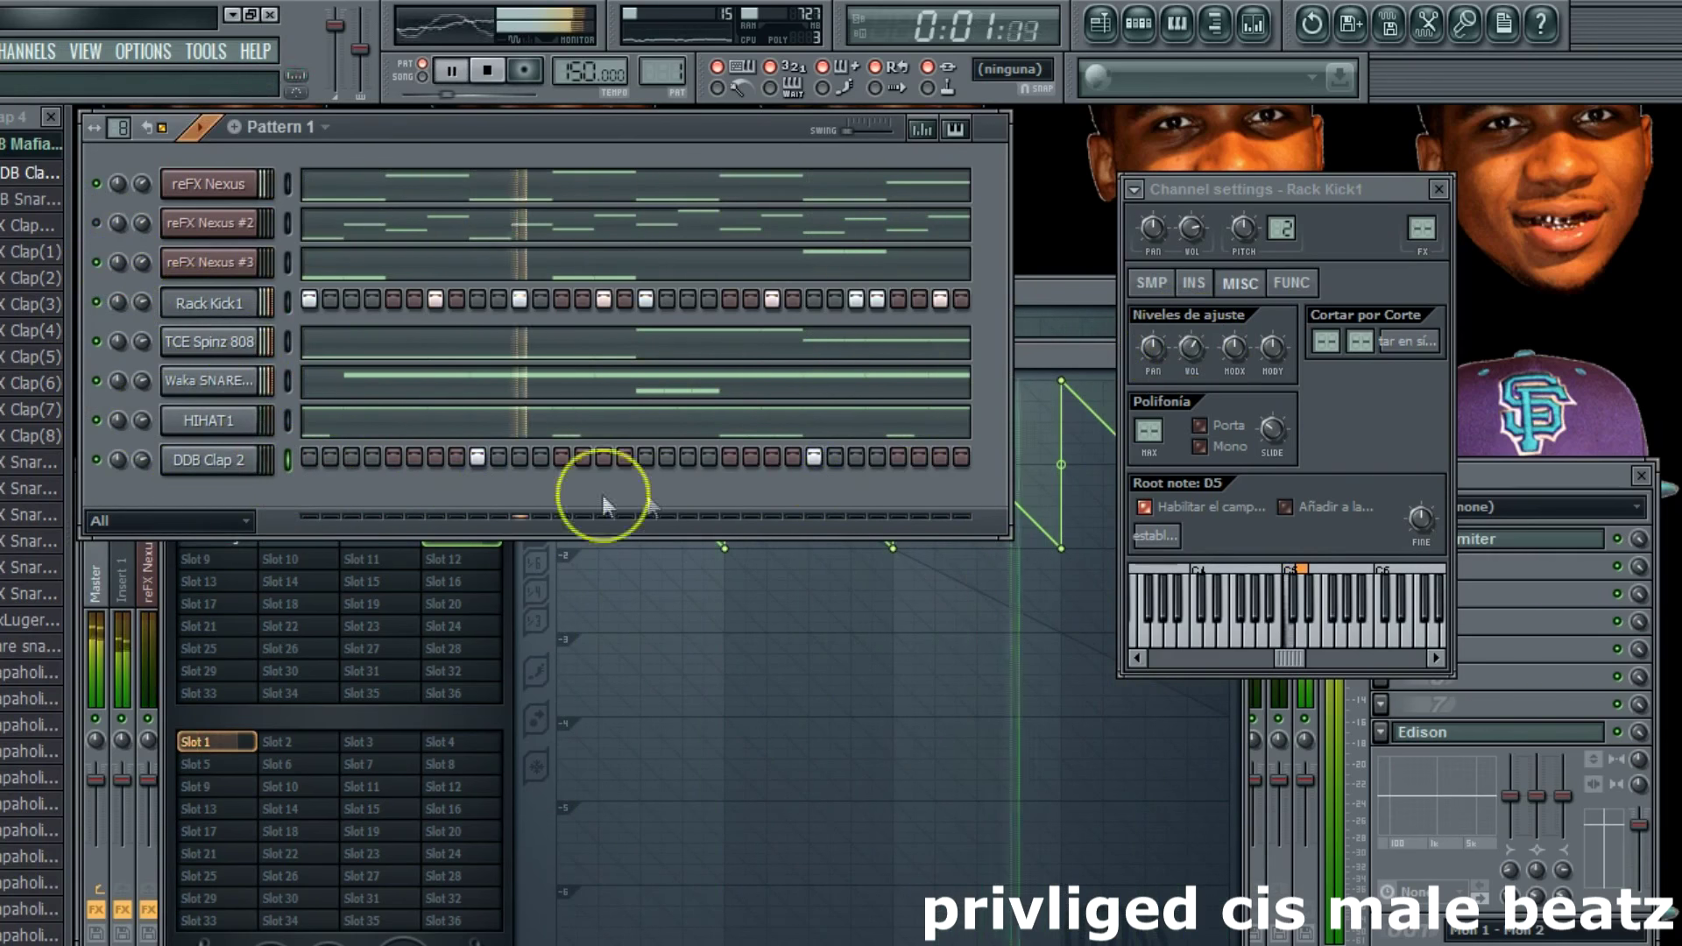
# Step: Set the DDB Clap 2 channel's root note to D5 and lower its volume
pyautogui.click(176, 460)
pyautogui.click(1334, 603)
pyautogui.rightClick(1314, 646)
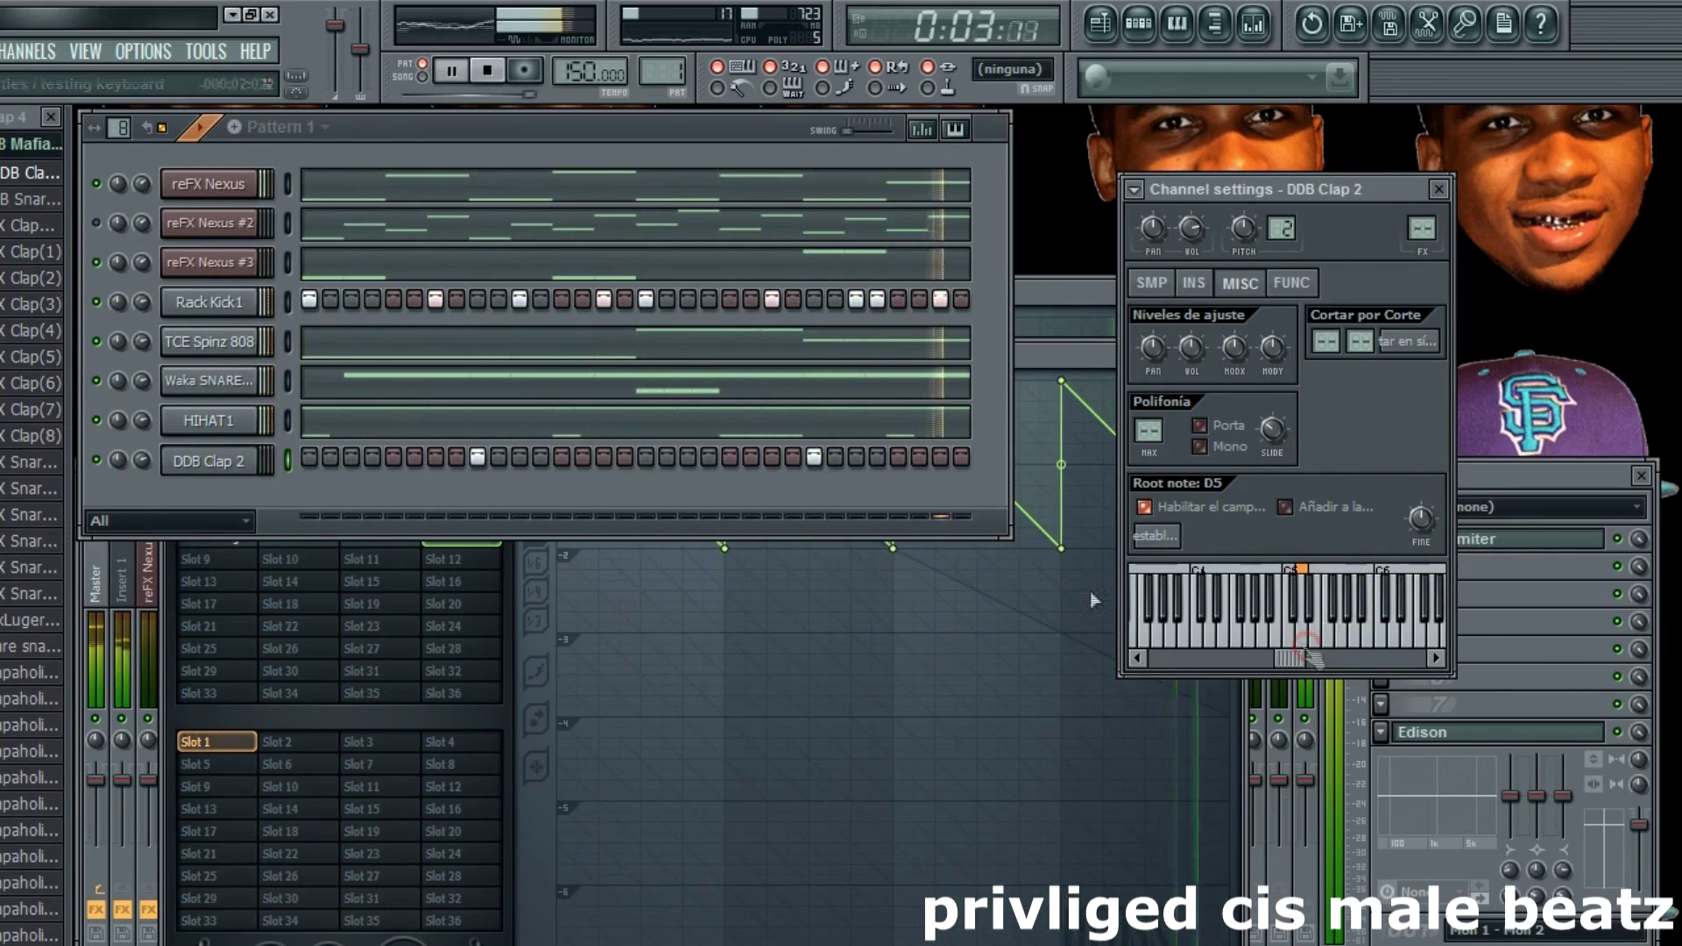
pyautogui.moveTo(141, 465); pyautogui.dragTo(141, 469)
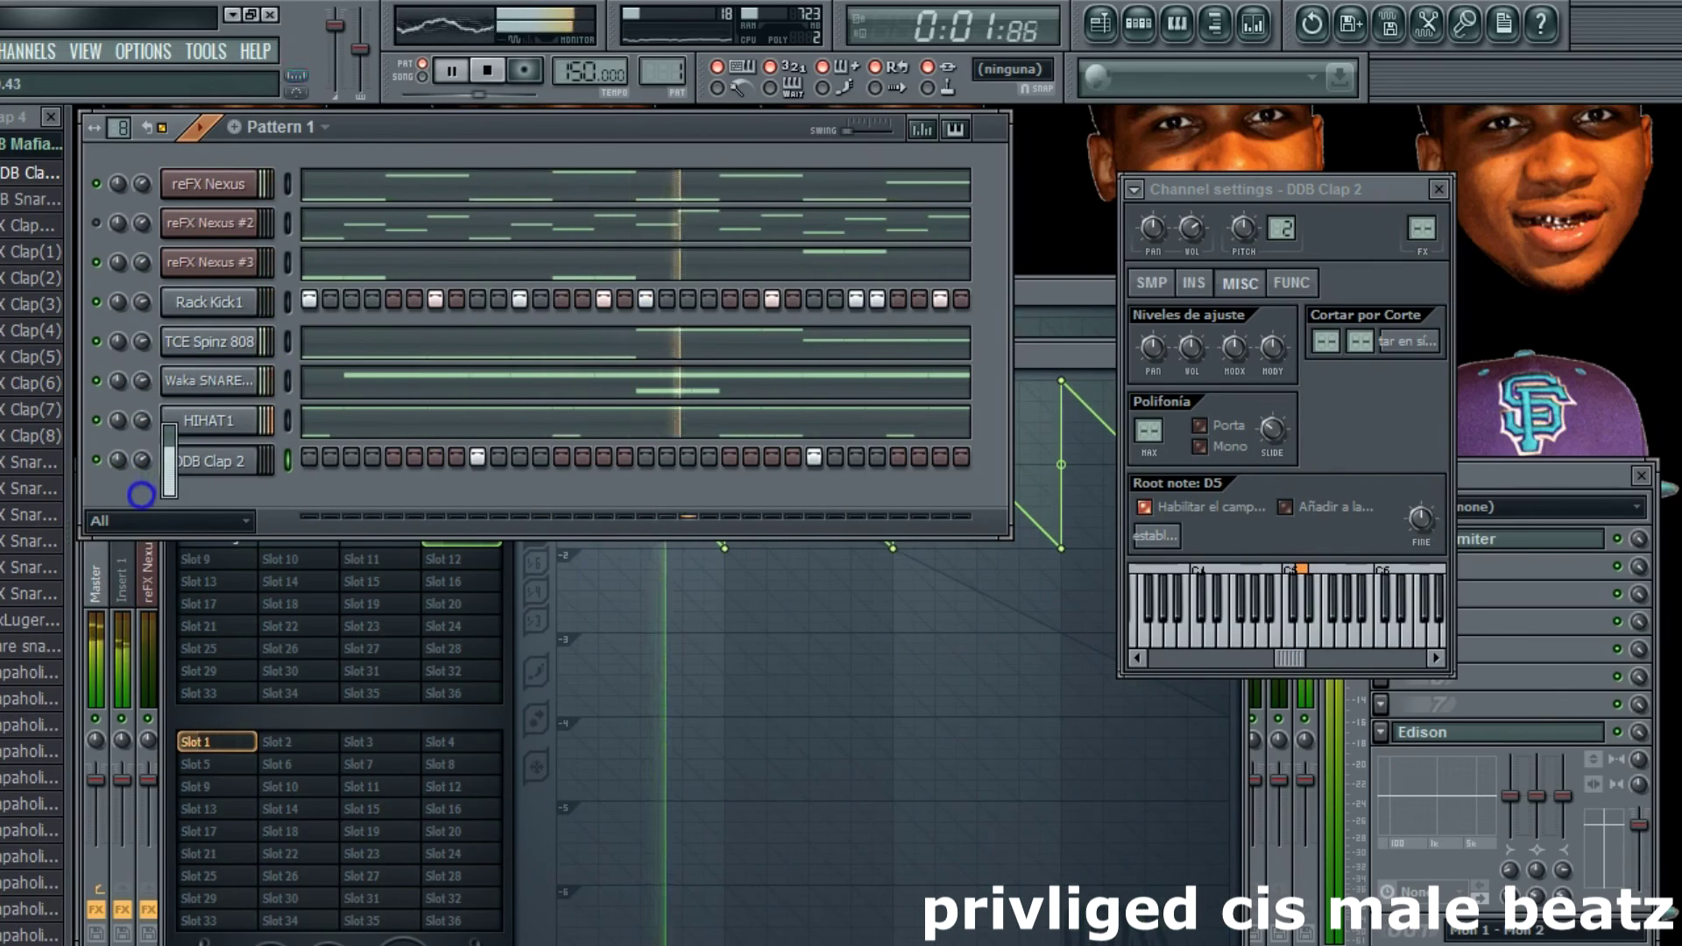
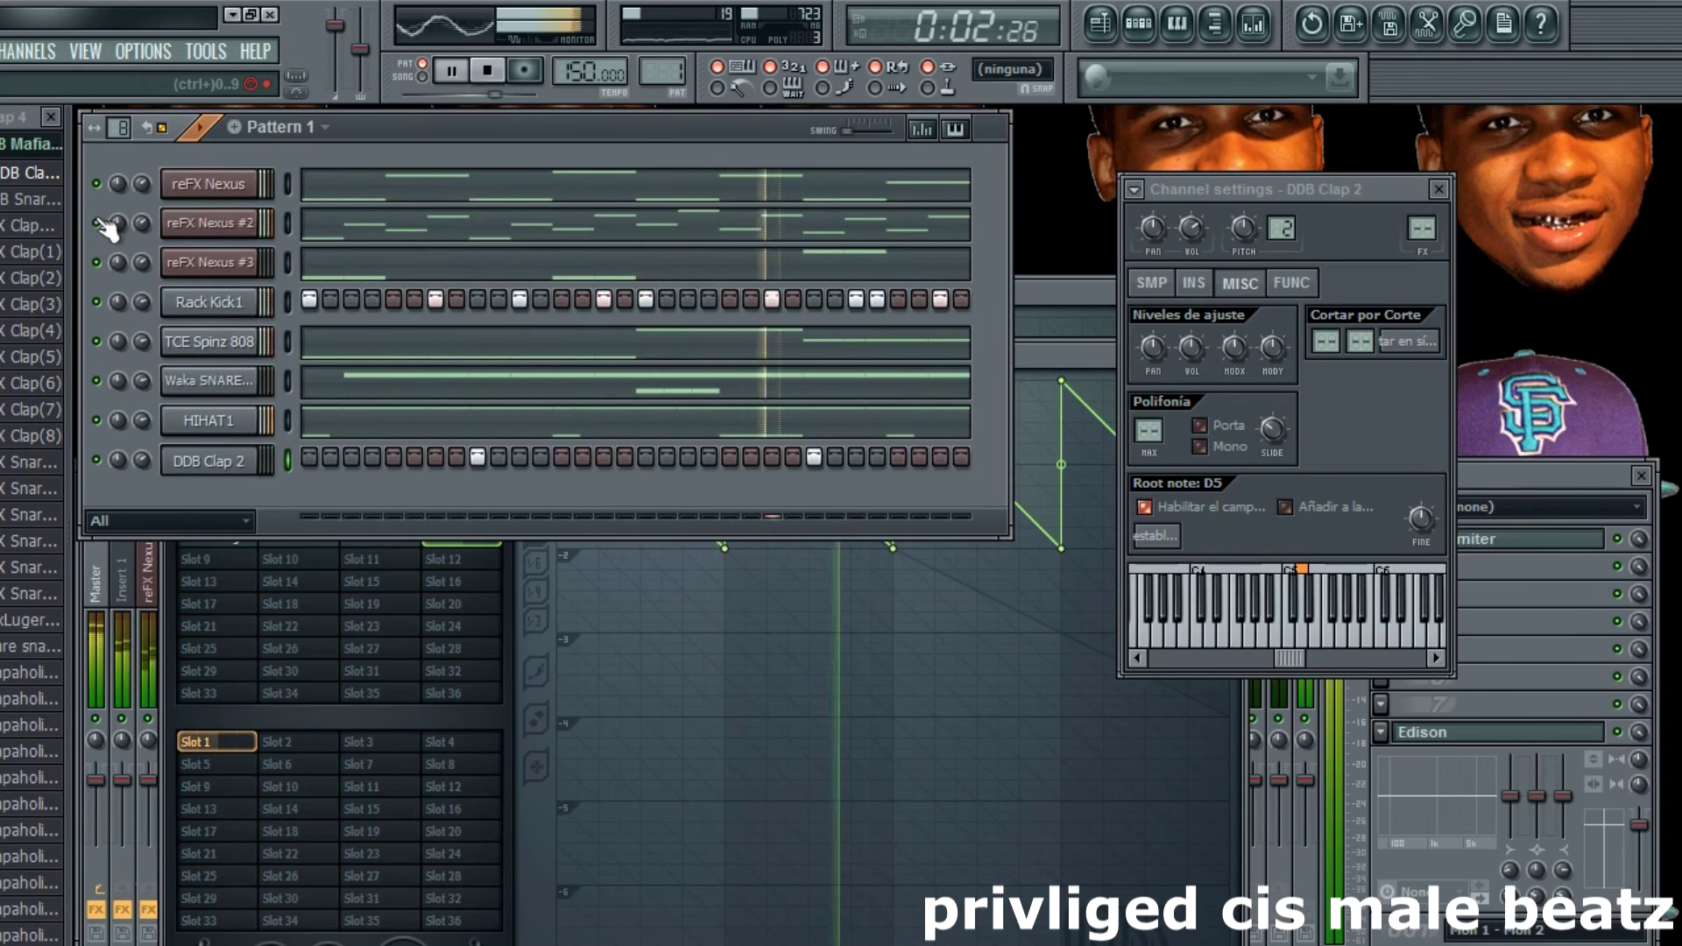
# Step: Mute reFX Nexus, toggling it during playback to compare the beat with and without it
pyautogui.click(98, 180)
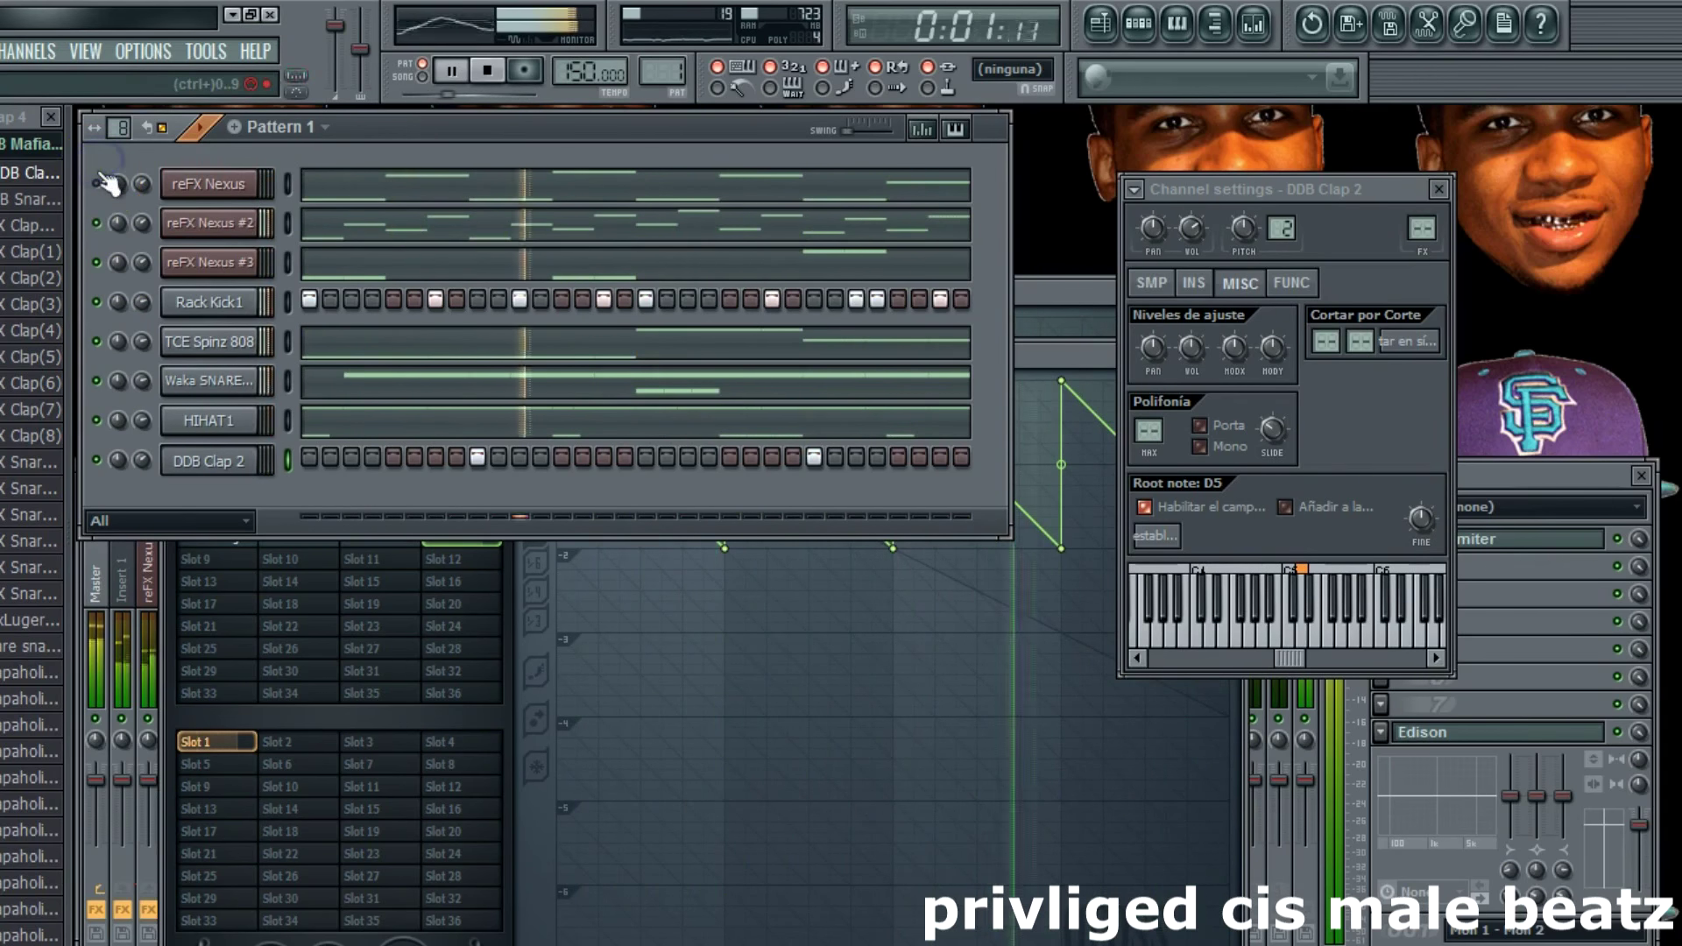
pyautogui.hotkey('ctrl', 'Up')
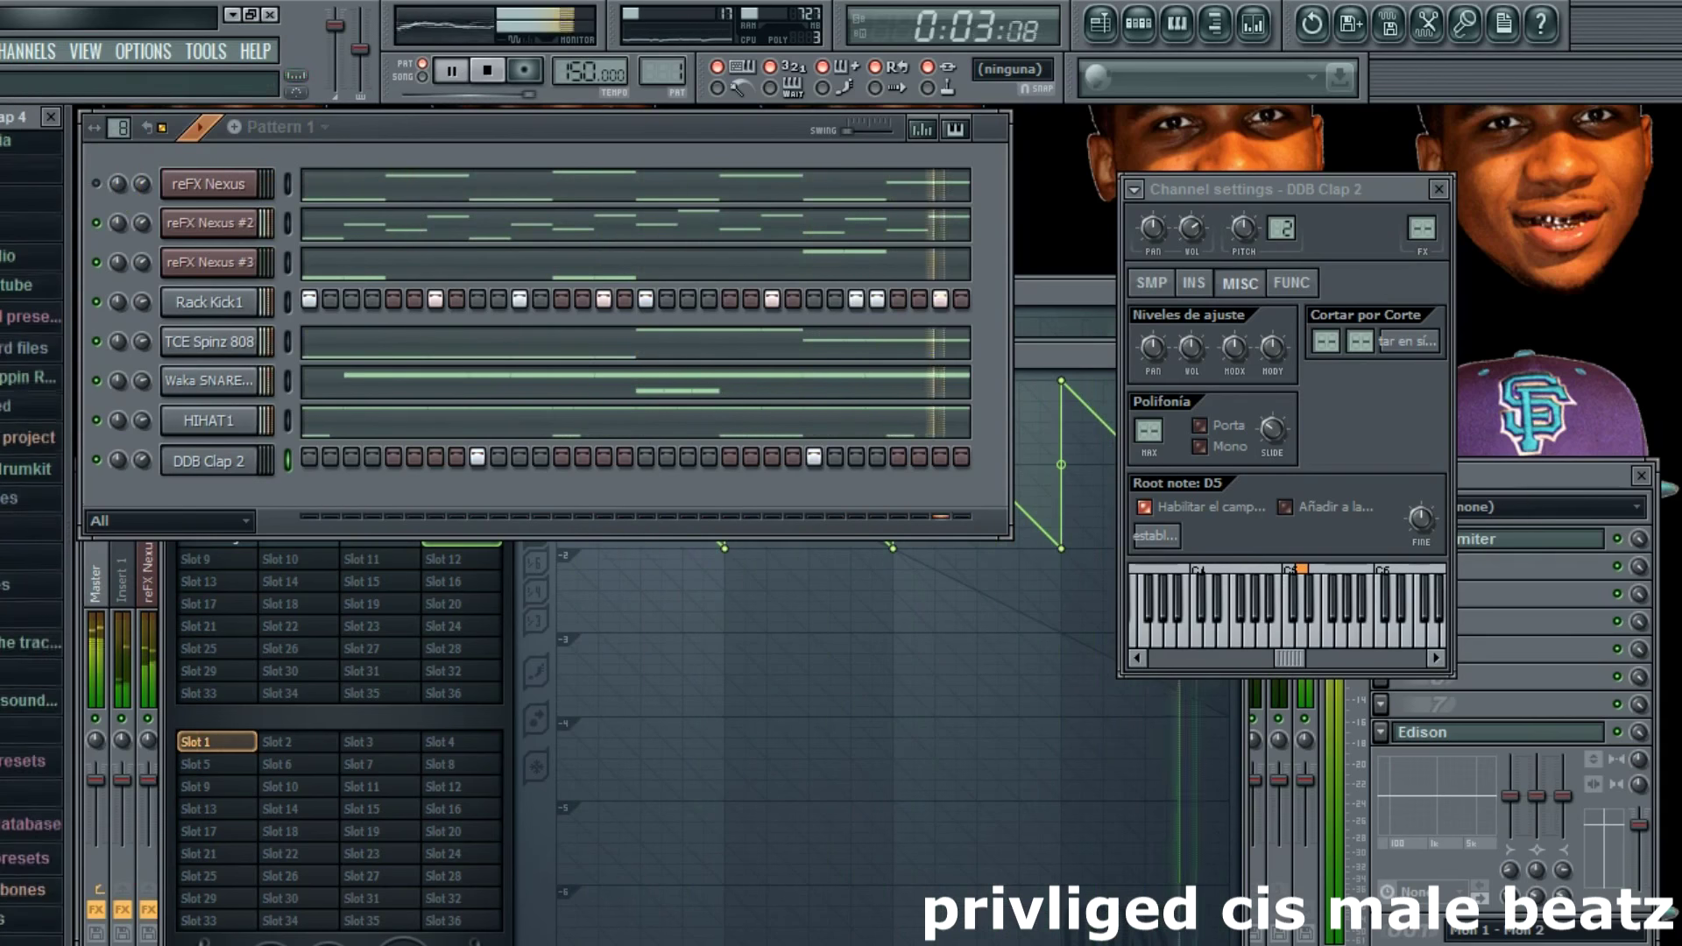
pyautogui.click(99, 182)
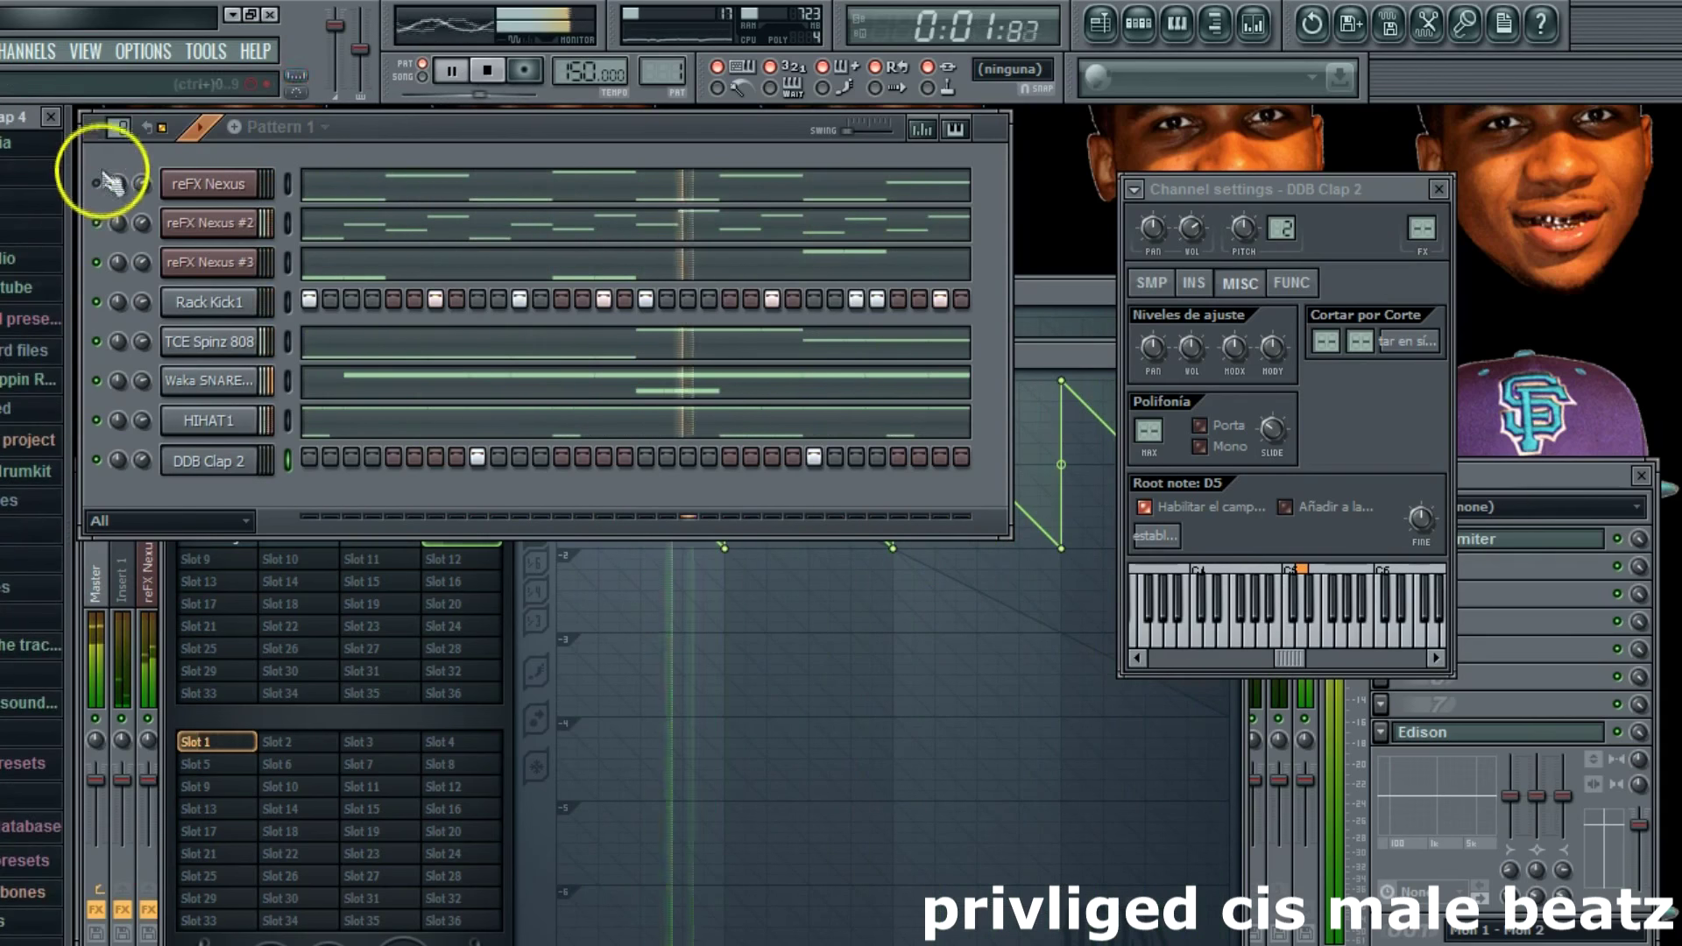
pyautogui.click(94, 183)
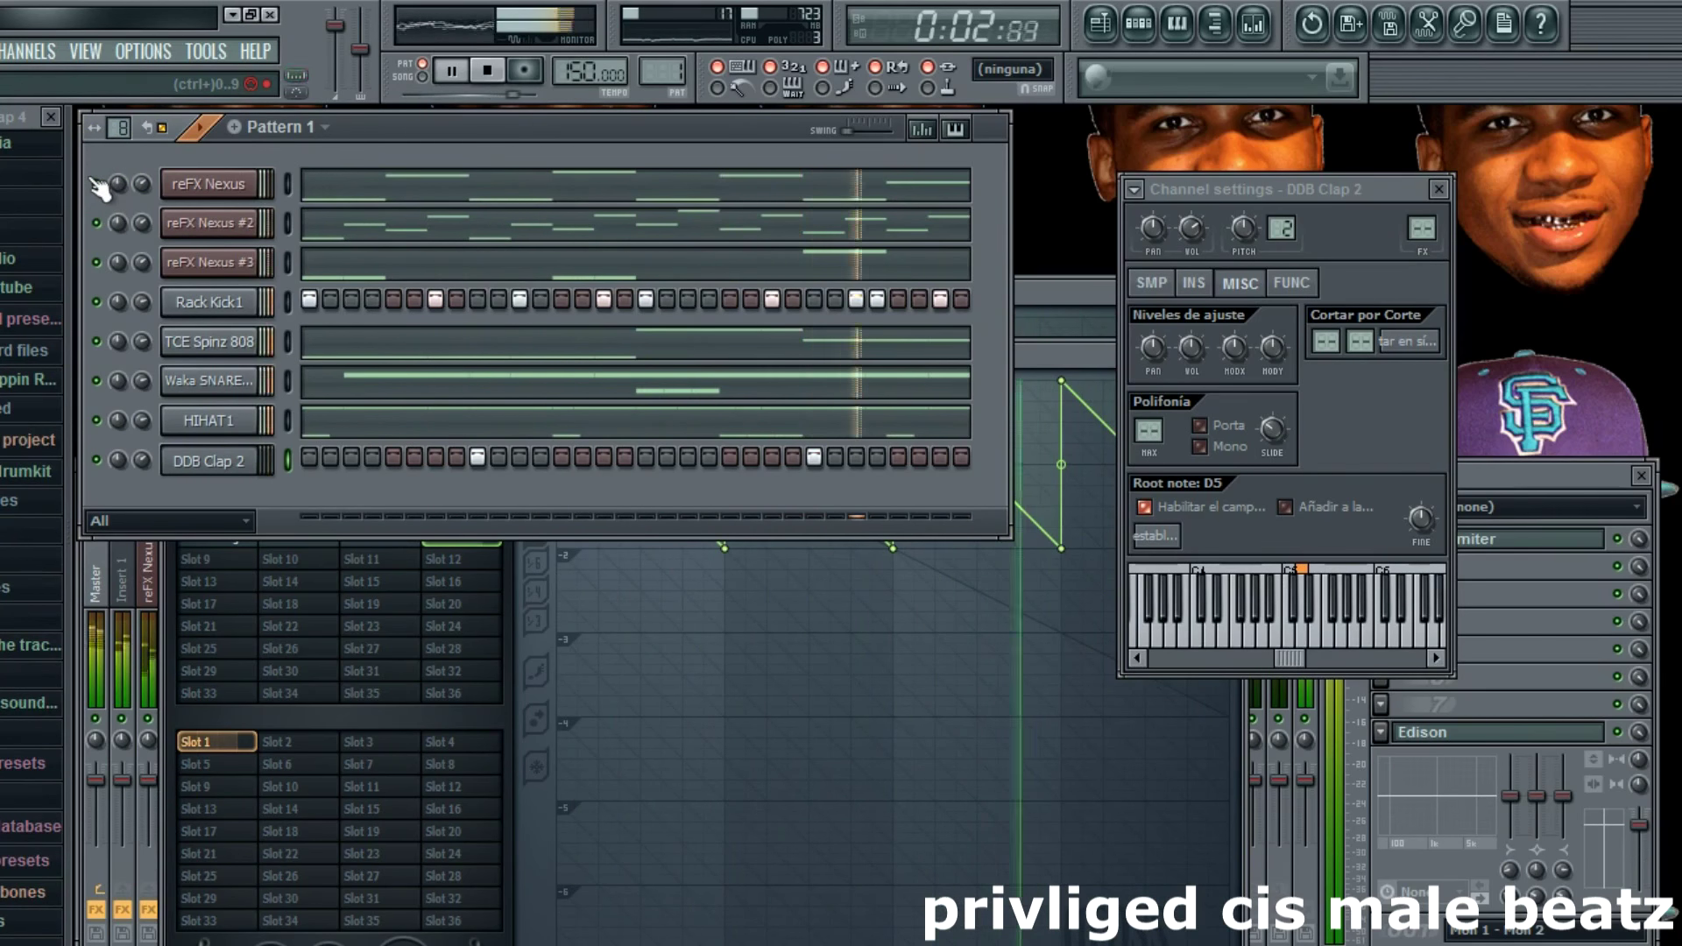
# Step: Solo reFX Nexus #3 and replace the Fruity Fast Dist effect on its mixer track with Gross Beat
pyautogui.click(208, 262)
pyautogui.rightClick(97, 261)
pyautogui.click(114, 278)
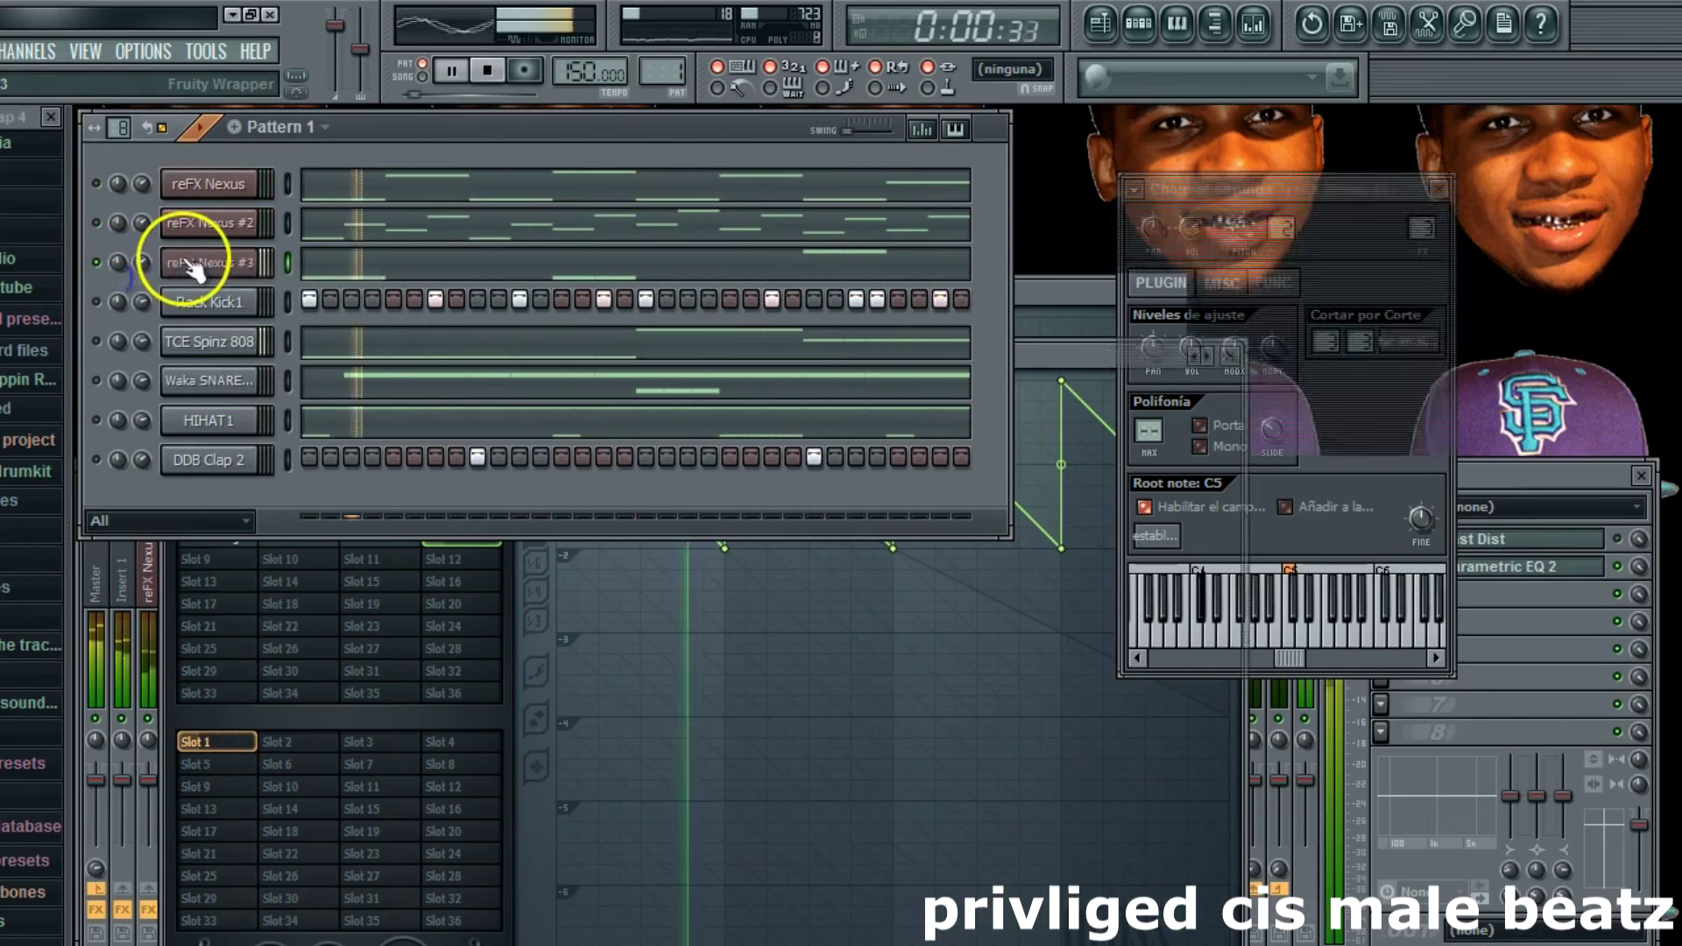
pyautogui.click(1481, 602)
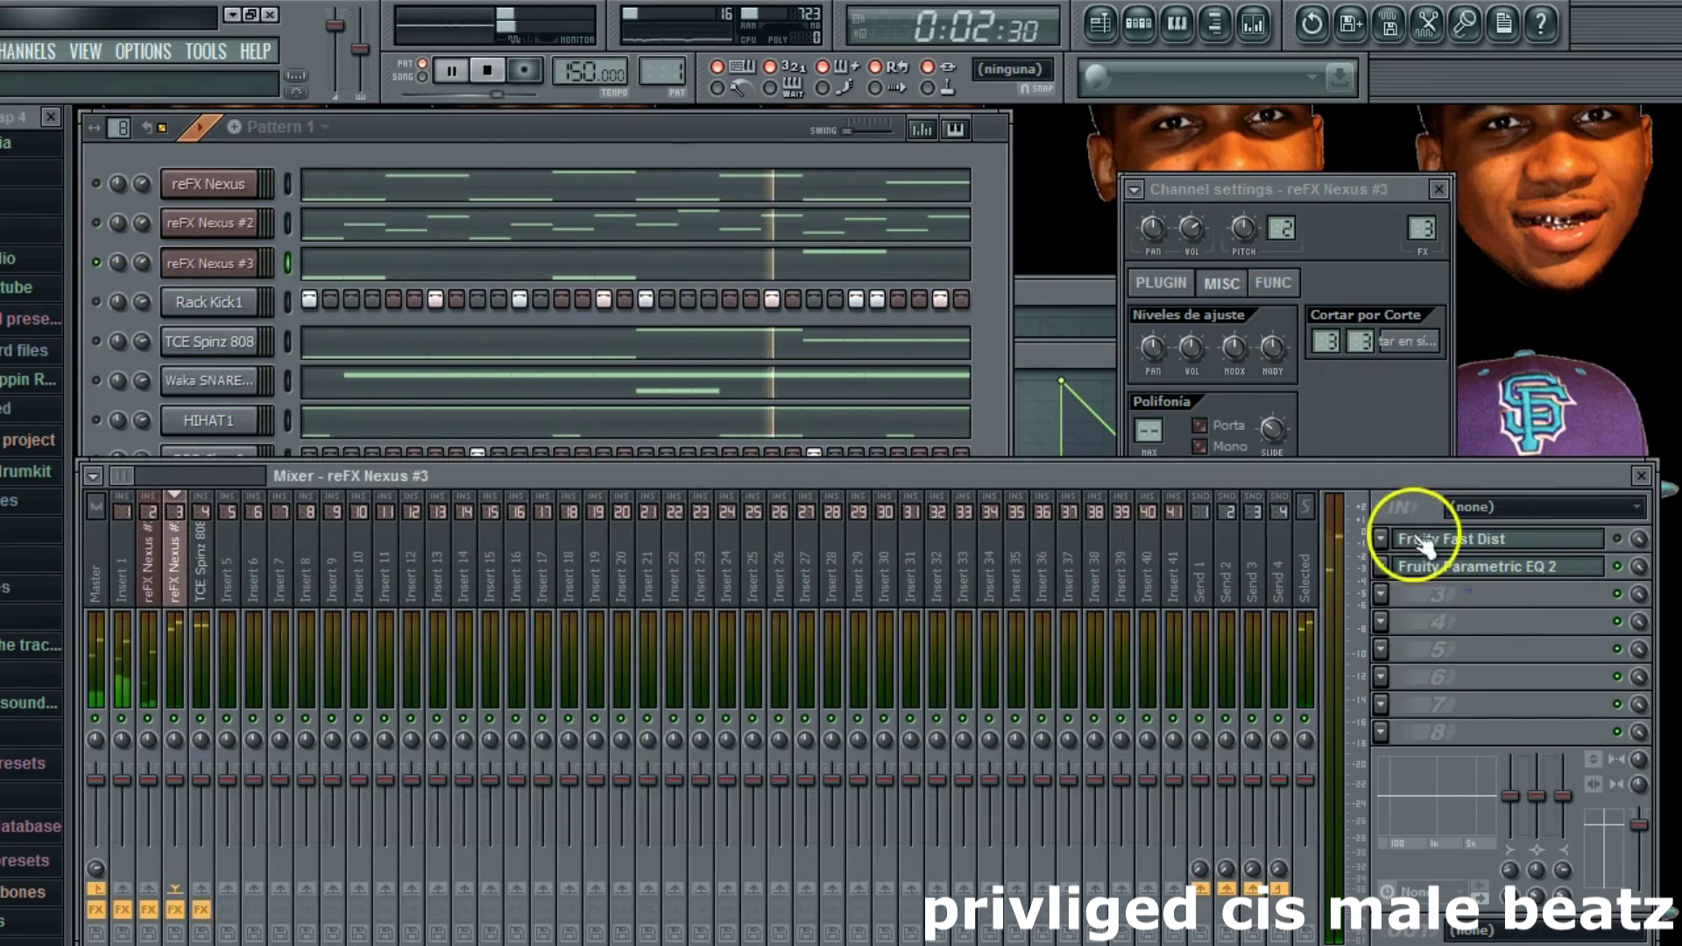
pyautogui.click(1382, 538)
pyautogui.moveTo(1424, 424)
pyautogui.click(1455, 566)
pyautogui.click(1611, 539)
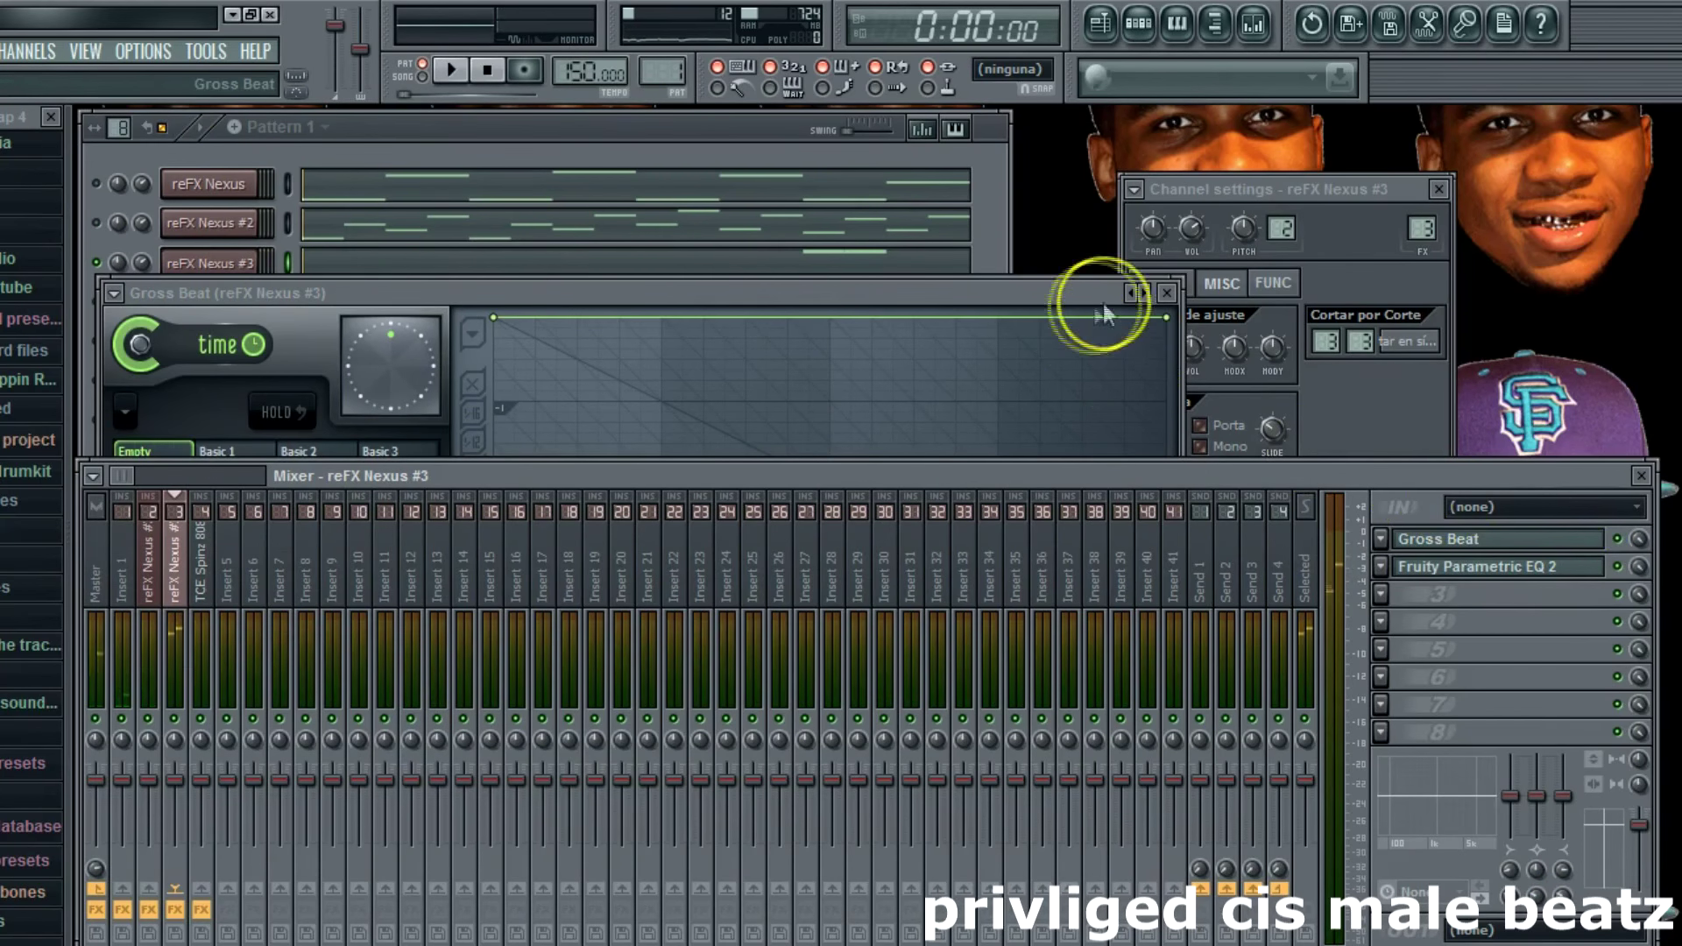
# Step: Browse the Gross Beat presets for reFX Nexus #3 until the bank with the Scrt Patt scratch patterns loads
pyautogui.click(1096, 313)
pyautogui.click(1145, 292)
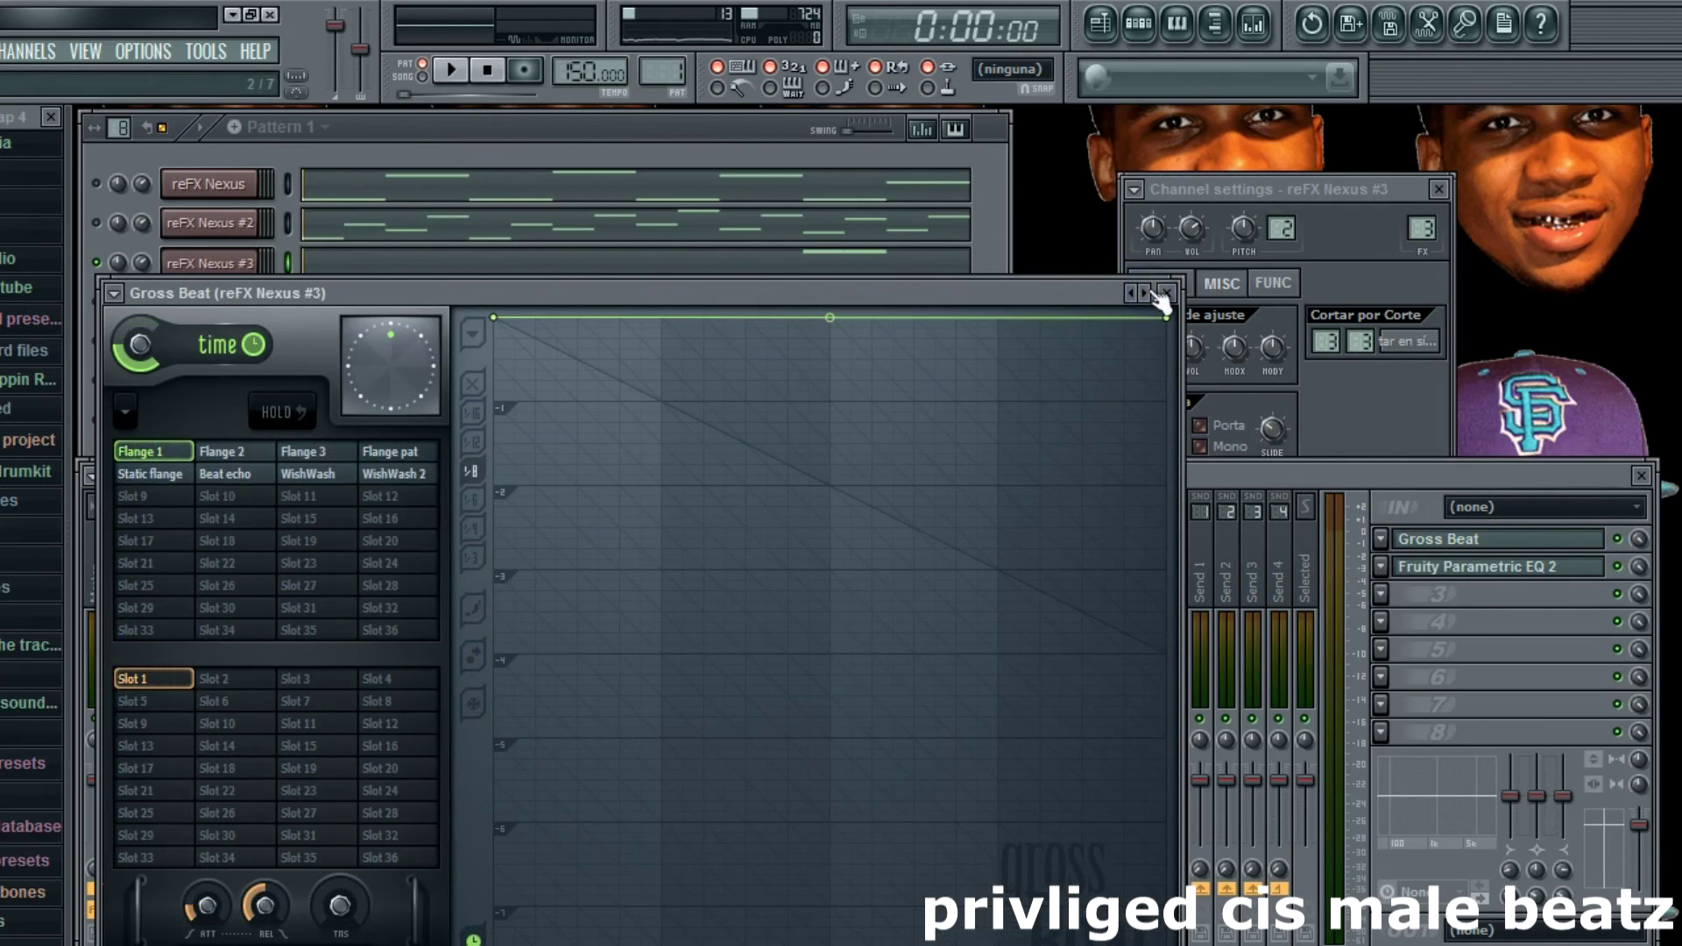
pyautogui.click(1147, 294)
pyautogui.click(1145, 293)
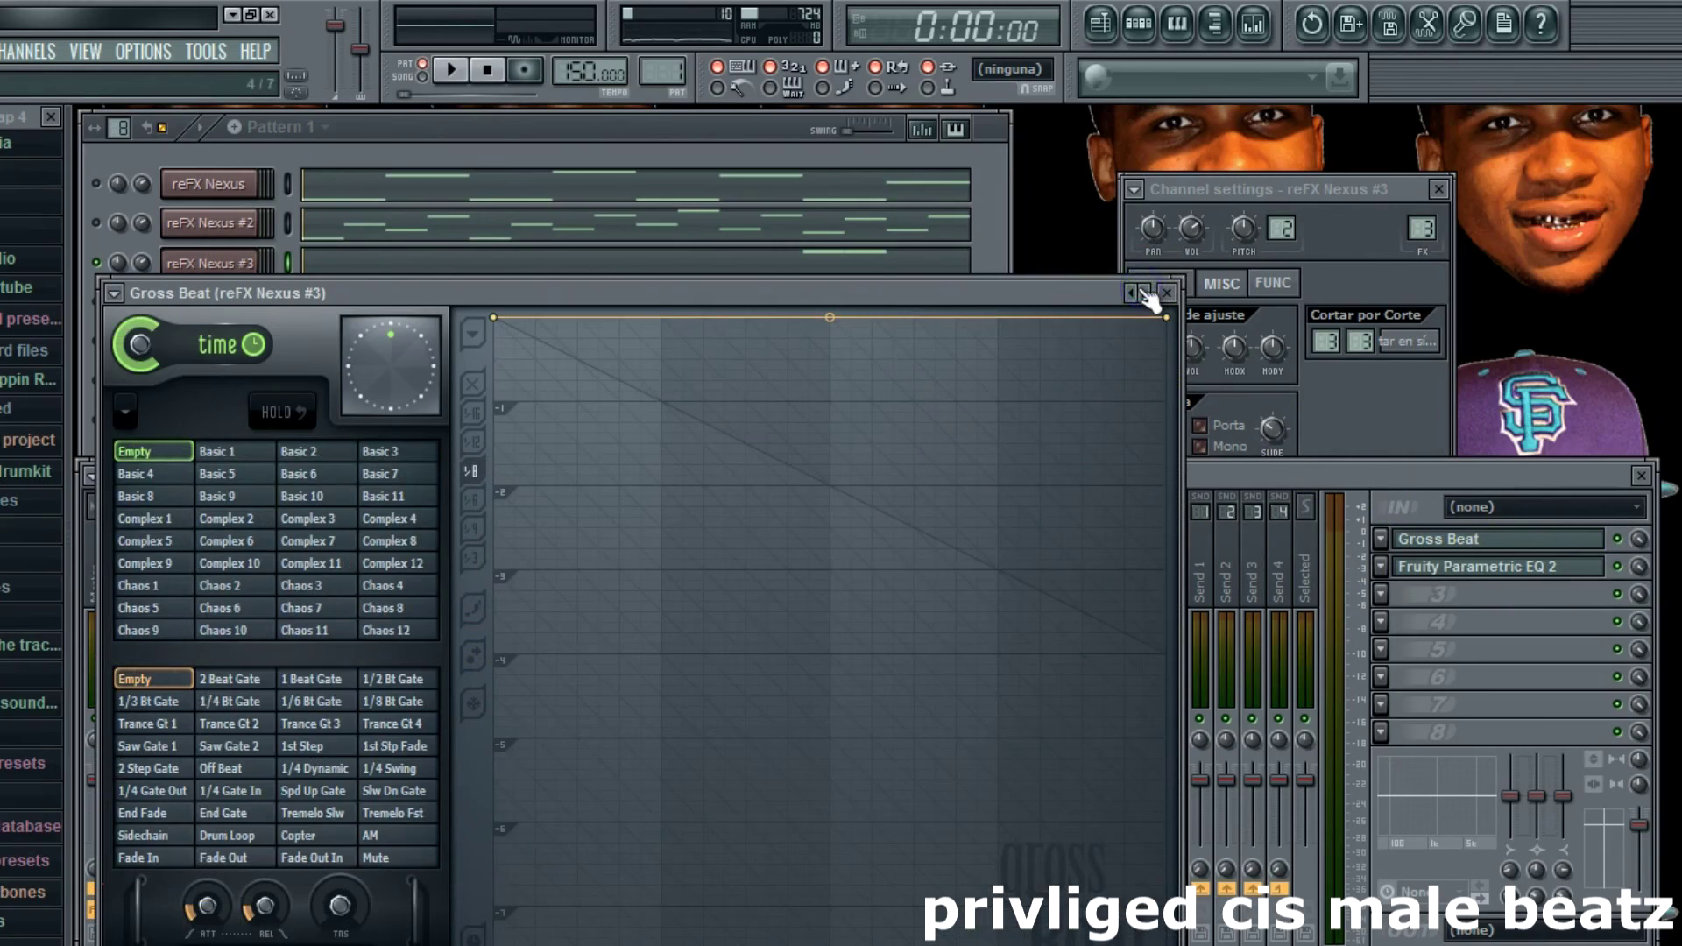
pyautogui.click(1145, 294)
pyautogui.click(1146, 293)
pyautogui.click(1145, 293)
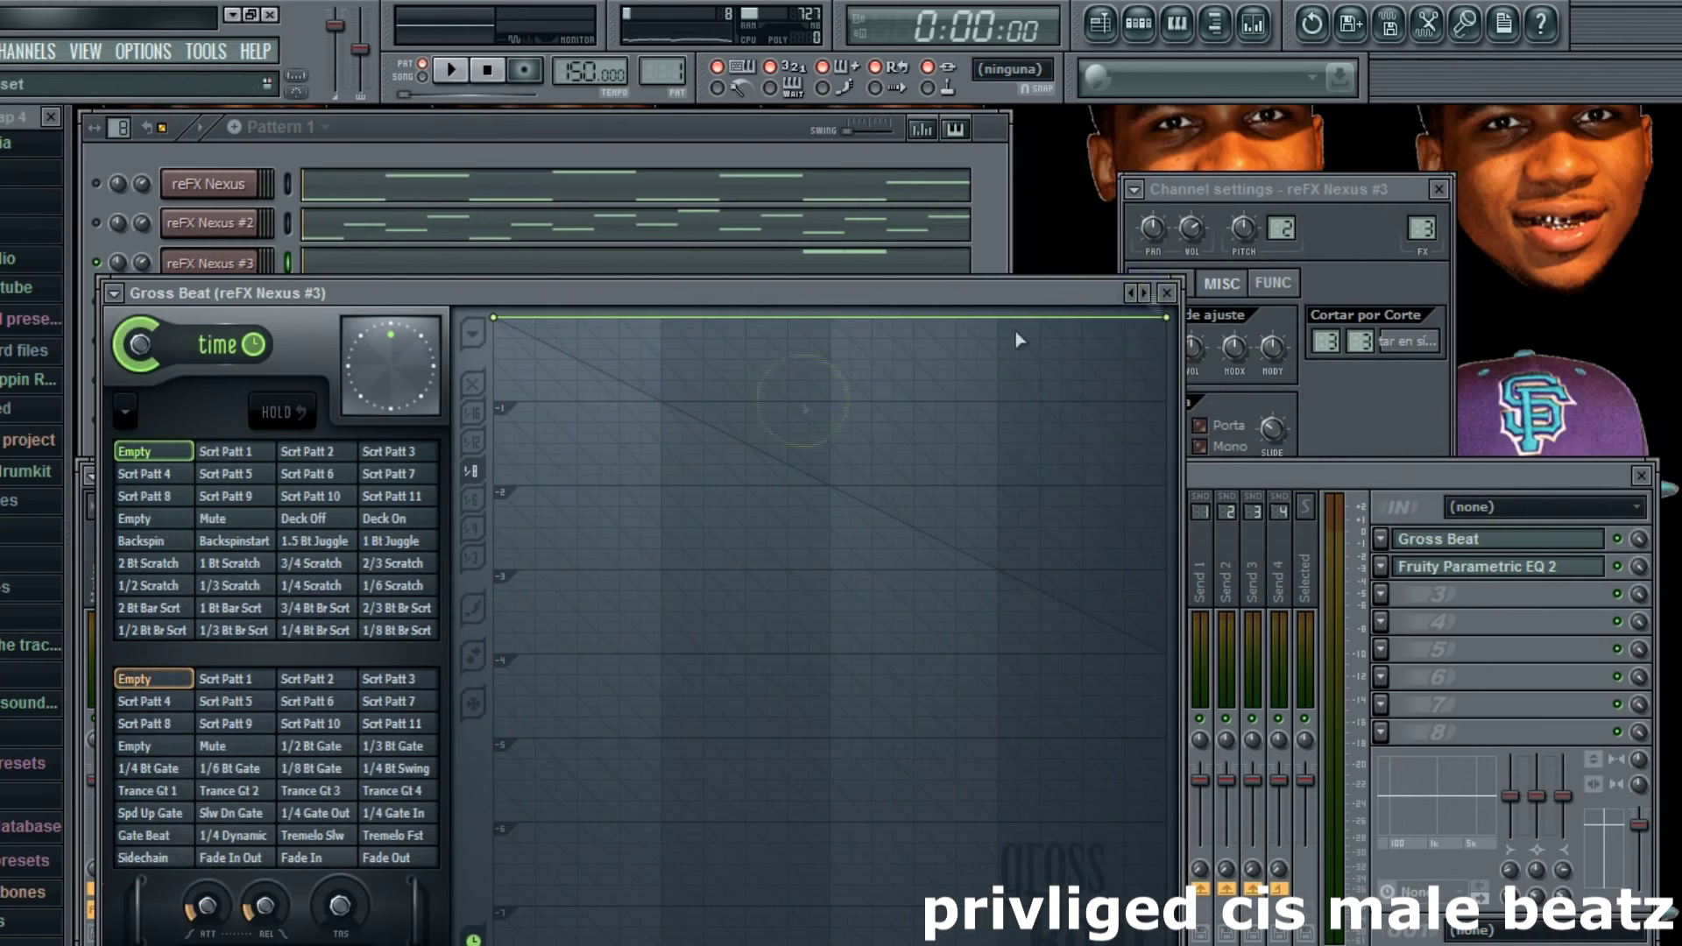
# Step: Audition the Gross Beat time patterns Scrt Patt 1, Scrt Patt 3 and Scrt Patt 7 on reFX Nexus #3 during playback
pyautogui.click(233, 454)
pyautogui.press('space')
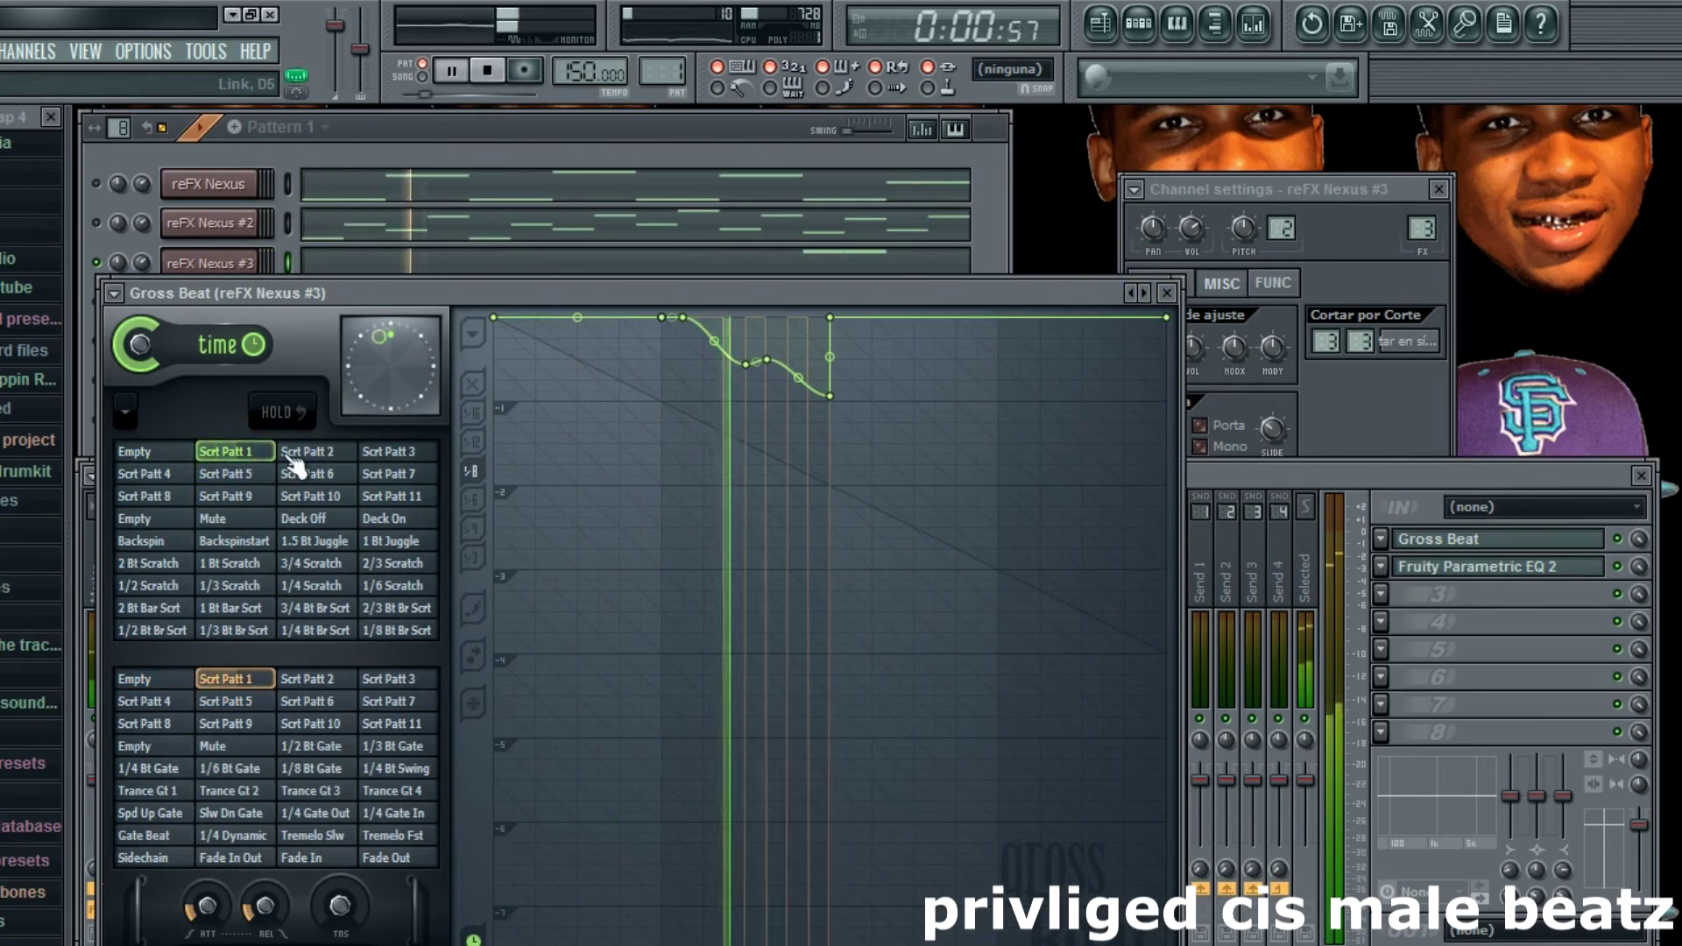
pyautogui.click(303, 453)
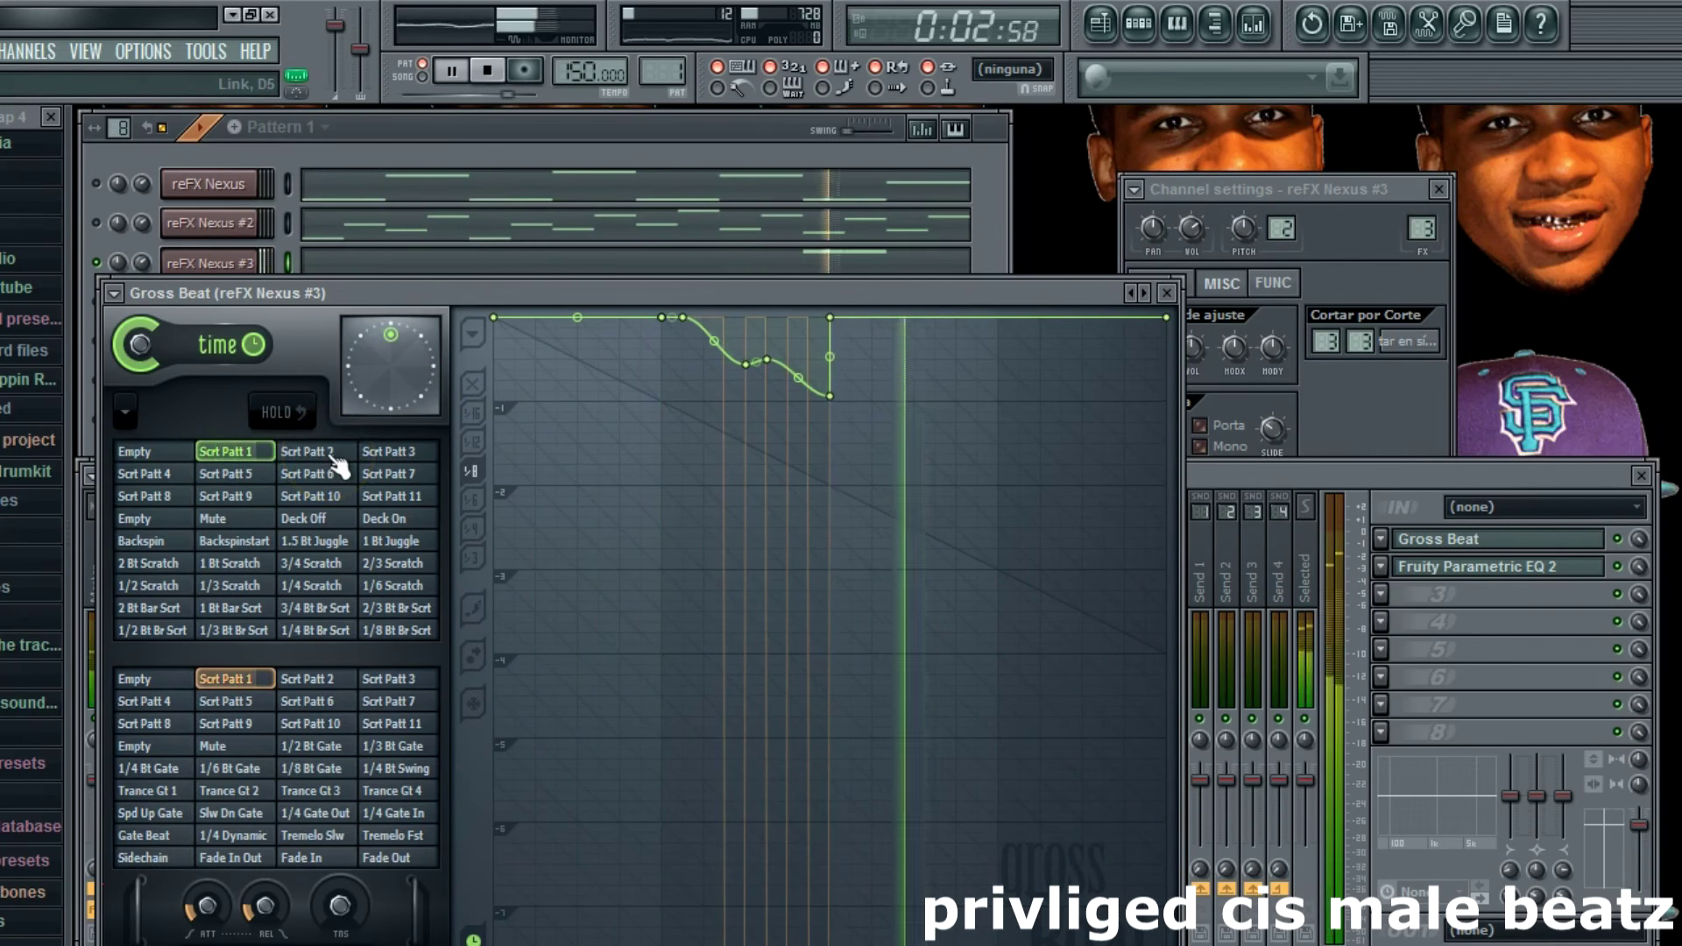
pyautogui.press('space')
pyautogui.press('space')
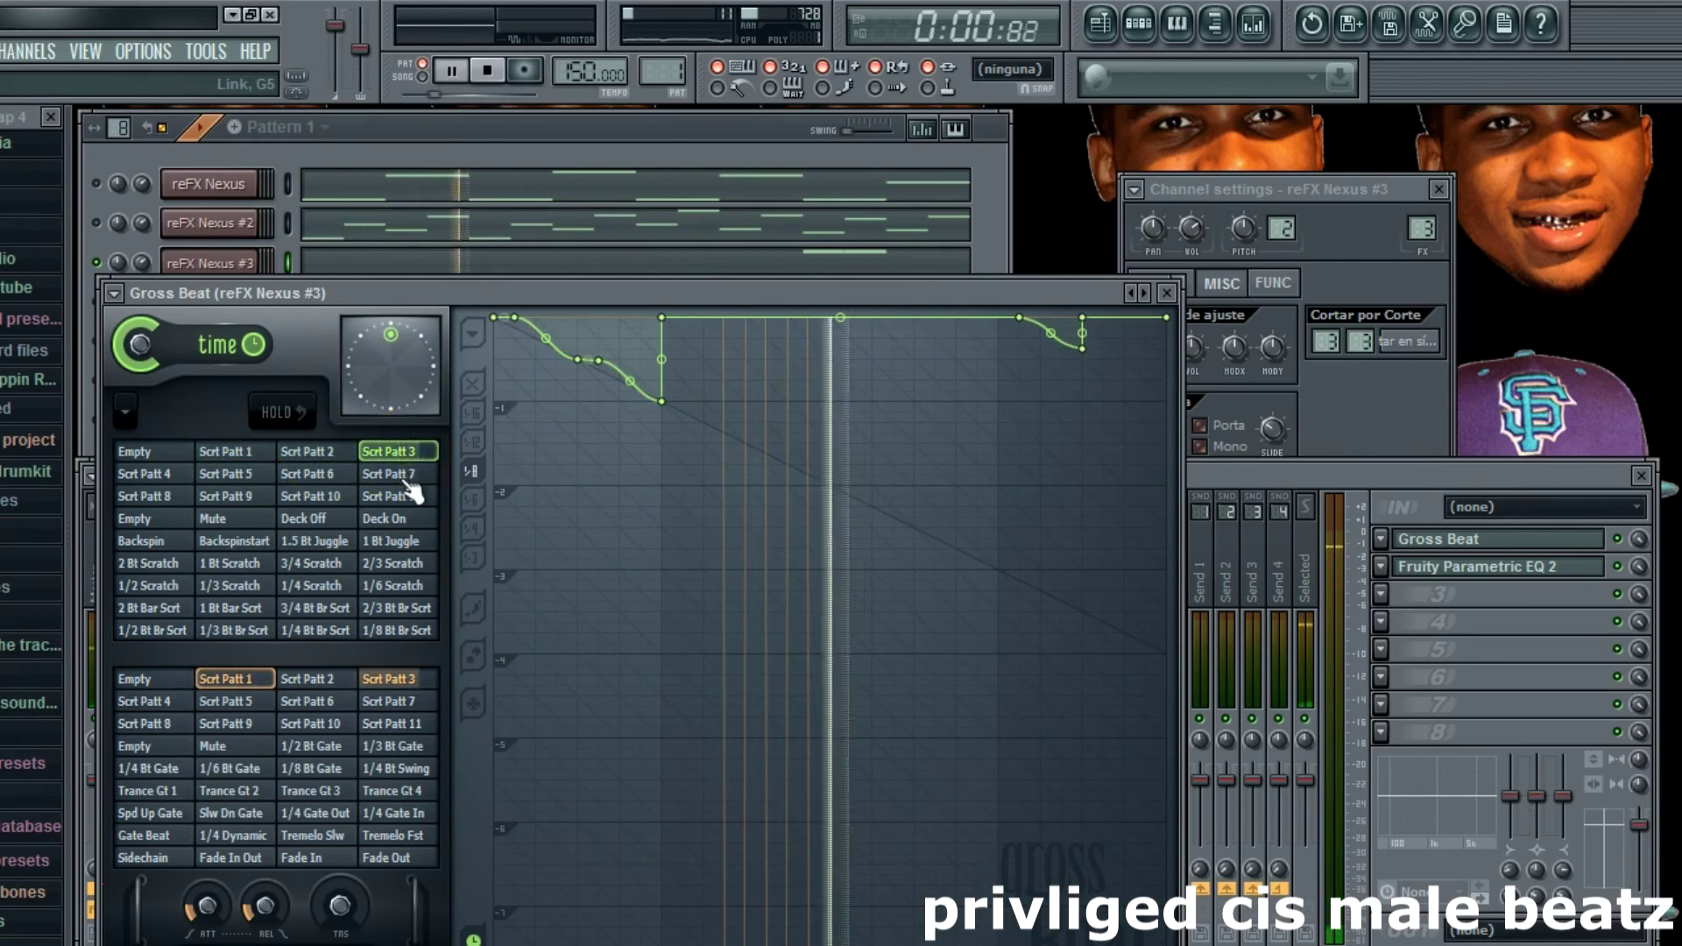
pyautogui.click(408, 477)
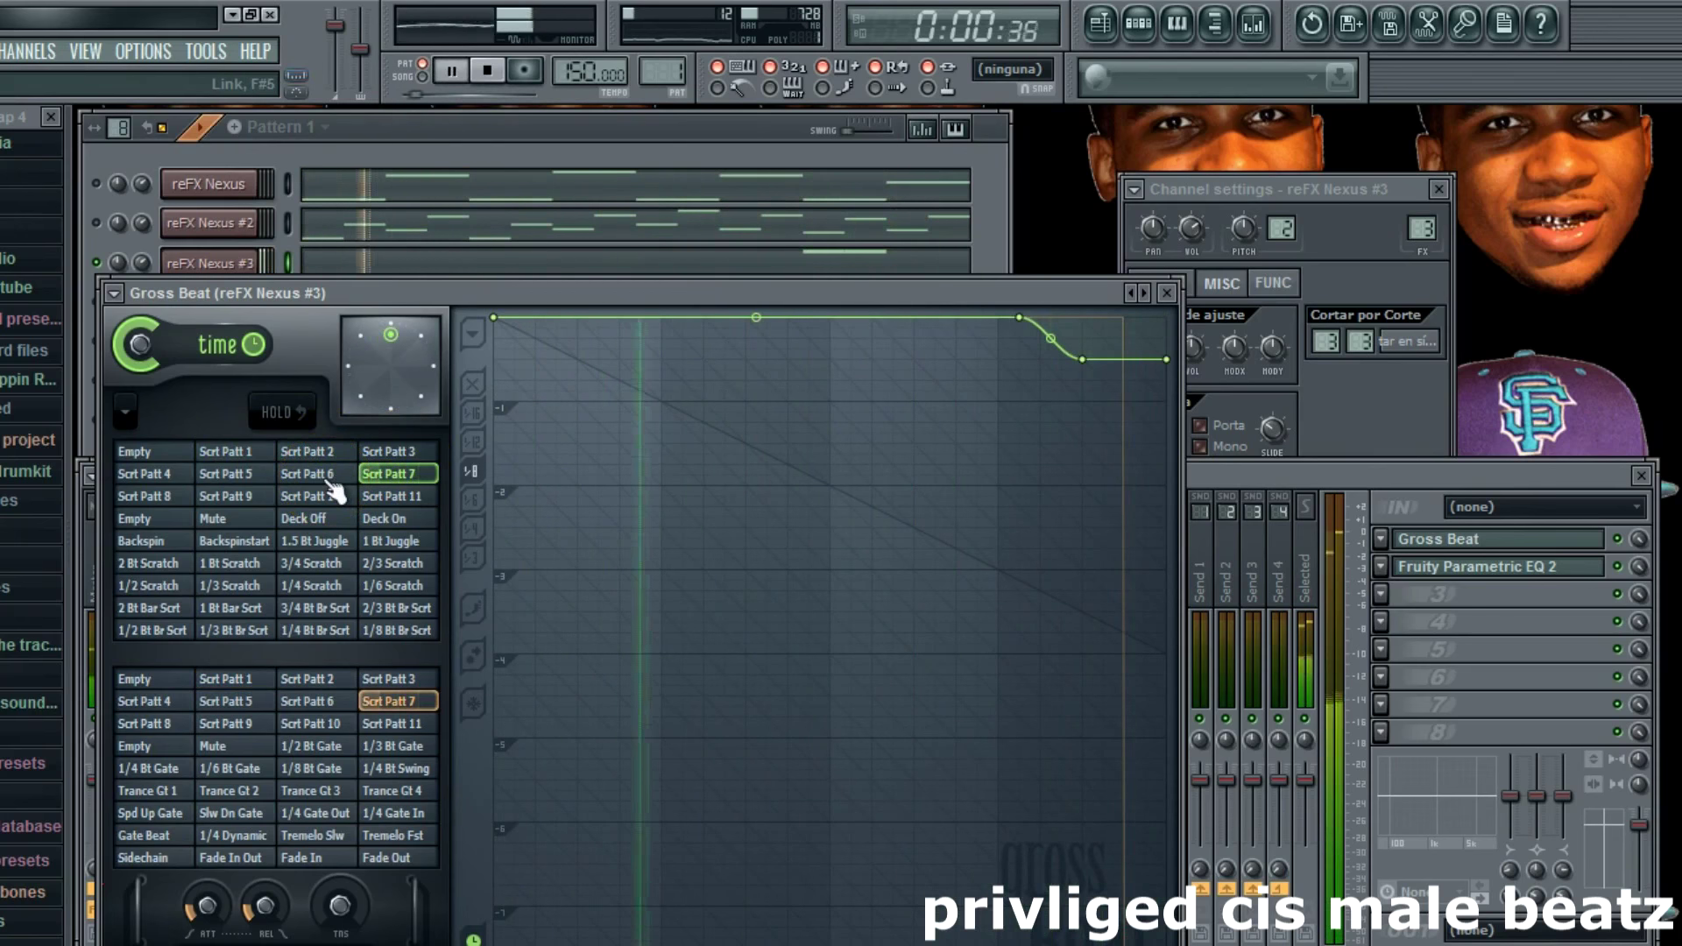
# Step: Unmute reFX Nexus and reFX Nexus #2 so both play together with reFX Nexus #3
pyautogui.click(98, 225)
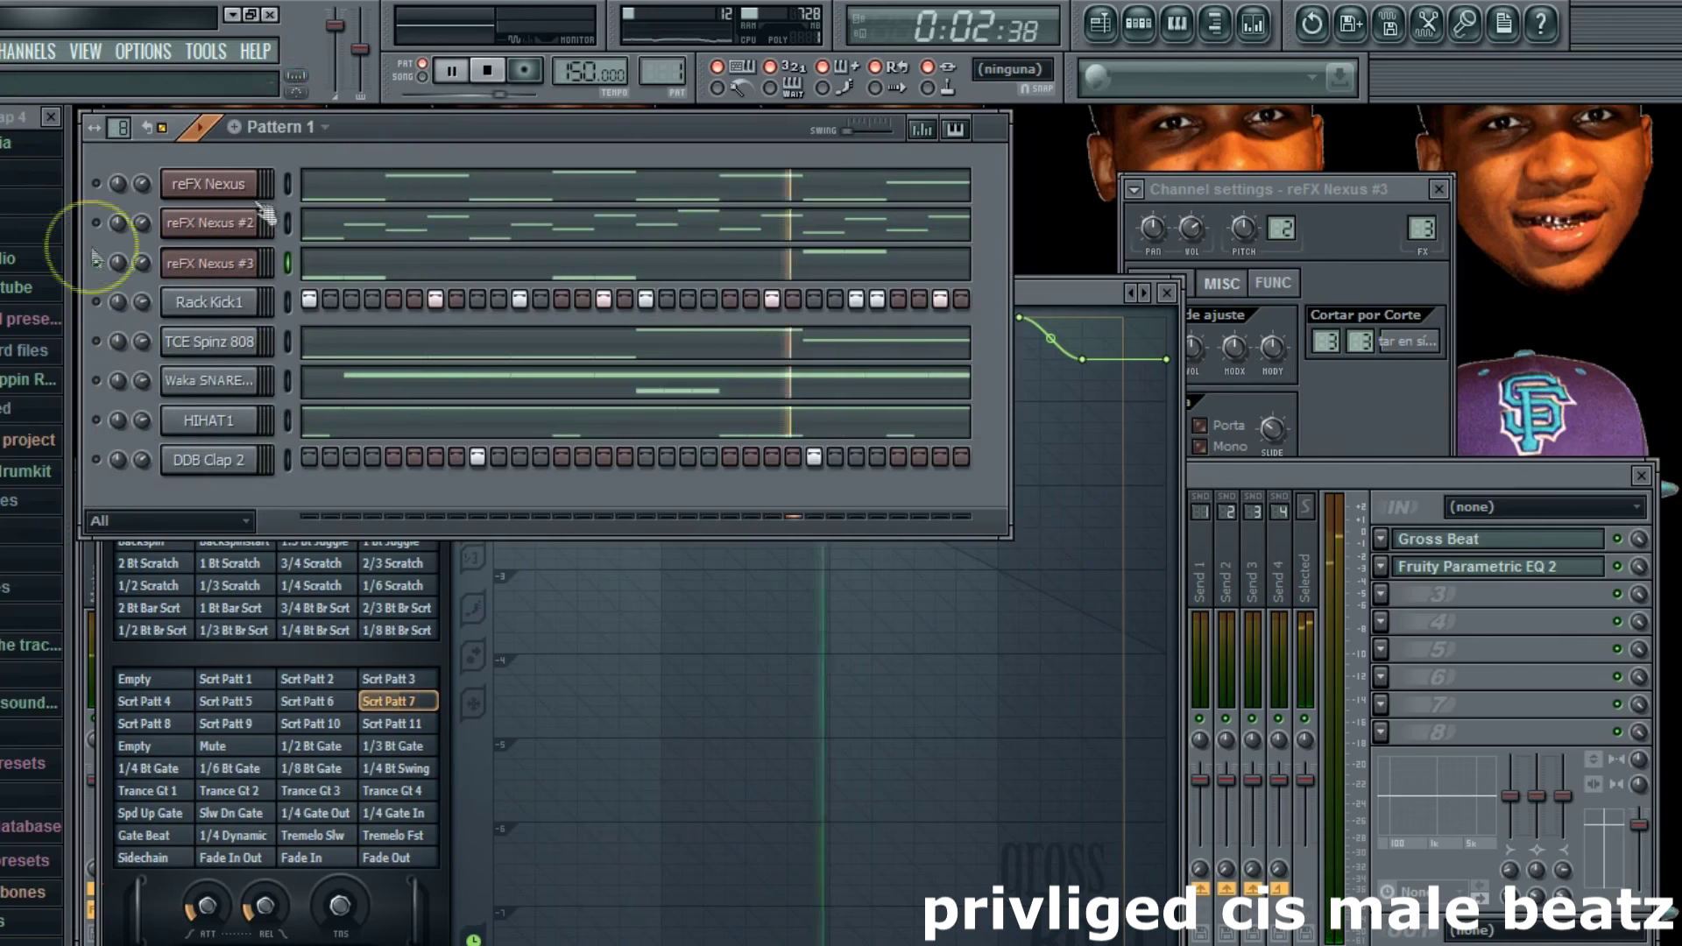
pyautogui.click(98, 182)
pyautogui.click(98, 182)
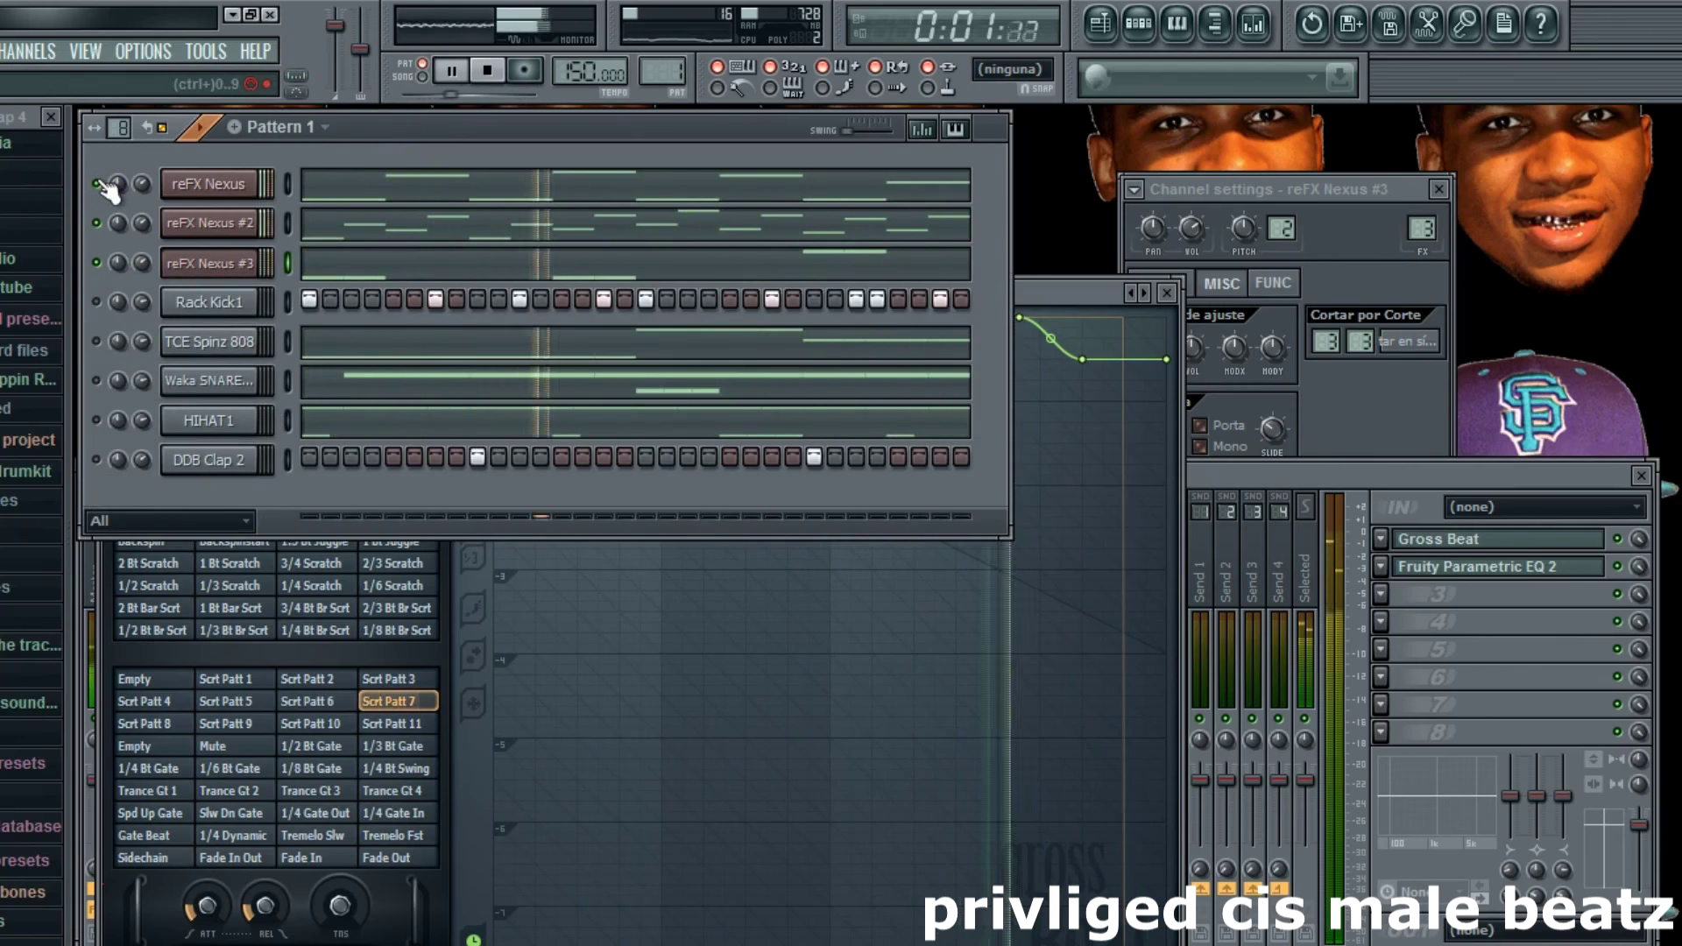
# Step: Try the Gross Beat time patterns 1.5 Bt Juggle, Scrt Patt 9 and Scrt Patt 4 against the full melody
pyautogui.click(339, 542)
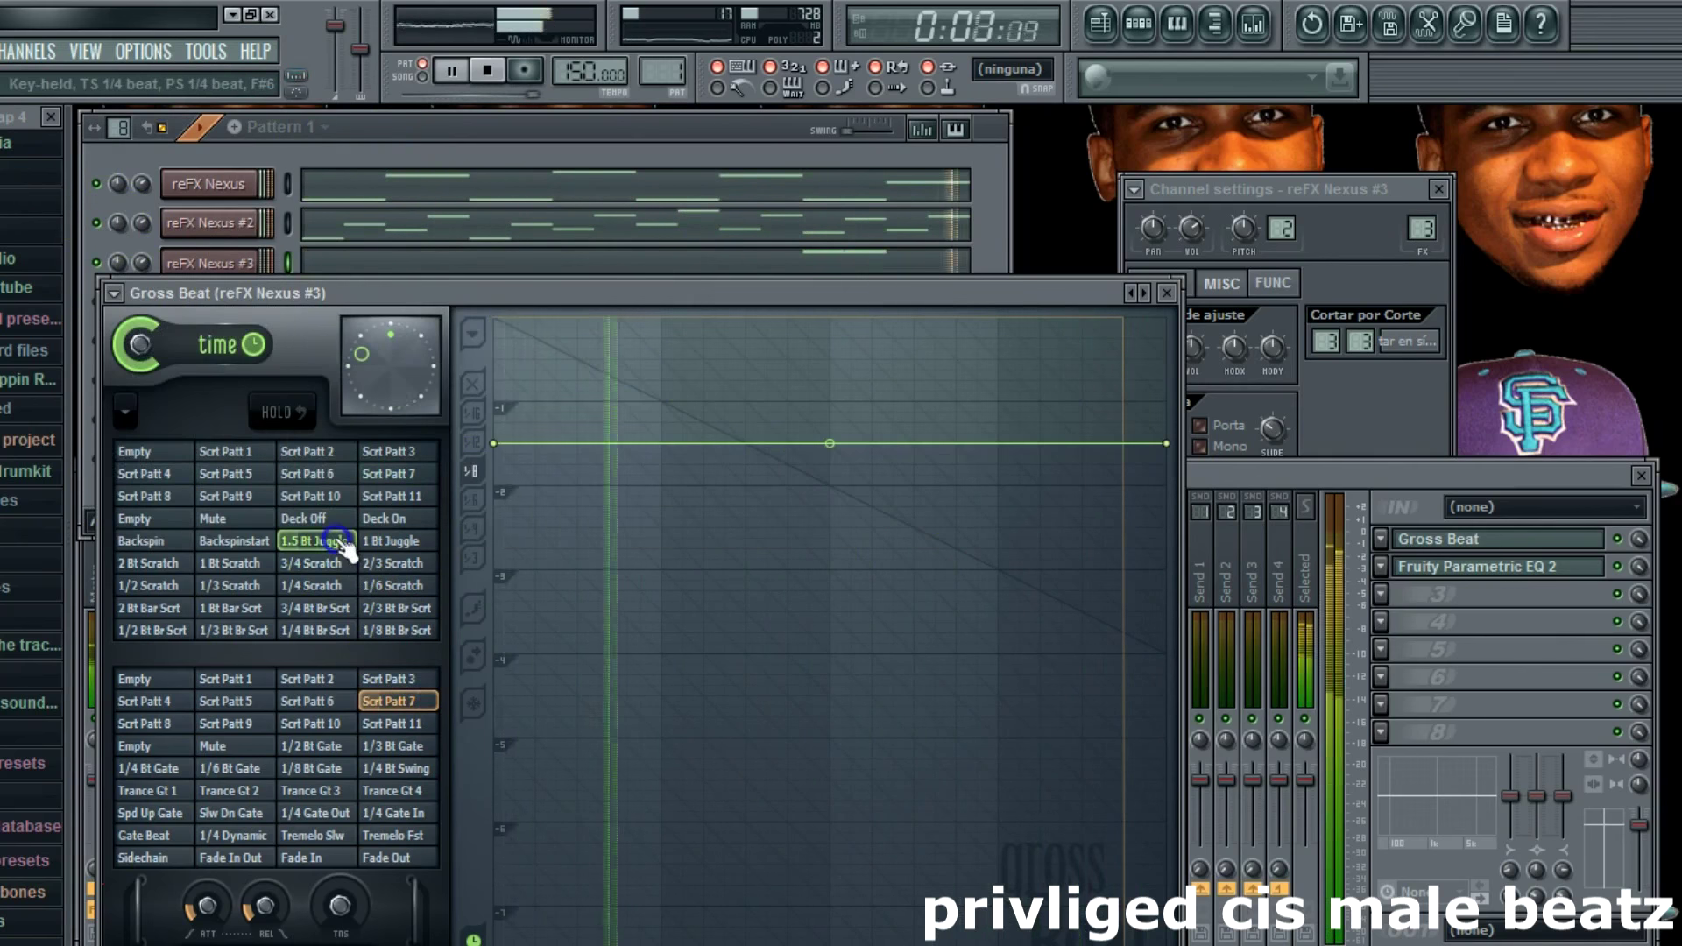
pyautogui.click(223, 498)
pyautogui.click(176, 475)
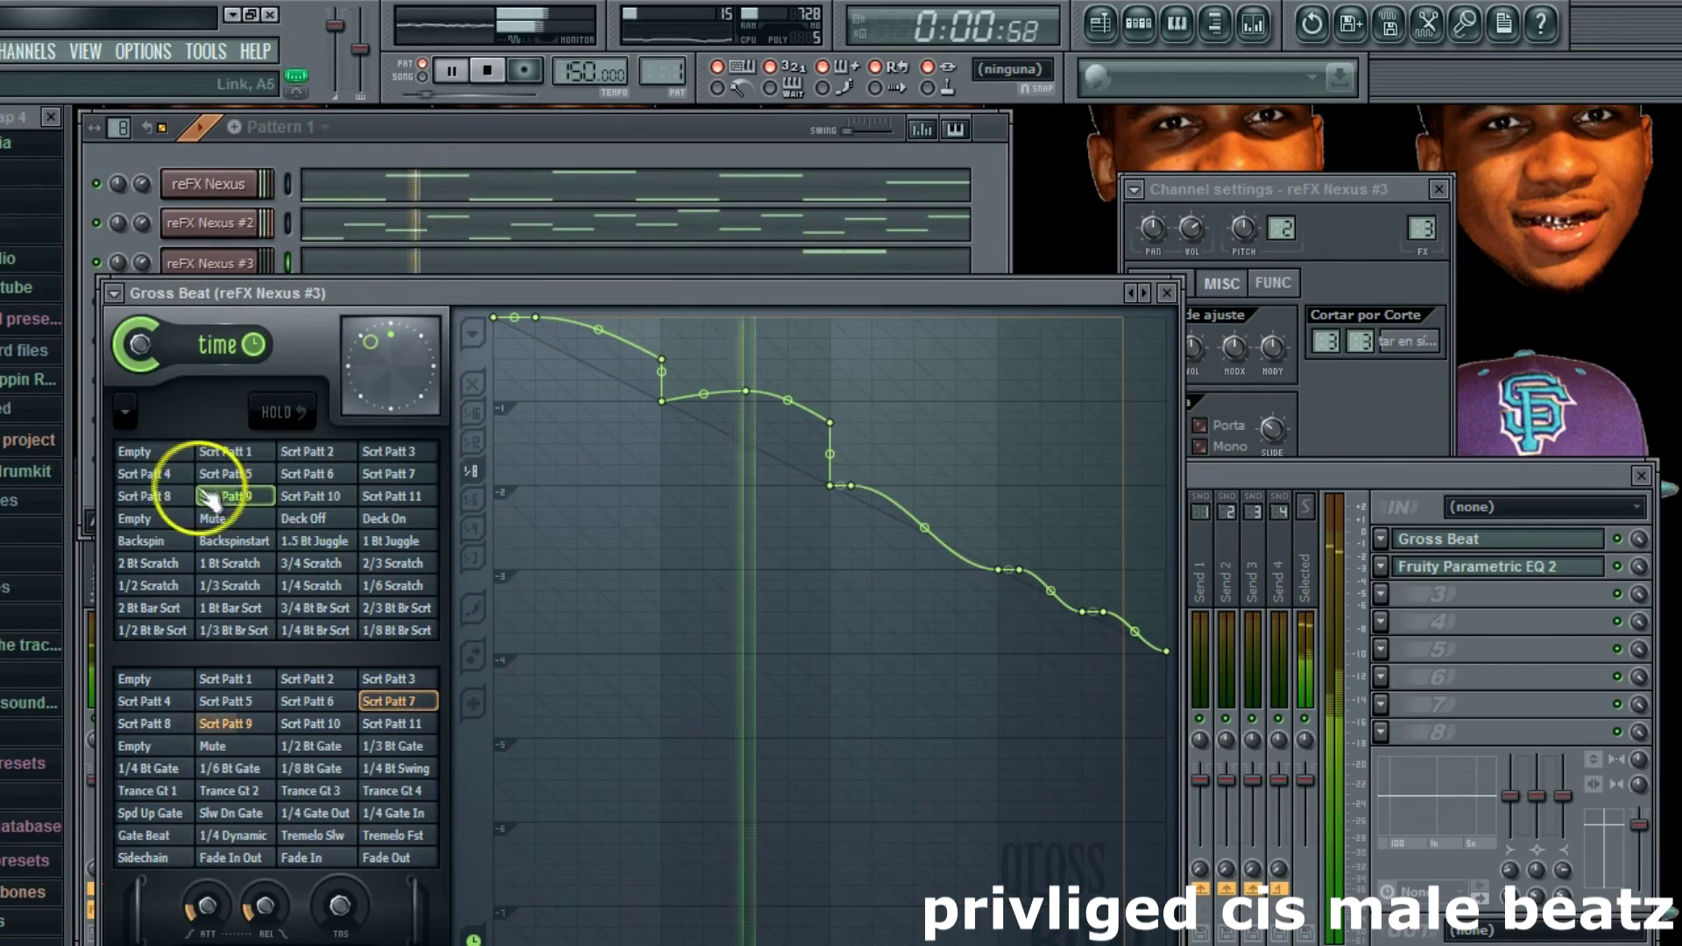
# Step: Clear the second effect slot on the reFX Nexus #3 mixer track and replace Gross Beat in the first with Fruity Parametric EQ 2
pyautogui.rightClick(103, 262)
pyautogui.click(1239, 464)
pyautogui.click(1380, 567)
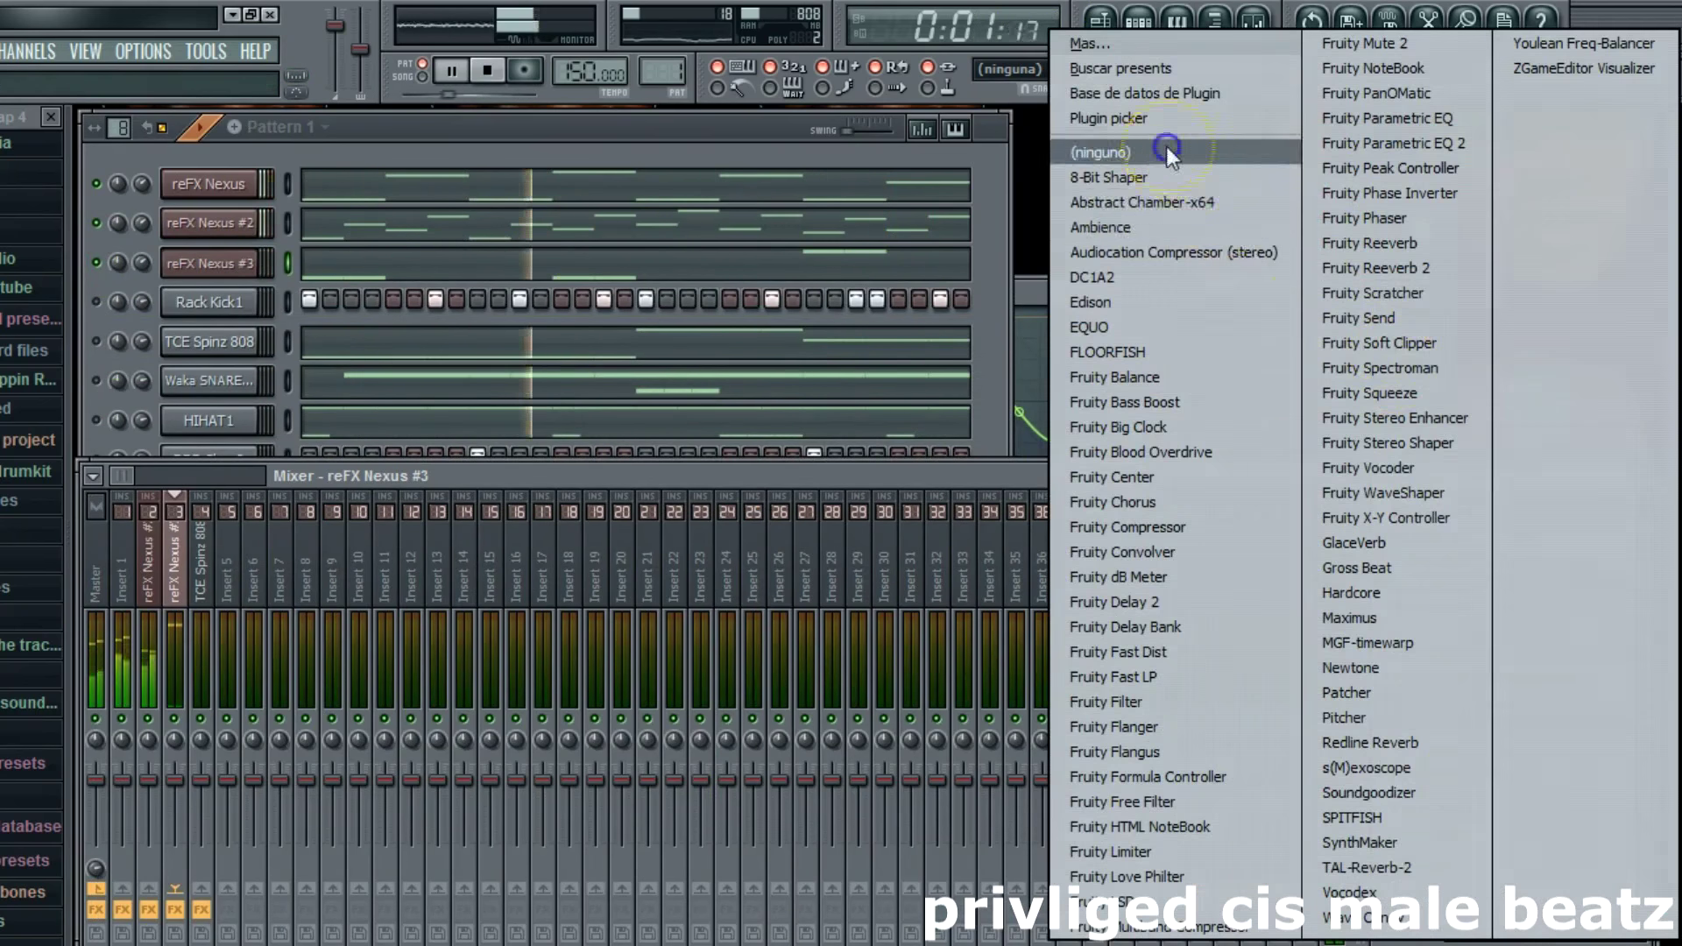
pyautogui.click(1165, 145)
pyautogui.click(386, 153)
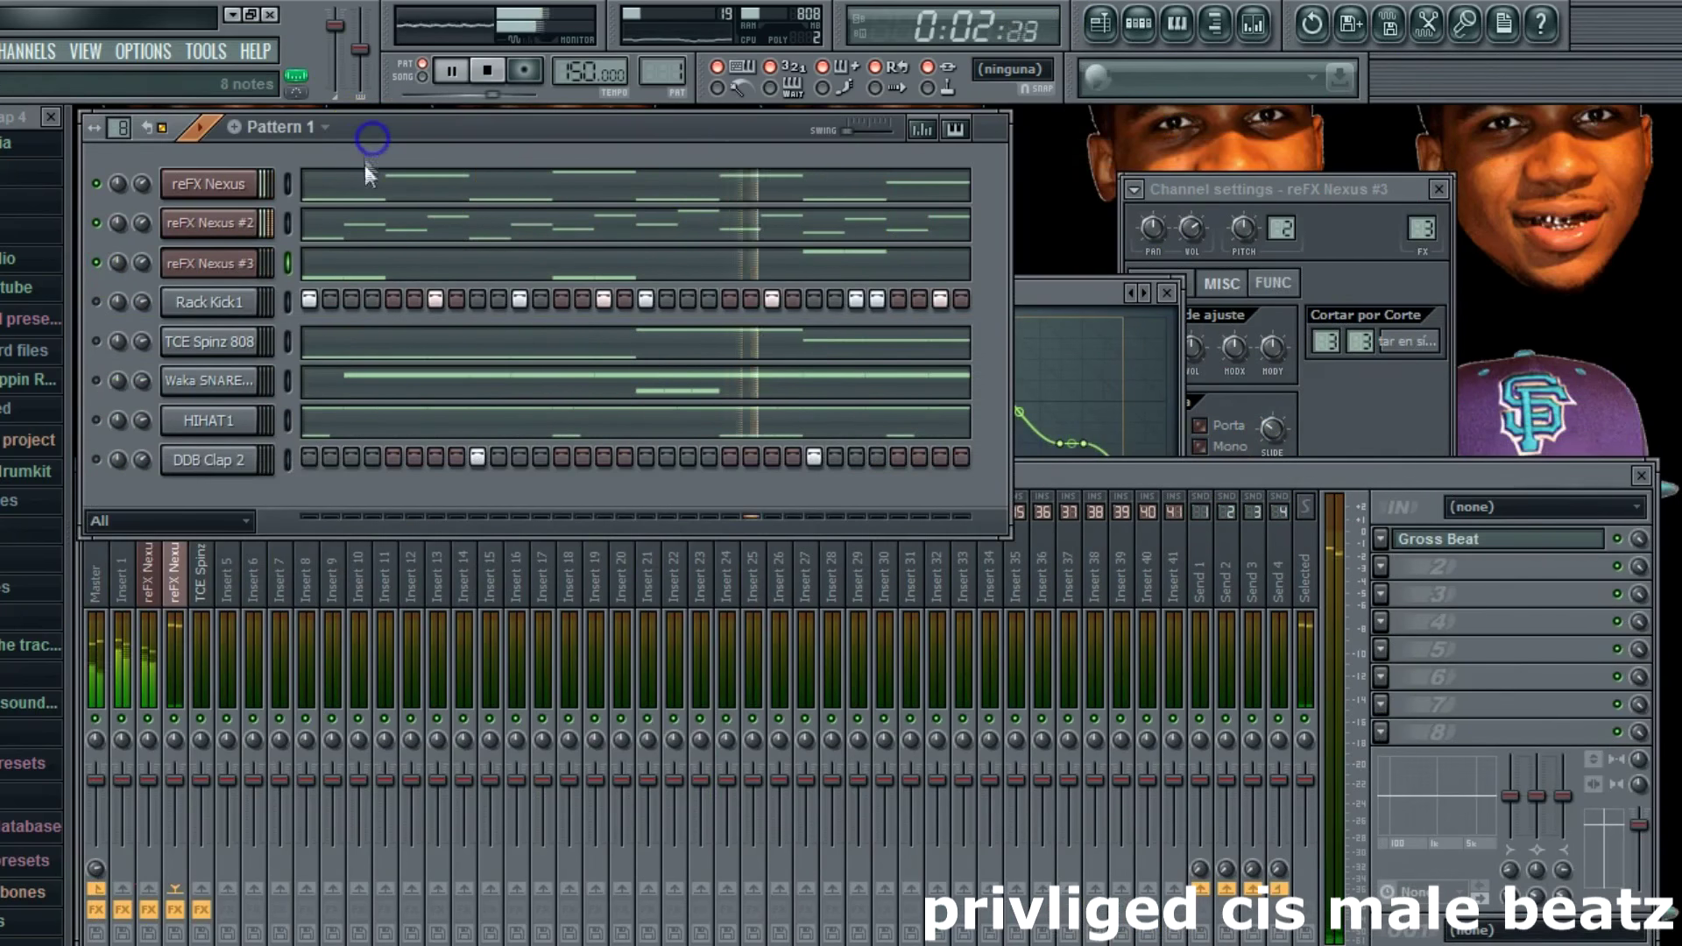
pyautogui.click(1051, 474)
pyautogui.click(1382, 540)
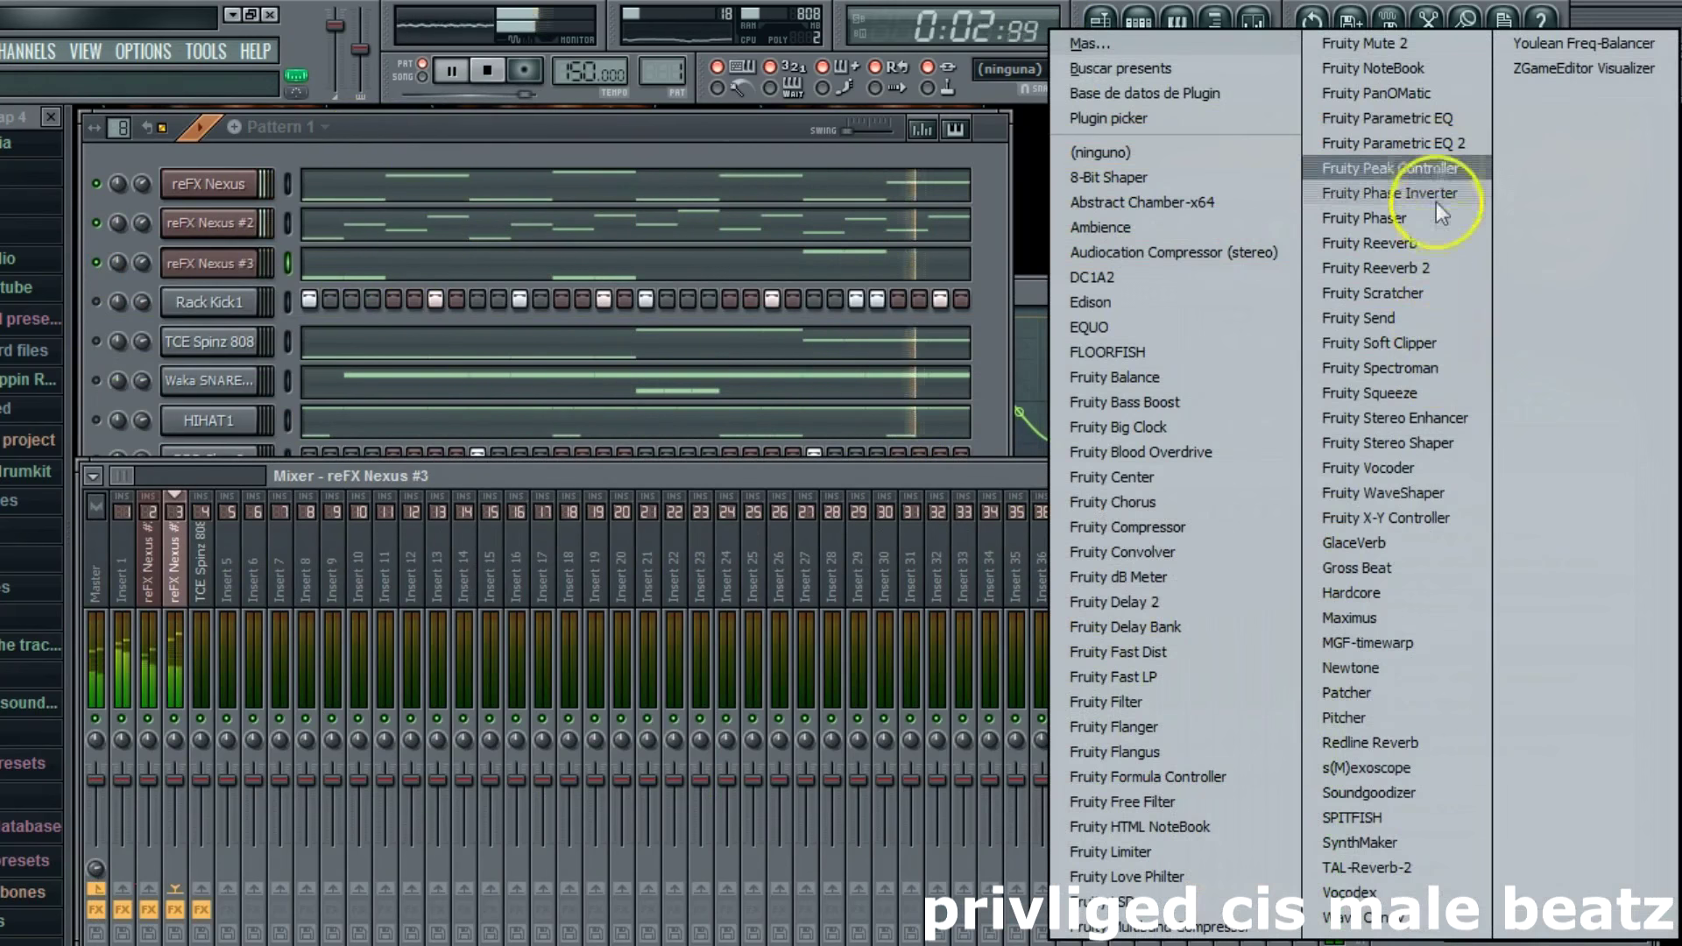
pyautogui.click(1438, 145)
# Step: Shape the reFX Nexus #3 EQ by boosting high-shelf band 7 and bands 6, 3, 2 and 1 across the low mids and mids
pyautogui.moveTo(582, 518); pyautogui.dragTo(346, 403)
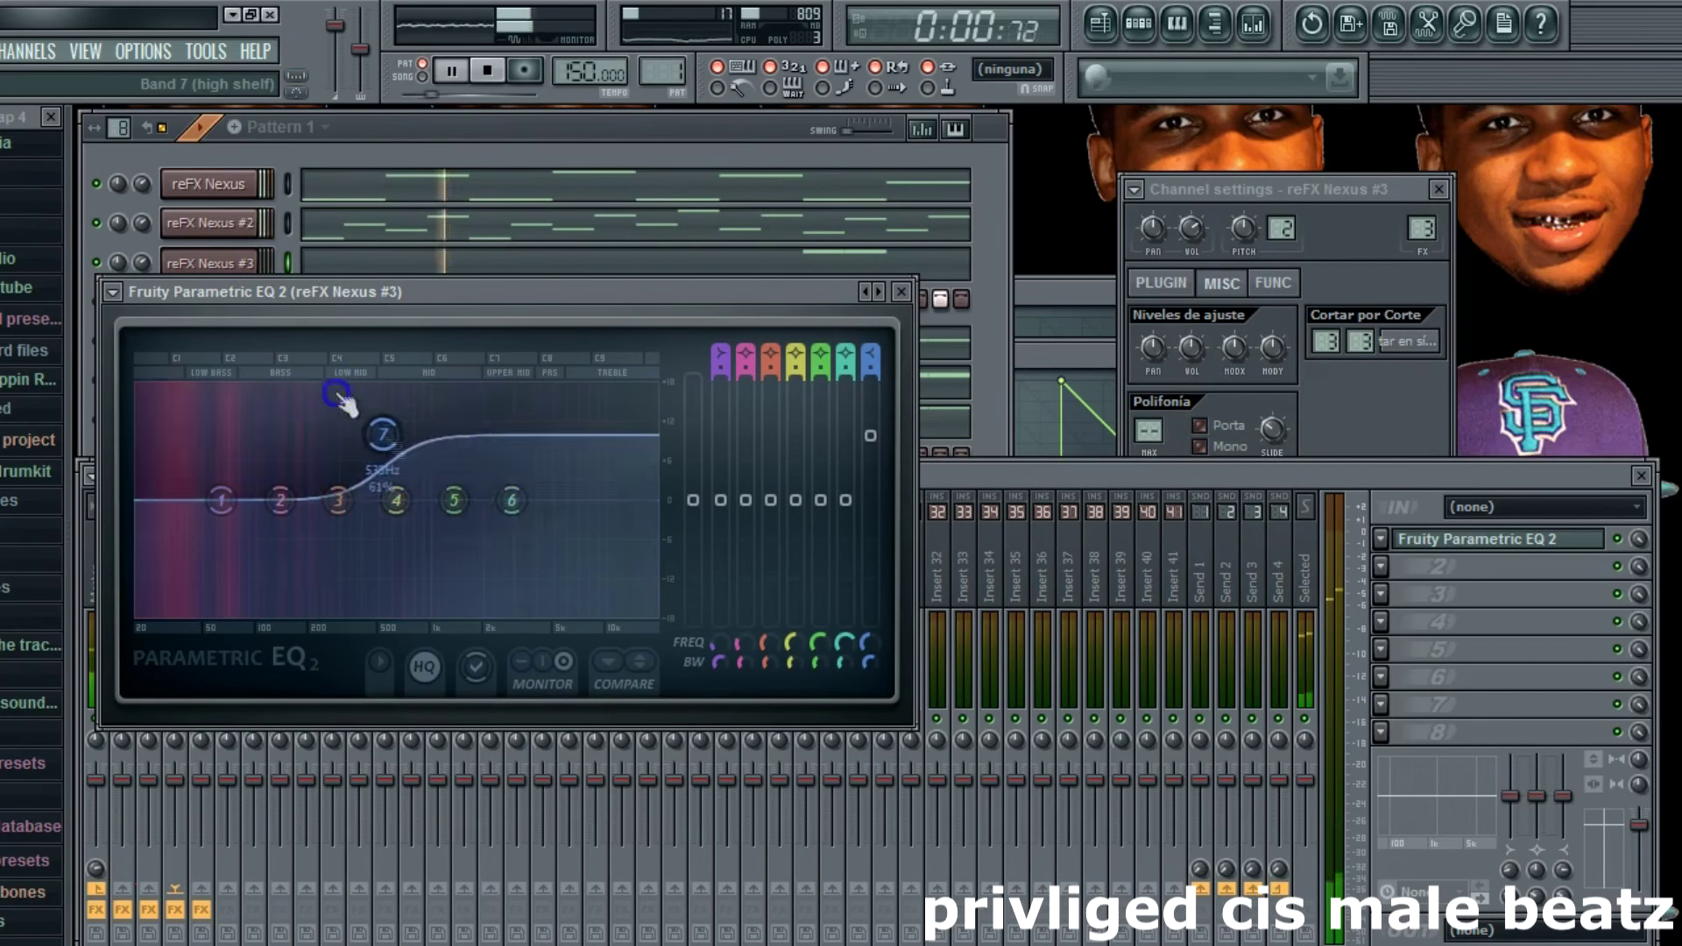
pyautogui.moveTo(433, 485); pyautogui.dragTo(422, 482)
pyautogui.moveTo(274, 504); pyautogui.dragTo(372, 506)
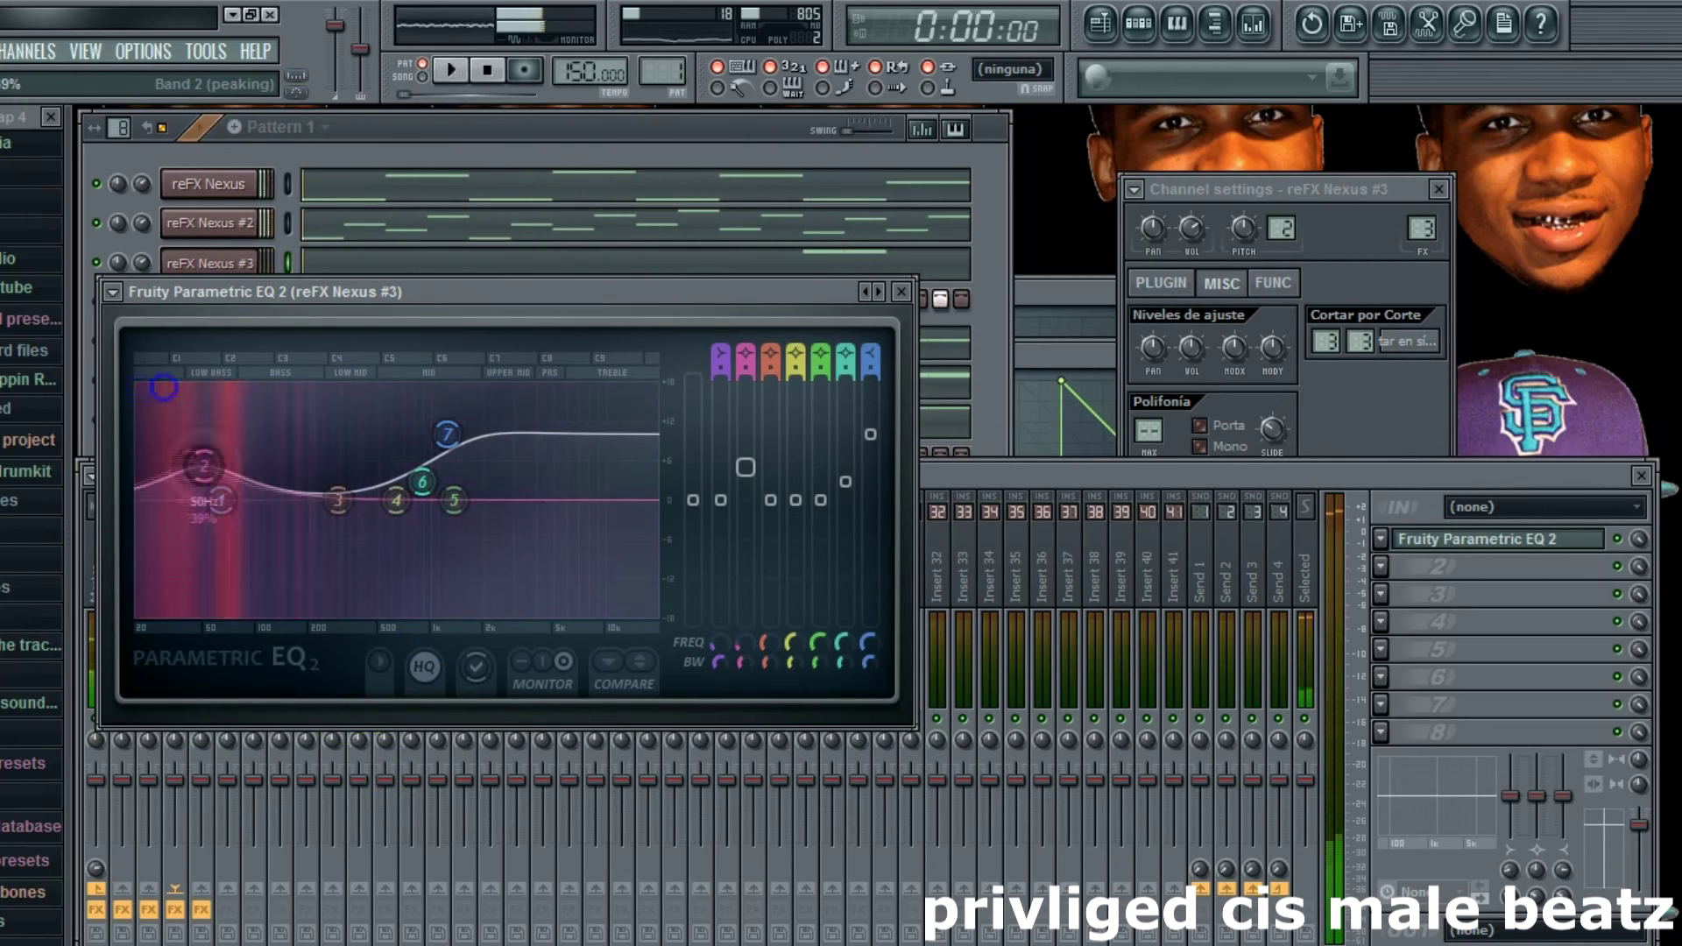
pyautogui.moveTo(221, 501); pyautogui.dragTo(323, 489)
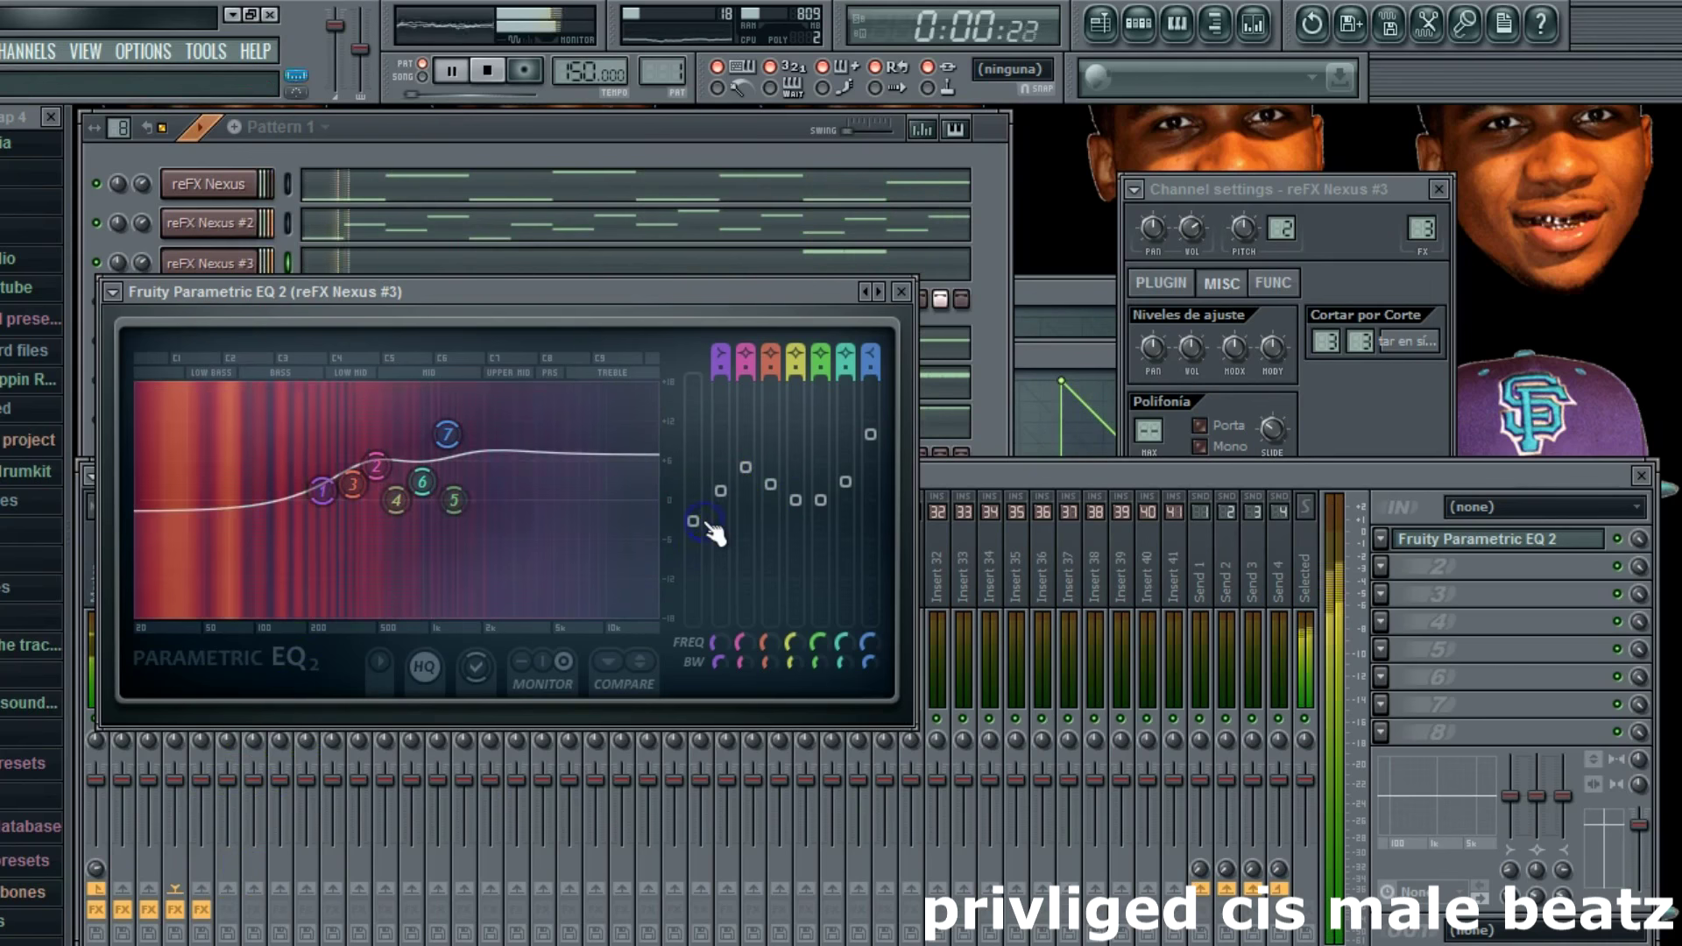
# Step: Isolate TCE Spinz 808 and transpose all its notes down two semitones to B4, G5 and E5
pyautogui.rightClick(98, 230)
pyautogui.click(122, 237)
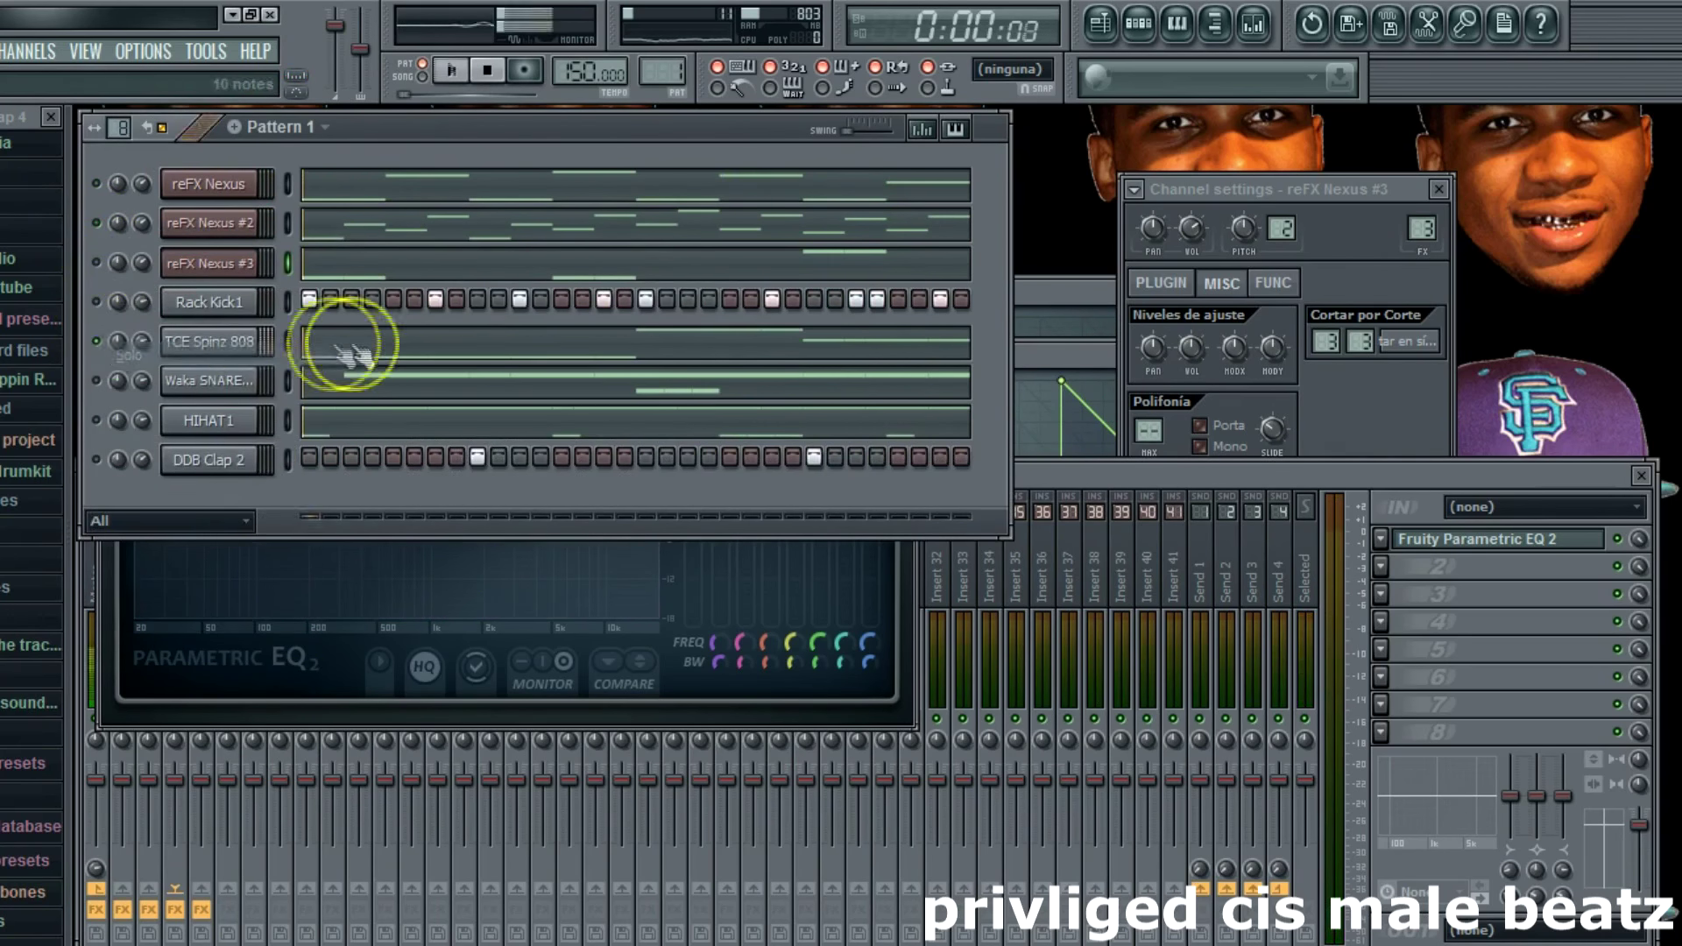
pyautogui.click(337, 346)
pyautogui.press('space')
pyautogui.click(276, 123)
pyautogui.moveTo(120, 225); pyautogui.dragTo(131, 601)
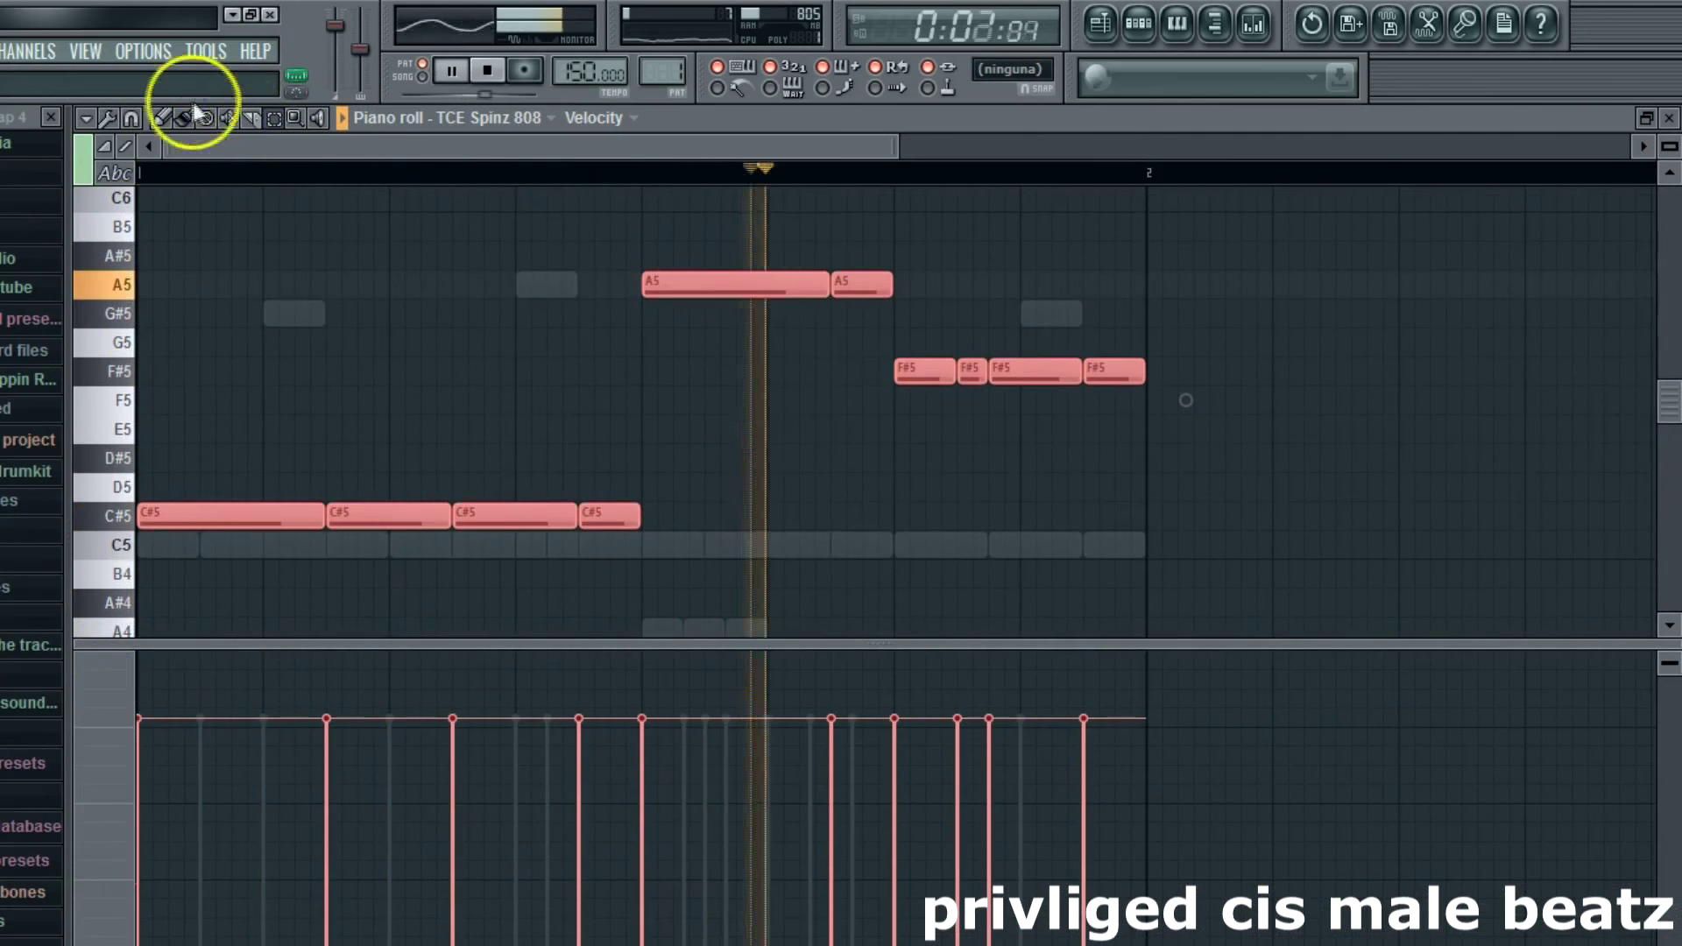
pyautogui.moveTo(235, 506); pyautogui.dragTo(212, 557)
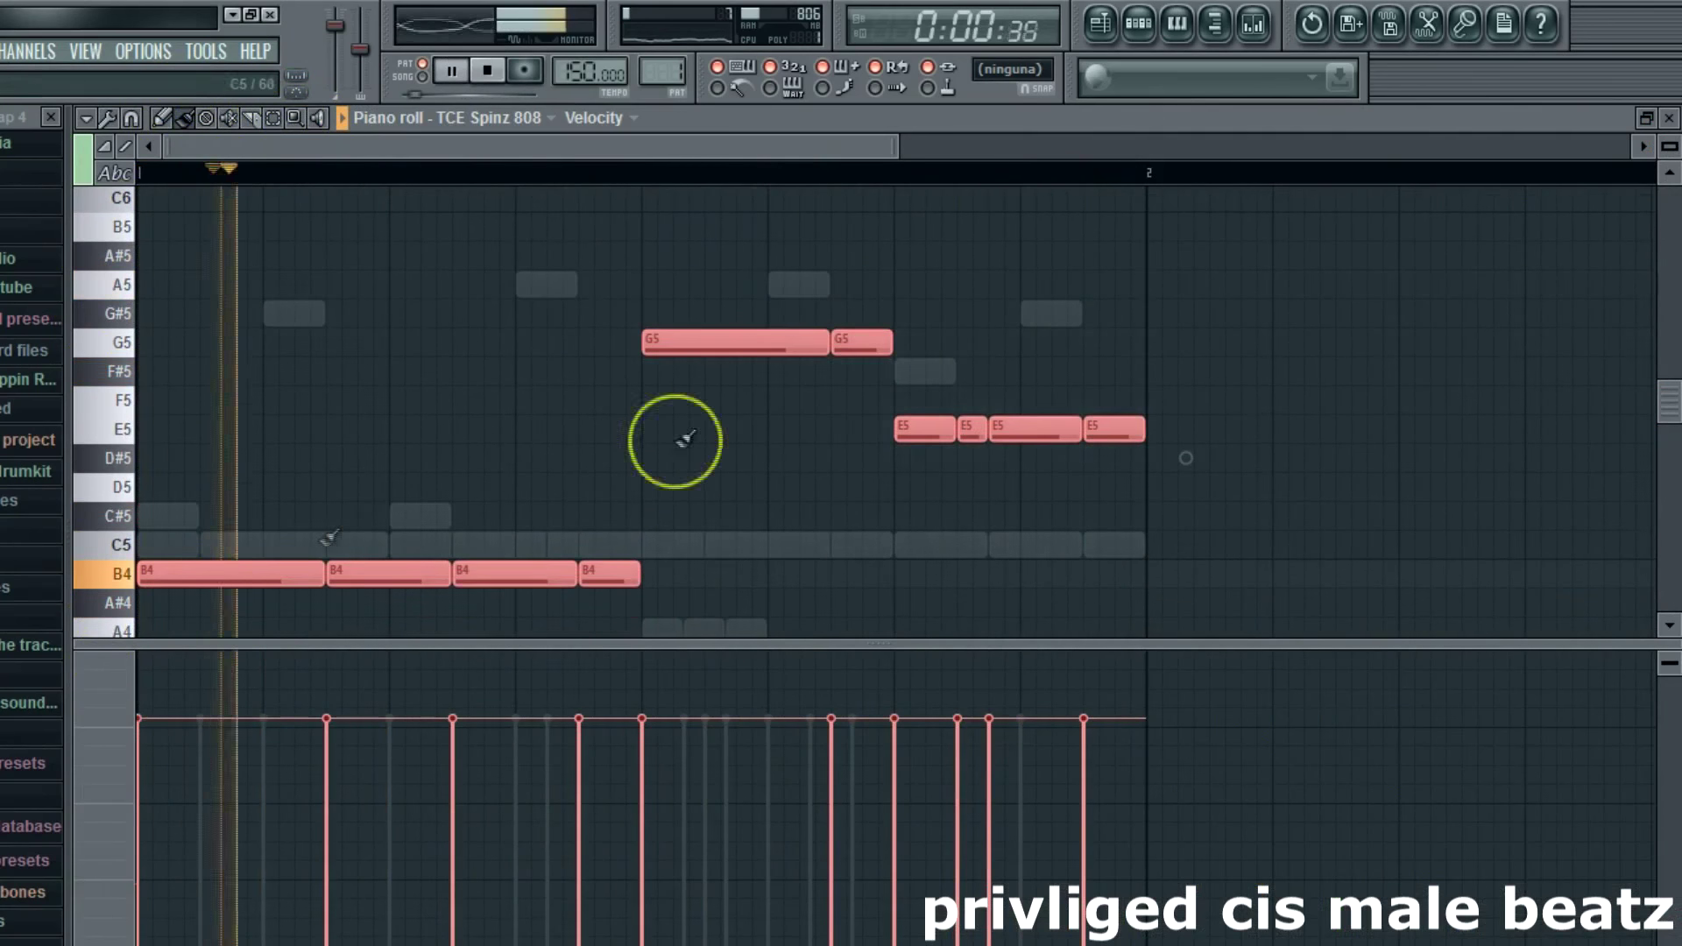
pyautogui.click(1670, 117)
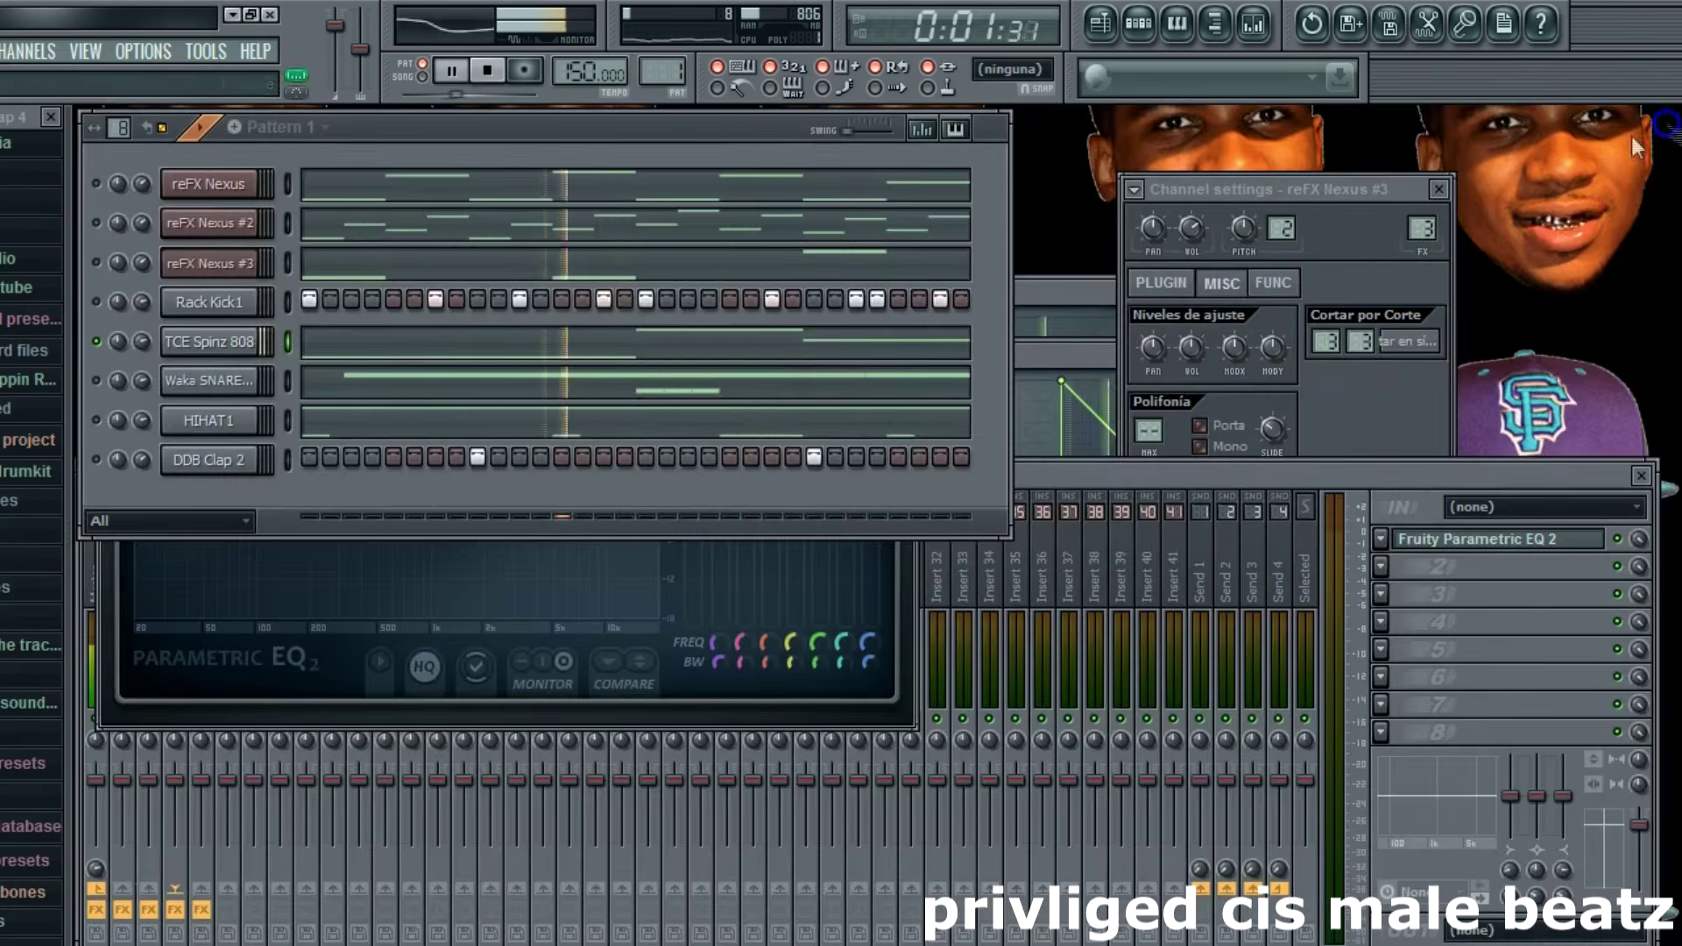
pyautogui.click(315, 344)
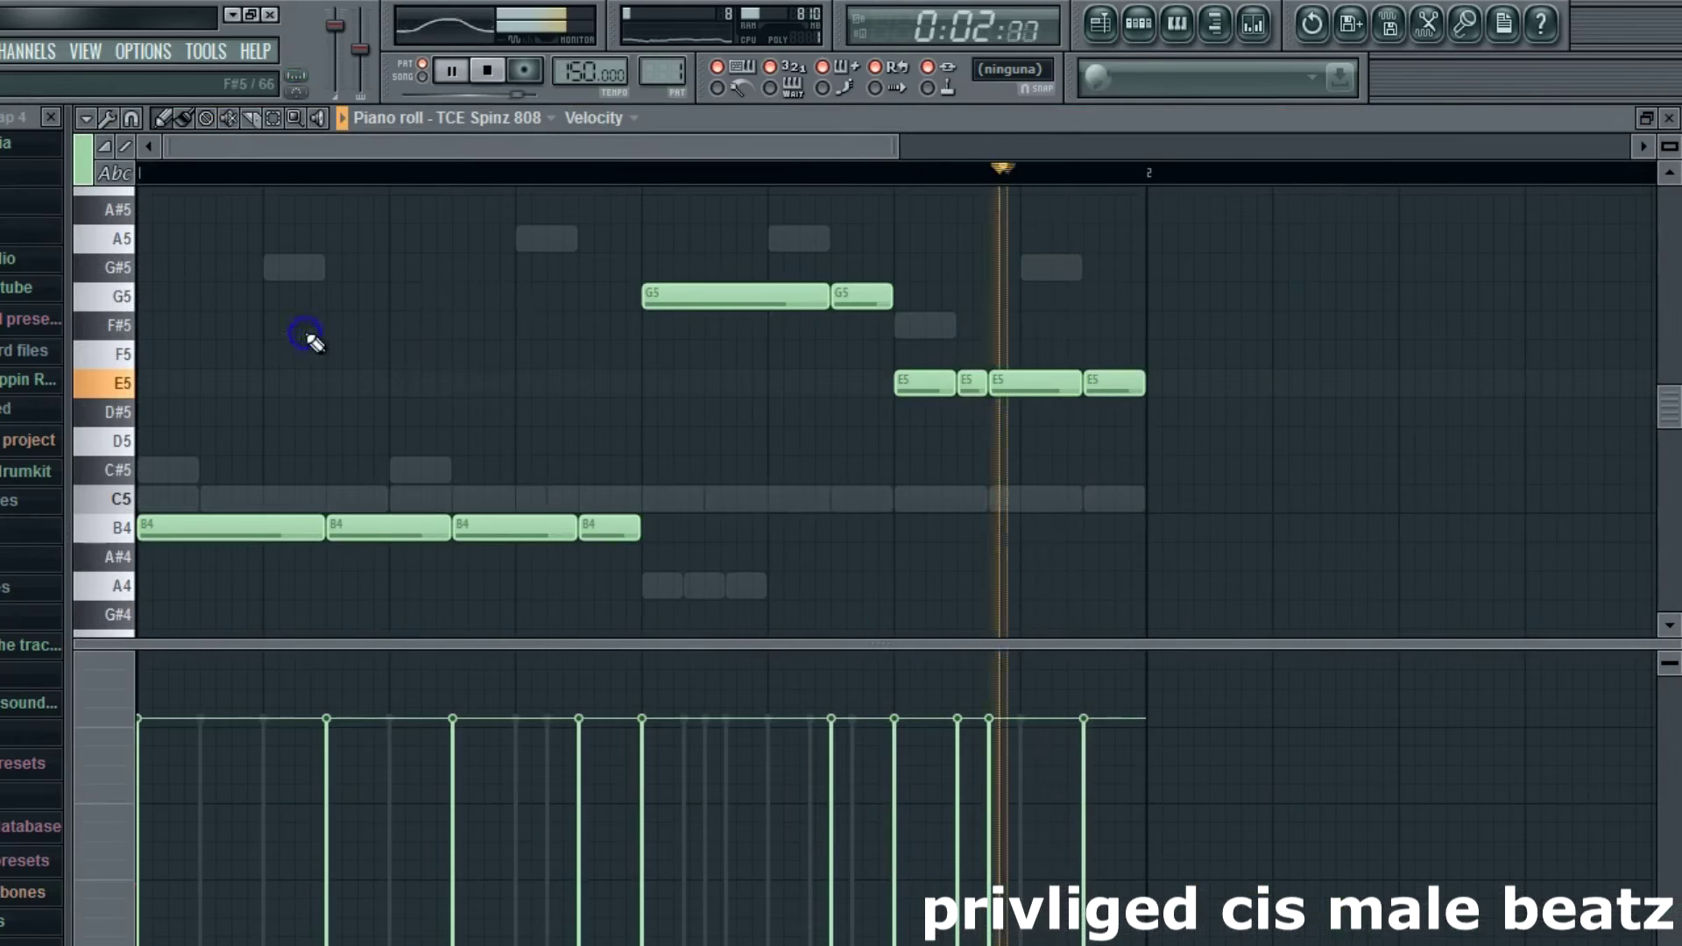
pyautogui.click(1669, 118)
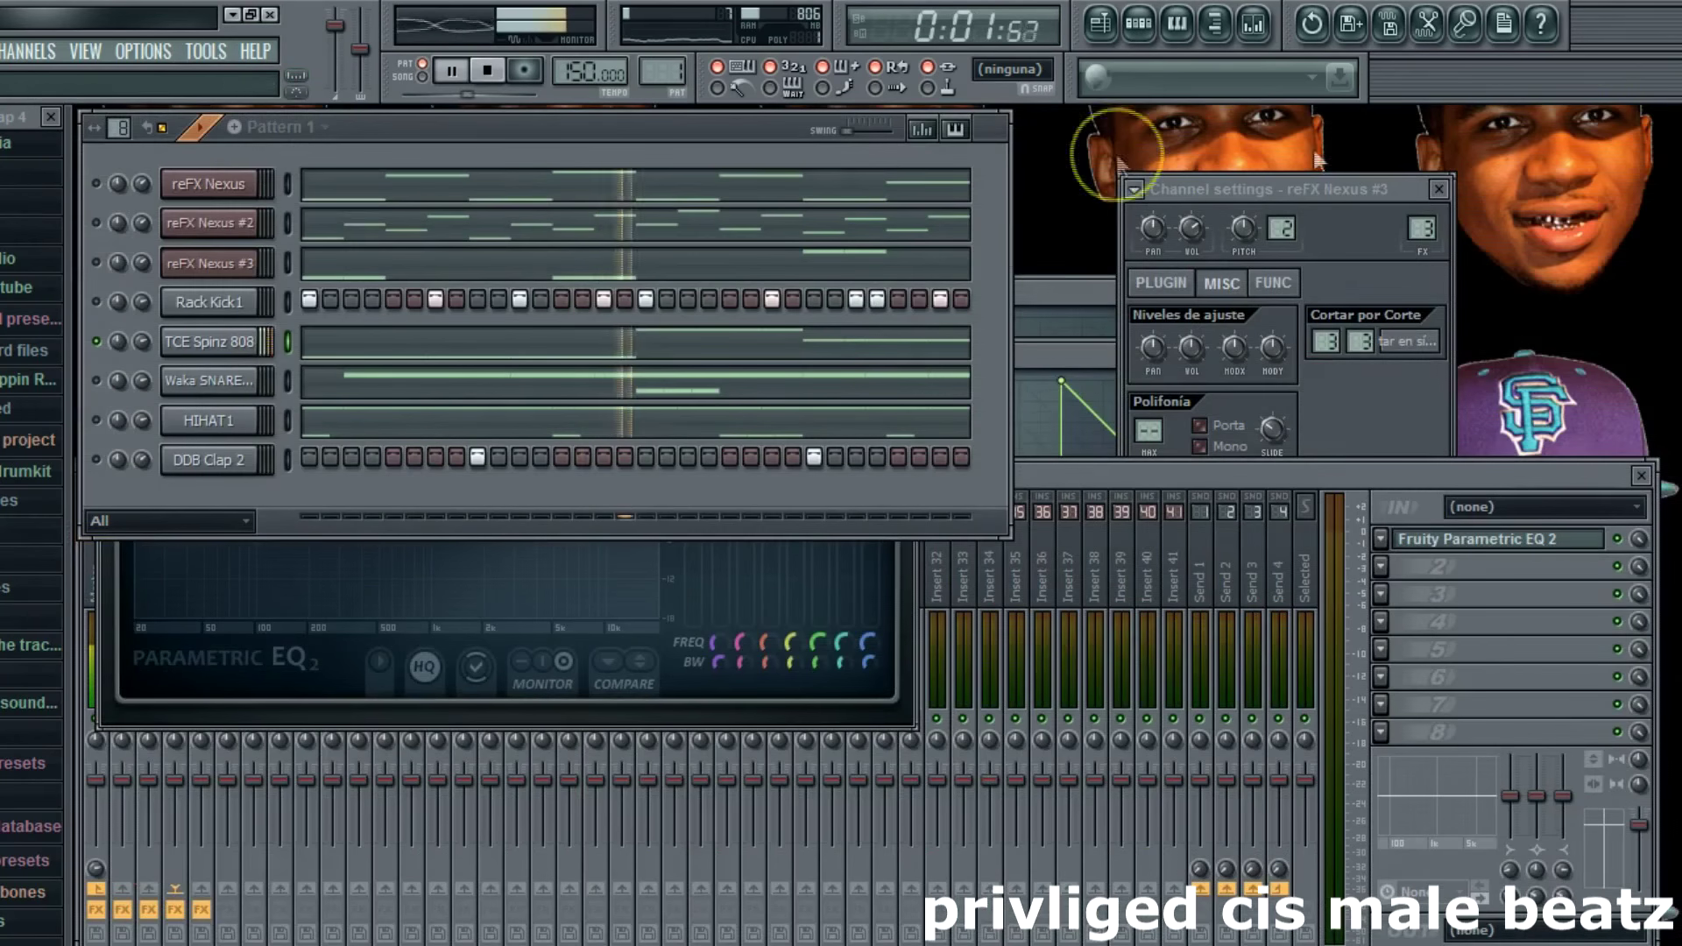
# Step: Transpose all reFX Nexus #3 notes down two semitones to B3 and E4
pyautogui.click(315, 263)
pyautogui.press('space')
pyautogui.moveTo(103, 495); pyautogui.dragTo(106, 843)
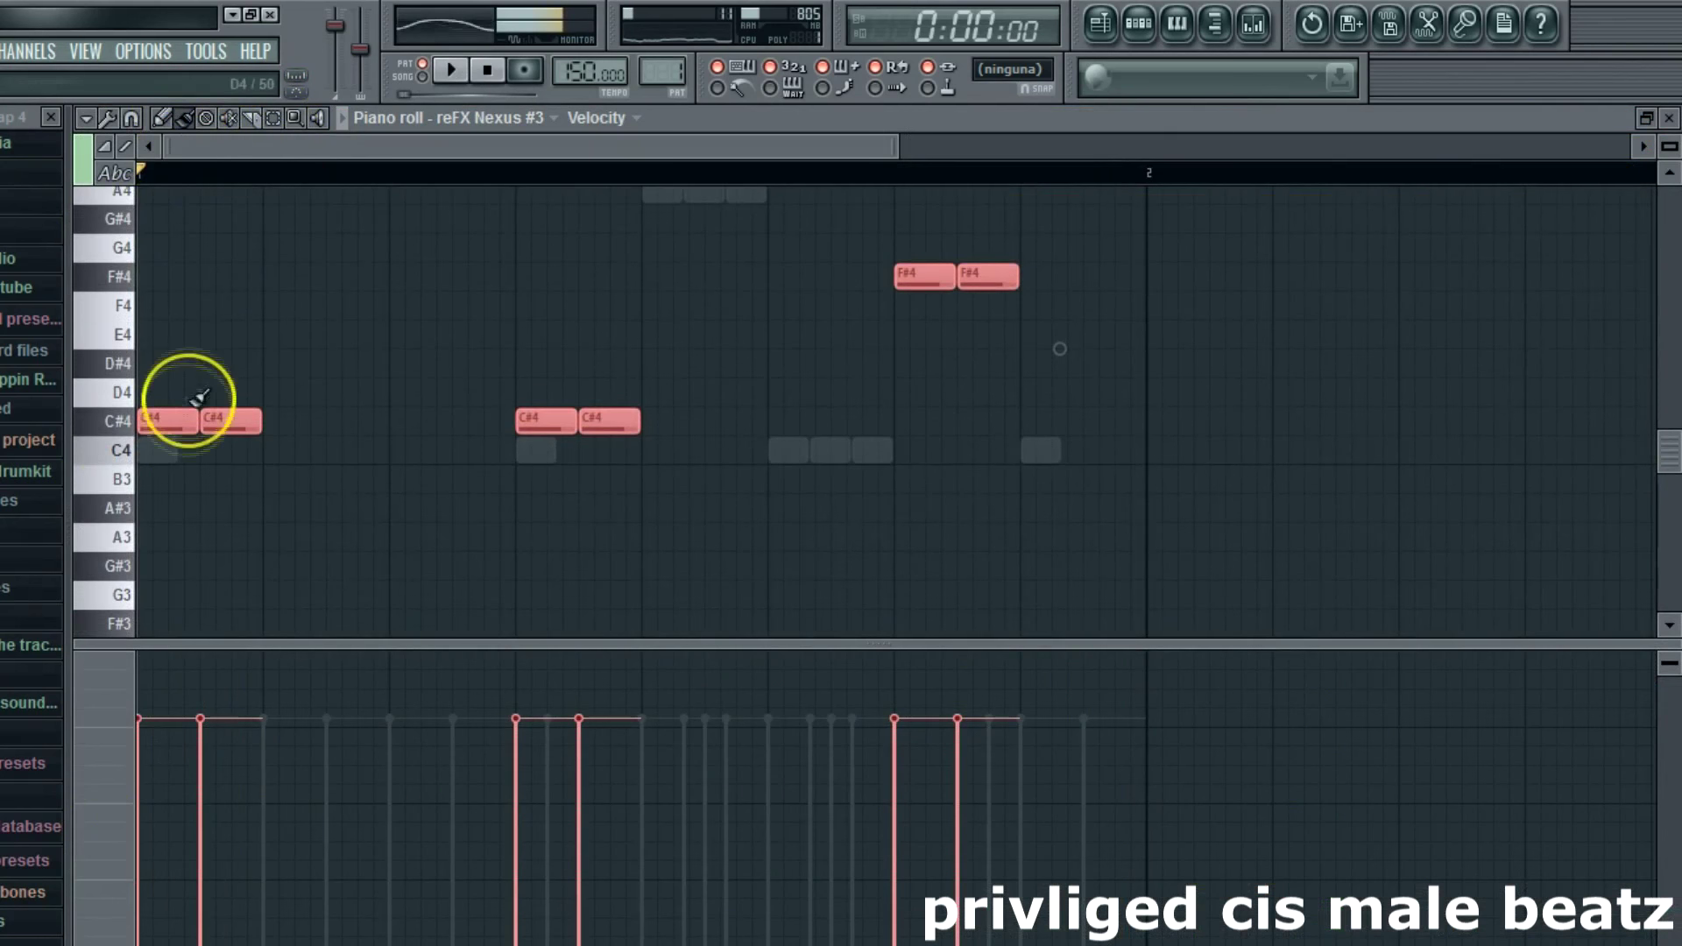
pyautogui.moveTo(167, 421); pyautogui.dragTo(169, 477)
pyautogui.rightClick(213, 432)
pyautogui.press('space')
# Step: Raise the four B3 notes of reFX Nexus #3 one octave to B4 and check them against the TCE Spinz 808 notes
pyautogui.click(274, 118)
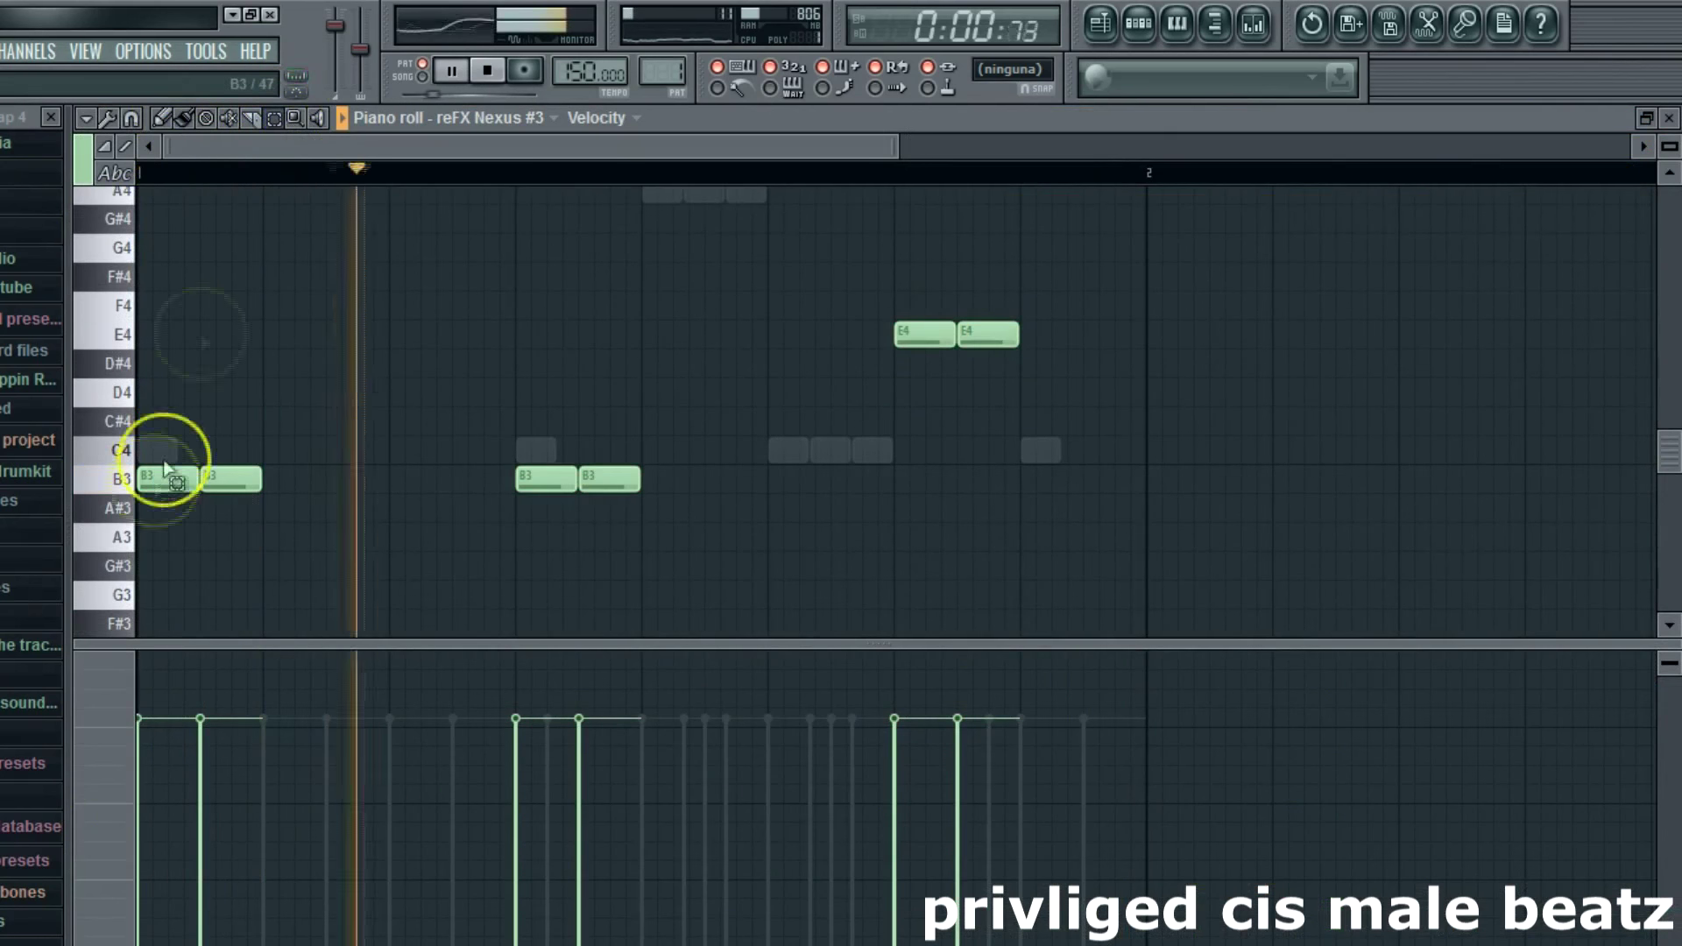
pyautogui.click(120, 487)
pyautogui.click(183, 119)
pyautogui.moveTo(180, 480); pyautogui.dragTo(150, 195)
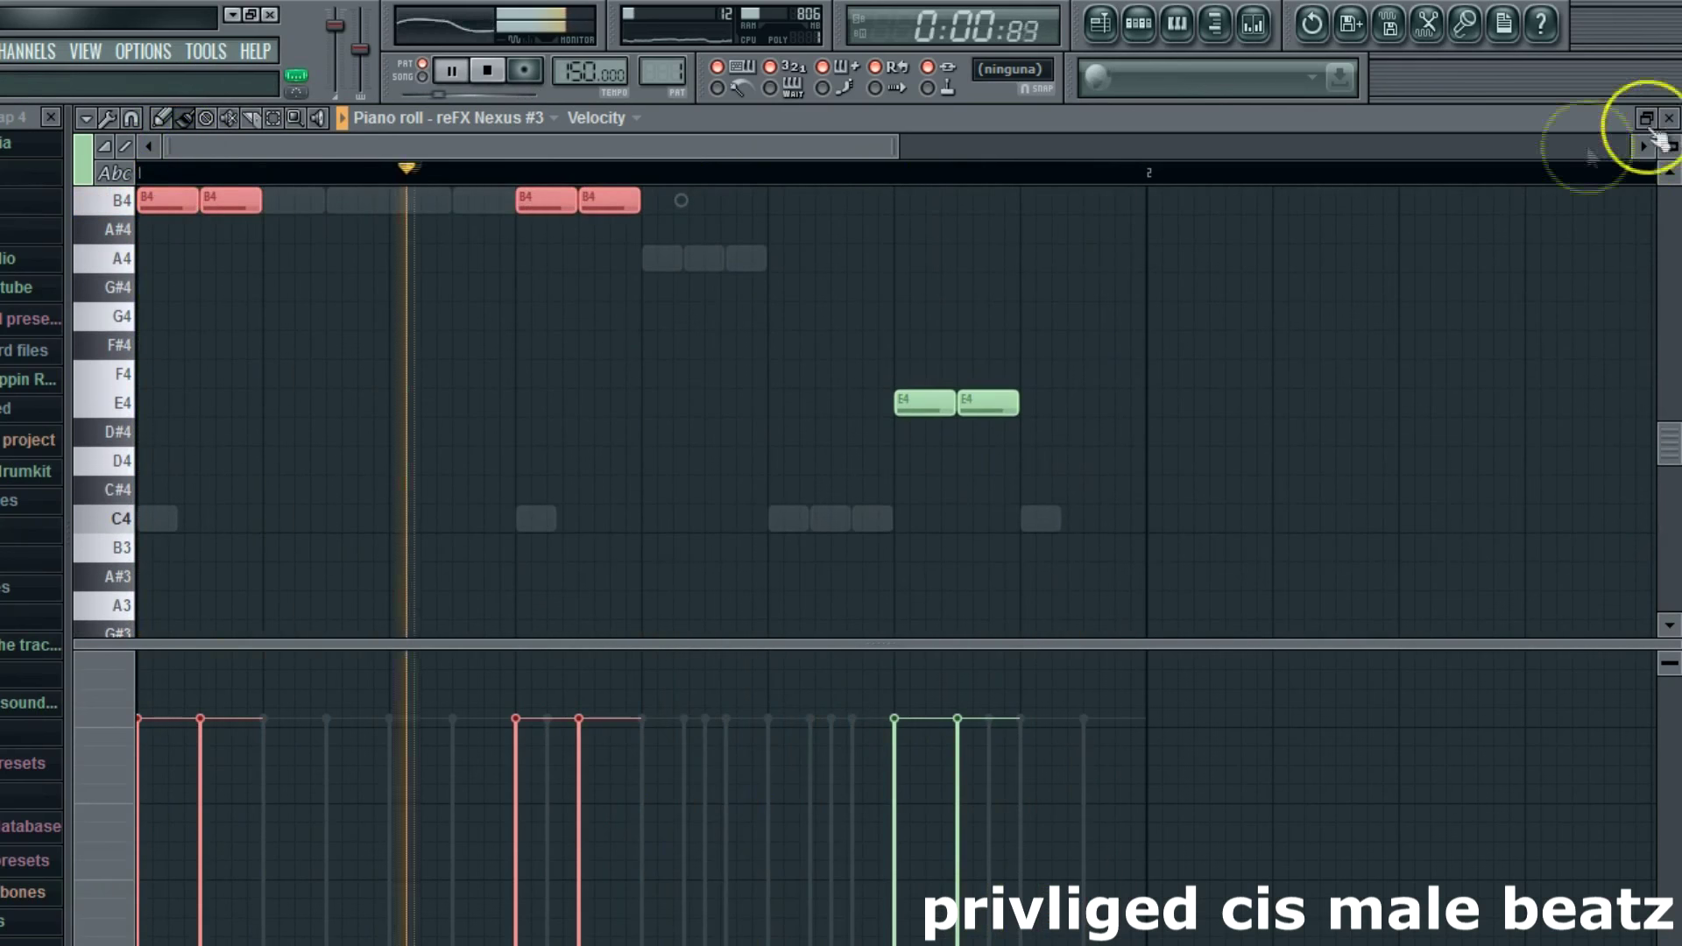
pyautogui.scroll(2, 257, 450)
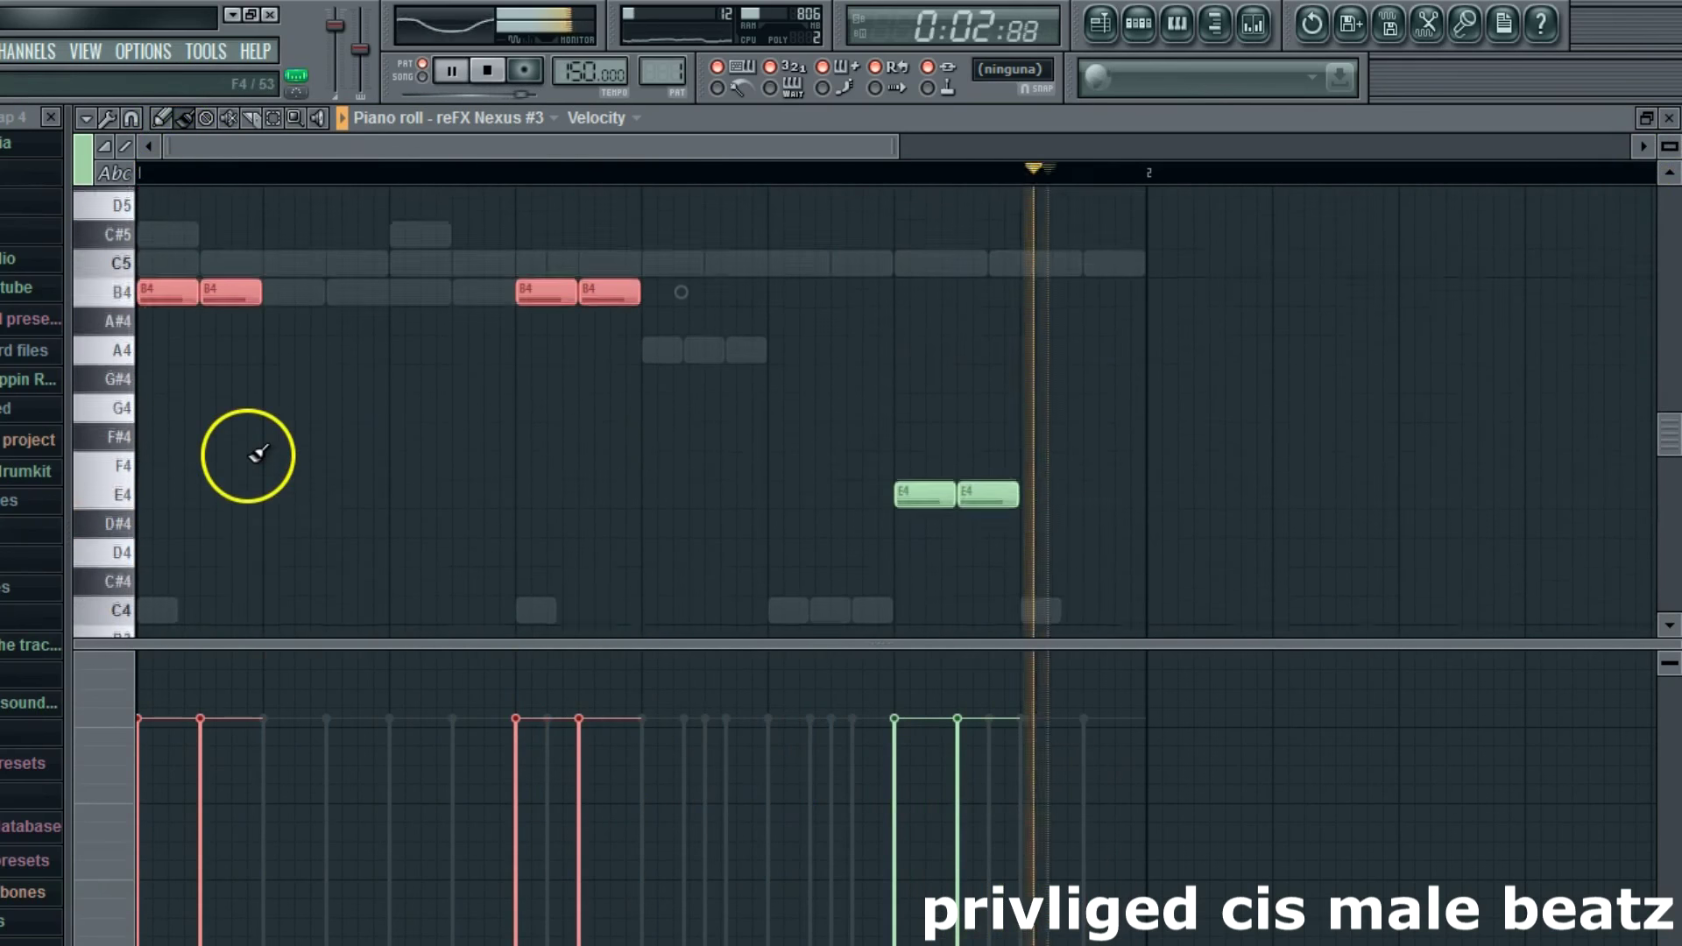
pyautogui.click(1667, 118)
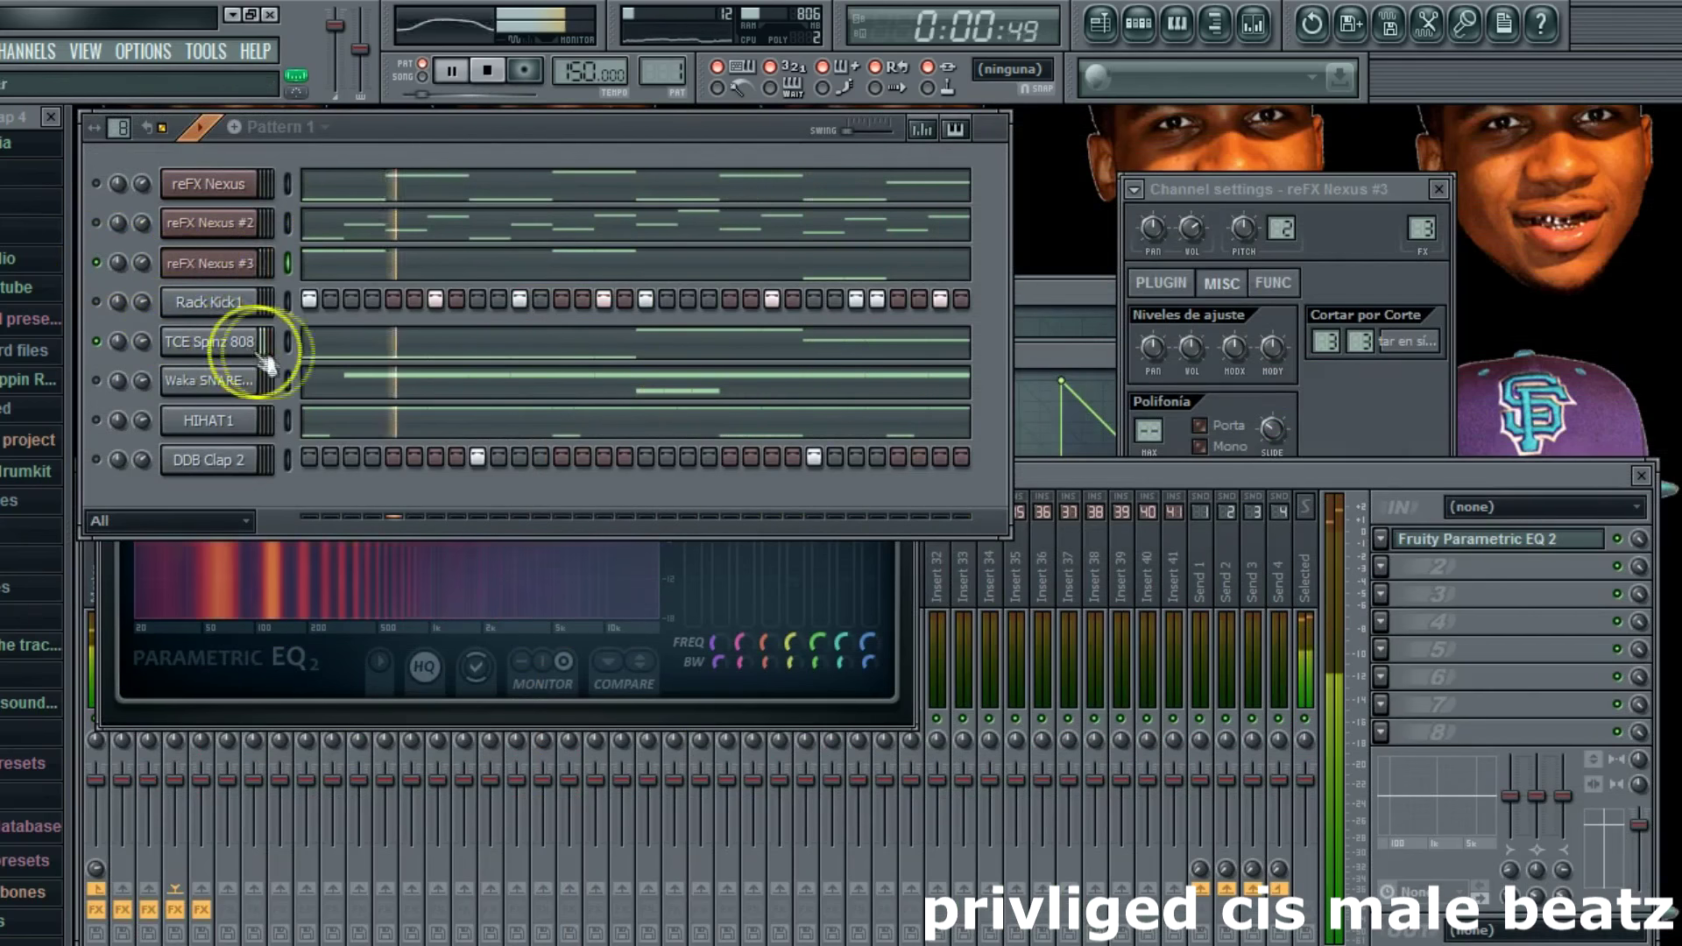
pyautogui.click(309, 345)
pyautogui.press('space')
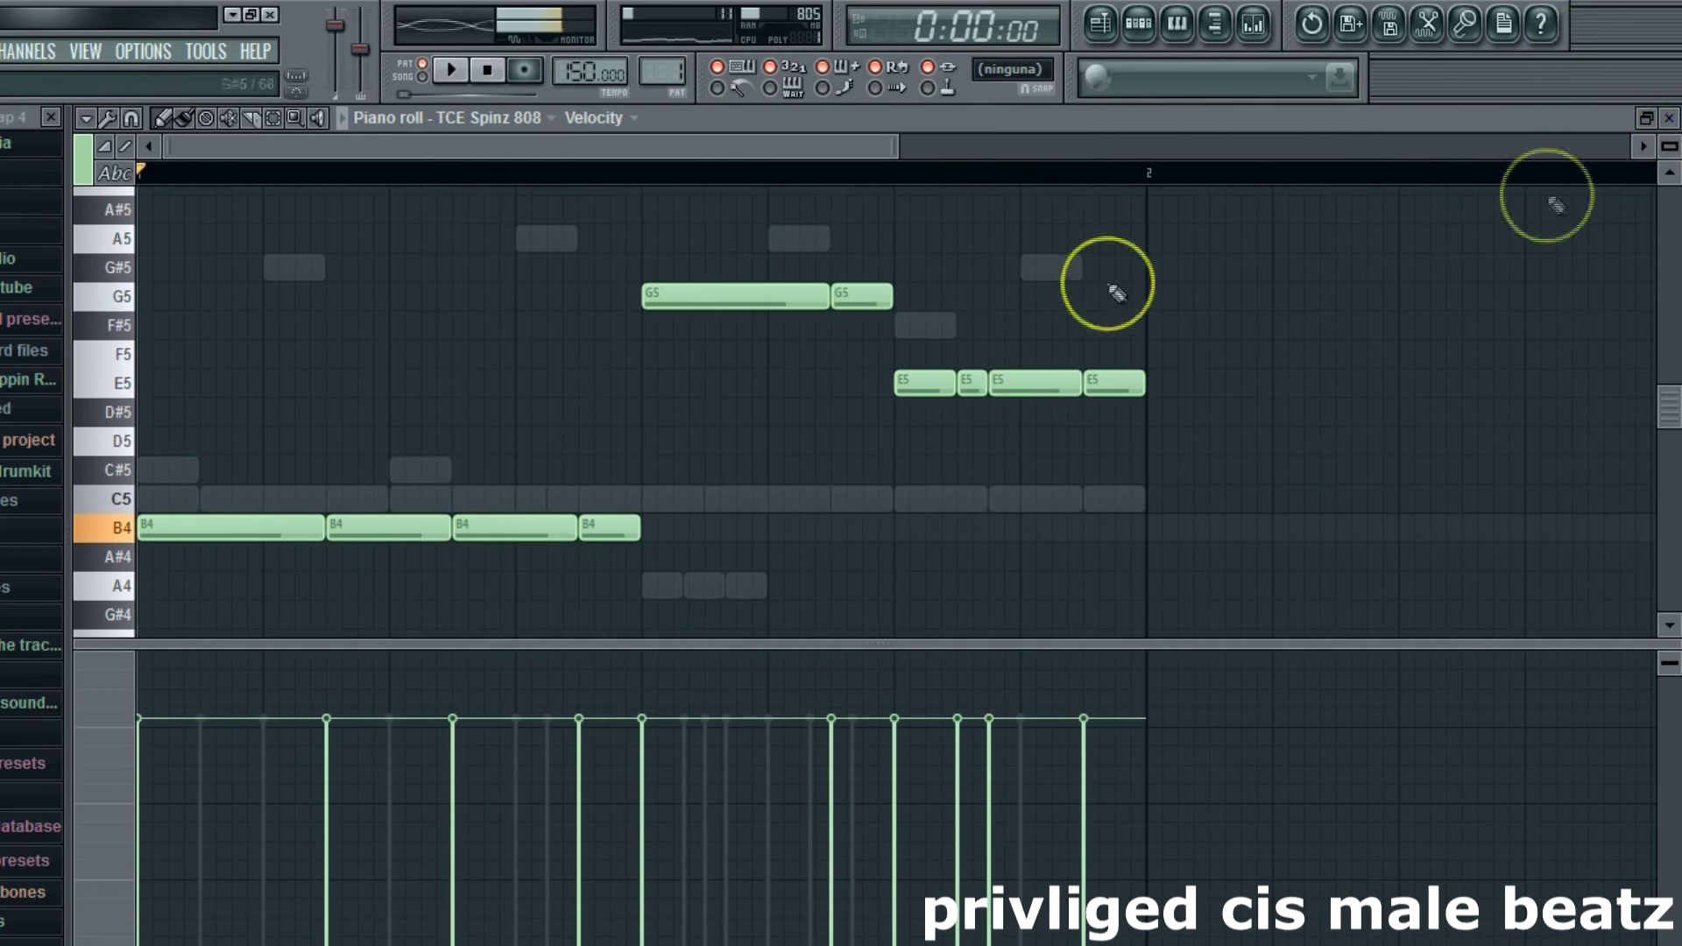
pyautogui.click(1669, 119)
pyautogui.click(355, 259)
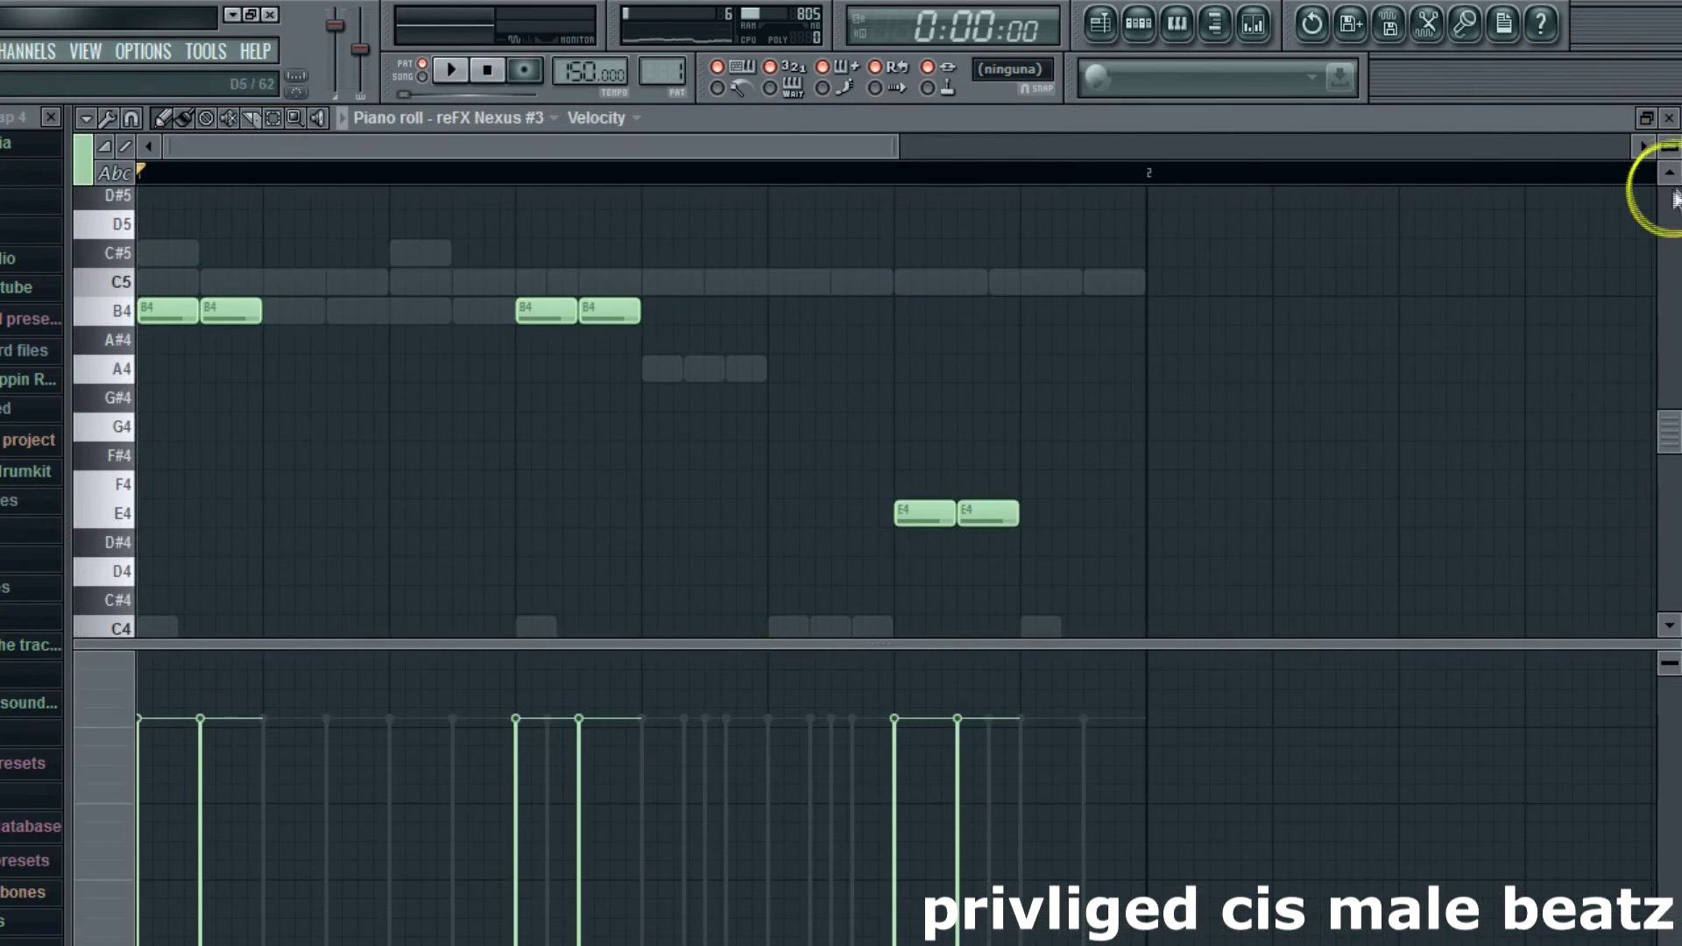
pyautogui.click(1669, 119)
# Step: Transpose the whole reFX Nexus #2 melody down two semitones so it starts on B4, and play it back
pyautogui.rightClick(96, 223)
pyautogui.click(106, 245)
pyautogui.click(327, 224)
pyautogui.moveTo(124, 204); pyautogui.dragTo(118, 626)
pyautogui.moveTo(250, 351); pyautogui.dragTo(249, 377)
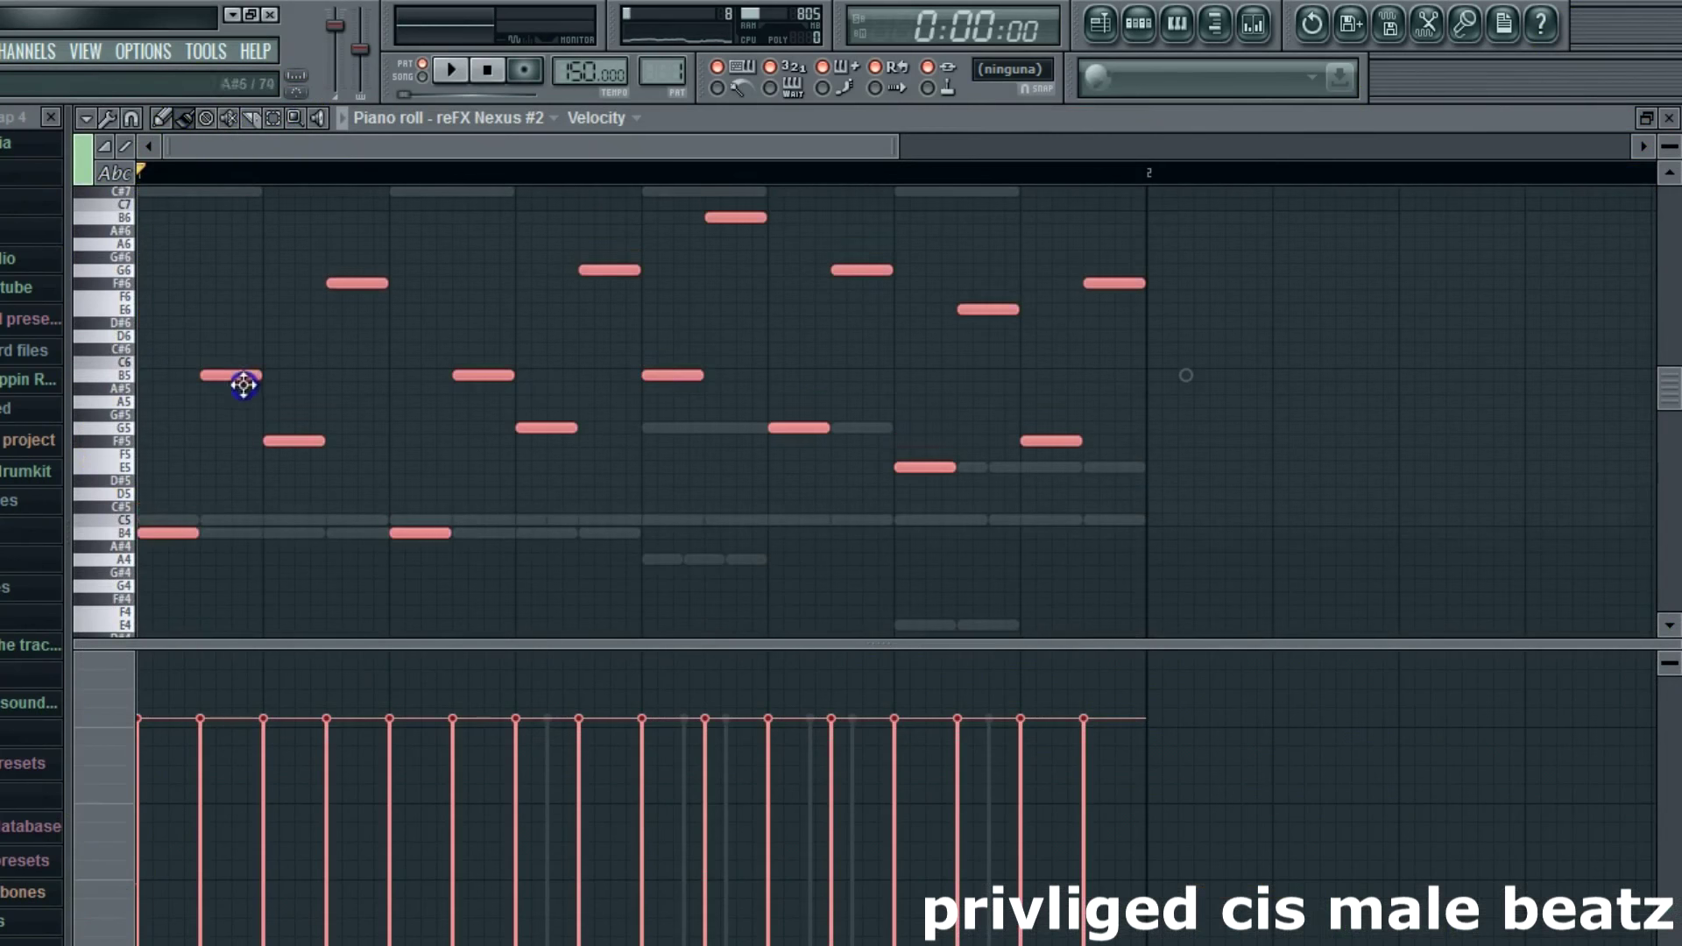
pyautogui.press('space')
pyautogui.click(1670, 119)
# Step: Transpose all notes of the first reFX Nexus melody down two semitones during playback
pyautogui.click(337, 185)
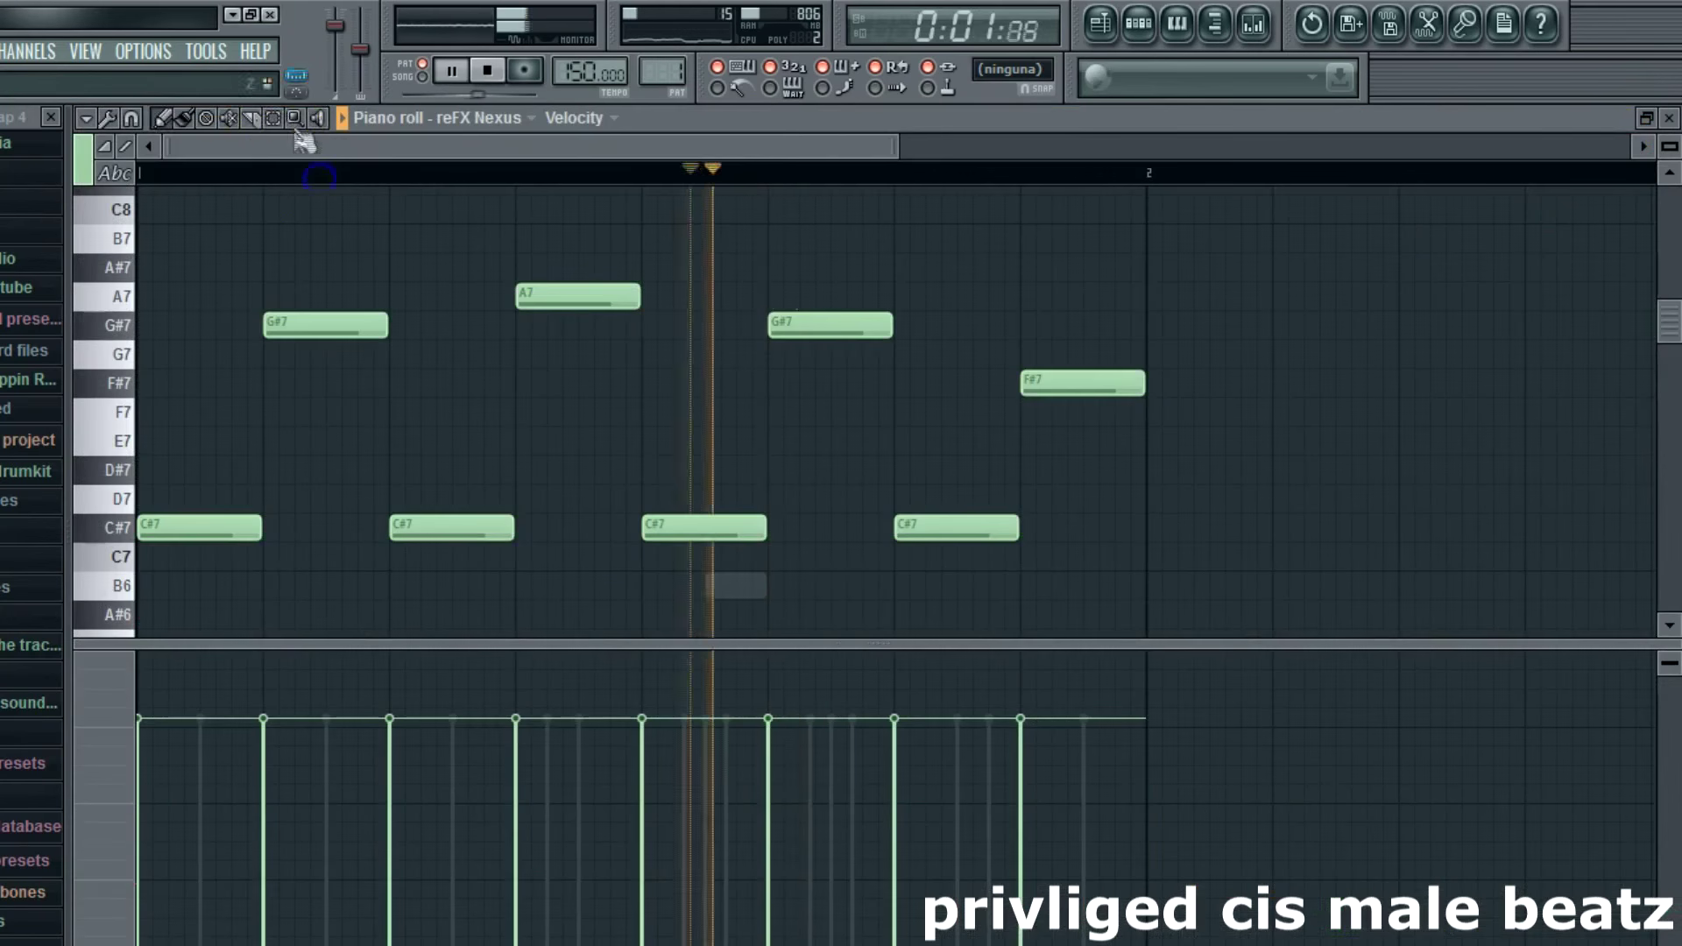
pyautogui.moveTo(123, 266); pyautogui.dragTo(123, 912)
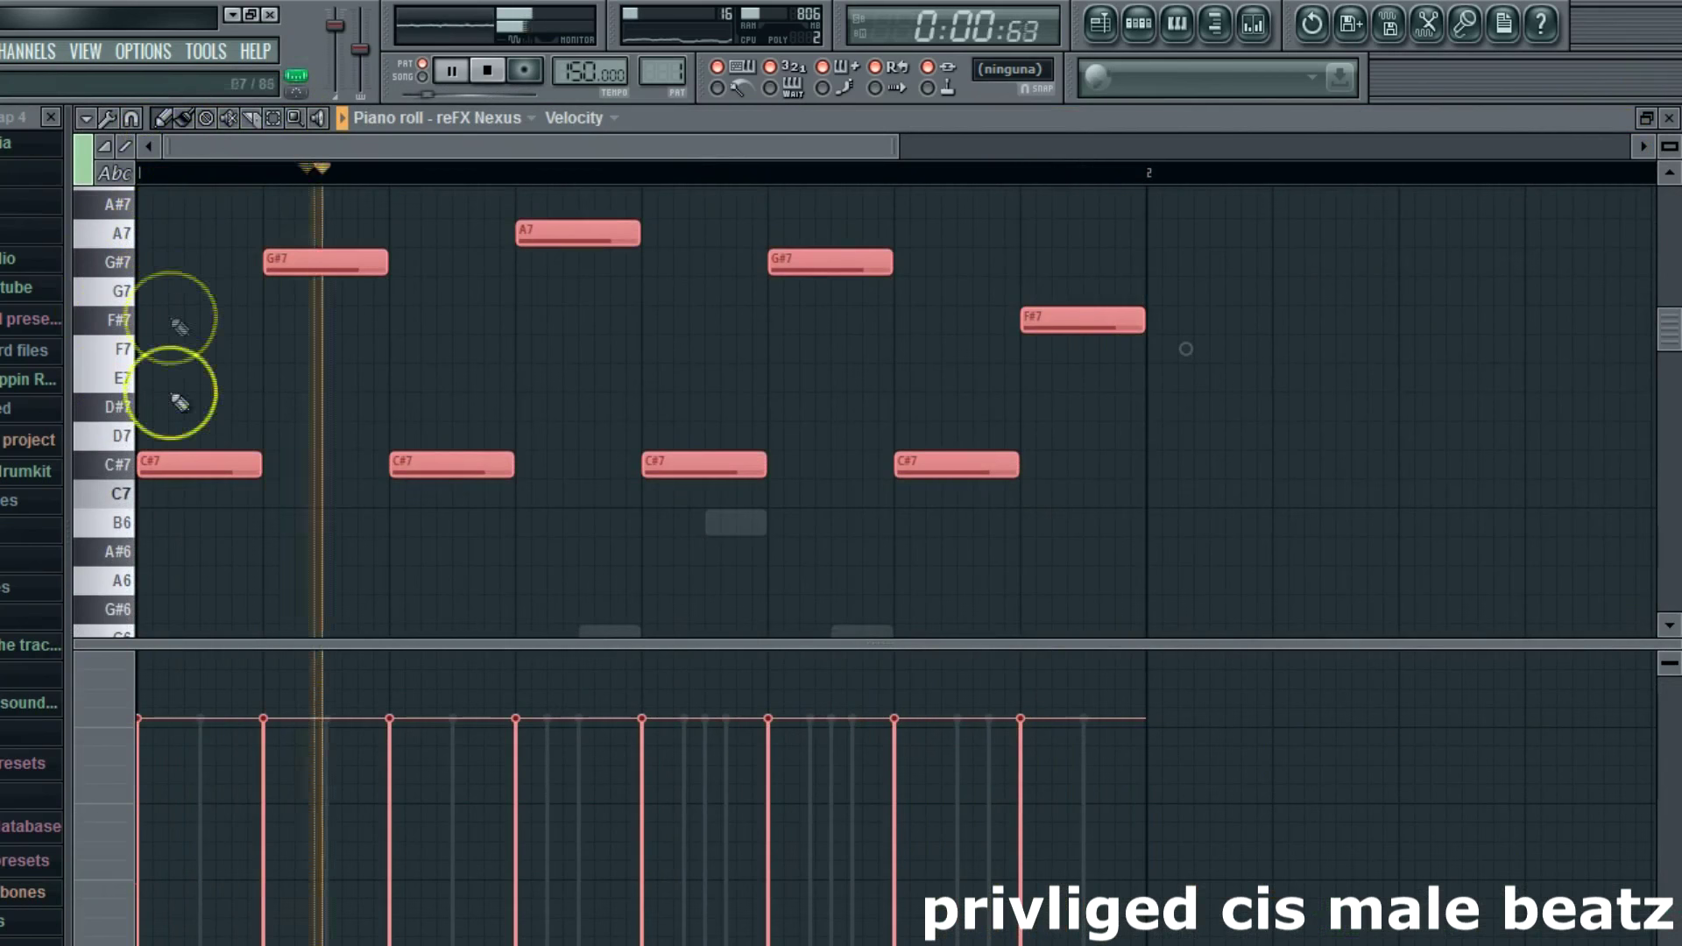
pyautogui.moveTo(161, 461); pyautogui.dragTo(162, 518)
pyautogui.click(1669, 119)
# Step: Move the second E4 note of reFX Nexus #3 slightly later, leaving a short gap after the first
pyautogui.click(413, 317)
pyautogui.click(166, 117)
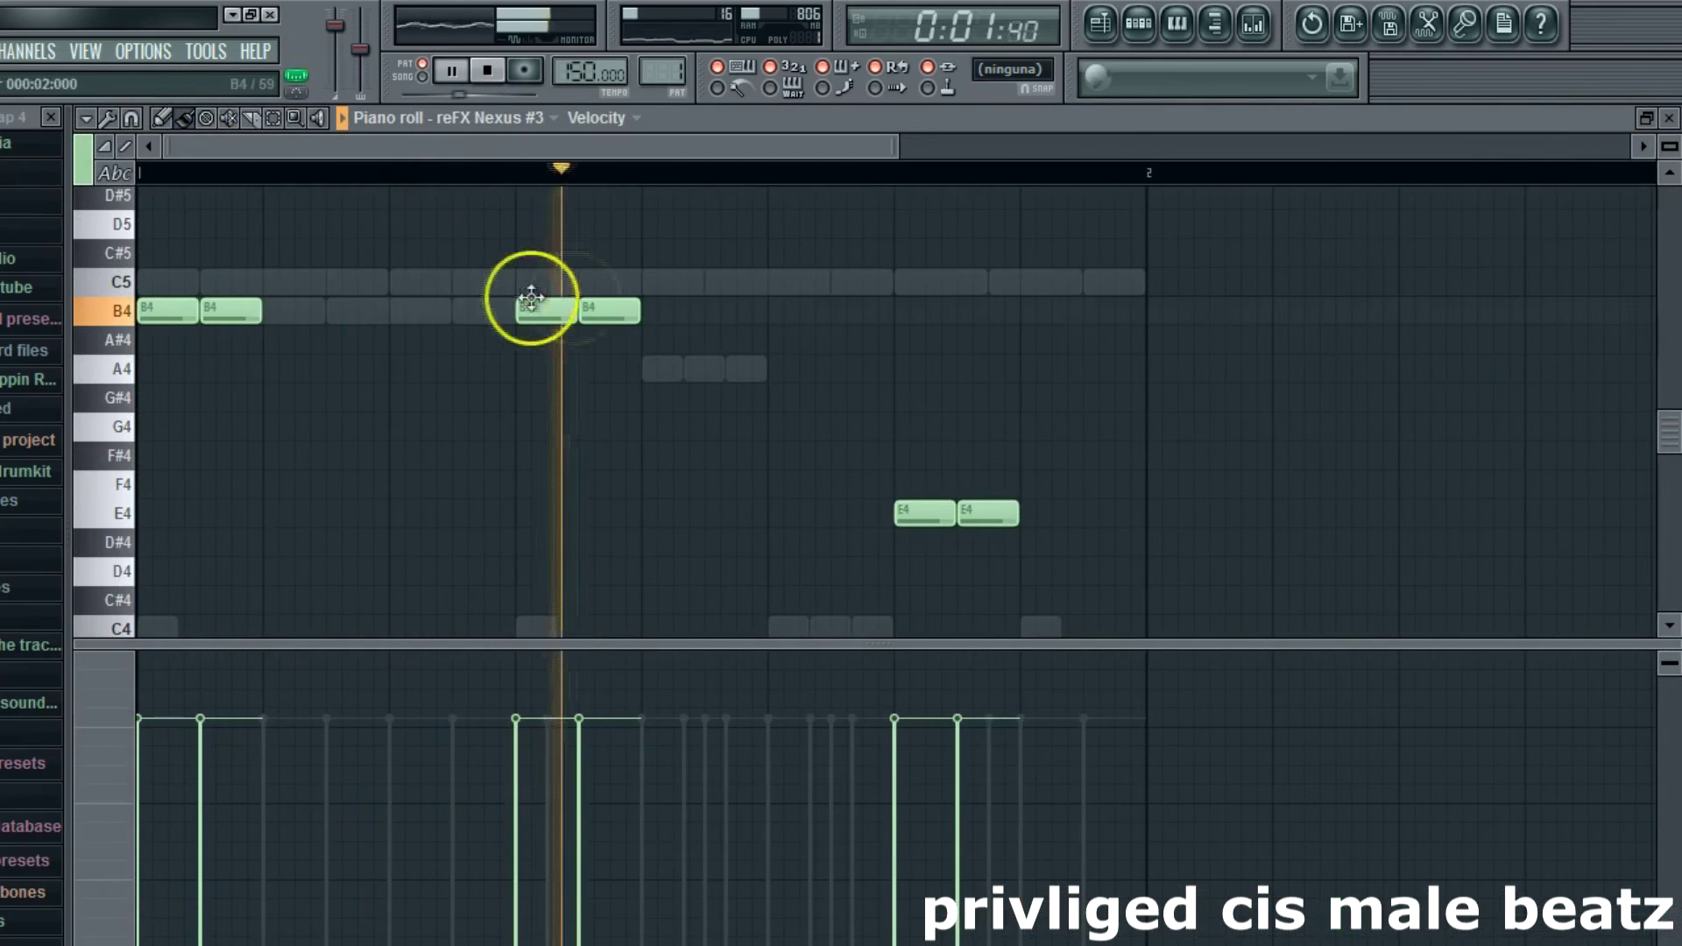
pyautogui.moveTo(971, 512); pyautogui.dragTo(1007, 517)
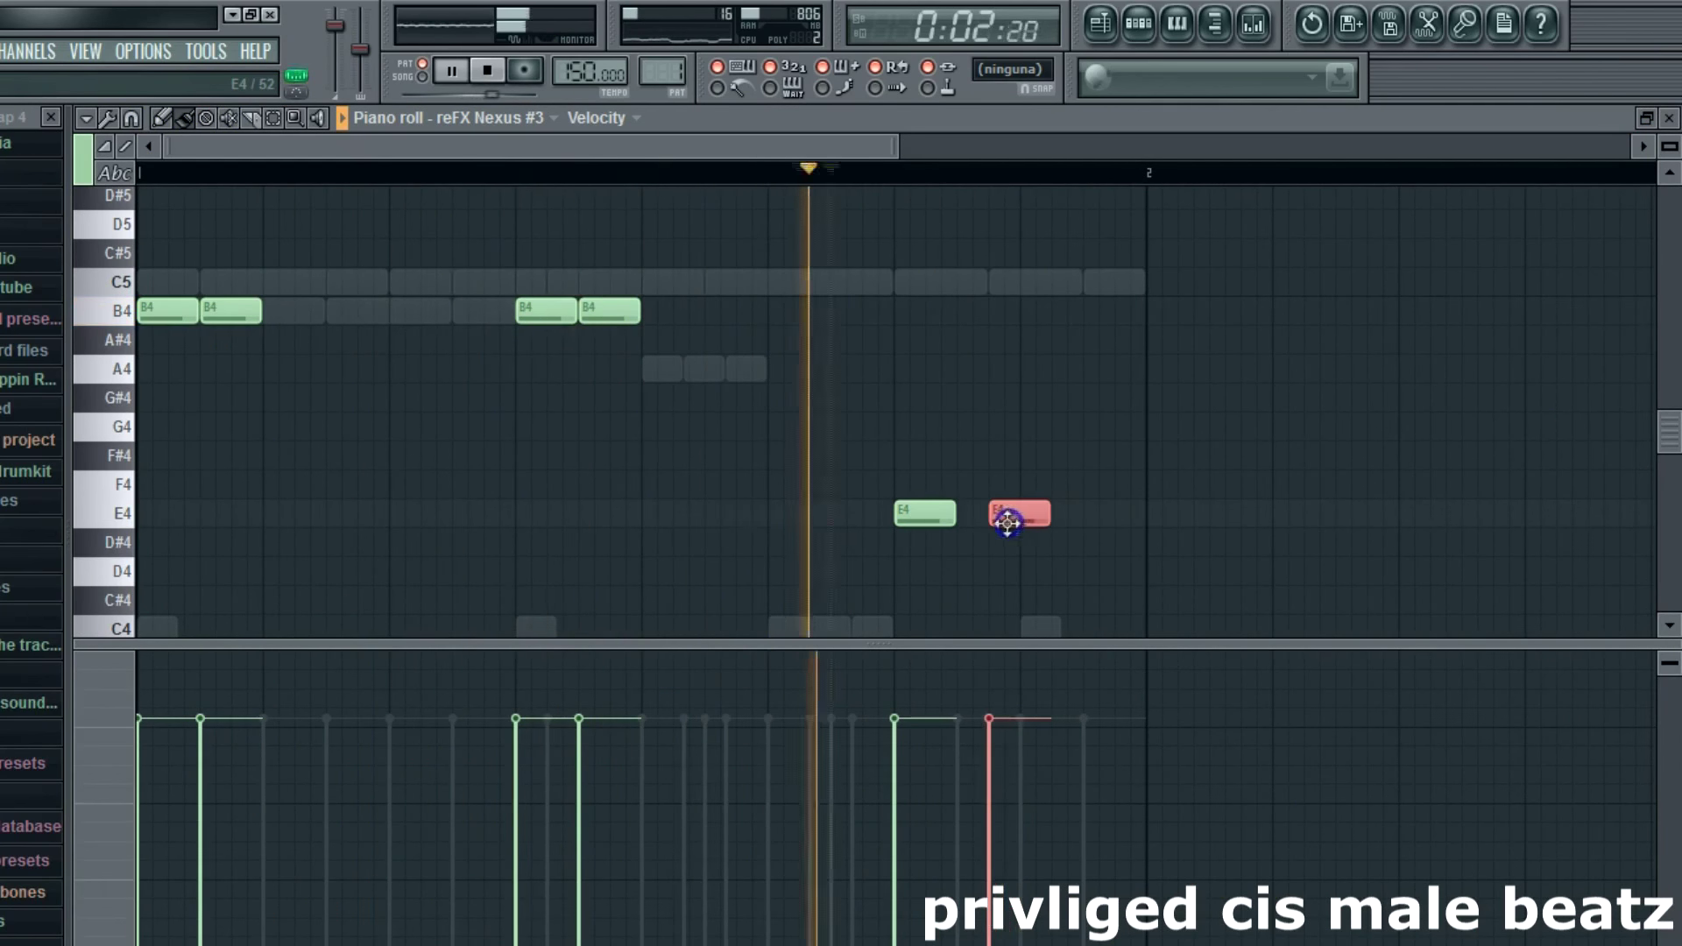
# Step: Add a third E4 note to reFX Nexus #3 at the end of the first bar
pyautogui.click(1107, 509)
pyautogui.click(981, 407)
pyautogui.rightClick(1006, 409)
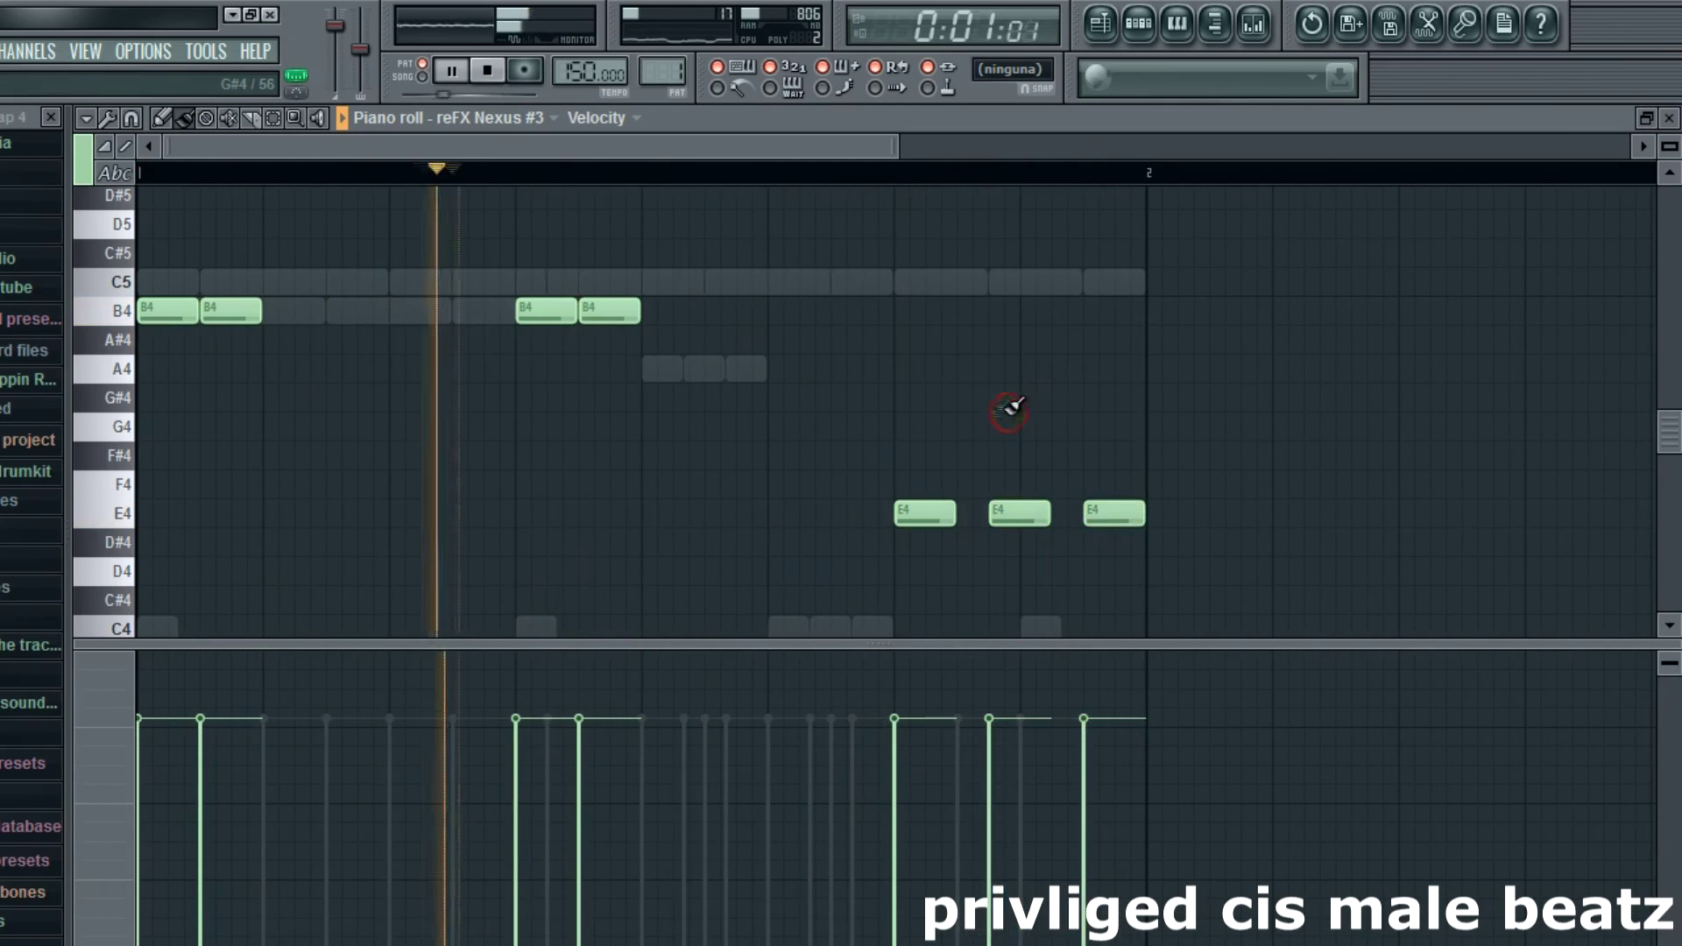
# Step: Try two consecutive G4 notes directly after the second pair of B4 notes
pyautogui.moveTo(529, 317); pyautogui.dragTo(611, 316)
pyautogui.moveTo(611, 317); pyautogui.dragTo(733, 447)
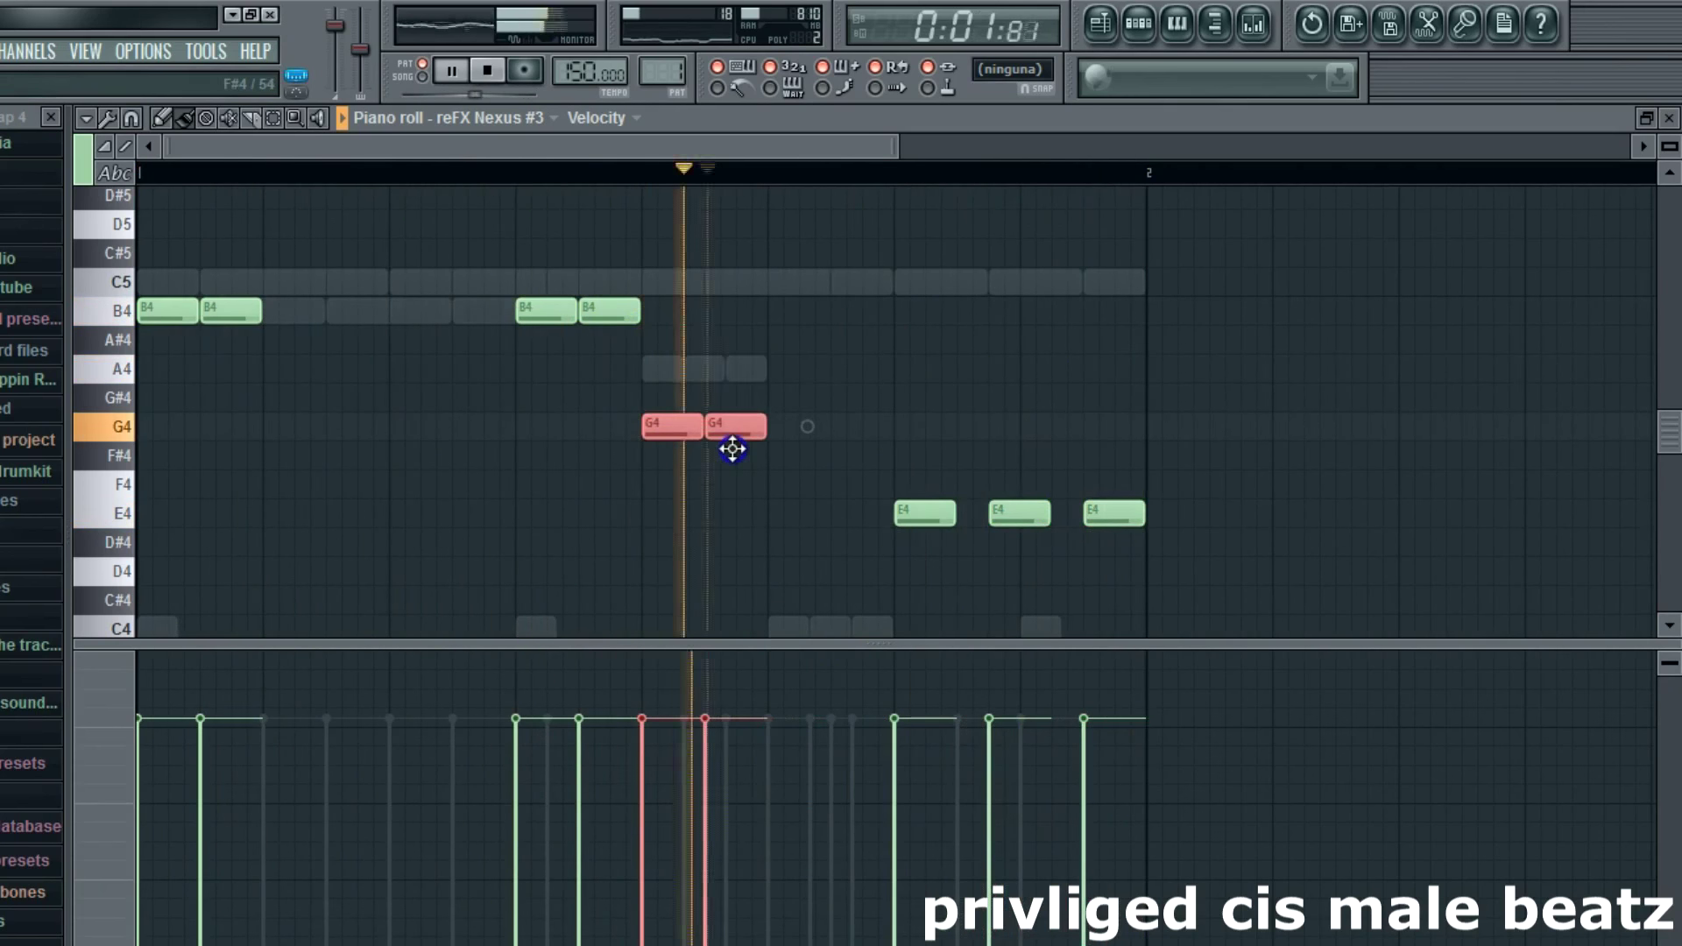
pyautogui.click(698, 419)
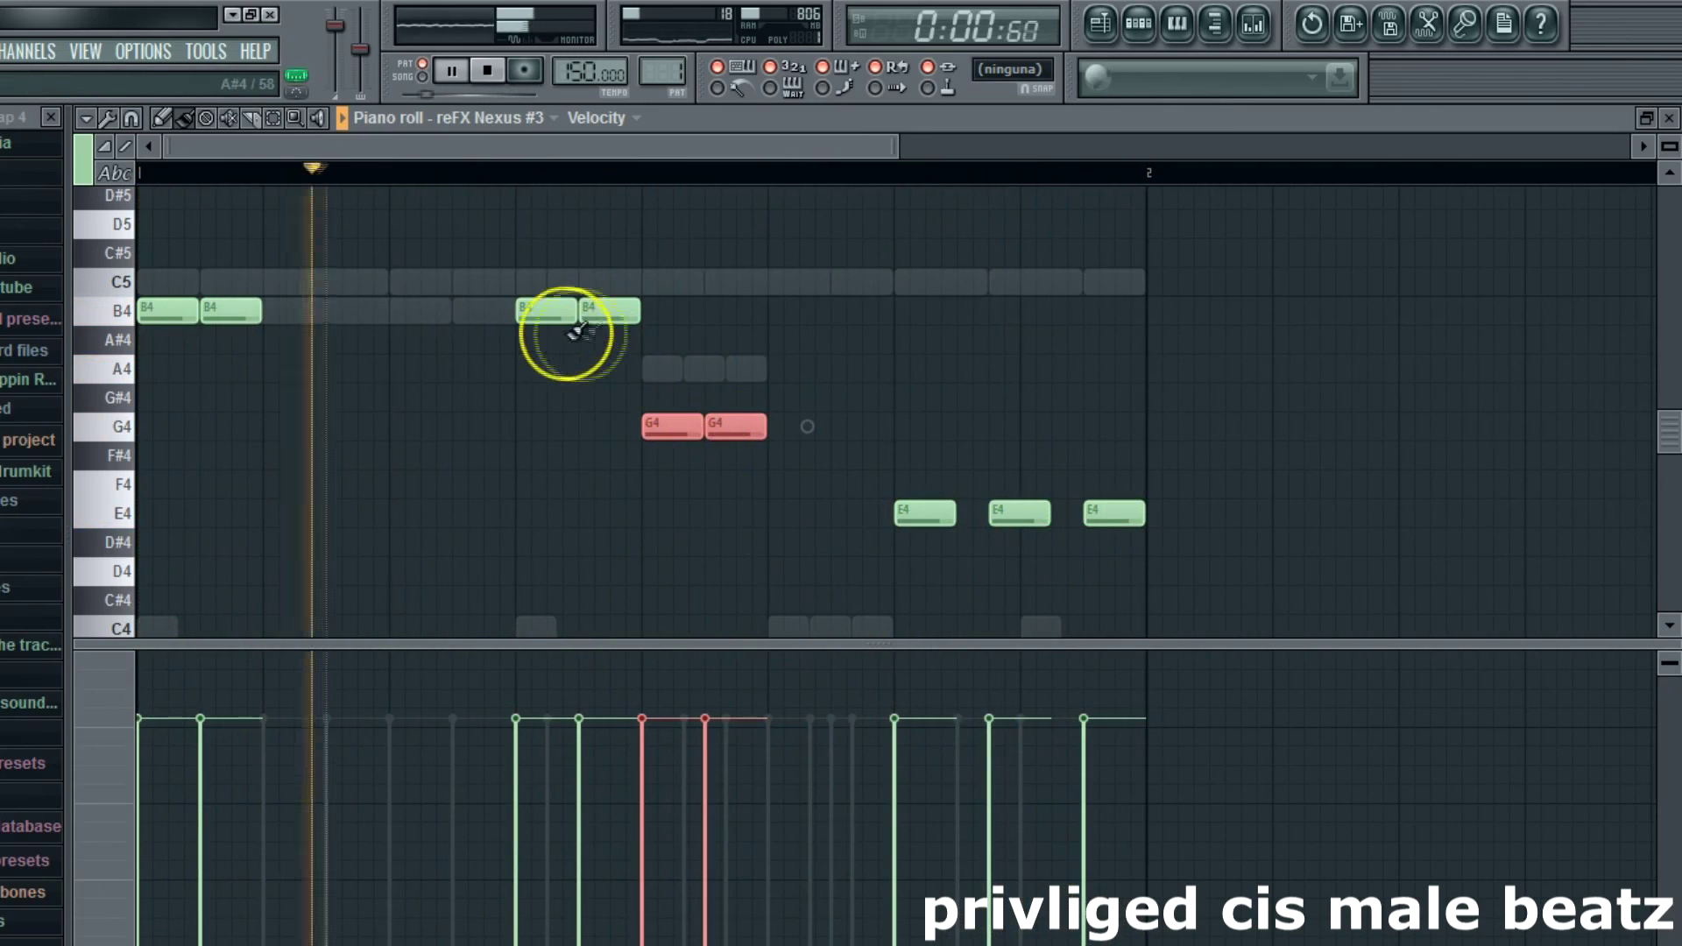
# Step: Delete the last B4 note and both G4 notes from the reFX Nexus #3 melody
pyautogui.rightClick(609, 312)
pyautogui.moveTo(686, 425); pyautogui.dragTo(744, 424)
pyautogui.rightClick(751, 420)
pyautogui.rightClick(769, 423)
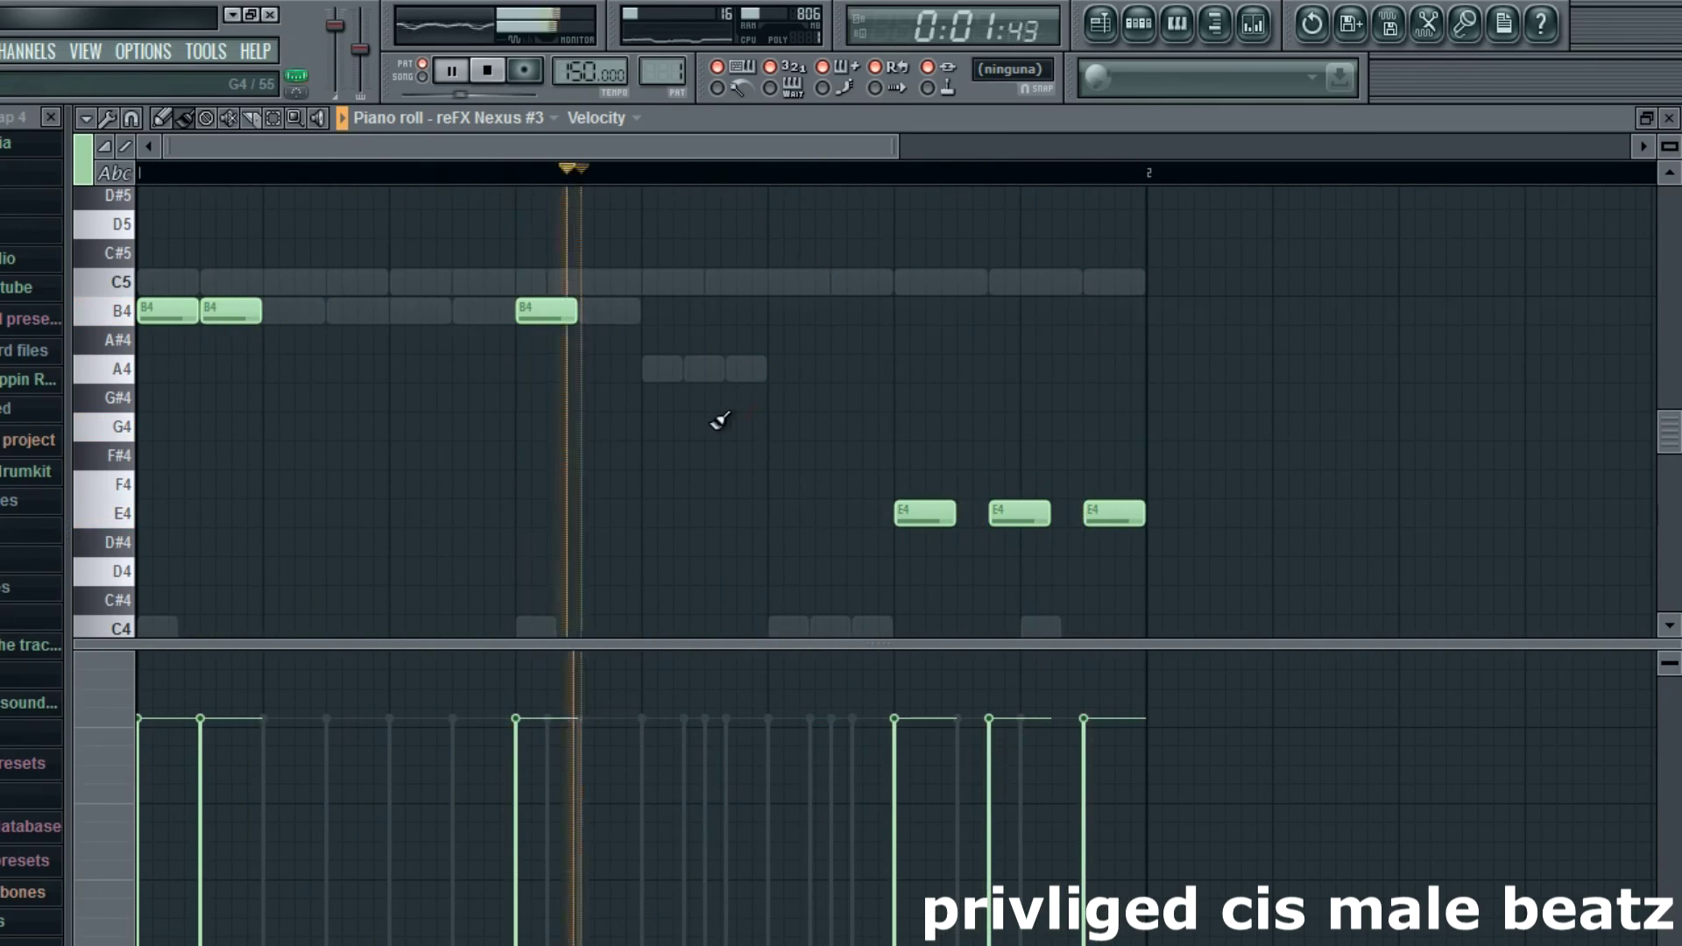
# Step: Place two spaced G4 notes before the E4 notes in reFX Nexus #3 and delete the middle E4 note
pyautogui.click(734, 426)
pyautogui.moveTo(819, 424); pyautogui.dragTo(868, 424)
pyautogui.click(880, 363)
pyautogui.rightClick(902, 361)
pyautogui.rightClick(1007, 513)
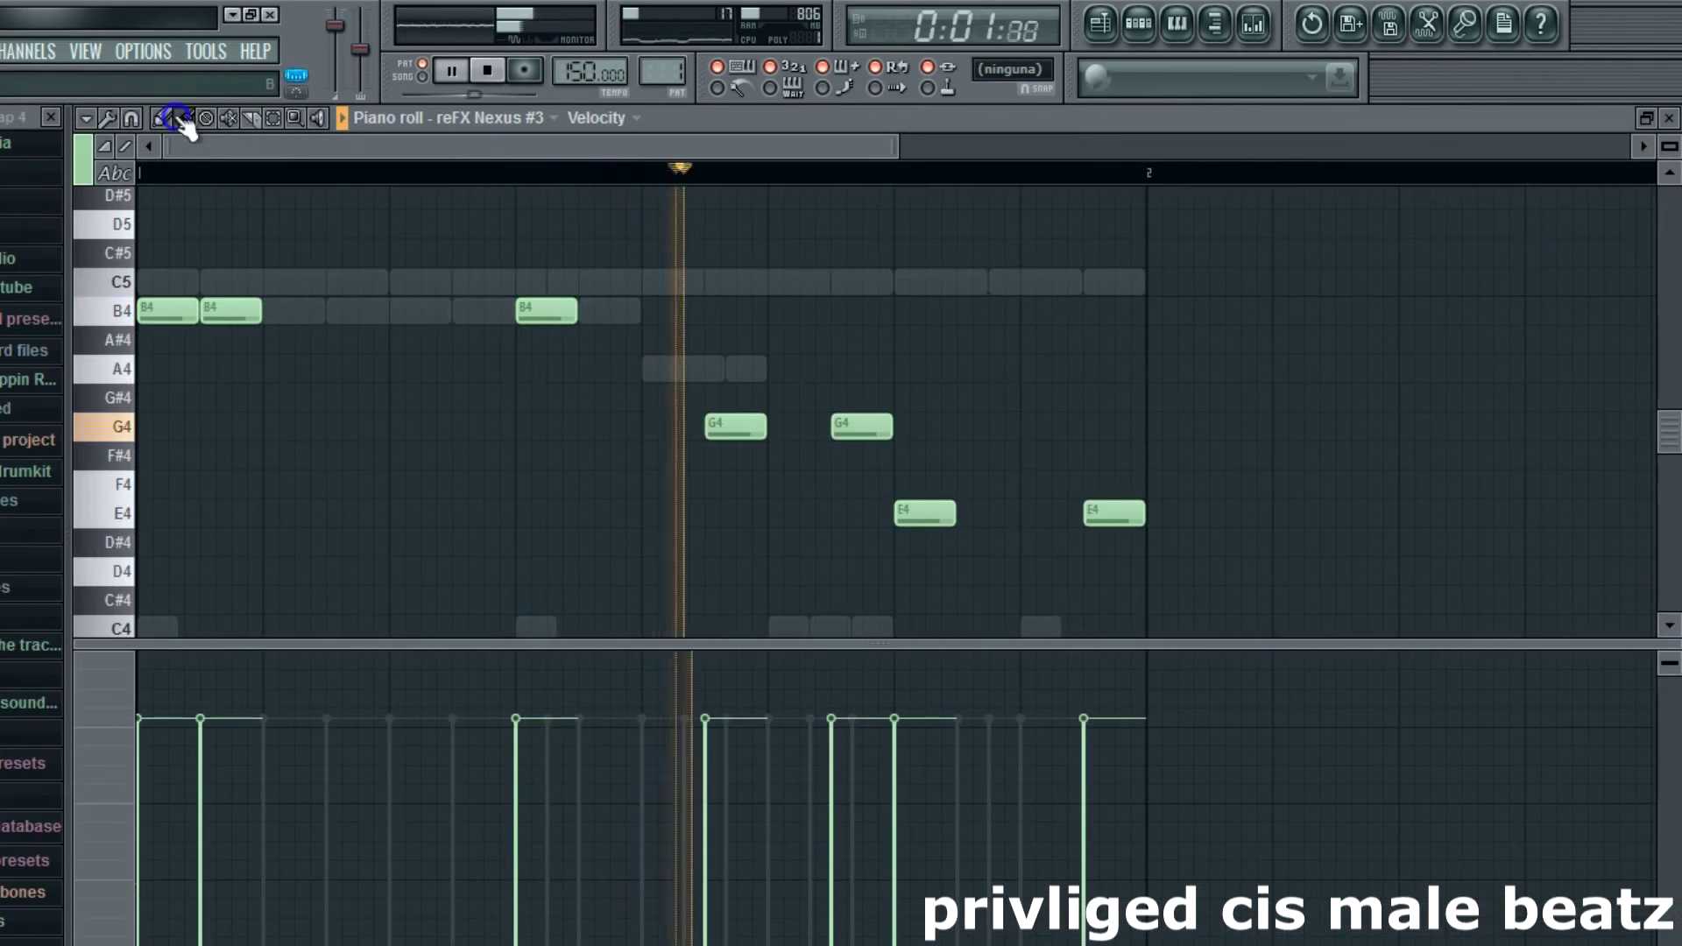
# Step: Check the first reFX Nexus melody during playback with all of its notes selected
pyautogui.click(1670, 117)
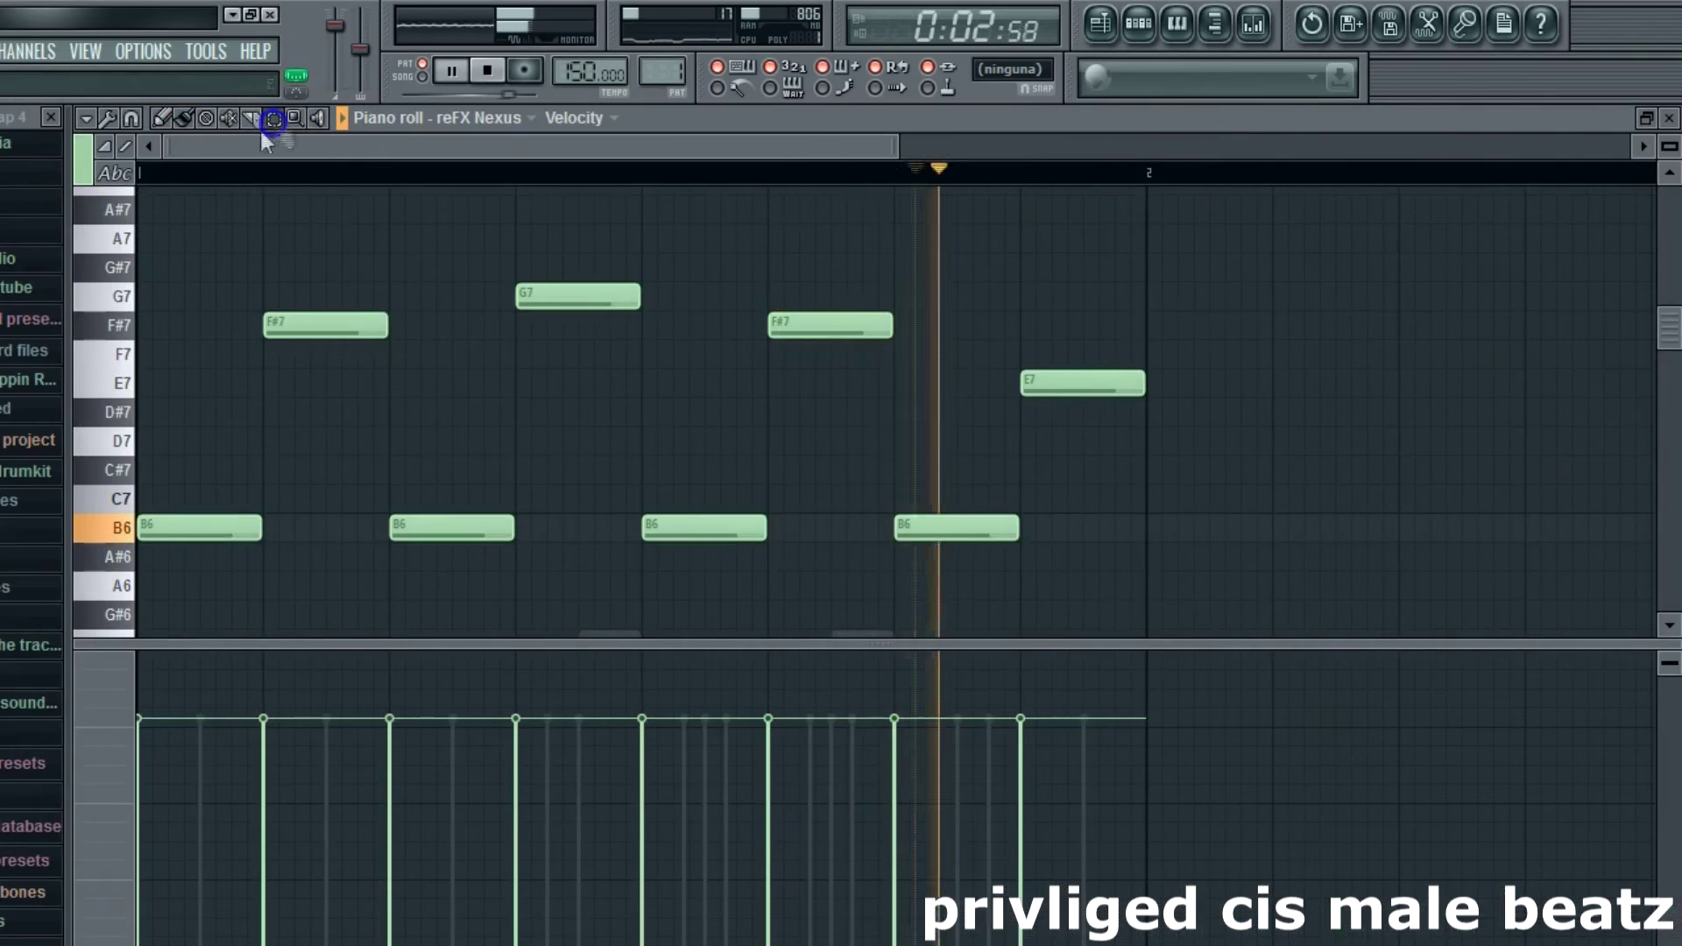
pyautogui.hotkey('ctrl', 'a')
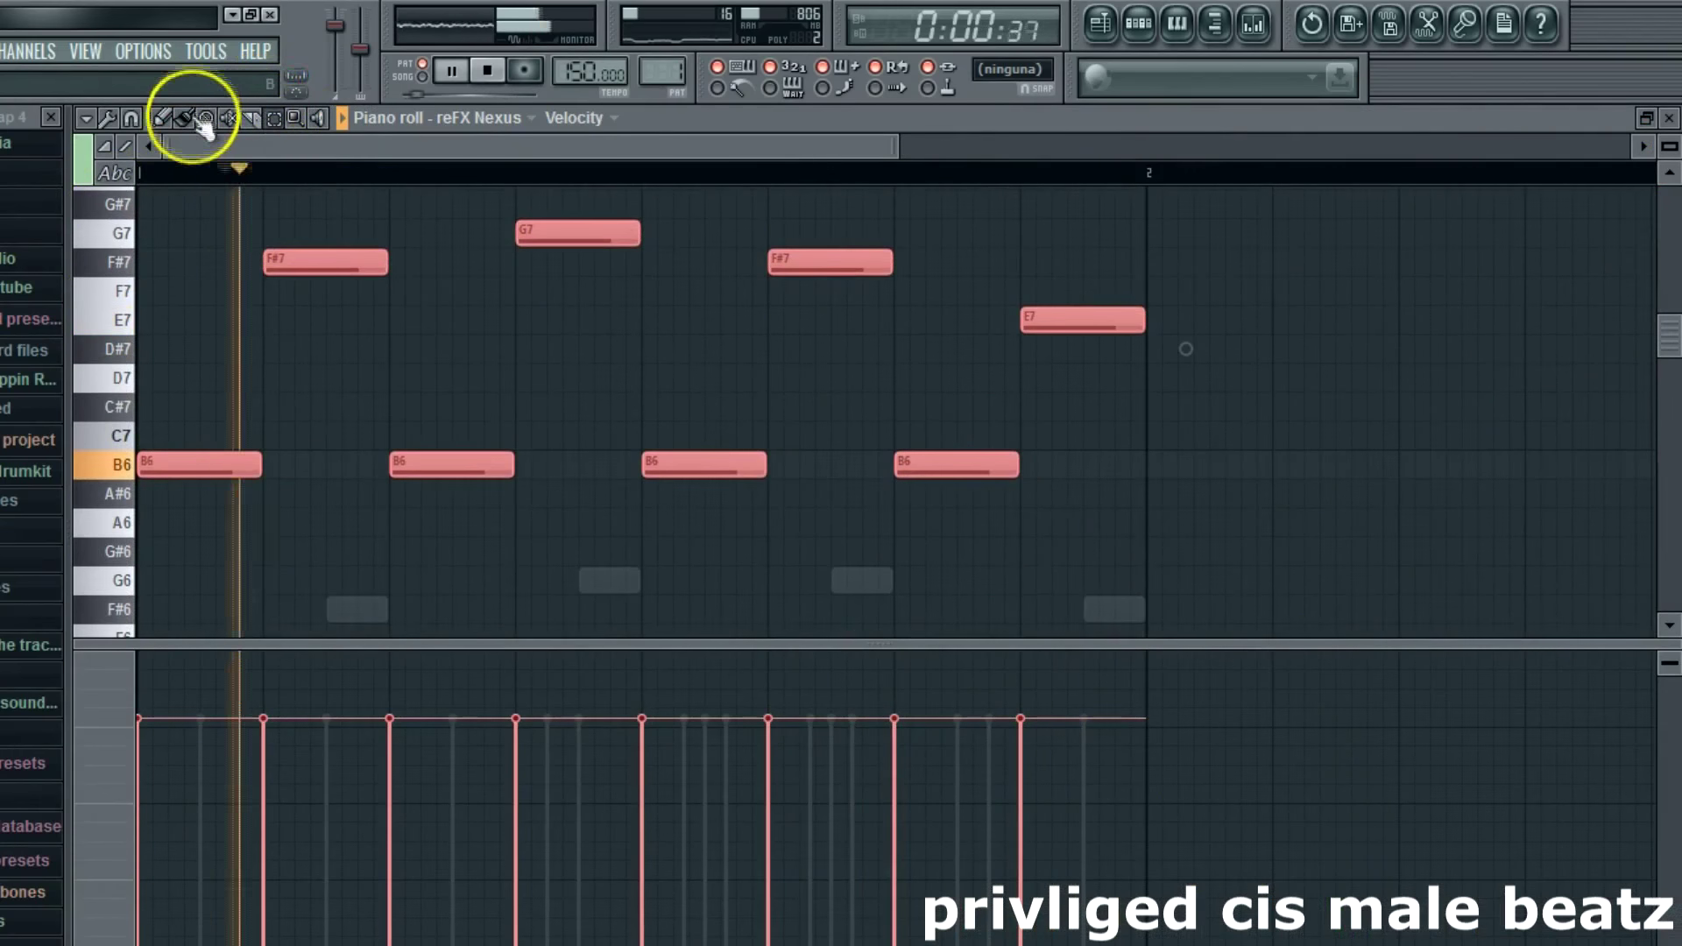
pyautogui.click(1669, 118)
# Step: Toggle solo on the first reFX Nexus channel so all channels play, and restart the pattern
pyautogui.rightClick(100, 194)
pyautogui.click(101, 165)
pyautogui.rightClick(98, 183)
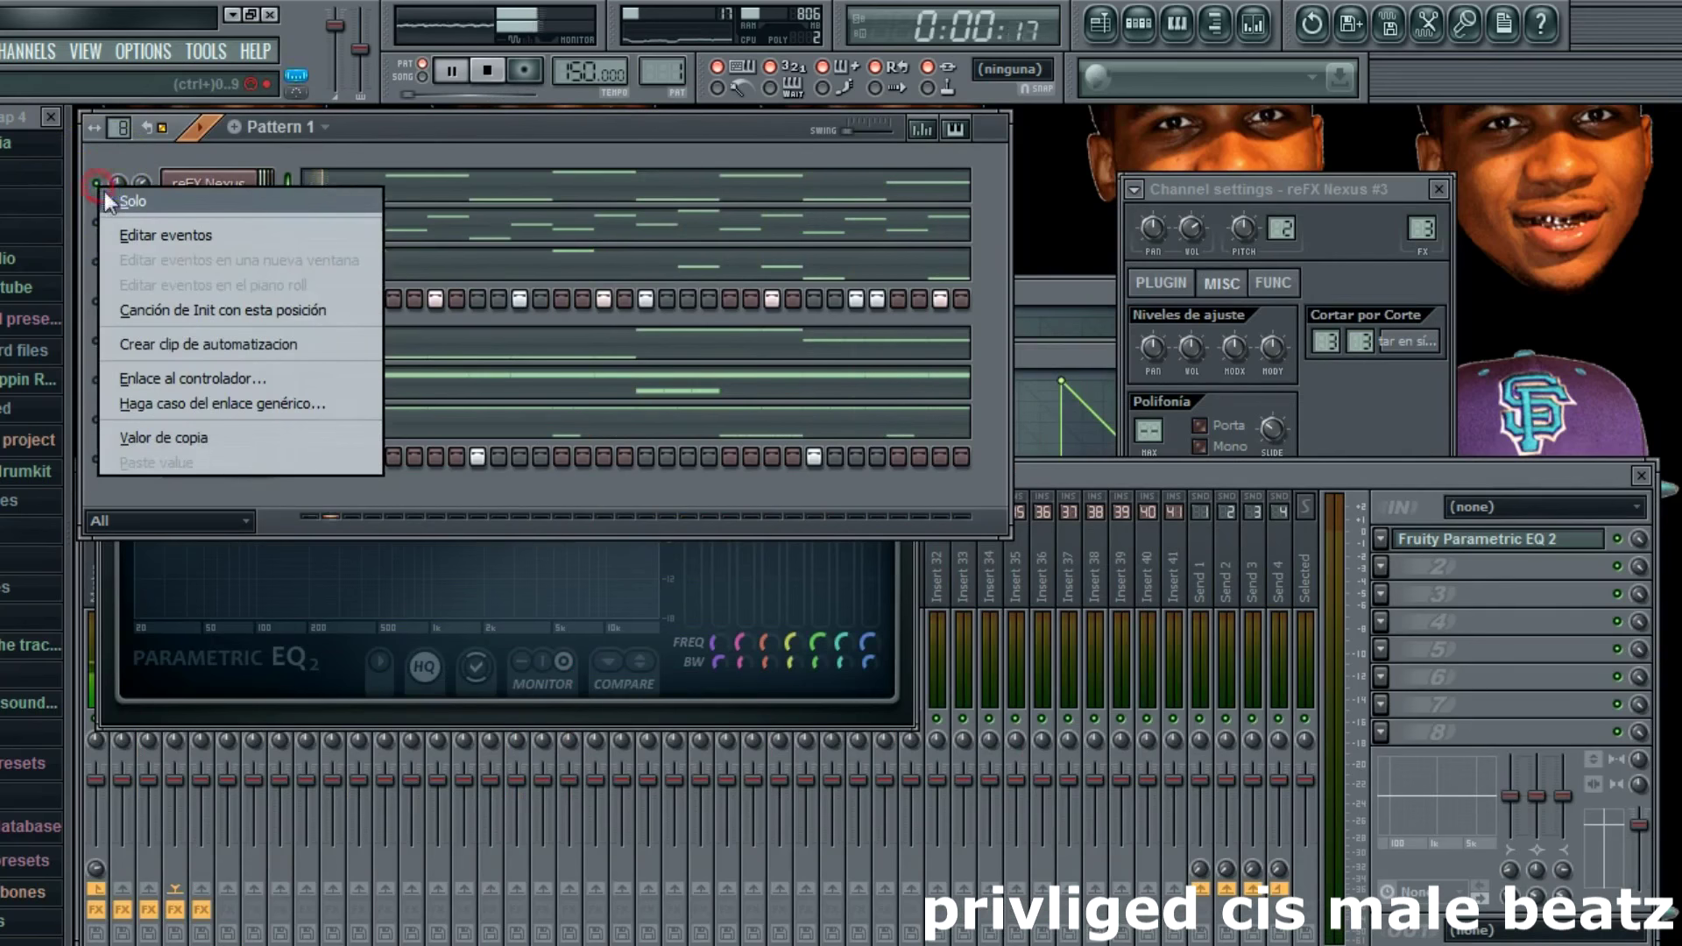
pyautogui.click(106, 191)
pyautogui.press('space')
pyautogui.press('space')
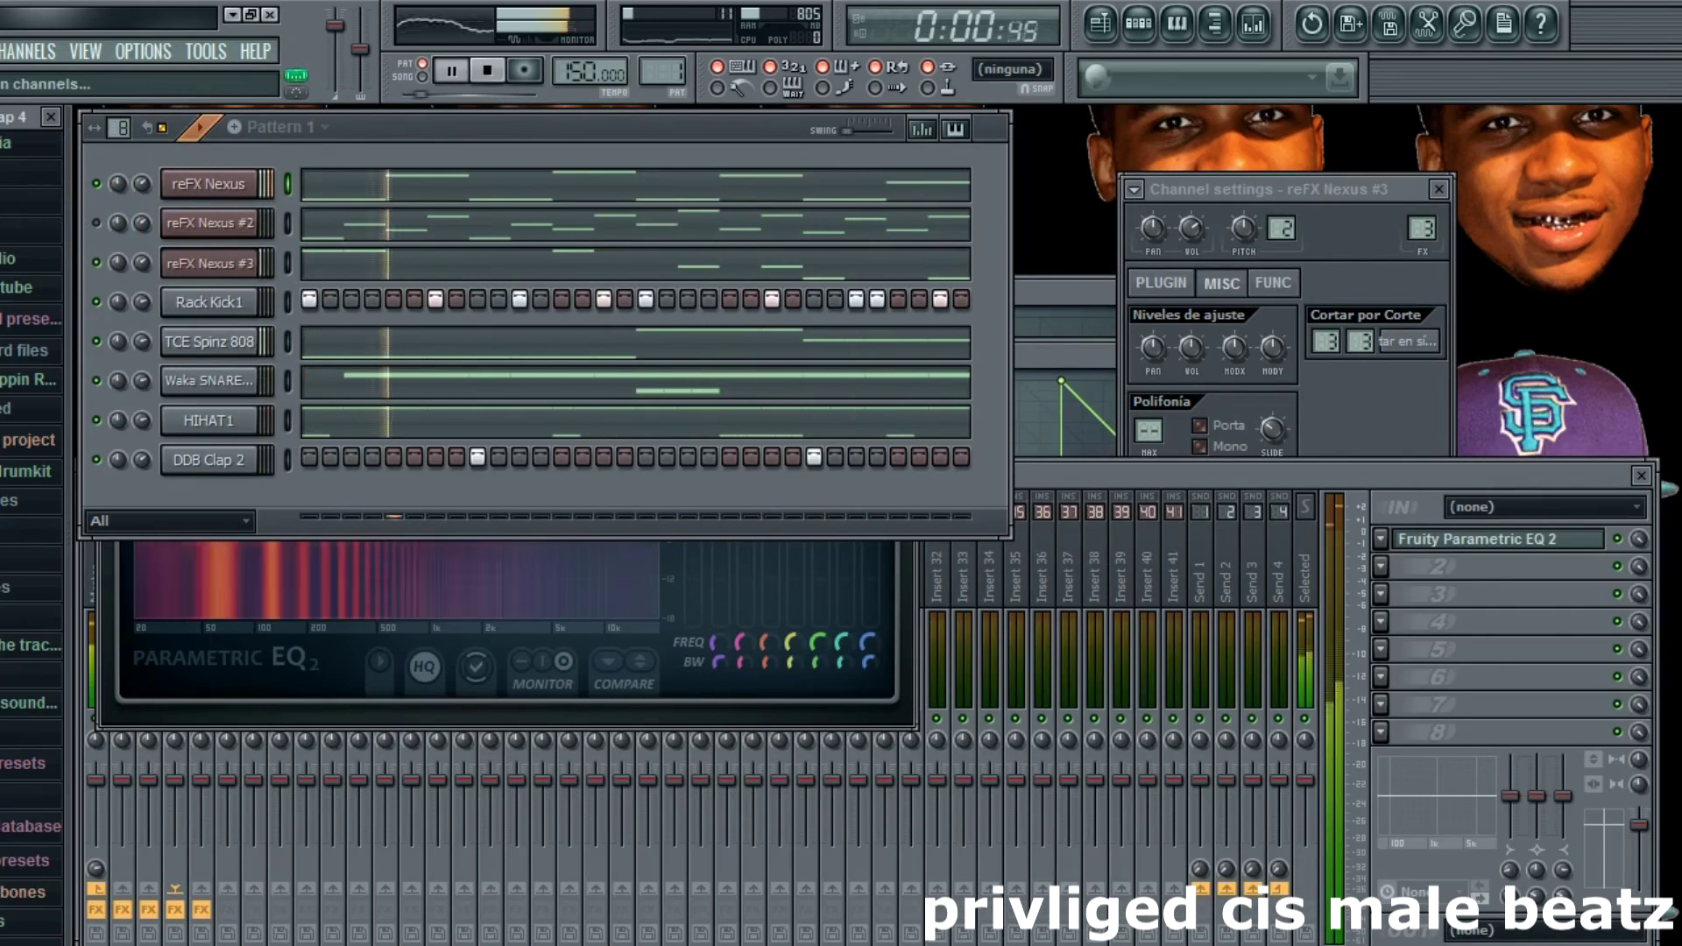
pyautogui.click(107, 204)
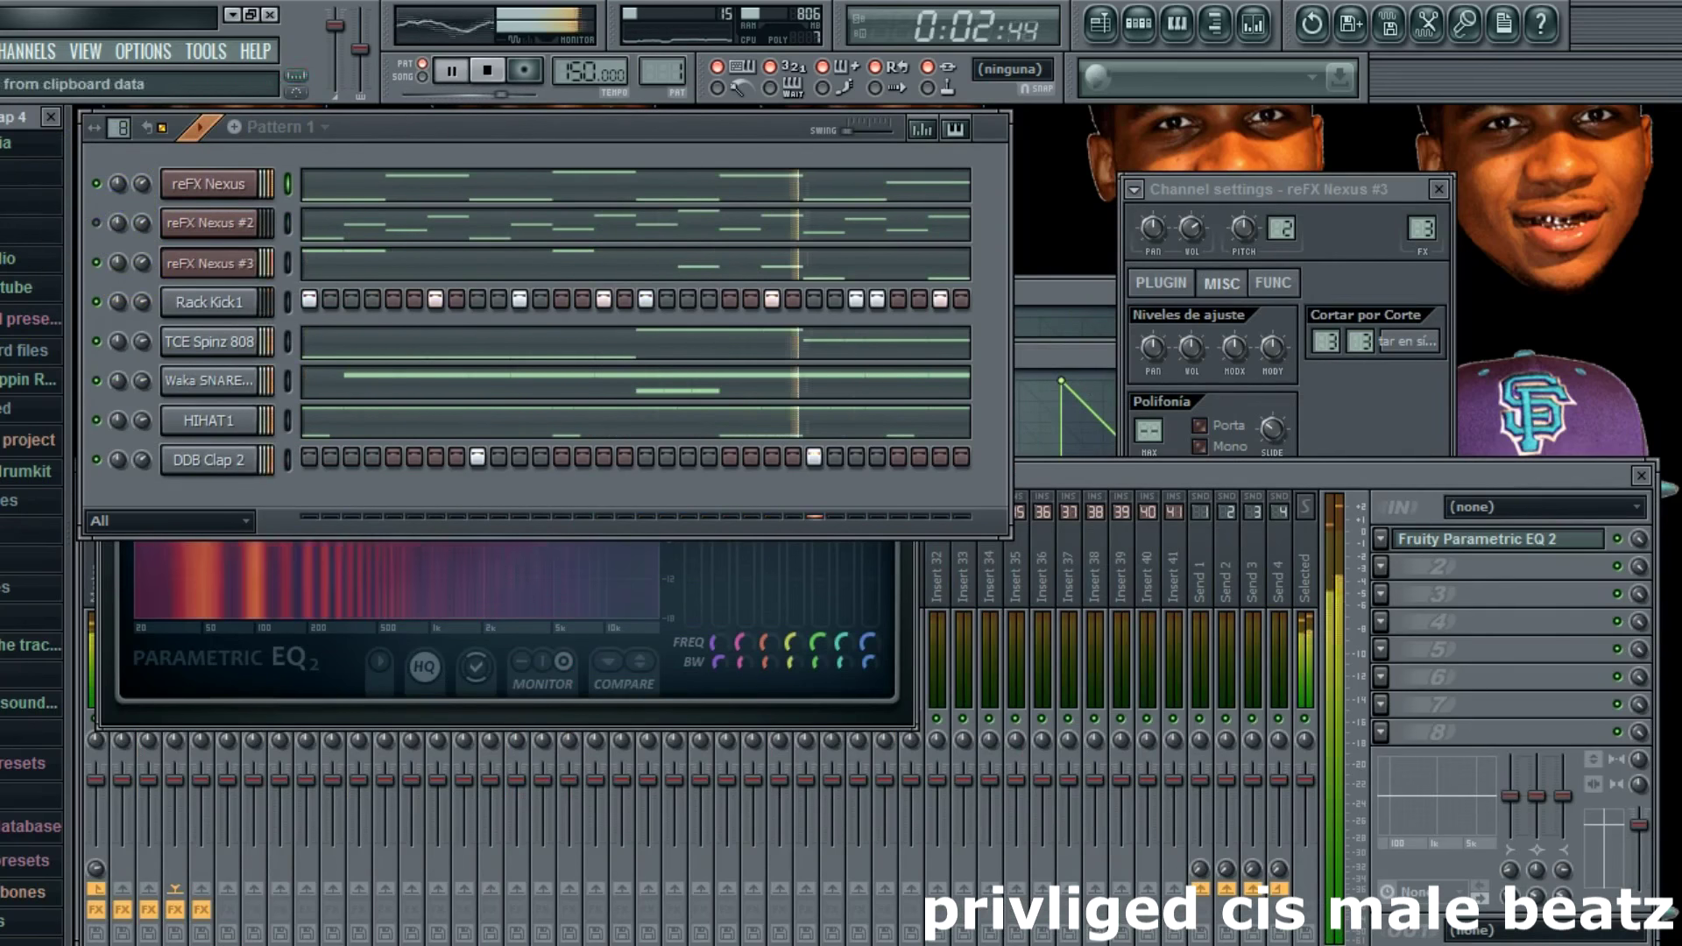
pyautogui.click(146, 267)
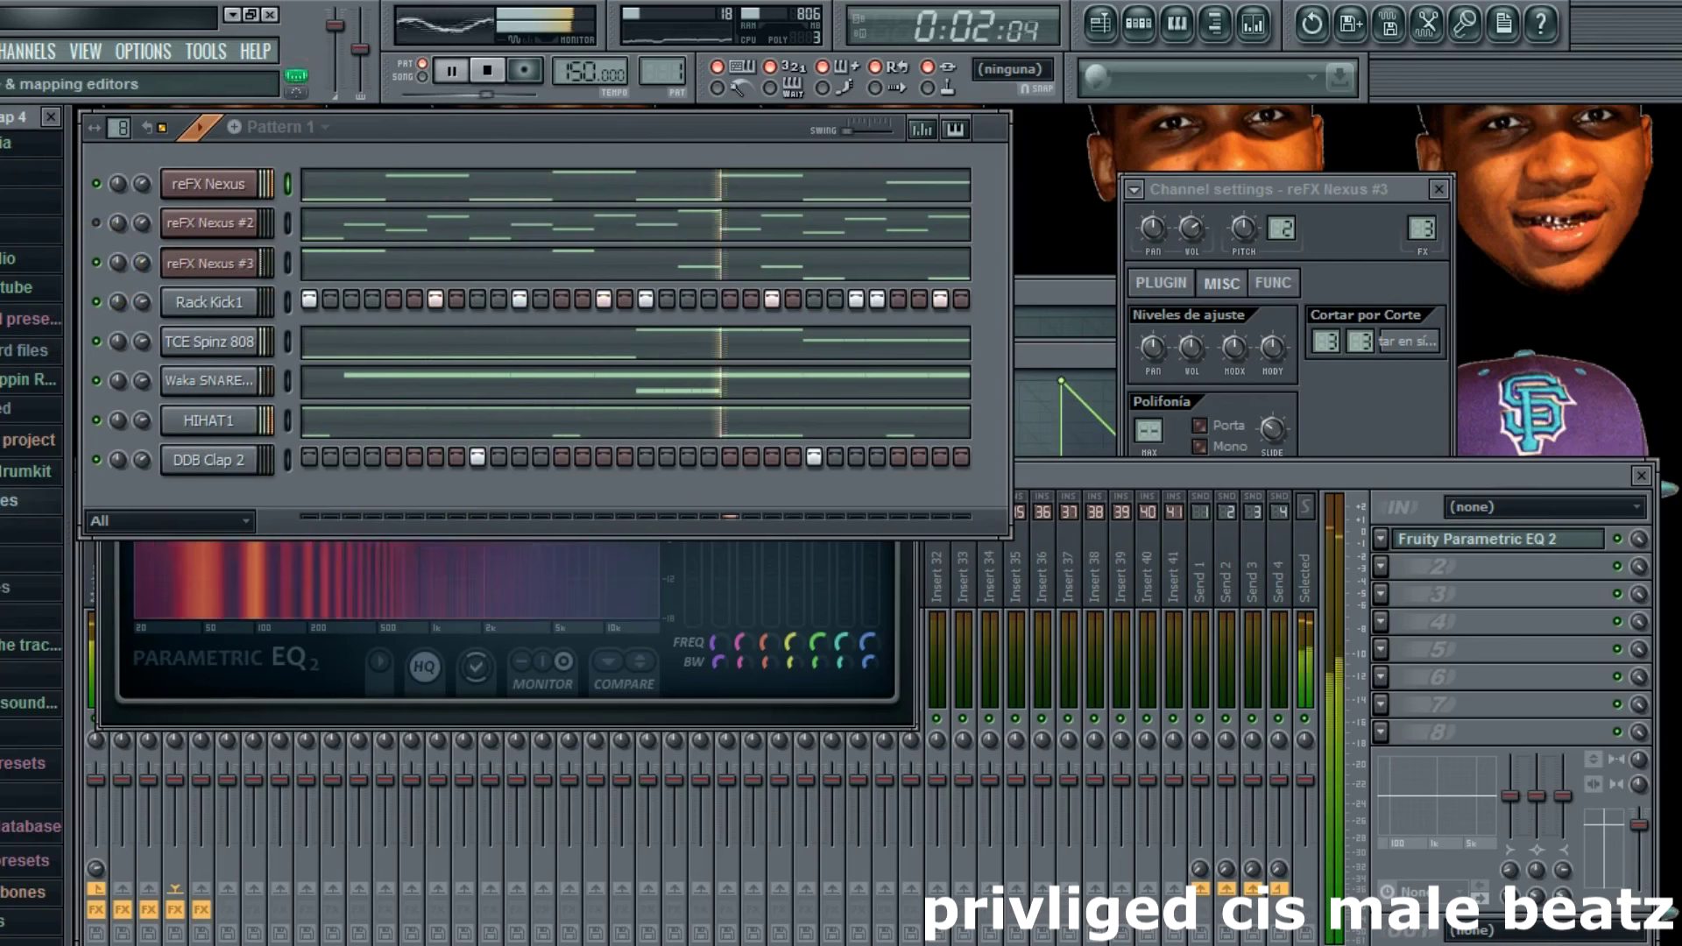
# Step: Find the OPEN HAT sample in the drumkit folder and add it as a new channel below DDB Clap 2
pyautogui.click(27, 471)
pyautogui.scroll(-6, 26, 471)
pyautogui.scroll(-6, 18, 614)
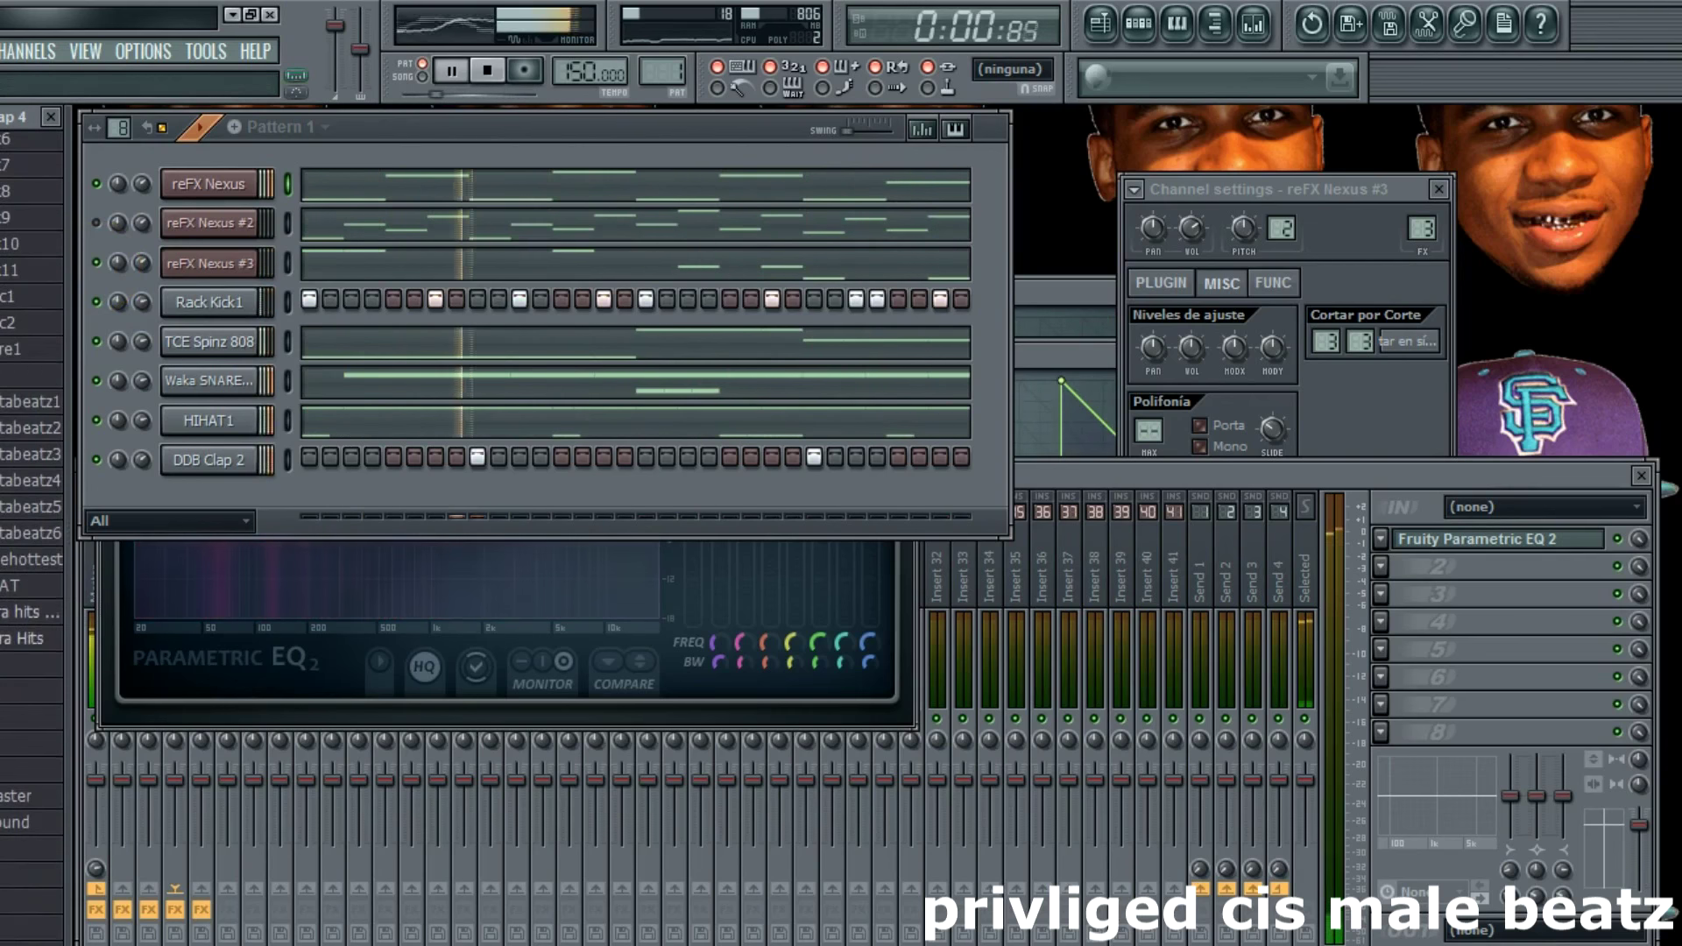
pyautogui.moveTo(18, 586); pyautogui.dragTo(181, 524)
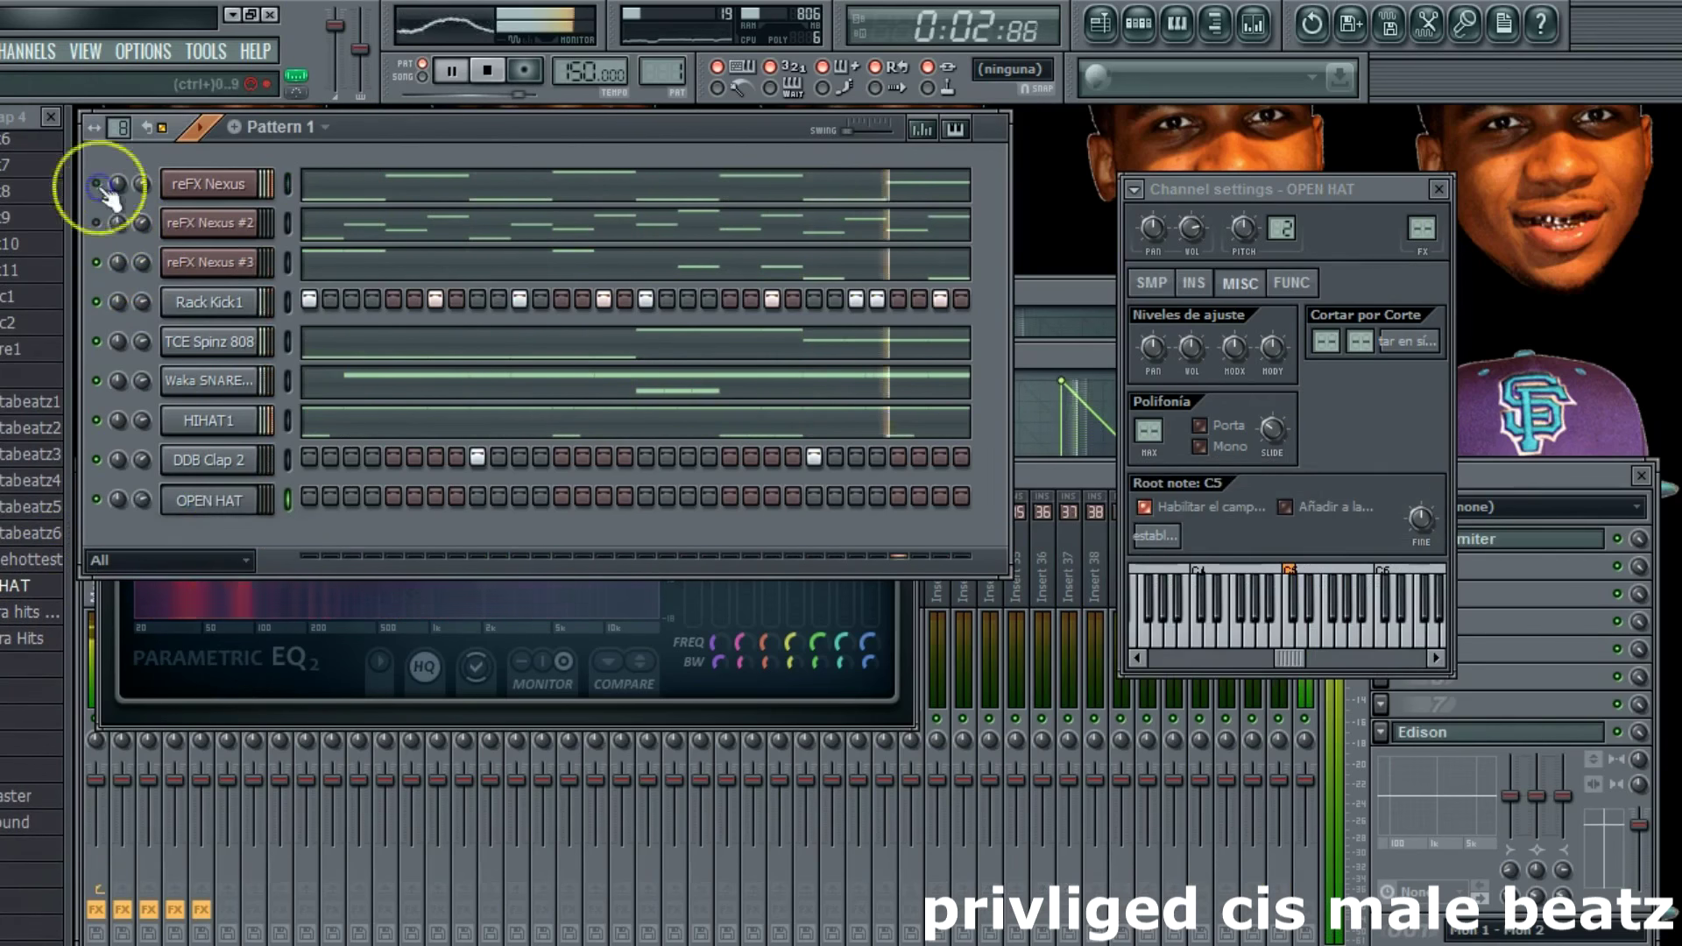
# Step: Enter OPEN HAT hits on steps 1, 13, 21 and 25, removing the one tried on step 27
pyautogui.click(311, 496)
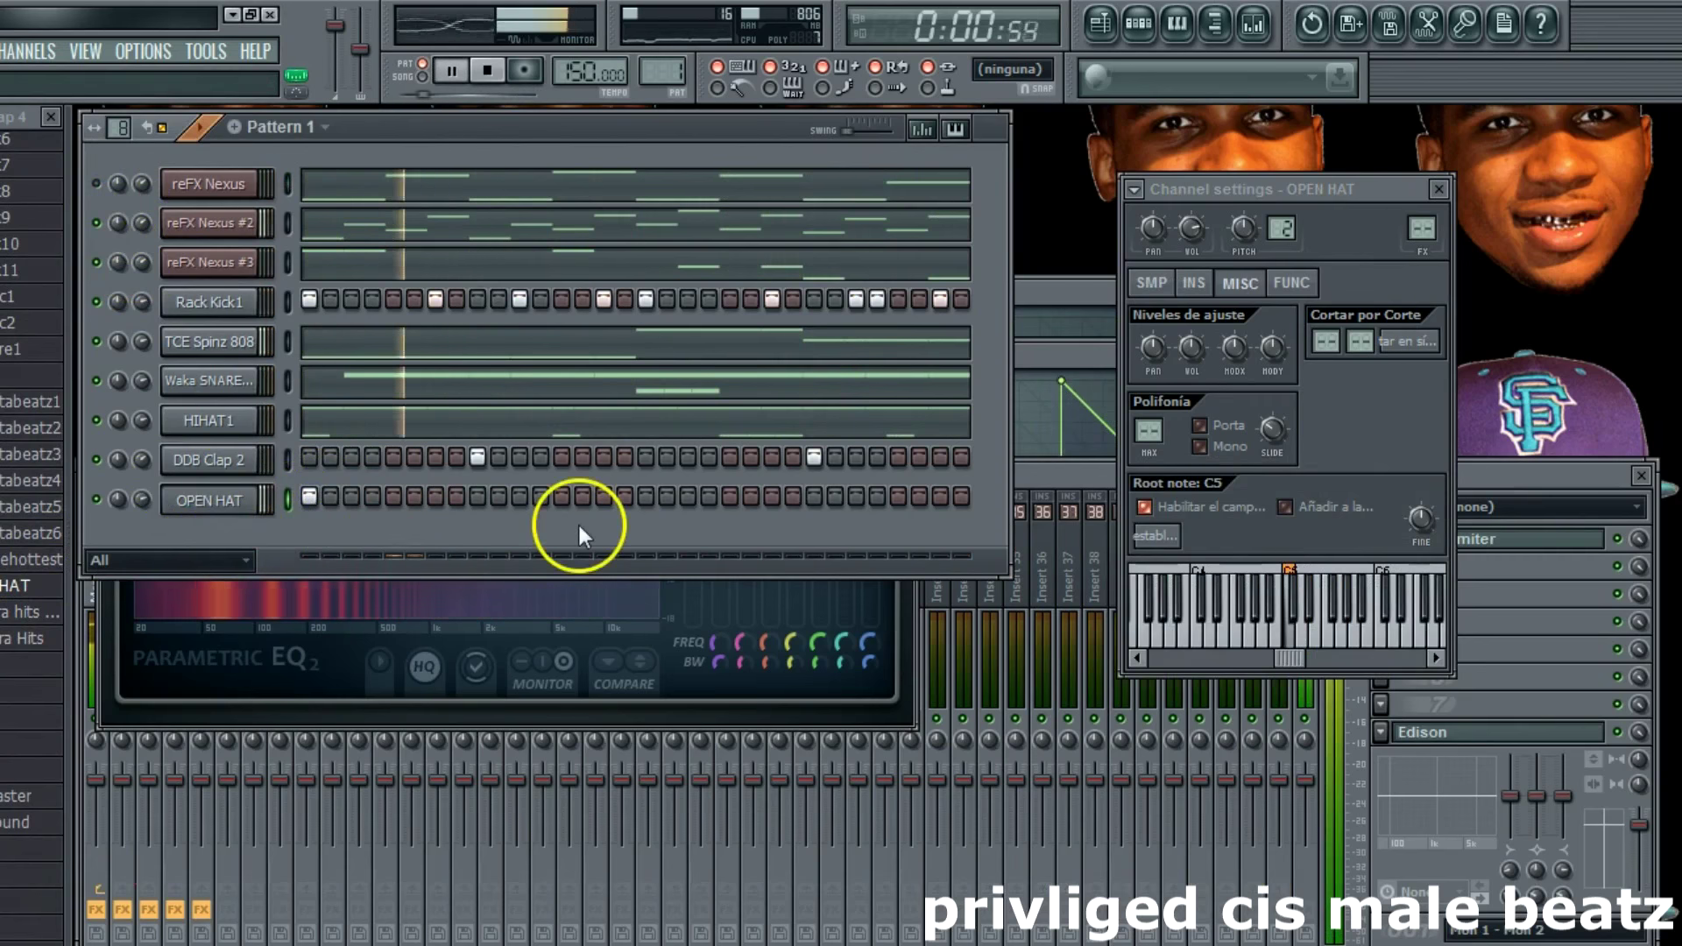
pyautogui.click(730, 497)
pyautogui.click(855, 498)
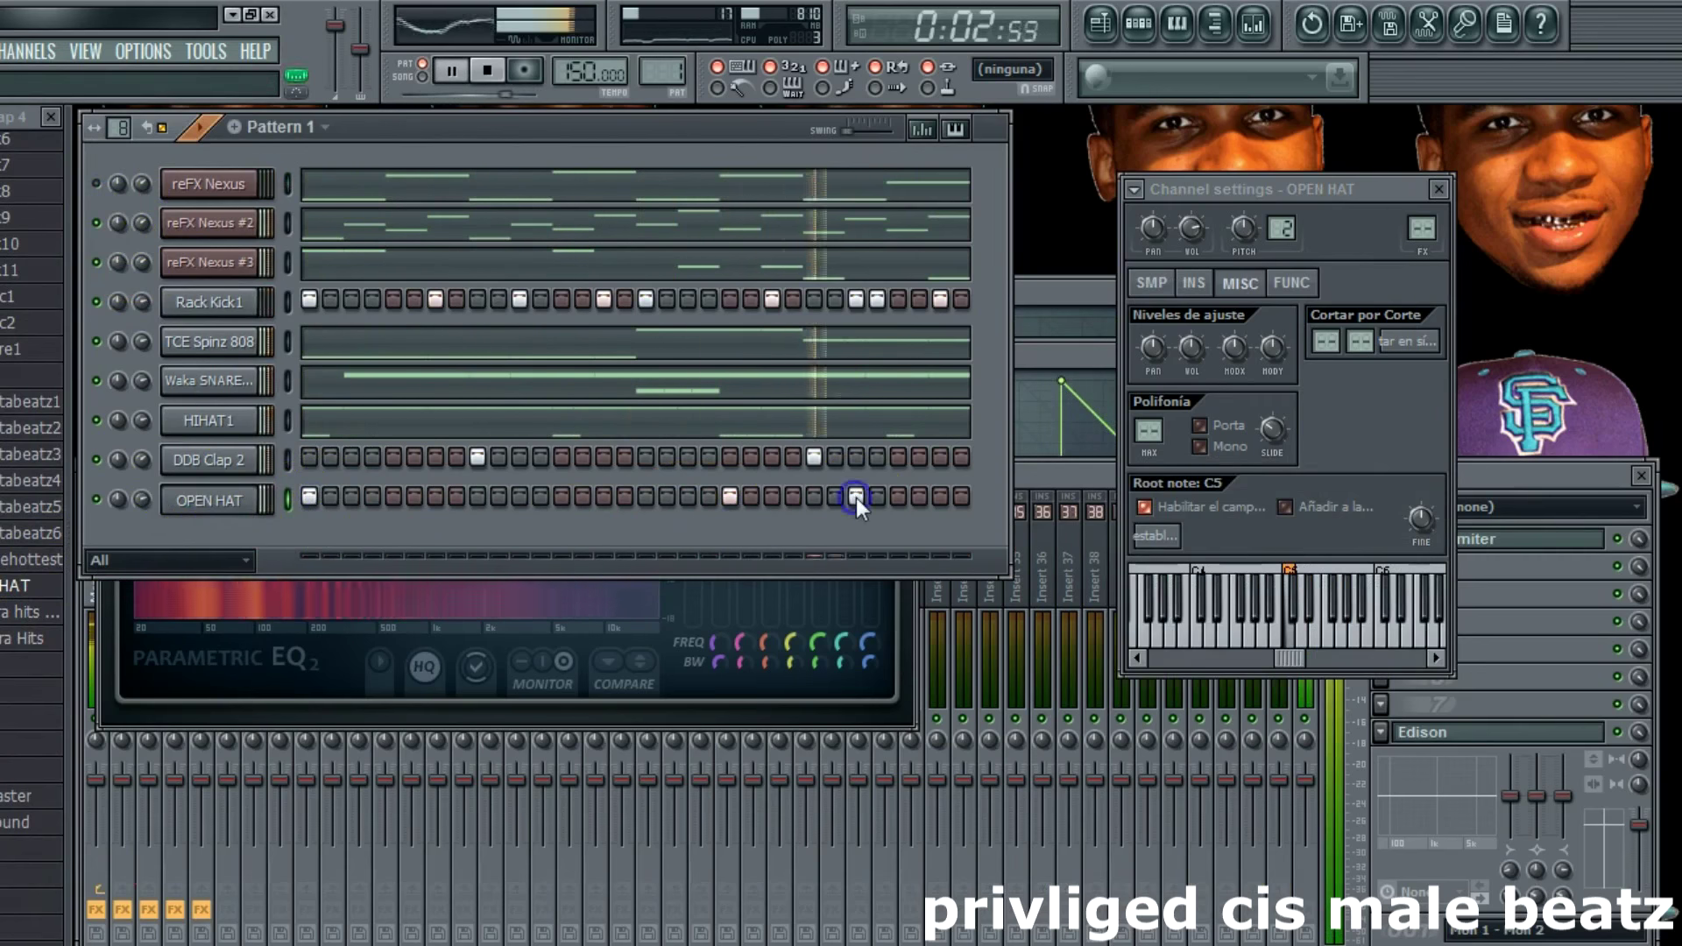
pyautogui.click(560, 497)
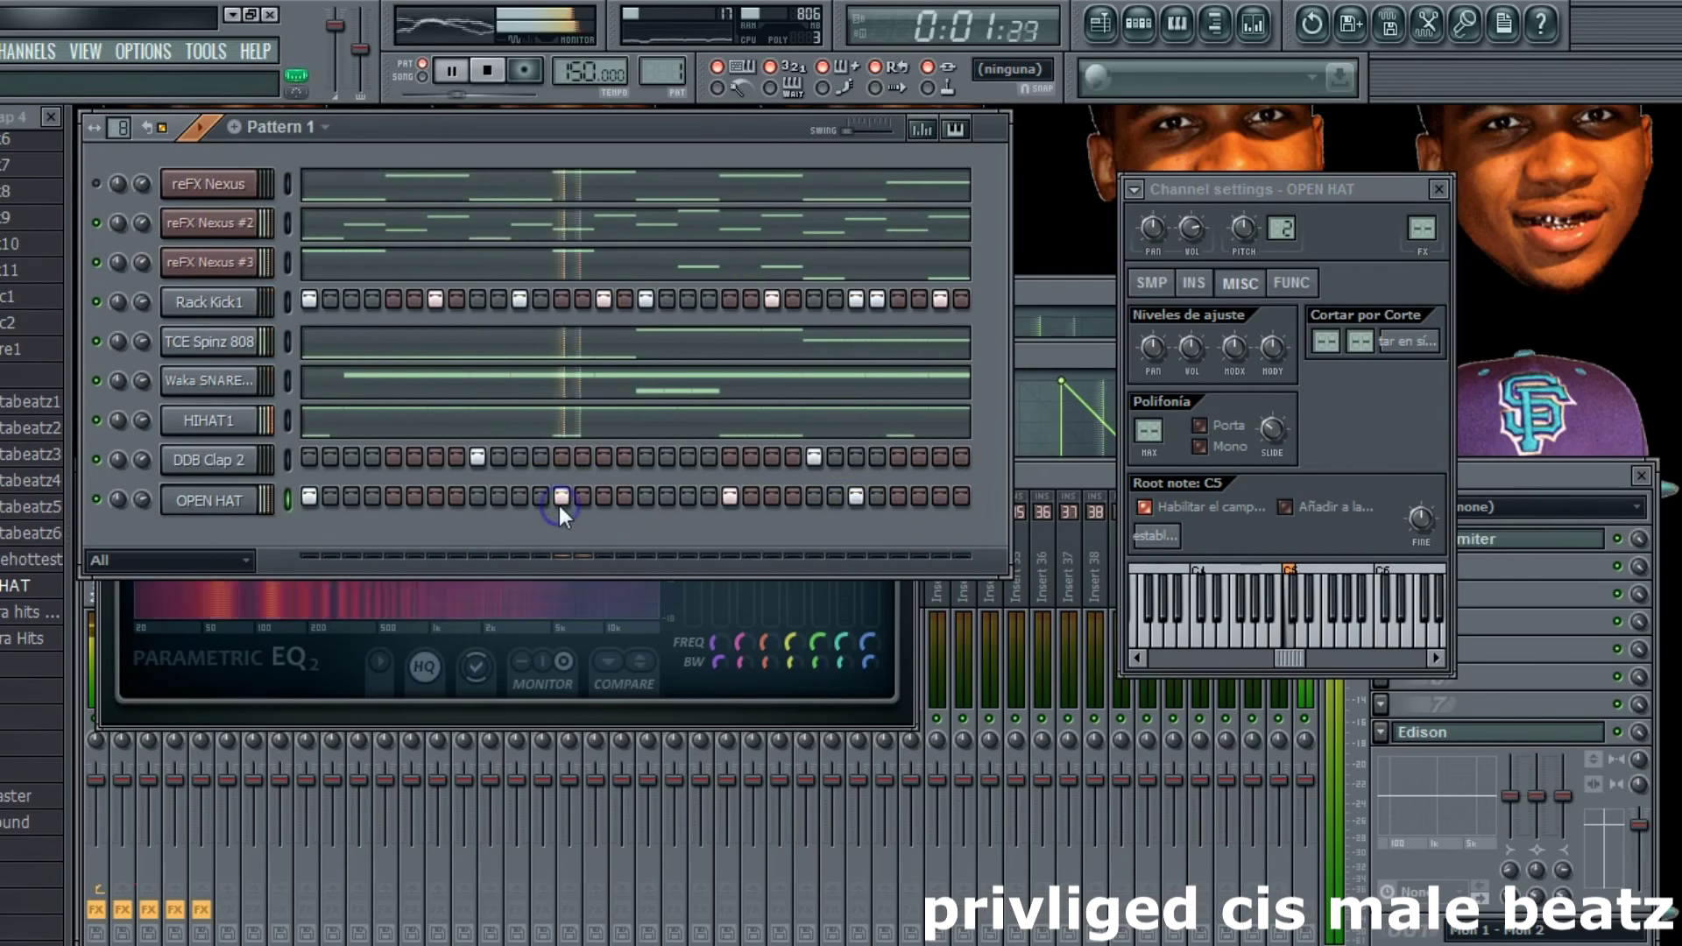
pyautogui.click(857, 497)
pyautogui.click(815, 497)
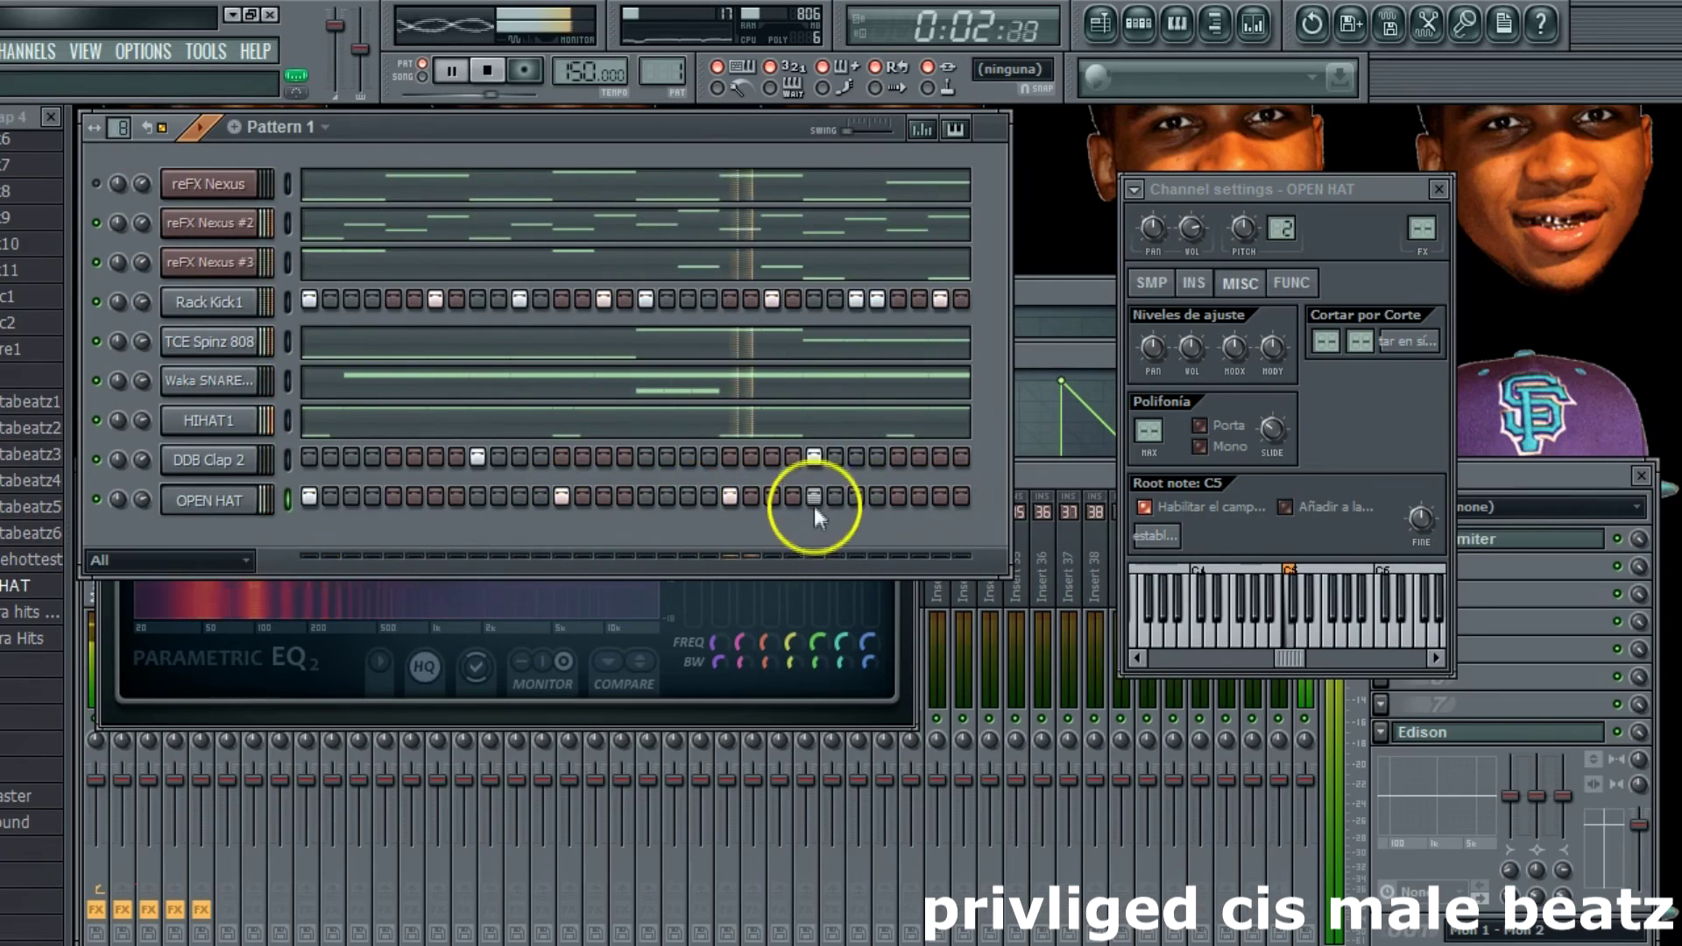
# Step: Replace the OPEN HAT hits on steps 13 and 21 with one on step 17, trying an extra hit on step 9
pyautogui.click(561, 499)
pyautogui.click(645, 498)
pyautogui.click(730, 499)
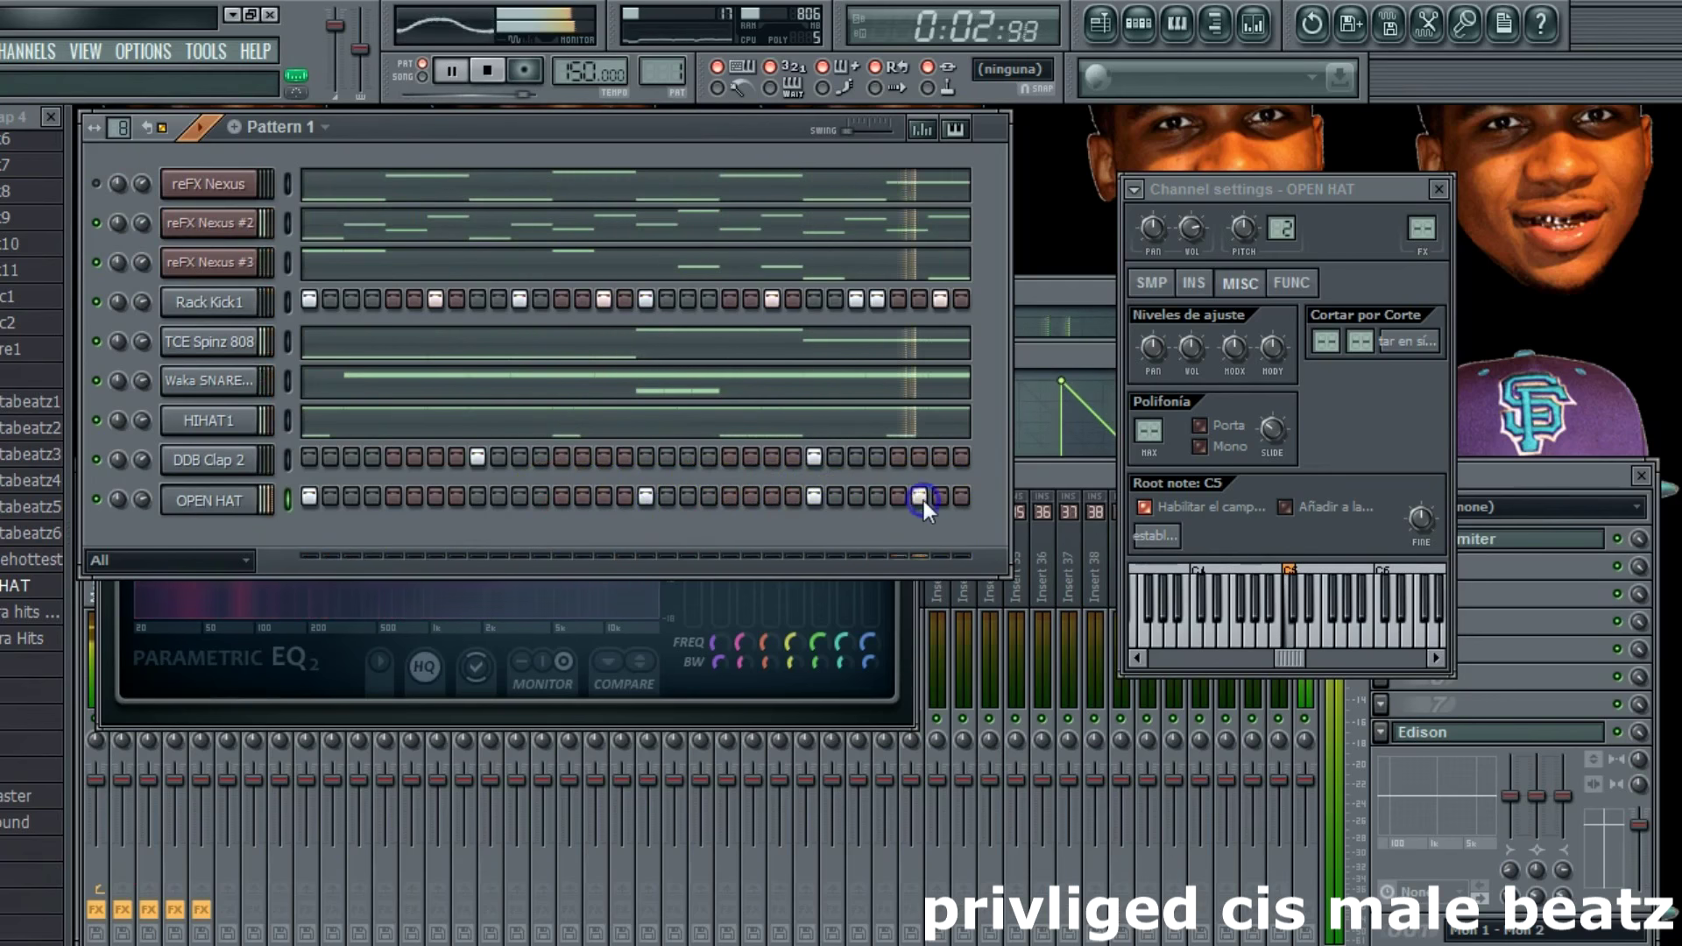
pyautogui.click(477, 497)
pyautogui.click(477, 497)
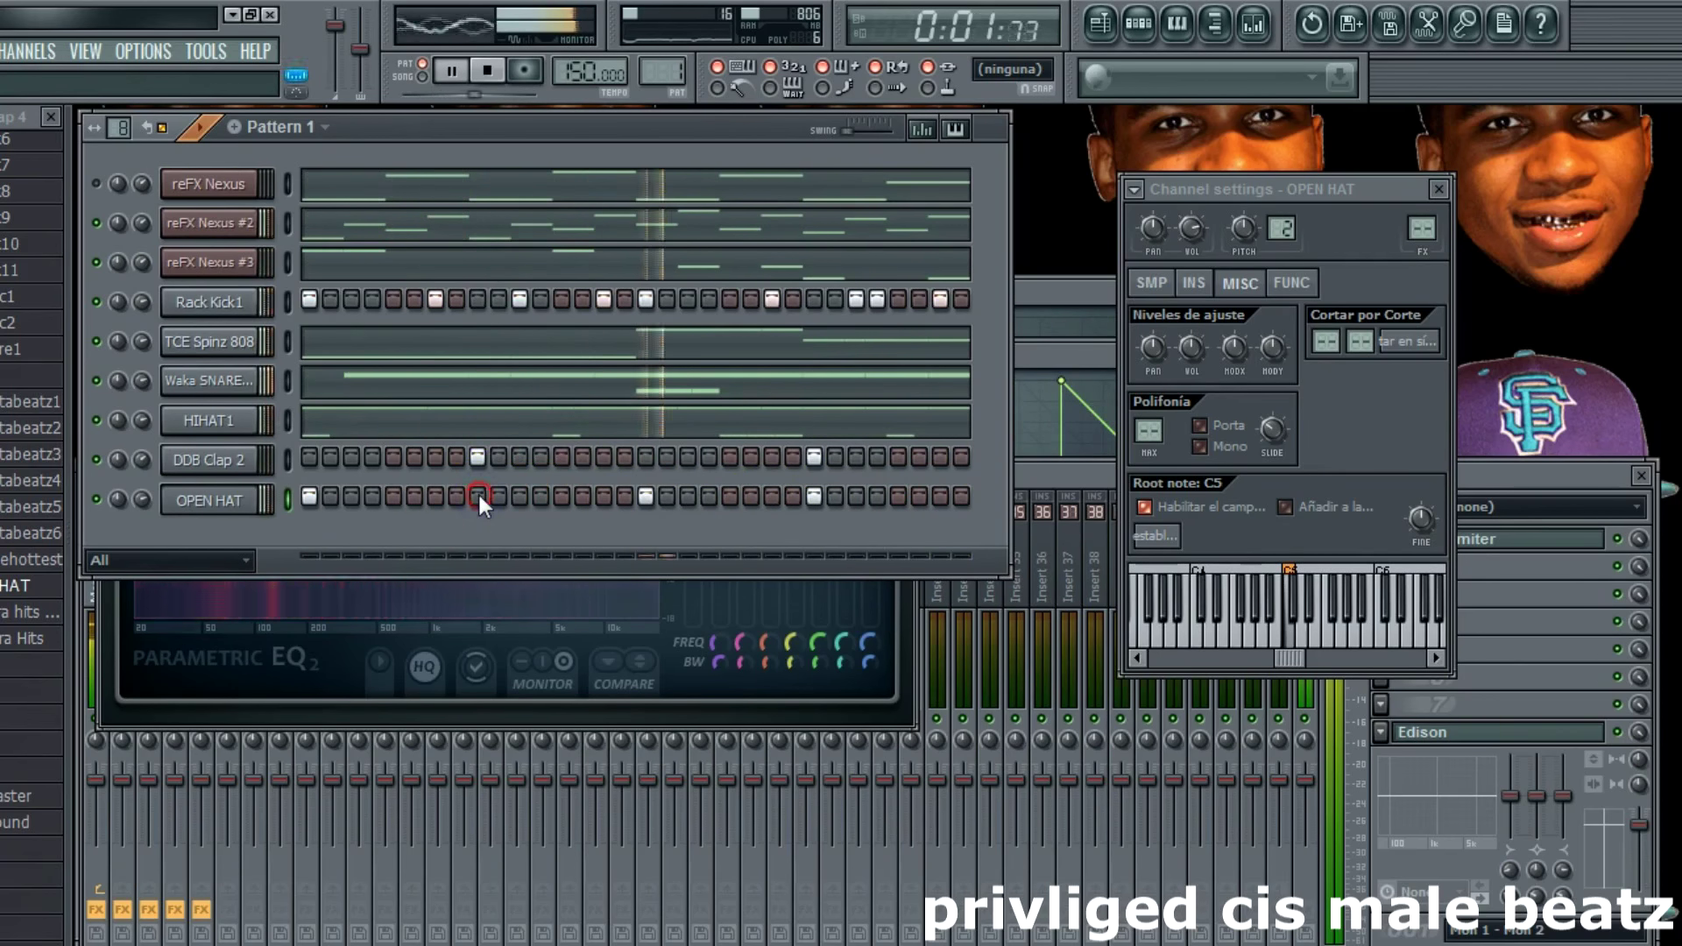
# Step: Set the OPEN HAT channel's root note to D5 and restart playback
pyautogui.click(143, 500)
pyautogui.click(189, 499)
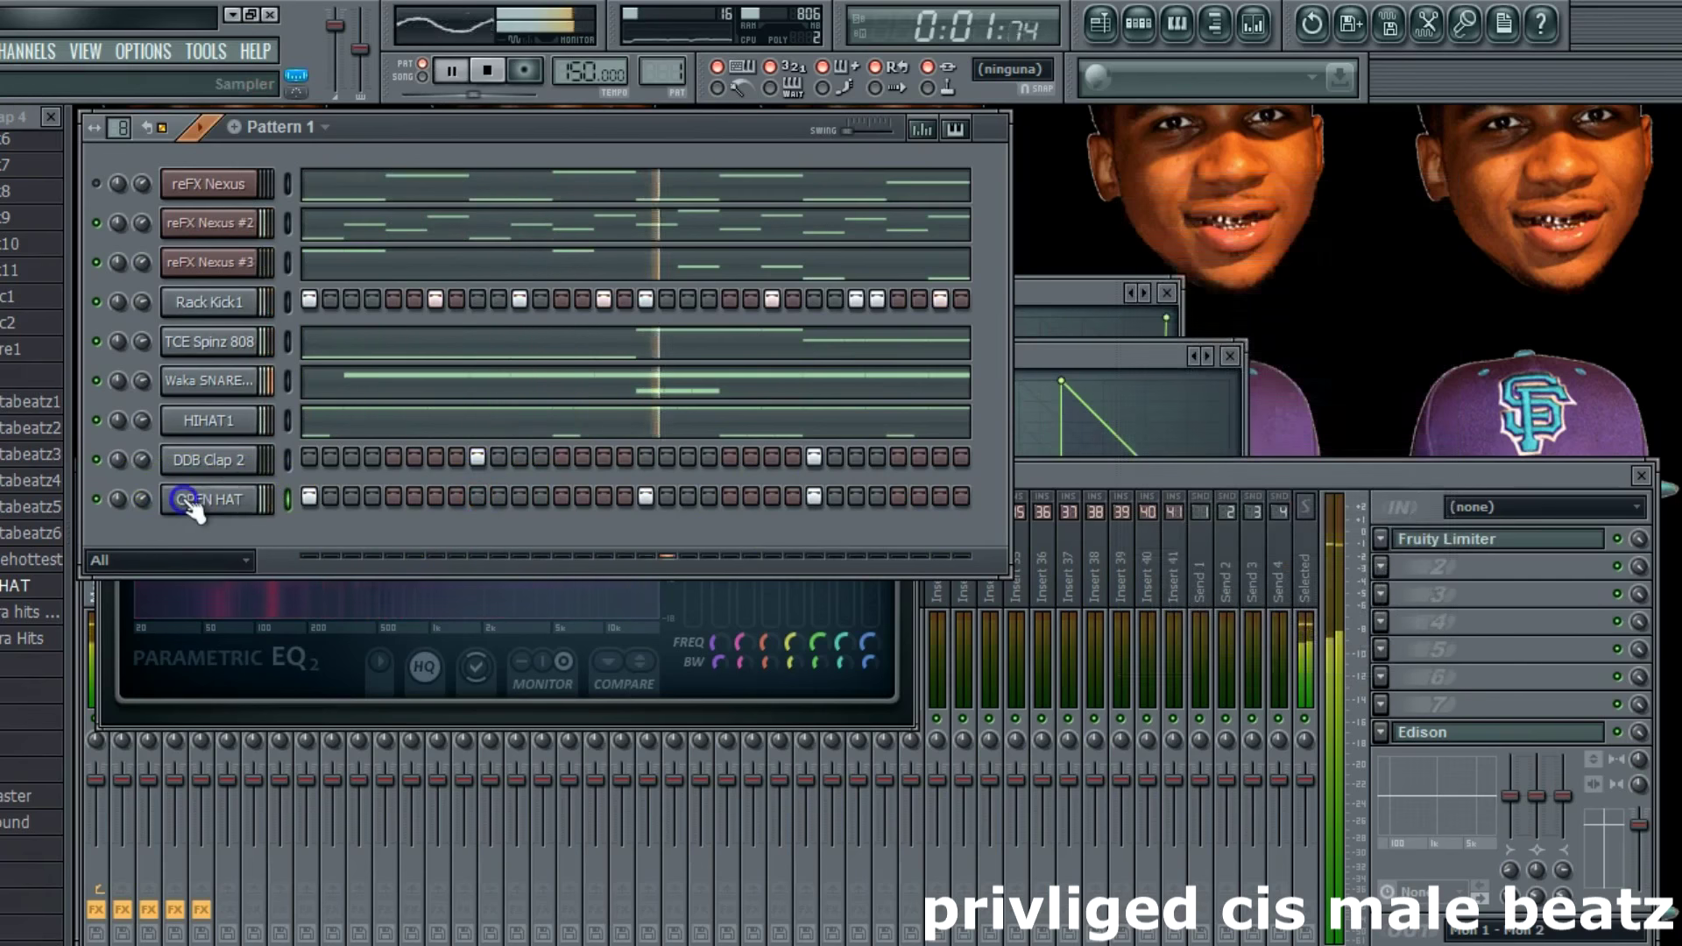
pyautogui.click(189, 500)
pyautogui.rightClick(1318, 631)
pyautogui.rightClick(1303, 631)
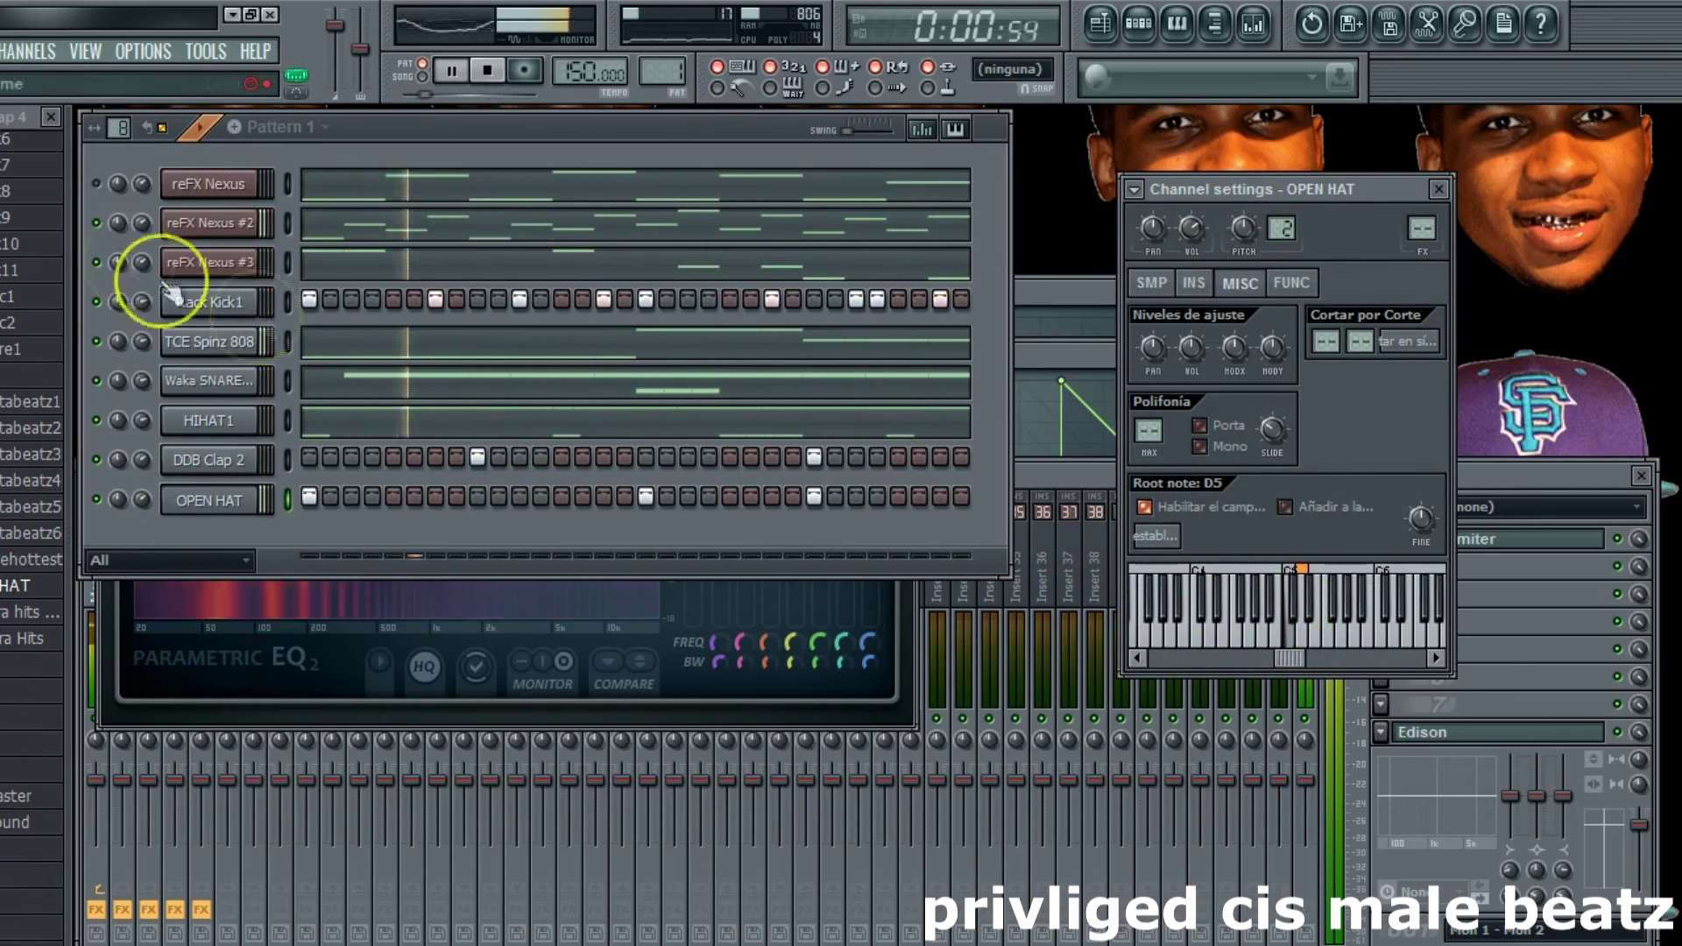
pyautogui.press('space')
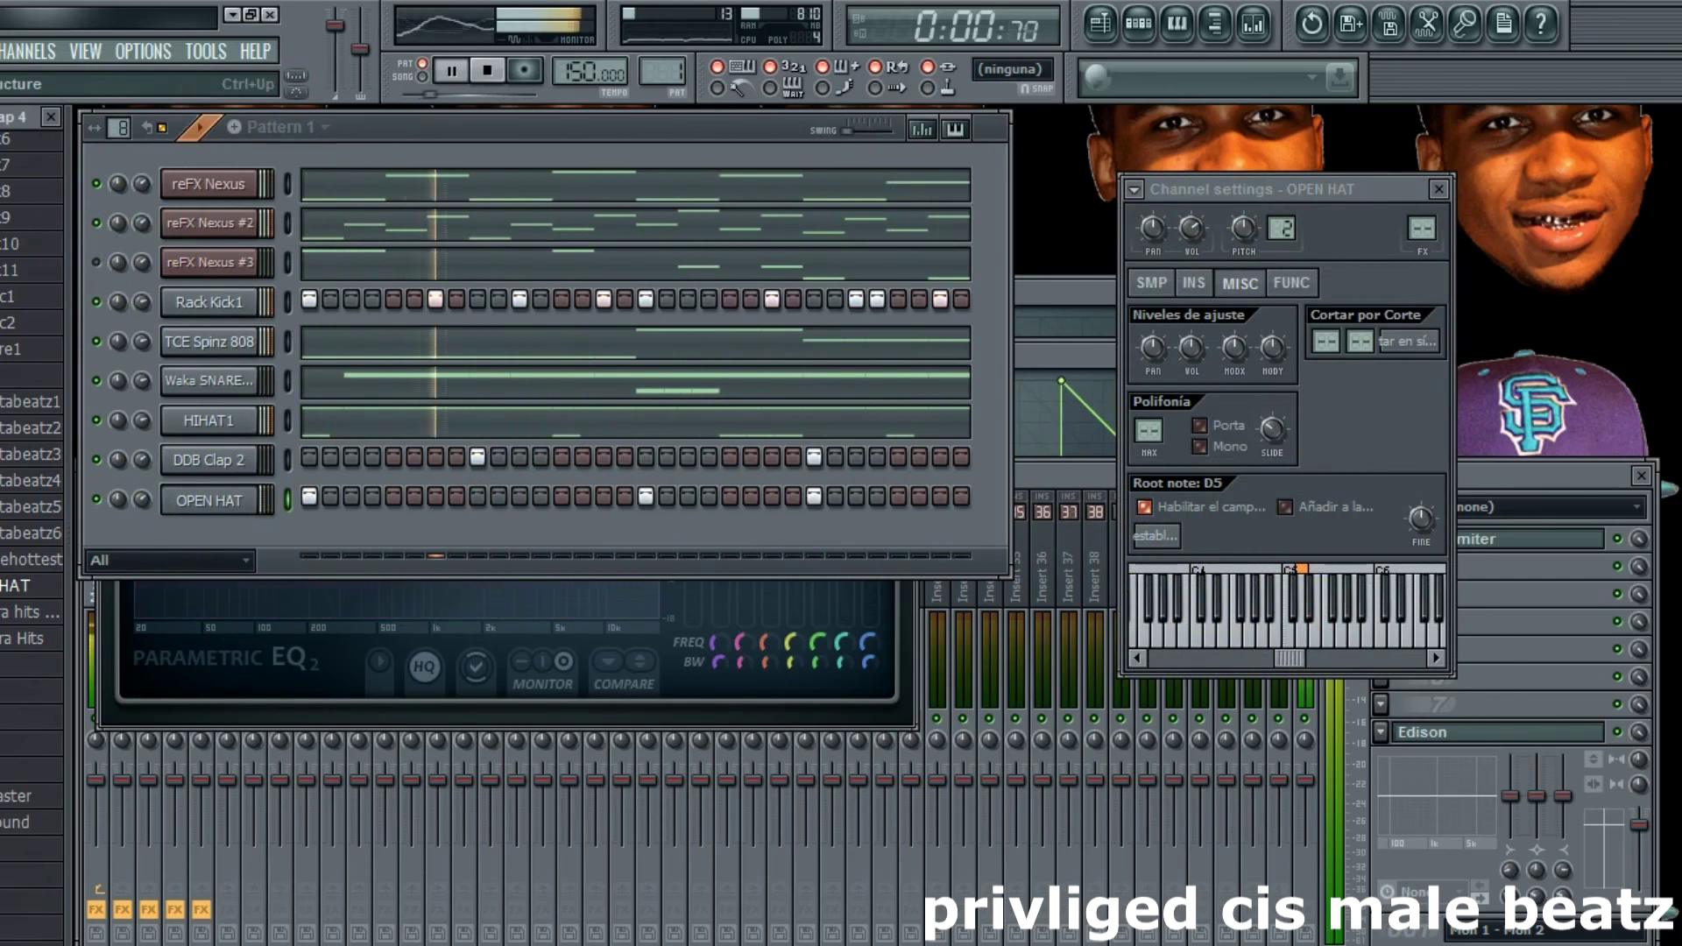
# Step: Mute and unmute the first reFX Nexus and reFX Nexus #3 during playback, and turn down the volume of #3
pyautogui.hotkey('ctrl', 'Up')
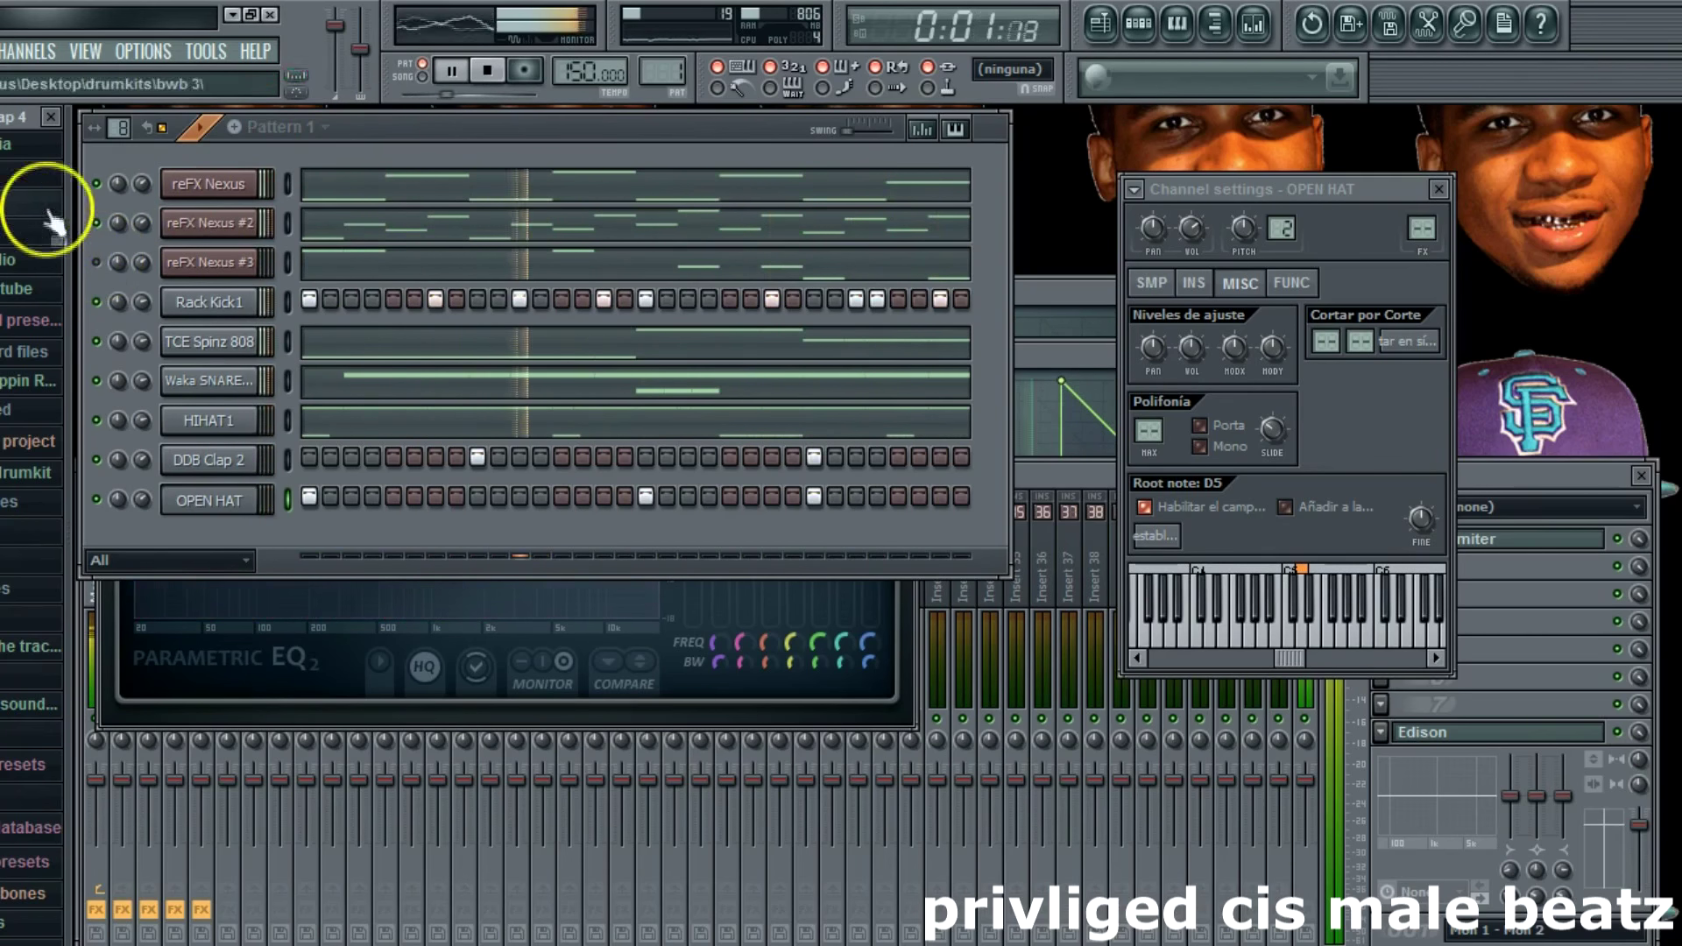
pyautogui.click(96, 184)
pyautogui.click(96, 262)
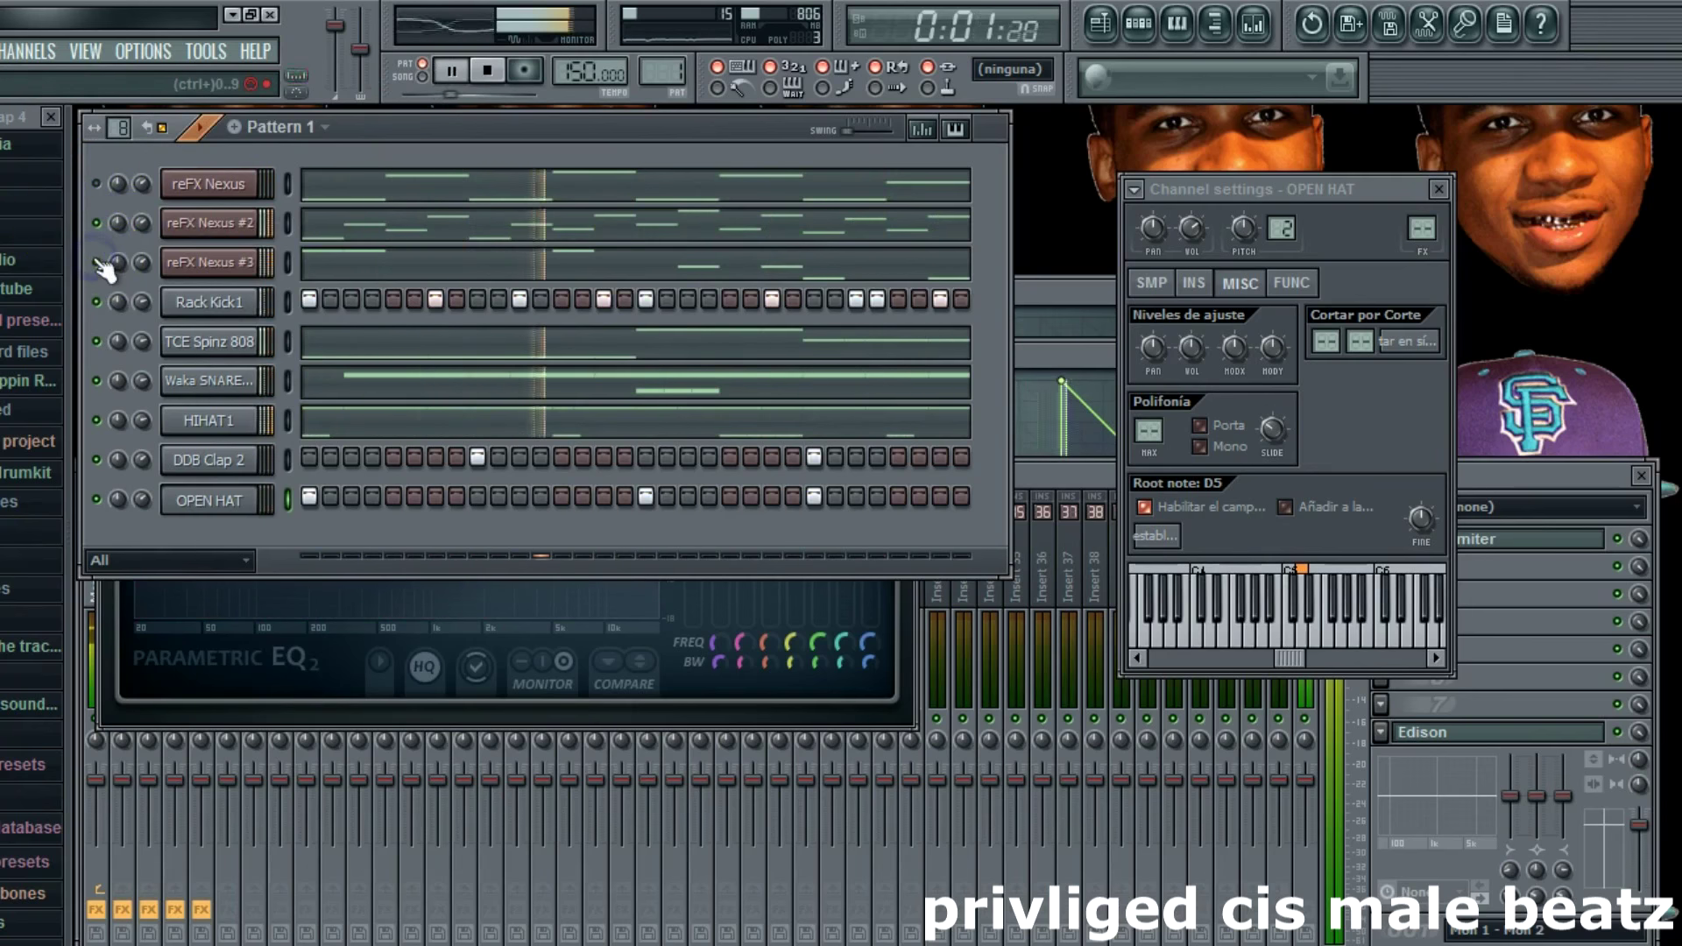
pyautogui.click(98, 262)
pyautogui.moveTo(137, 266); pyautogui.dragTo(135, 294)
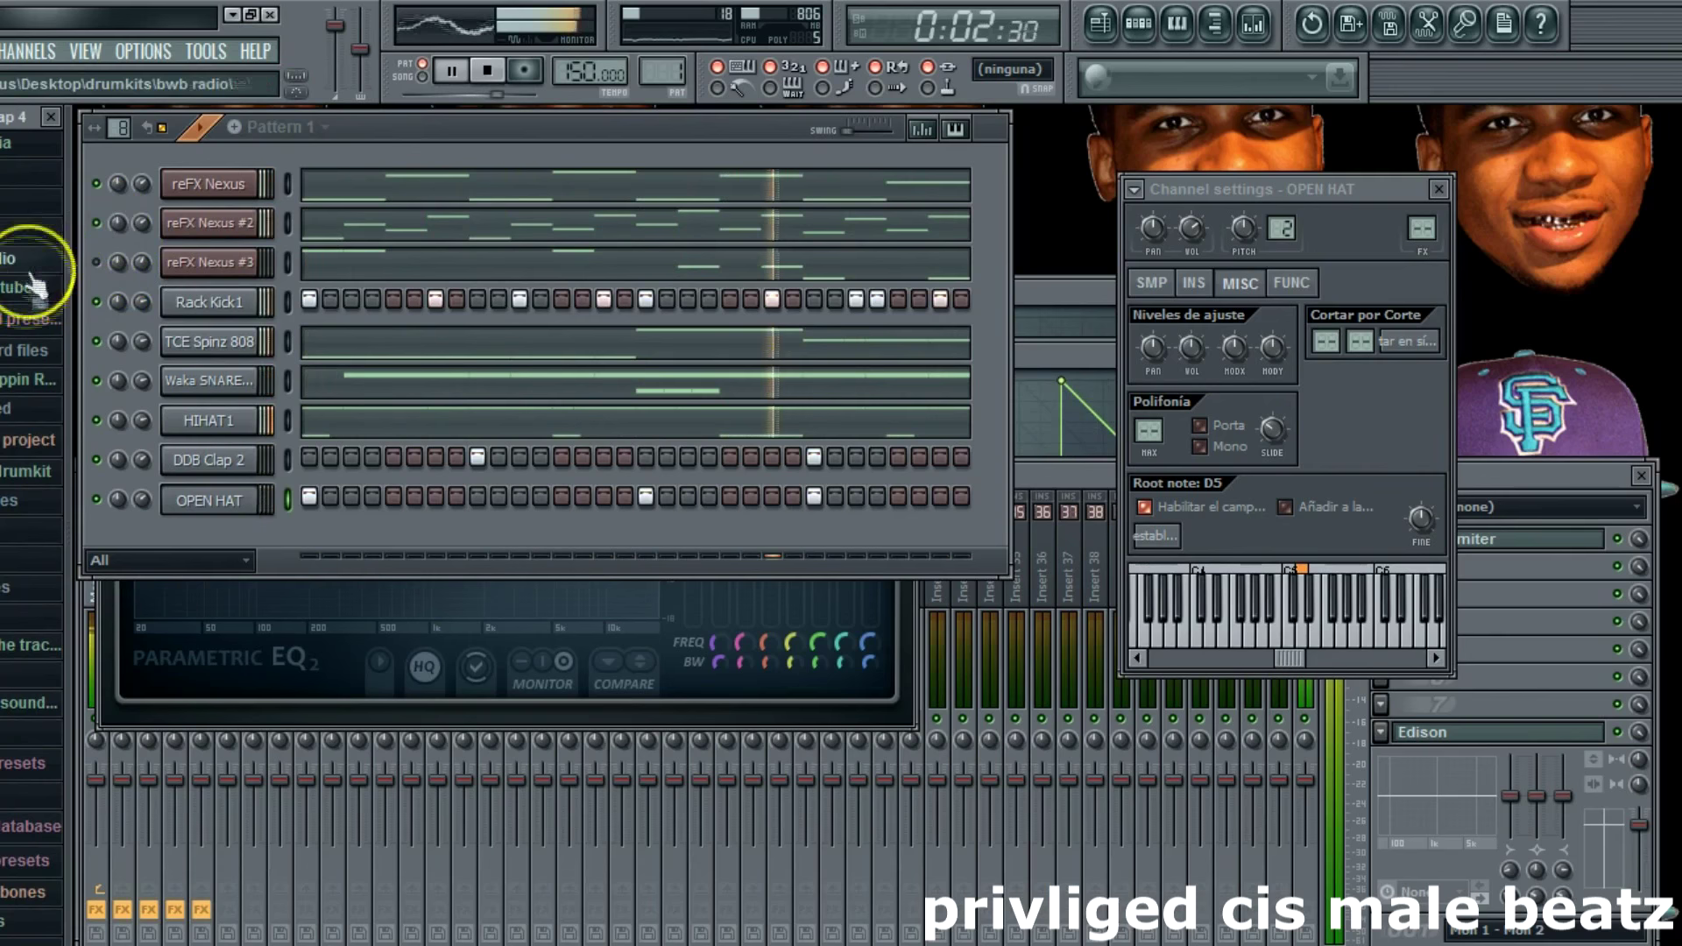
pyautogui.scroll(-10, 31, 470)
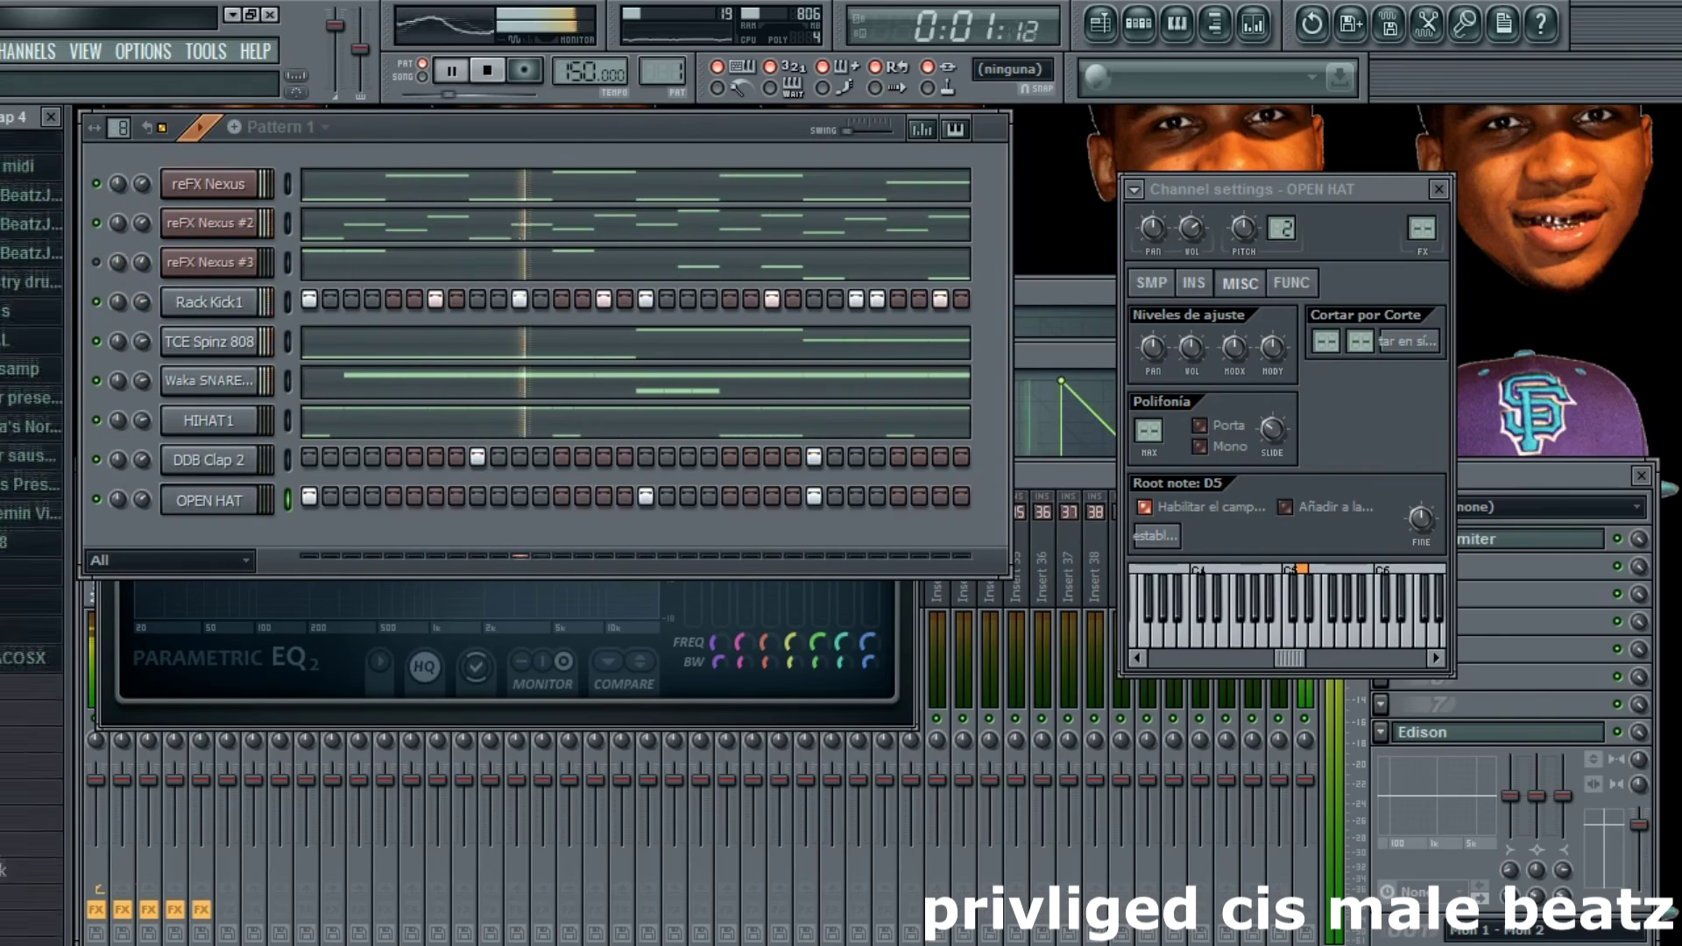
# Step: Play back only the three reFX Nexus channels with the drums and 808 muted
pyautogui.rightClick(94, 177)
pyautogui.click(103, 186)
pyautogui.press('space')
pyautogui.click(98, 220)
pyautogui.click(100, 255)
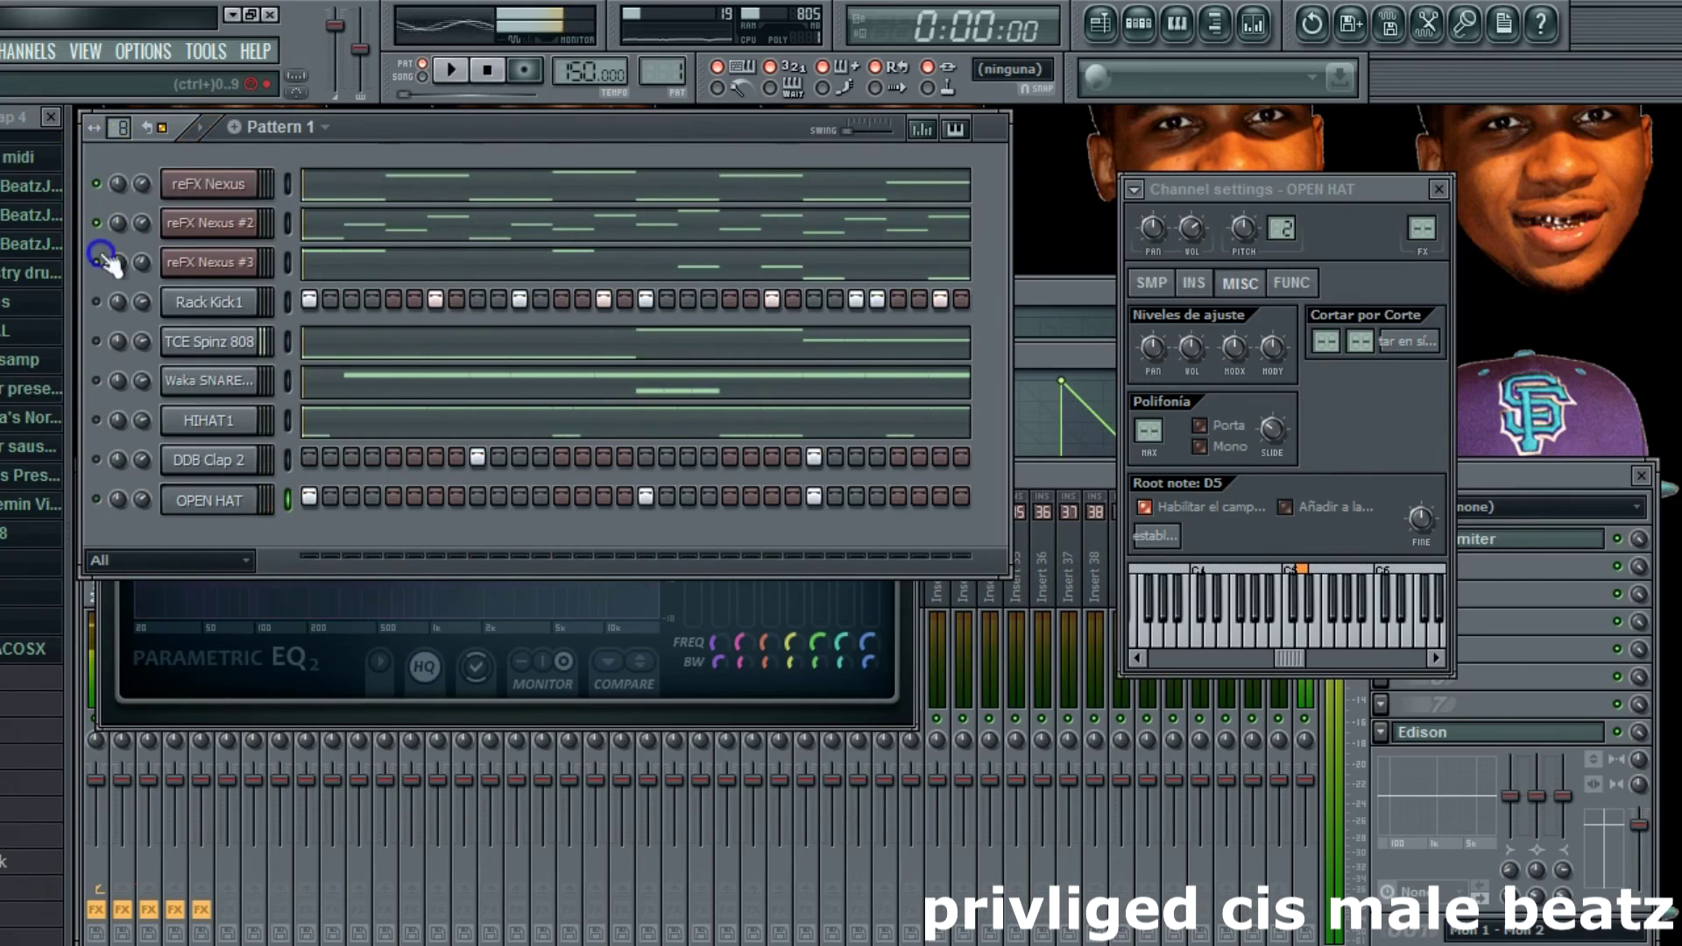
pyautogui.press('space')
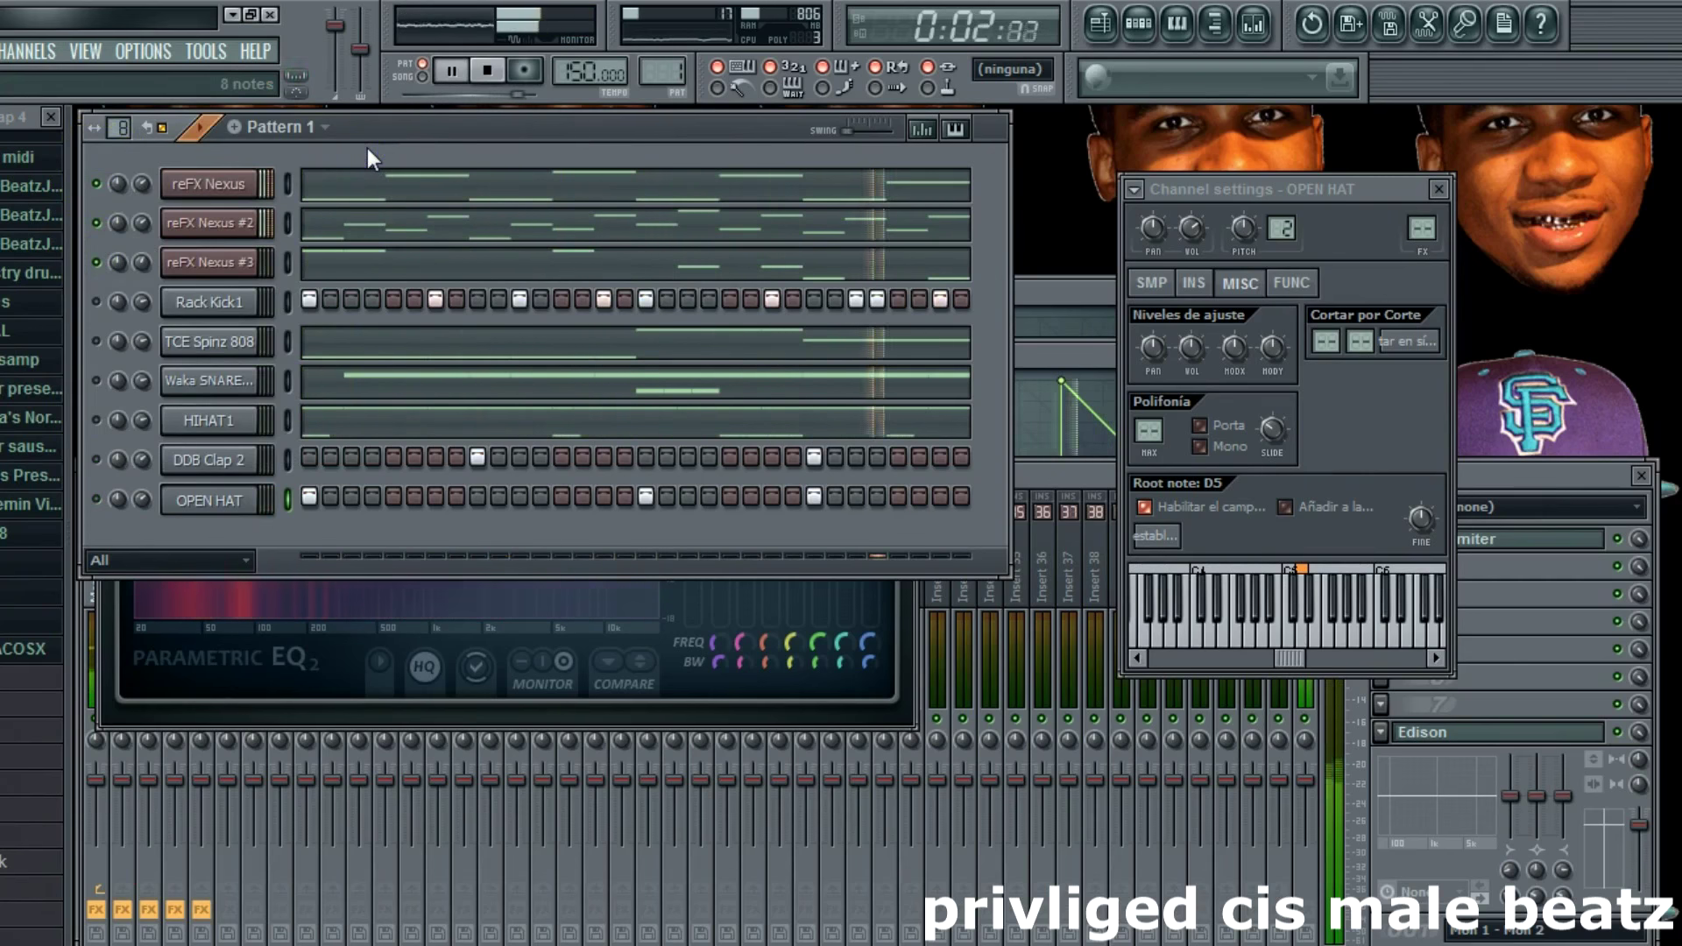
# Step: Check the reFX Nexus #3 notes in the piano roll while the melodies play
pyautogui.click(373, 263)
pyautogui.click(364, 255)
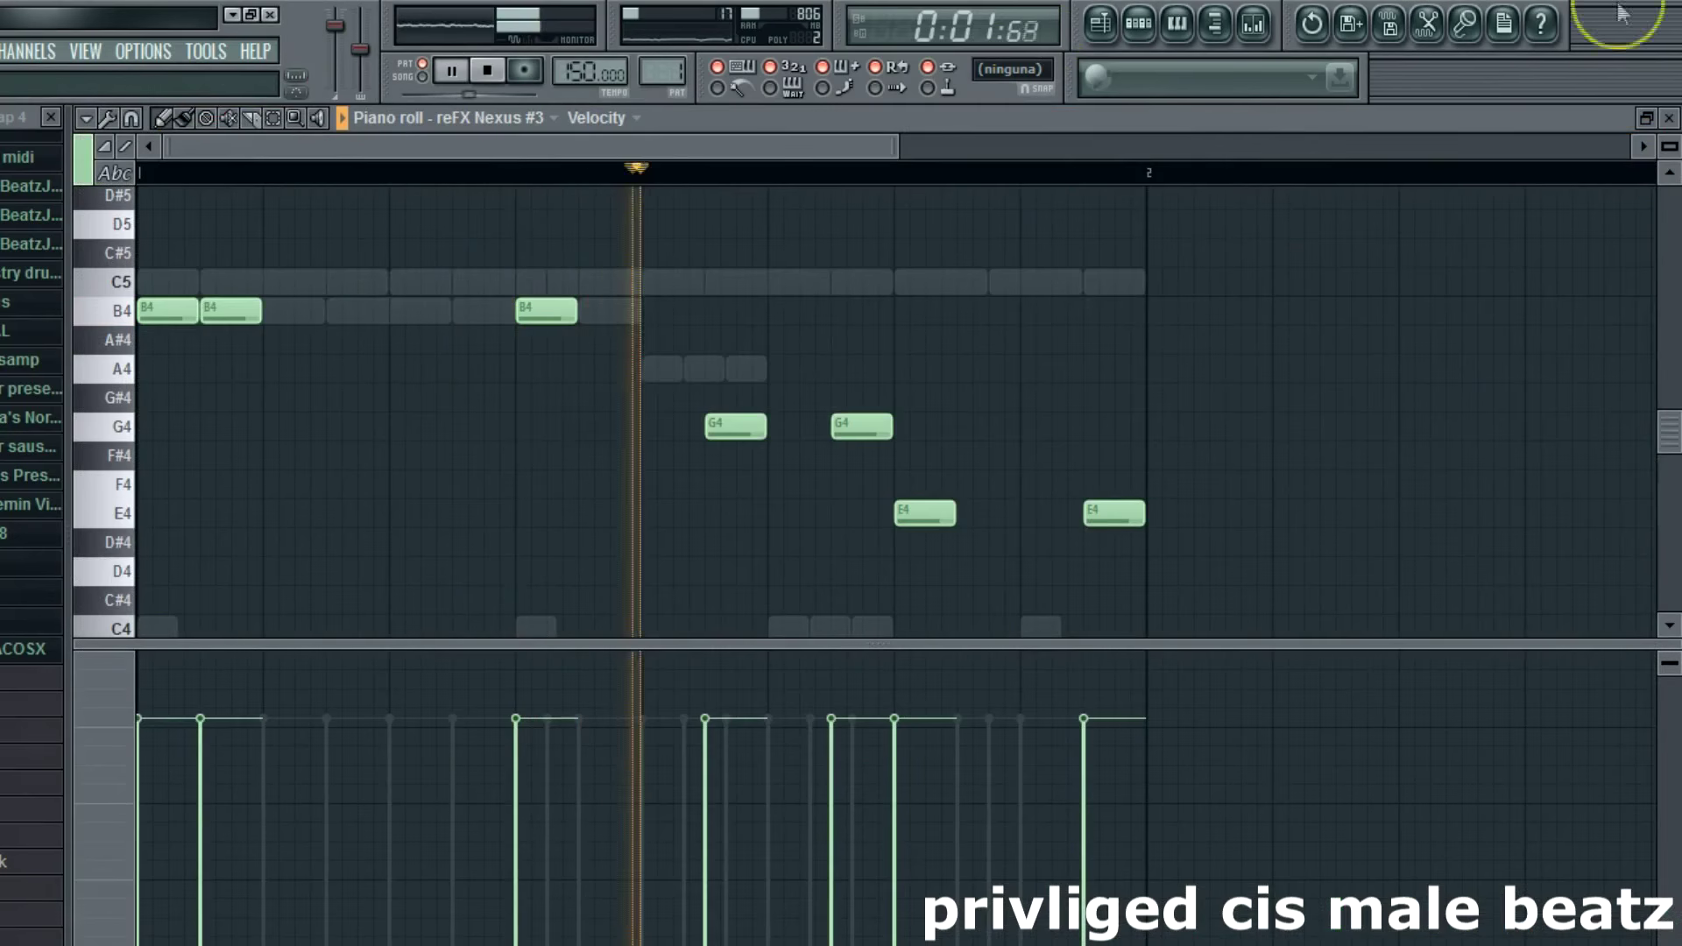
pyautogui.click(1668, 116)
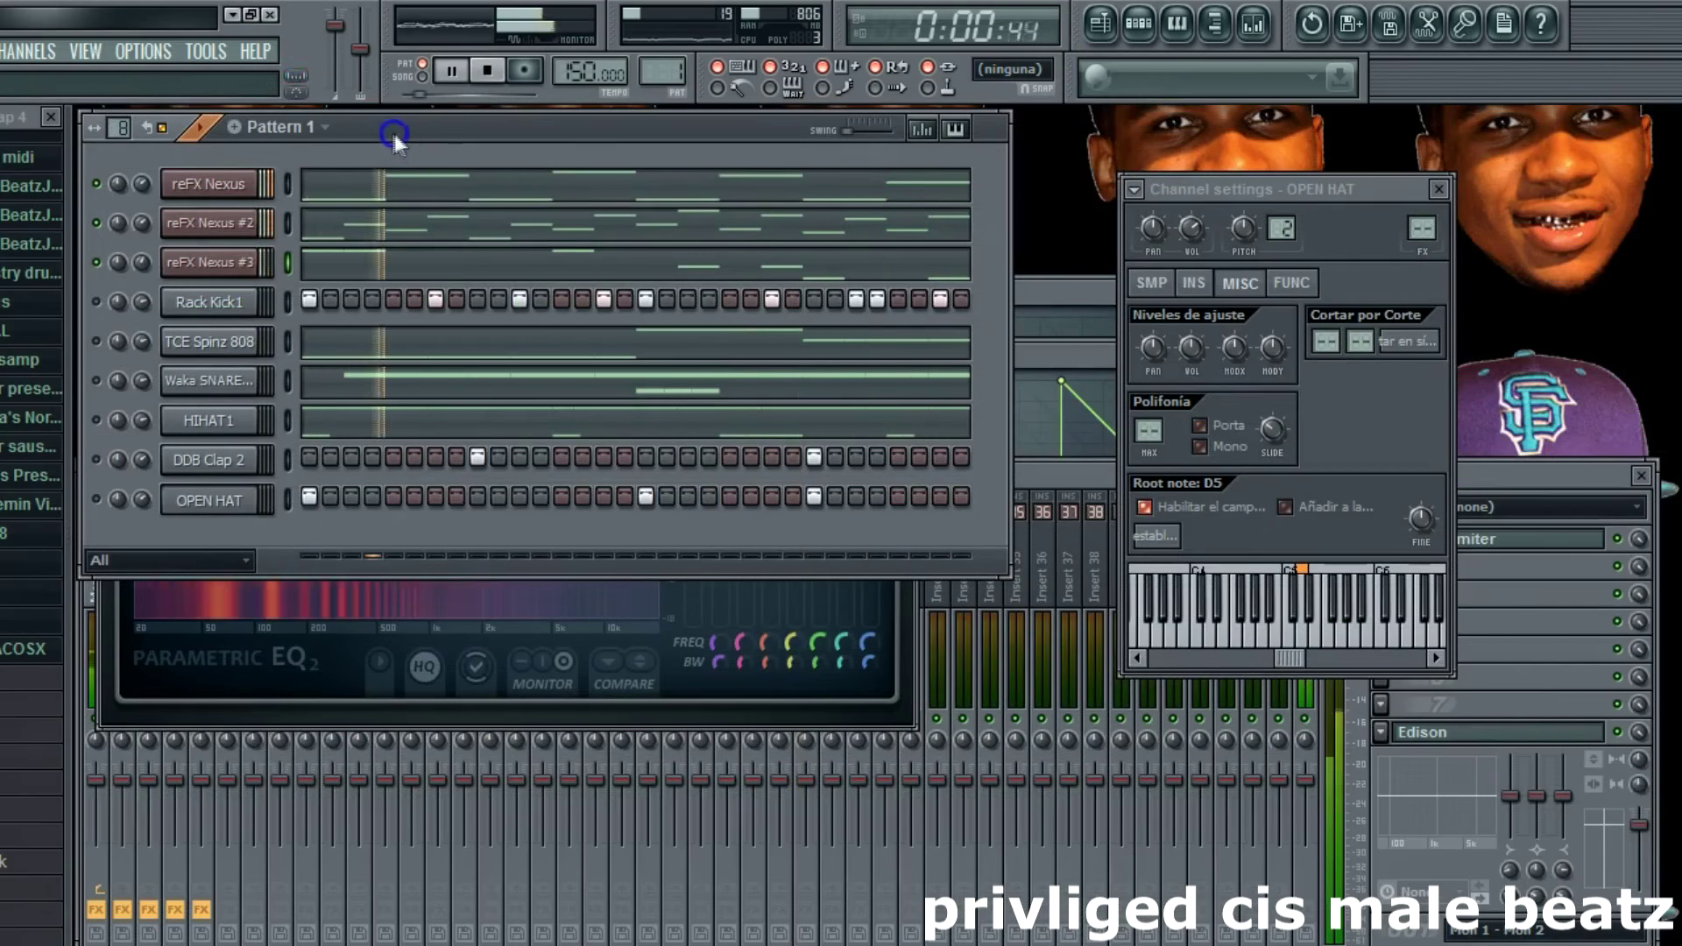
# Step: Reactivate all channels, restart the pattern and toggle the mute of reFX Nexus #3 during playback
pyautogui.moveTo(391, 130); pyautogui.dragTo(394, 128)
pyautogui.rightClick(99, 181)
pyautogui.click(106, 192)
pyautogui.rightClick(97, 180)
pyautogui.click(104, 191)
pyautogui.press('space')
pyautogui.press('space')
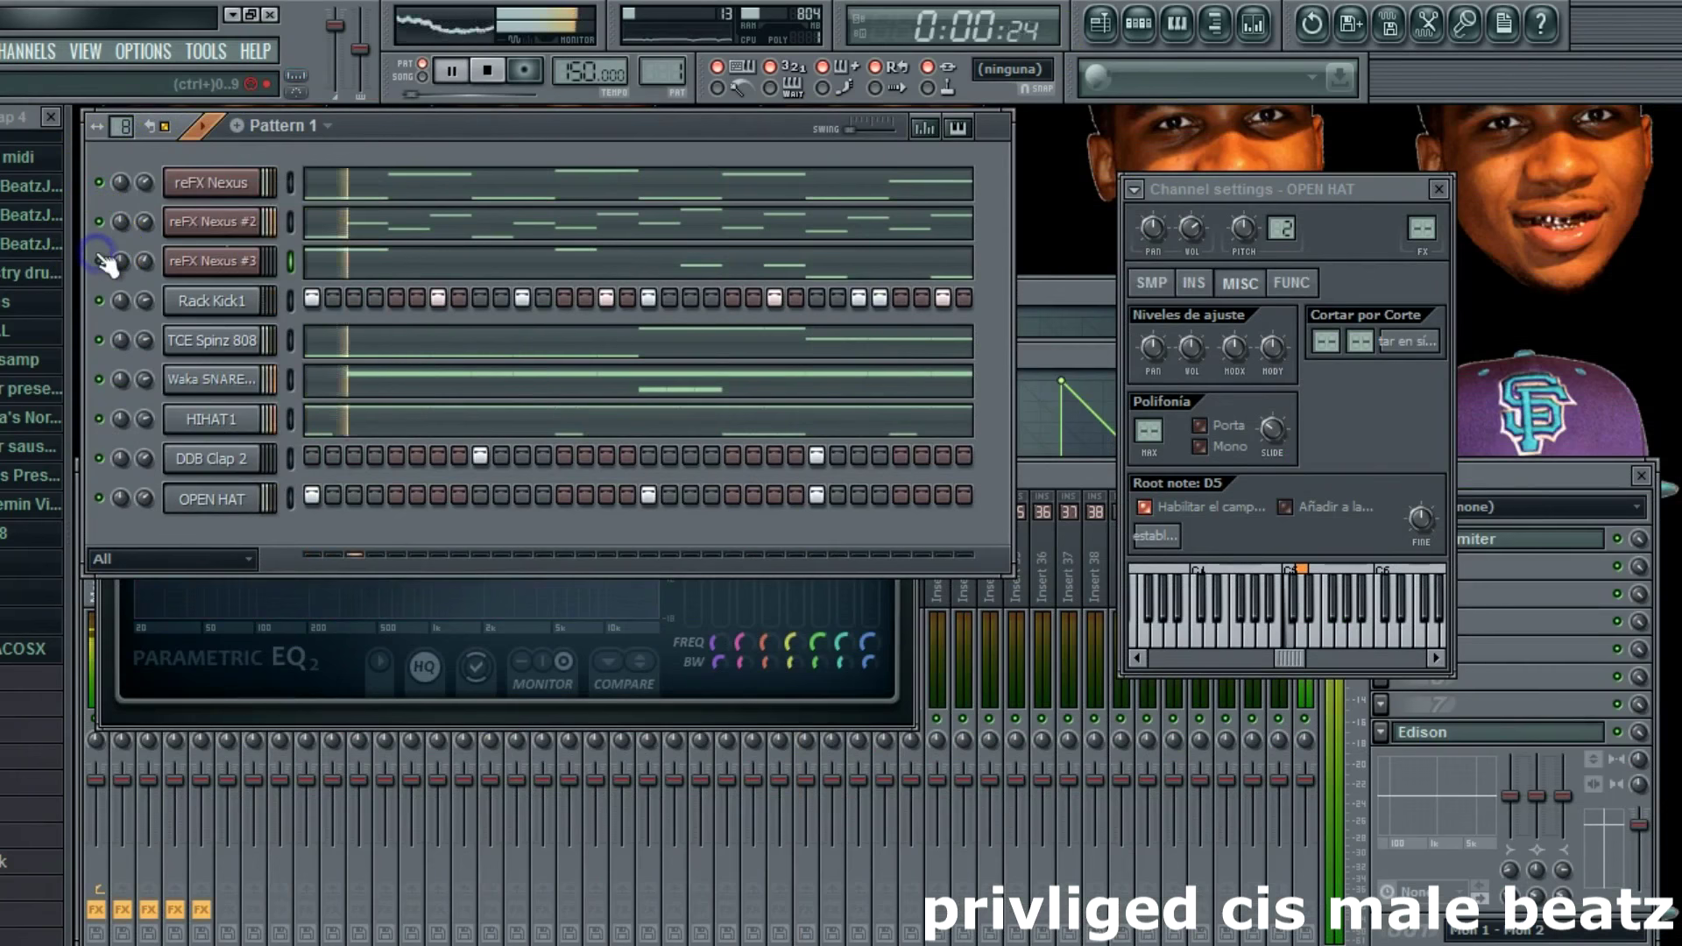
pyautogui.click(99, 260)
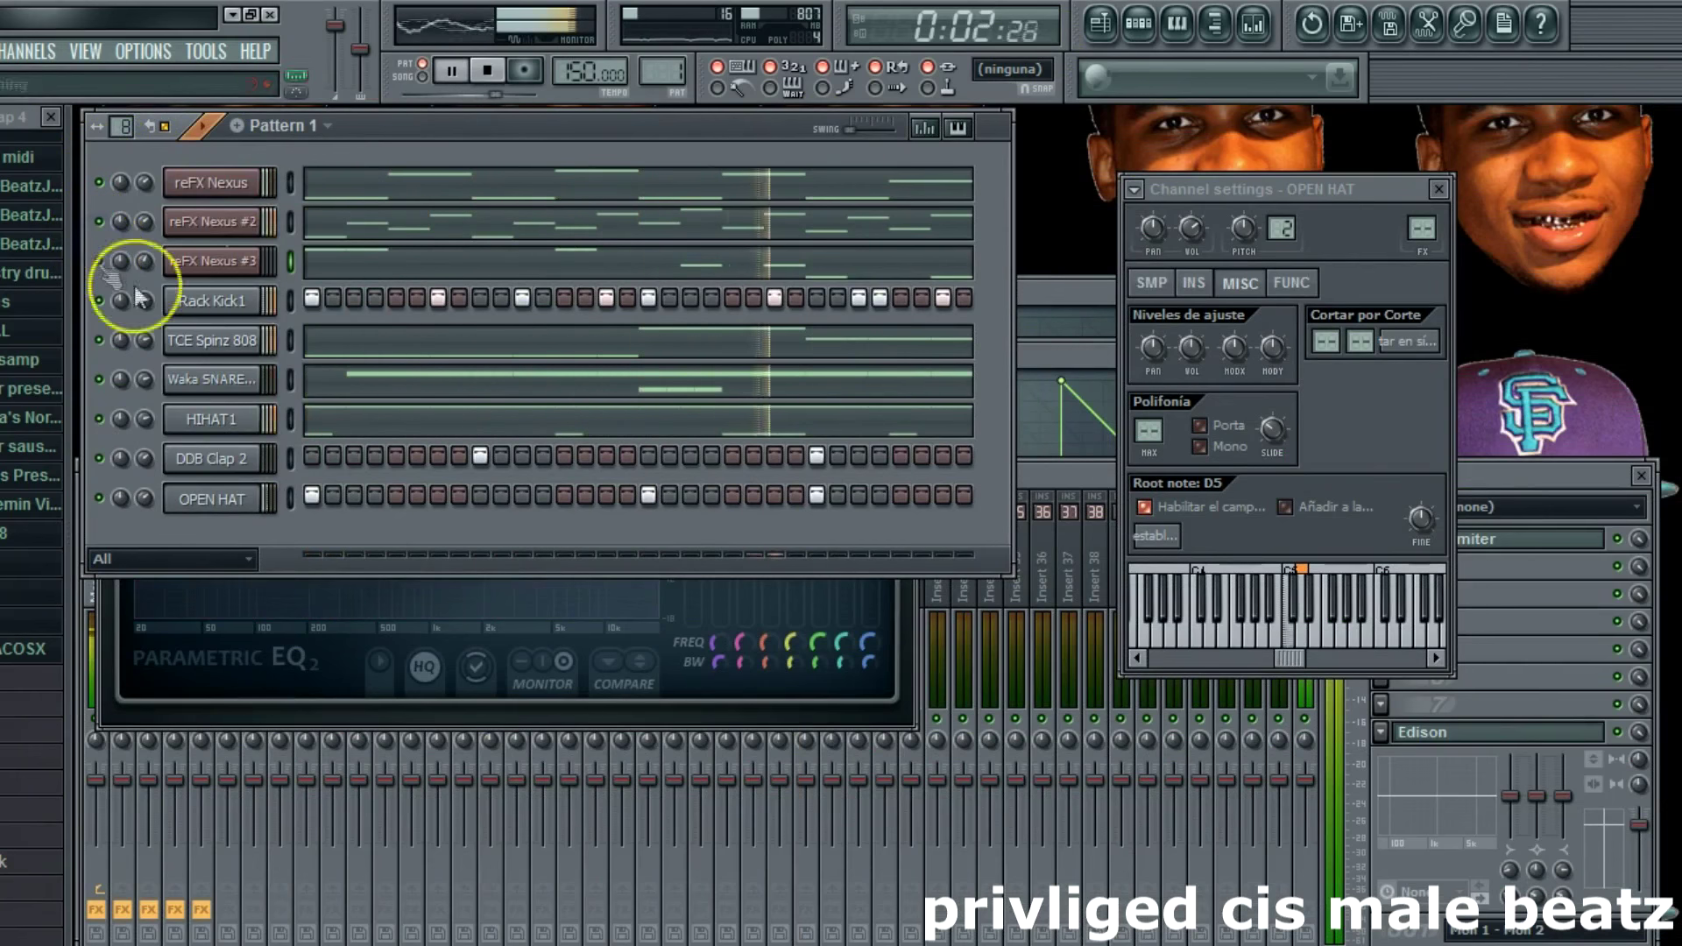
# Step: Raise bands 5 and 7 of the TCE Spinz 808's Fruity Parametric EQ 2, shifting both to slightly lower frequencies
pyautogui.click(219, 342)
pyautogui.click(1405, 652)
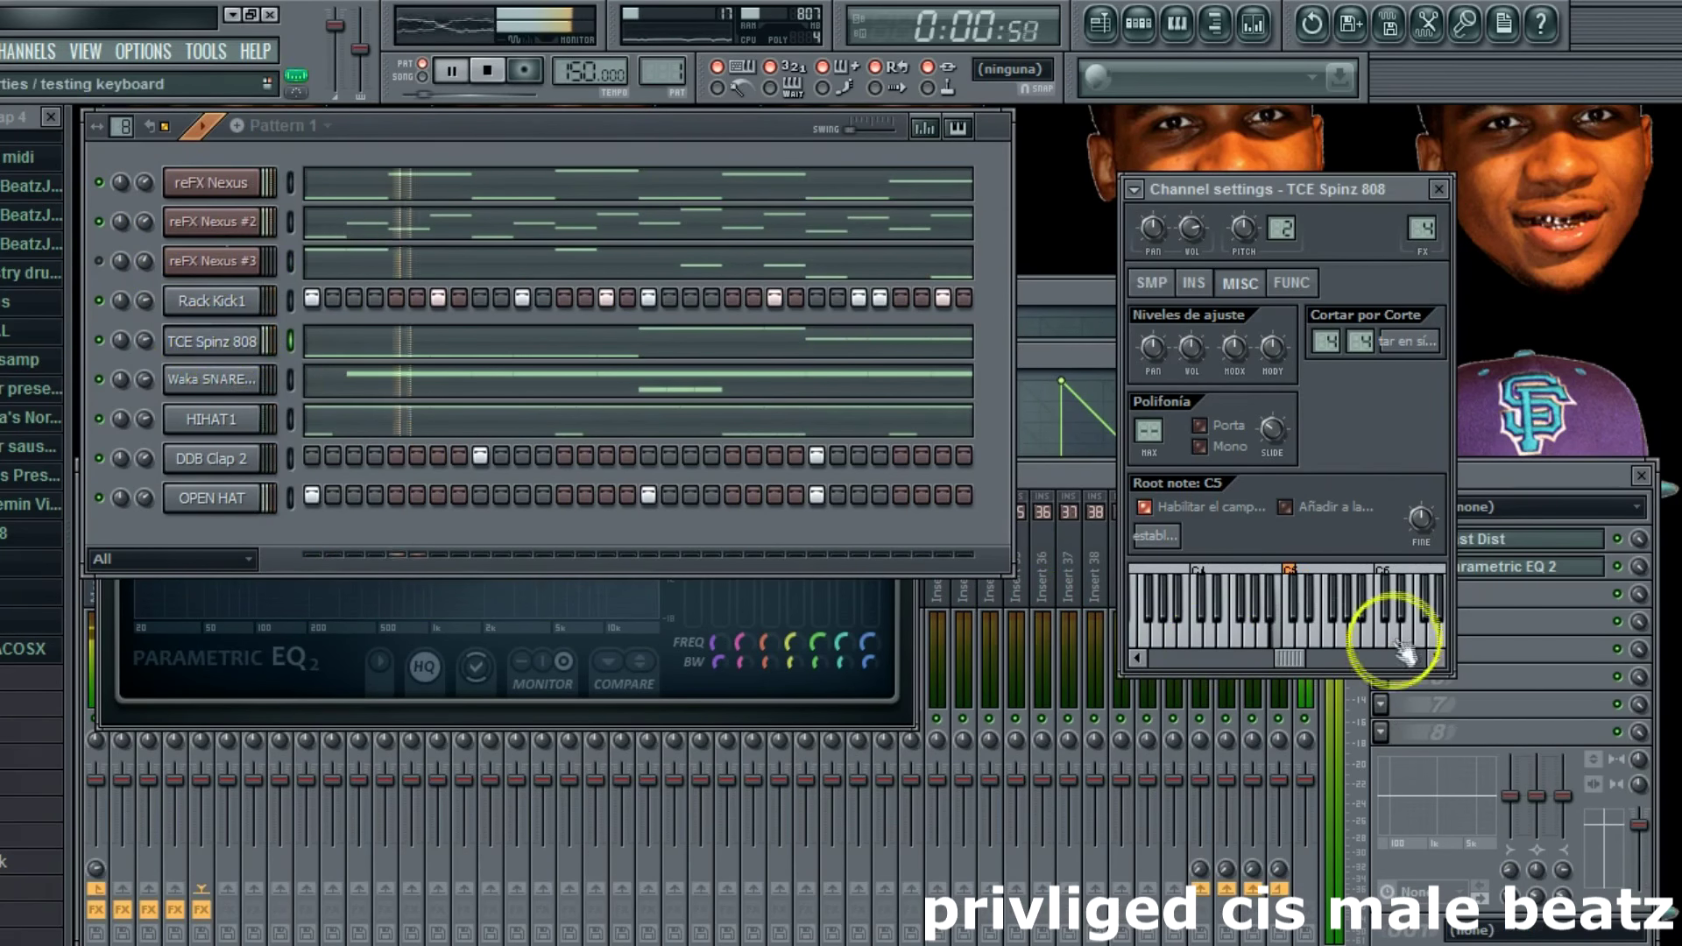
pyautogui.click(1471, 570)
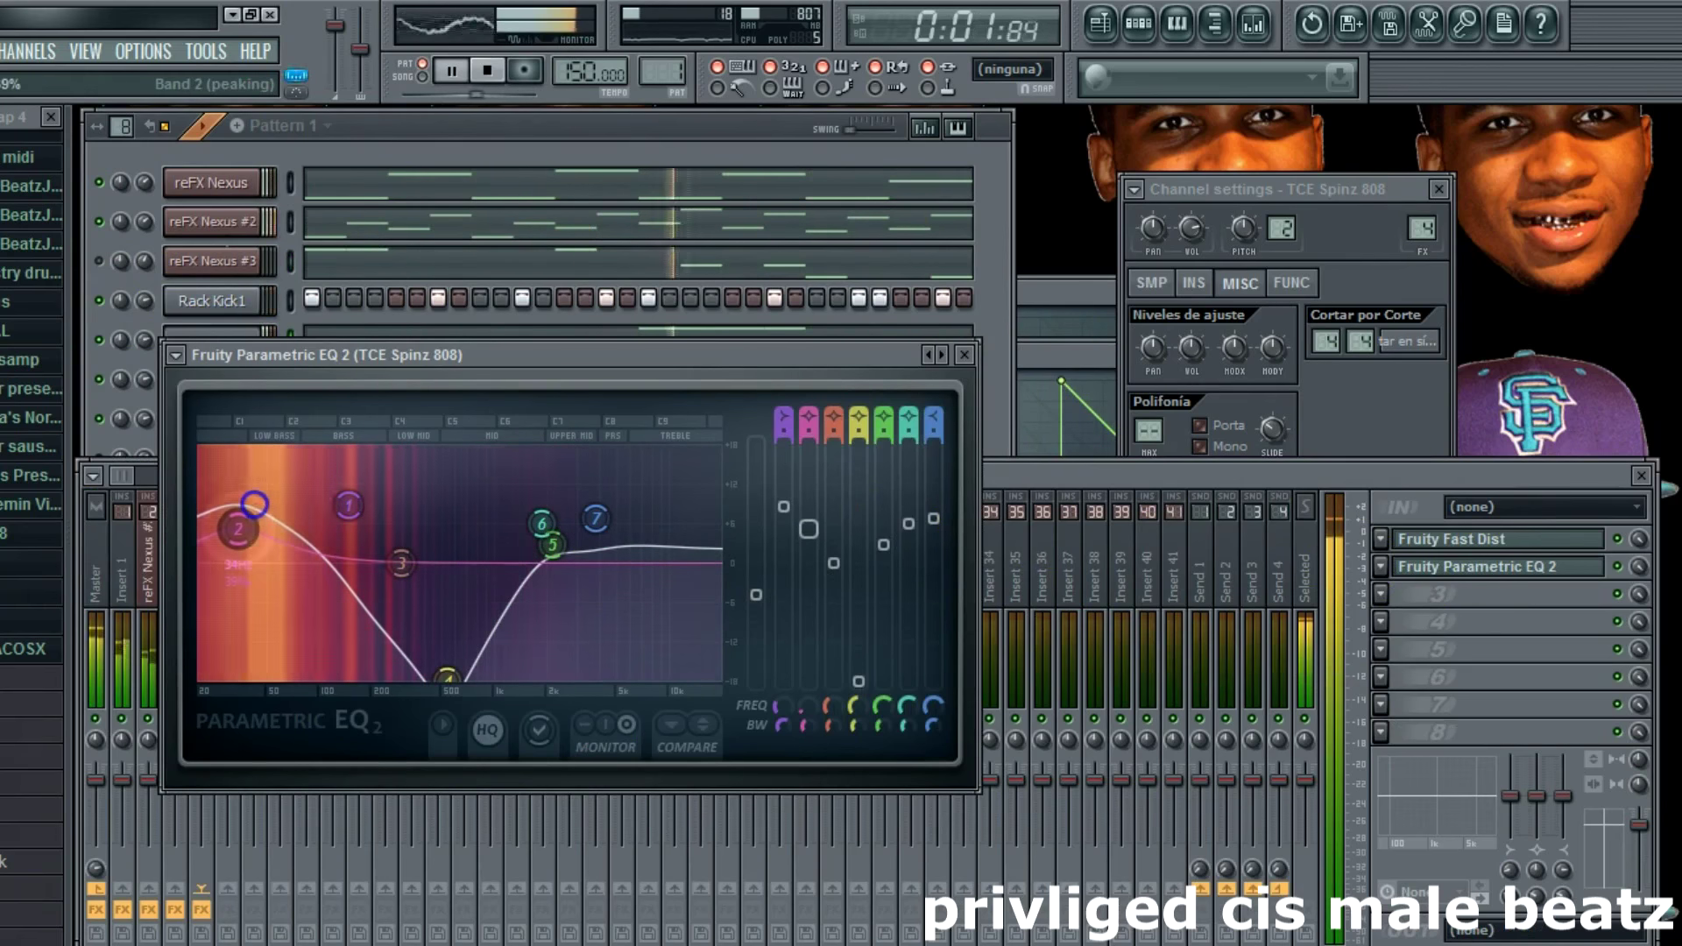
pyautogui.moveTo(596, 519); pyautogui.dragTo(570, 487)
pyautogui.moveTo(552, 545); pyautogui.dragTo(513, 465)
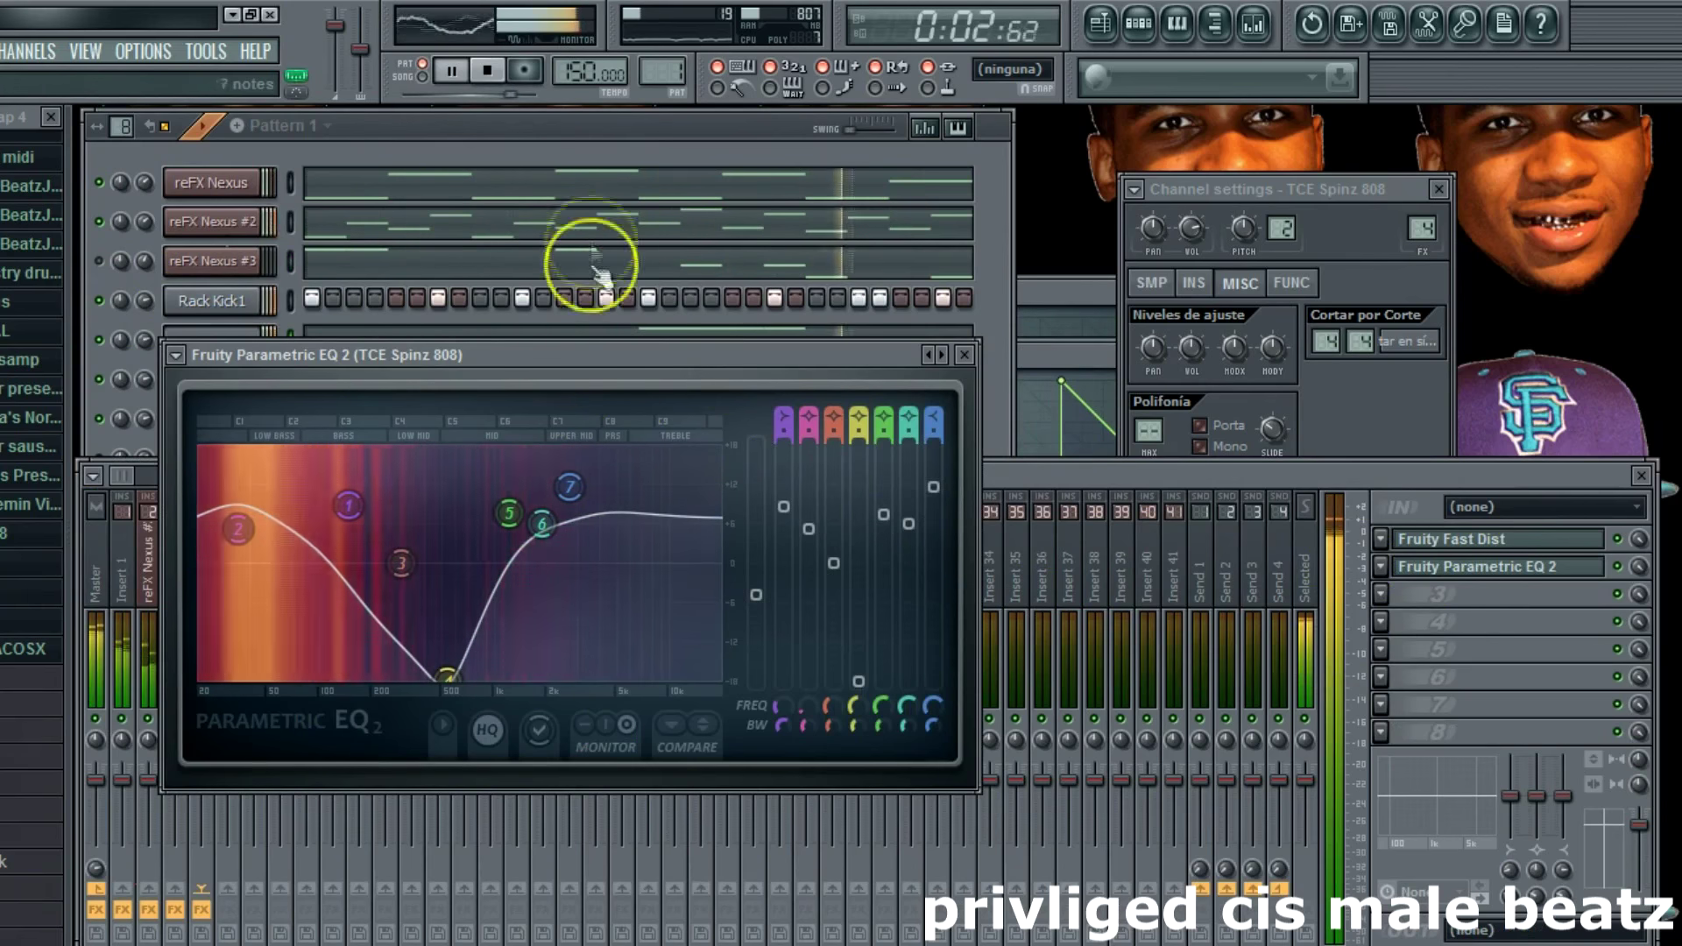
# Step: Try an extra C5 note in the piano roll of reFX Nexus #3 during playback, then remove it
pyautogui.click(109, 268)
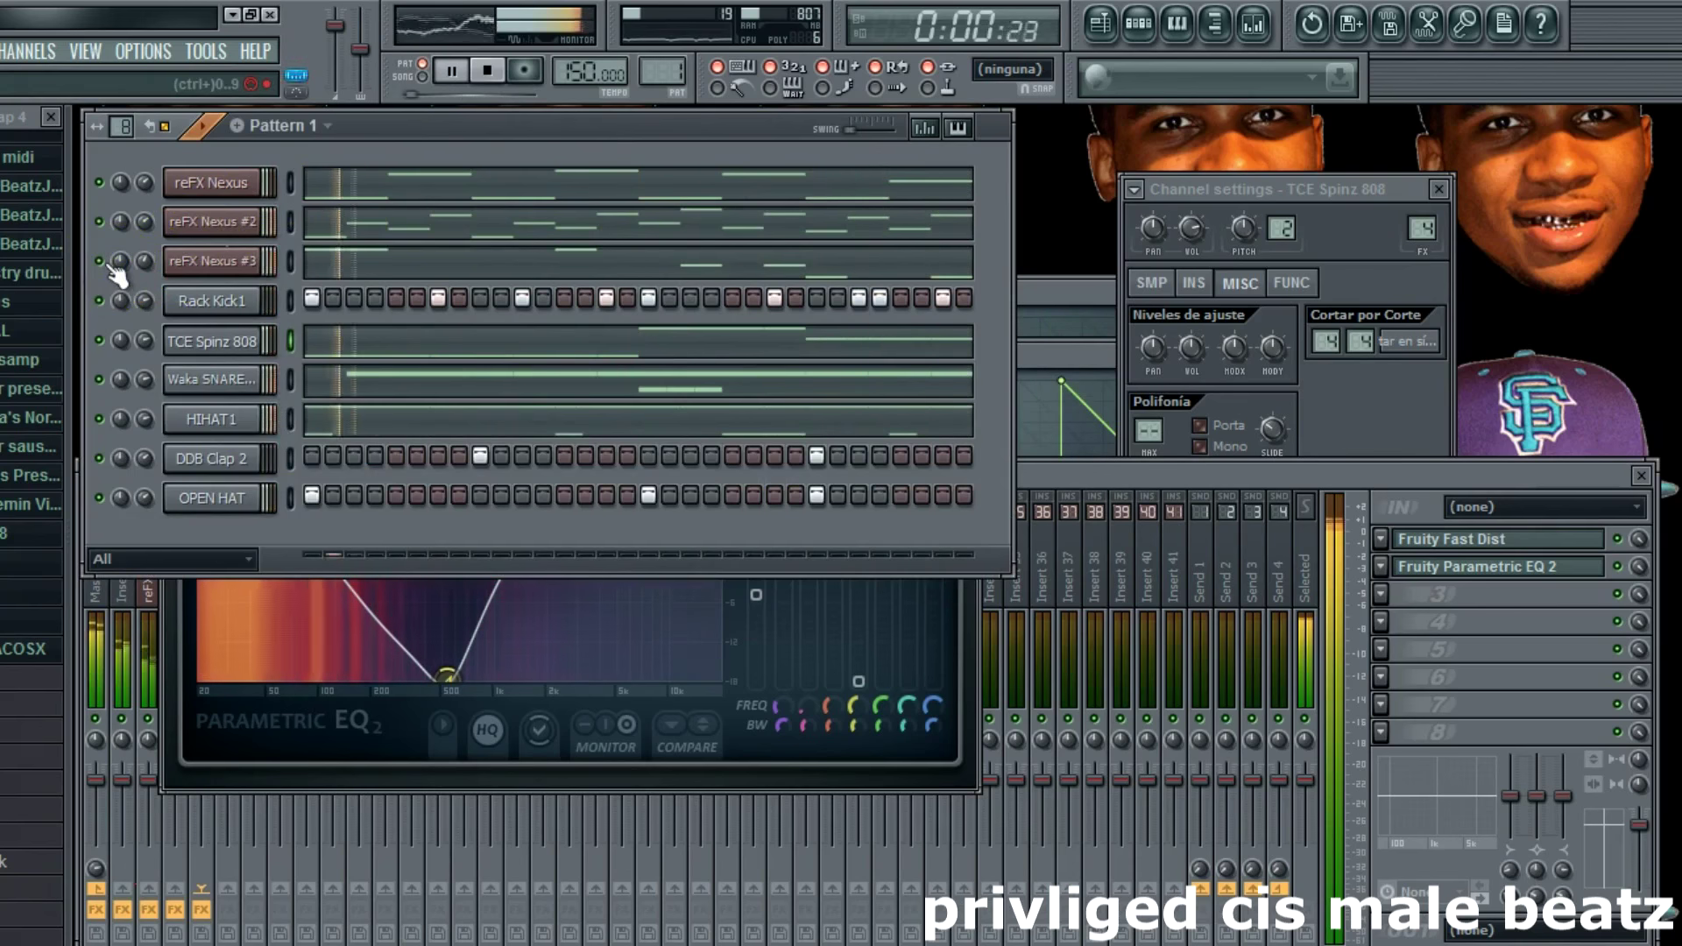
pyautogui.click(333, 266)
pyautogui.click(183, 121)
pyautogui.click(411, 281)
pyautogui.rightClick(420, 282)
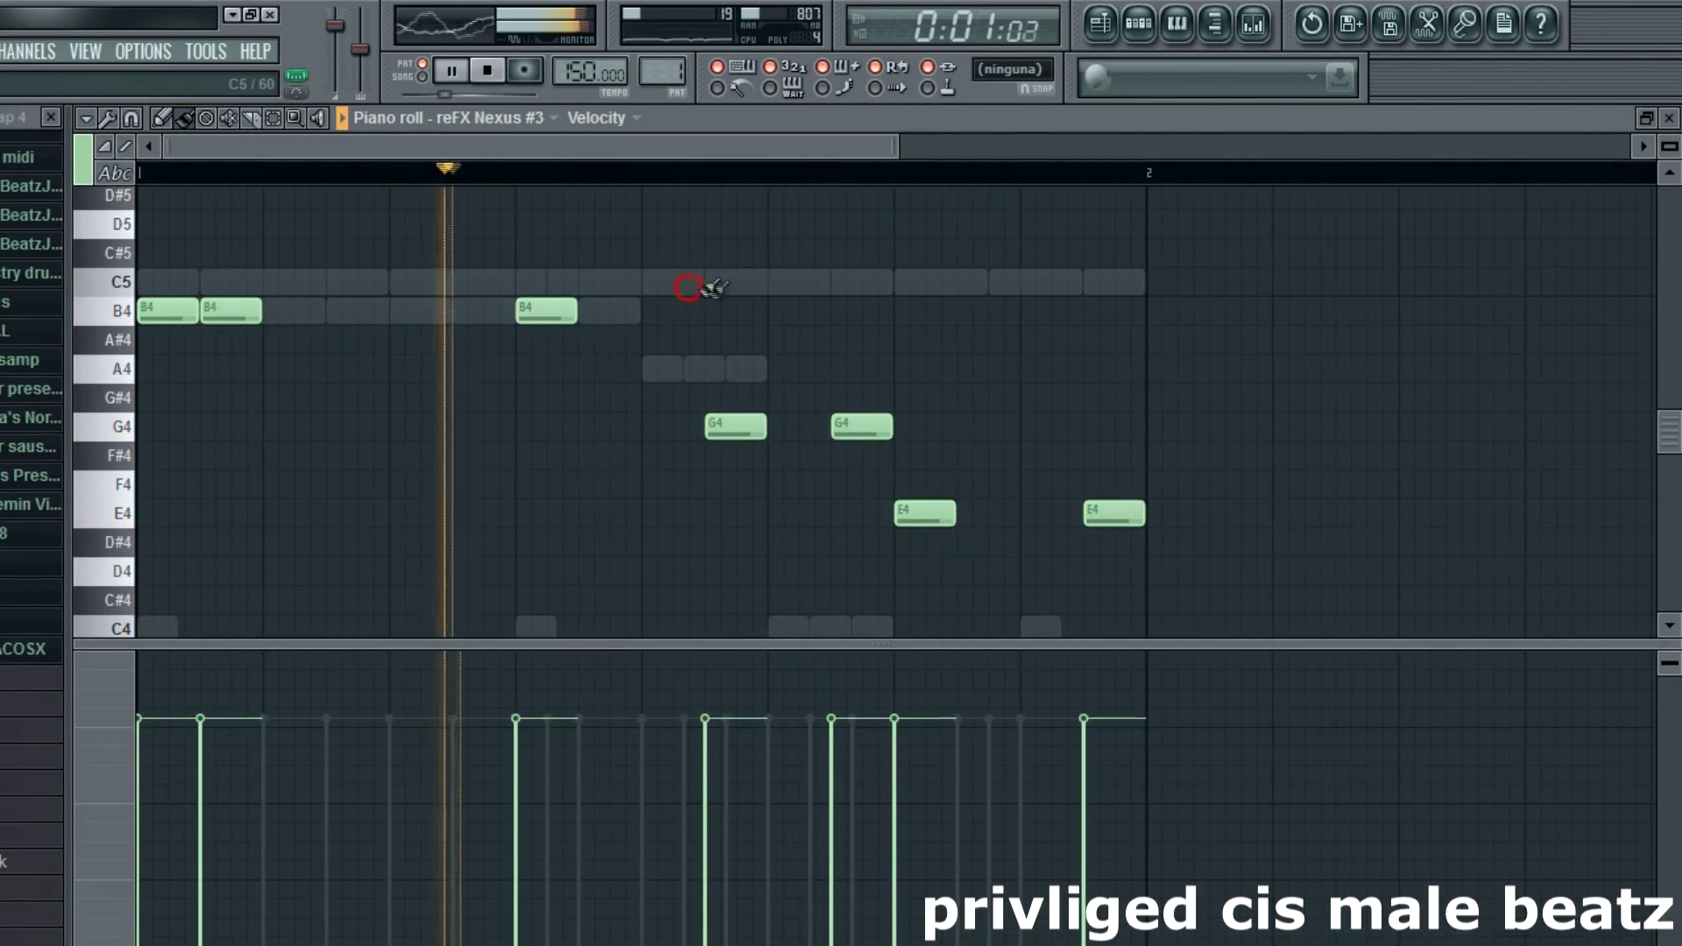
pyautogui.click(1669, 114)
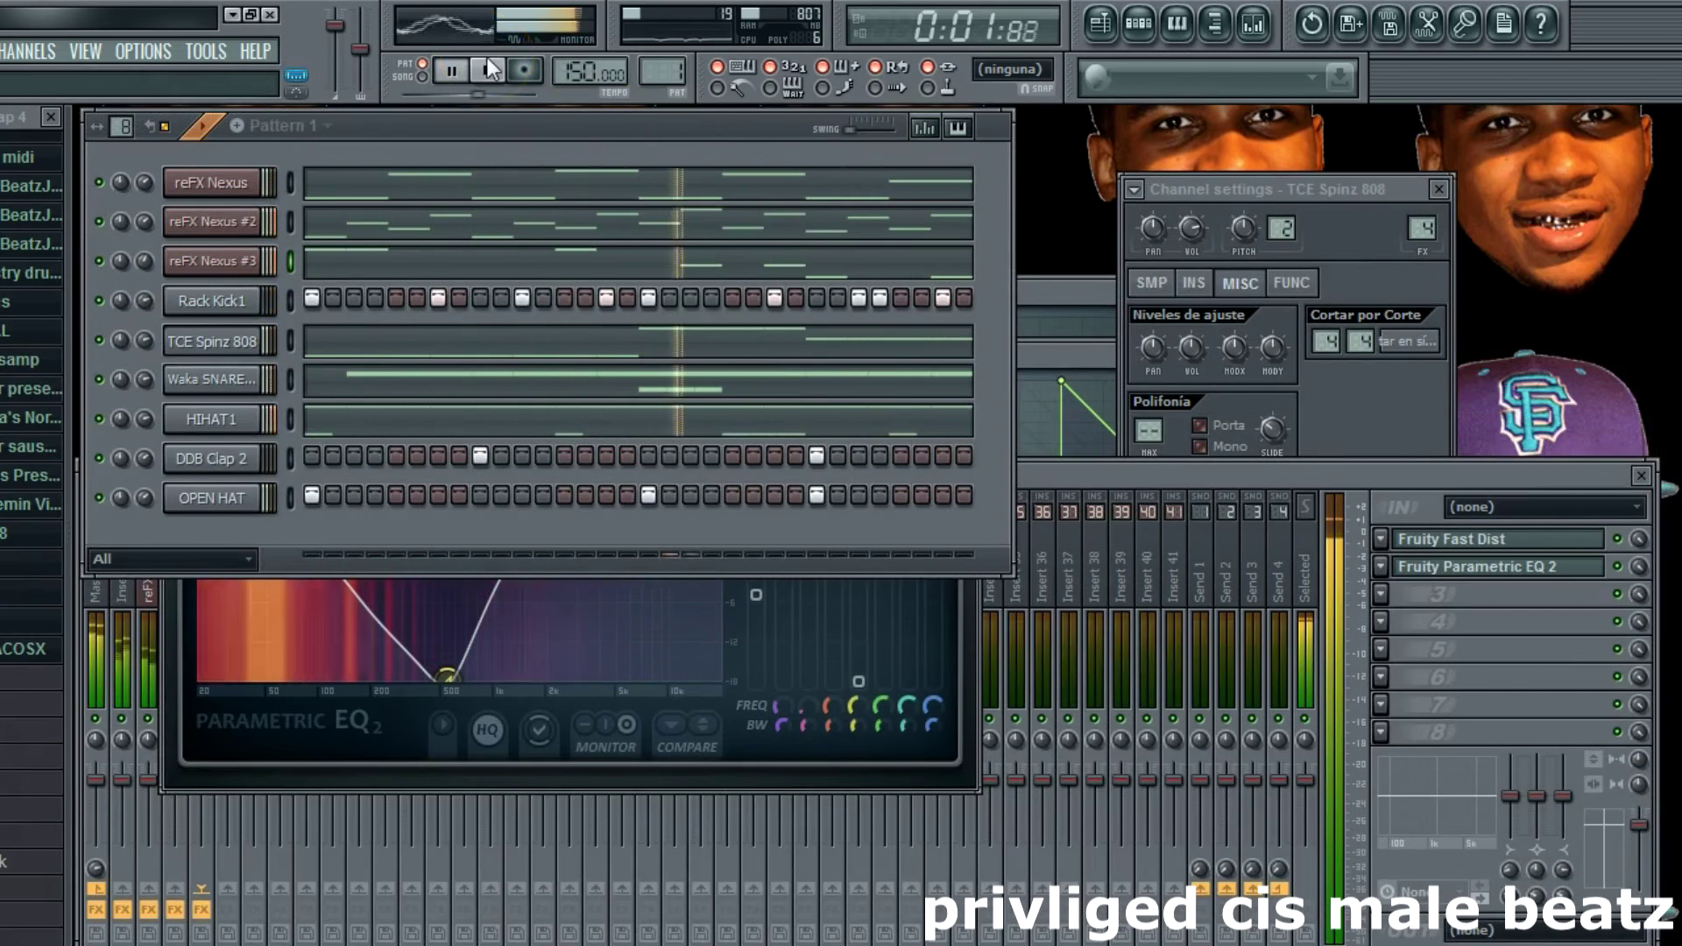
# Step: Toggle the mutes of reFX Nexus #3 and reFX Nexus #2 to compare the mix during playback
pyautogui.click(101, 263)
pyautogui.click(105, 226)
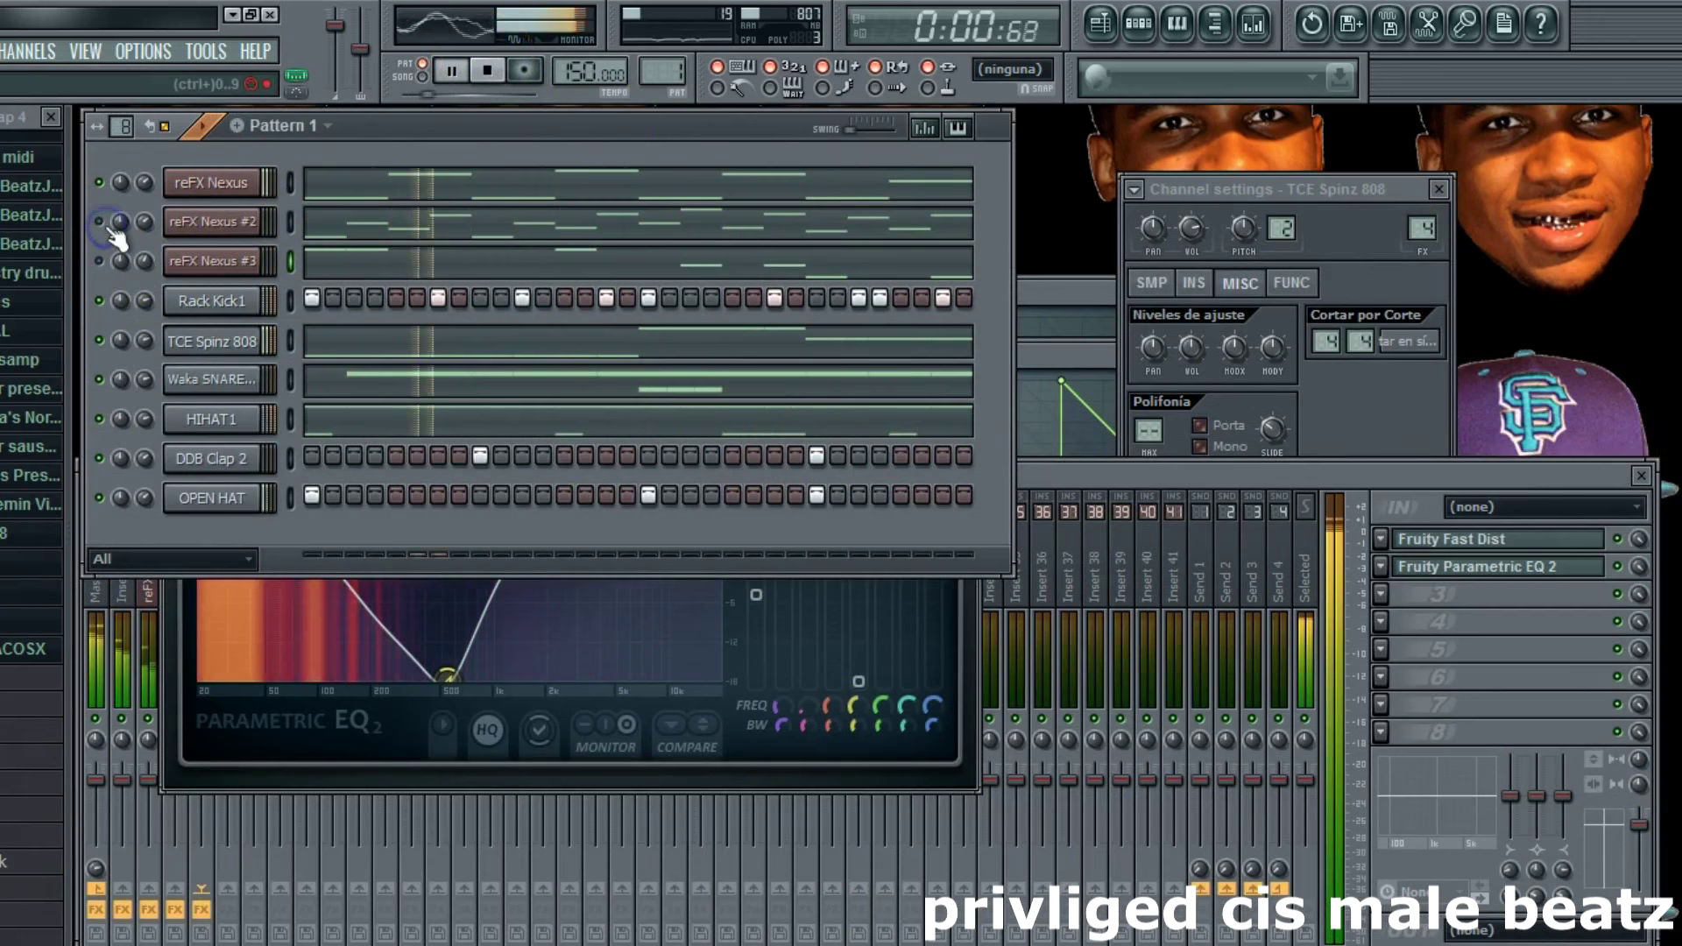
pyautogui.scroll(-10, 31, 525)
pyautogui.click(377, 138)
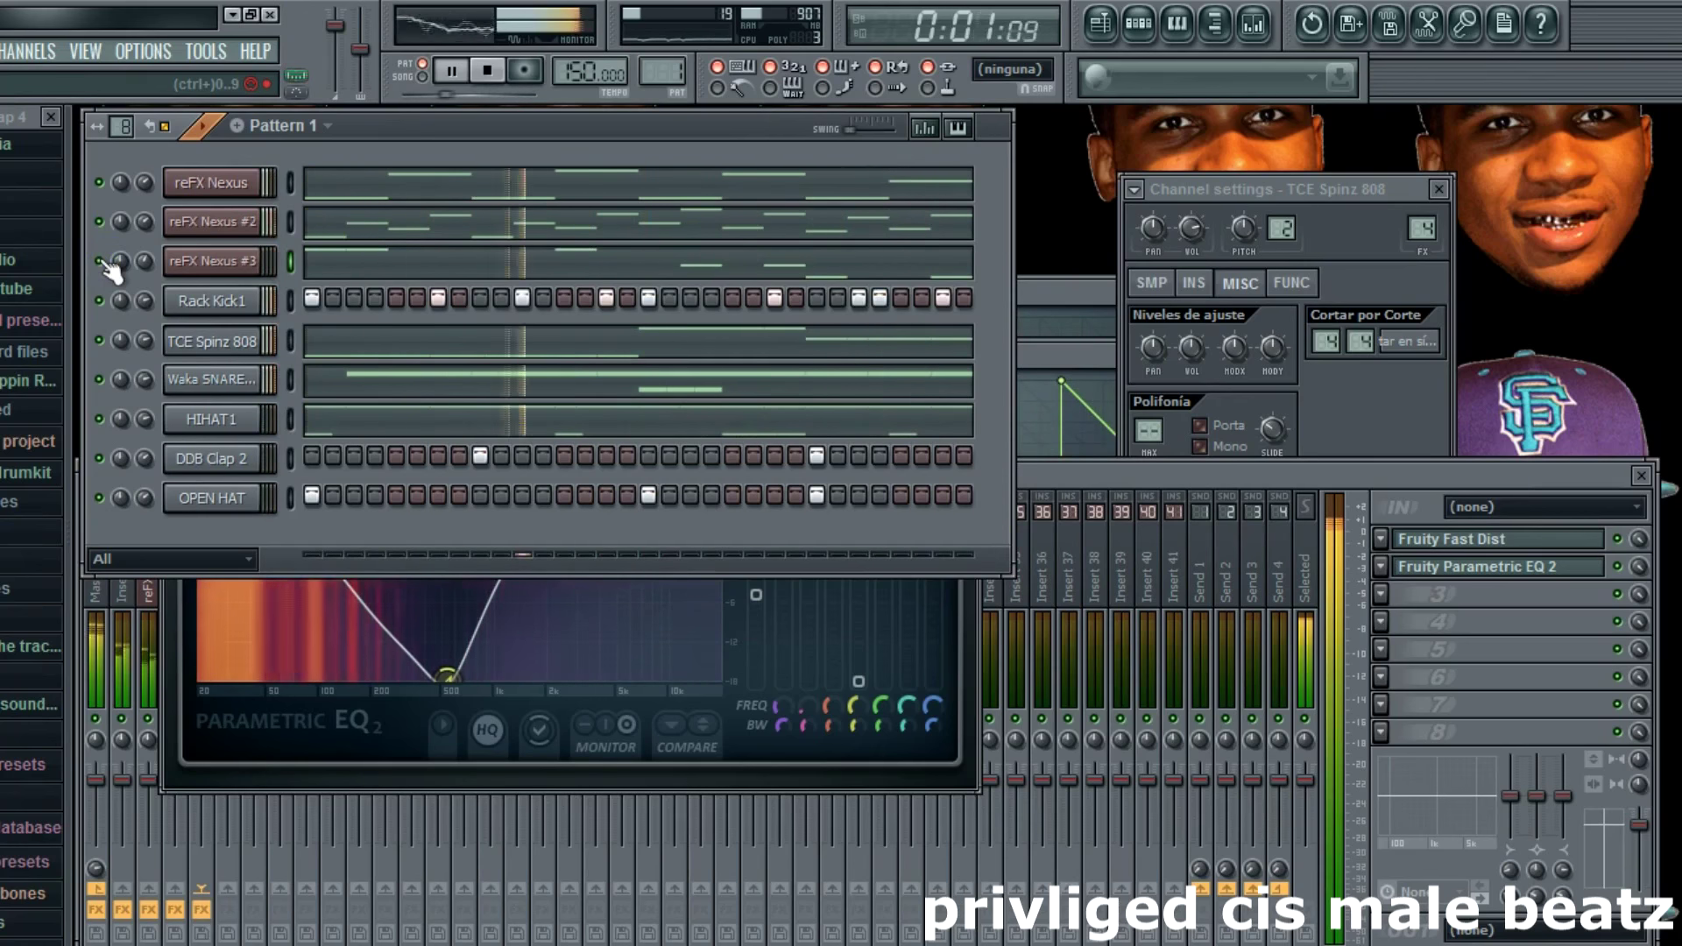
# Step: Stop playback and split Pattern 1 into separate patterns by channel
pyautogui.click(487, 70)
pyautogui.click(321, 128)
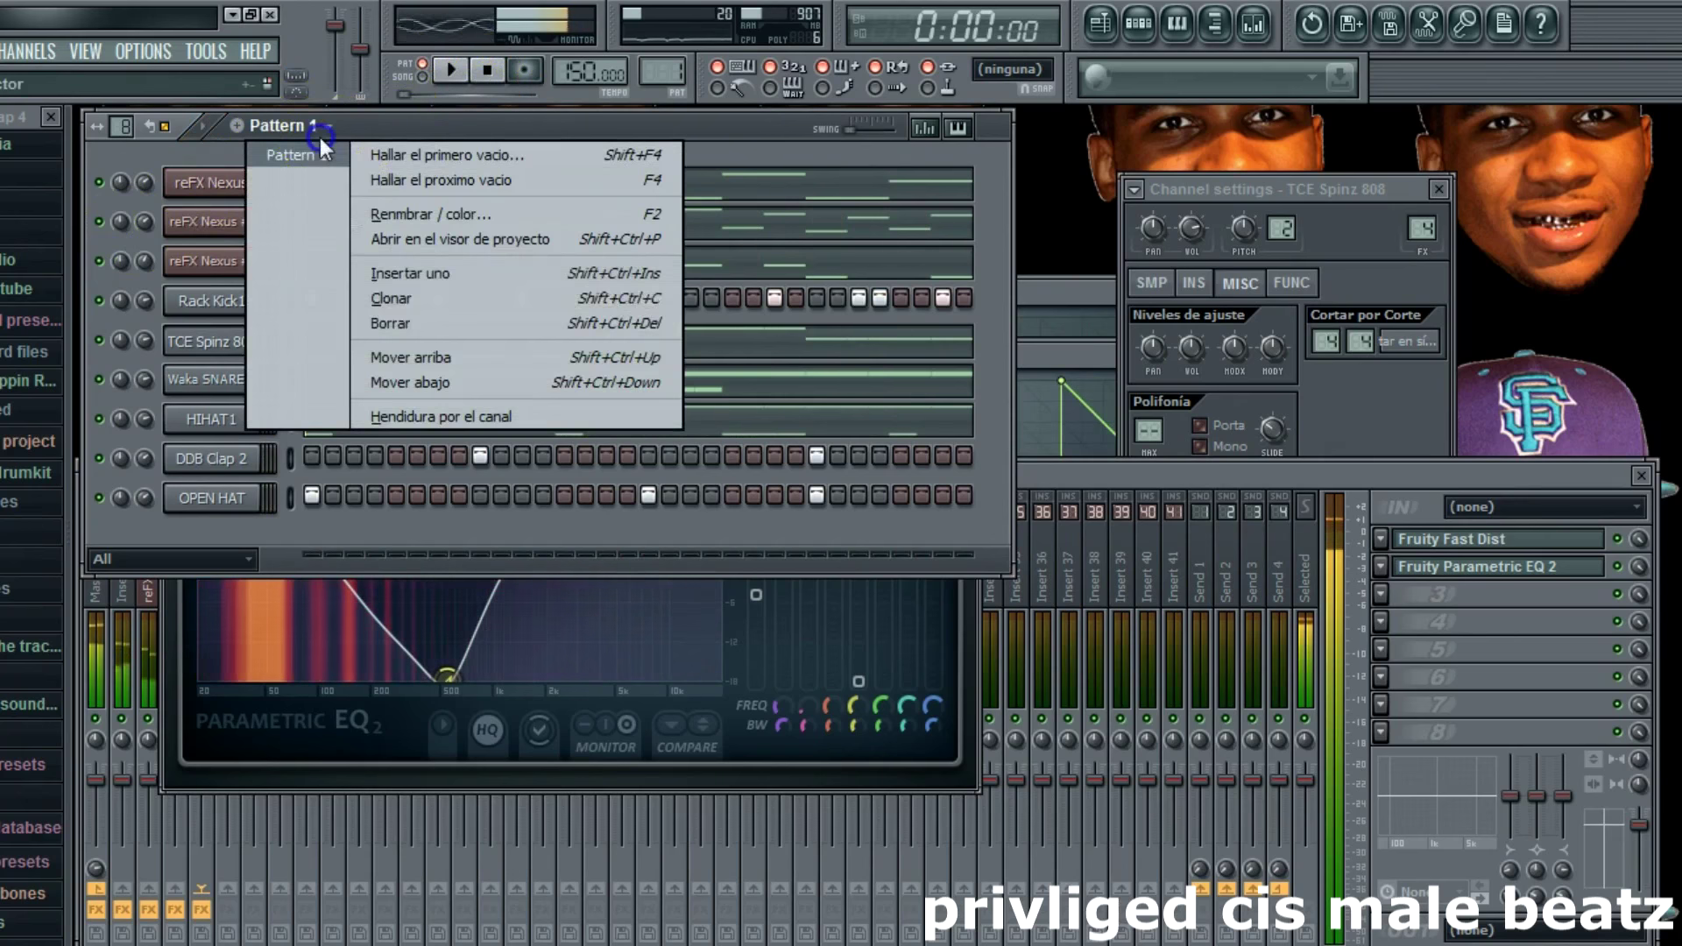
pyautogui.click(435, 419)
# Step: Place four consecutive reFX Nexus clips on Track 1 of the playlist, starting at bar 1, and maximize the playlist
pyautogui.click(1101, 26)
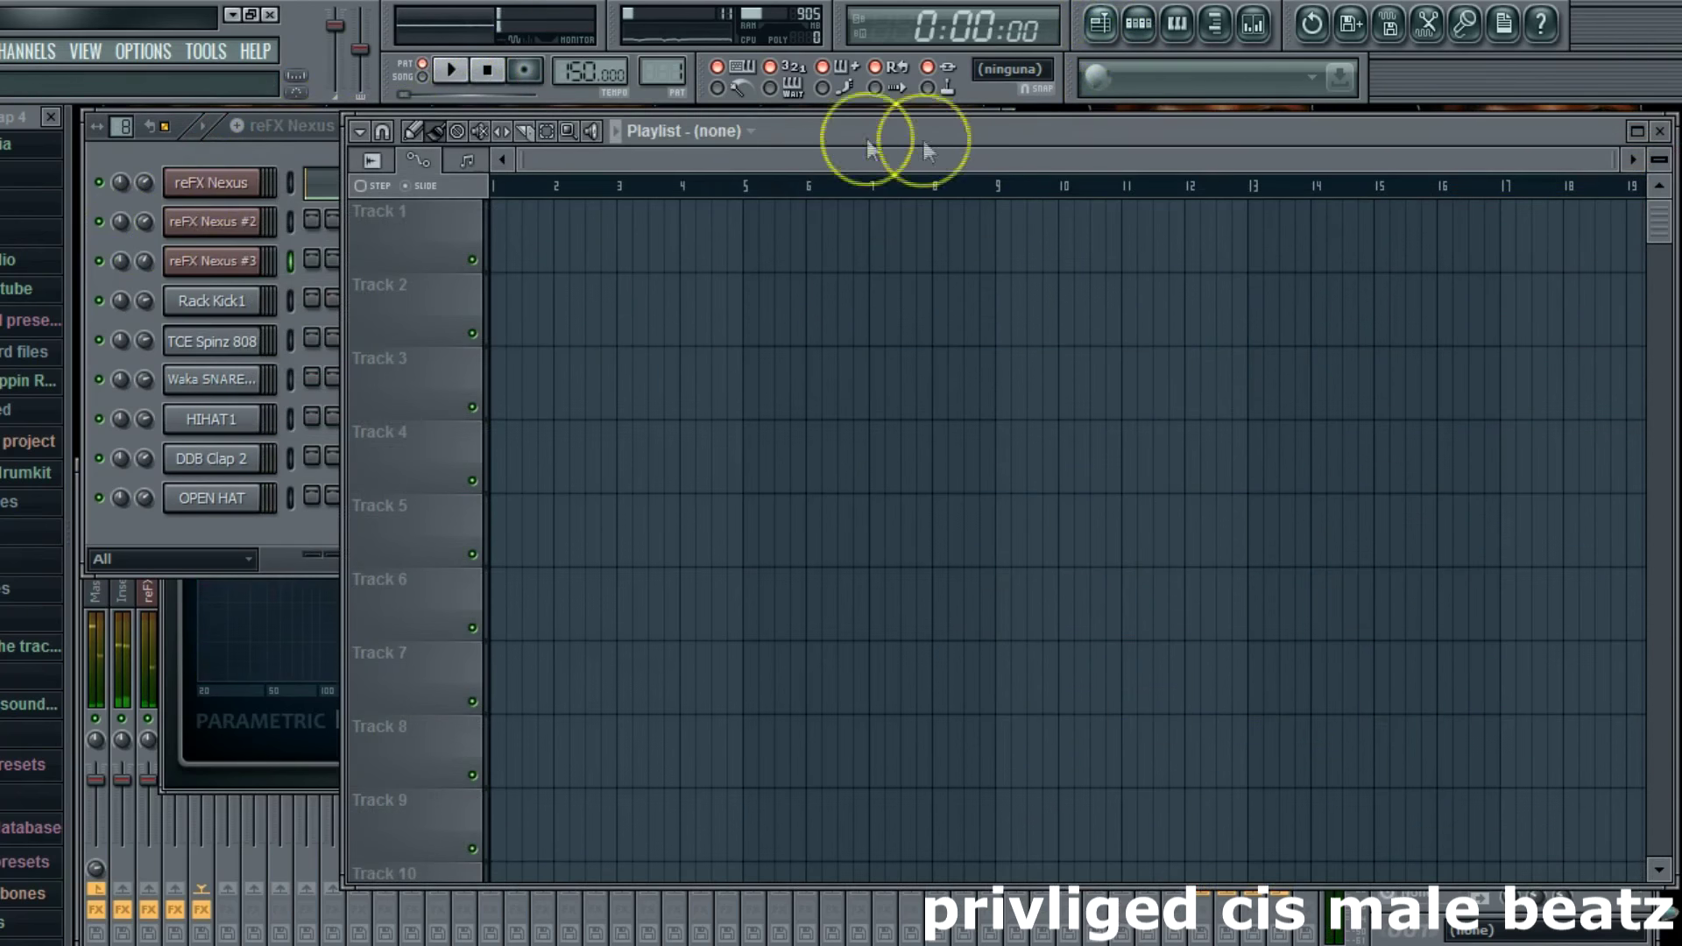
pyautogui.click(707, 133)
pyautogui.click(713, 176)
pyautogui.moveTo(605, 254); pyautogui.dragTo(1086, 256)
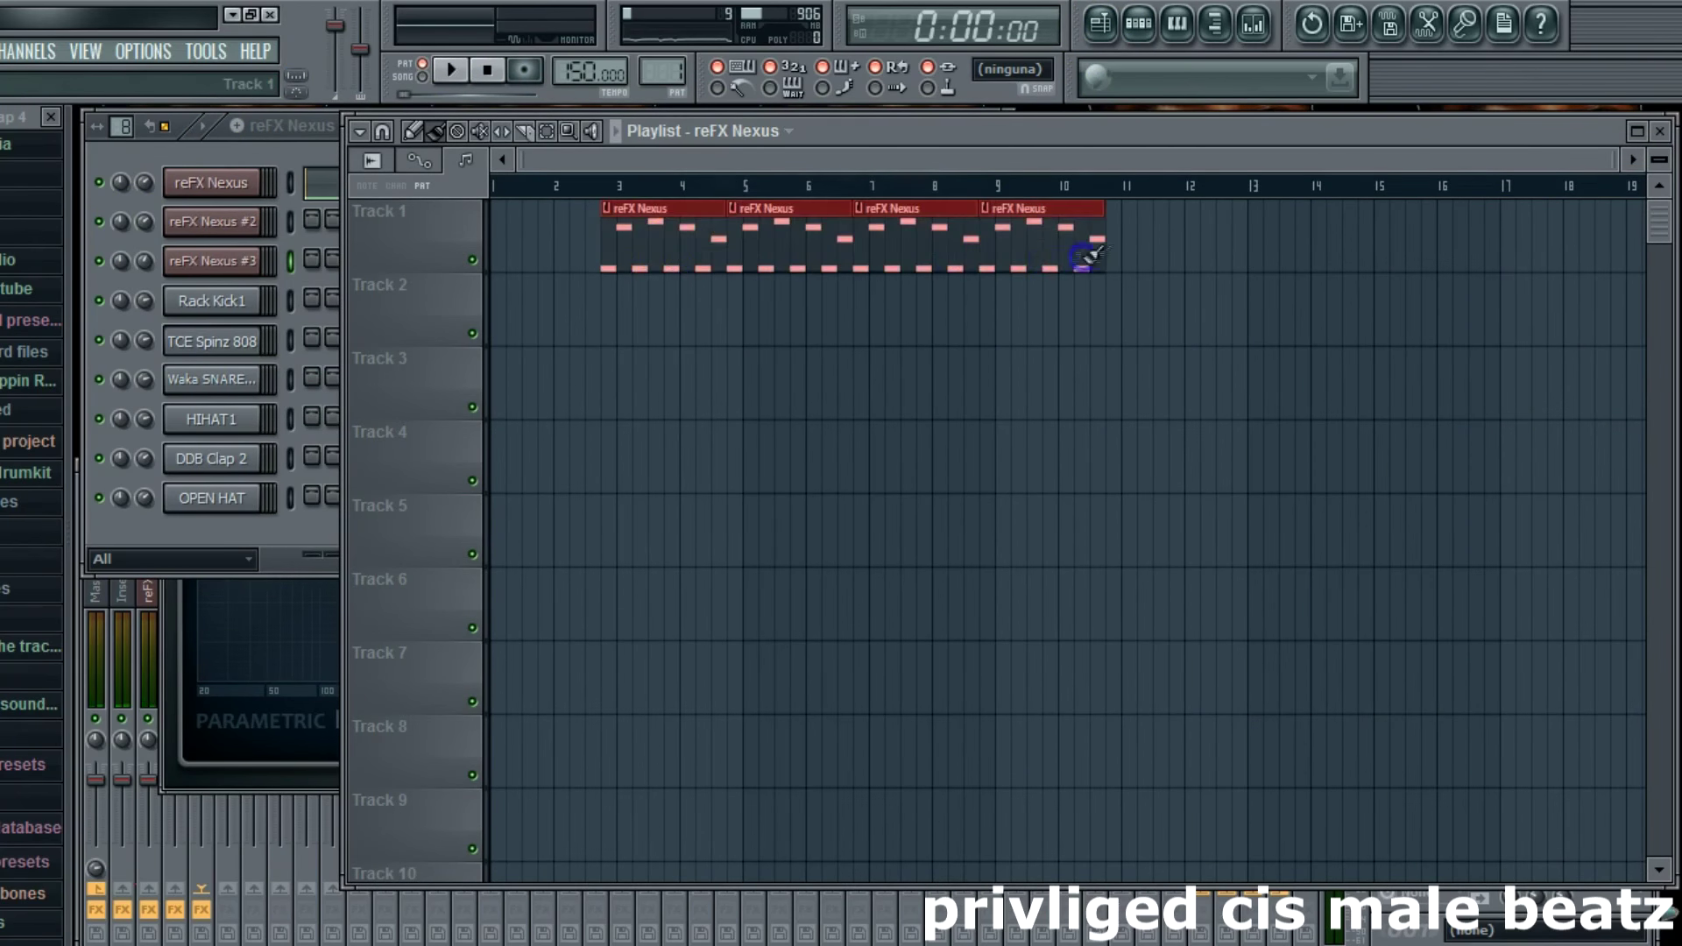
pyautogui.moveTo(658, 235); pyautogui.dragTo(542, 232)
pyautogui.doubleClick(968, 131)
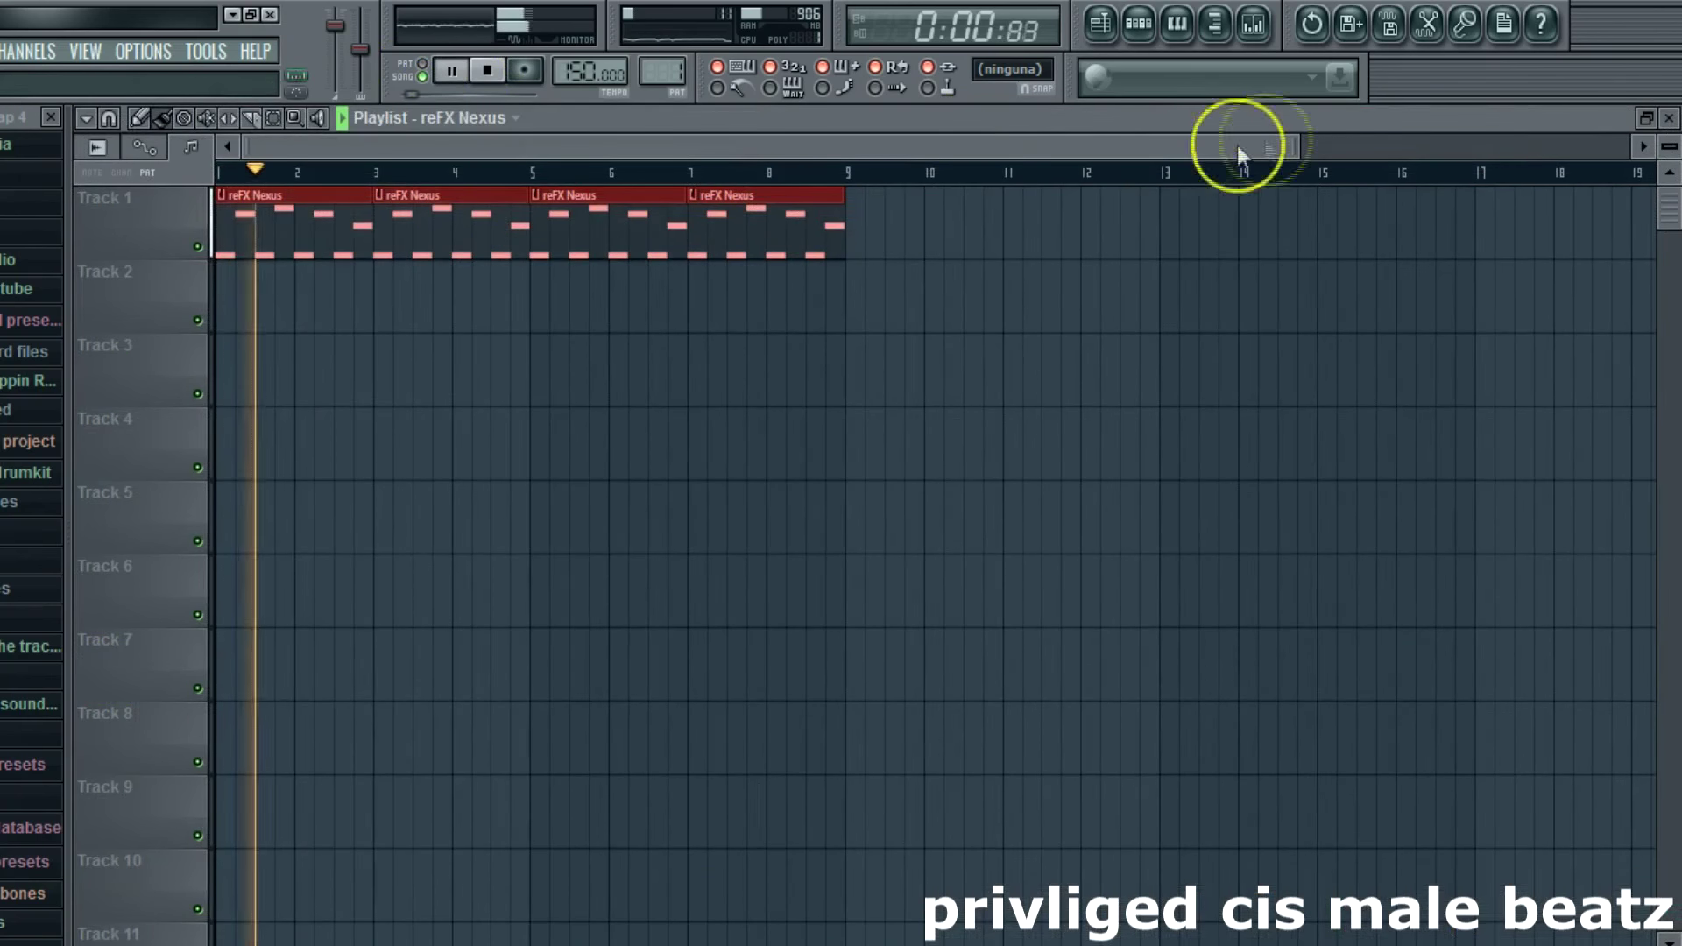
# Step: Fill bars 1–8 with four reFX Nexus #2 clips on Track 2 and four reFX Nexus #3 clips on Track 3
pyautogui.moveTo(1296, 142); pyautogui.dragTo(1560, 145)
pyautogui.click(473, 127)
pyautogui.click(556, 212)
pyautogui.moveTo(338, 300)
pyautogui.mouseDown()
pyautogui.moveTo(733, 302)
pyautogui.moveTo(620, 302)
pyautogui.mouseUp()
pyautogui.click(490, 118)
pyautogui.click(534, 228)
pyautogui.moveTo(383, 338)
pyautogui.mouseDown()
pyautogui.moveTo(646, 375)
pyautogui.moveTo(319, 361)
pyautogui.mouseUp()
pyautogui.click(613, 359)
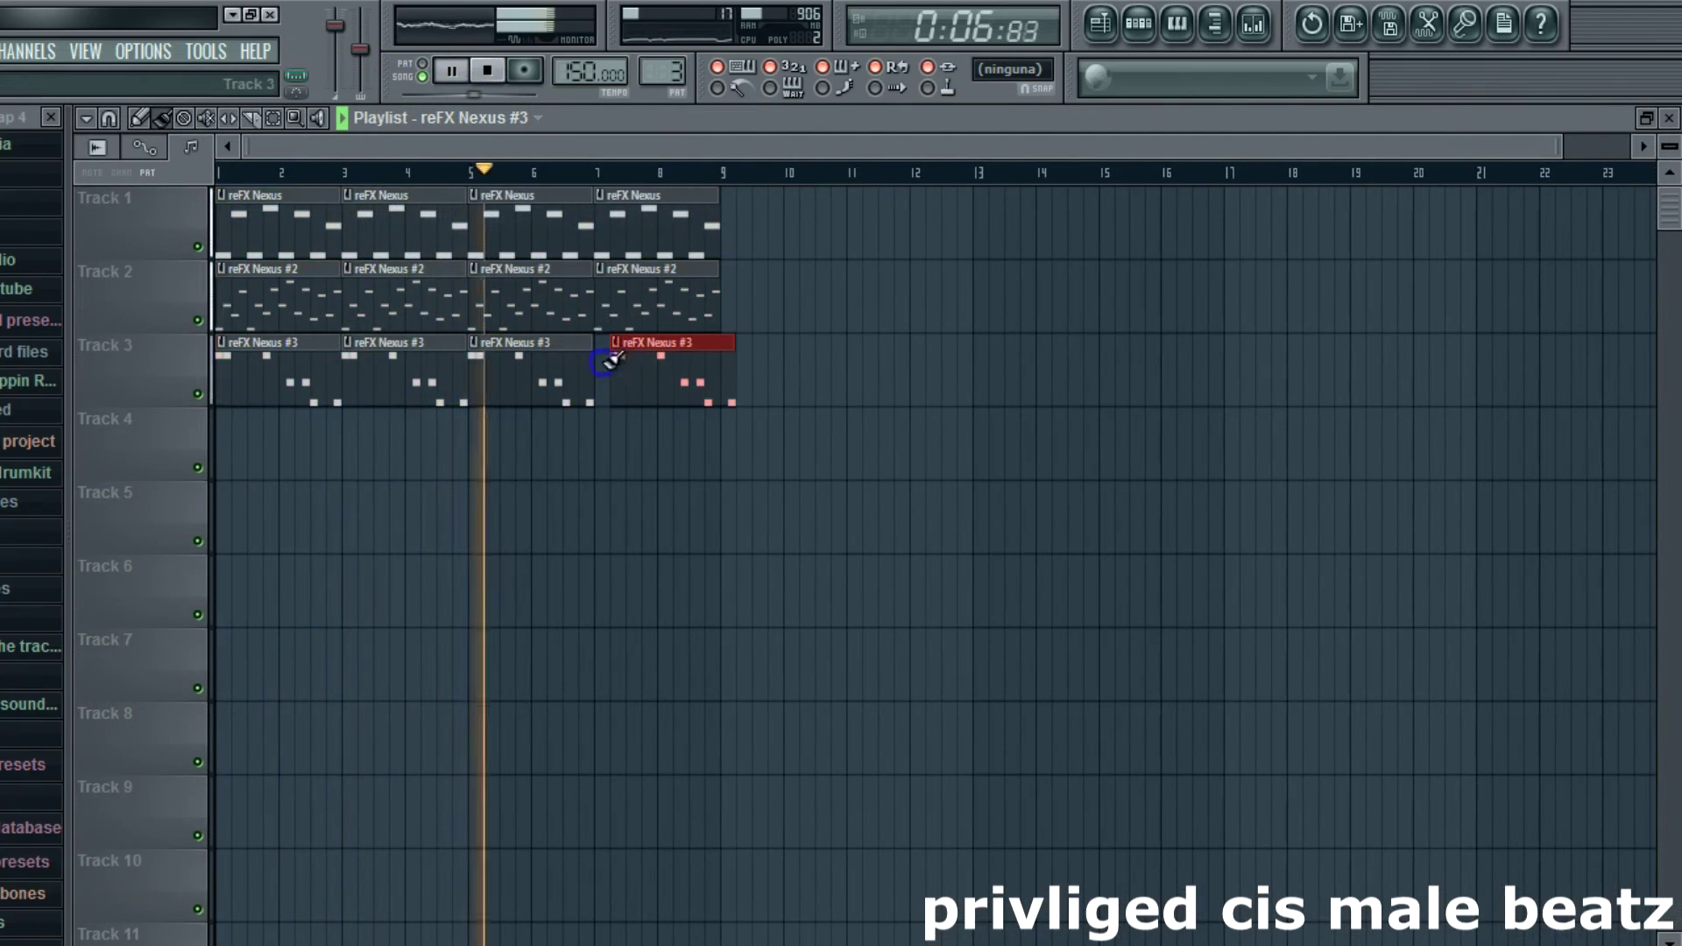
# Step: Fill bars 1–8 with Rack Kick1 clips on Track 4 and TCE Spinz 808 clips on Track 5
pyautogui.click(455, 121)
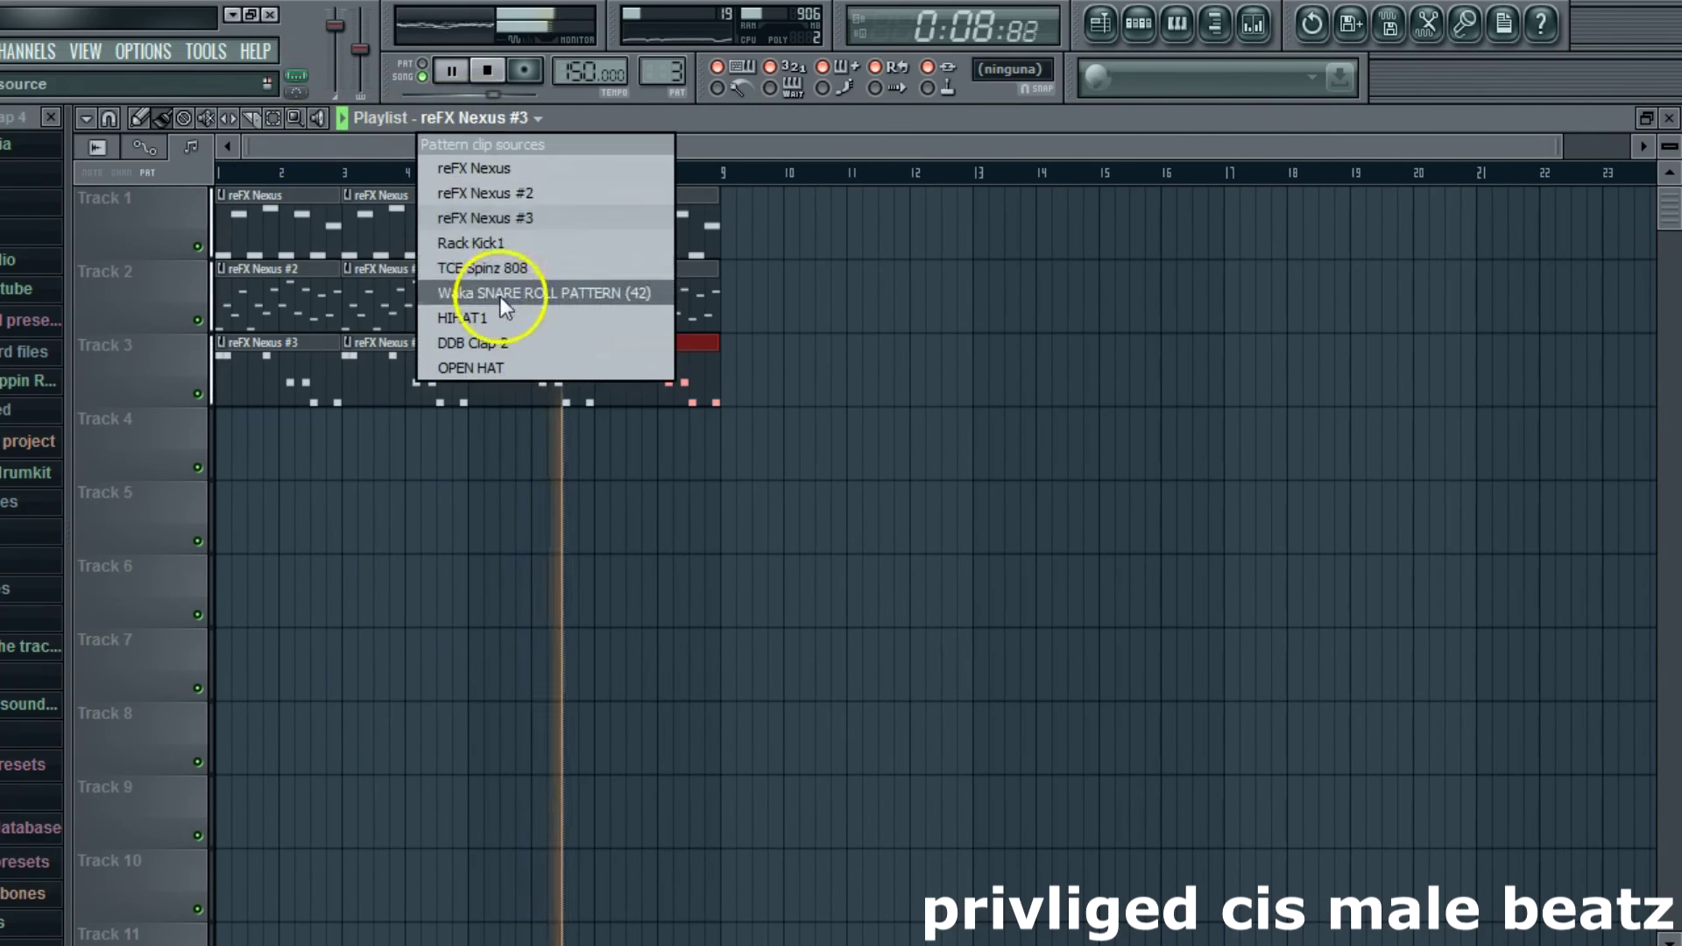
pyautogui.click(492, 243)
pyautogui.moveTo(297, 426); pyautogui.dragTo(639, 427)
pyautogui.click(462, 120)
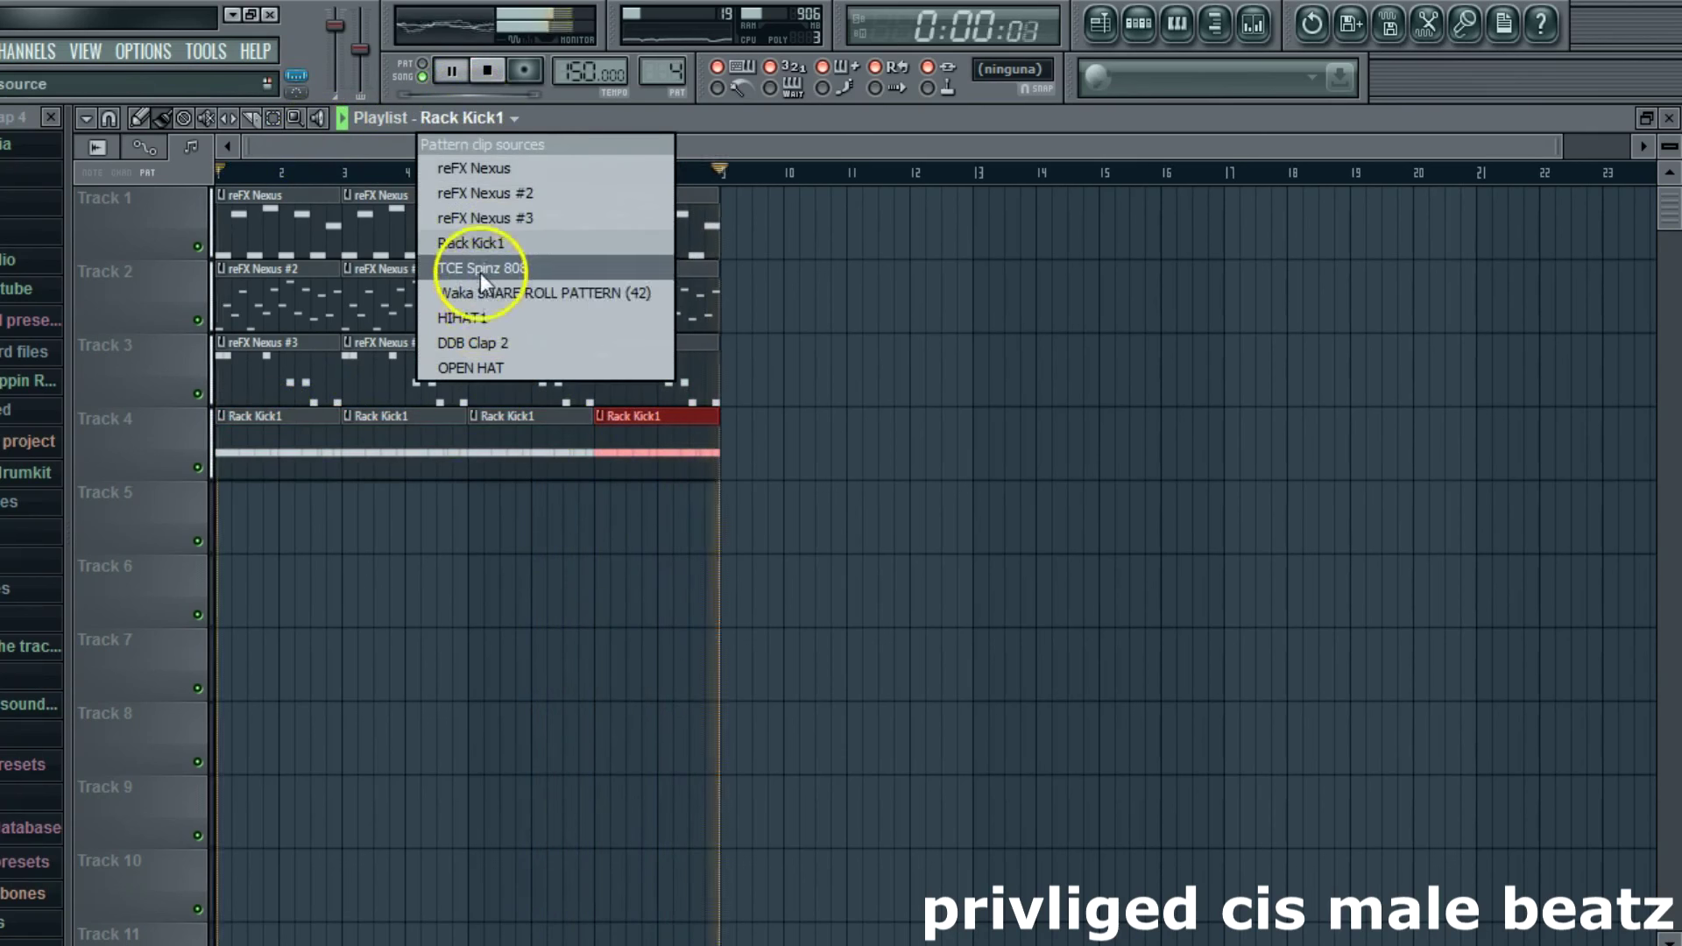
pyautogui.click(470, 268)
pyautogui.moveTo(255, 490); pyautogui.dragTo(639, 507)
# Step: Fill bars 1–8 with Waka SNARE ROLL PATTERN (42) clips on Track 6 and HIHAT1 clips on Track 7
pyautogui.click(447, 119)
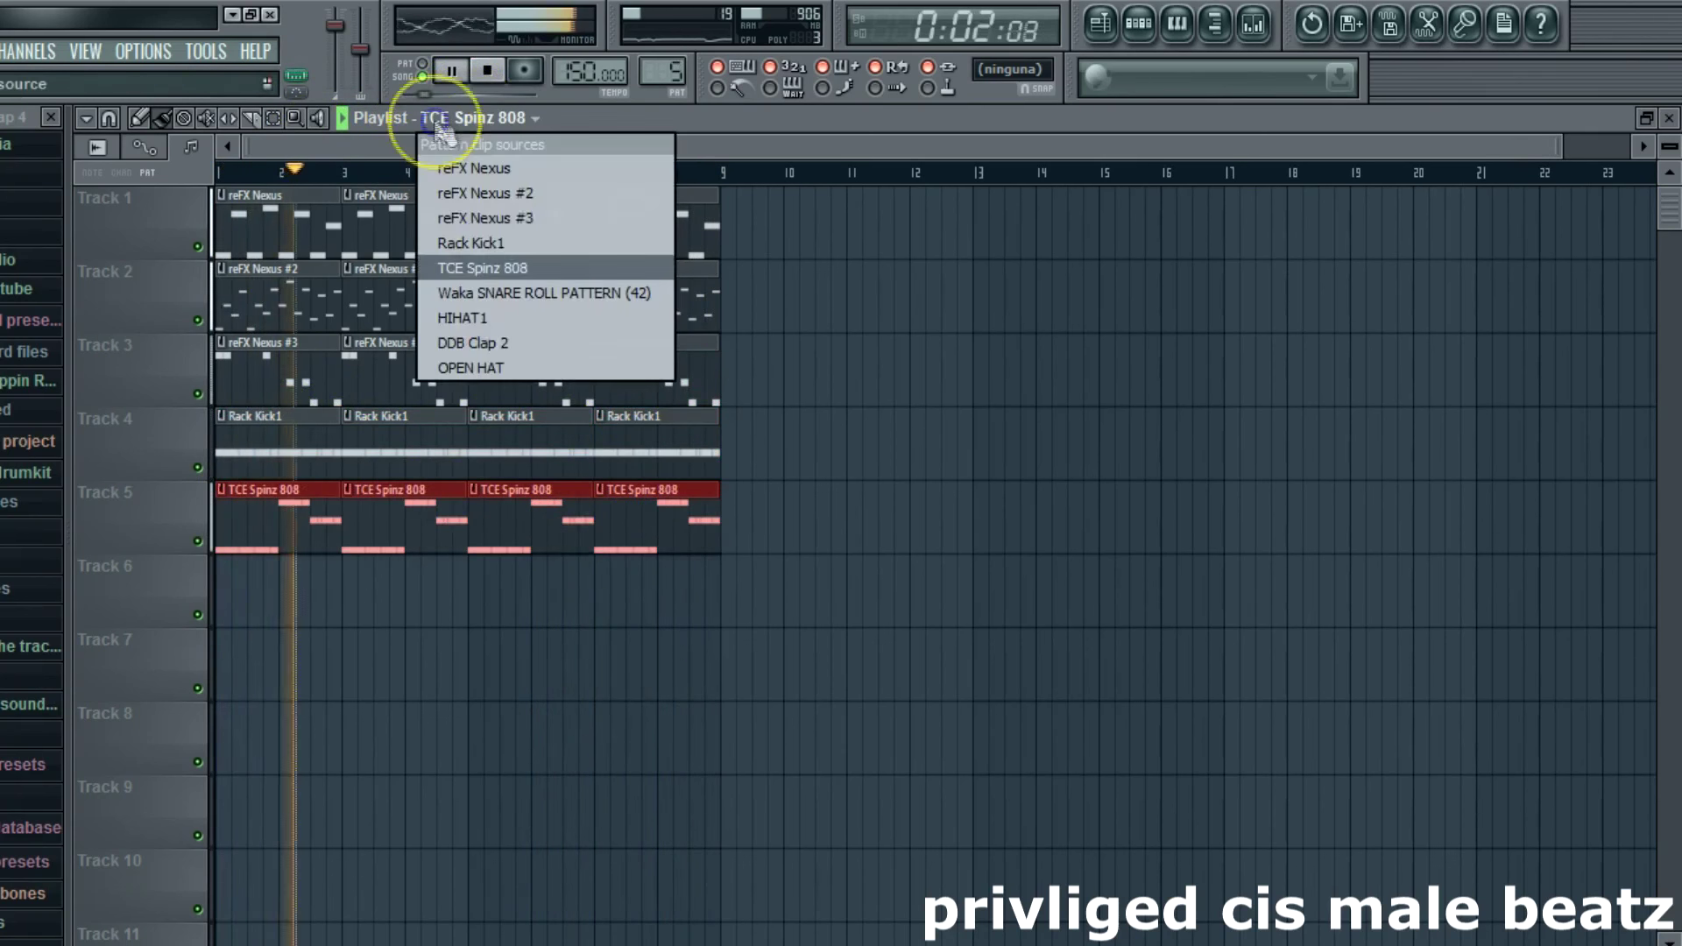
pyautogui.click(467, 293)
pyautogui.moveTo(307, 565); pyautogui.dragTo(663, 574)
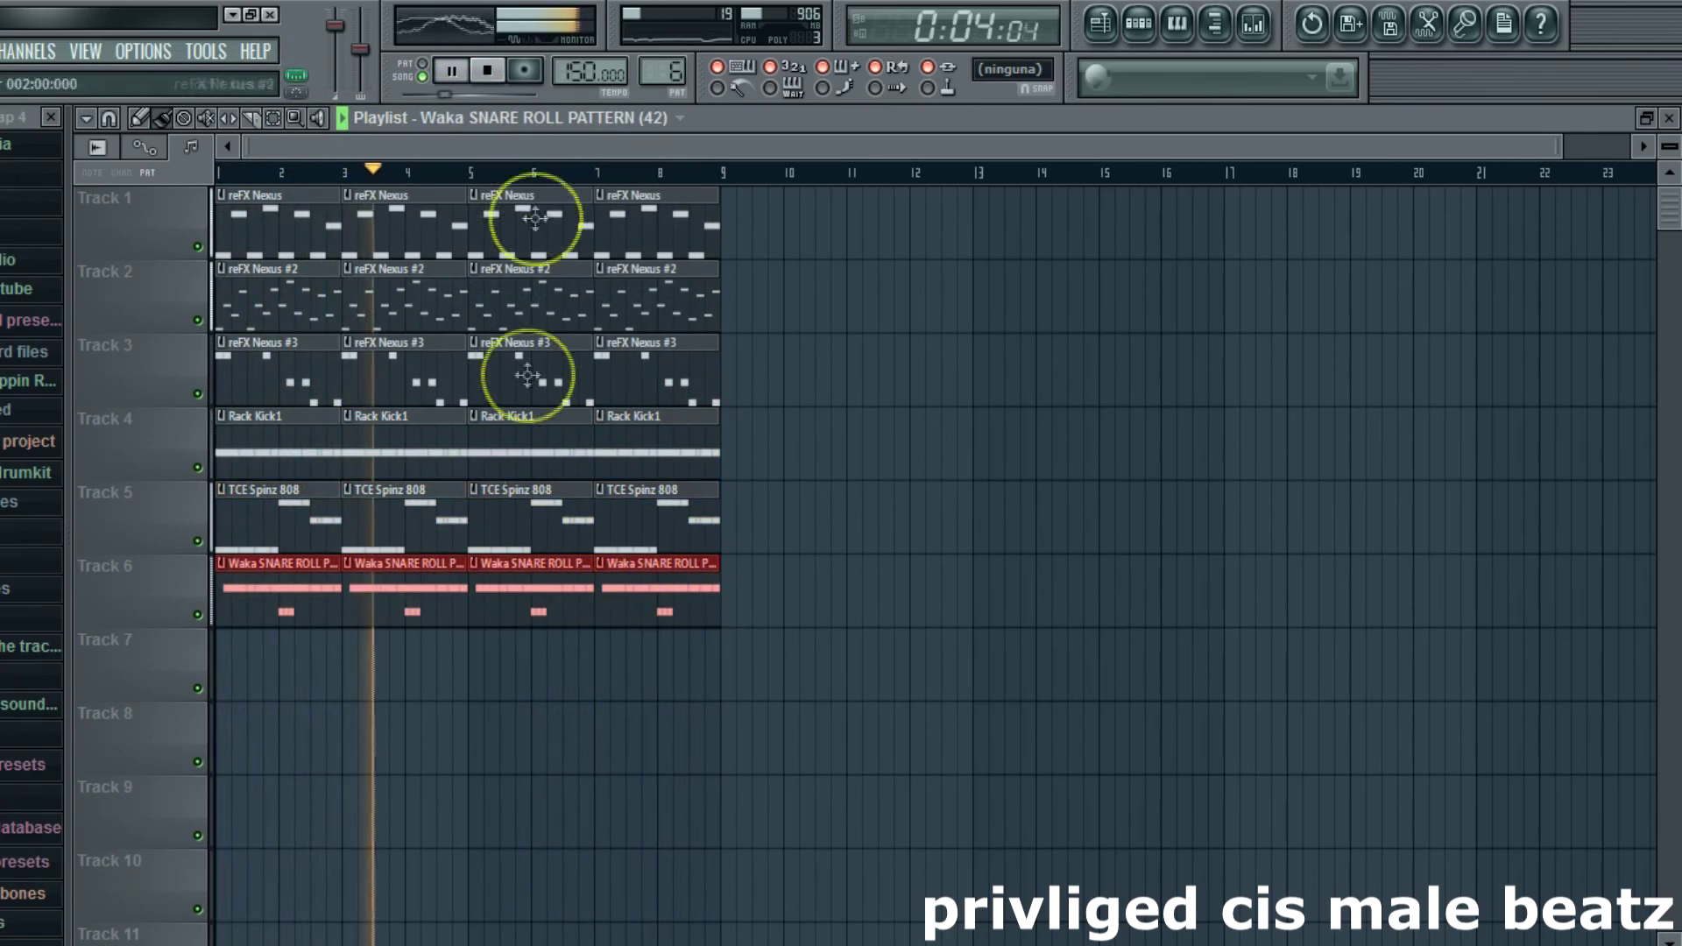
pyautogui.click(534, 119)
pyautogui.click(537, 320)
pyautogui.moveTo(255, 680); pyautogui.dragTo(815, 668)
pyautogui.moveTo(1668, 158); pyautogui.dragTo(1668, 141)
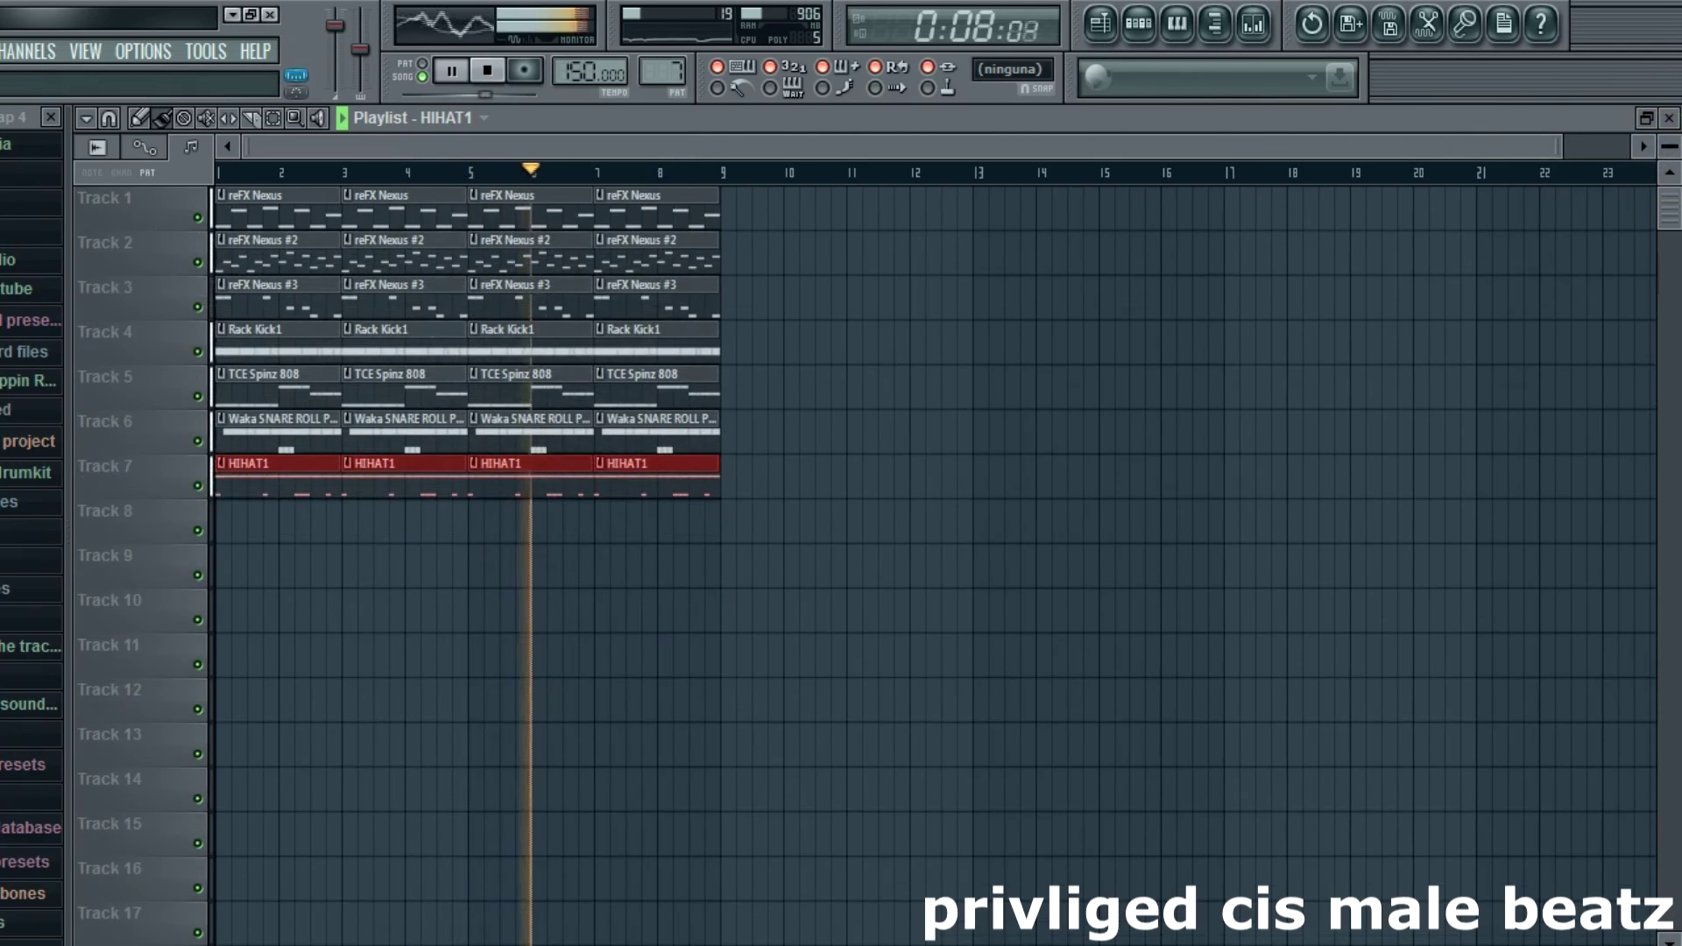
# Step: Fill bars 1–8 with DDB Clap 2 clips on Track 8 and OPEN HAT clips on Track 9
pyautogui.click(447, 119)
pyautogui.click(480, 345)
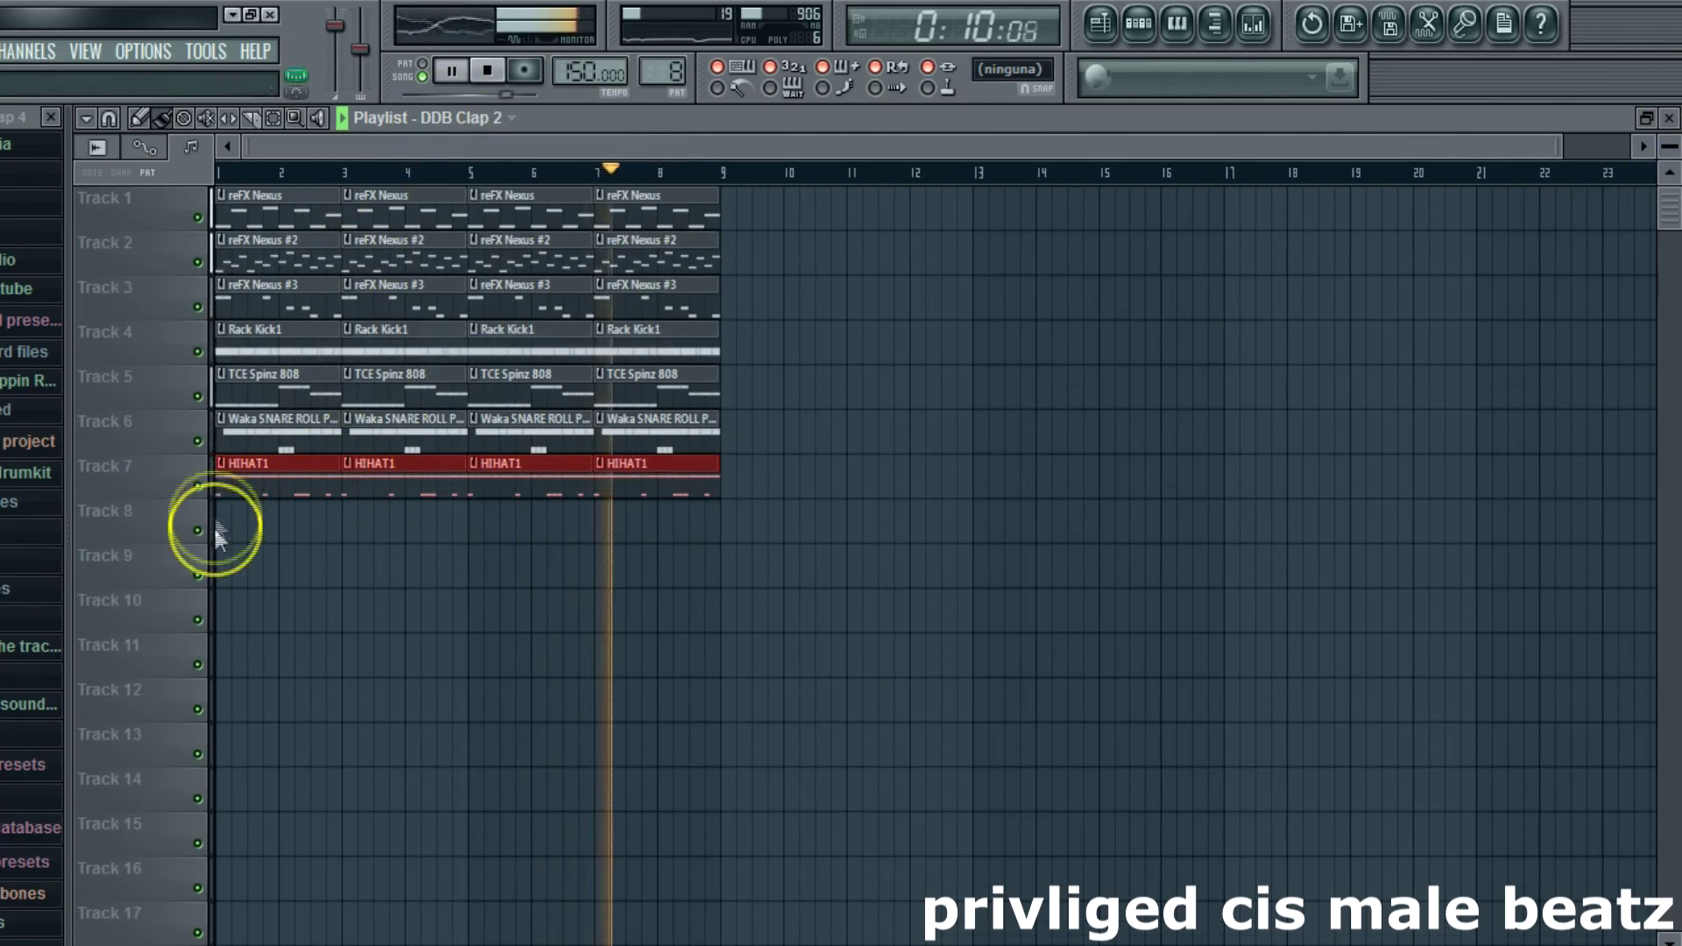
pyautogui.moveTo(225, 526); pyautogui.dragTo(657, 526)
pyautogui.click(487, 123)
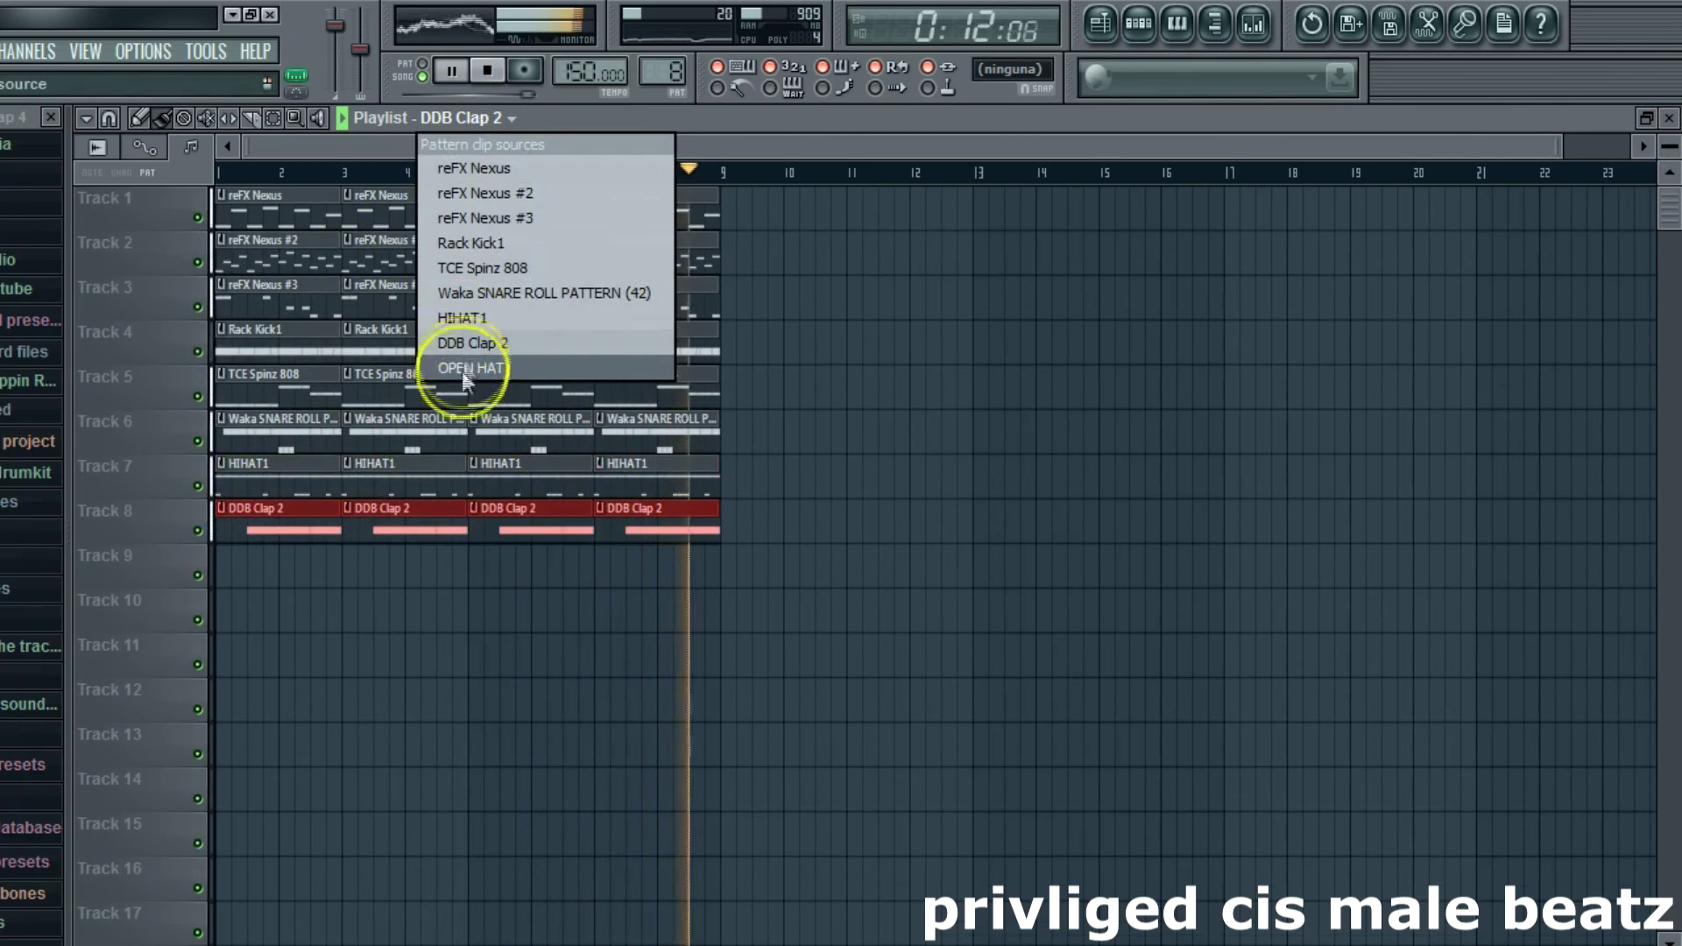
pyautogui.click(460, 359)
pyautogui.moveTo(229, 565); pyautogui.dragTo(605, 562)
# Step: Select all playlist clips in bars 1–8 and duplicate them into bars 9–16
pyautogui.click(275, 118)
pyautogui.moveTo(708, 582); pyautogui.dragTo(704, 589)
pyautogui.hotkey('ctrl', 'a')
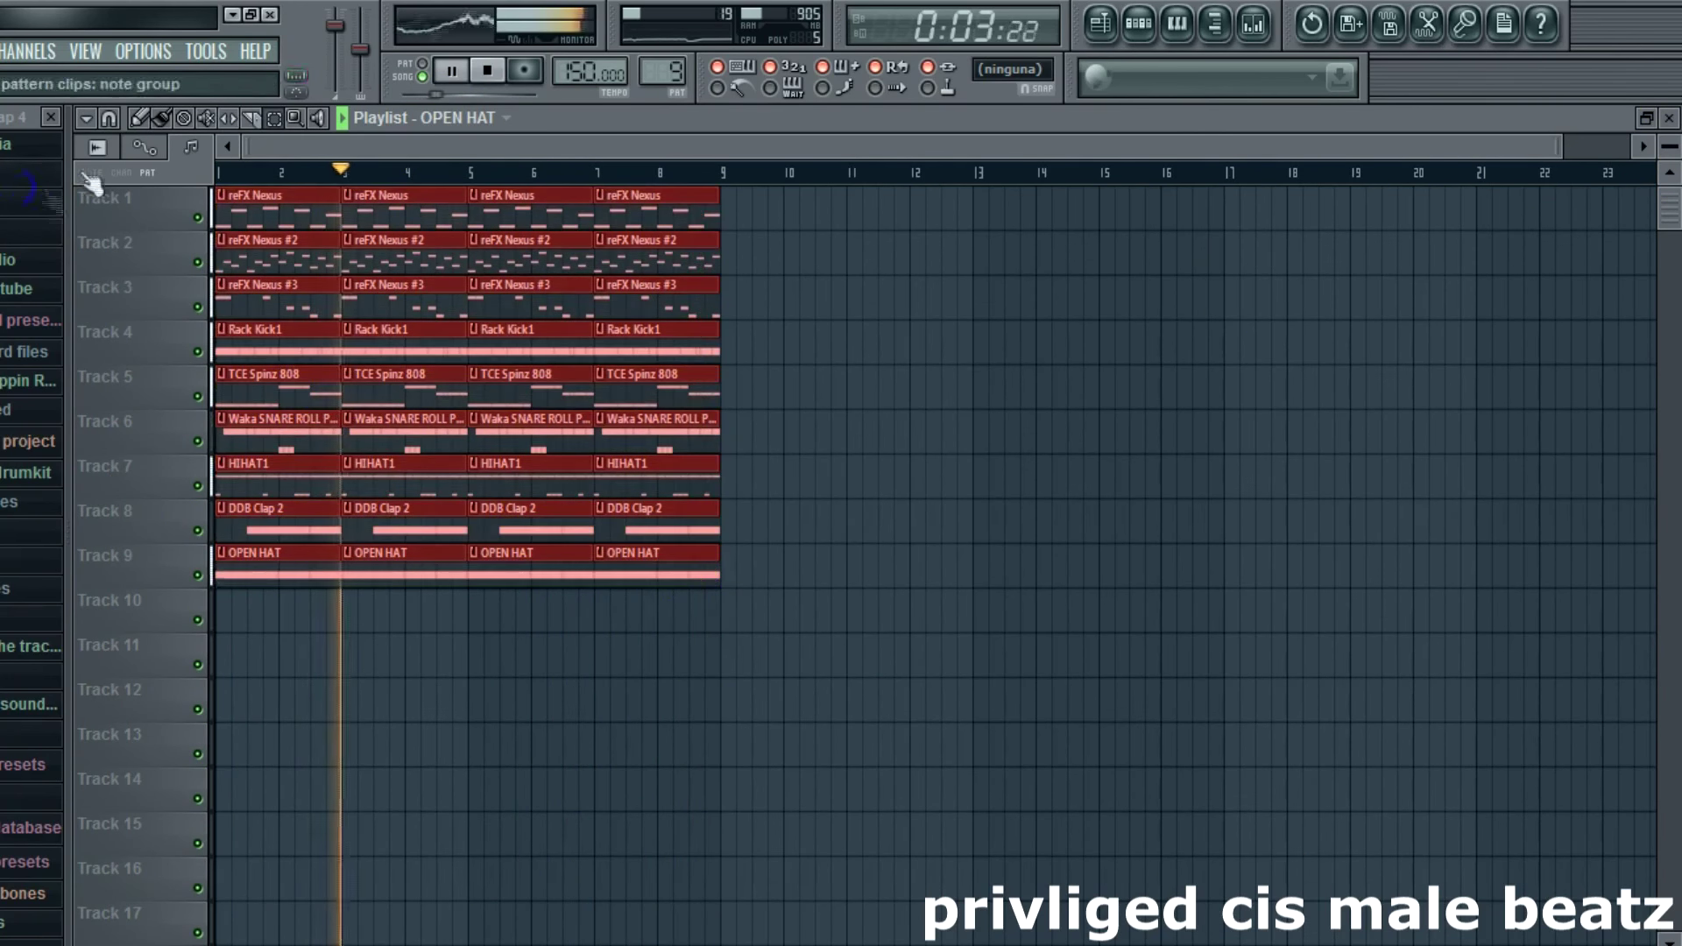
pyautogui.click(85, 119)
pyautogui.moveTo(176, 143)
pyautogui.click(346, 219)
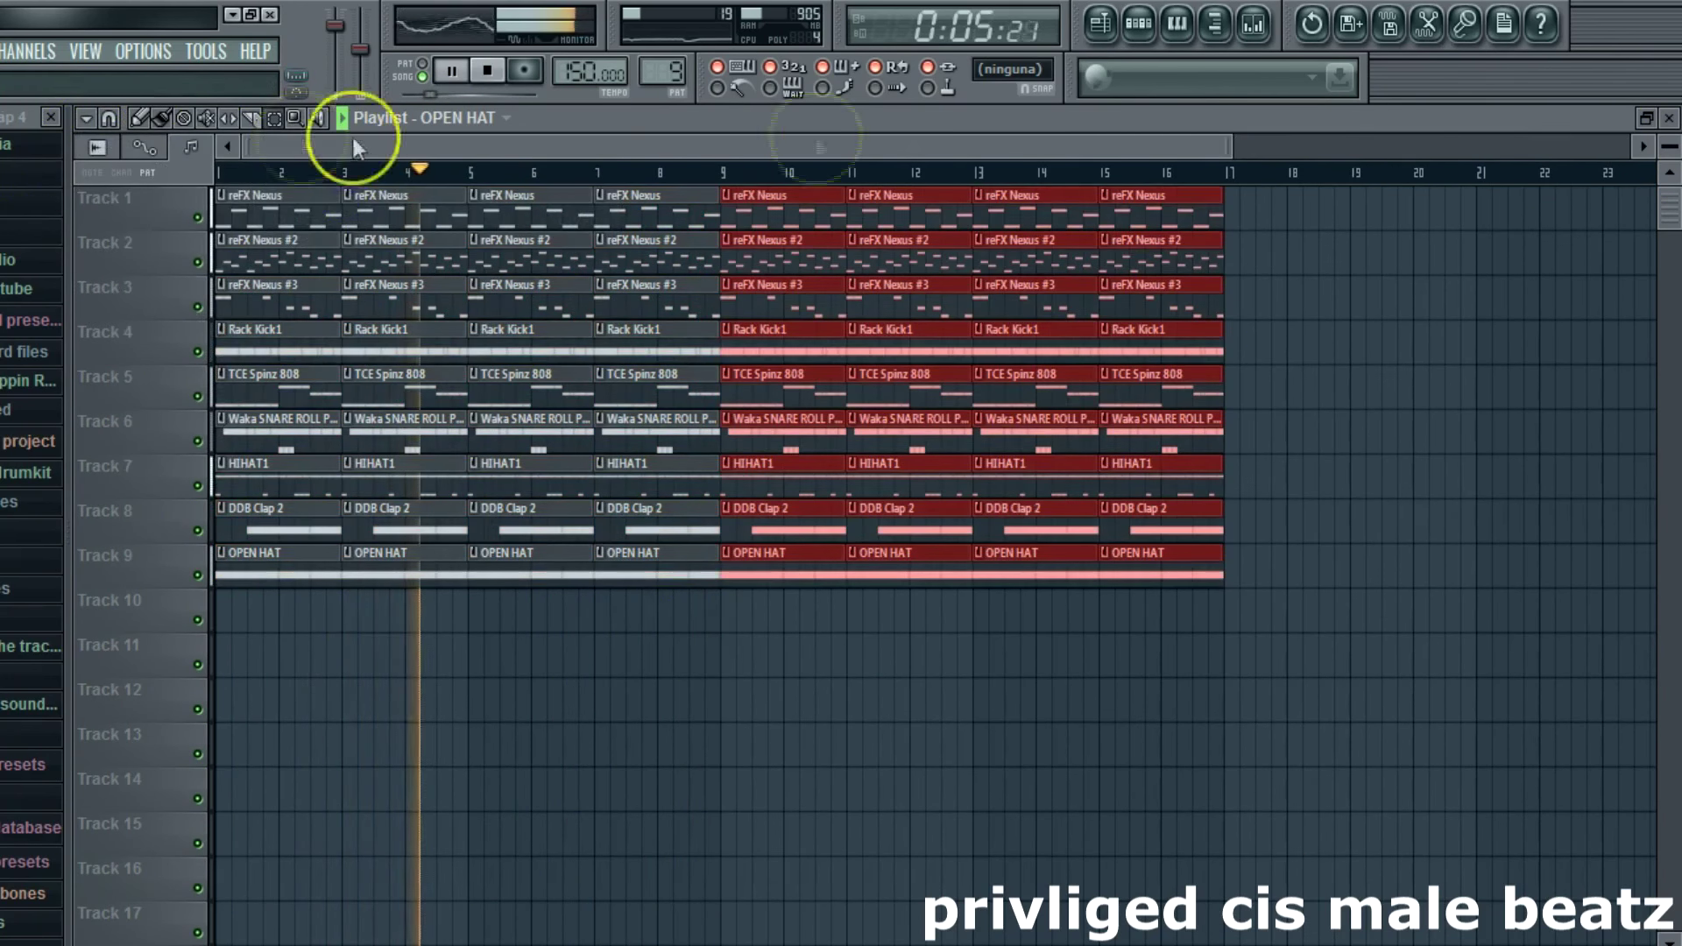
pyautogui.moveTo(1229, 142); pyautogui.dragTo(1341, 142)
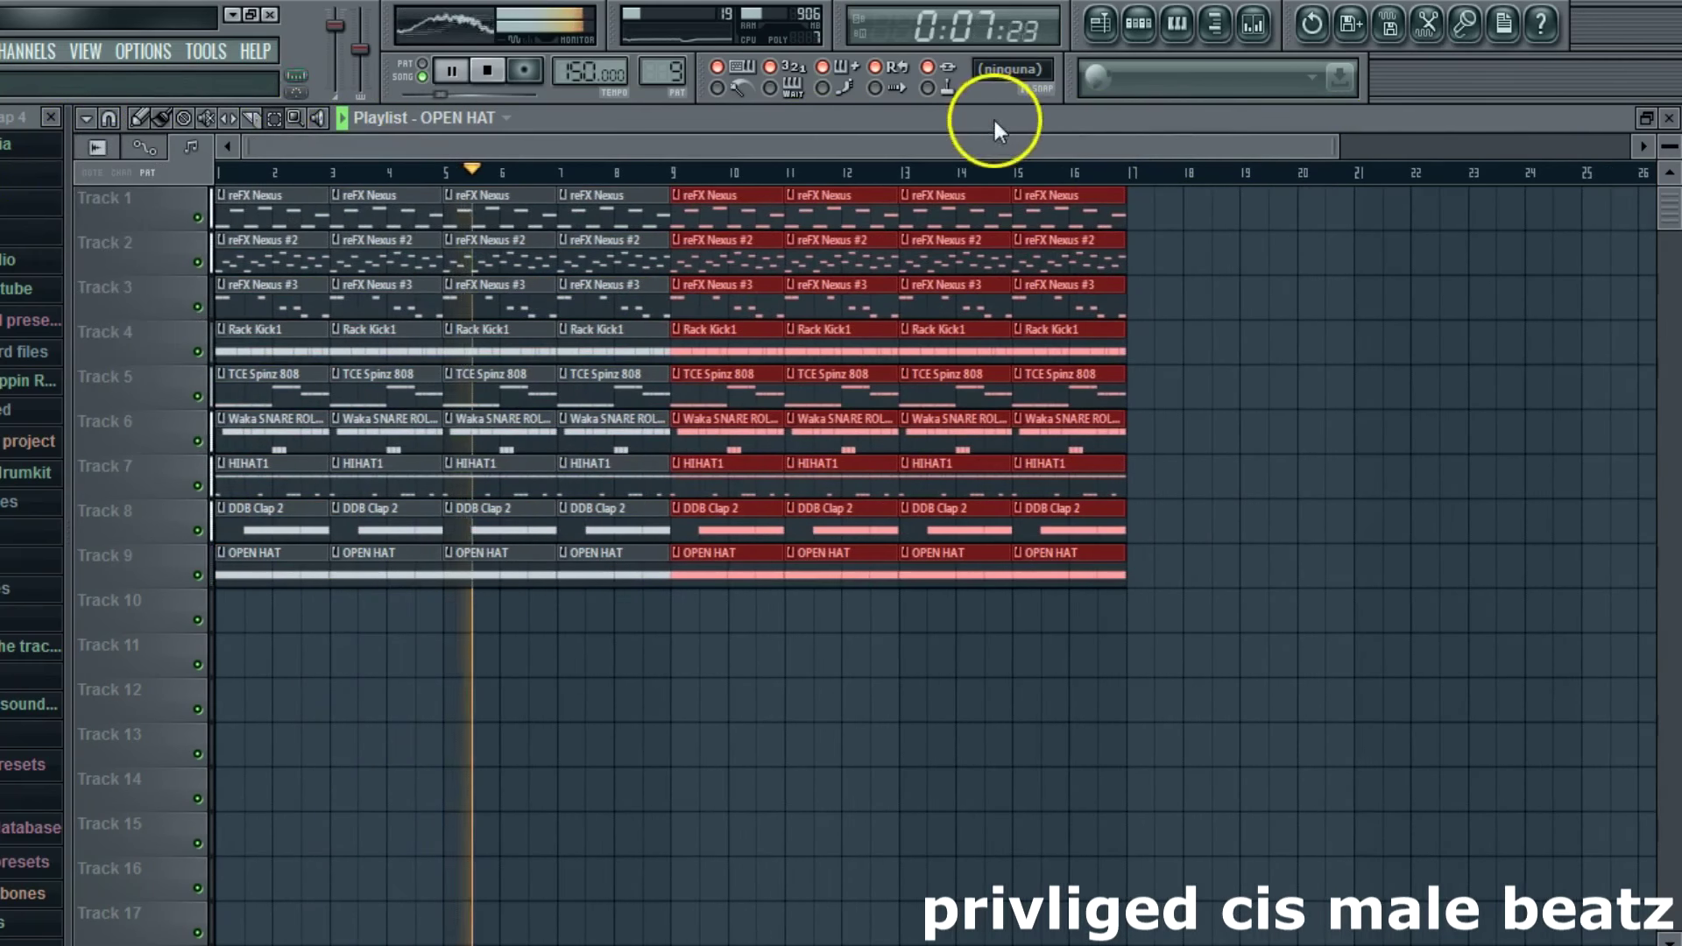
# Step: Select the whole 16-bar arrangement on Tracks 1–9 and duplicate it into bars 17–32
pyautogui.doubleClick(997, 121)
pyautogui.click(276, 156)
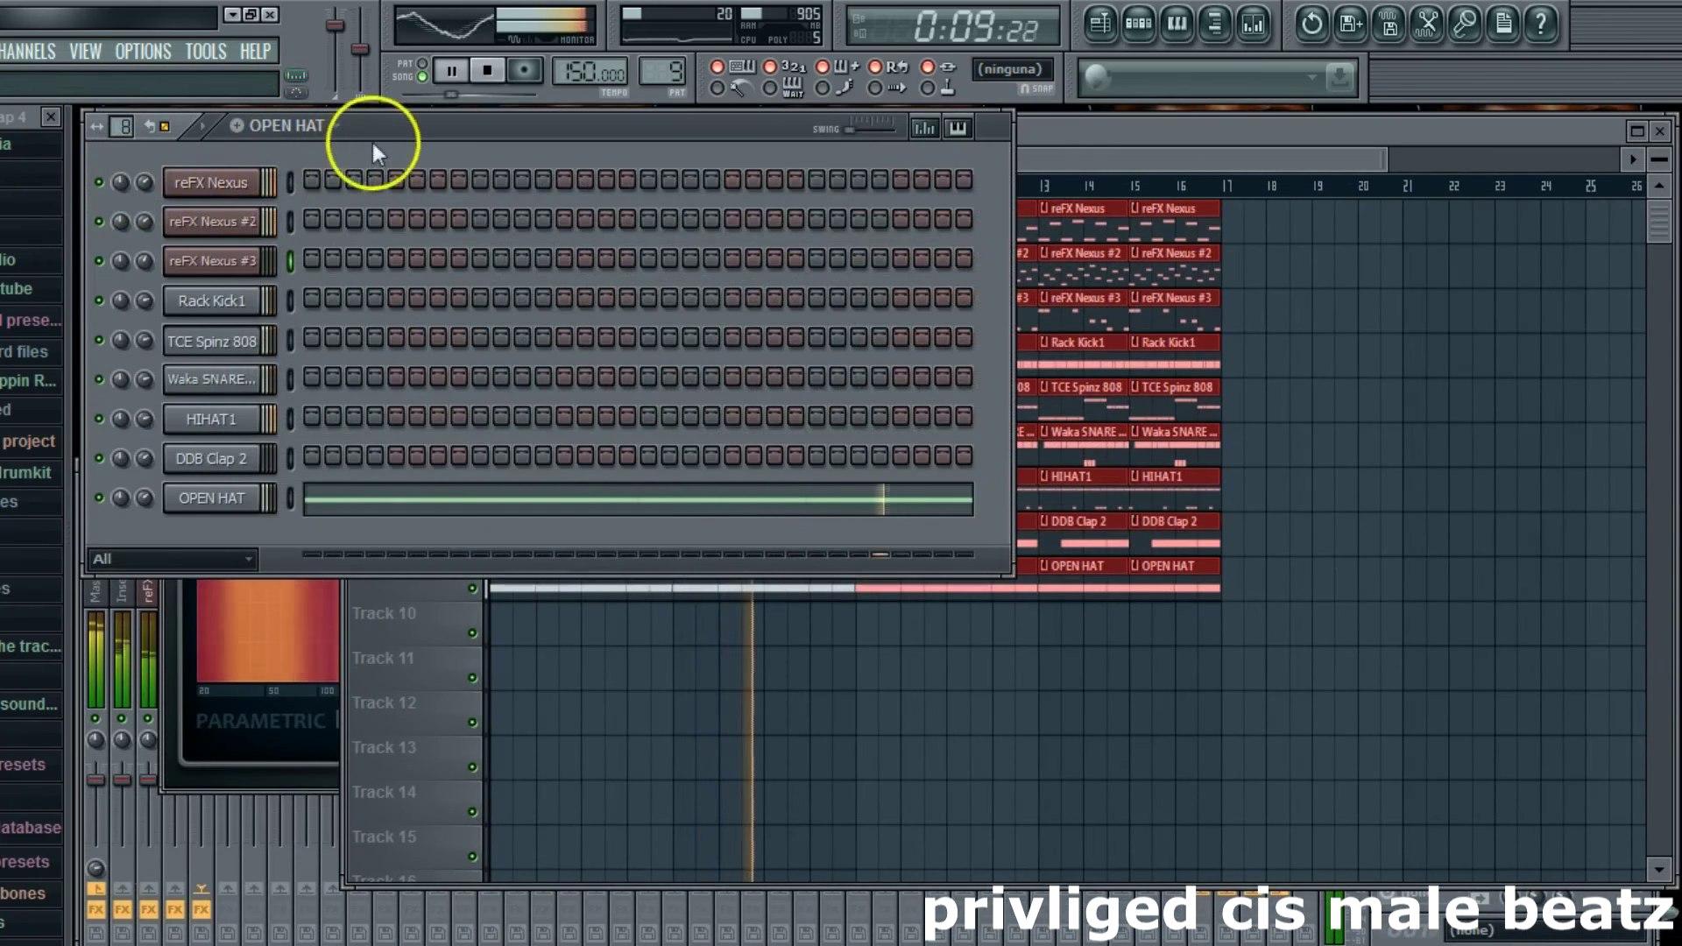
pyautogui.doubleClick(1148, 142)
pyautogui.moveTo(1108, 605); pyautogui.dragTo(215, 186)
pyautogui.click(86, 118)
pyautogui.moveTo(114, 144)
pyautogui.click(344, 228)
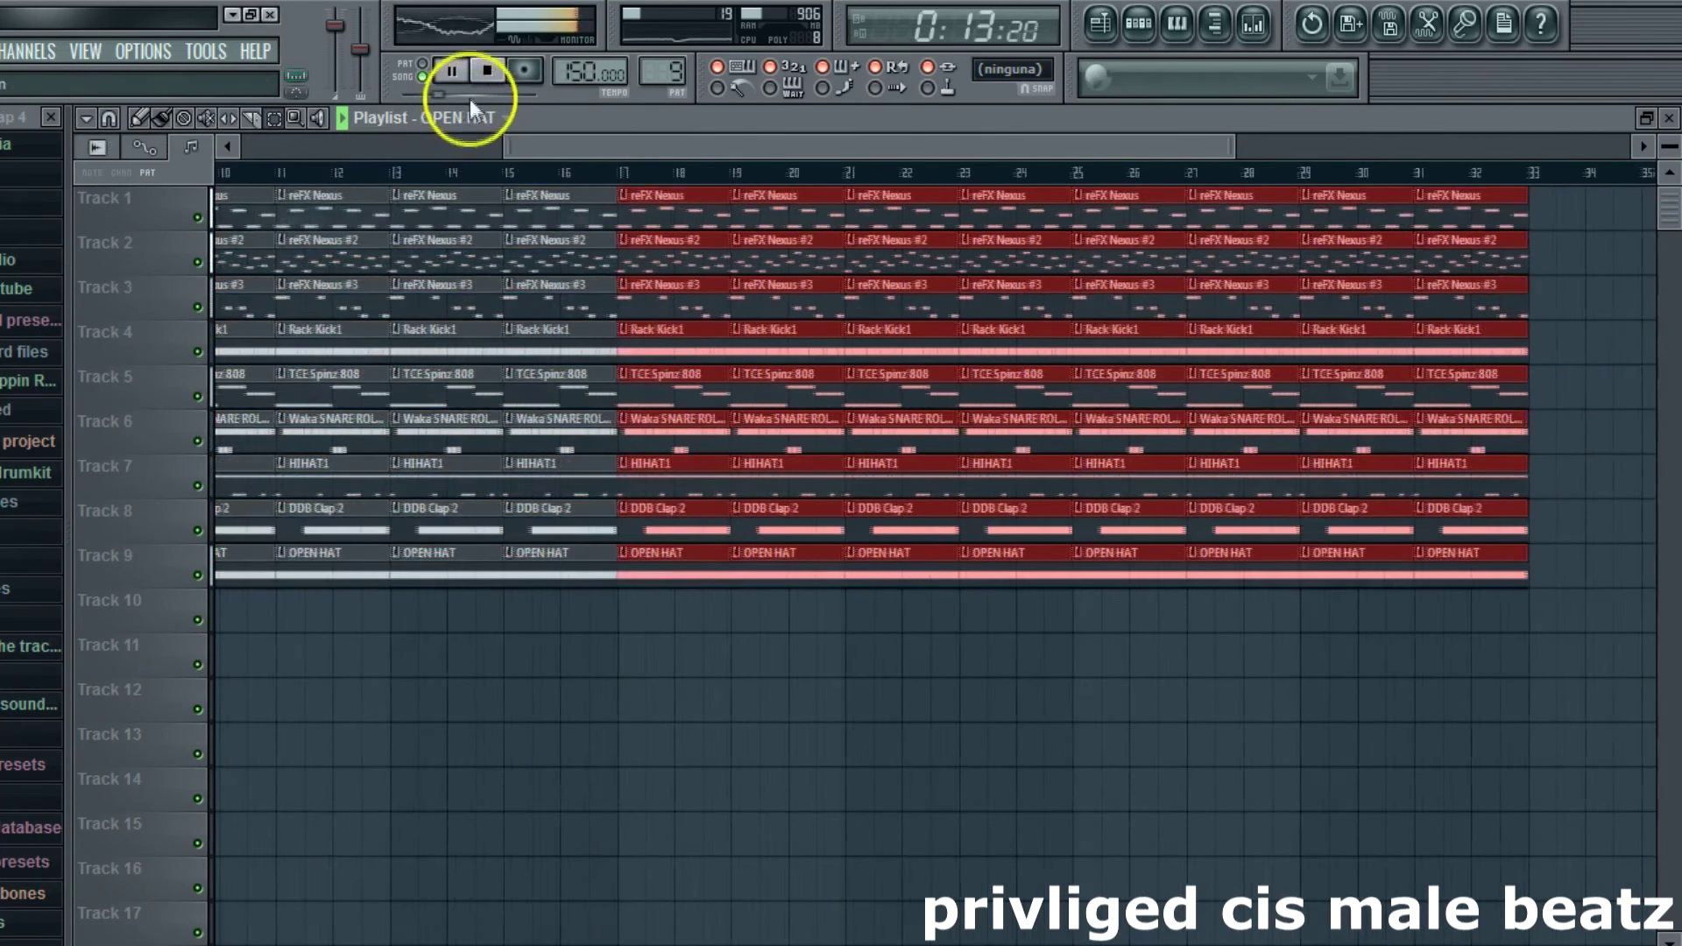
# Step: Stop playback and delete the drum and 808 clips on Tracks 4–9 in bars 1–4
pyautogui.click(487, 70)
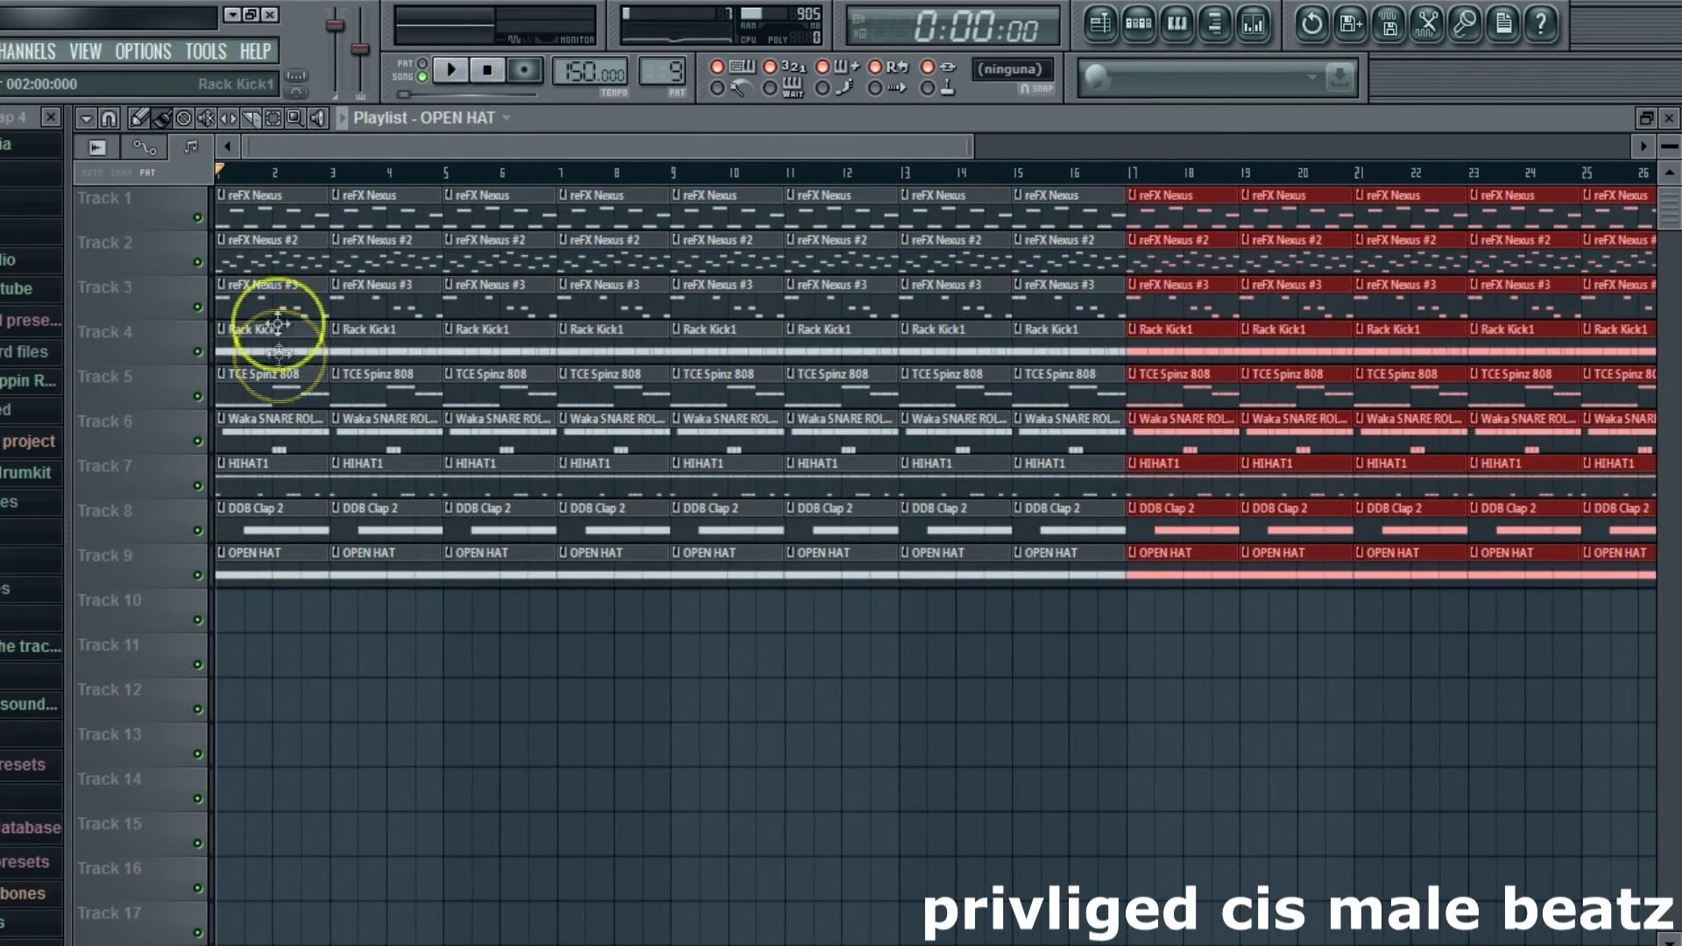
pyautogui.rightClick(289, 425)
pyautogui.rightClick(289, 469)
pyautogui.rightClick(289, 513)
pyautogui.rightClick(290, 561)
pyautogui.rightClick(386, 561)
pyautogui.rightClick(385, 473)
pyautogui.rightClick(385, 386)
pyautogui.rightClick(360, 351)
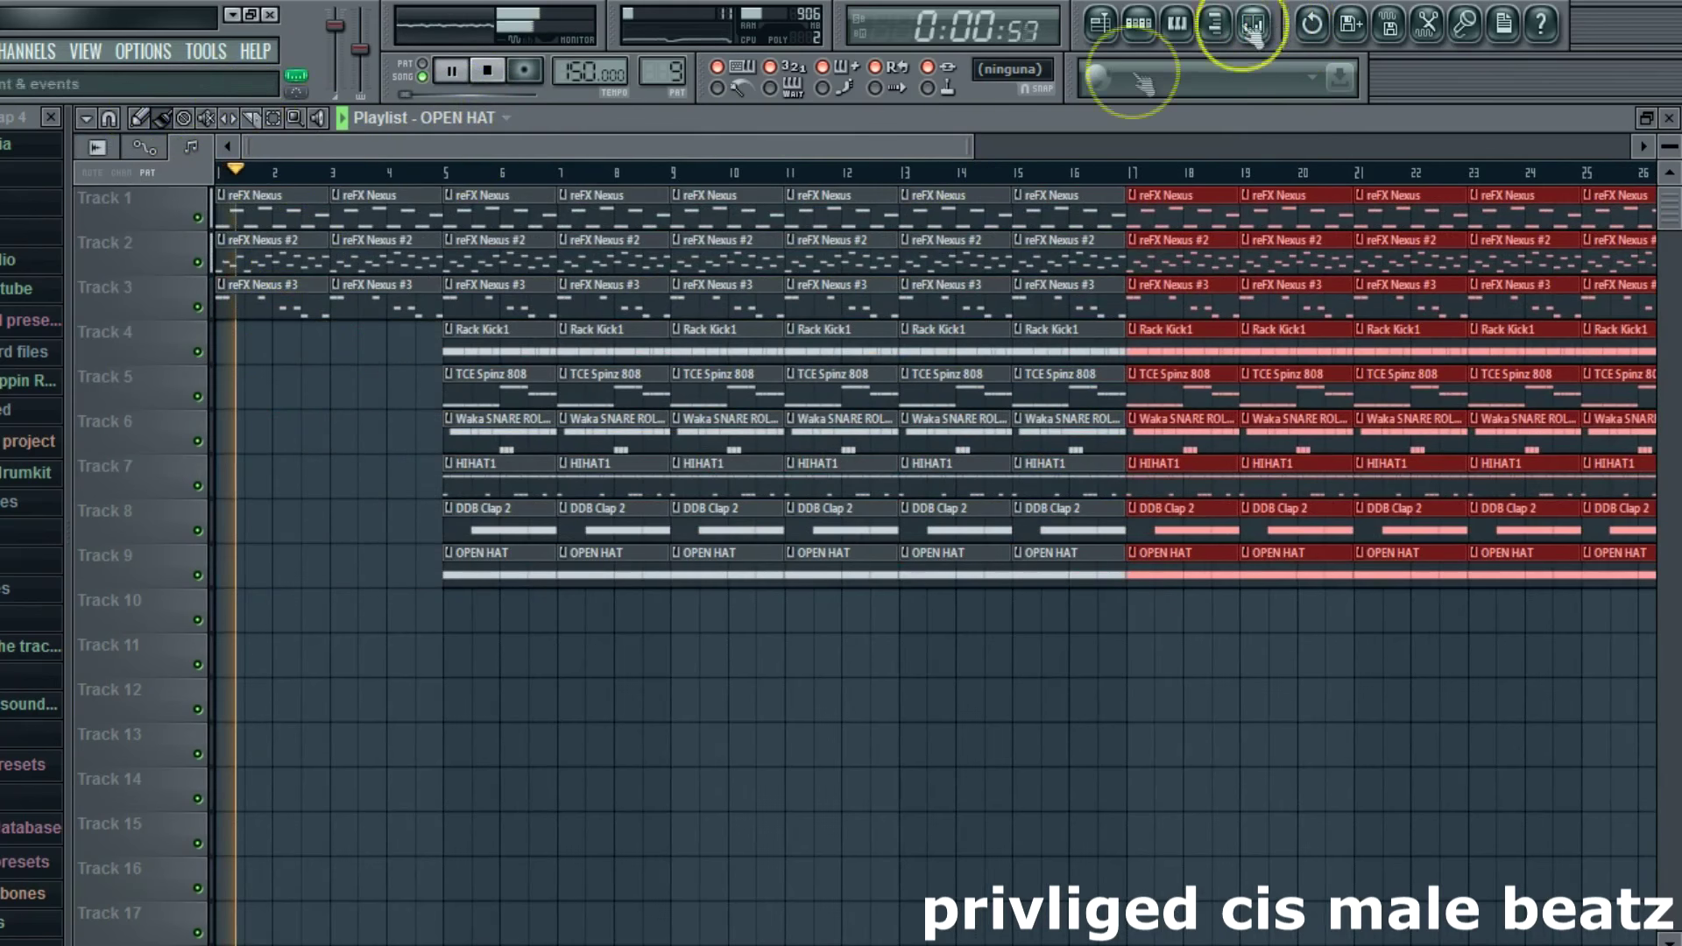
# Step: Delete the reFX Nexus #2 and #3 clips in bars 1–4 and the drum and 808 clips in bars 5–8
pyautogui.moveTo(973, 144); pyautogui.dragTo(1312, 144)
pyautogui.rightClick(333, 256)
pyautogui.rightClick(282, 263)
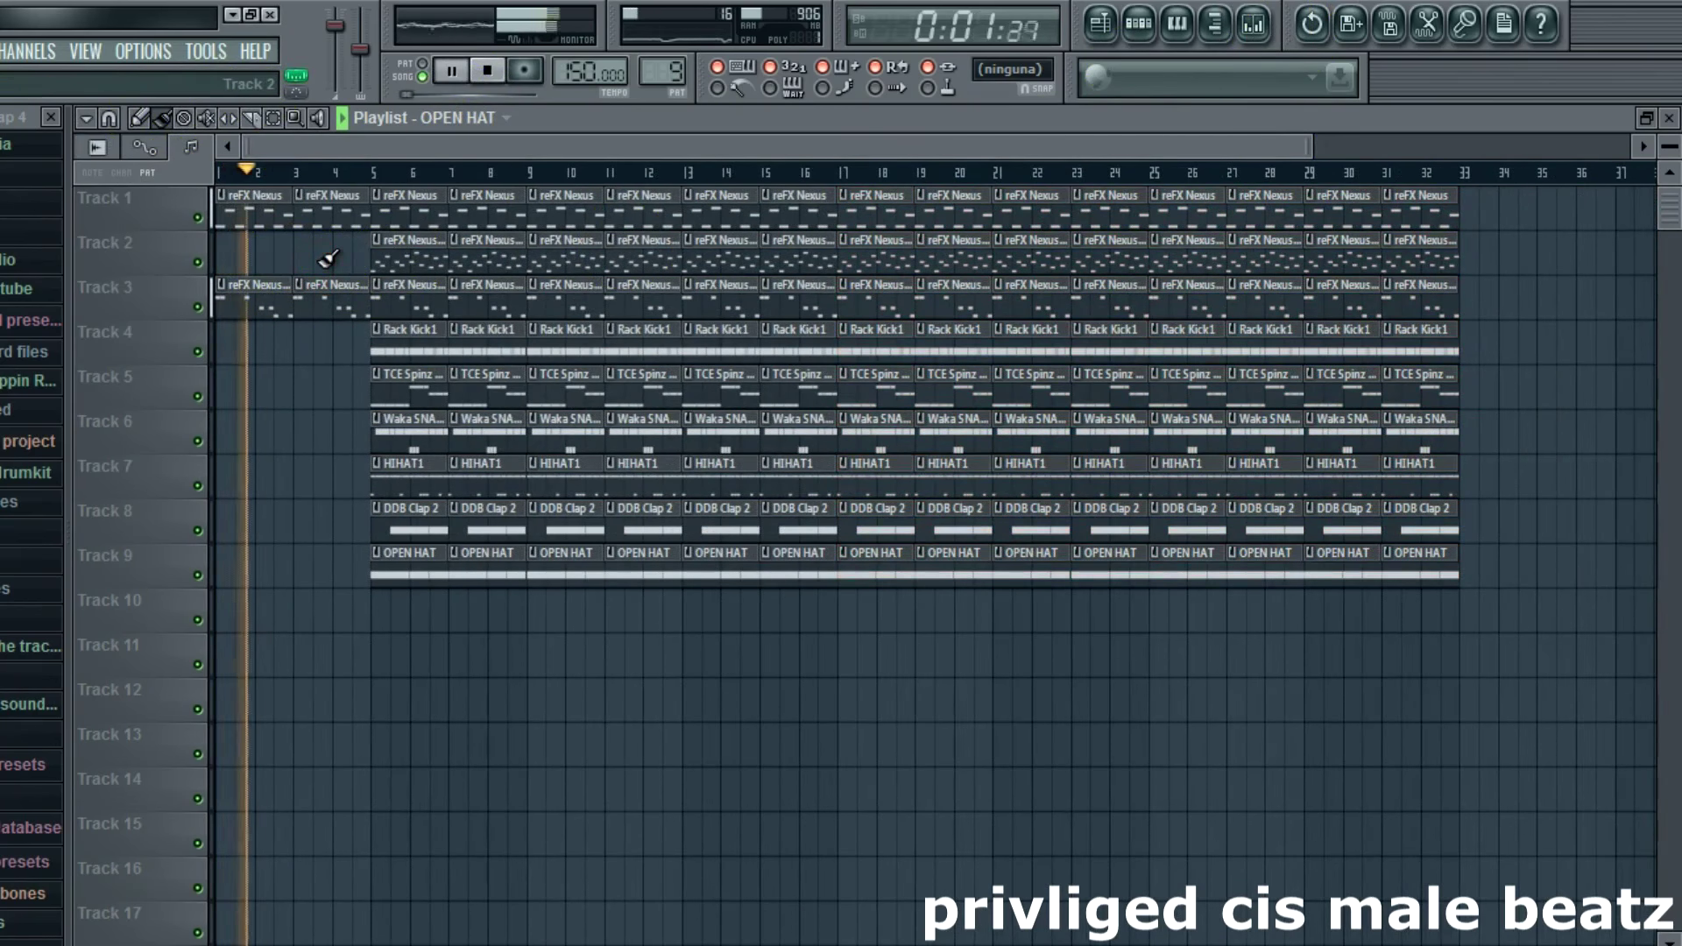
pyautogui.rightClick(277, 304)
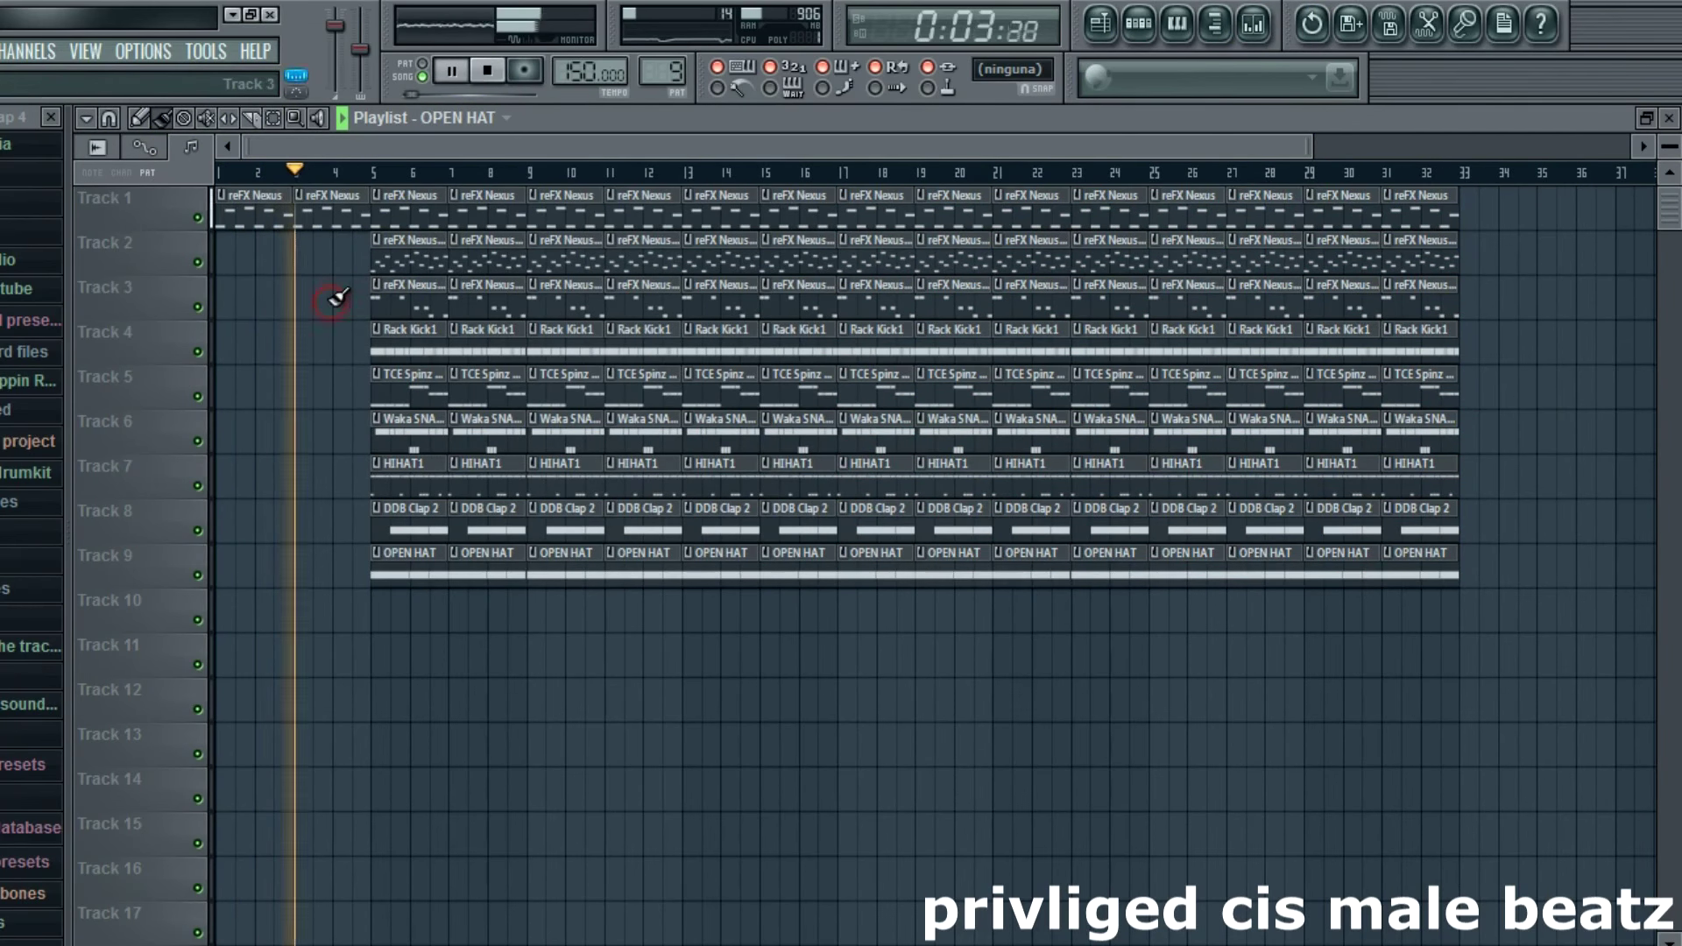
pyautogui.rightClick(410, 349)
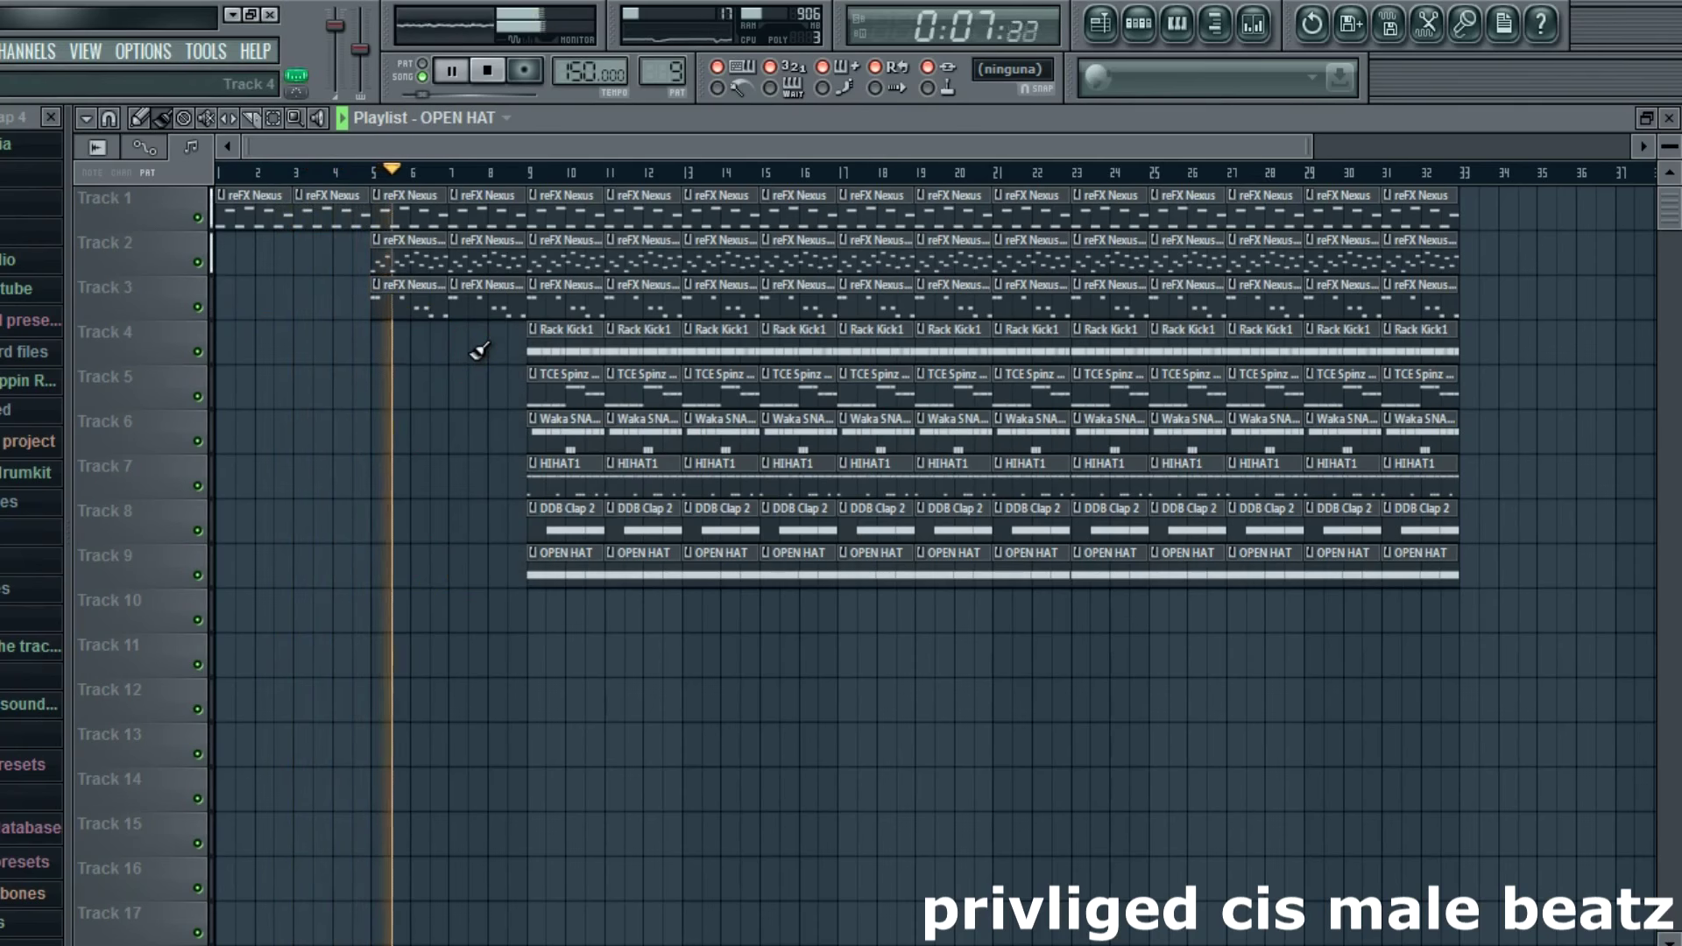
# Step: Delete the reFX Nexus #2, reFX Nexus #3 and OPEN HAT clips in bars 9–12
pyautogui.rightClick(590, 301)
pyautogui.rightClick(629, 289)
pyautogui.rightClick(570, 263)
pyautogui.rightClick(613, 262)
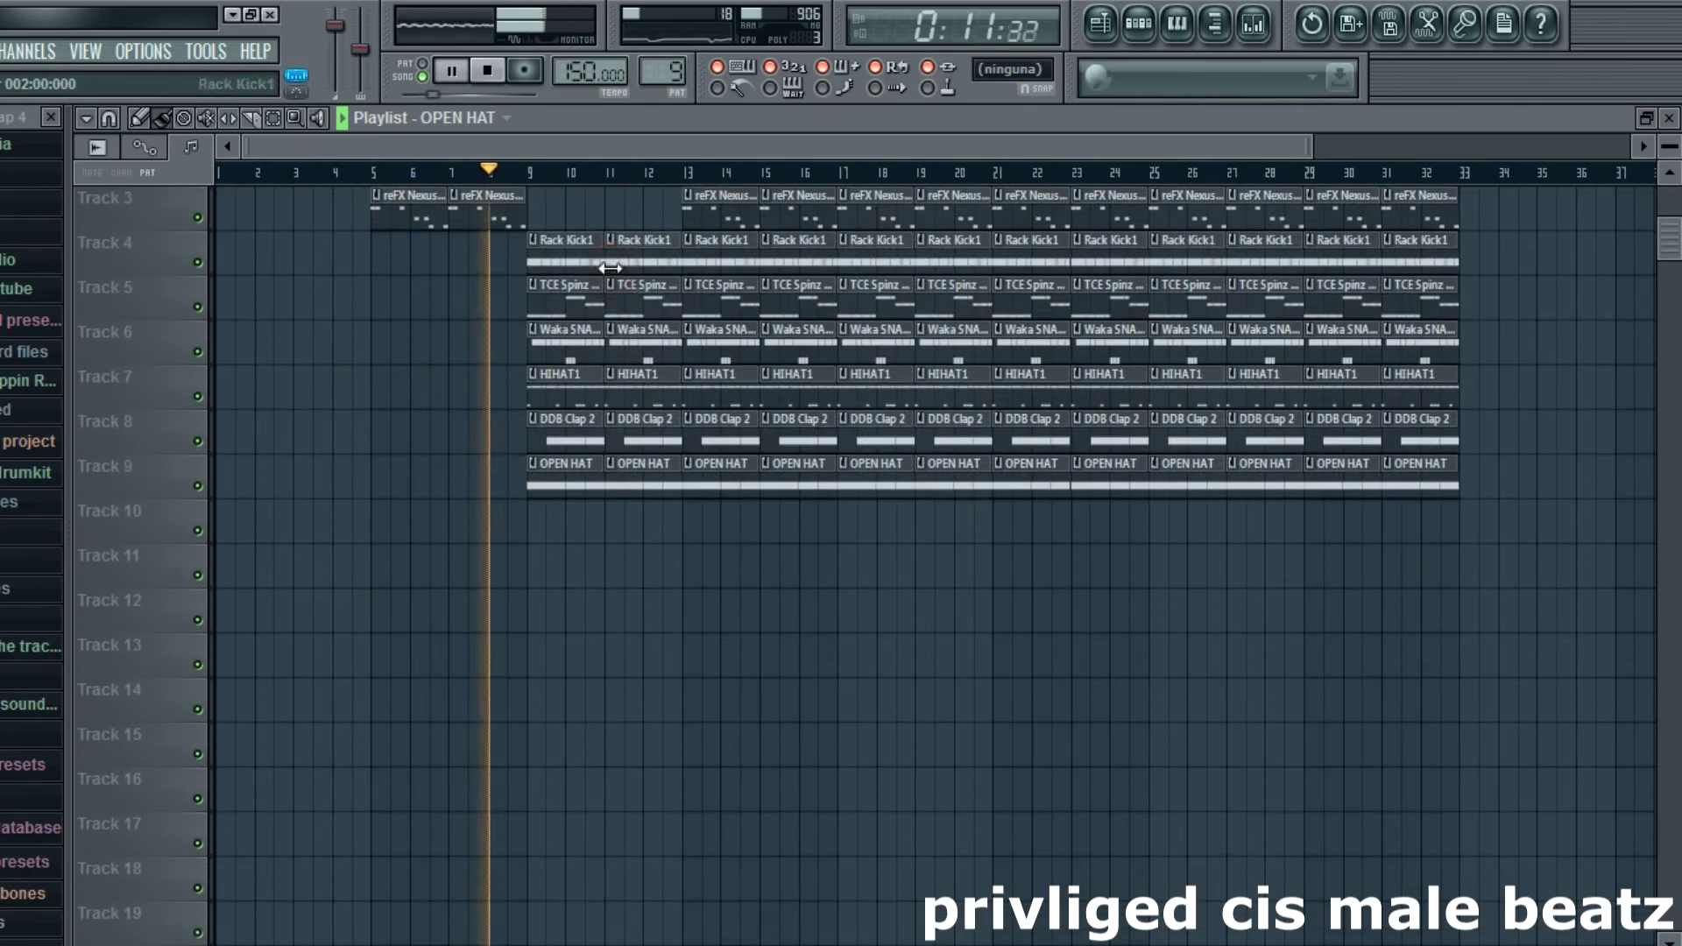
pyautogui.rightClick(601, 570)
pyautogui.rightClick(623, 569)
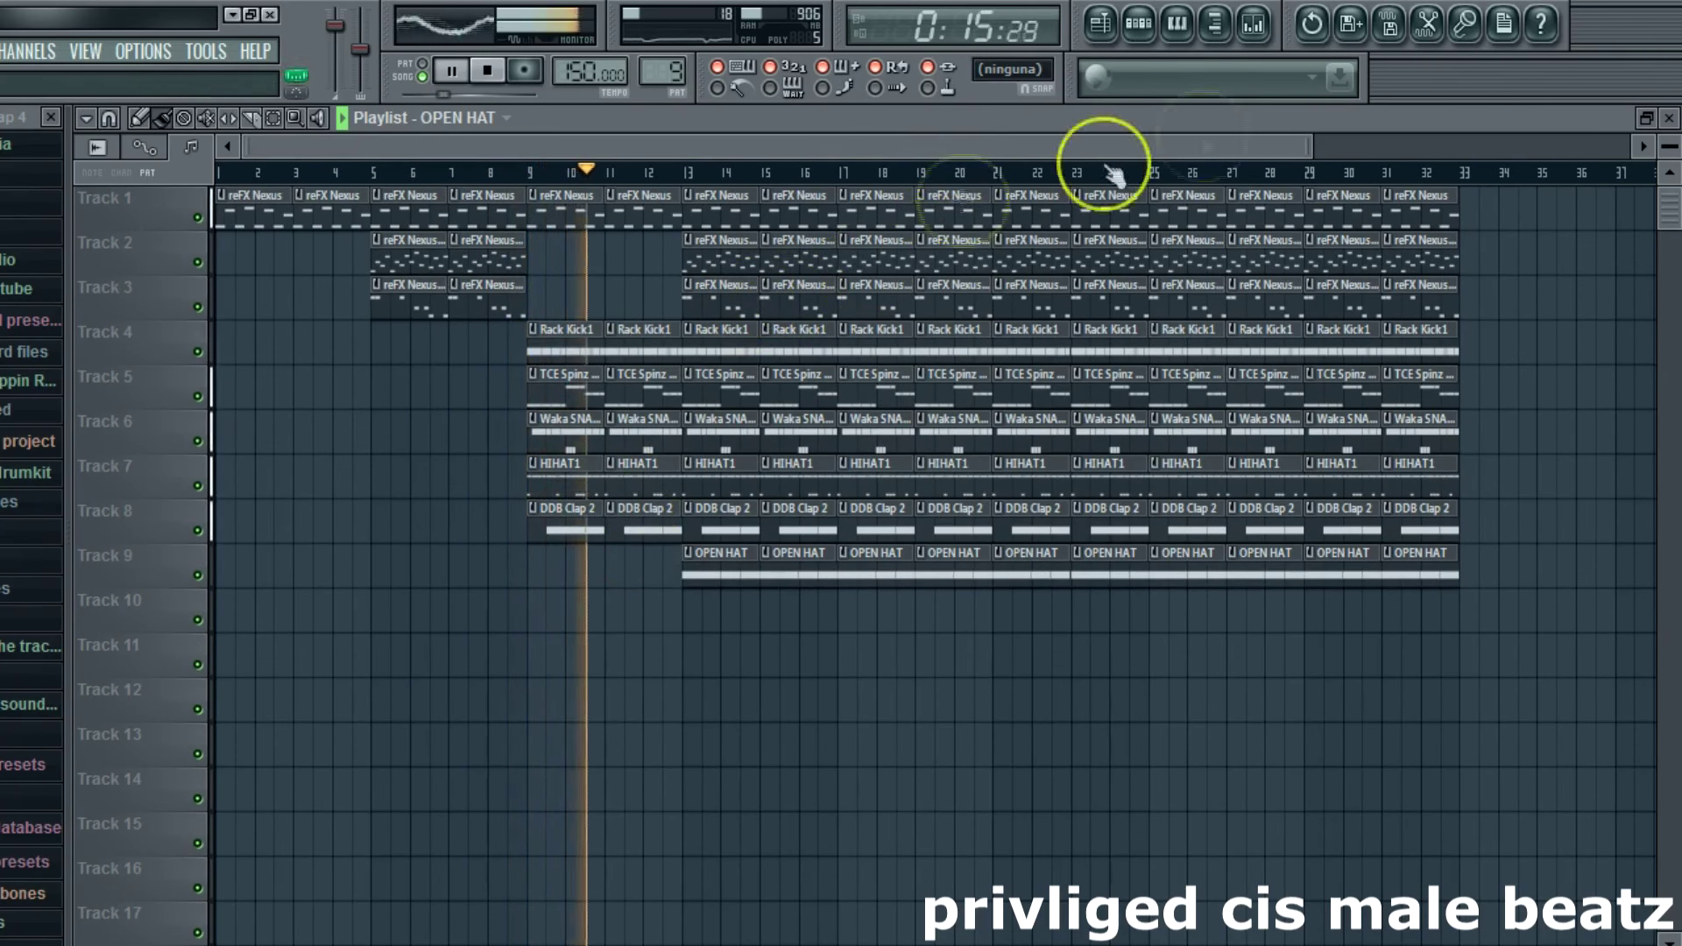
# Step: Delete the reFX Nexus #3 and reFX Nexus #2 clips in bars 13–16
pyautogui.moveTo(1312, 137); pyautogui.dragTo(1462, 142)
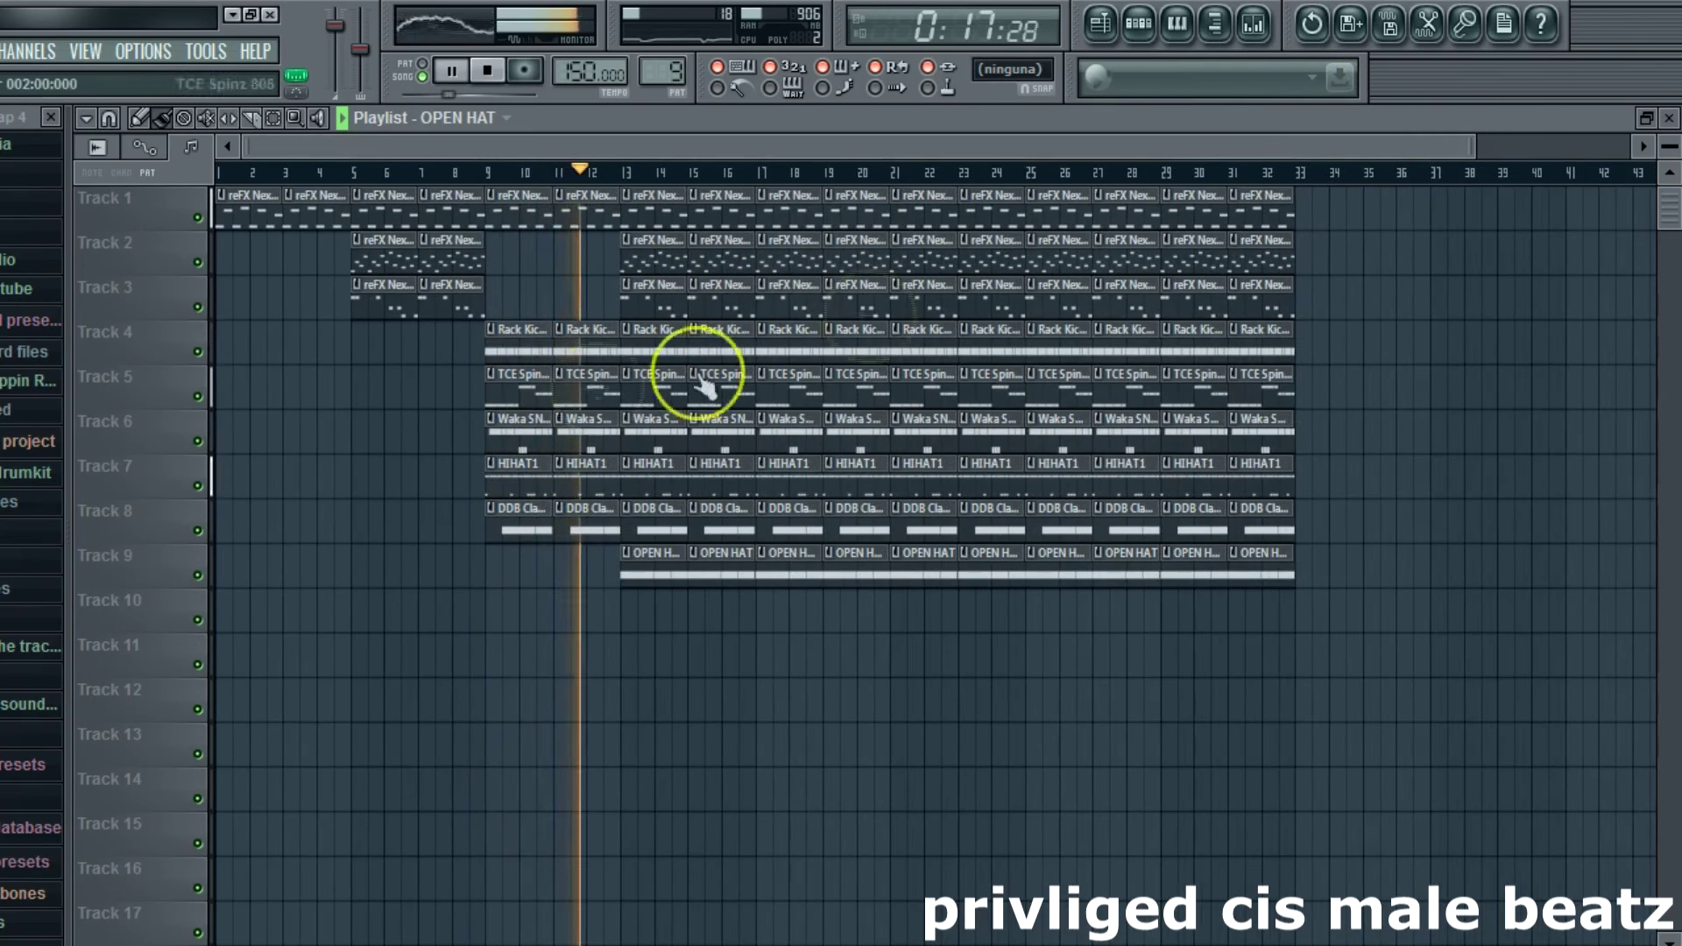
pyautogui.rightClick(639, 303)
pyautogui.rightClick(653, 258)
pyautogui.rightClick(717, 273)
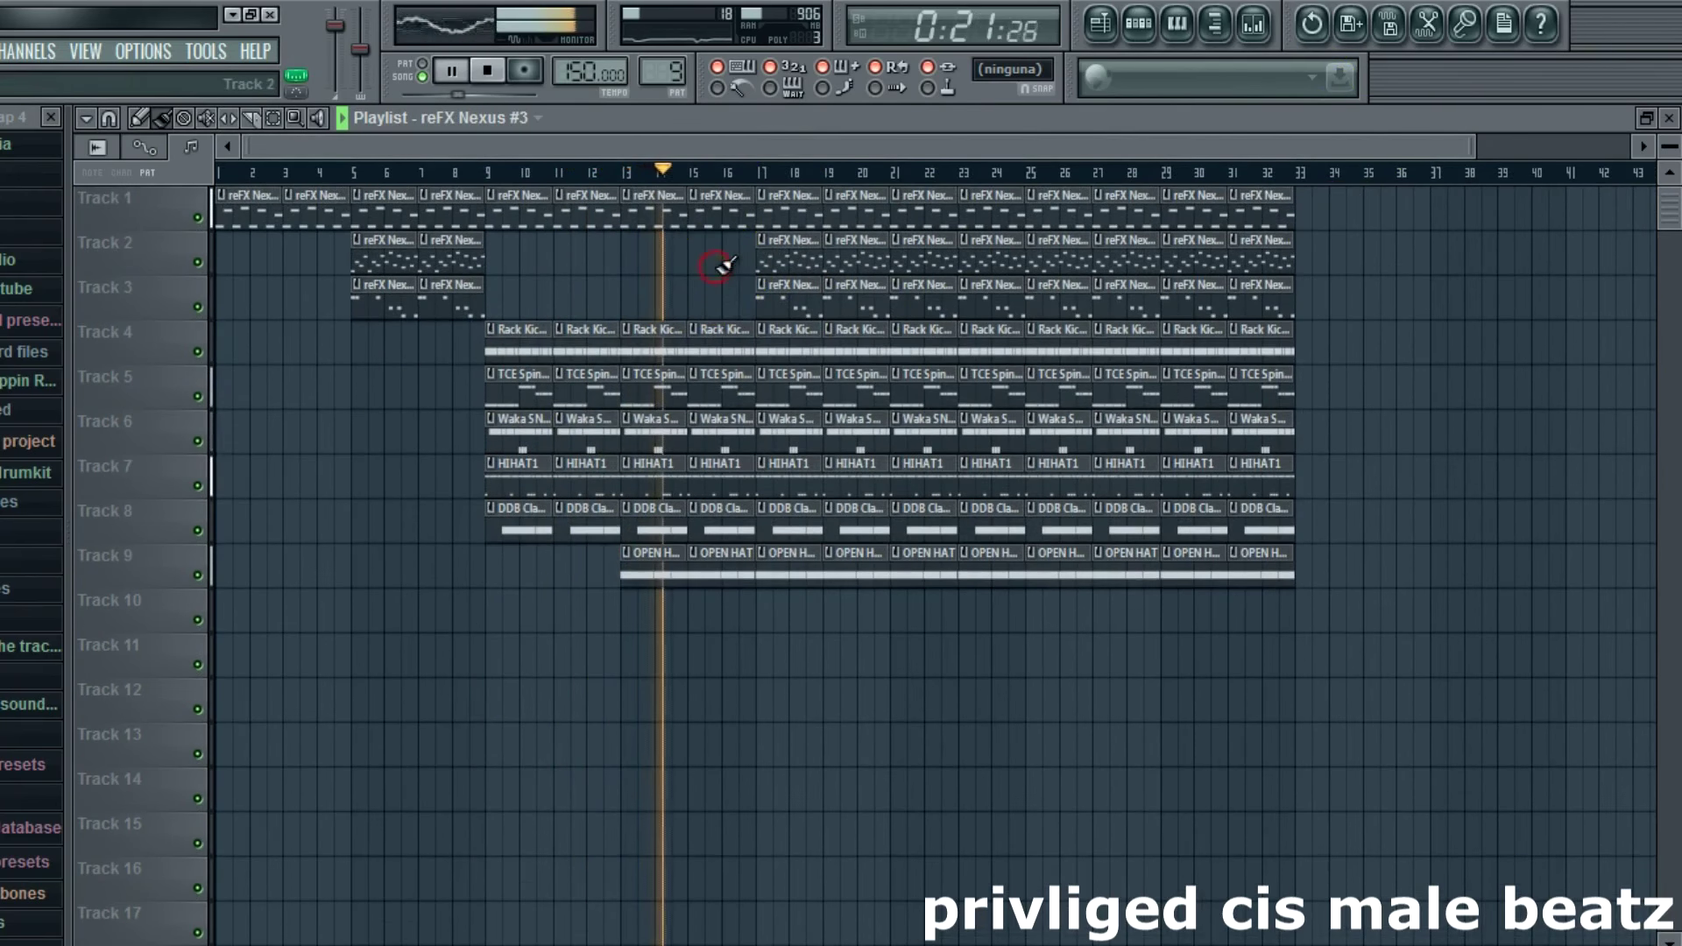
# Step: Delete the Rack Kick1 clips on Track 4 and the reFX Nexus clips on Track 1 in bars 17–24
pyautogui.rightClick(796, 338)
pyautogui.rightClick(863, 343)
pyautogui.rightClick(929, 350)
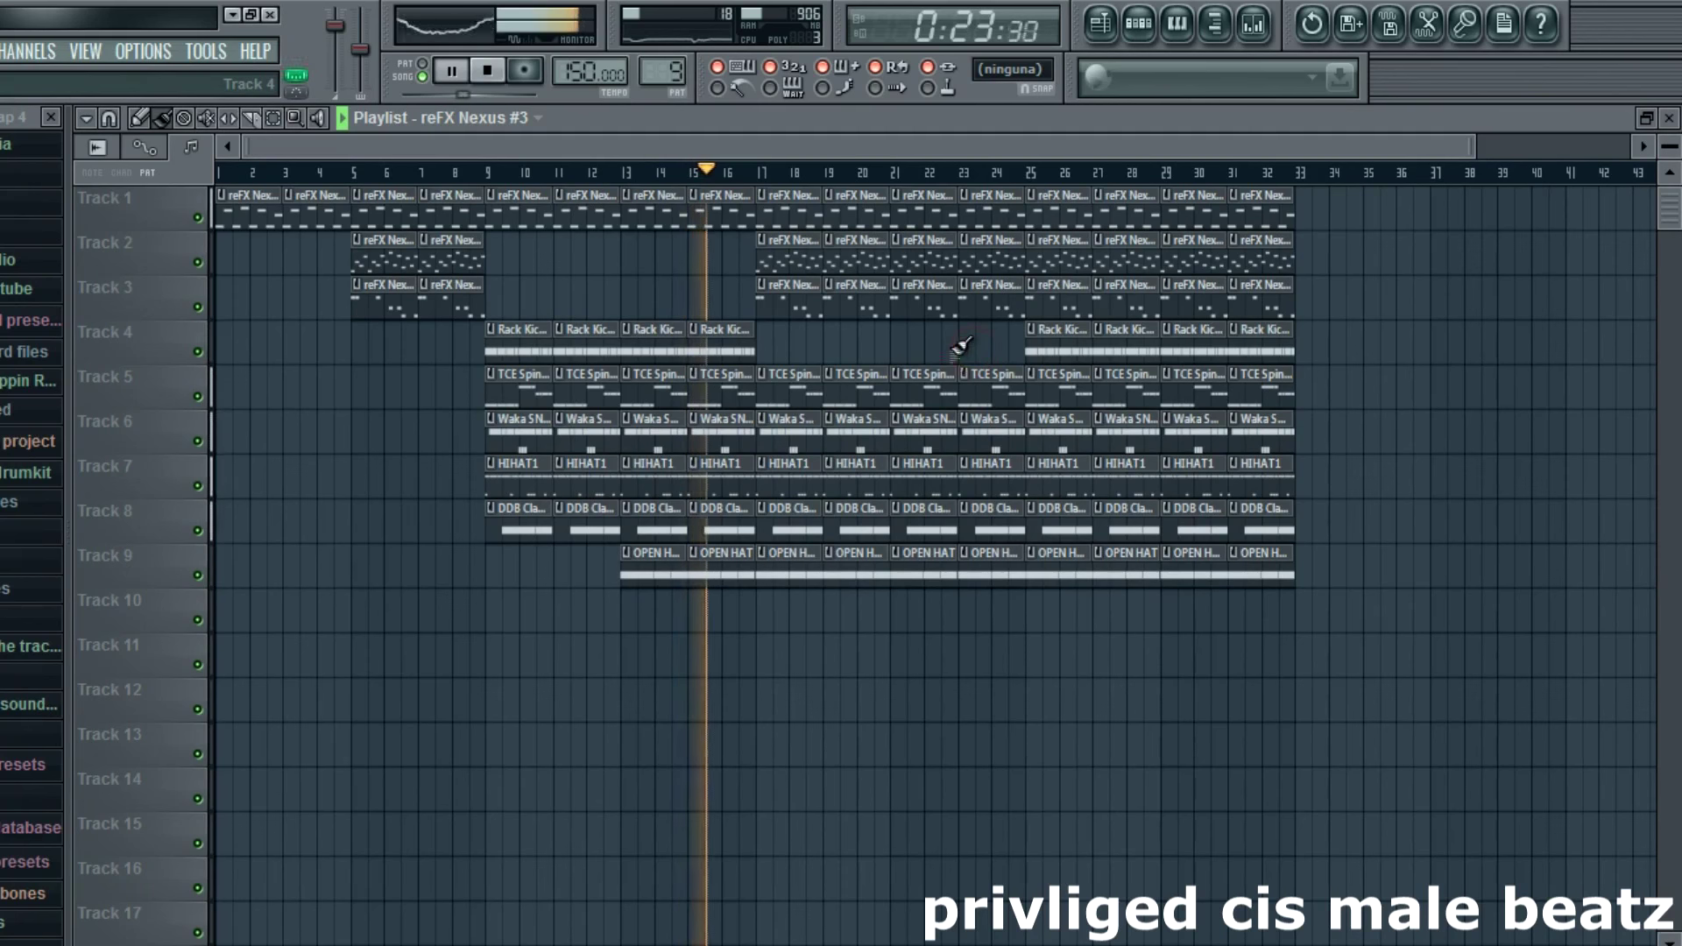
pyautogui.rightClick(797, 215)
pyautogui.rightClick(863, 219)
pyautogui.rightClick(929, 224)
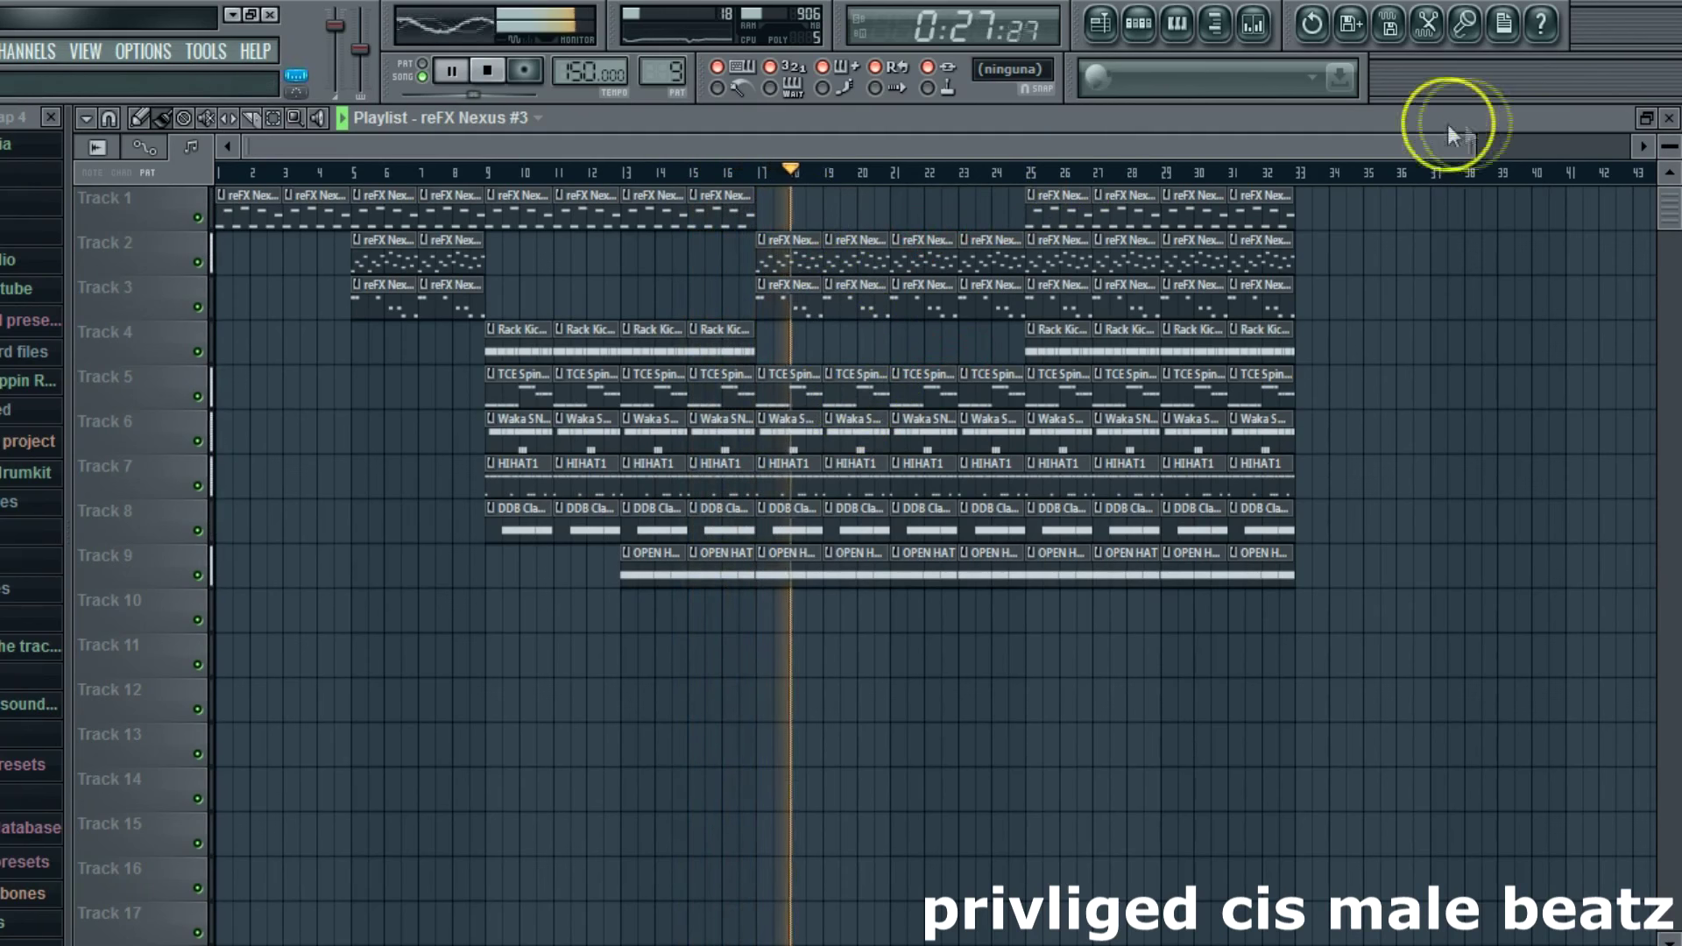
# Step: Duplicate all the clips in bars 25–32 into bars 33–40
pyautogui.moveTo(1483, 145); pyautogui.dragTo(1536, 143)
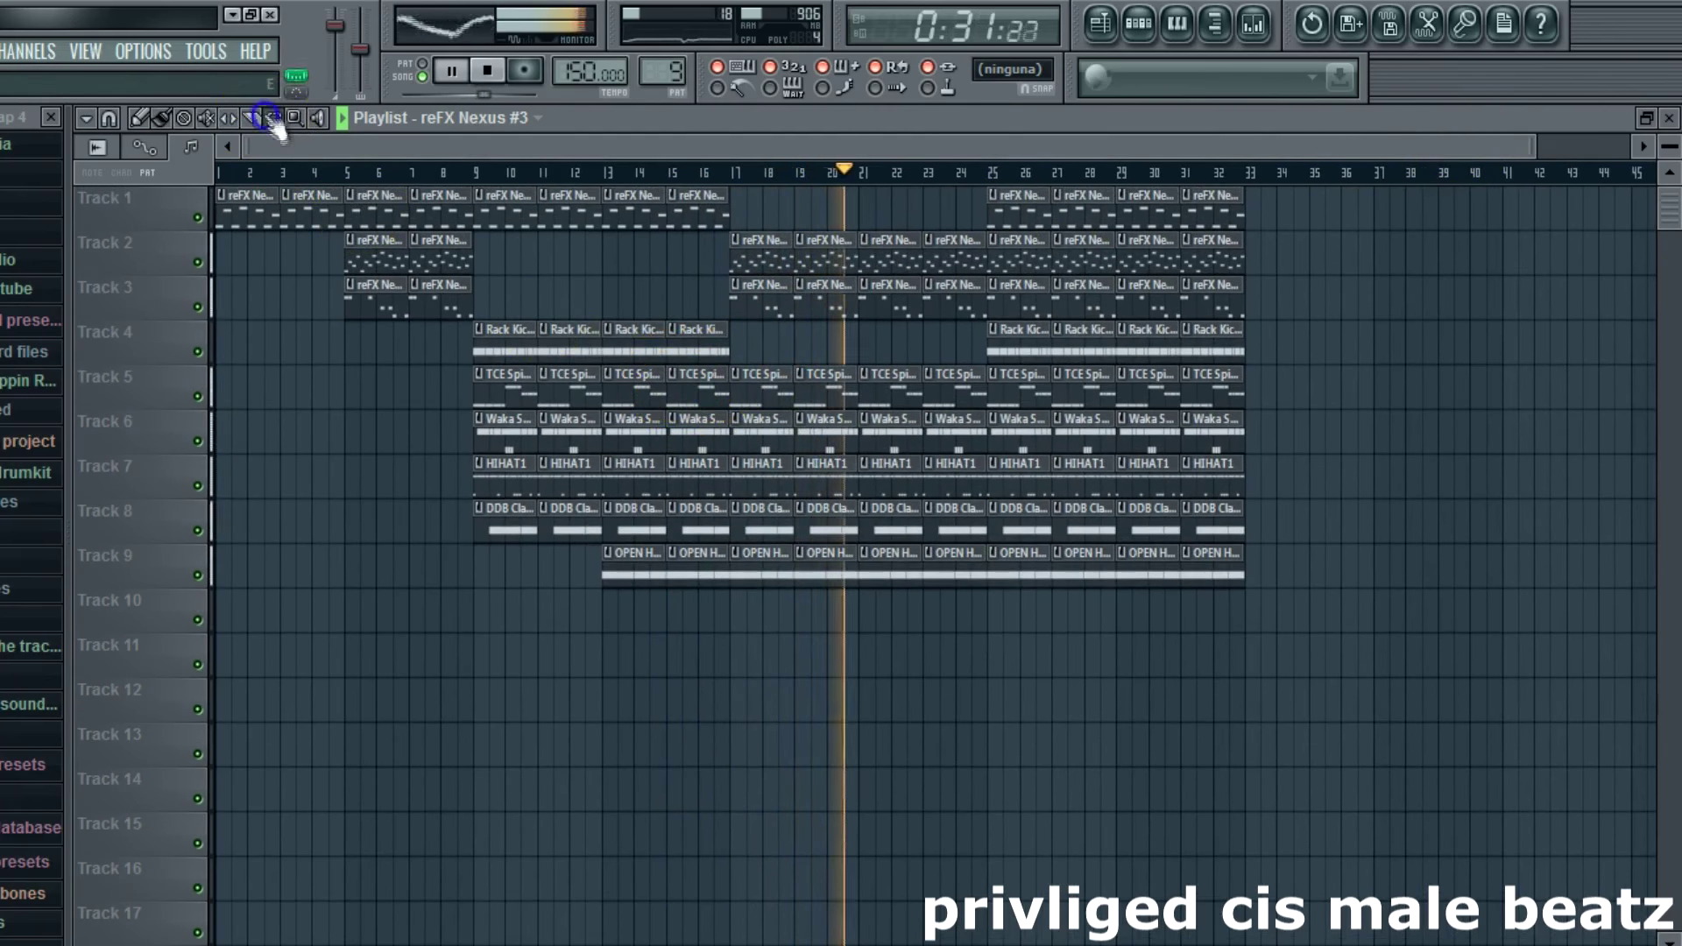
pyautogui.moveTo(1258, 628); pyautogui.dragTo(987, 180)
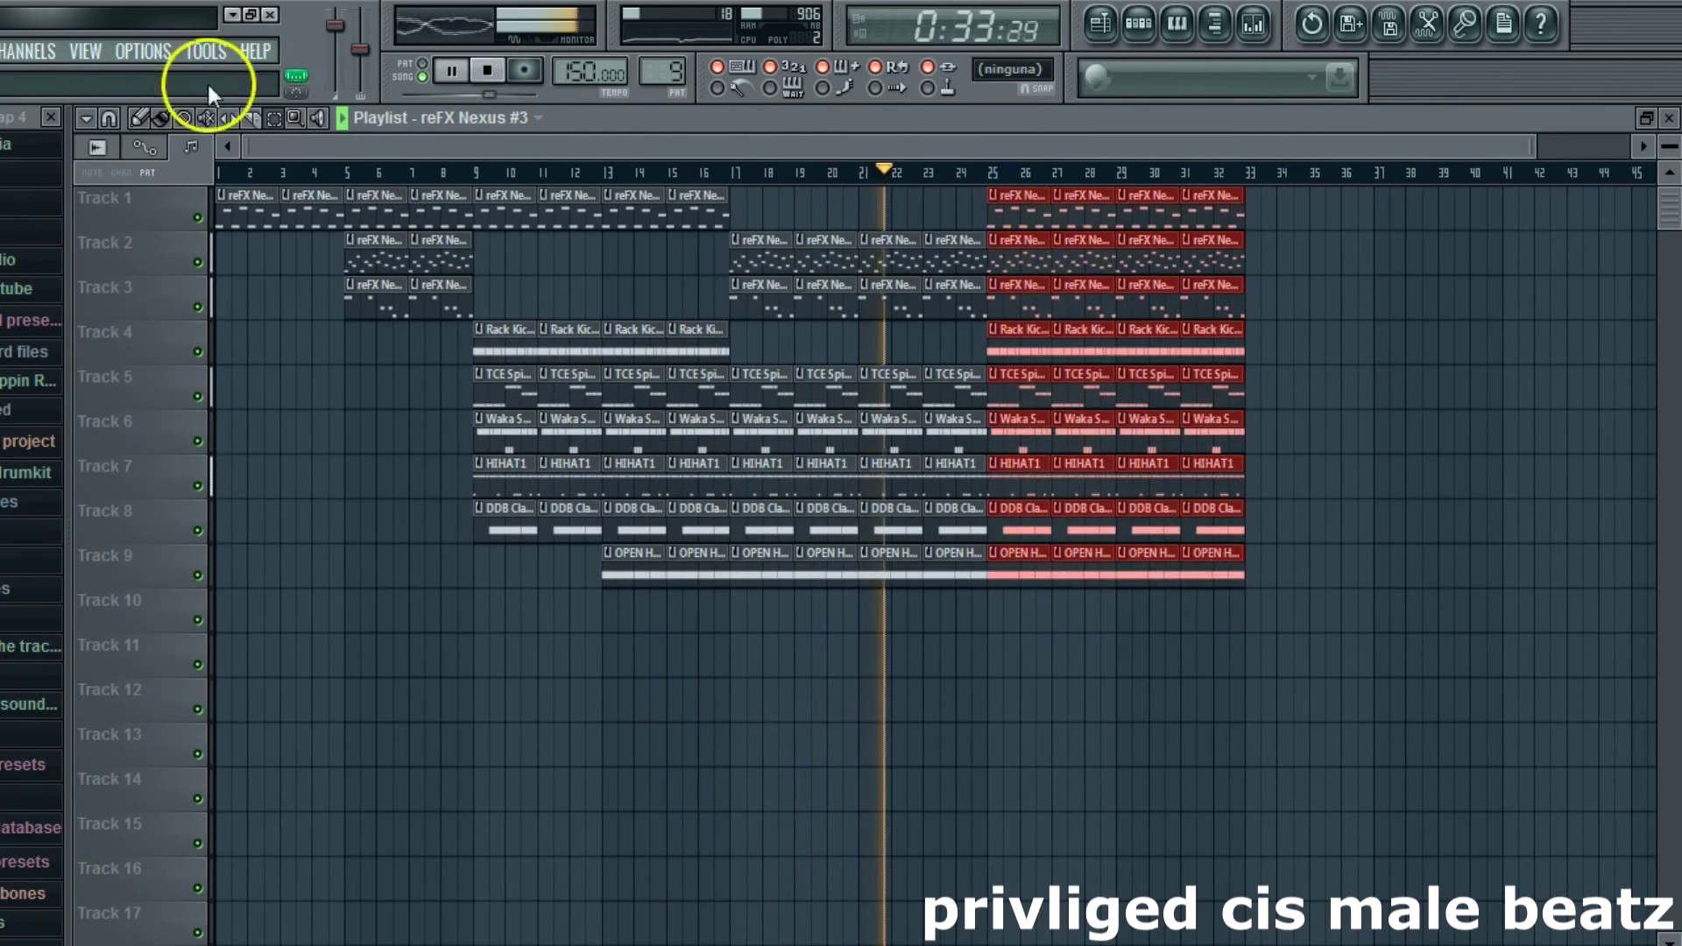
pyautogui.click(84, 119)
pyautogui.click(304, 217)
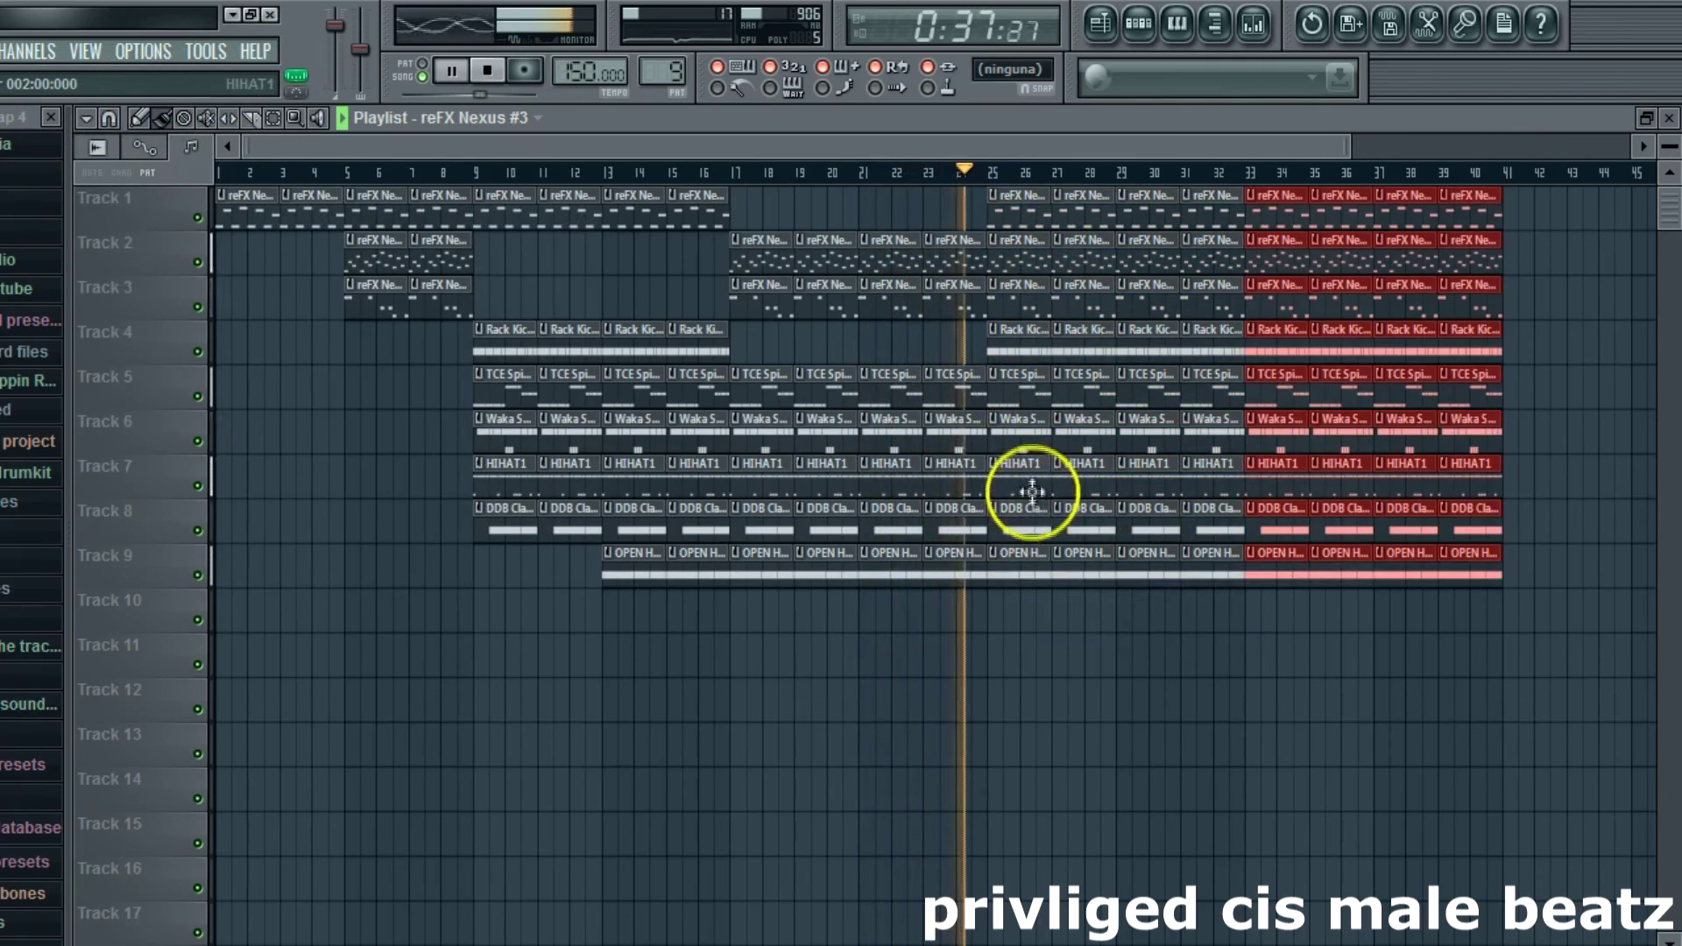
# Step: Delete the HIHAT1 clips on Track 7 and the reFX Nexus clips on Track 3 in bars 25–32
pyautogui.rightClick(1032, 493)
pyautogui.rightClick(1085, 487)
pyautogui.rightClick(1126, 486)
pyautogui.rightClick(1041, 279)
pyautogui.rightClick(1100, 298)
pyautogui.rightClick(1164, 303)
pyautogui.rightClick(1234, 302)
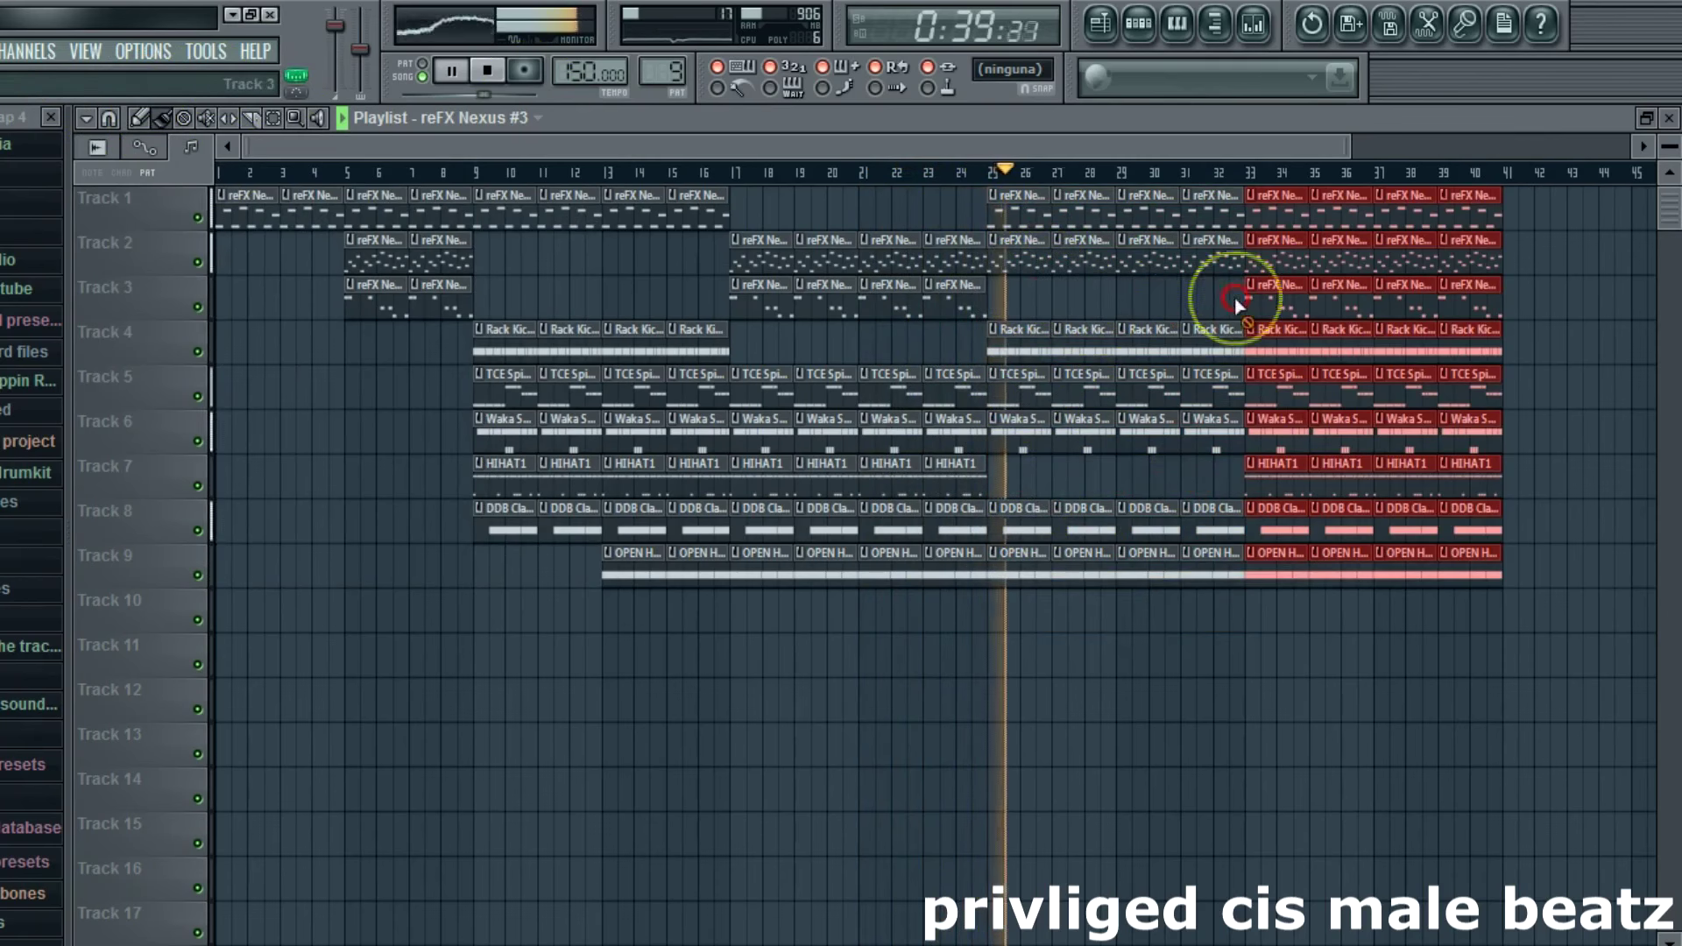
# Step: Delete the OPEN HAT clips on Track 9 in bars 25–32 and deselect the duplicated clips
pyautogui.moveTo(1357, 151); pyautogui.dragTo(1510, 150)
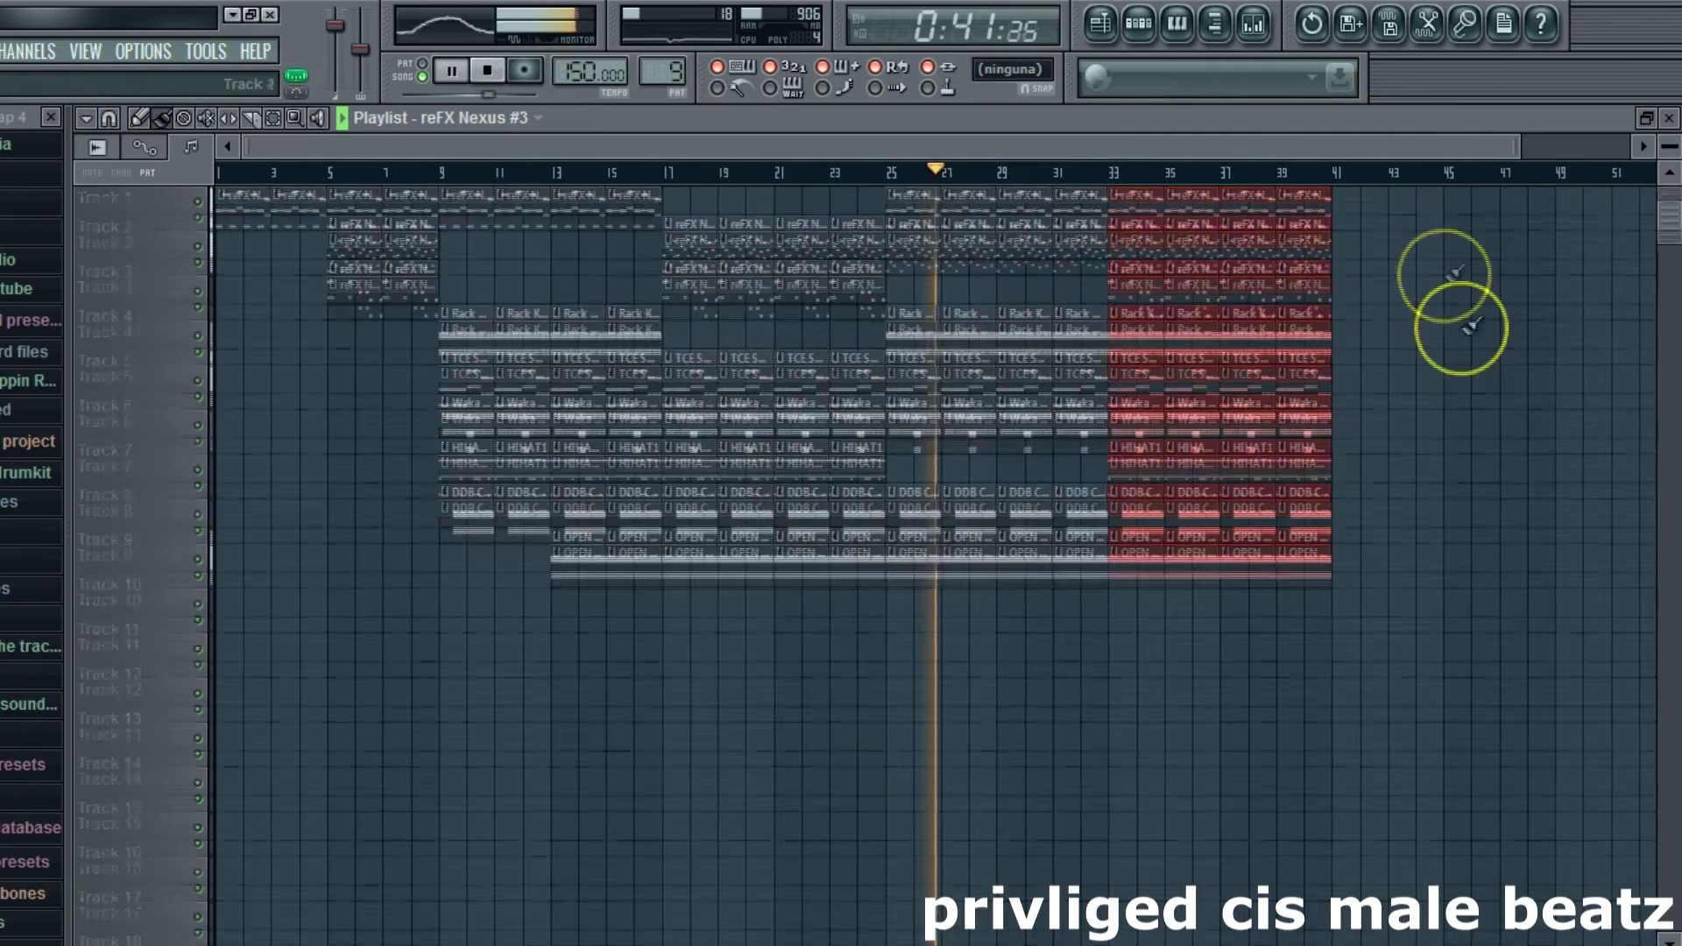
pyautogui.rightClick(919, 564)
pyautogui.rightClick(983, 563)
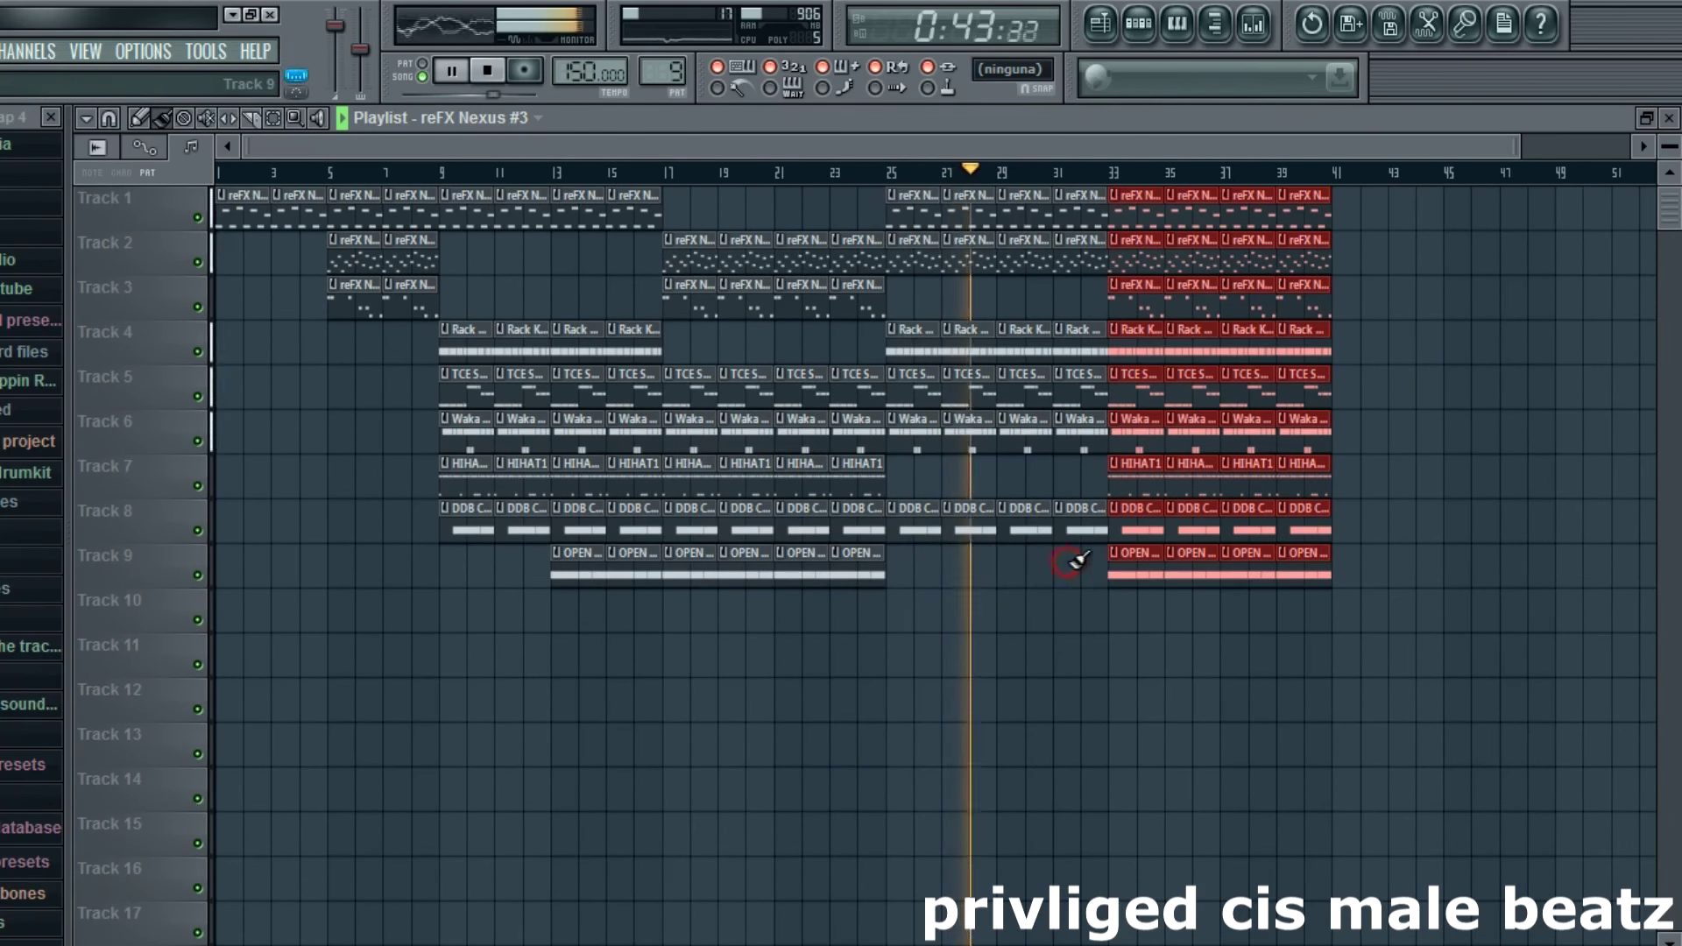
pyautogui.rightClick(1070, 563)
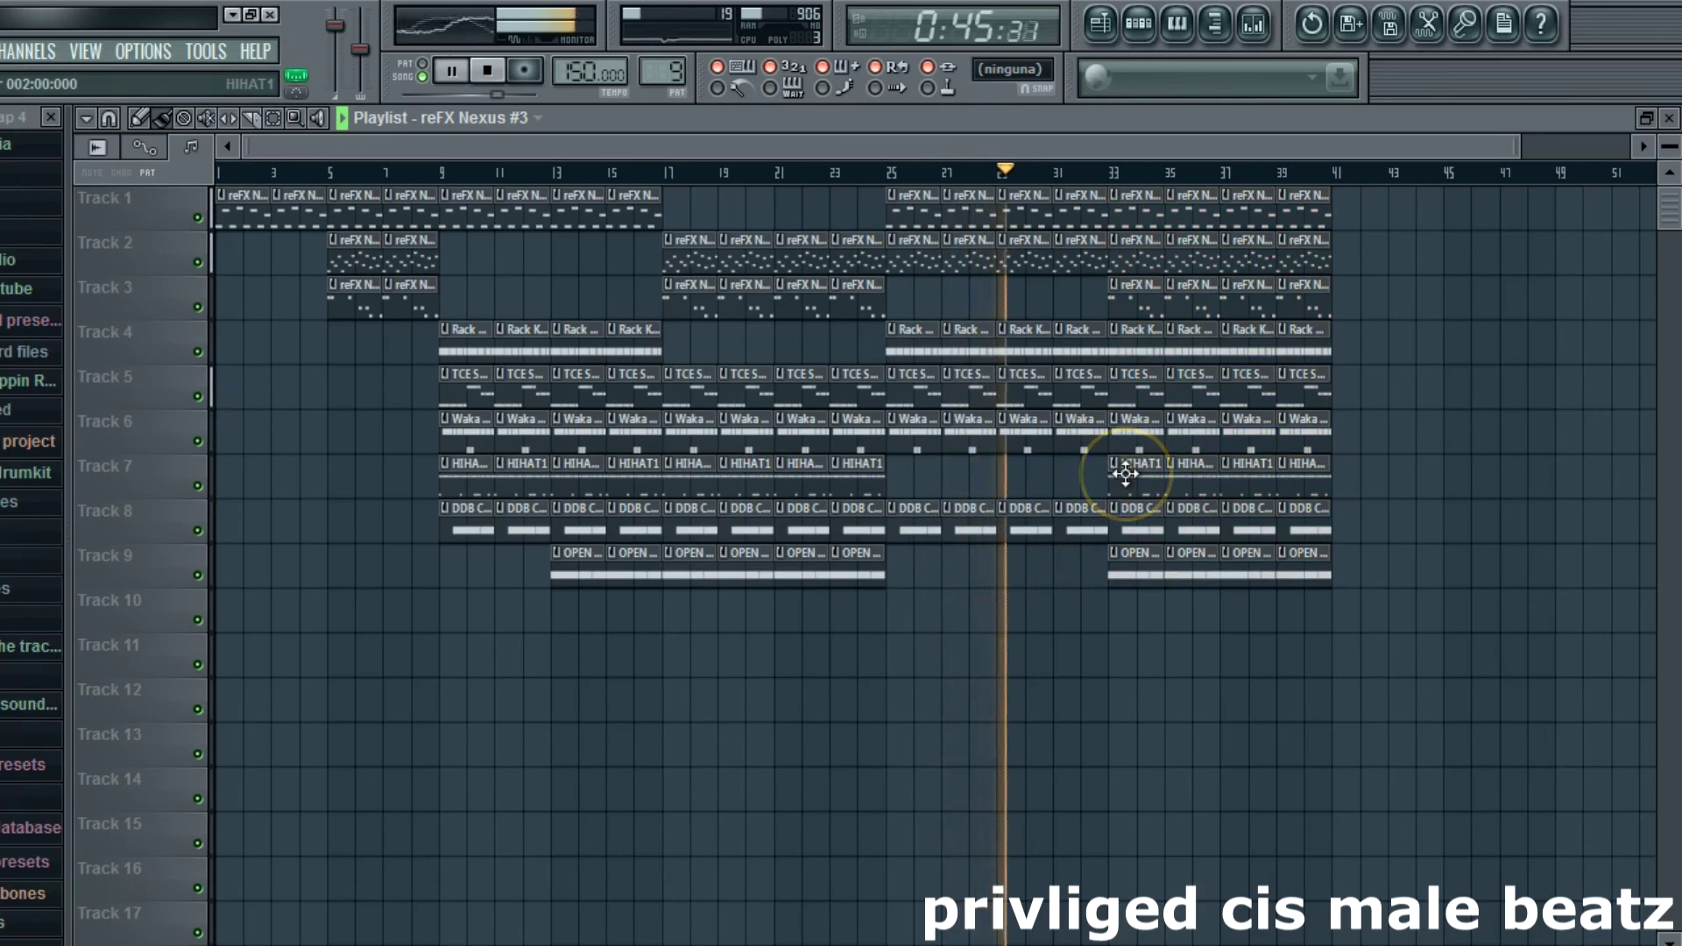
# Step: Delete the DDB Clap clips on Track 8 and the Waka snare clips on Track 6 in bars 33–40
pyautogui.click(1128, 287)
pyautogui.click(1138, 375)
pyautogui.click(1146, 345)
pyautogui.click(1146, 432)
pyautogui.click(1146, 516)
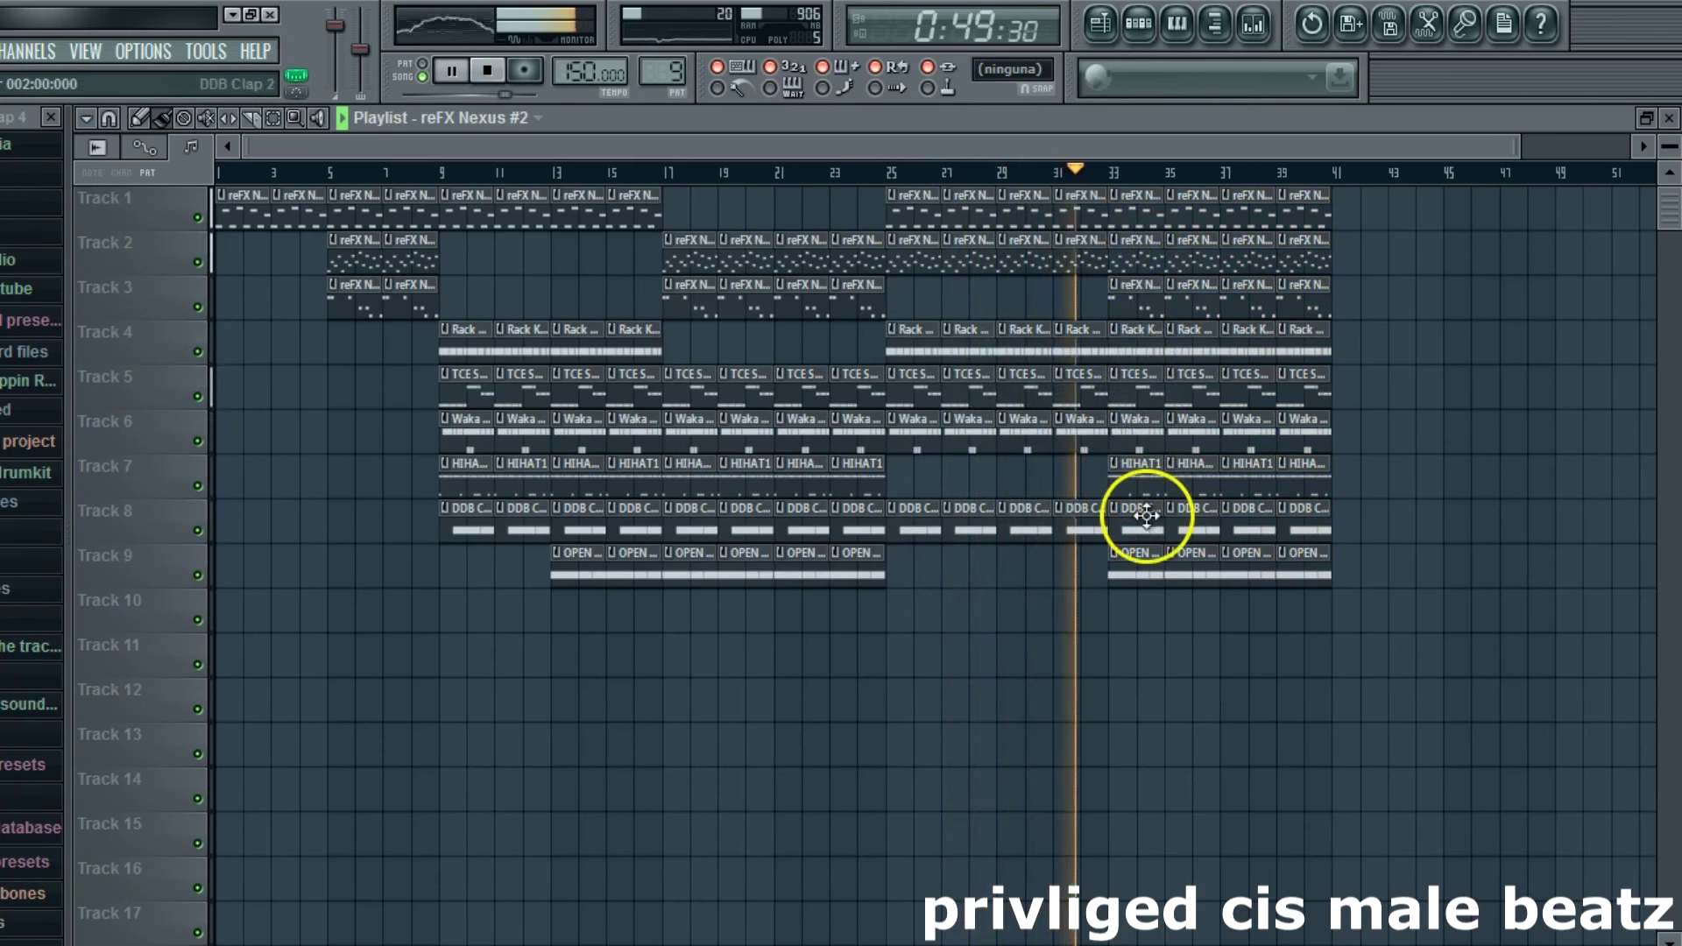
pyautogui.rightClick(1148, 518)
pyautogui.rightClick(1145, 432)
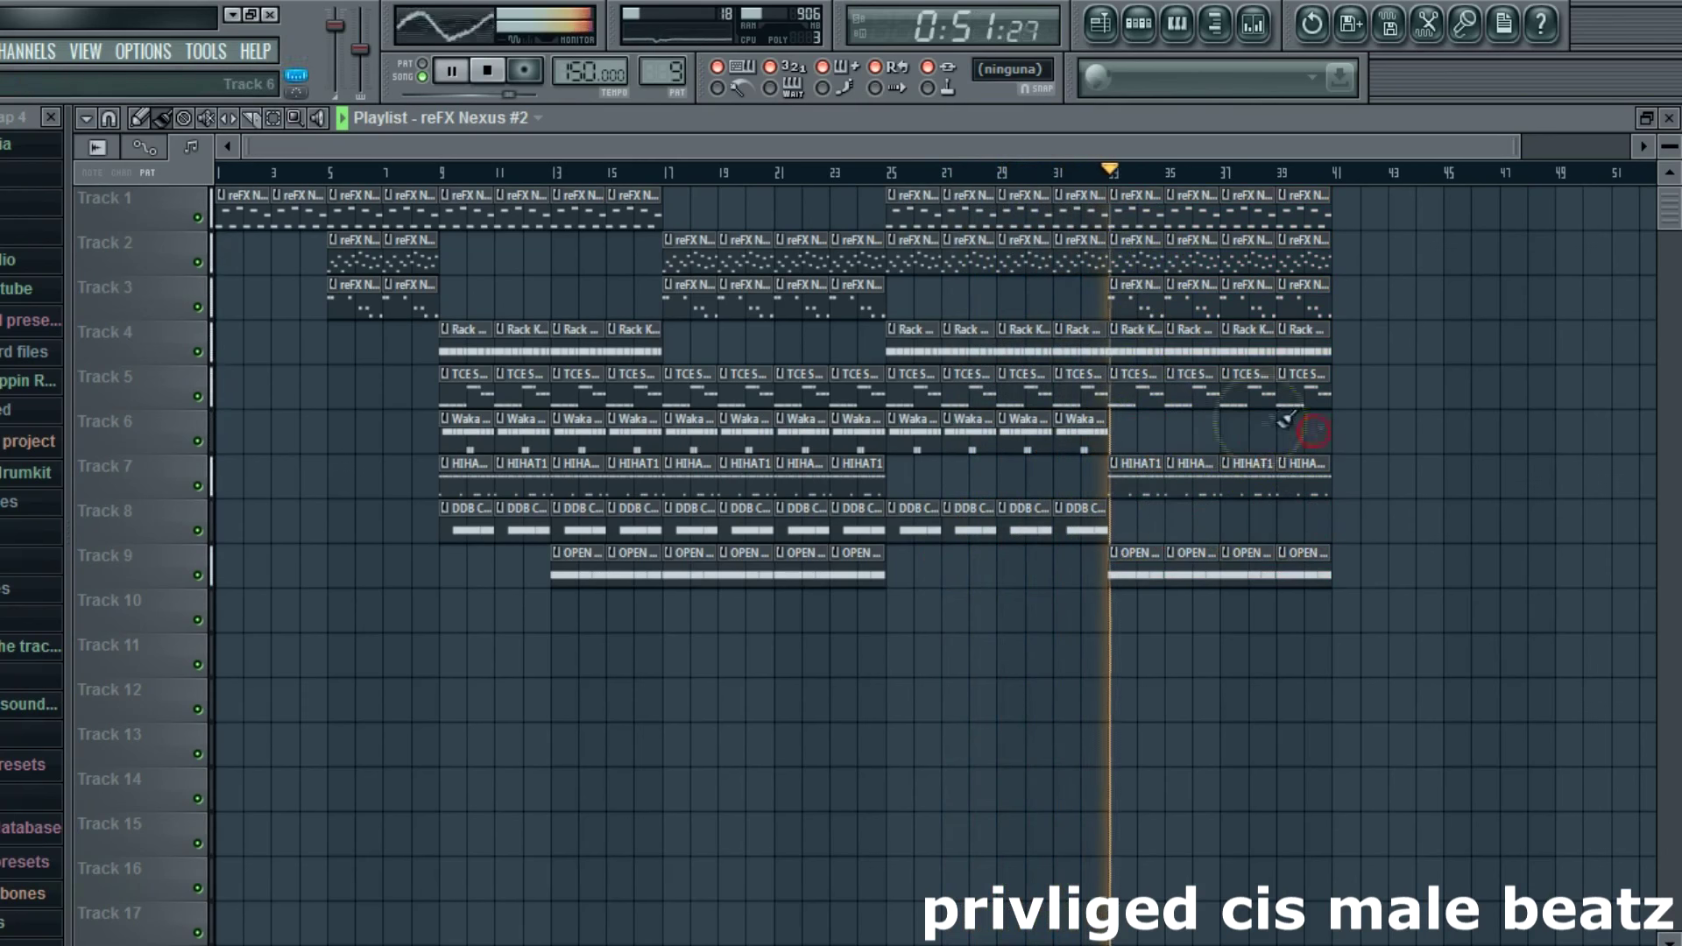
# Step: In bars 33–40, try the section without the Track 1 reFX Nexus clips, paint them back in and delete the Track 2 clips instead
pyautogui.click(1144, 240)
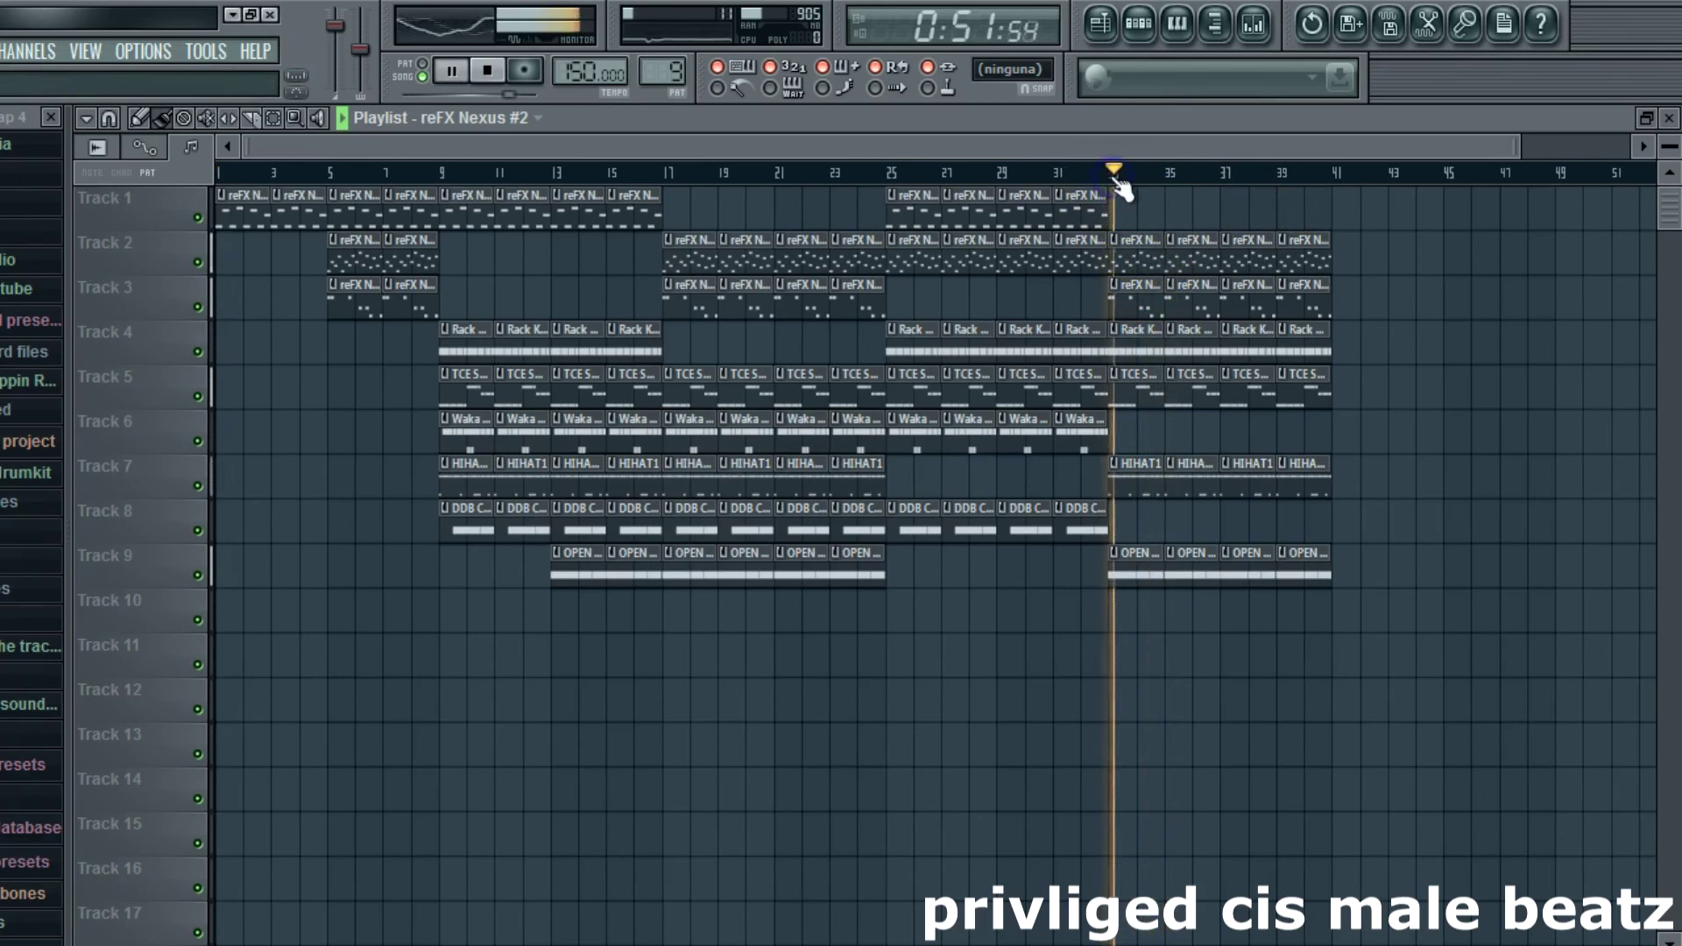
pyautogui.click(228, 146)
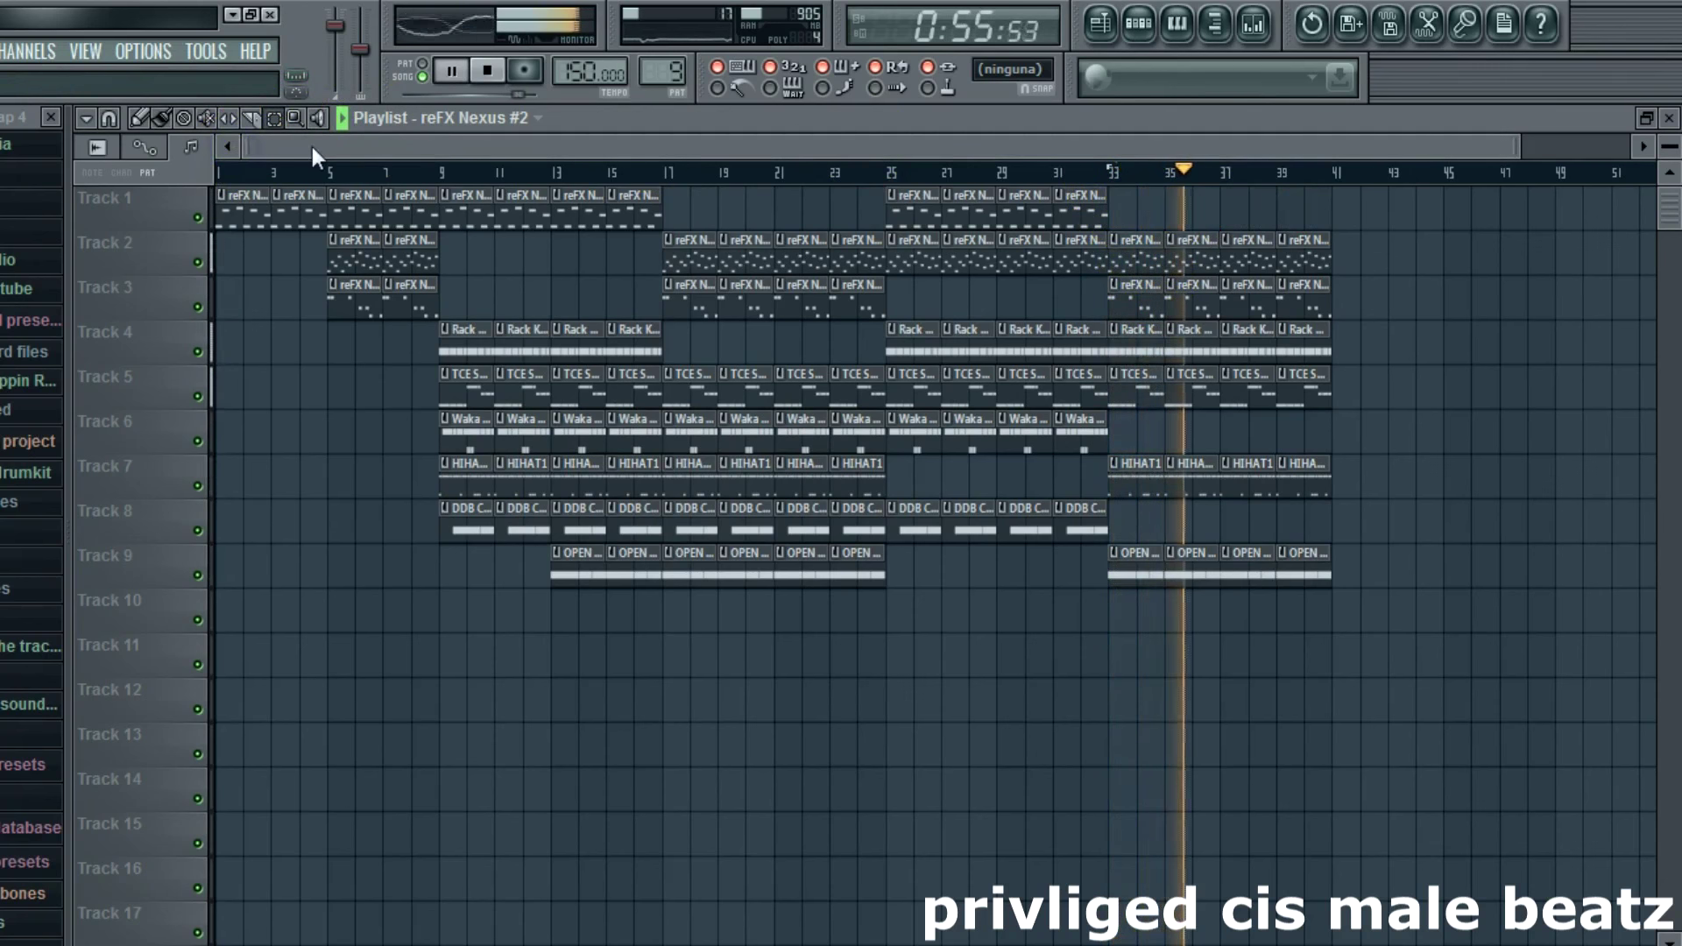
pyautogui.click(162, 118)
pyautogui.click(1083, 196)
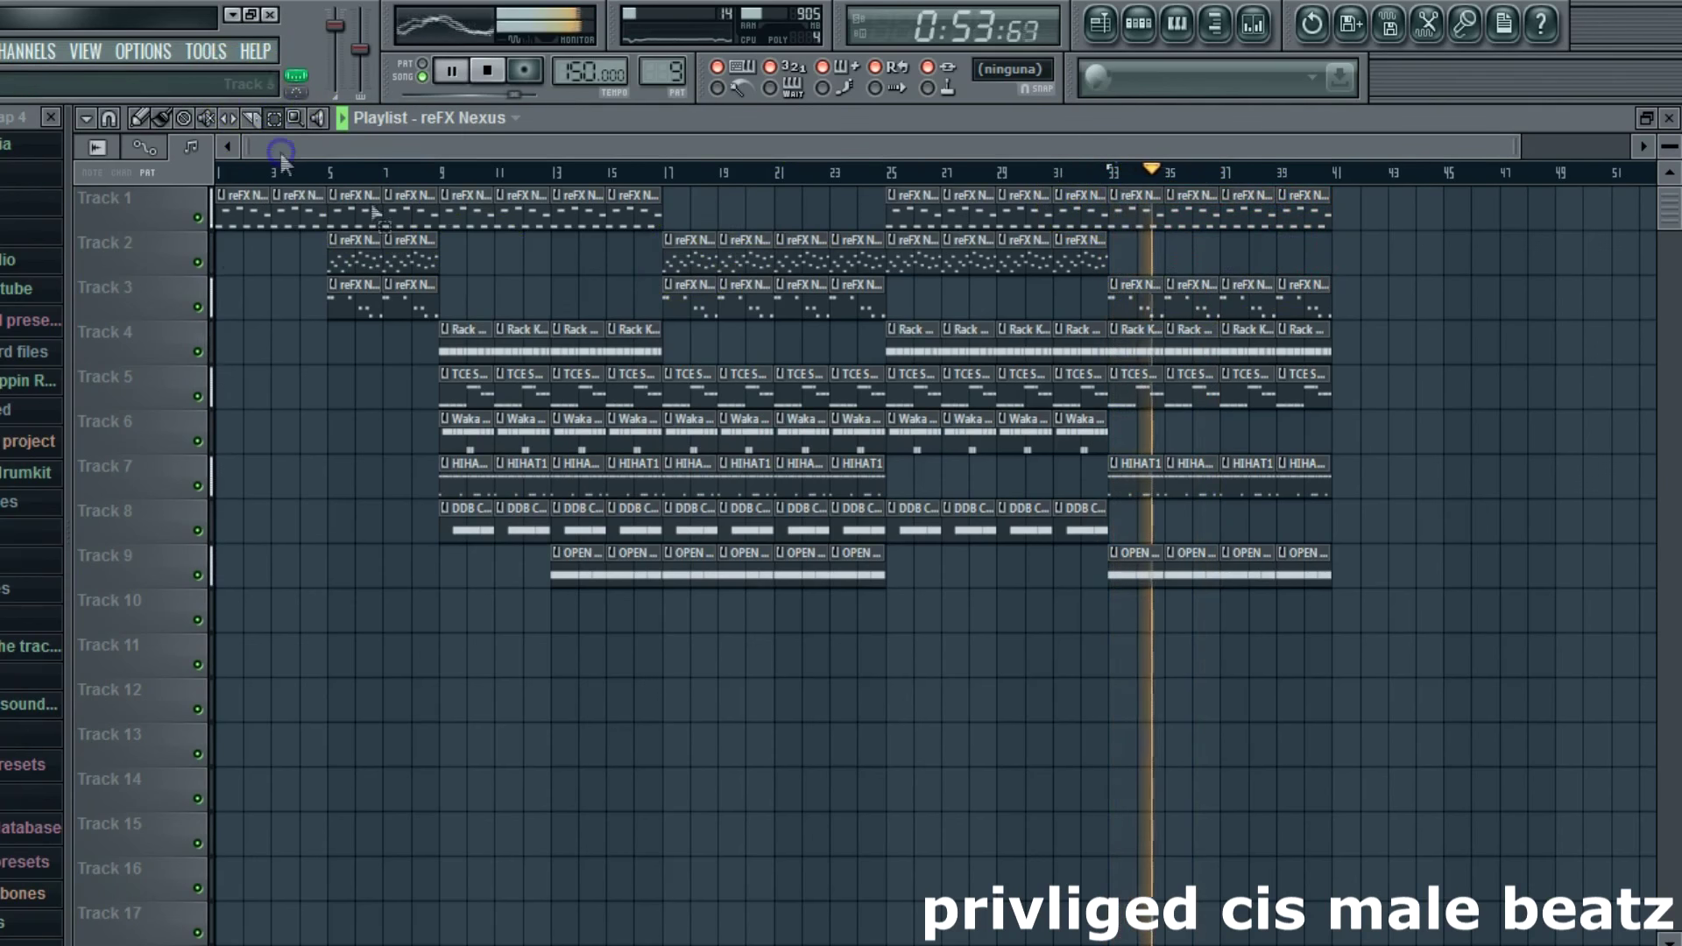
# Step: Duplicate all the clips in bars 9–40 into the playlist section starting at bar 41
pyautogui.moveTo(1437, 627); pyautogui.dragTo(470, 169)
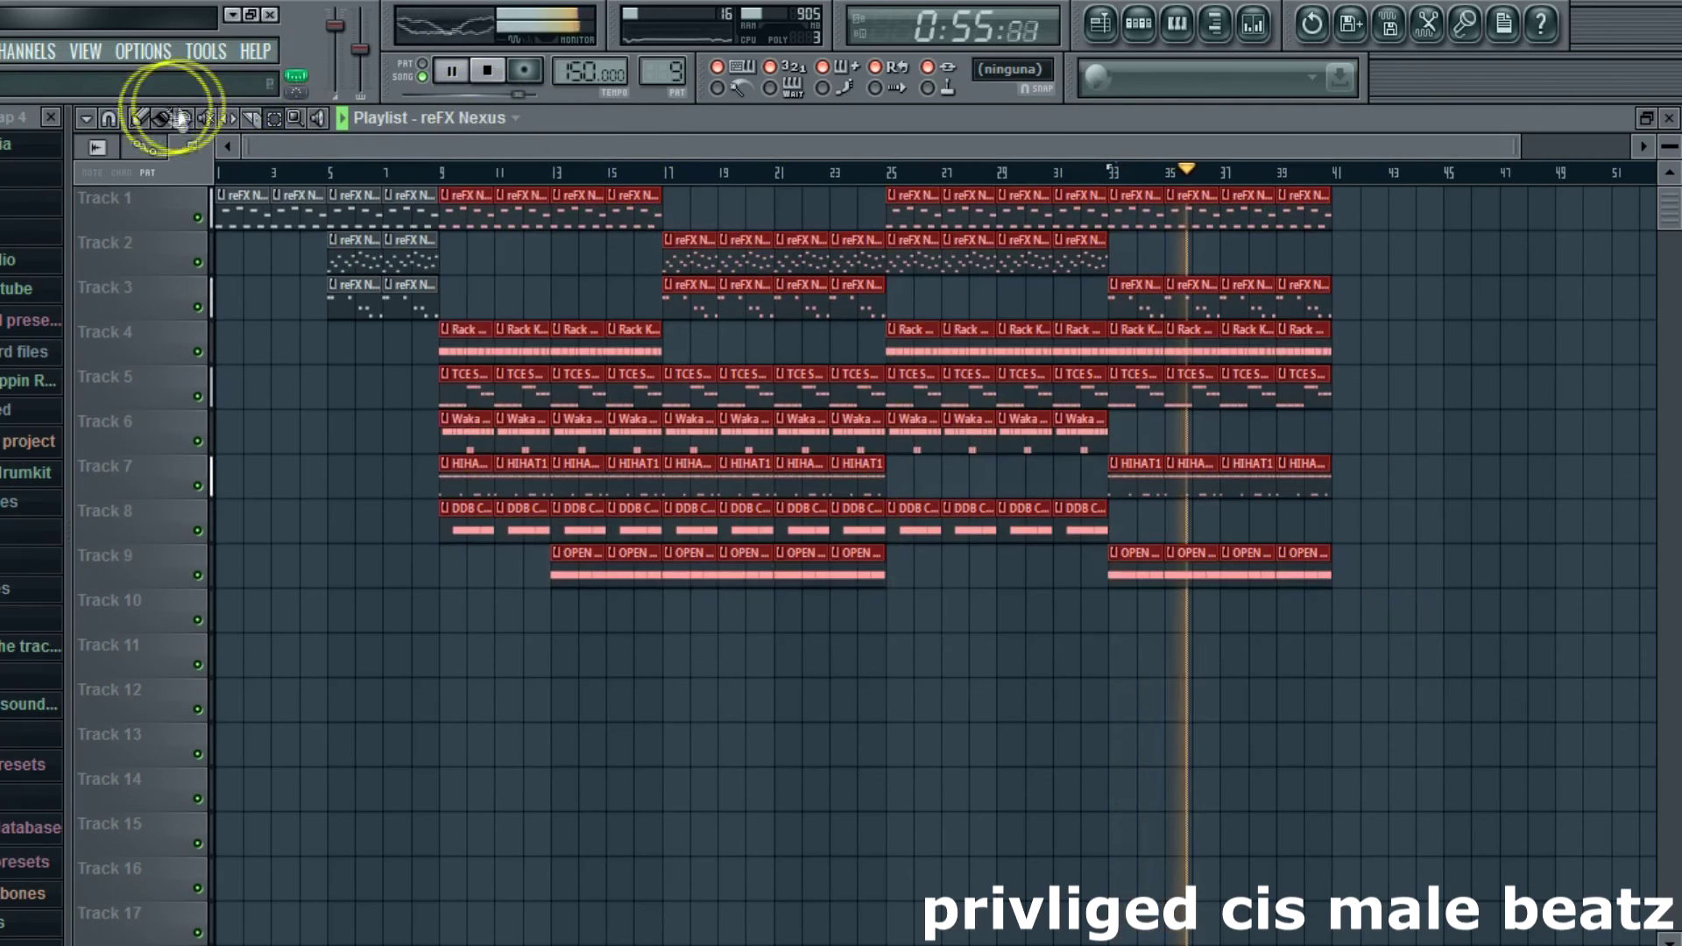
pyautogui.click(86, 119)
pyautogui.moveTo(115, 144)
pyautogui.click(297, 212)
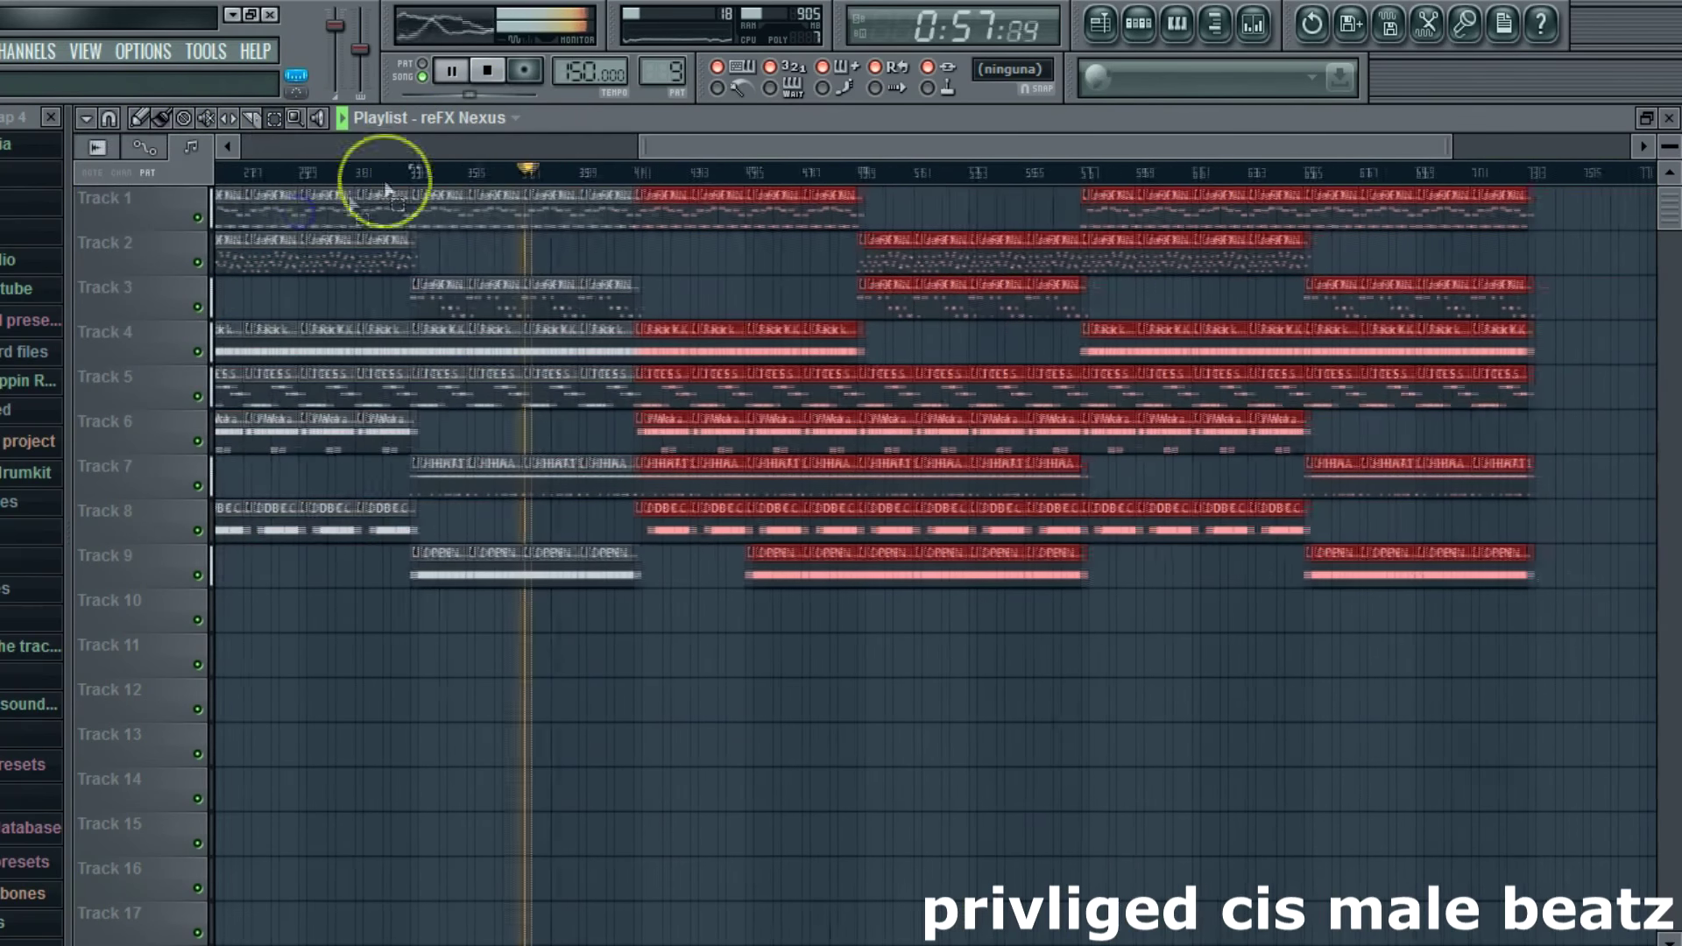